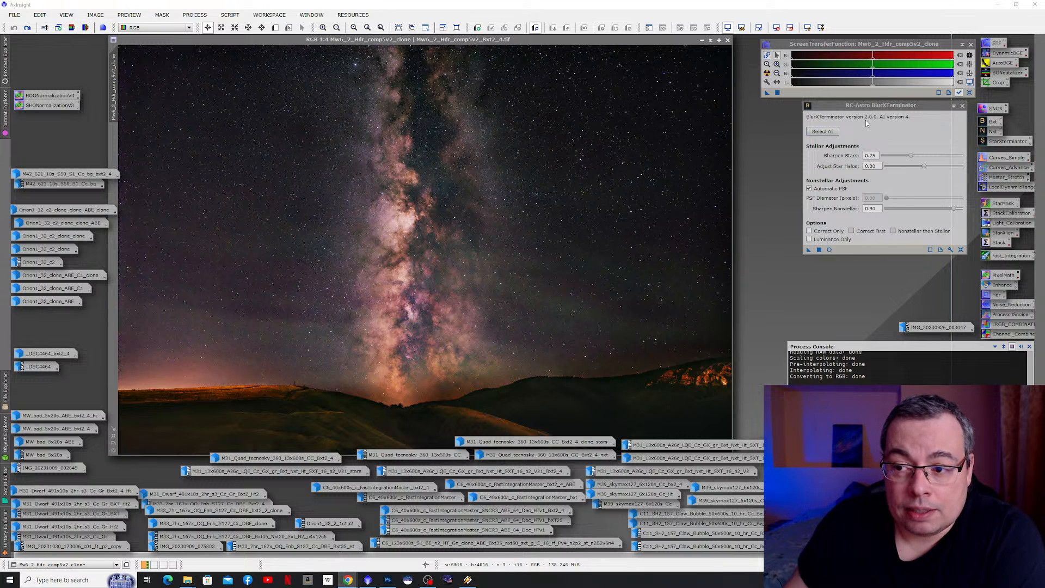
- Check which AI files BlurXTerminator can load, highlight BlurXTerminator.4.pb, and leave the file selection without loading it
left_click(820, 133)
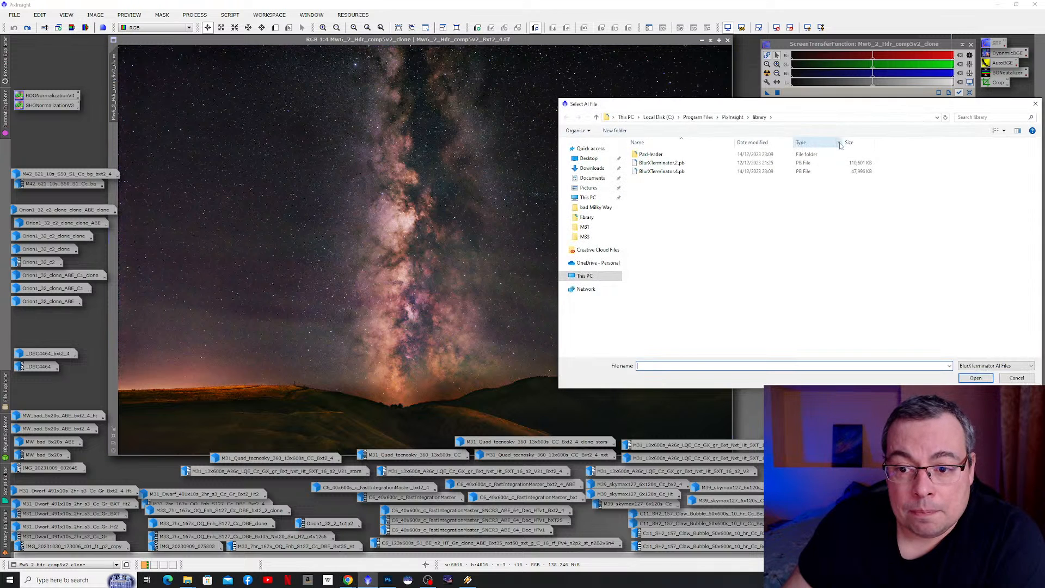
left_click(662, 172)
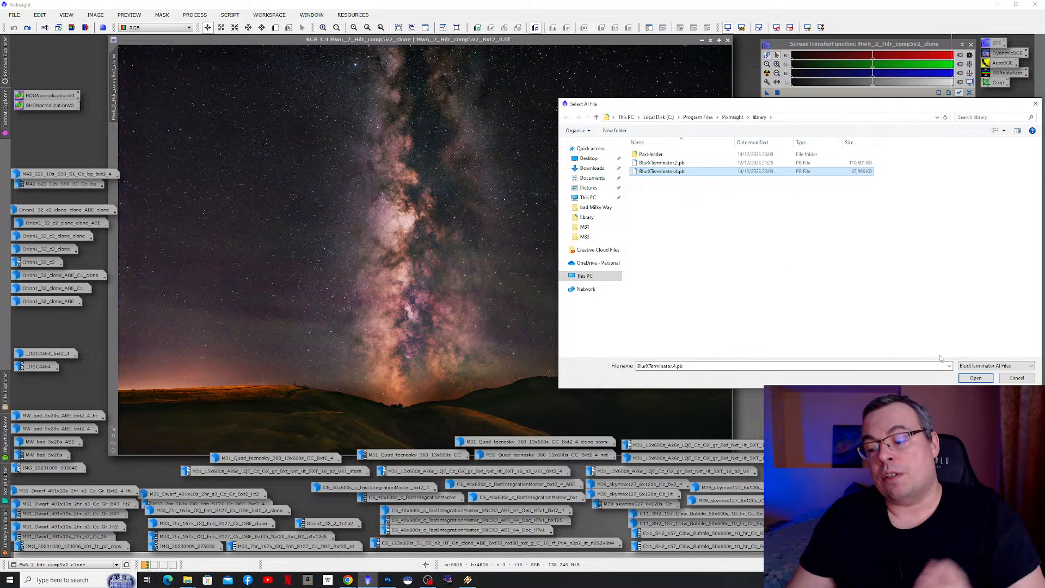
left_click(1013, 380)
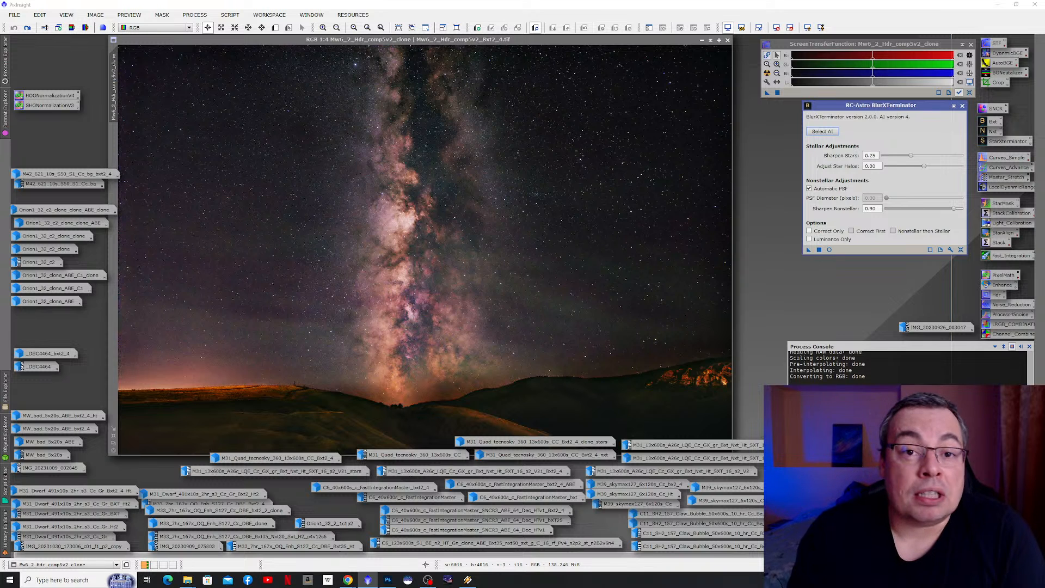
- View the Dwarf Lab photo, the night telescope photo and the daytime telescope photo one by one, minimizing each again
double_click(87, 547)
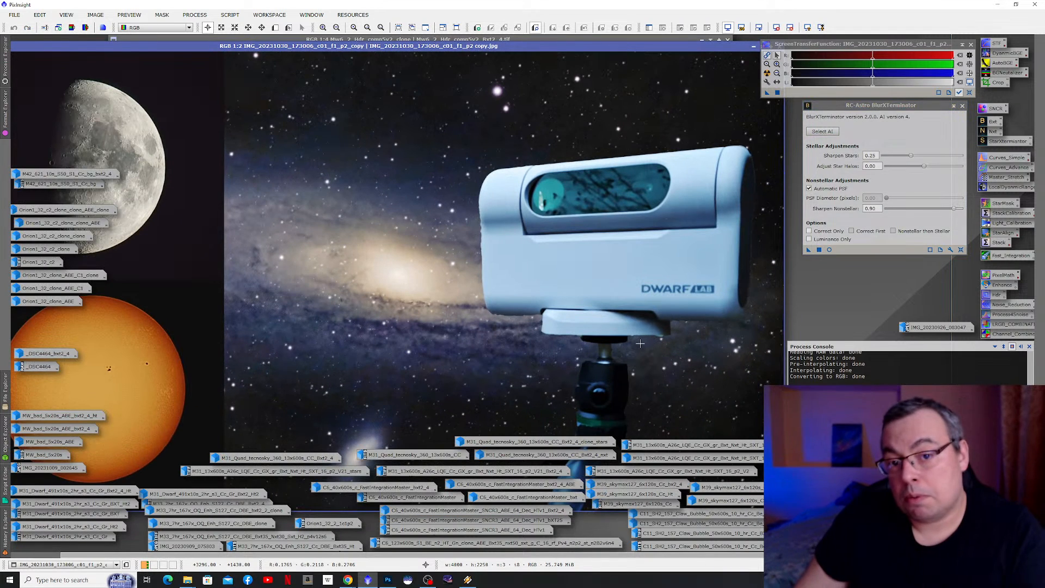
left_click(754, 48)
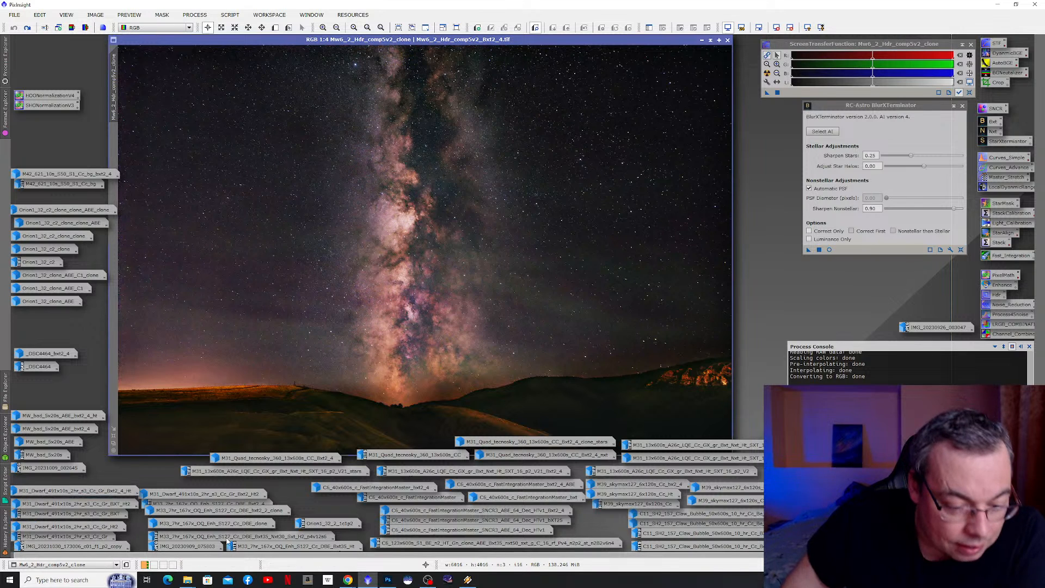
mouse_move(199, 547)
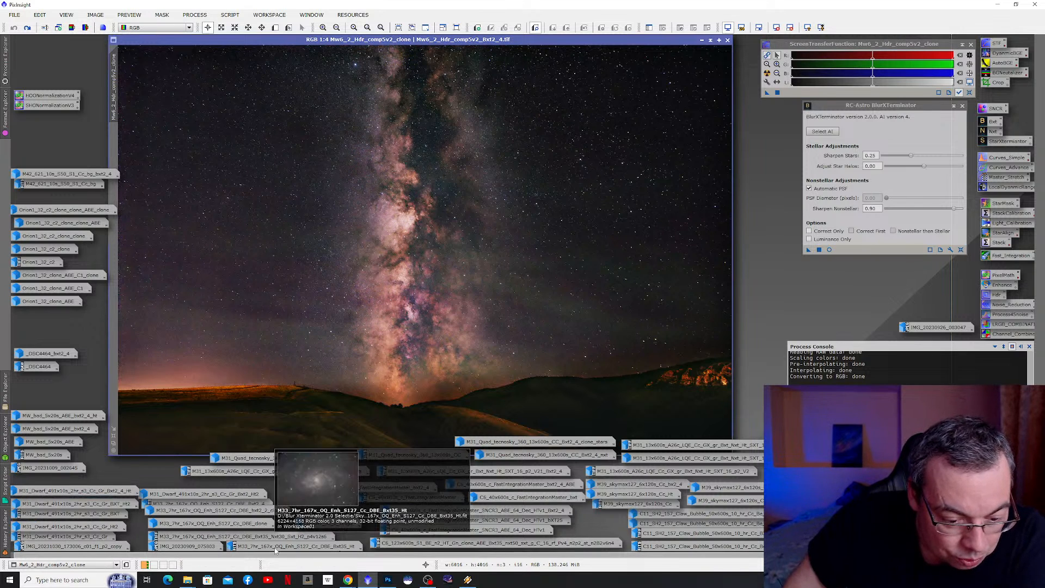
mouse_move(435, 548)
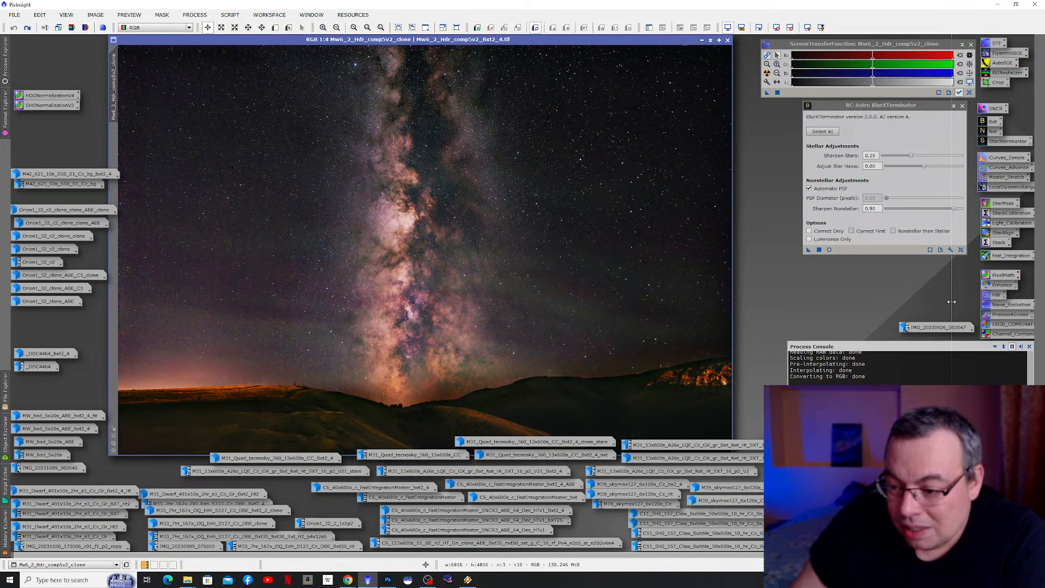
mouse_move(937, 327)
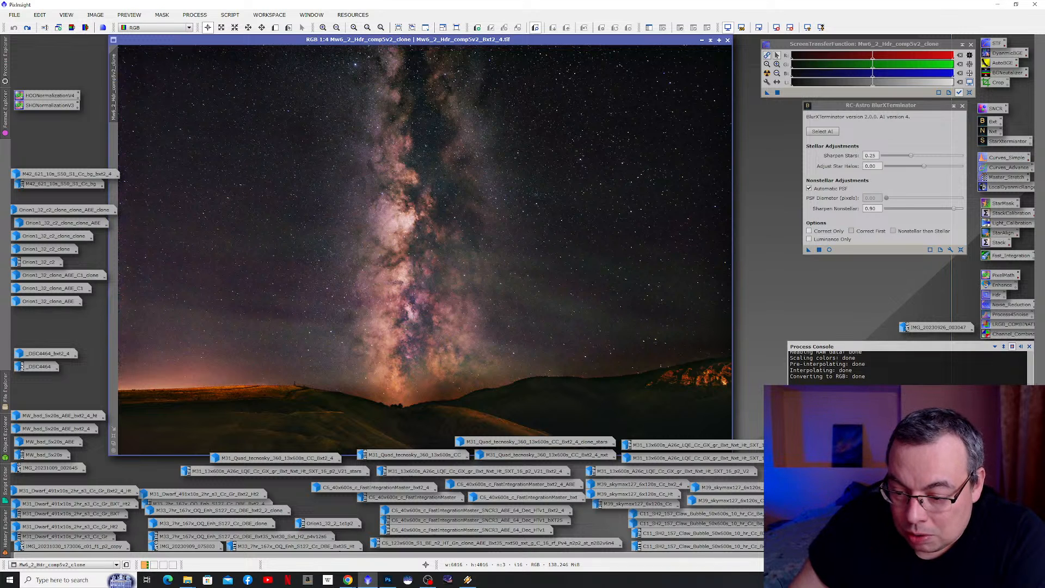
double_click(928, 327)
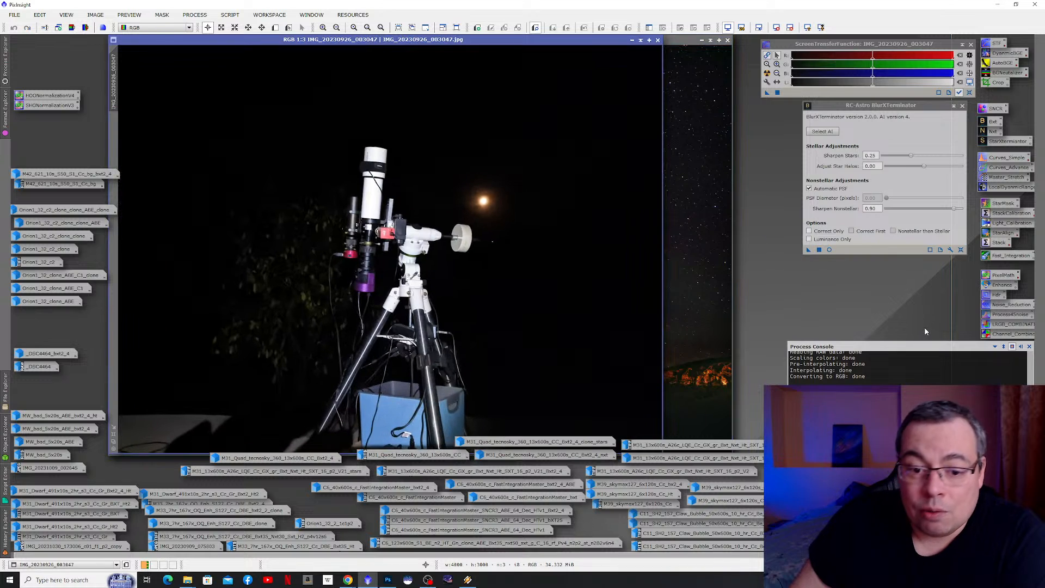
left_click(632, 40)
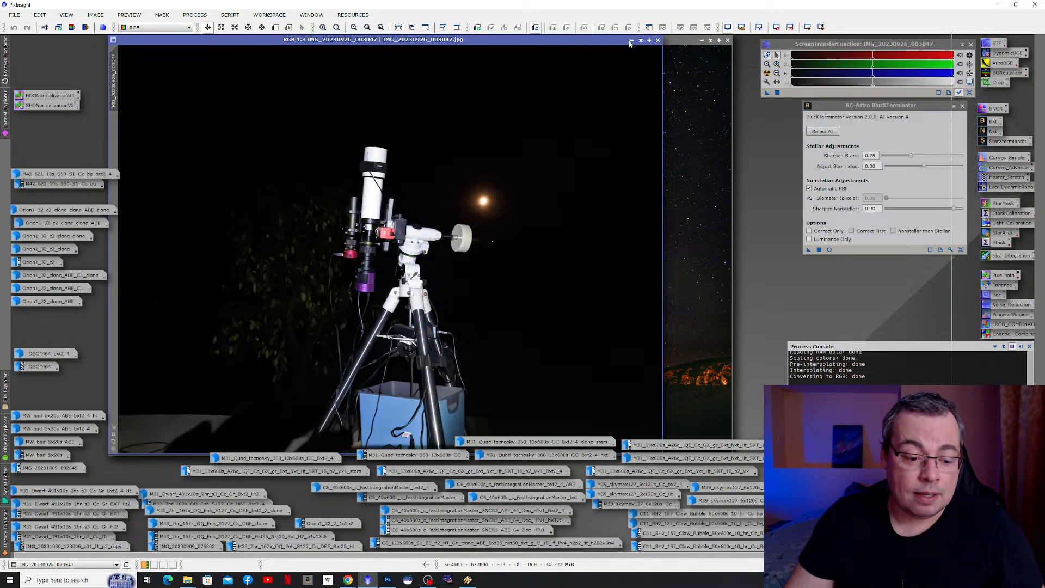
double_click(169, 549)
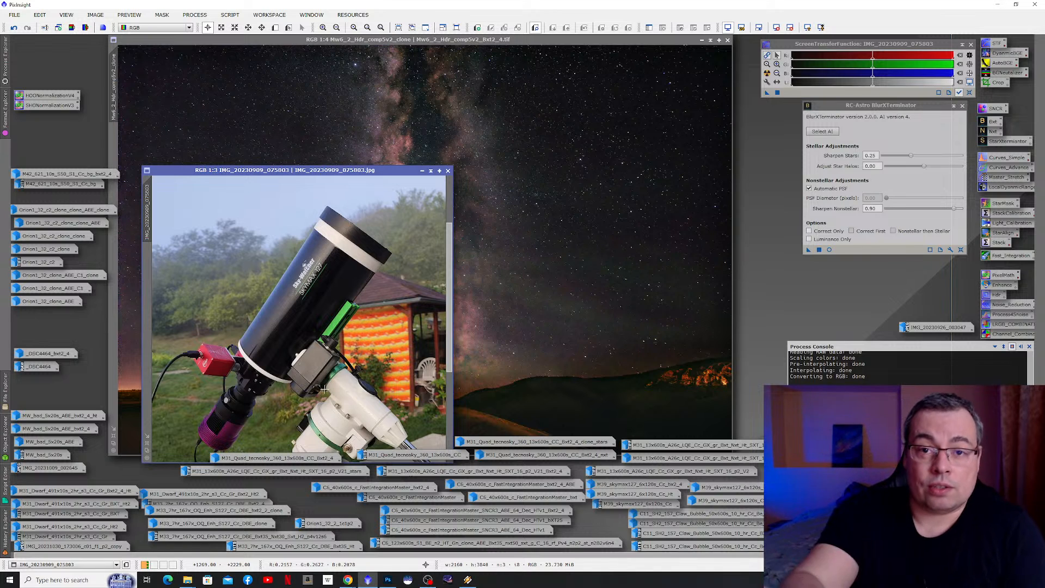
left_click(422, 172)
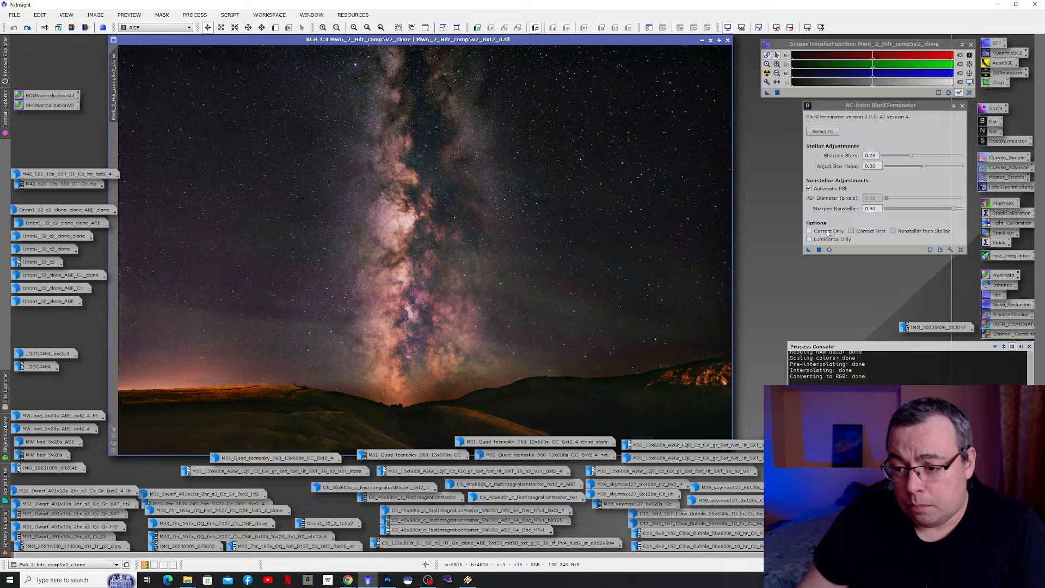
mouse_move(825, 235)
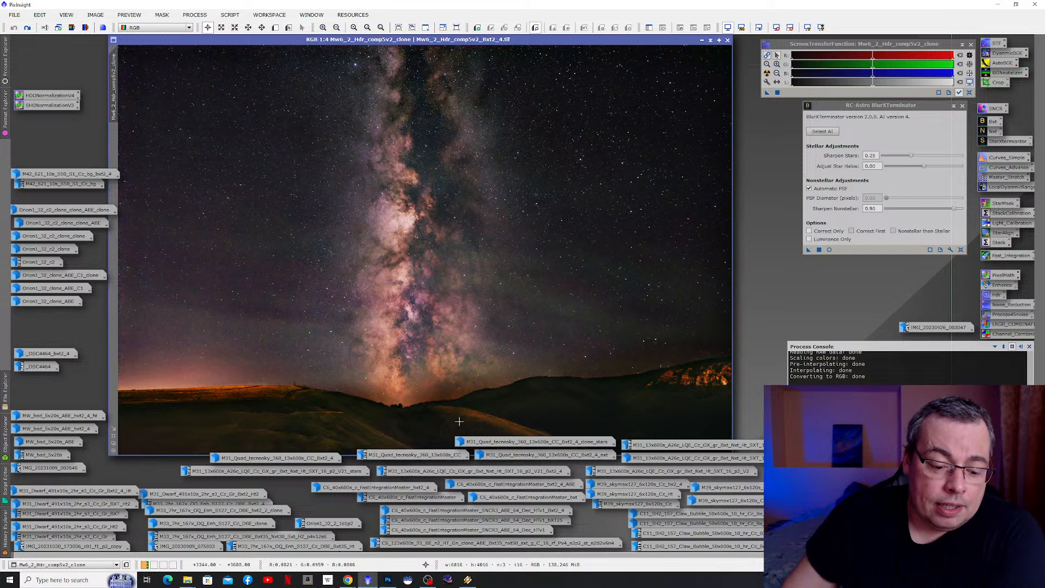
- Switch to Chrome and view the BlurXTerminator product page on the RC Astro site
left_click(348, 580)
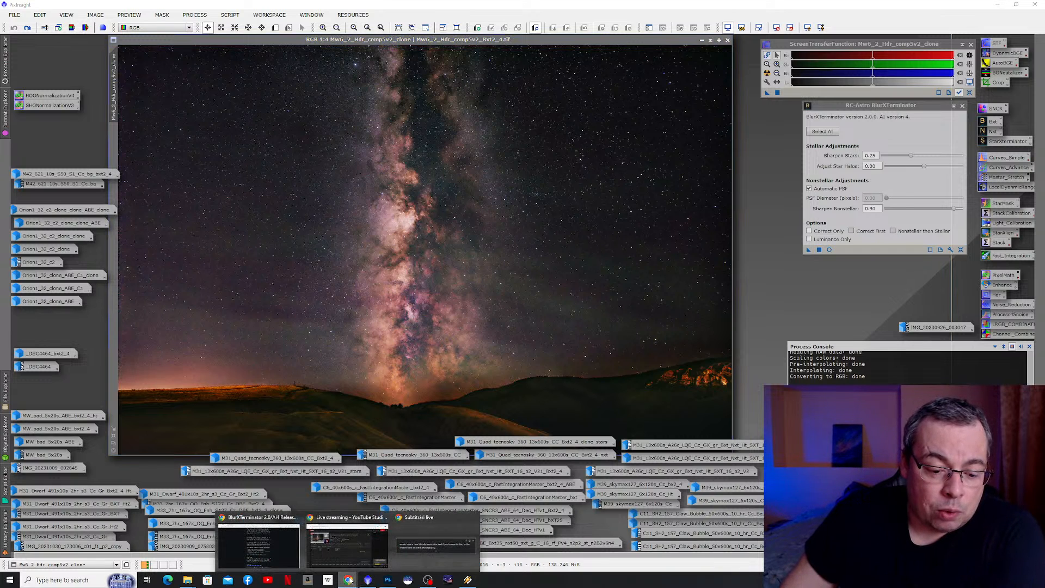
left_click(282, 547)
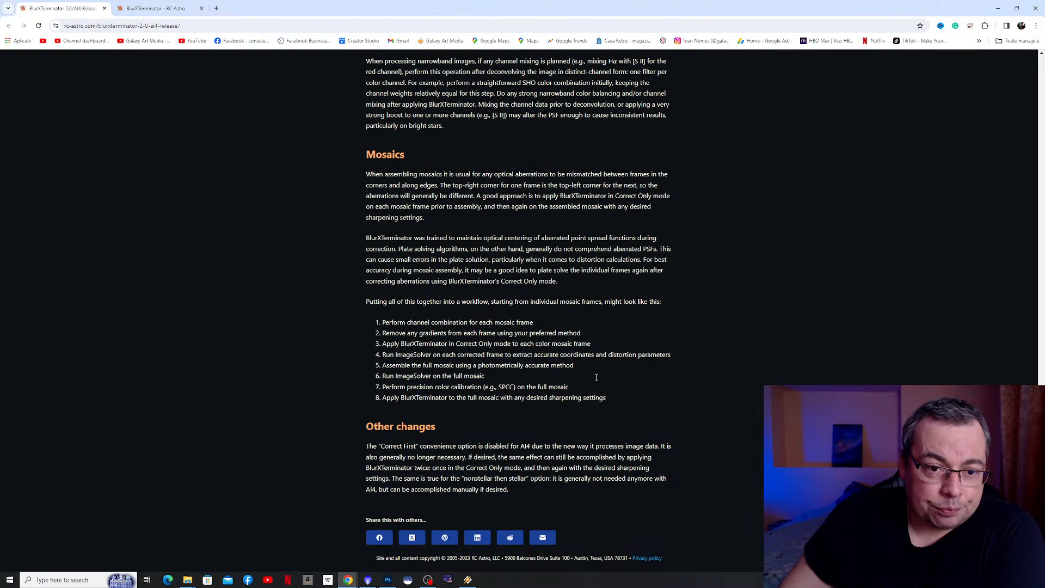
left_click(155, 8)
scroll(544, 185, "up", 1)
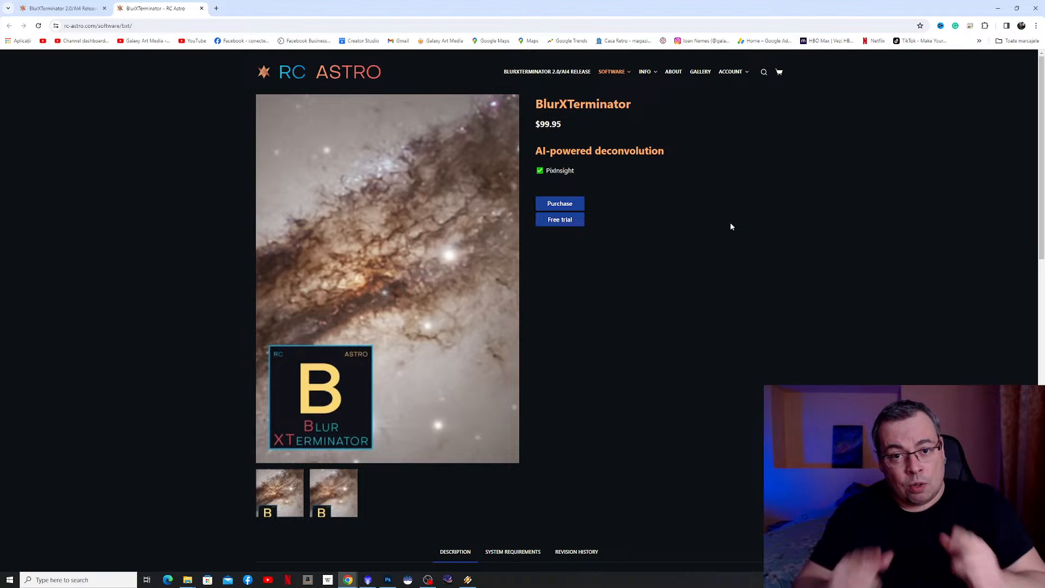
- Return to the BlurXTerminator 2.0/AI4 release article and examine its introduction and the optical aberration comparison
left_click(80, 9)
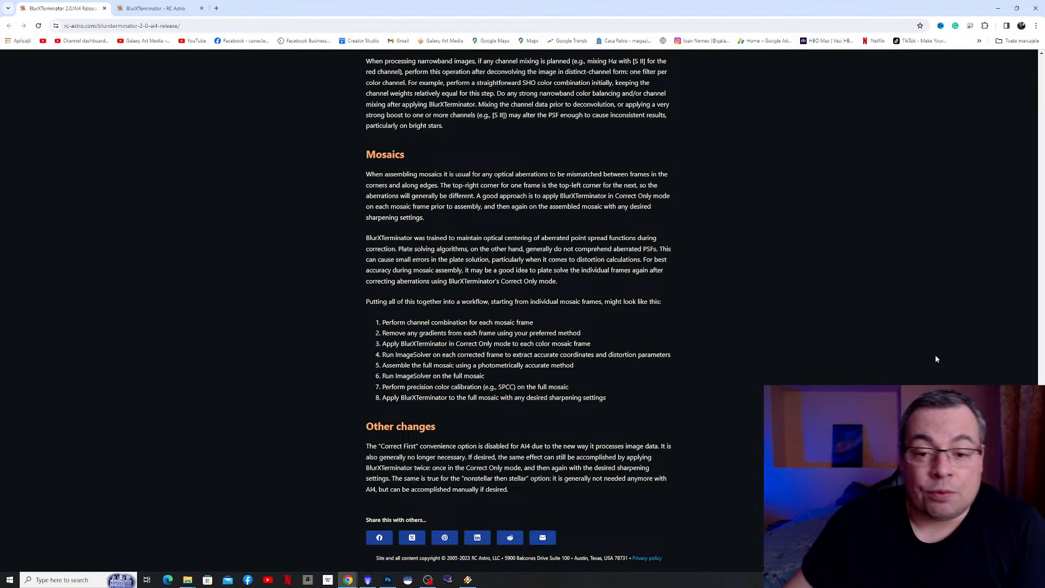
scroll(710, 387, "up", 4)
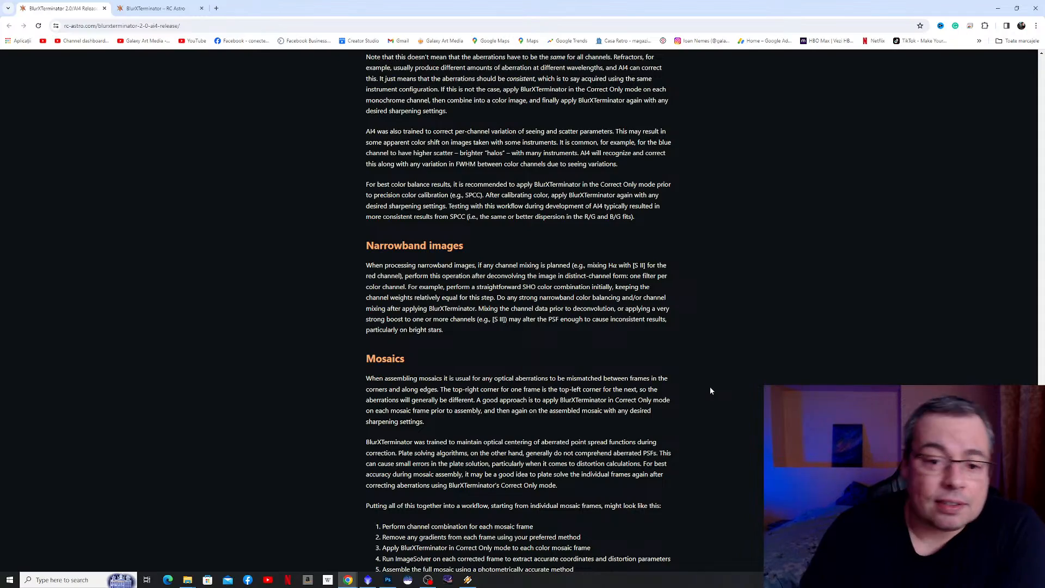
scroll(696, 349, "up", 15)
scroll(696, 338, "up", 20)
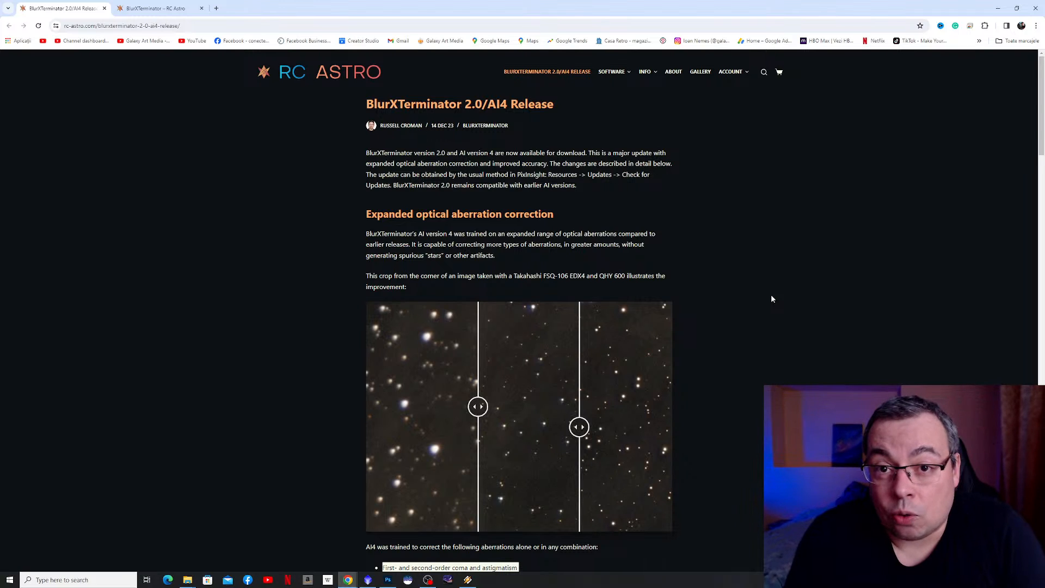
scroll(599, 272, "down", 2)
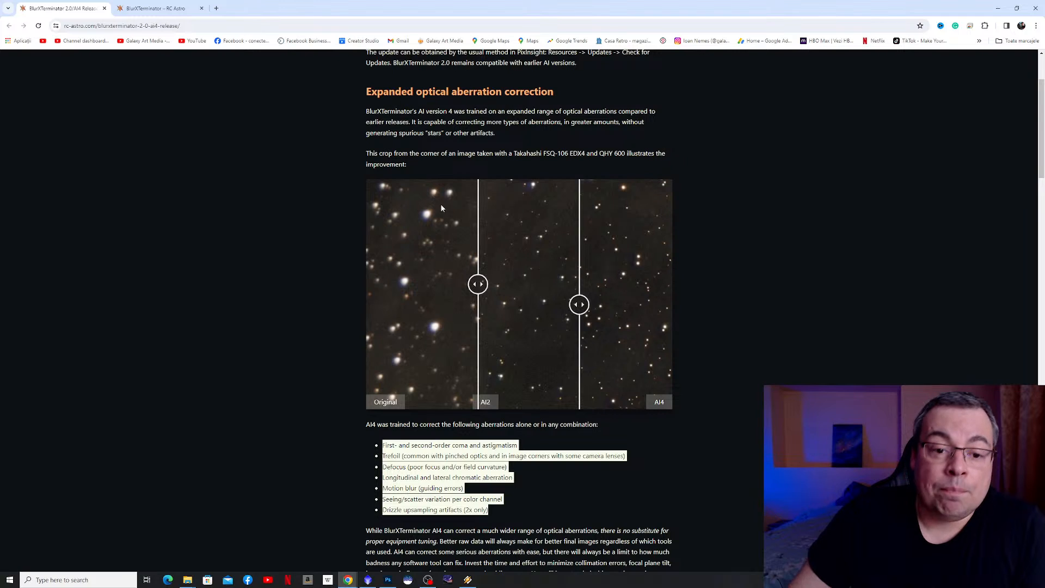
scroll(441, 208, "up", 1)
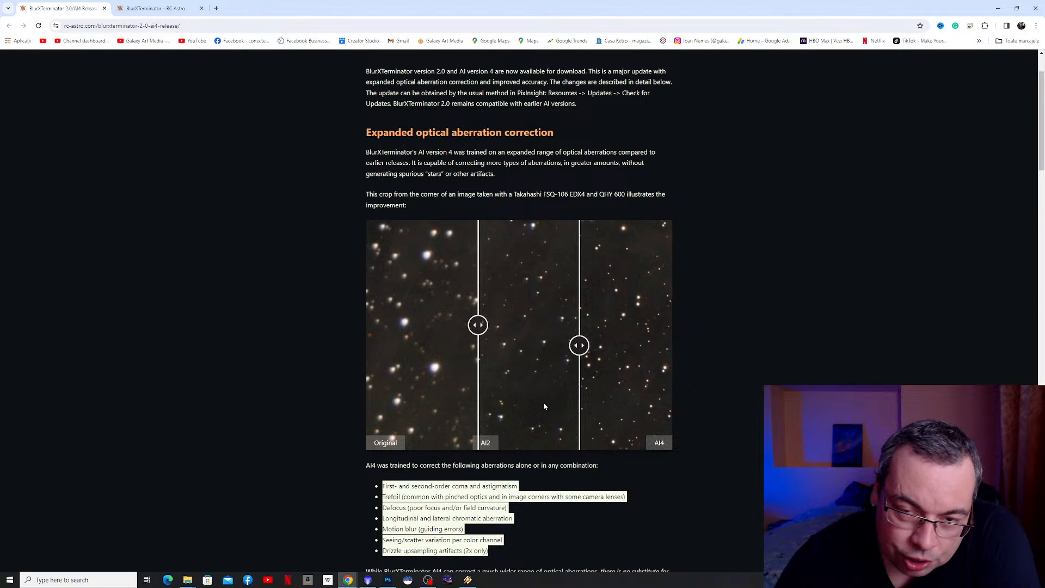
scroll(619, 413, "down", 3)
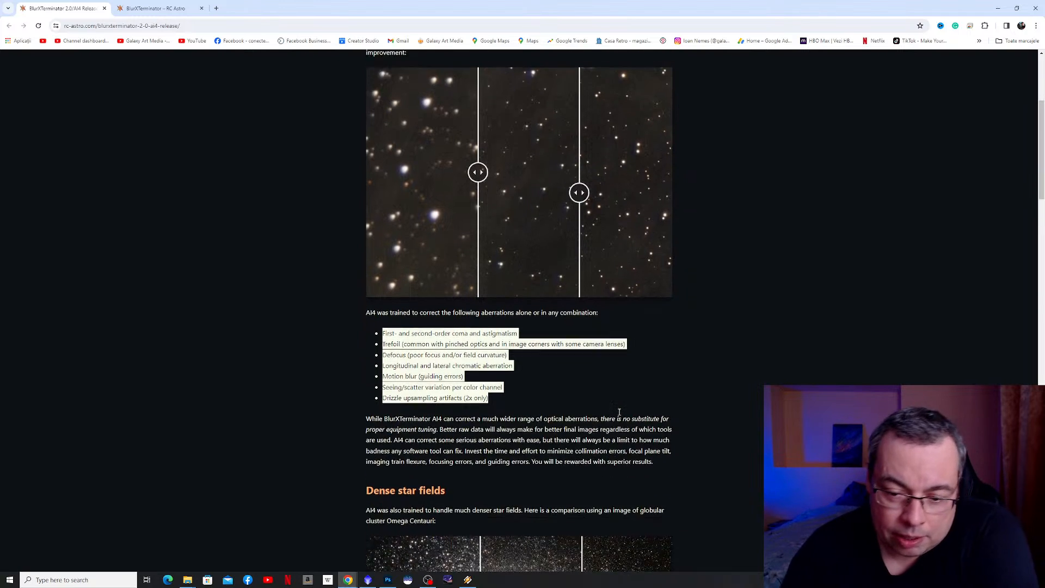
- Examine the article's dense star field comparisons and the section on direct linear image processing
scroll(619, 412, "down", 6)
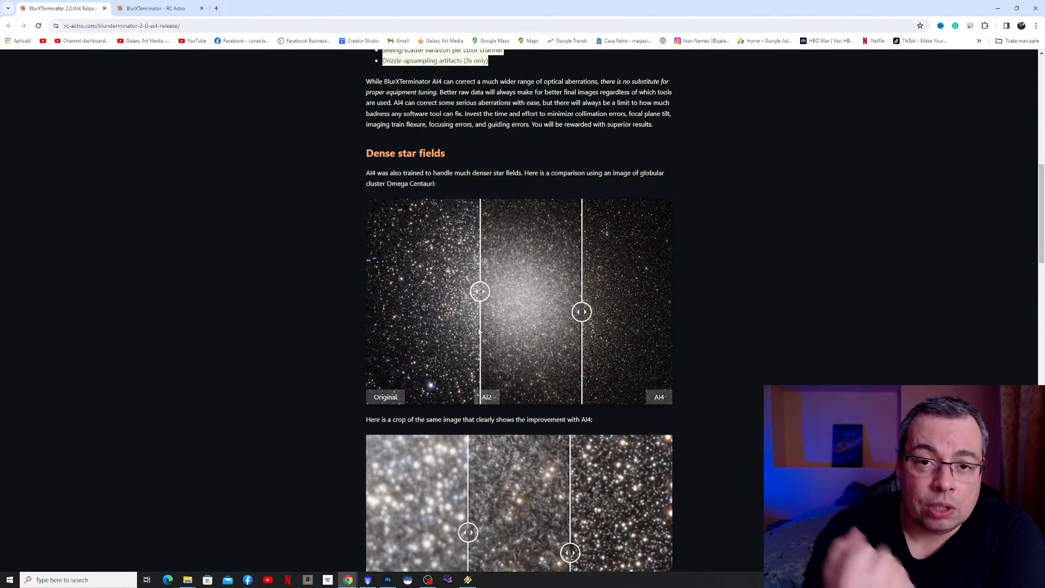
scroll(507, 309, "down", 5)
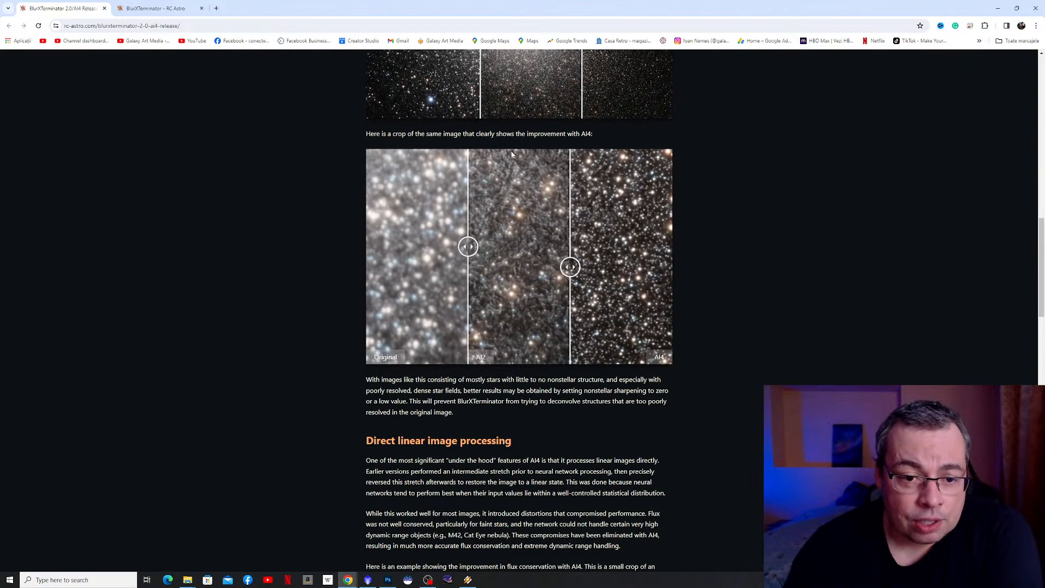
scroll(512, 155, "down", 5)
scroll(520, 282, "up", 1)
scroll(505, 296, "down", 1)
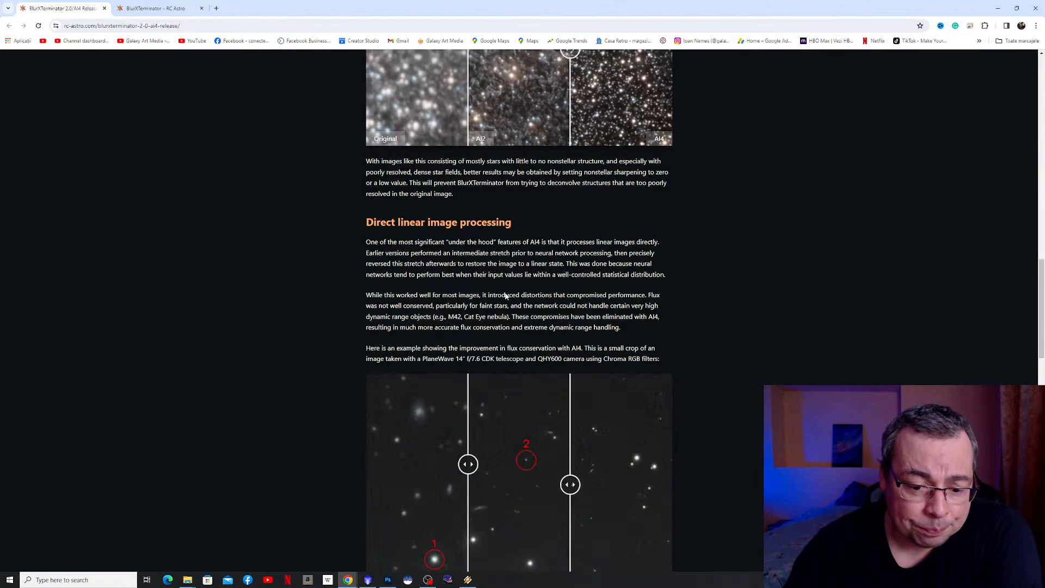
scroll(523, 261, "up", 2)
scroll(555, 239, "up", 1)
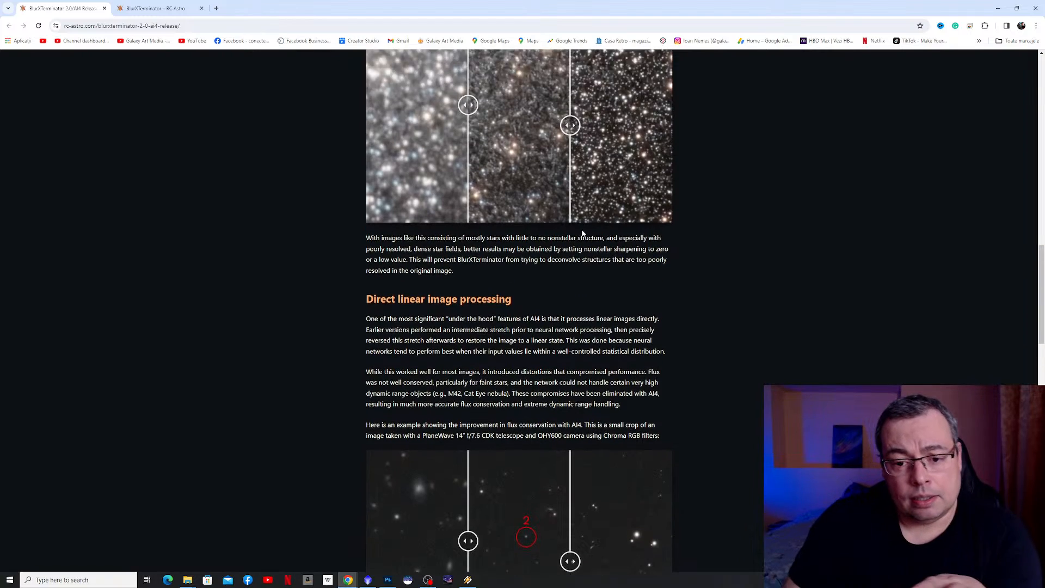
- Review the list of aberrations AI4 corrects, the flux measurements, and the narrowband and mosaic guidance in the article
scroll(581, 233, "up", 13)
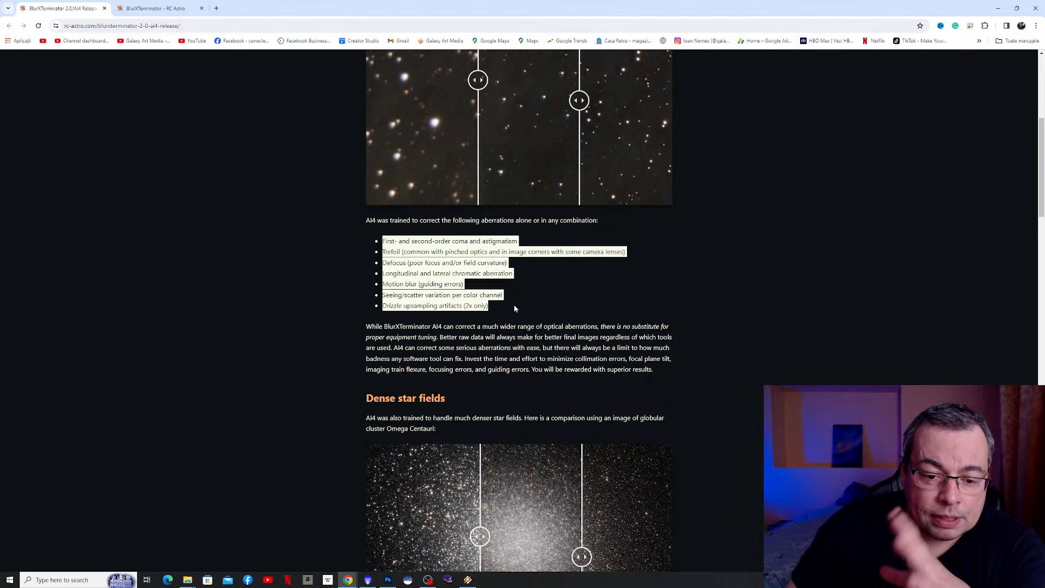
scroll(534, 298, "down", 1)
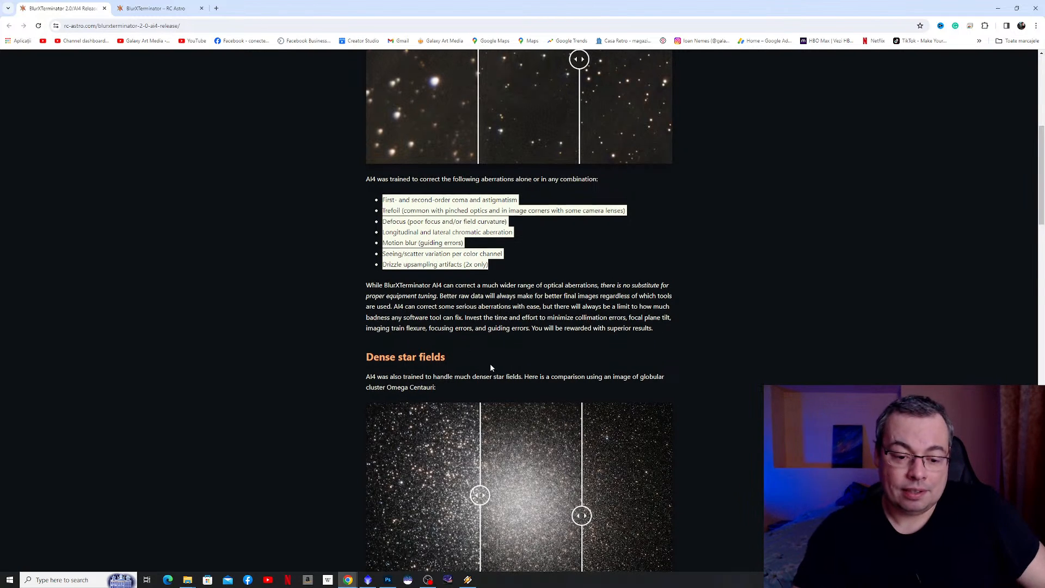
scroll(496, 365, "down", 7)
scroll(511, 367, "down", 15)
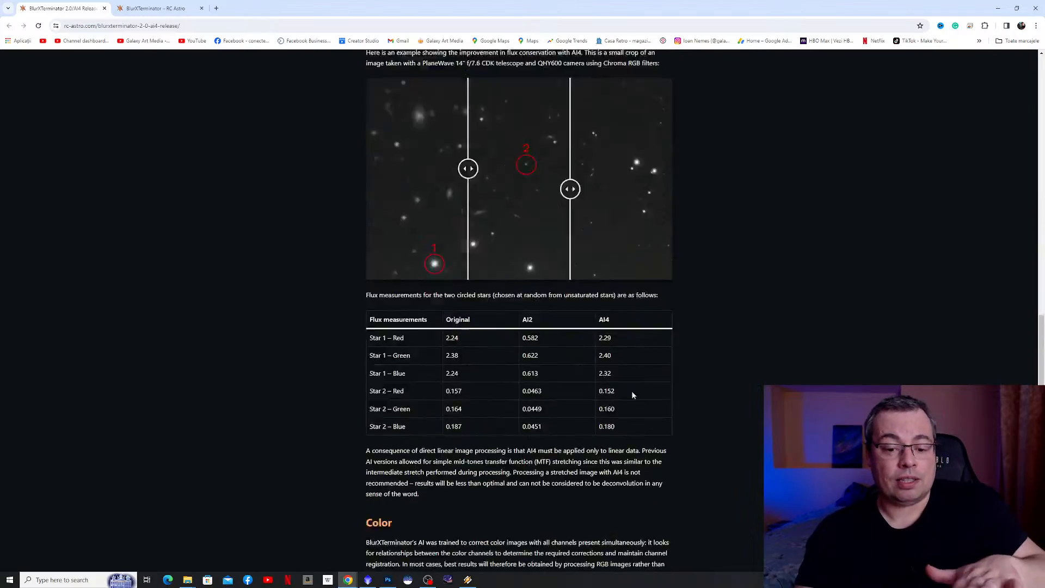
scroll(635, 390, "down", 7)
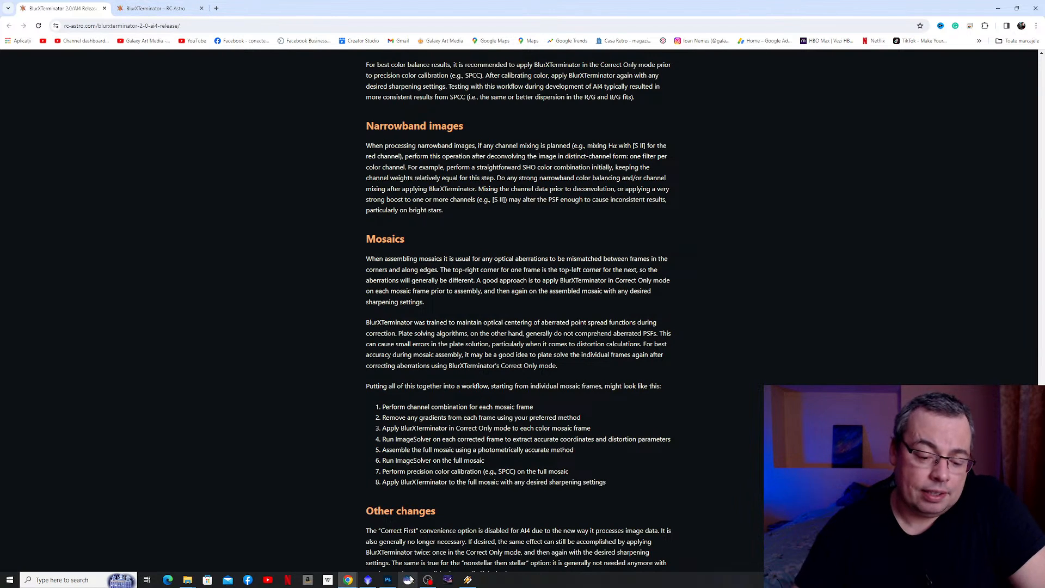
- Switch to PixInsight and open the management of its update repositories
left_click(367, 580)
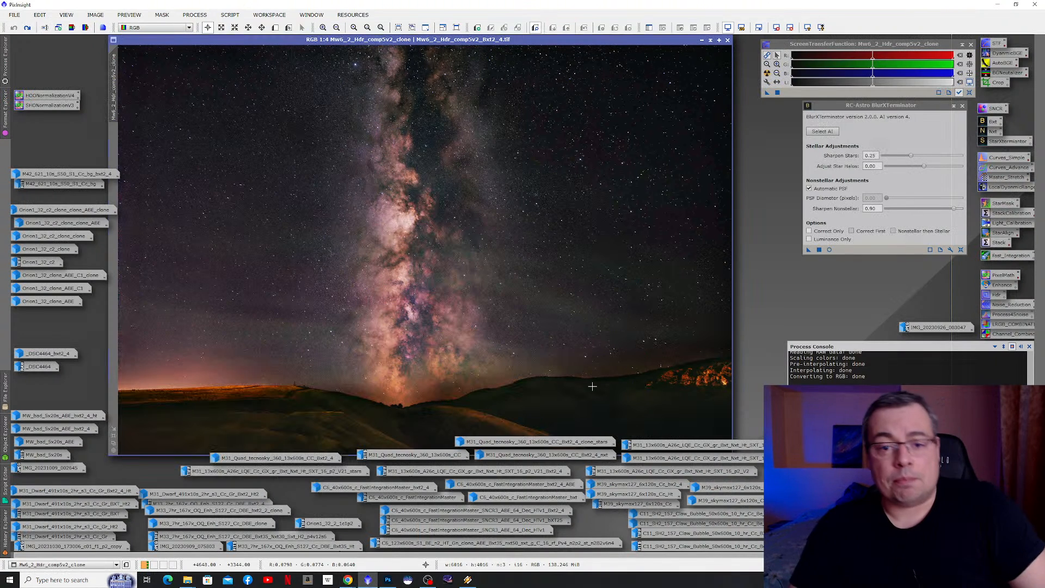
left_click(319, 15)
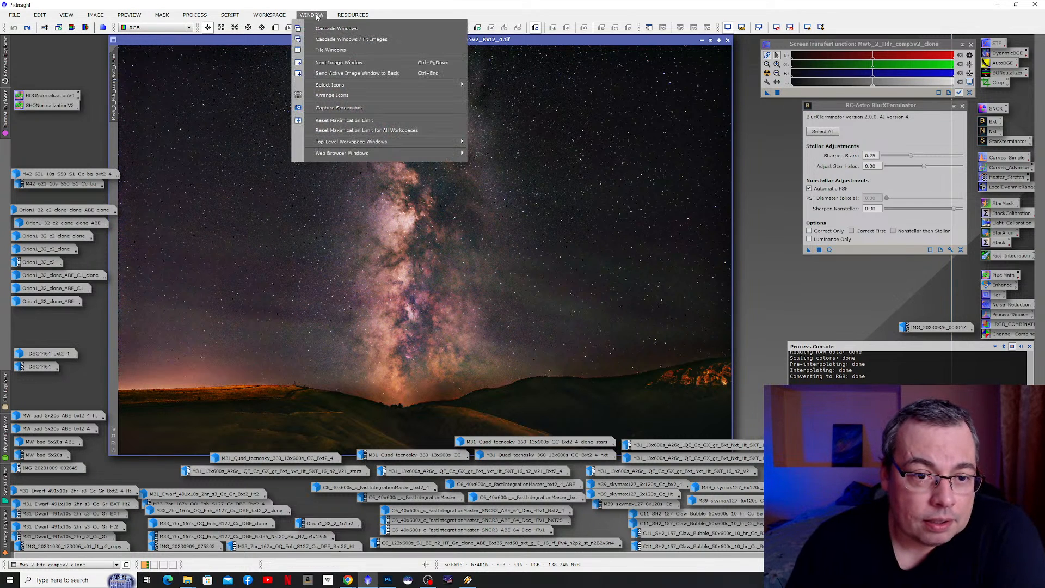
mouse_move(344, 18)
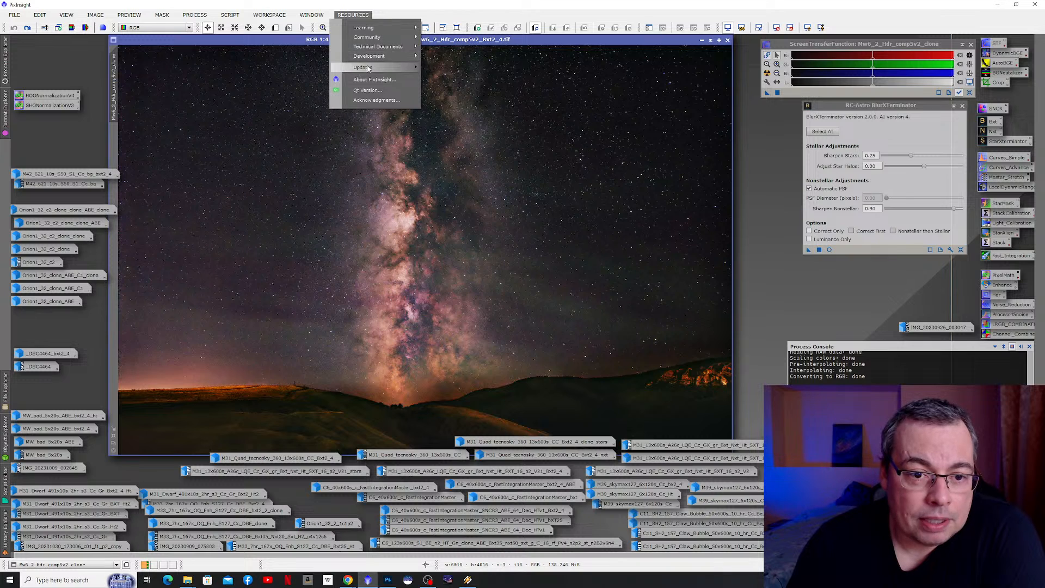
mouse_move(374, 66)
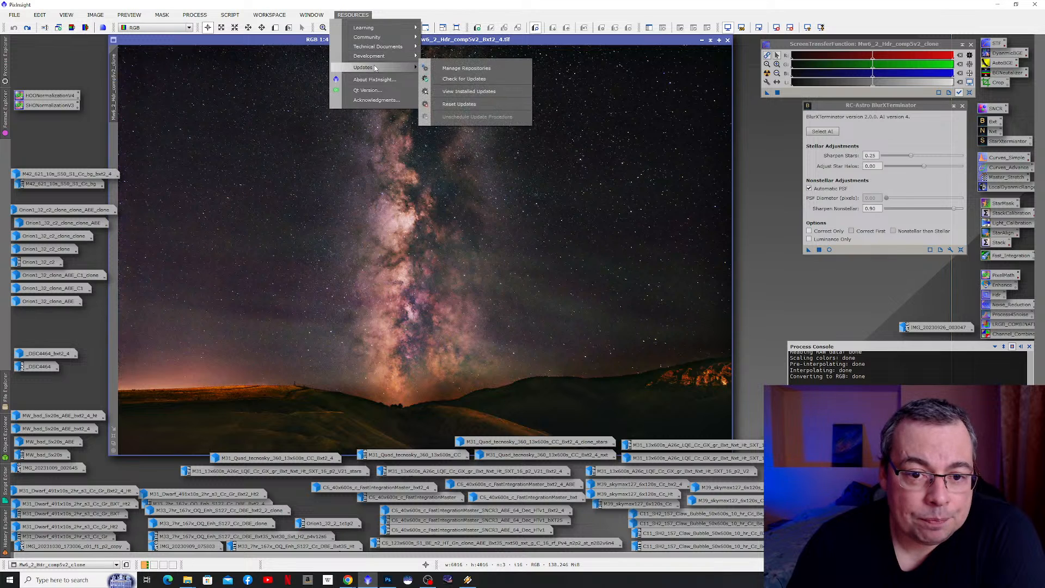
left_click(481, 69)
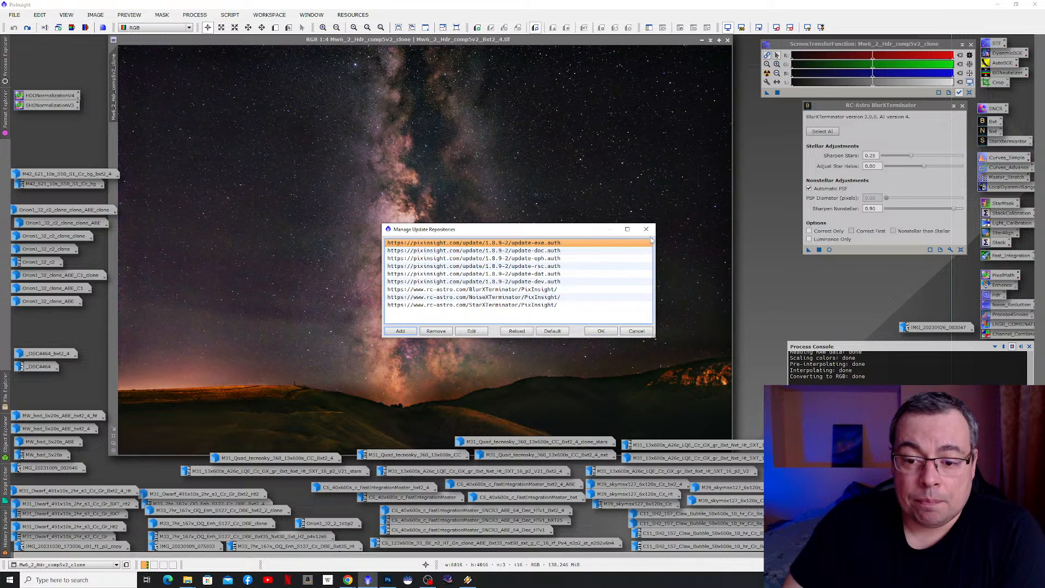
- Accept the update repository list, check for available updates, and dismiss the result
left_click(601, 331)
left_click(353, 15)
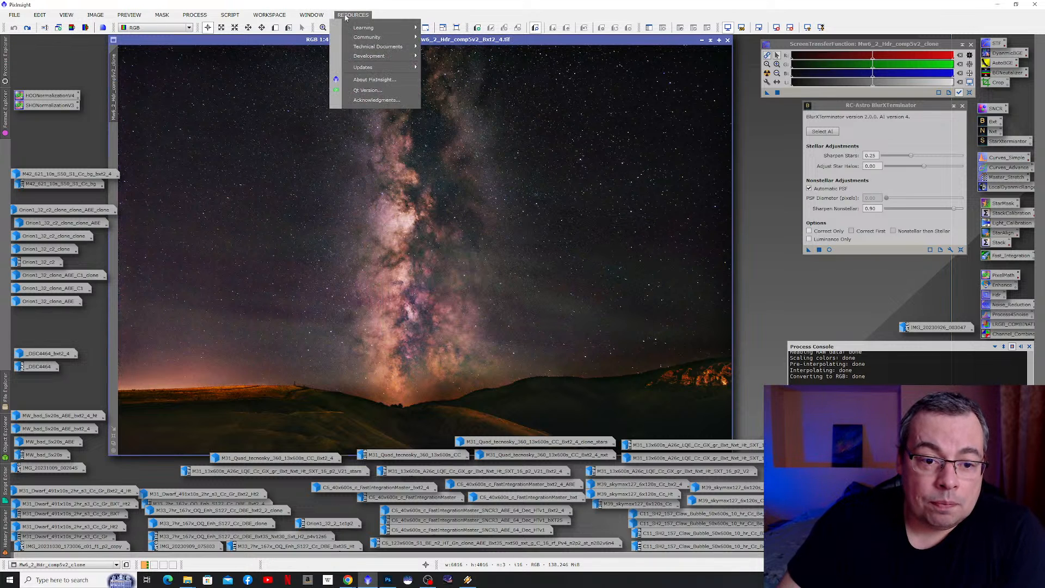
mouse_move(371, 71)
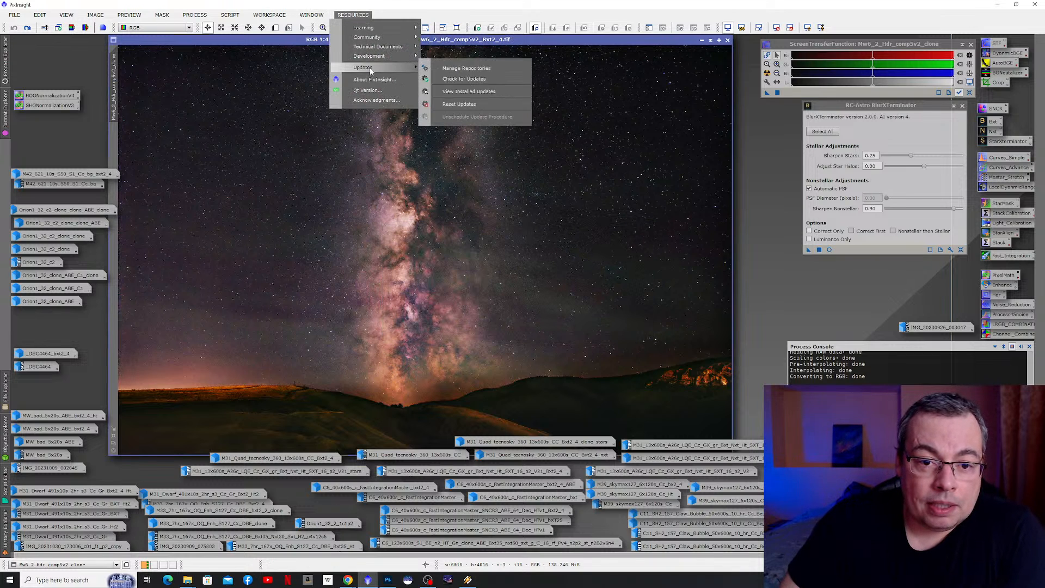
left_click(464, 79)
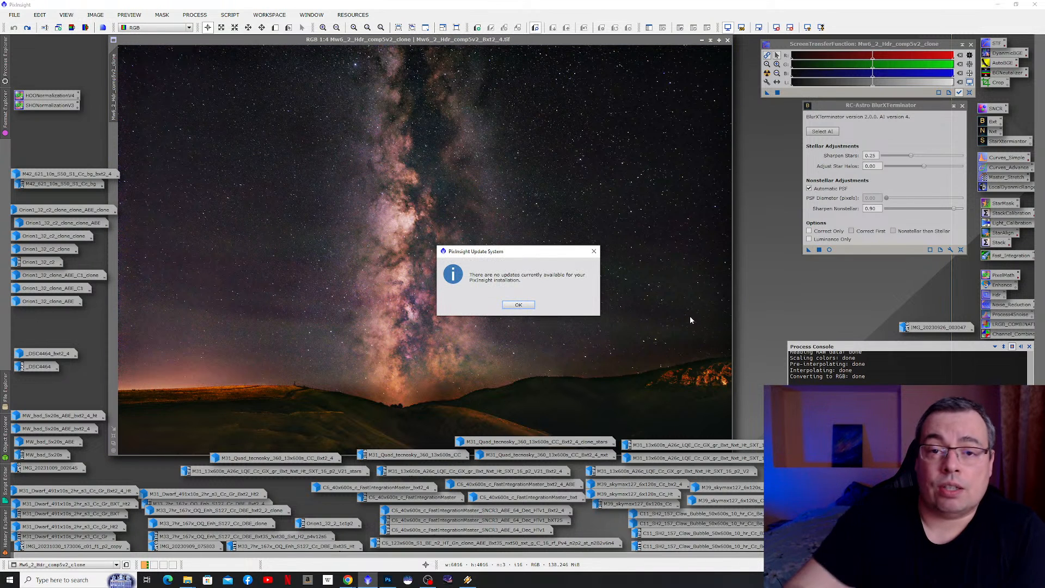
left_click(594, 251)
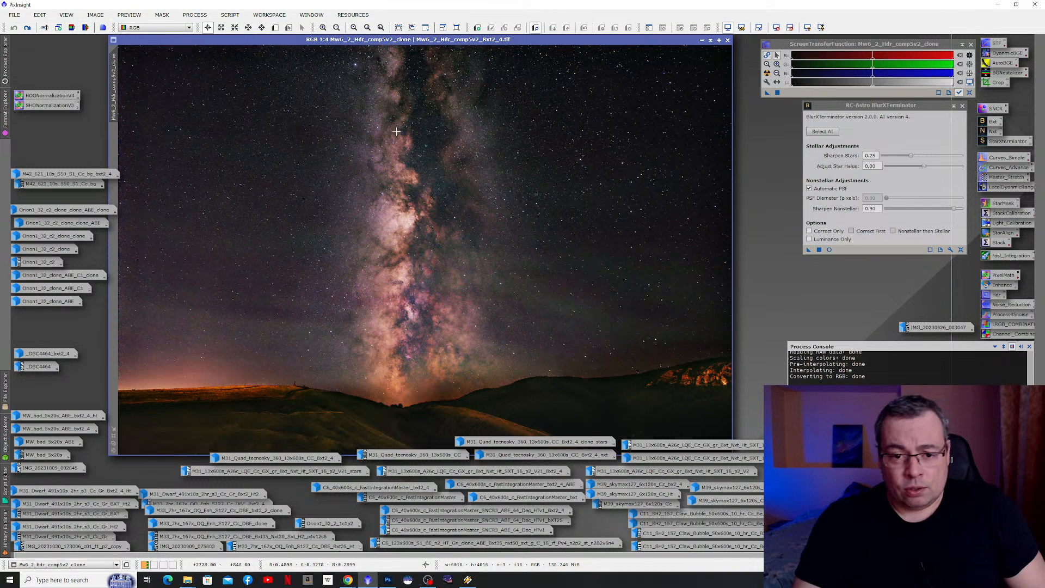
- Examine the star shapes in the dense Milky Way region of the Mw6_2_Hdr_comp5v2_clone image up close
scroll(409, 124, "up", 3)
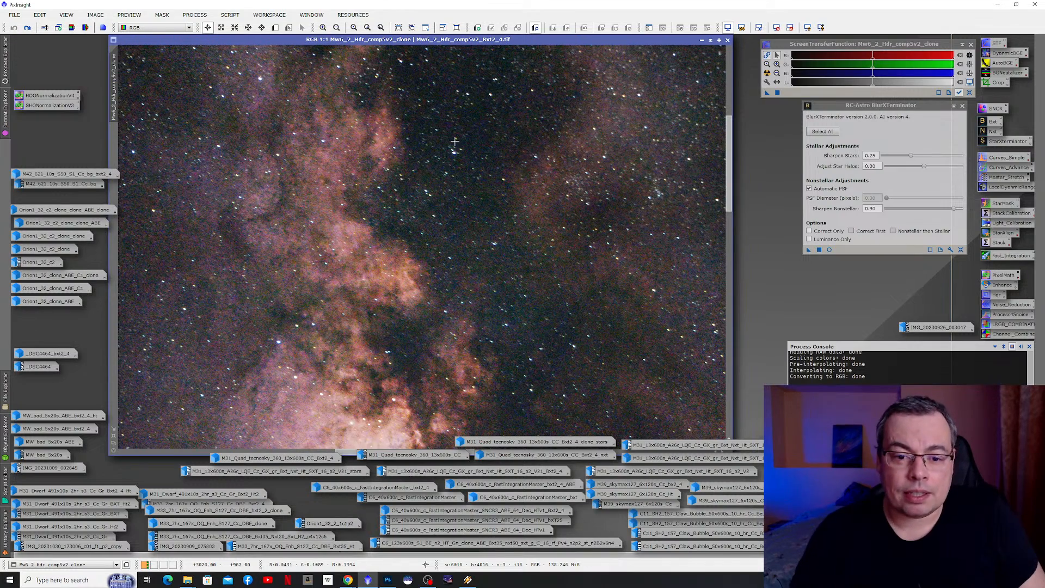
scroll(461, 148, "up", 2)
scroll(476, 178, "down", 2)
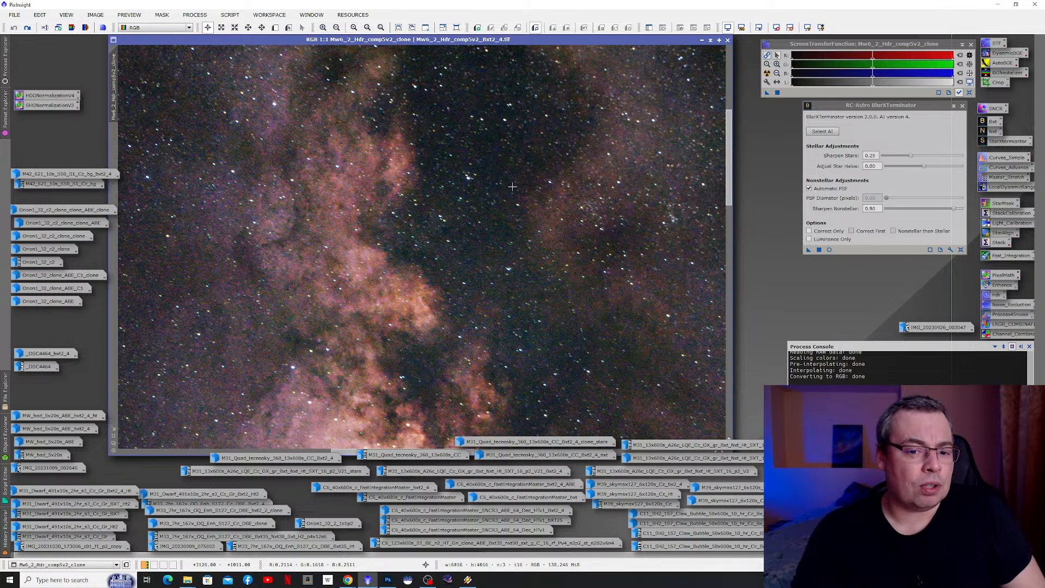
scroll(500, 136, "up", 1)
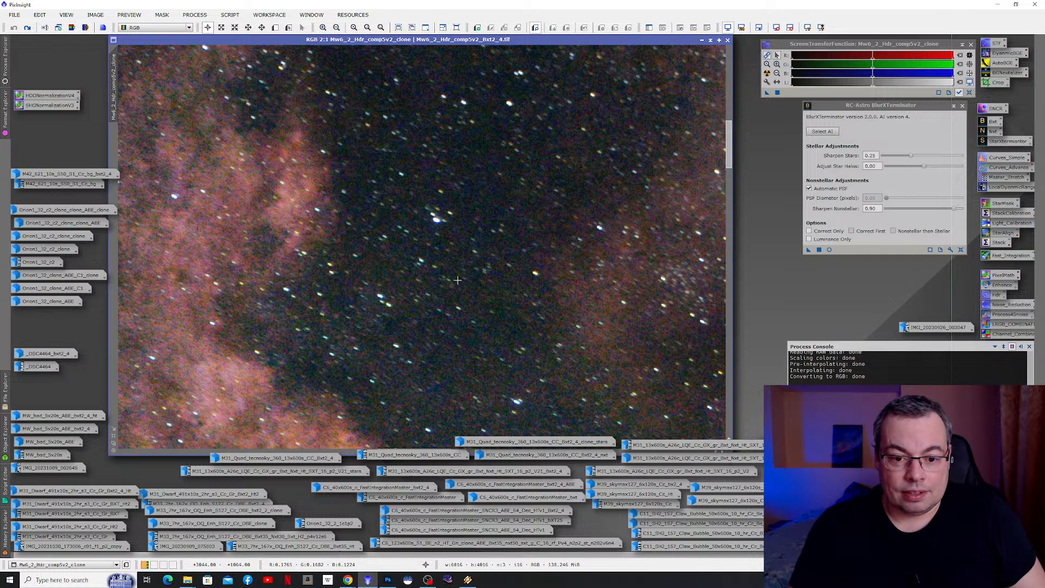
scroll(439, 316, "down", 5)
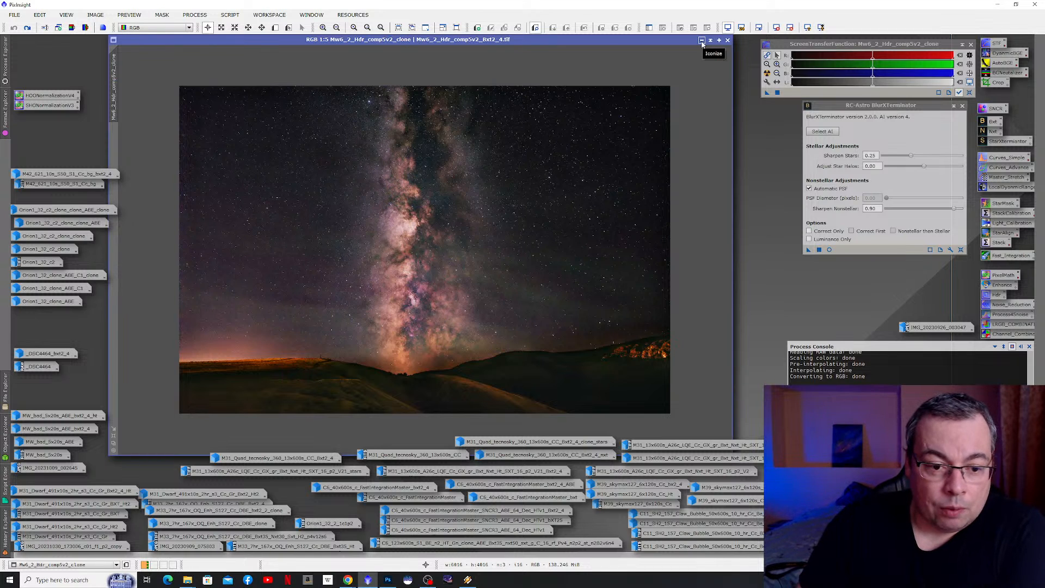
- Iconize the Milky Way clone and take a brief look at the _DSC4464_bxt2_4 image before iconizing it too
left_click(702, 40)
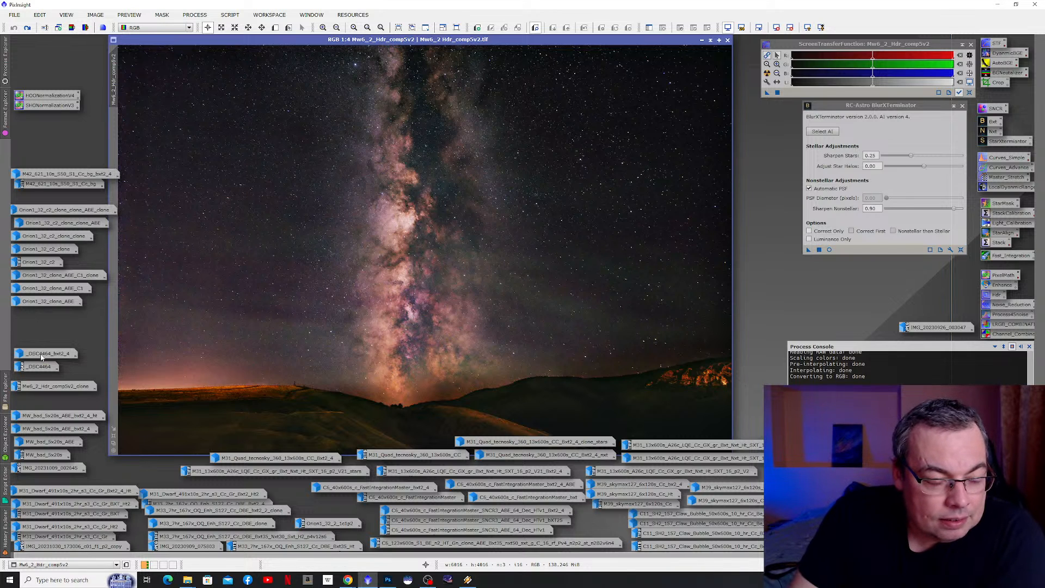
double_click(22, 354)
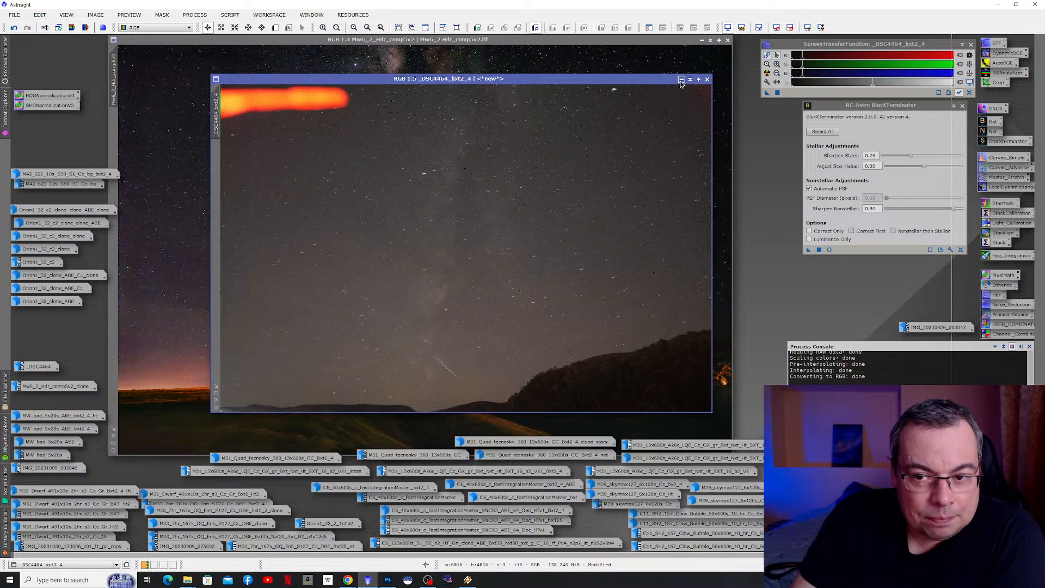
left_click(681, 78)
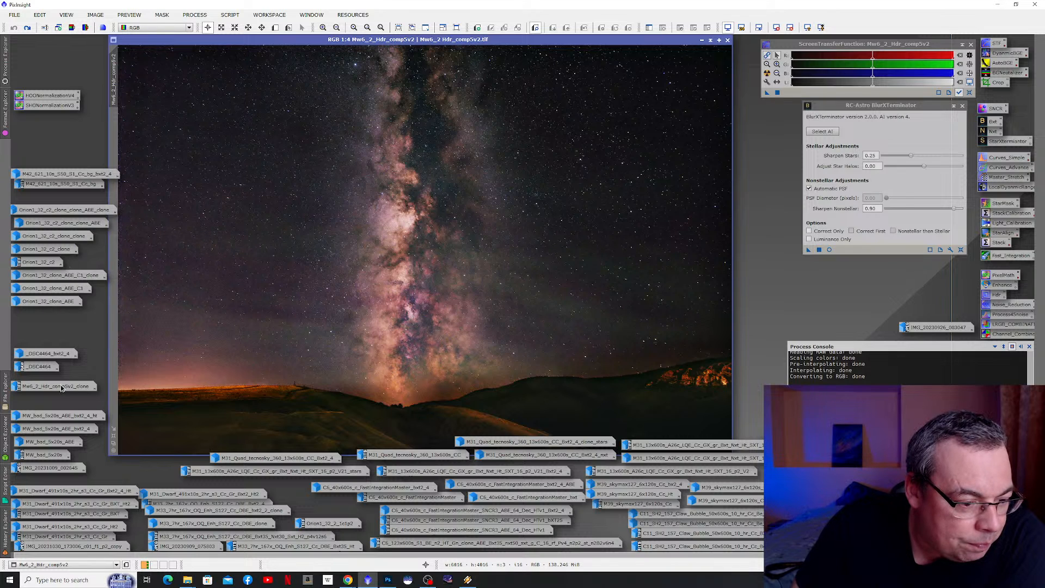
- Inspect the stars in the Mw6_2_Hdr_comp5v2 image and change its identifier to Mw6_2_Hdr_comp5v2_bxt2_4
mouse_move(62, 388)
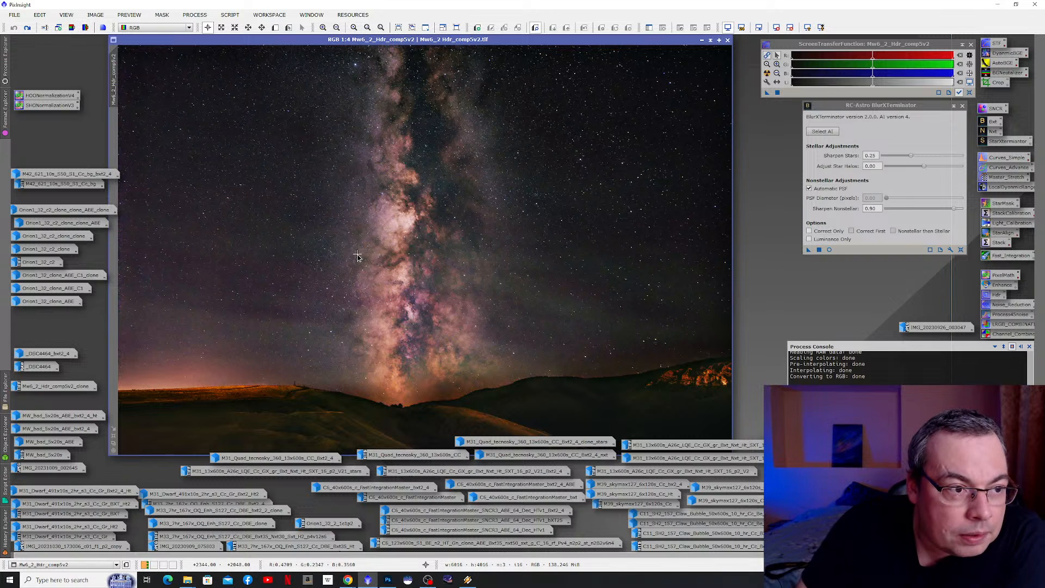
scroll(397, 218, "up", 2)
scroll(521, 186, "up", 3)
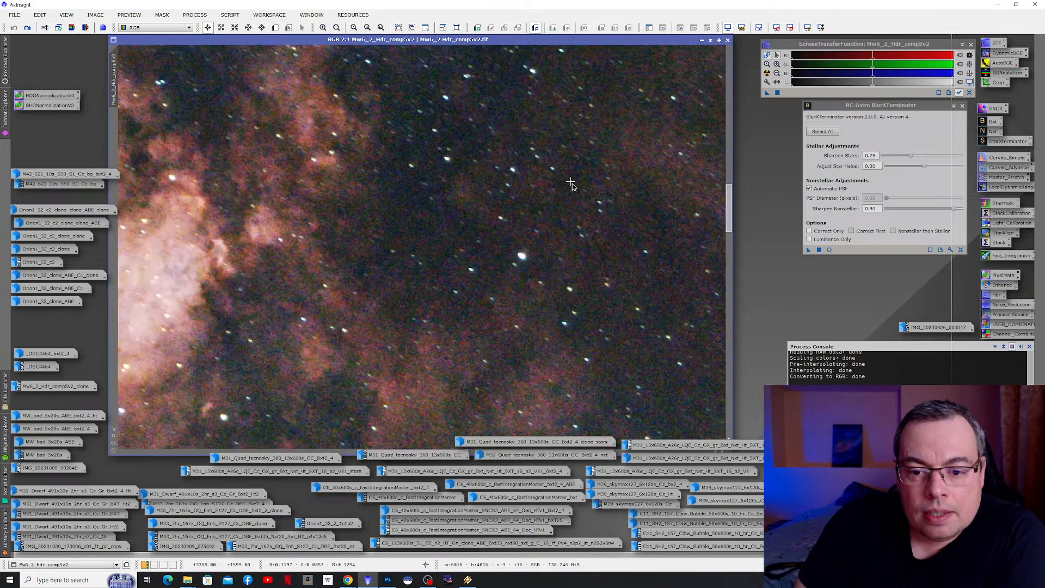
right_click(569, 210)
left_click(594, 235)
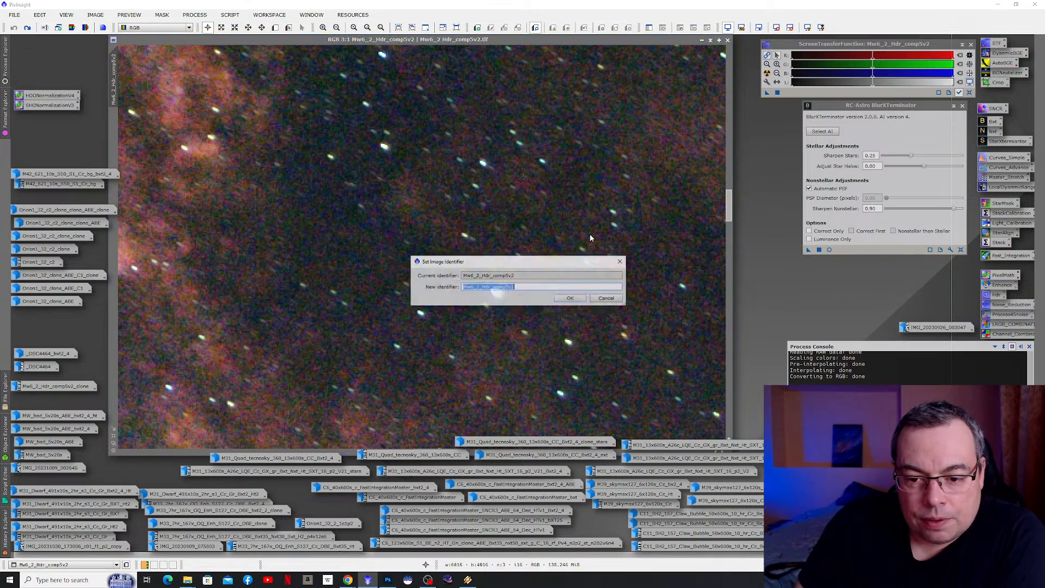
left_click(527, 289)
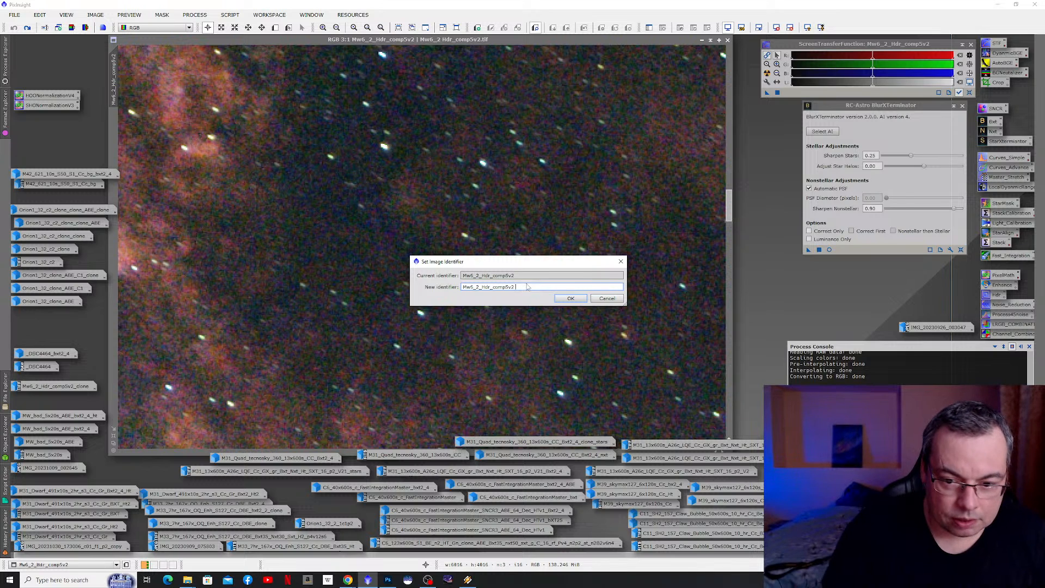
left_click(606, 299)
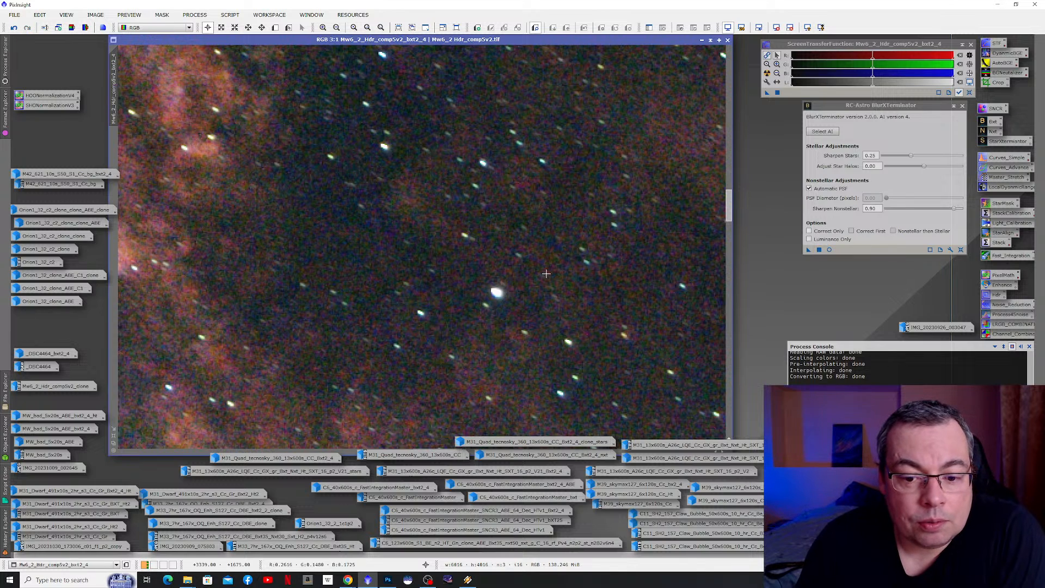
- Reopen the Mw6_2_Hdr_comp5v2_clone image and redo its processing to compare the stars beside the bright Milky Way core
left_click(14, 27)
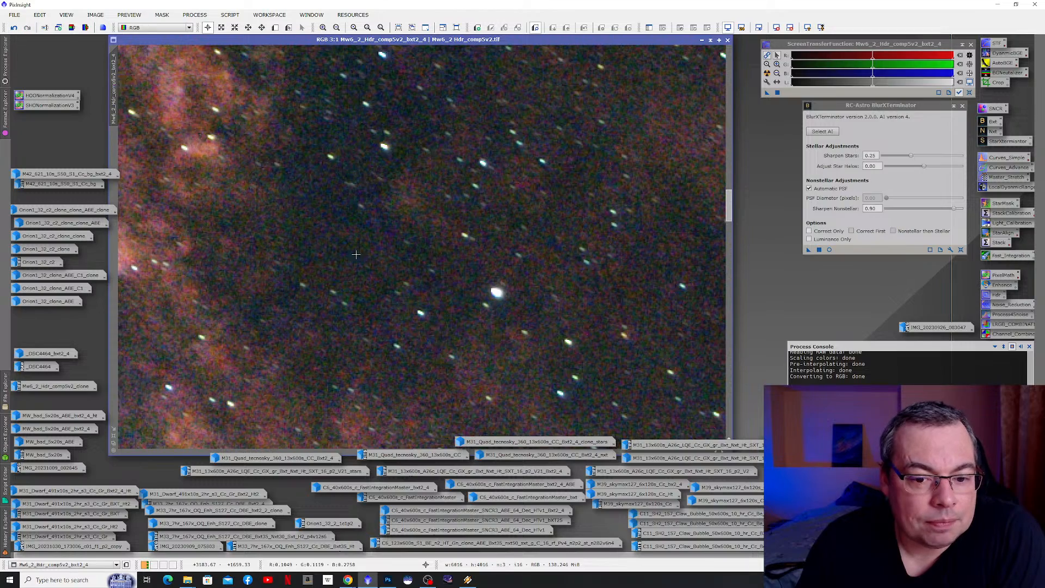
scroll(396, 256, "down", 5)
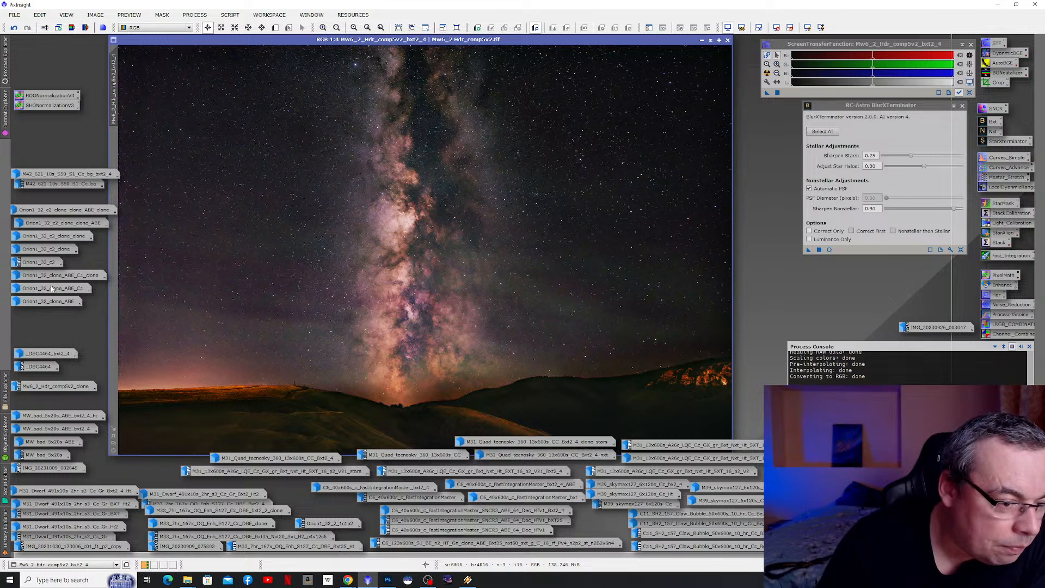
mouse_move(76, 183)
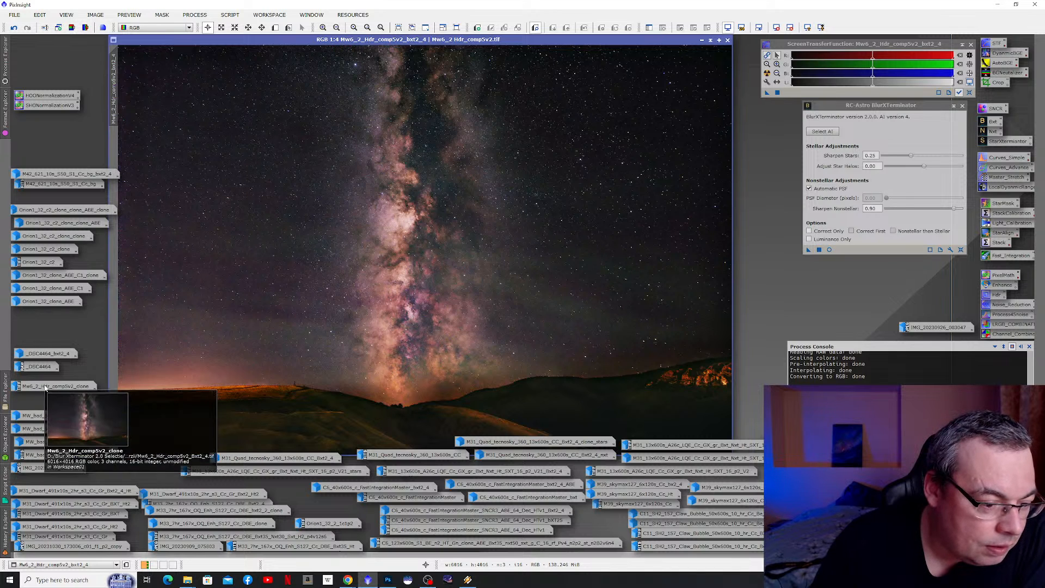
double_click(45, 386)
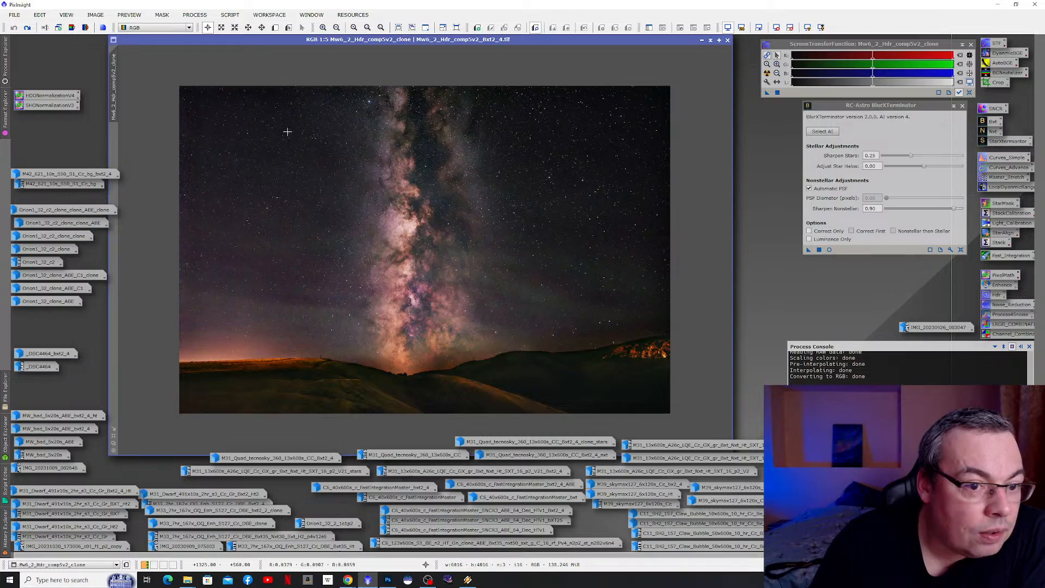
scroll(444, 185, "up", 4)
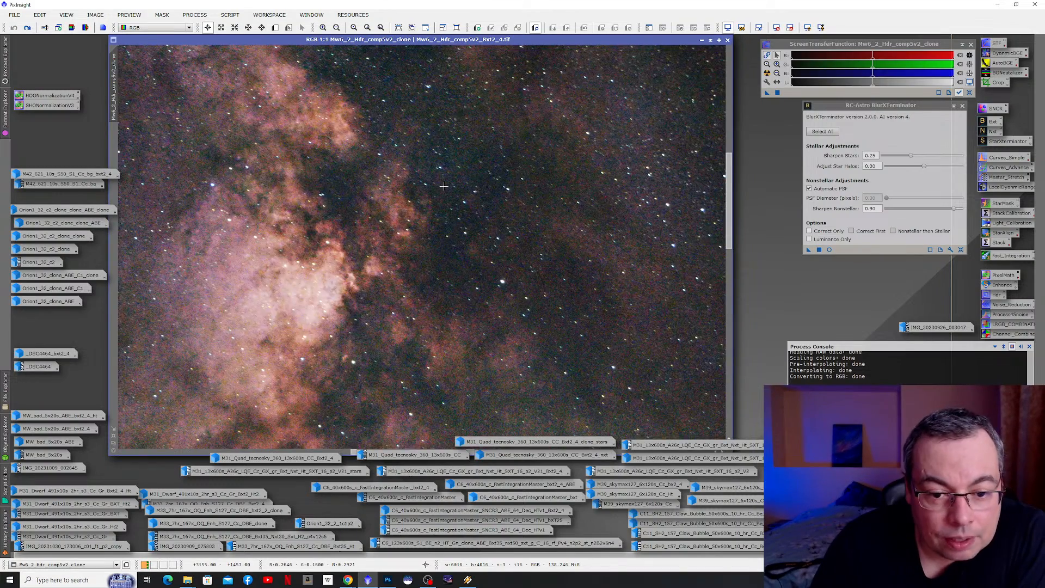
scroll(443, 186, "up", 1)
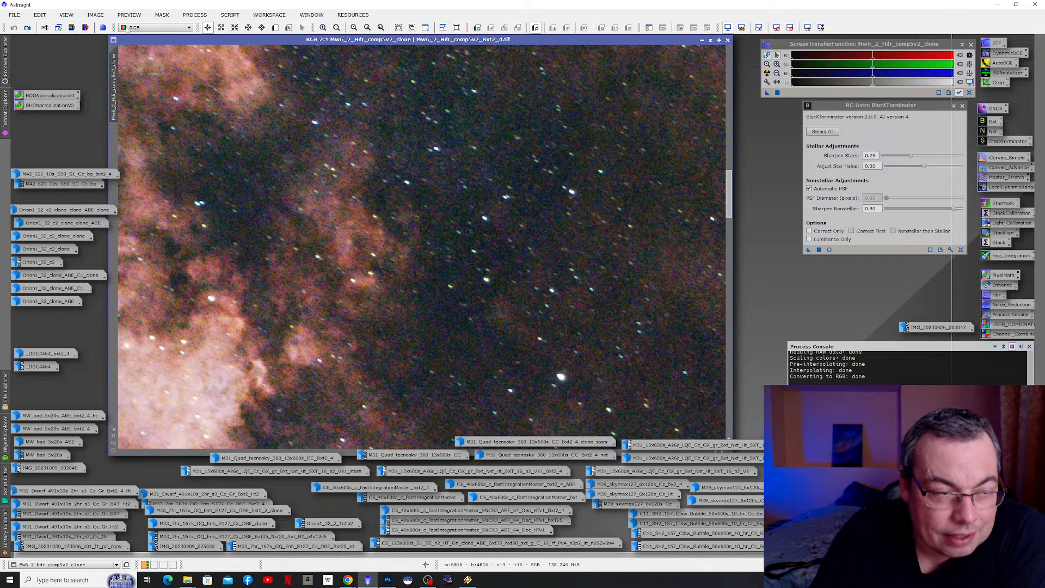
left_click(27, 27)
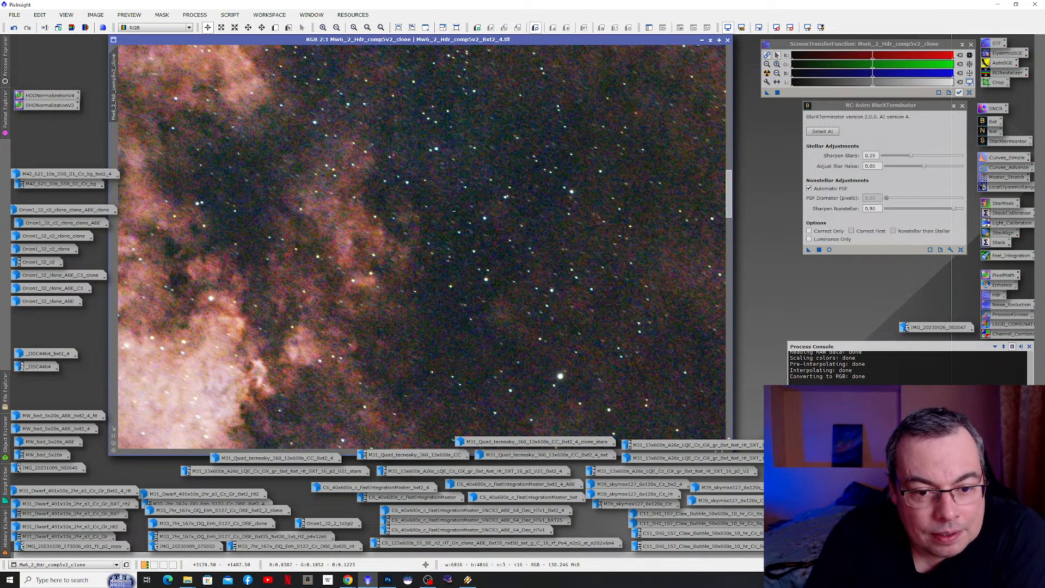
- Try to change the clone image's identifier to Mw6_2_Hdr_comp5v2_Bxt2_4
right_click(468, 141)
left_click(506, 184)
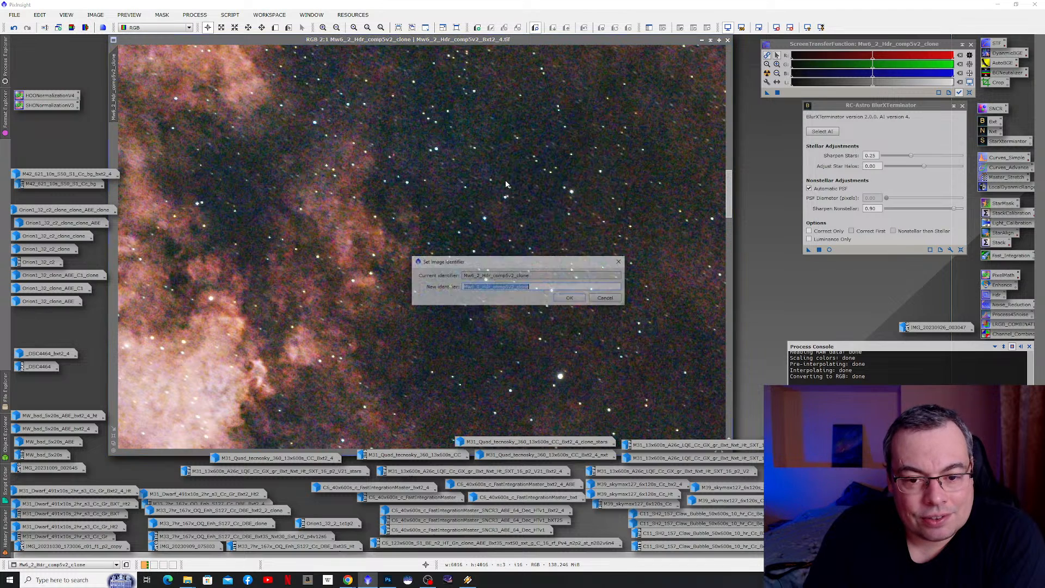
left_click(534, 284)
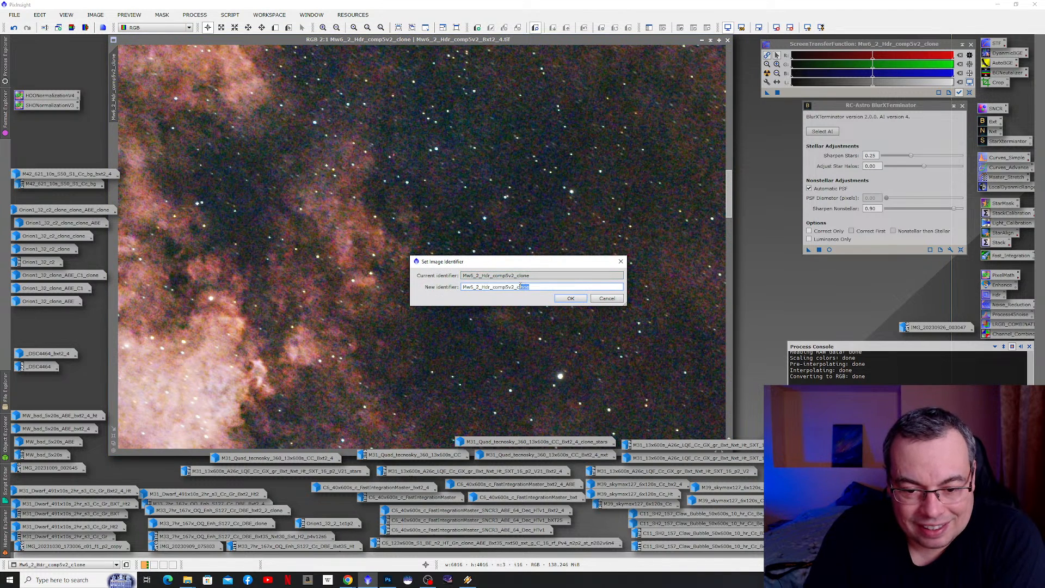
type("bxt")
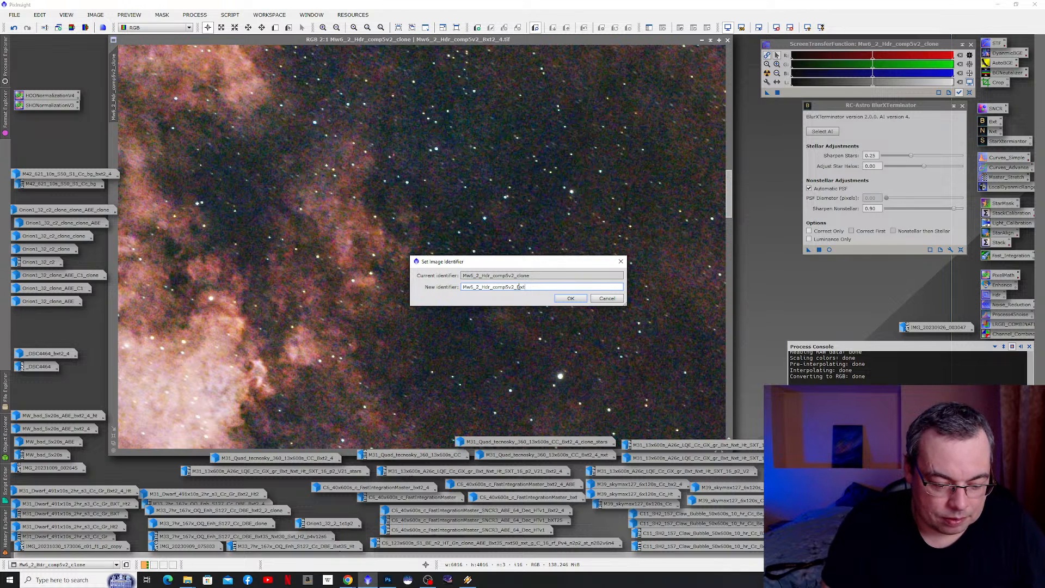
type("2_4")
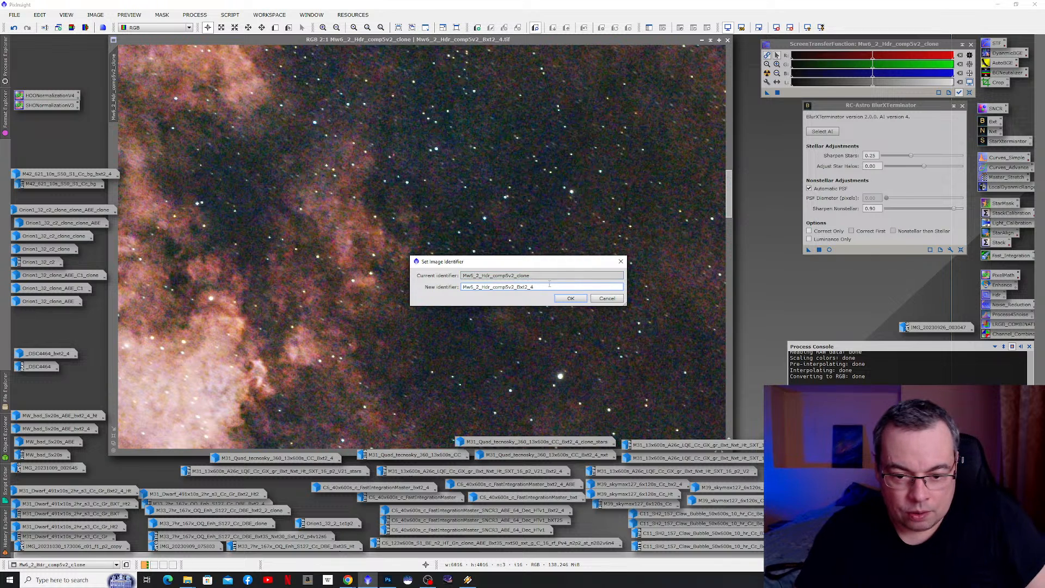
left_click_drag(549, 285, 420, 283)
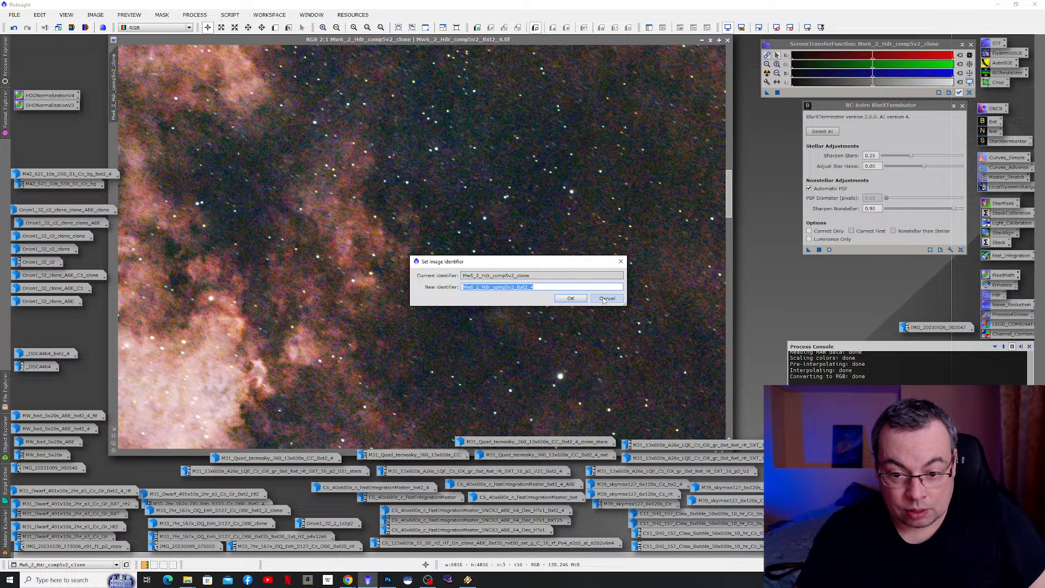
left_click(571, 298)
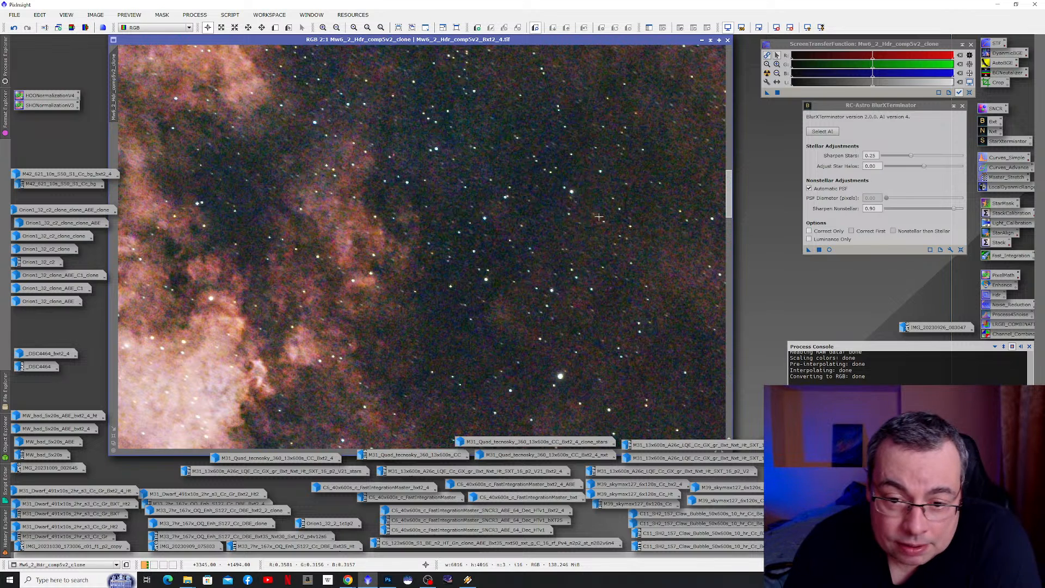
- Compare the clone's stars with the processing undone and redone, and examine the black and magenta patch above the horizon
left_click(15, 28)
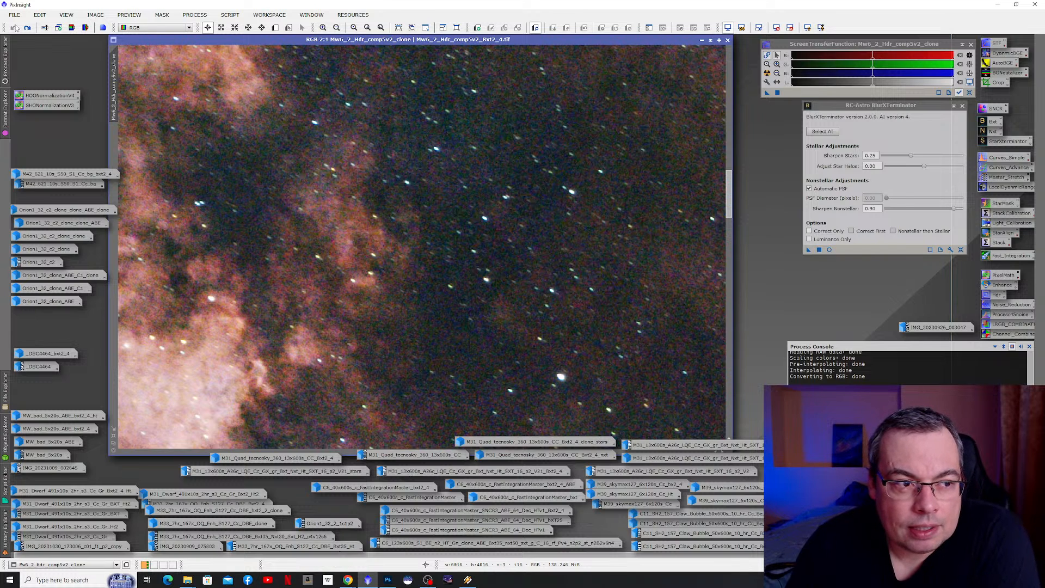
left_click(27, 28)
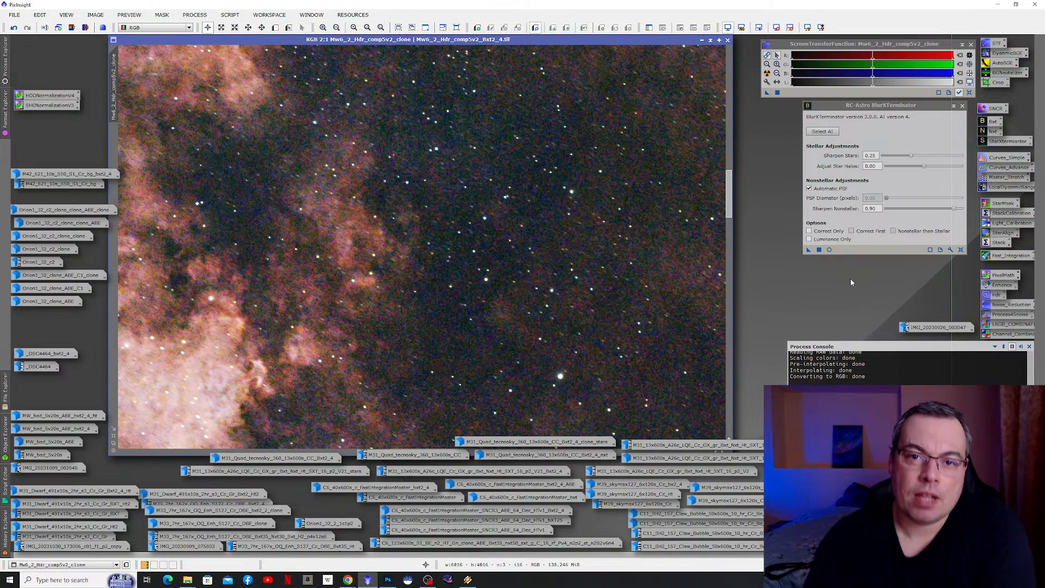
scroll(450, 103, "down", 4)
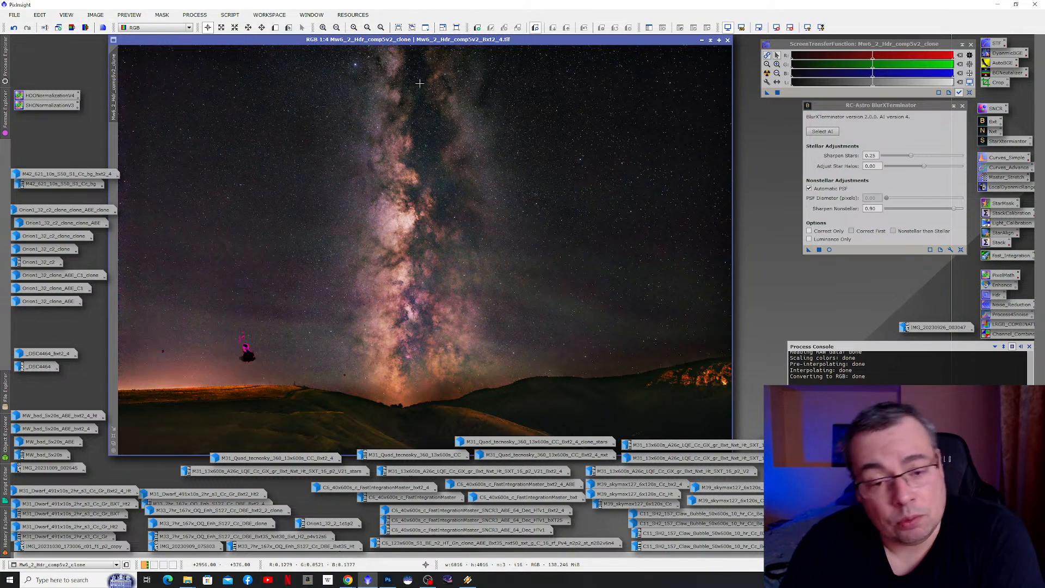
scroll(232, 366, "up", 4)
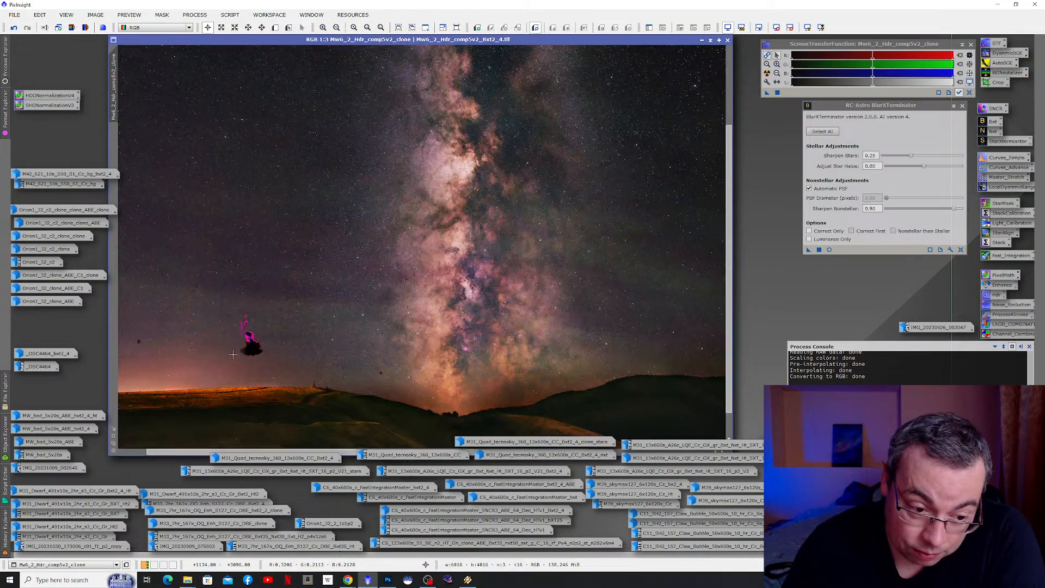
scroll(253, 344, "down", 1)
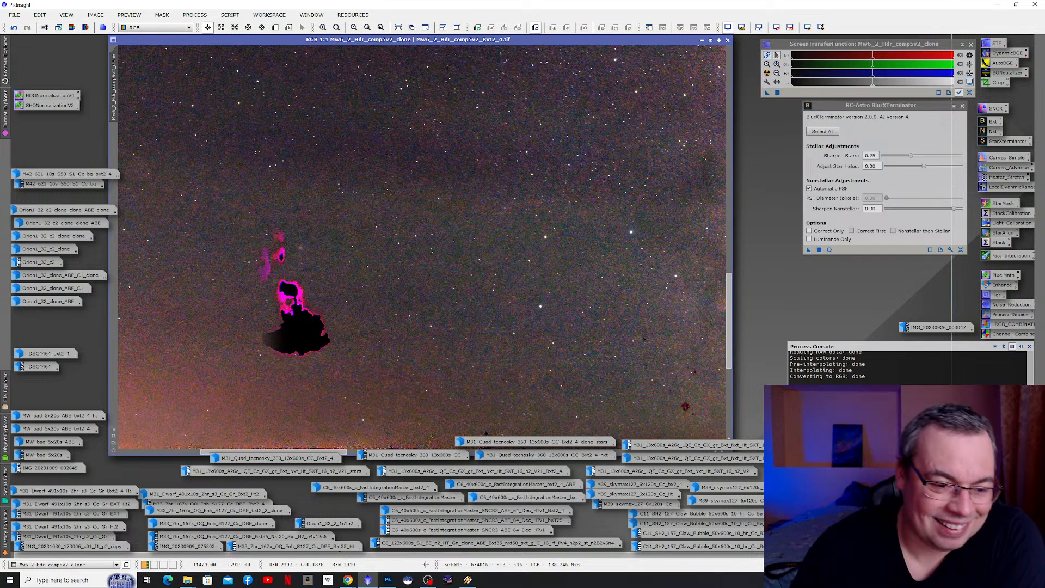
scroll(292, 258, "up", 1)
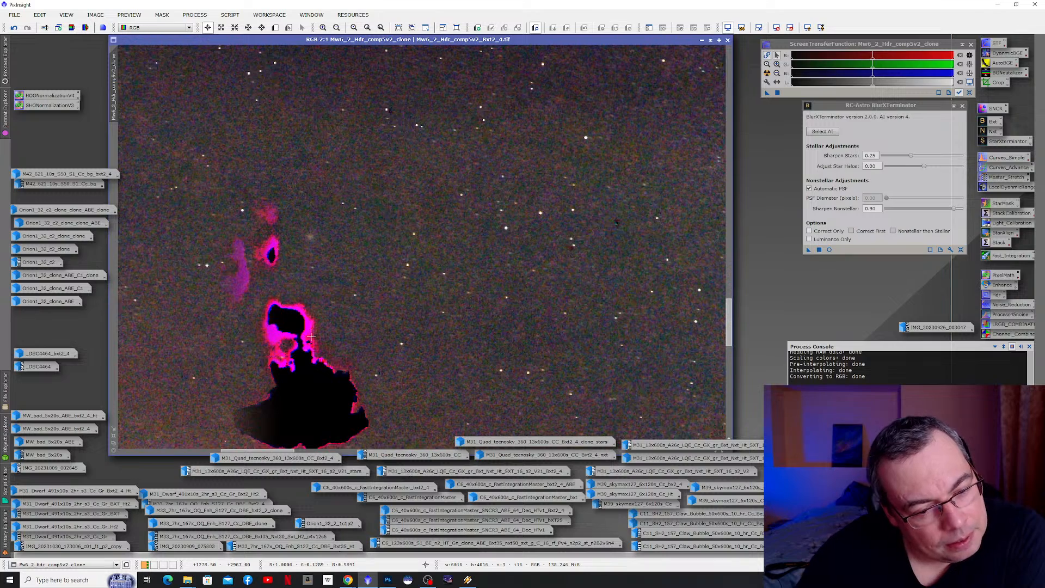
- Examine the Milky Way core and its stars in the Mw6_2_Hdr_comp5v2_clone image, both close up and as a whole
scroll(316, 372, "down", 3)
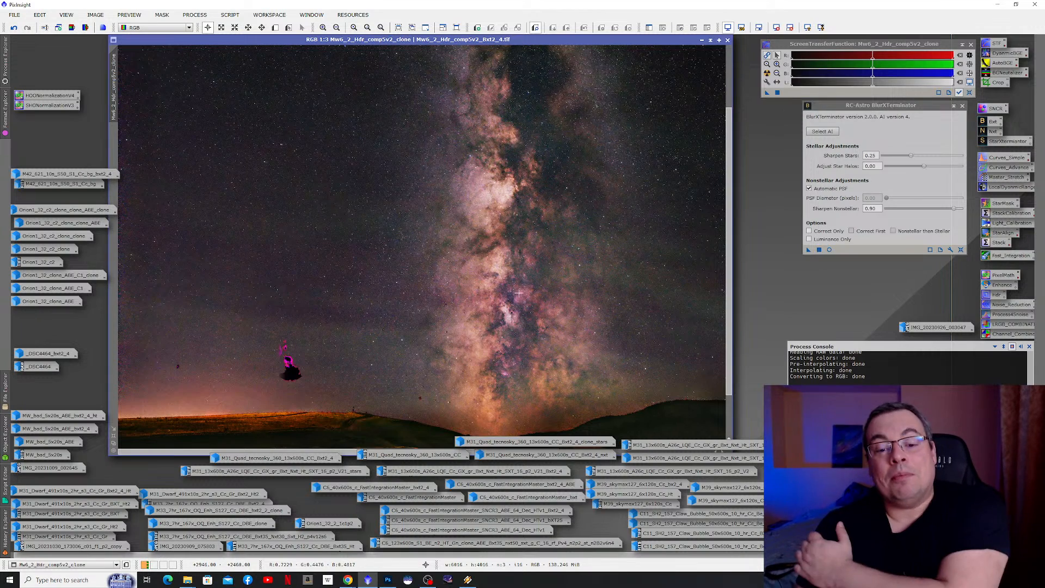
scroll(566, 296, "up", 2)
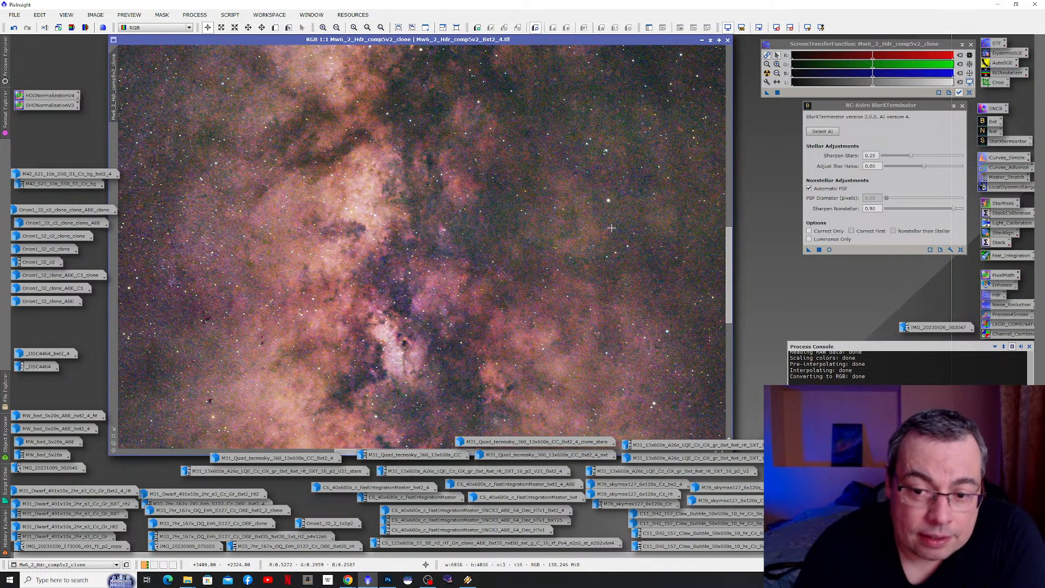
scroll(482, 227, "up", 1)
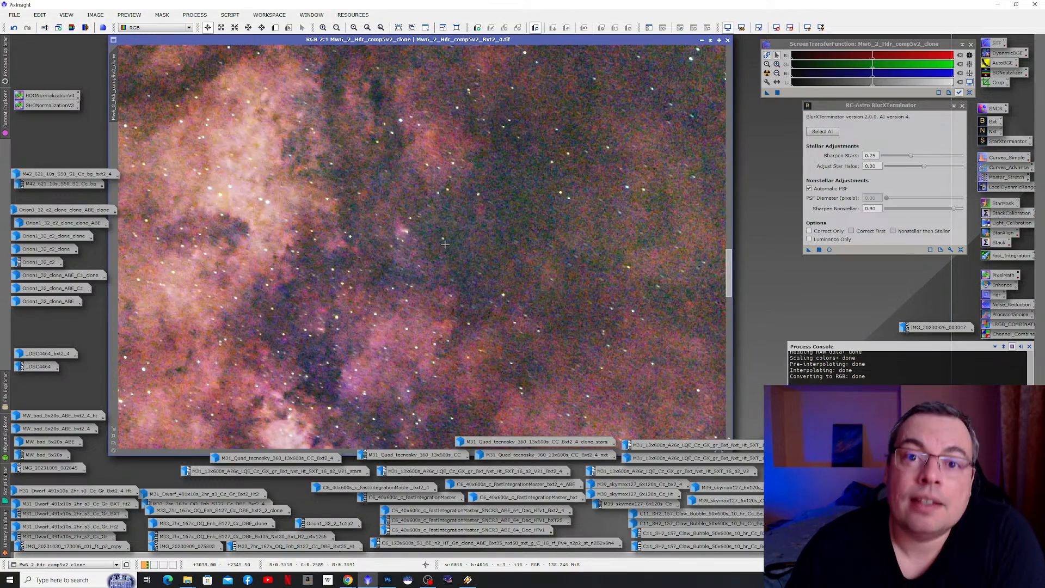
scroll(451, 250, "down", 3)
scroll(451, 250, "down", 1)
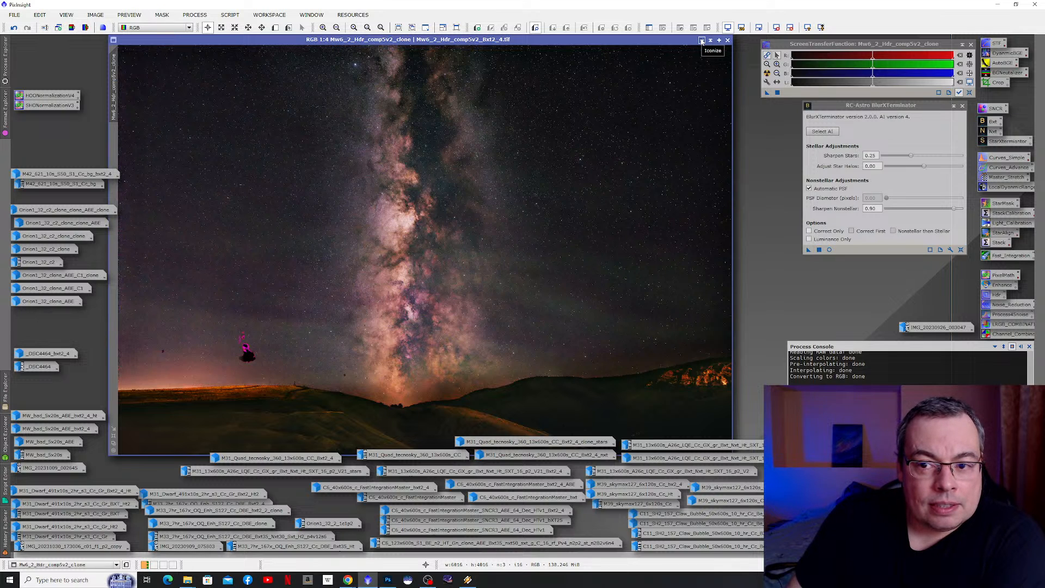
- Change the clone image's identifier to Mw6_2_Hdr_comp5v2_Bxt2_4 and minimize both Mw6_2_Hdr_comp5v2 images
right_click(442, 137)
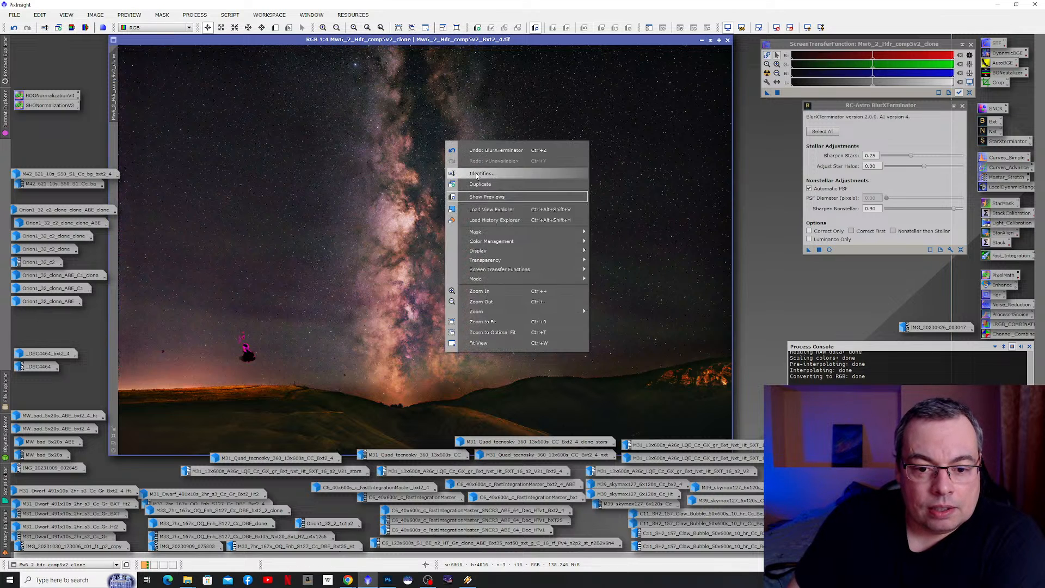
left_click(477, 175)
type("Mw6_2_Hdr_comp5v2_Bxt2_4")
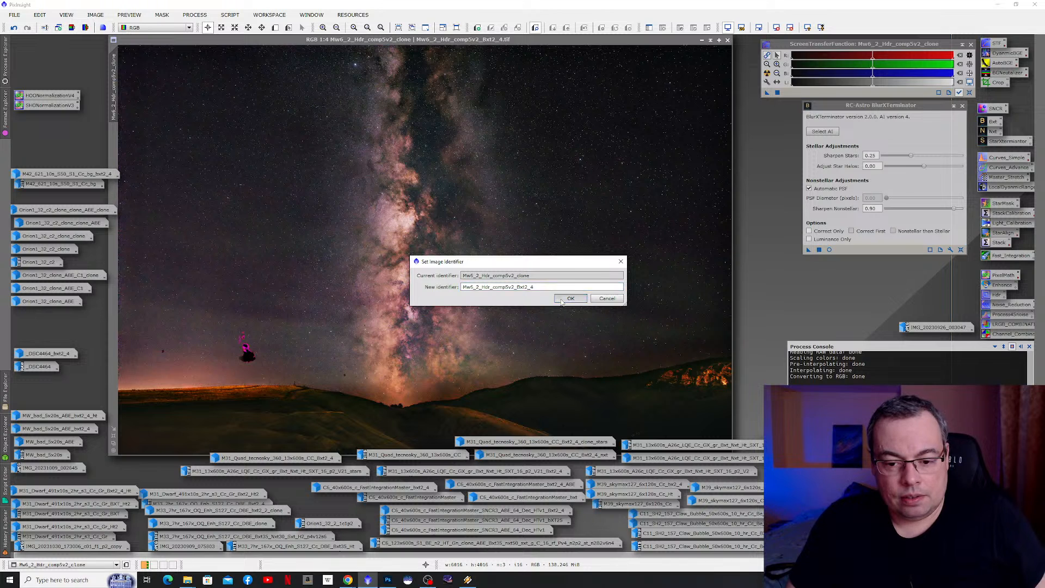
left_click(570, 299)
left_click(701, 40)
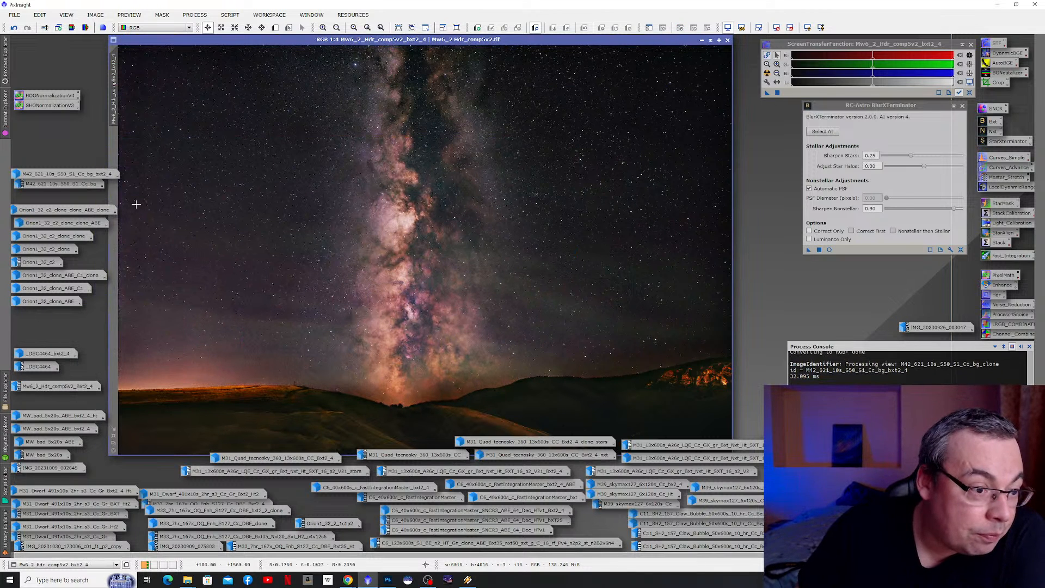
left_click(702, 41)
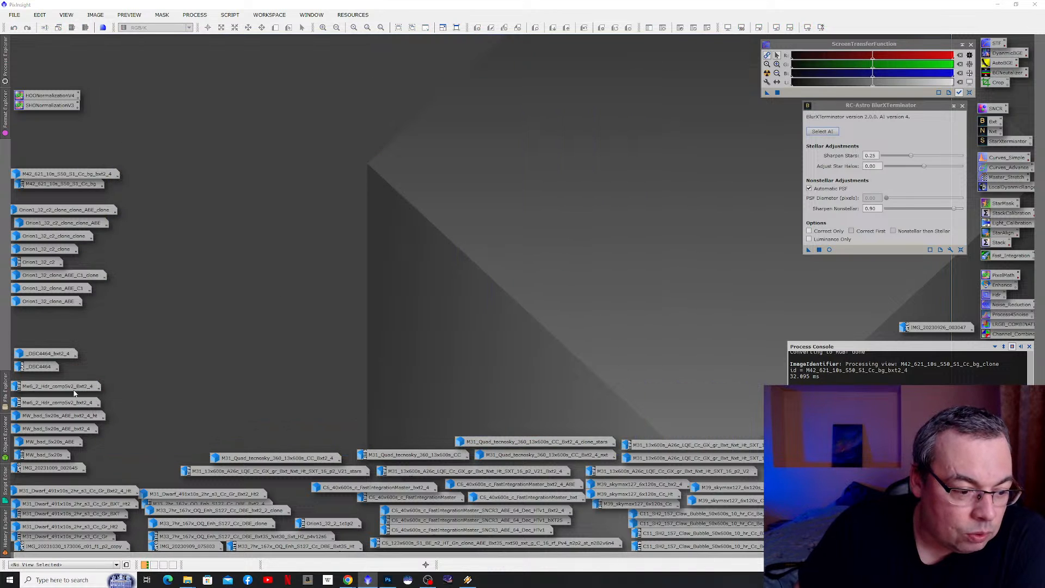
- Open the _DSC4464 image, enlarge its window and place it in the upper middle of the workspace
mouse_move(63, 358)
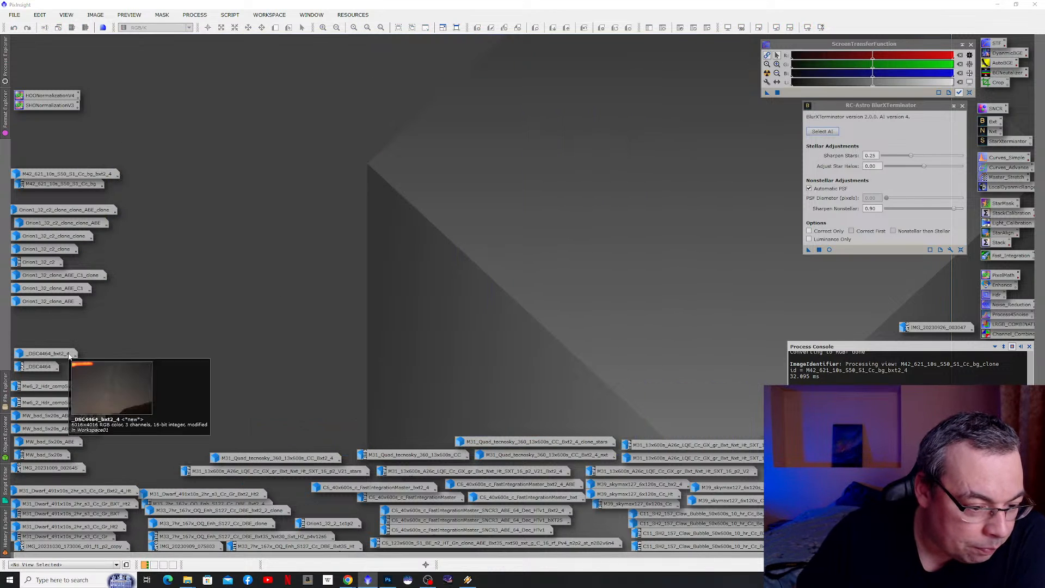
double_click(38, 363)
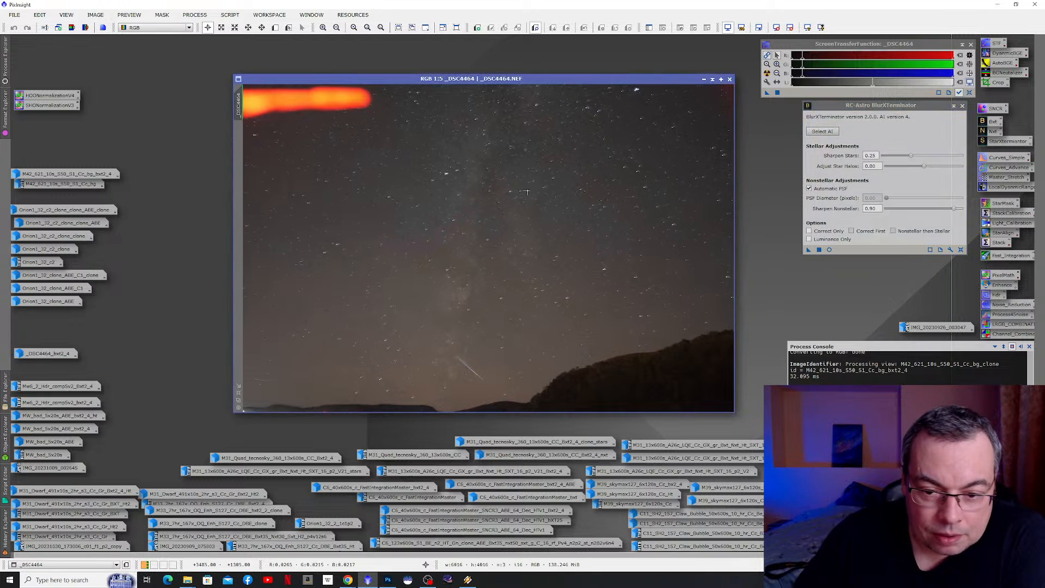
left_click(240, 394)
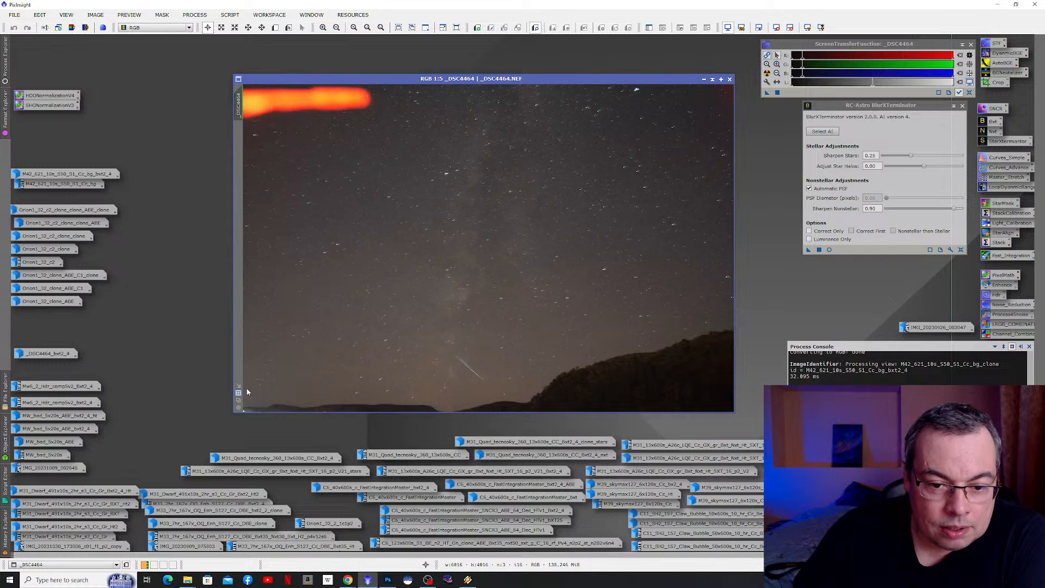
left_click_drag(531, 80, 436, 44)
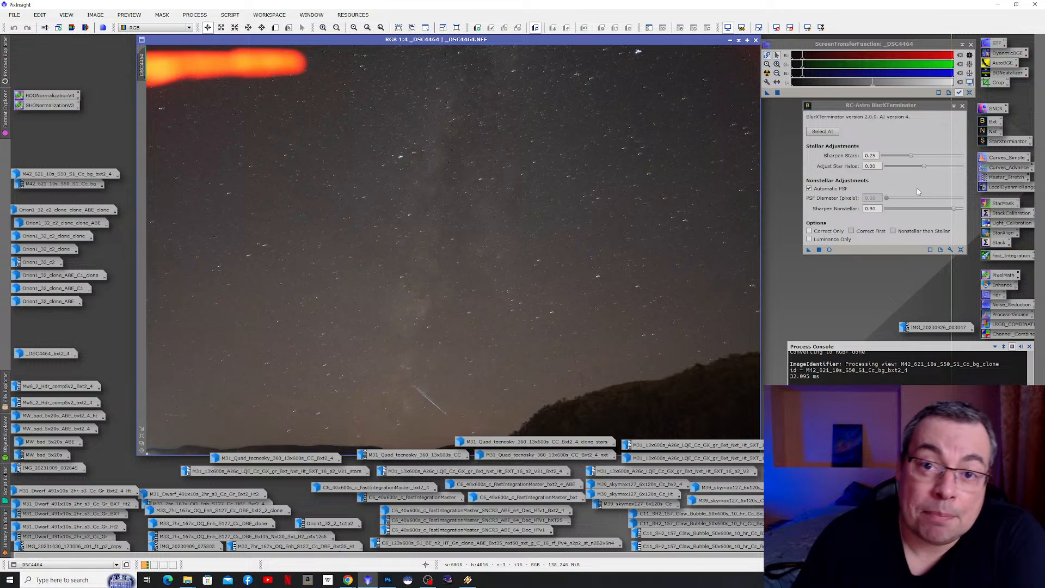
- Inspect the trailed stars along the Milky Way in the unprocessed _DSC4464 image
scroll(457, 138, "up", 2)
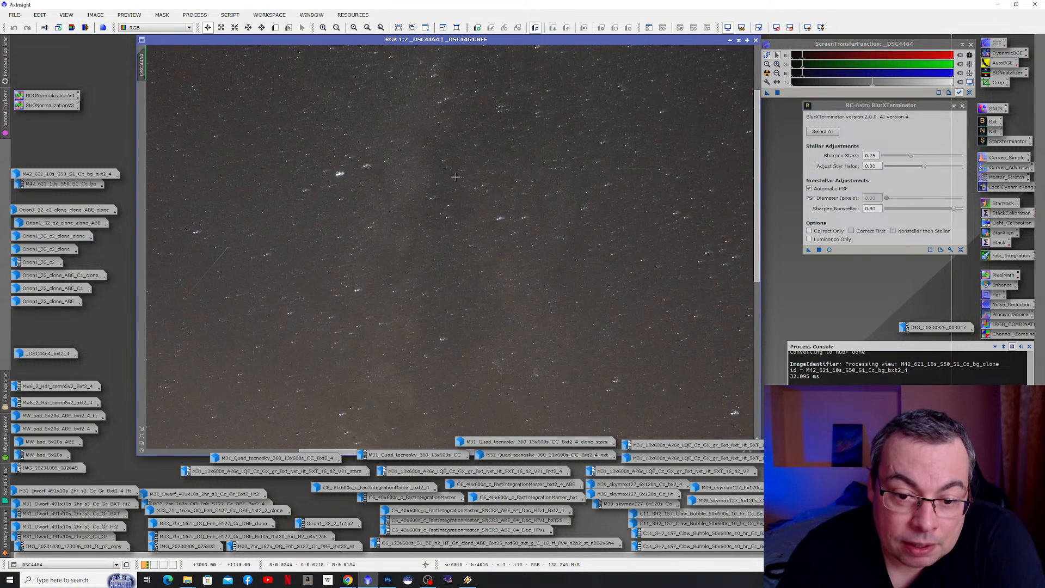
scroll(456, 177, "up", 2)
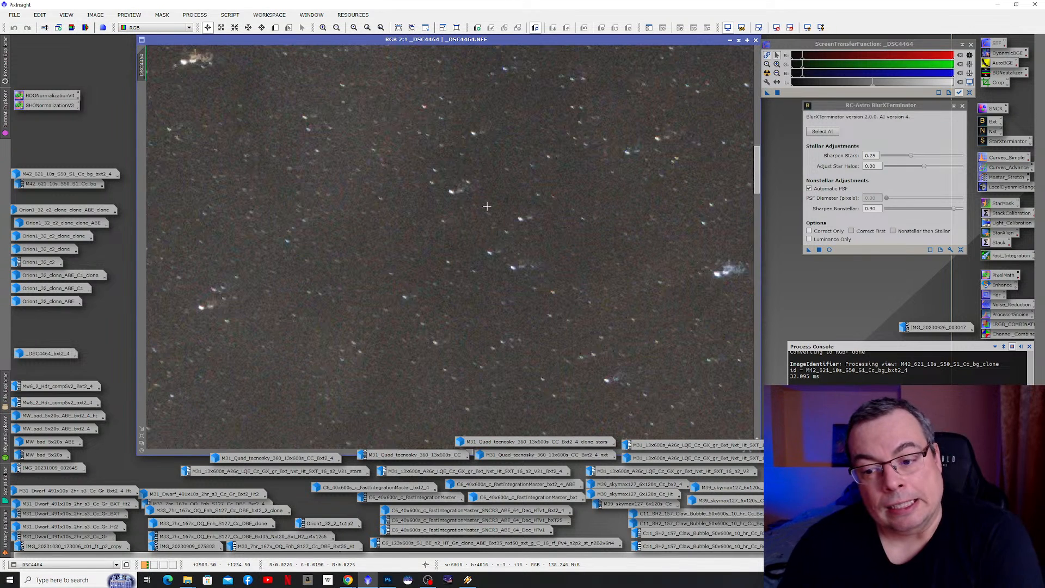
scroll(485, 203, "down", 1)
scroll(485, 202, "down", 4)
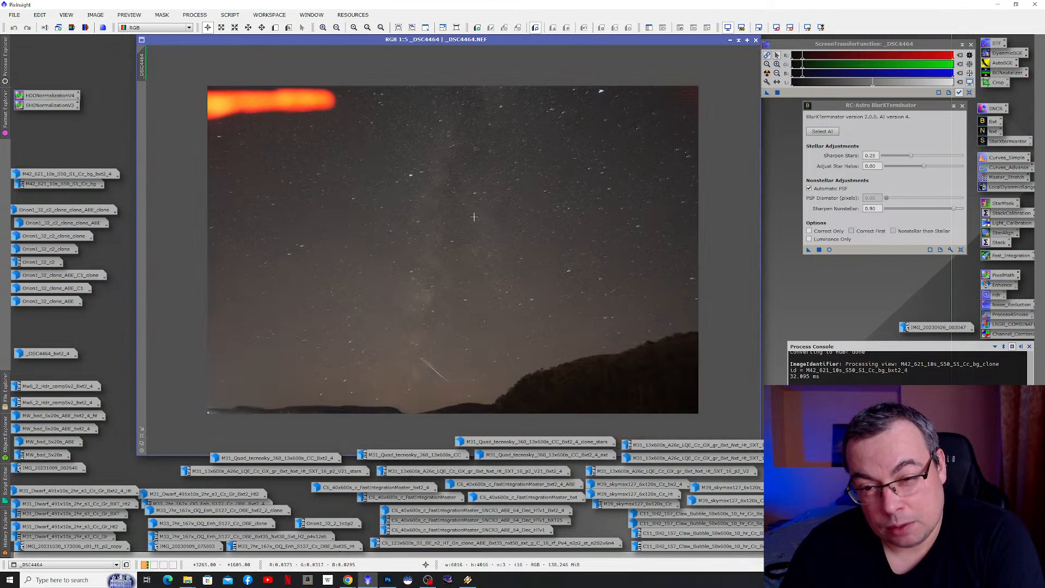
scroll(473, 217, "up", 1)
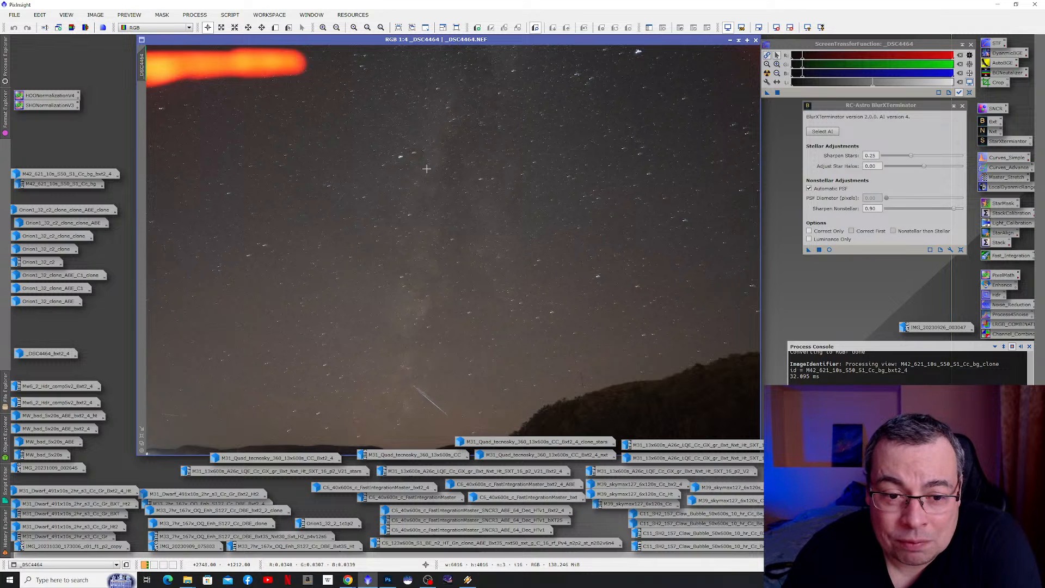
scroll(484, 143, "up", 2)
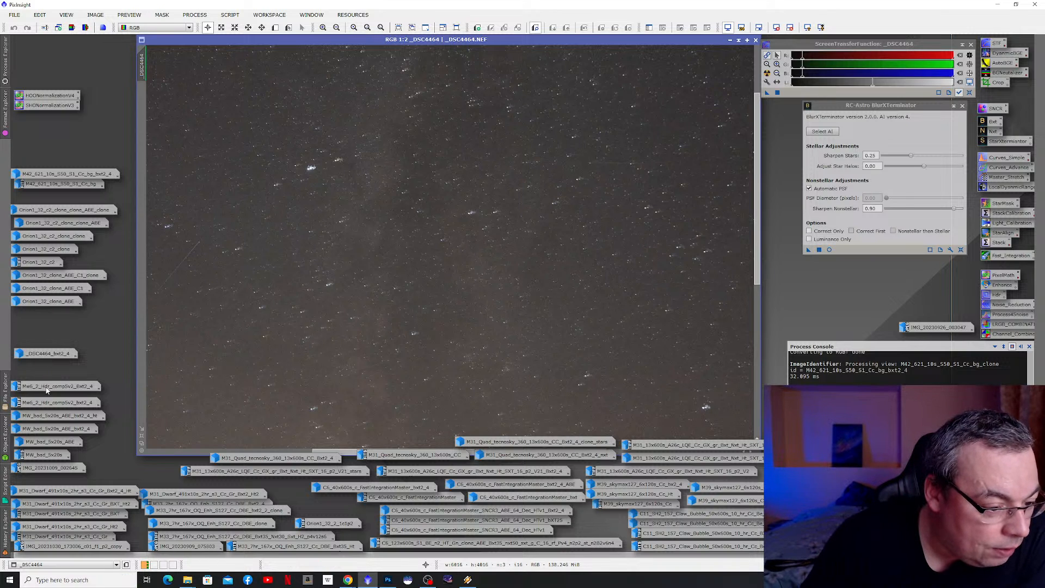
- Open the _DSC4464_bxt2_4 image, enlarge its window and align it over the original _DSC4464 window
mouse_move(46, 402)
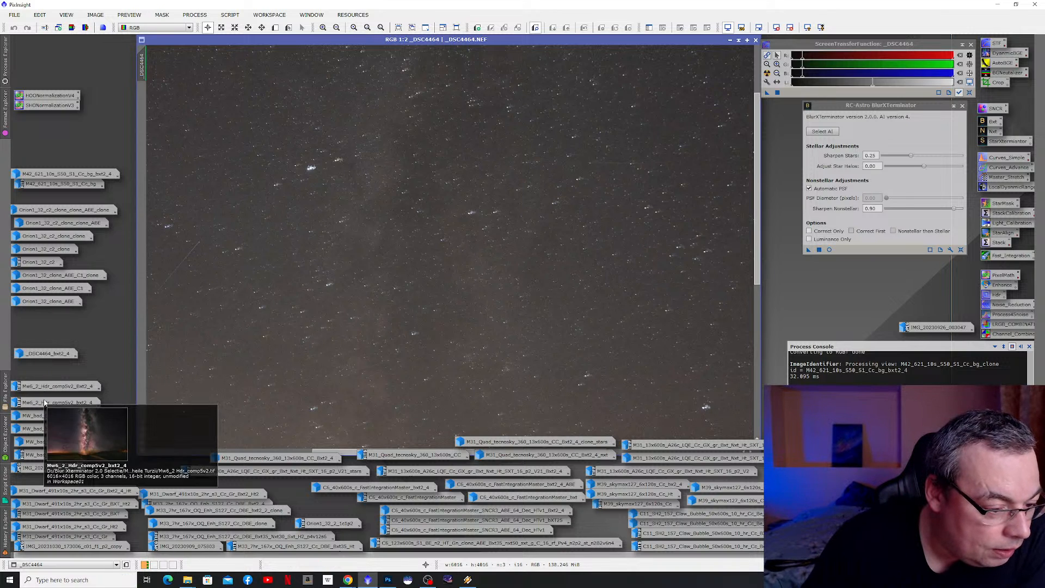
double_click(47, 354)
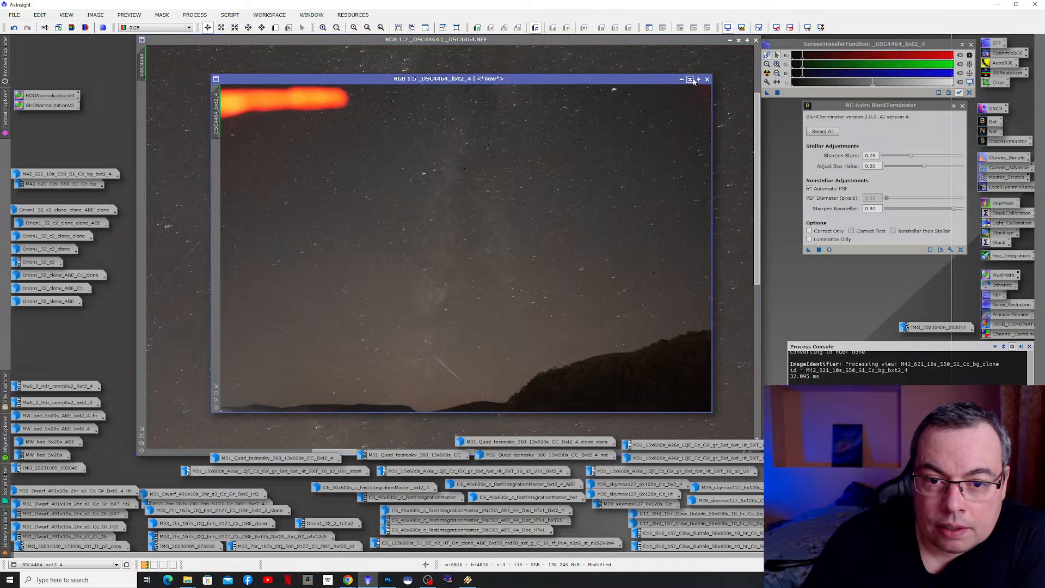
left_click(216, 402)
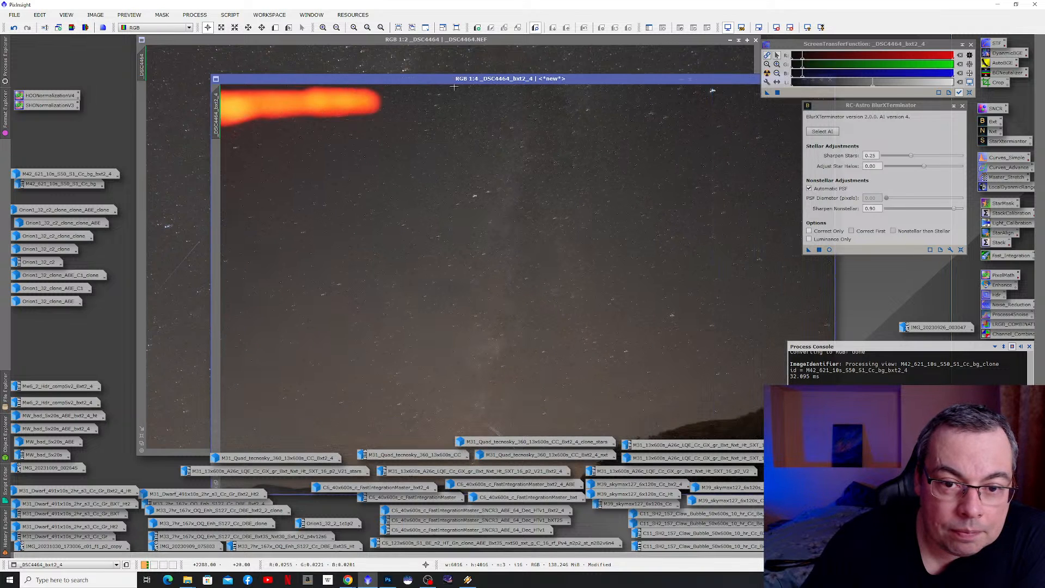
left_click_drag(454, 86, 381, 46)
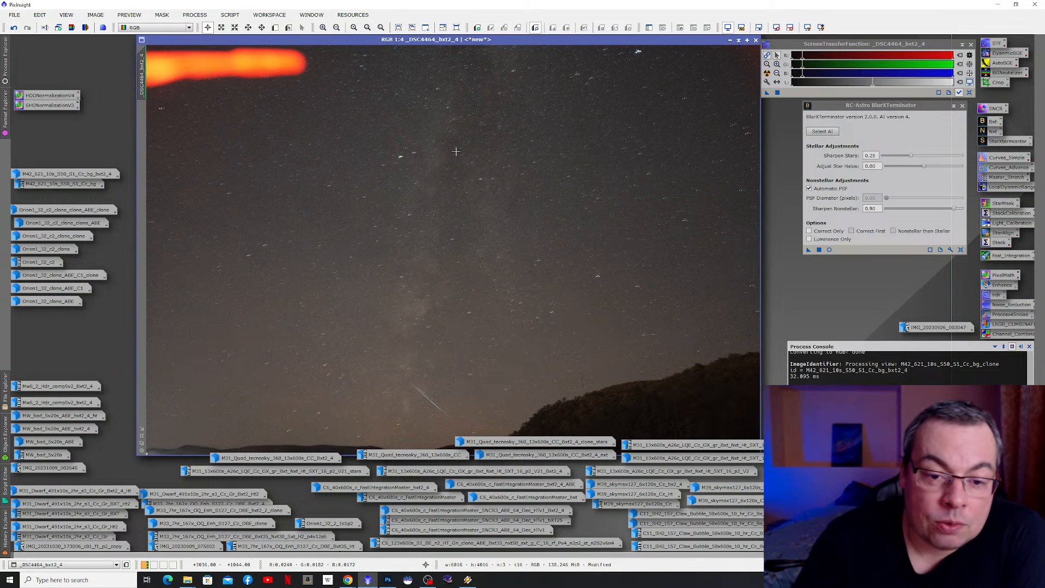
- Inspect the corrected stars around the bright blue and orange stars in the _DSC4464_bxt2_4 image
scroll(418, 151, "up", 2)
scroll(397, 154, "up", 1)
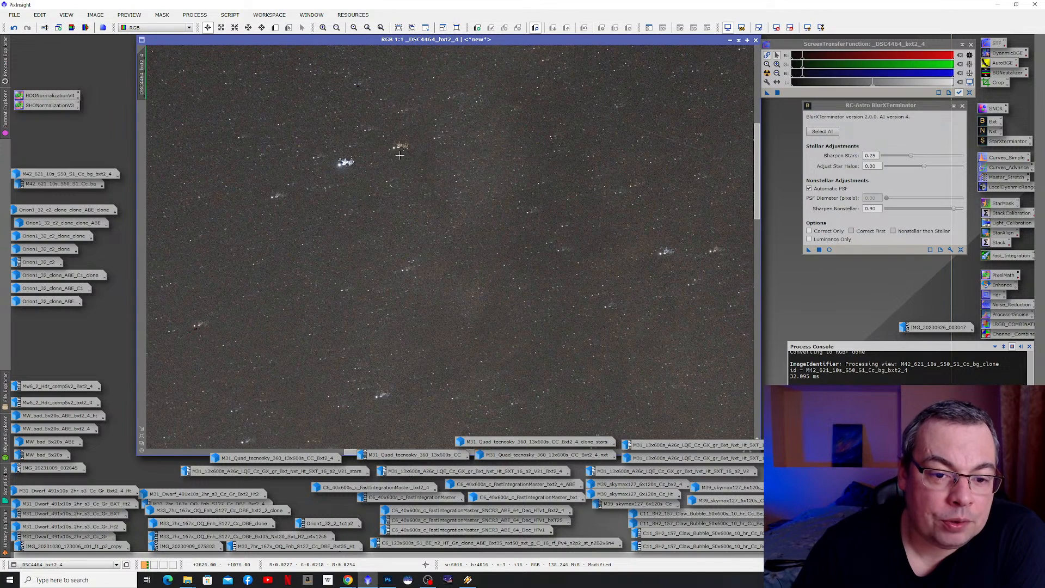
scroll(399, 155, "up", 1)
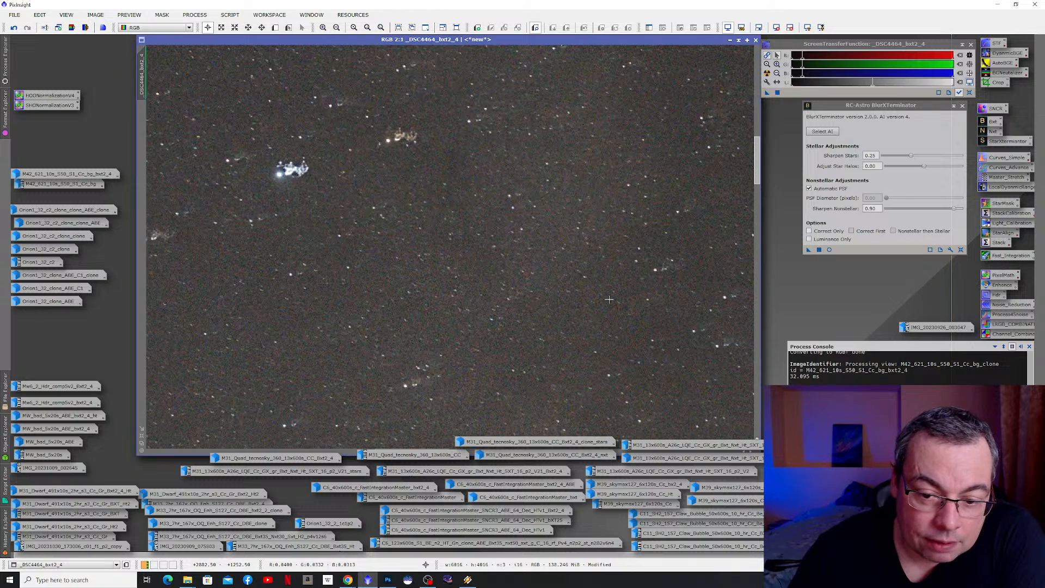
- Compare the bright blue and orange stars with the image's BlurXTerminator processing undone and redone
scroll(608, 299, "down", 1)
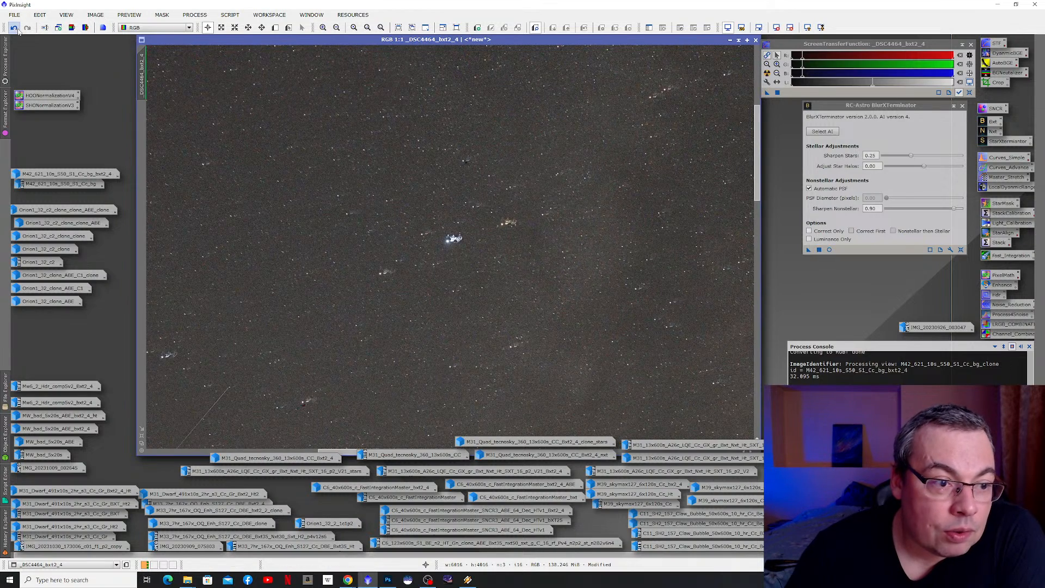
scroll(565, 229, "up", 1)
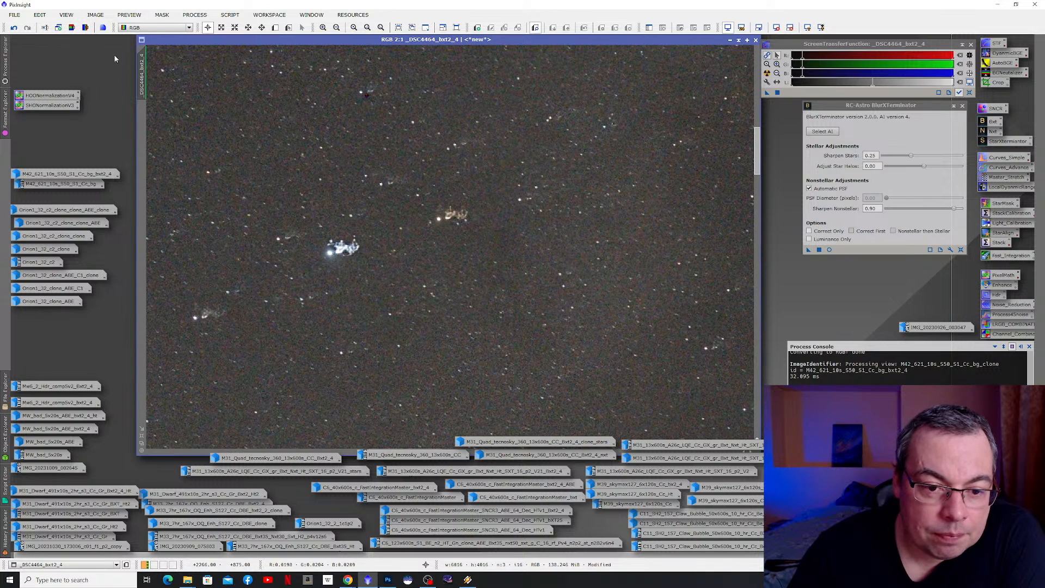
left_click(14, 27)
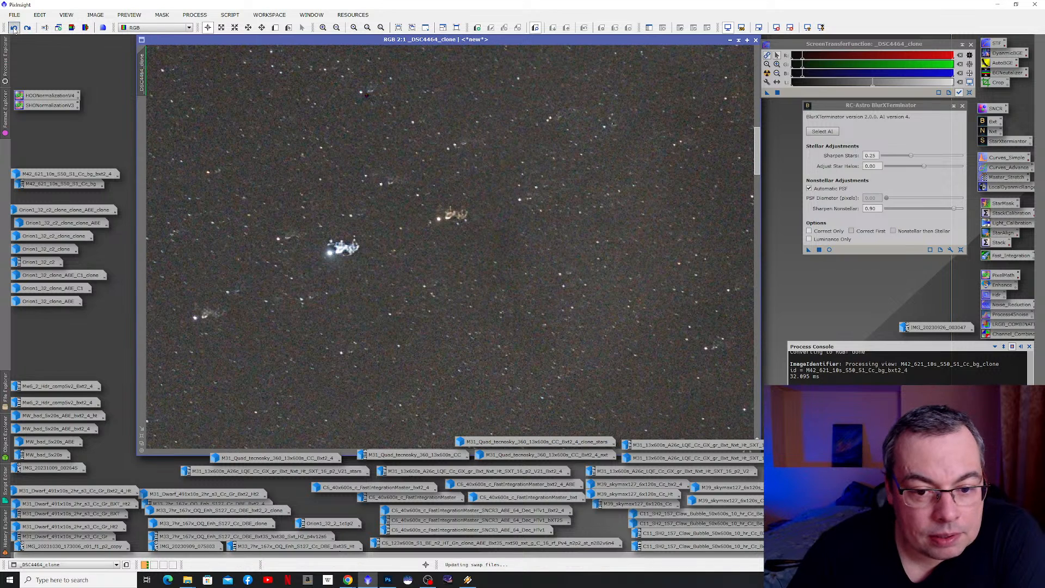
scroll(480, 247, "up", 1)
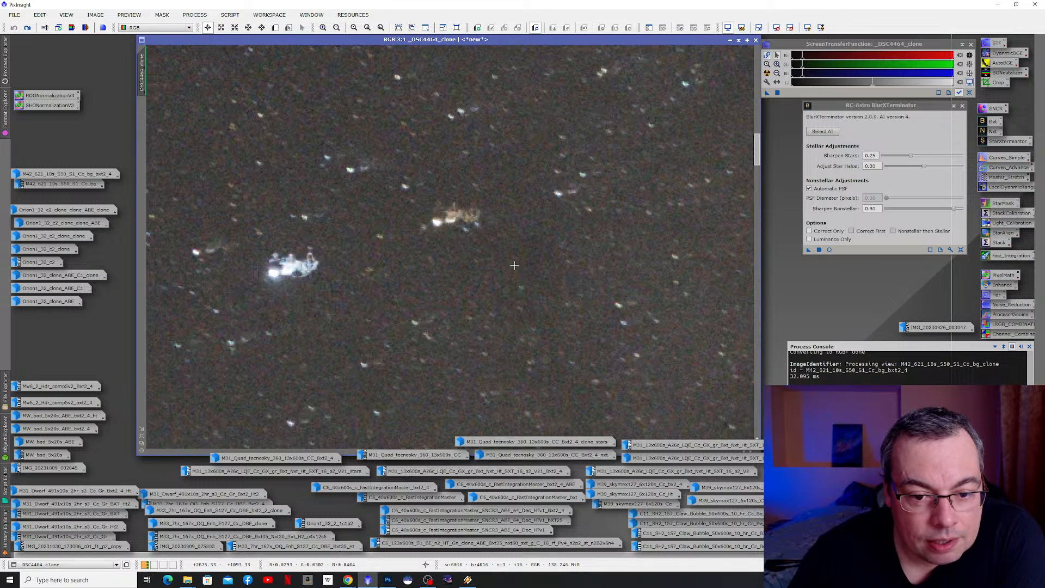
left_click(27, 28)
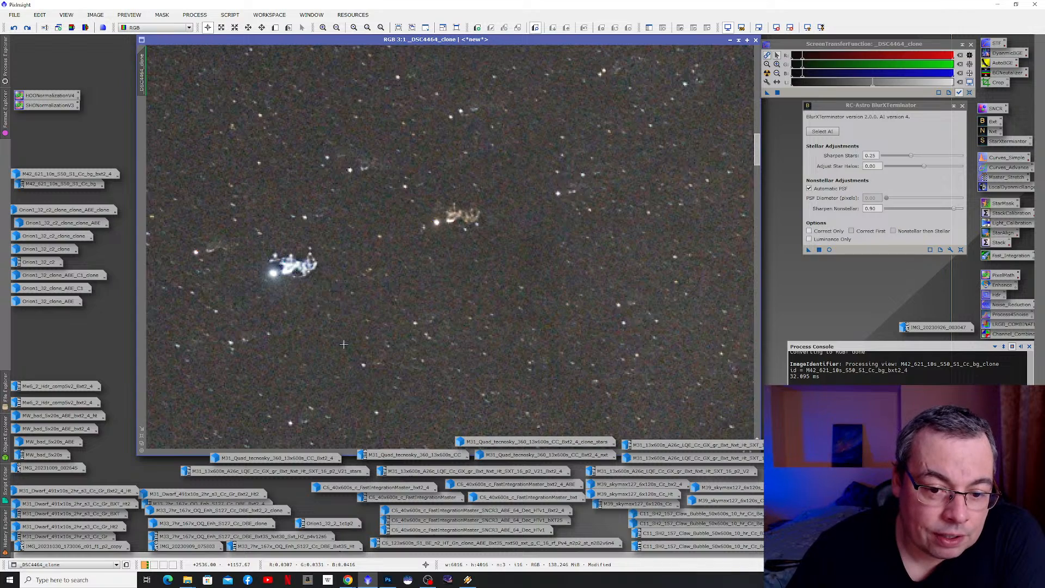
- Examine the processed stars in several regions of the _DSC4464_clone image, from the upper sky to the lower Milky Way
scroll(344, 344, "down", 4)
scroll(593, 148, "up", 3)
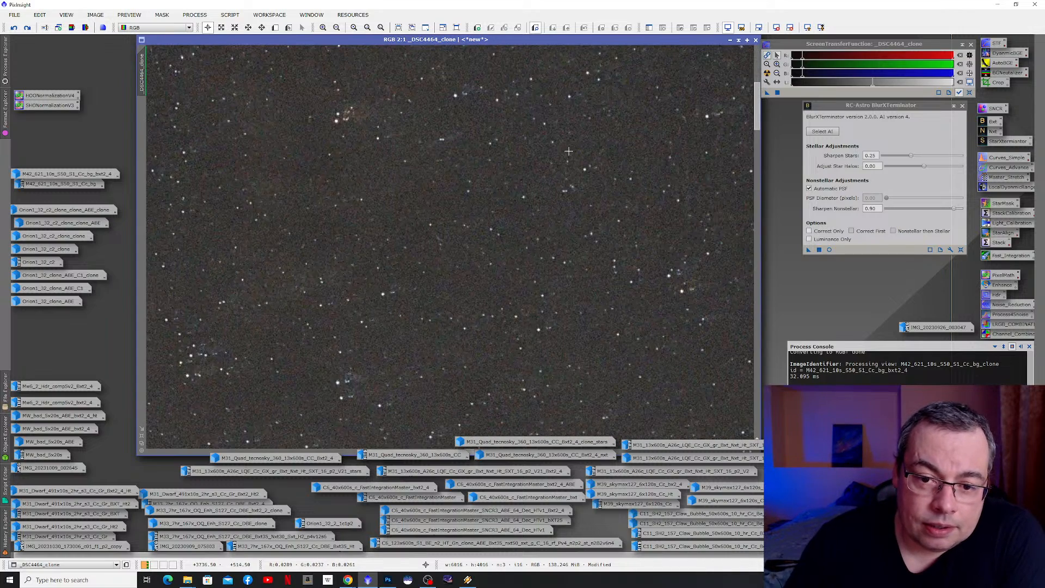
scroll(315, 290, "down", 3)
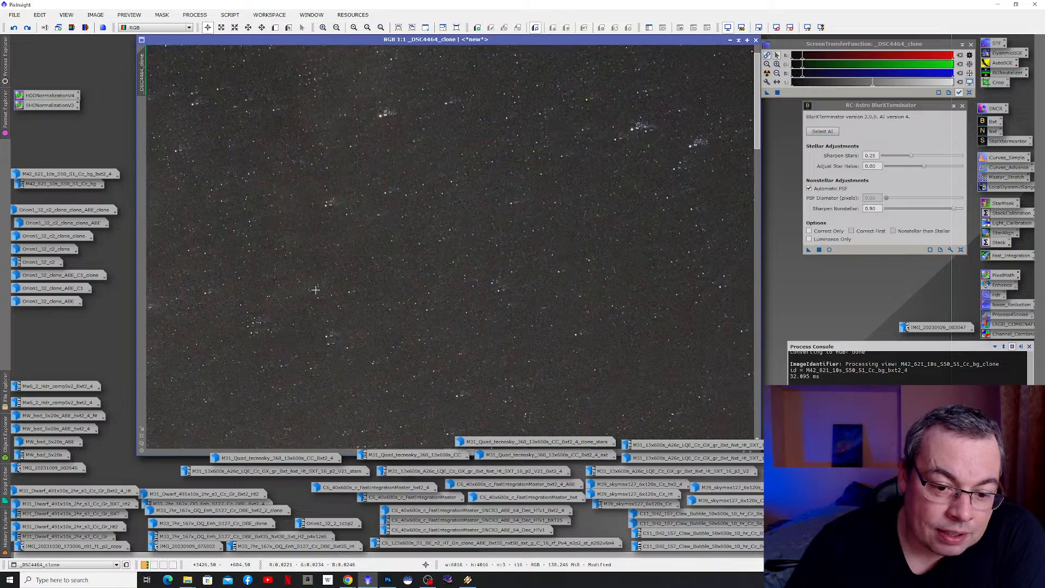
scroll(332, 324, "up", 2)
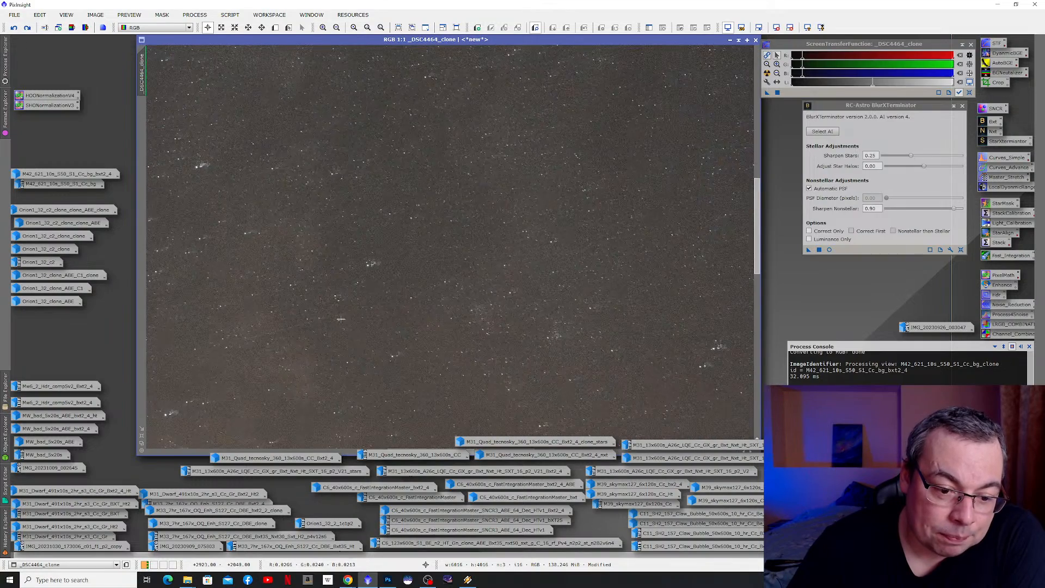
scroll(395, 314, "up", 1)
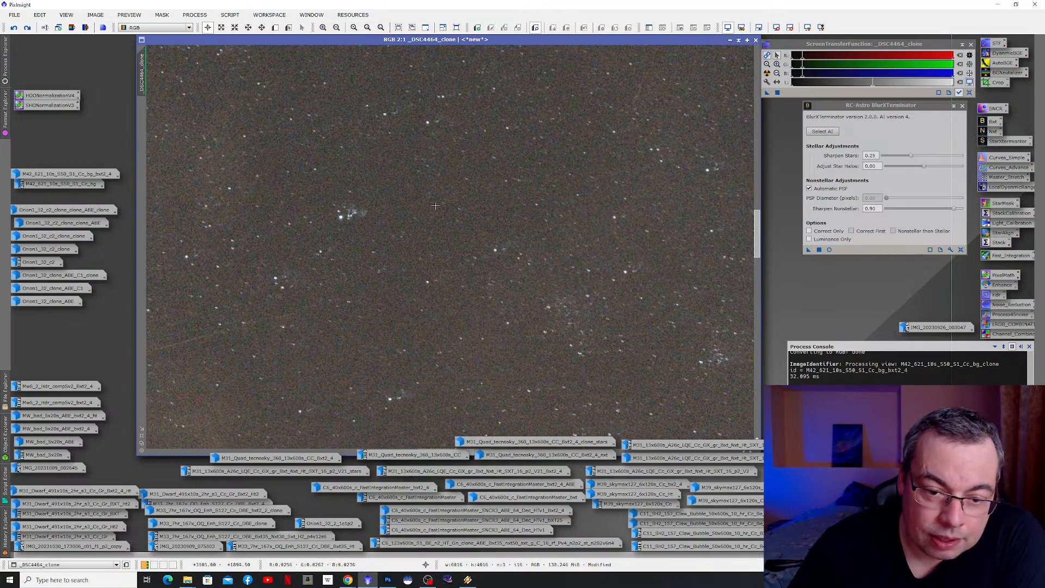
scroll(399, 127, "down", 4)
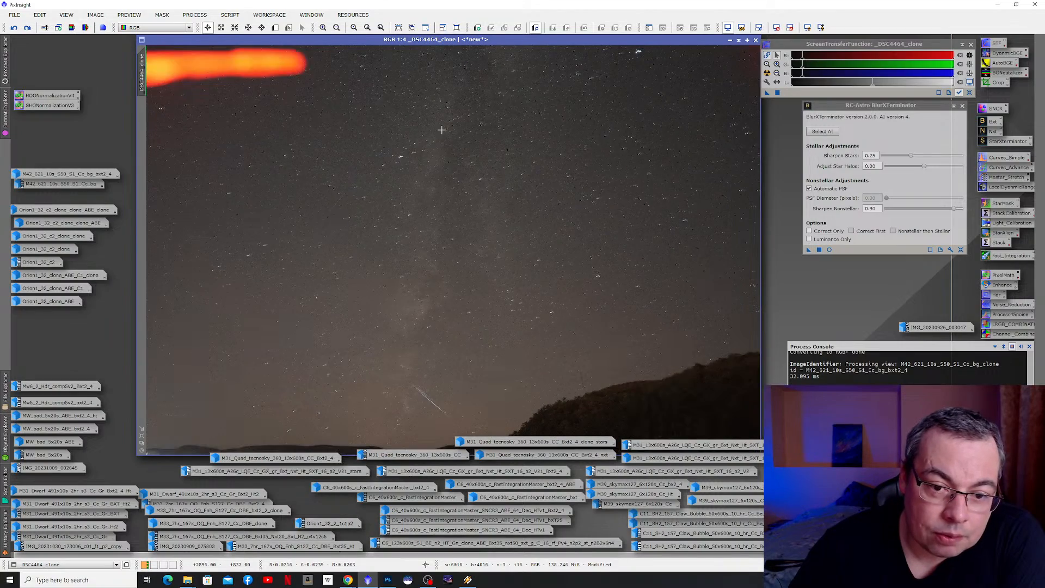
scroll(441, 130, "up", 2)
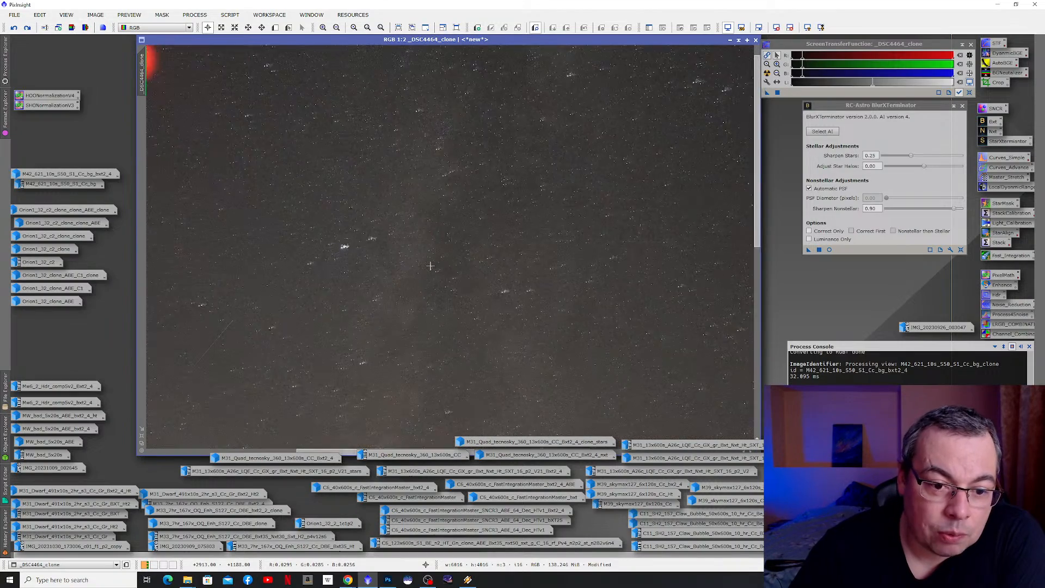
scroll(433, 264, "down", 3)
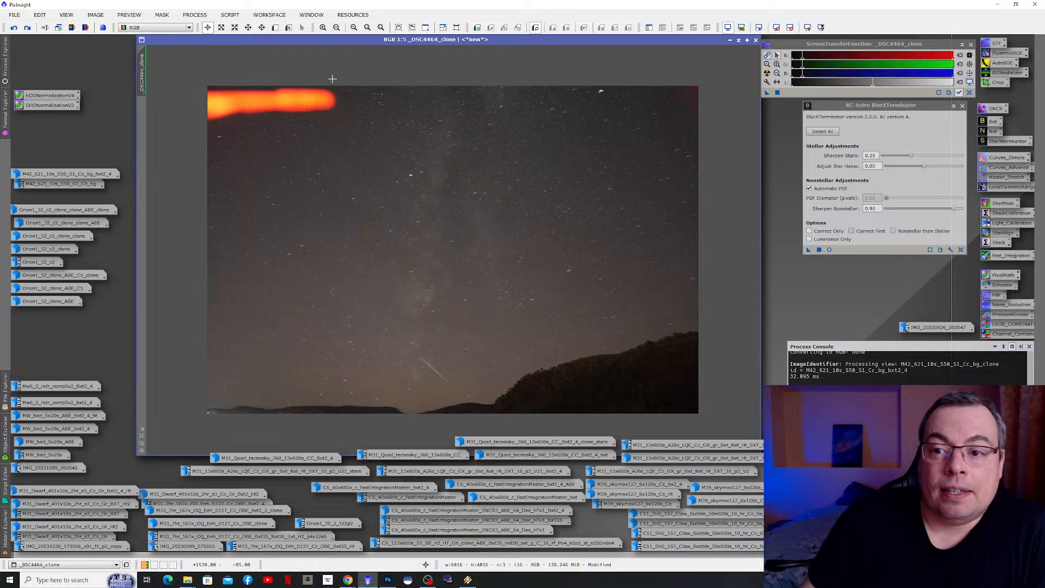
- Minimize both _DSC4464 image windows and open the MW_bad_5x20s_ABE_bxt2_4 image in the middle of the workspace
left_click(730, 41)
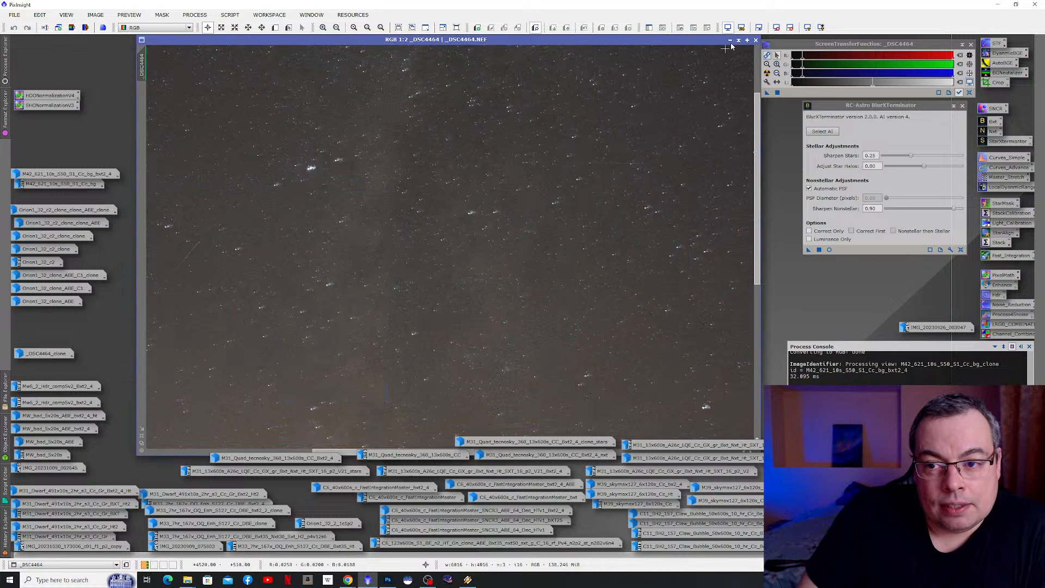
left_click(730, 41)
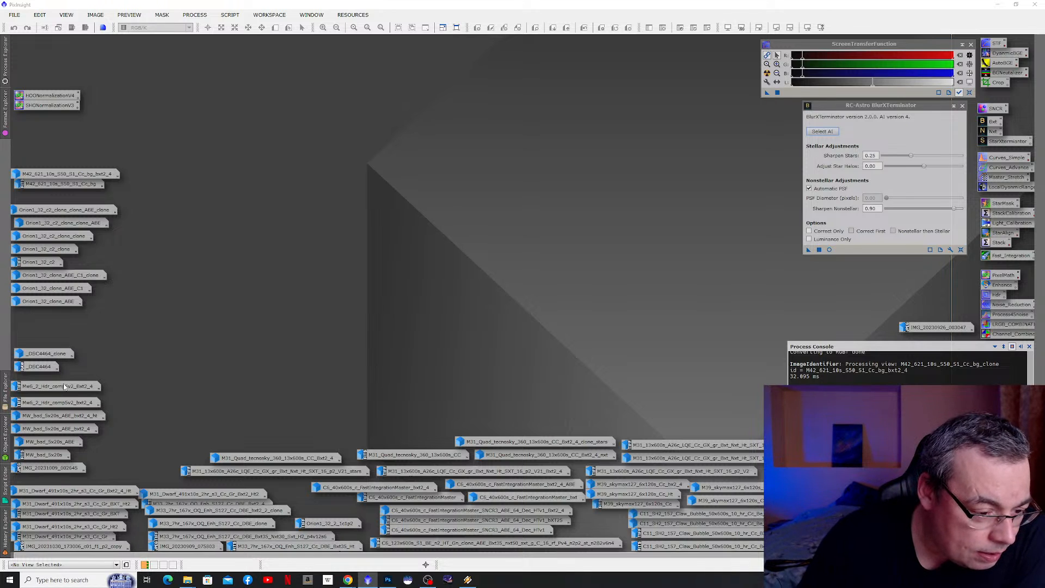
mouse_move(61, 416)
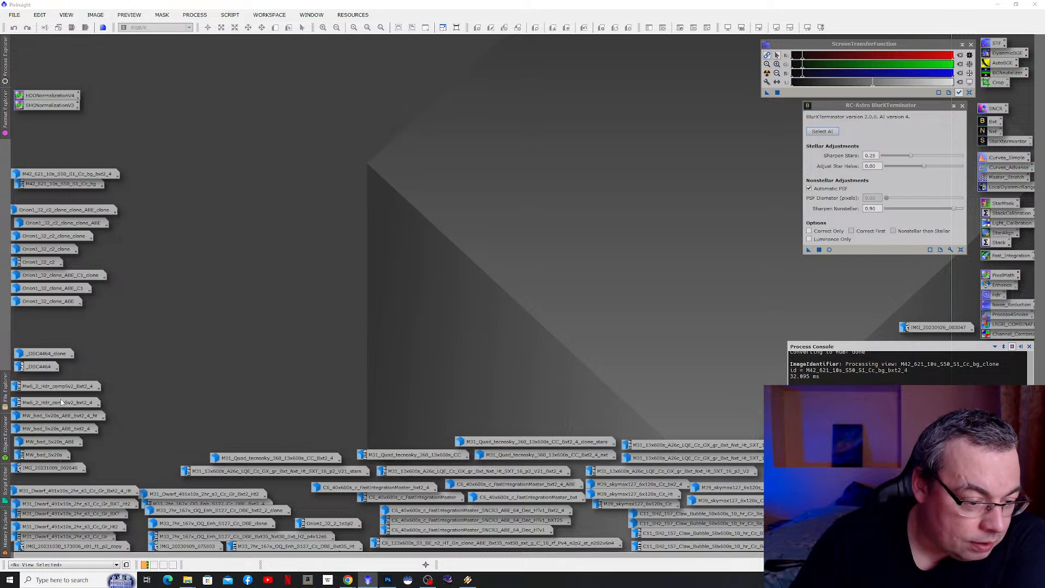
double_click(59, 428)
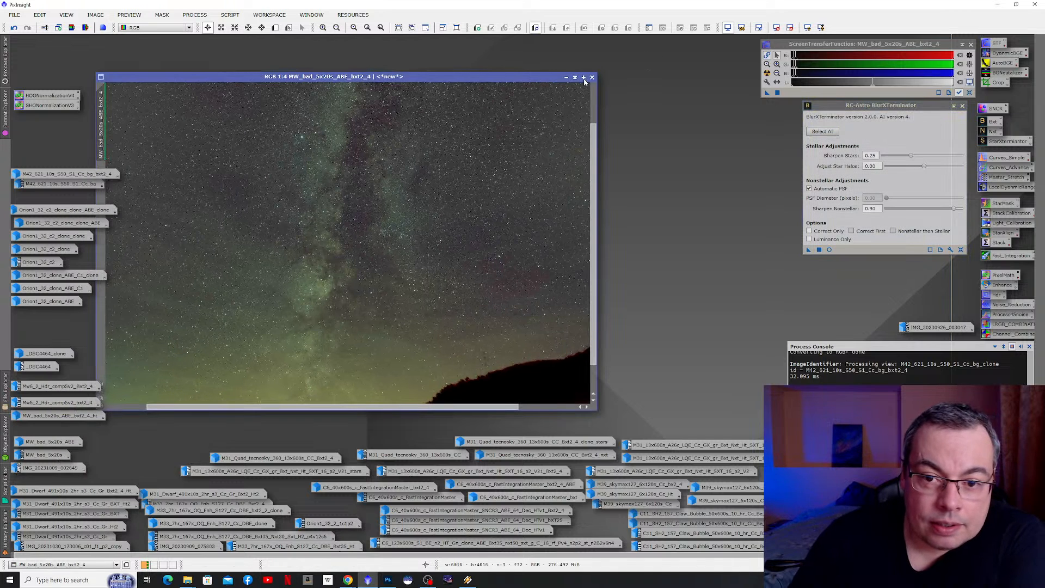
left_click_drag(549, 77, 603, 64)
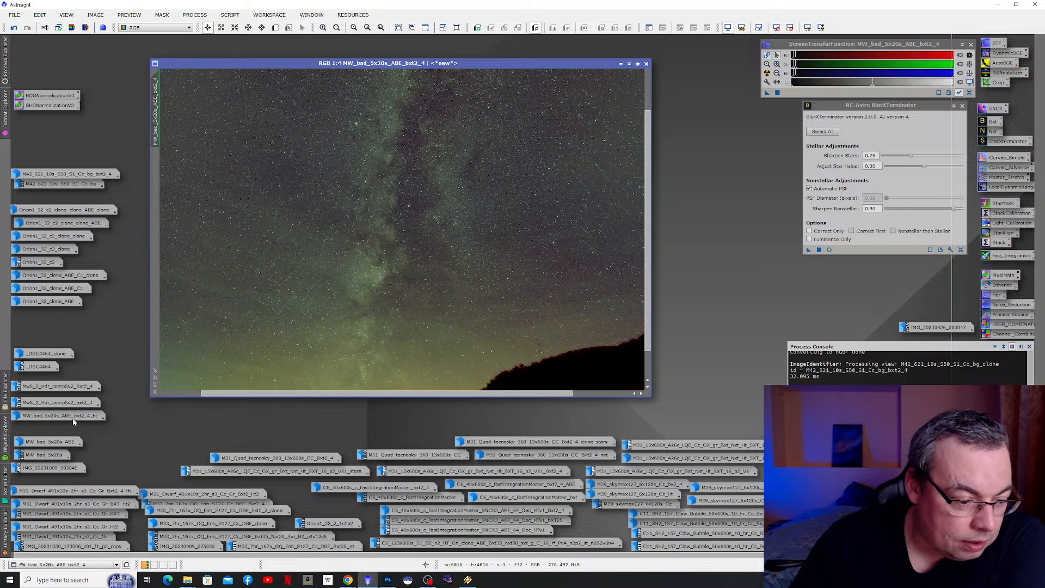
- Open the MW_bad_5x20s_ABE image, enlarge its window to fit the whole picture and place it over the processed version
double_click(72, 446)
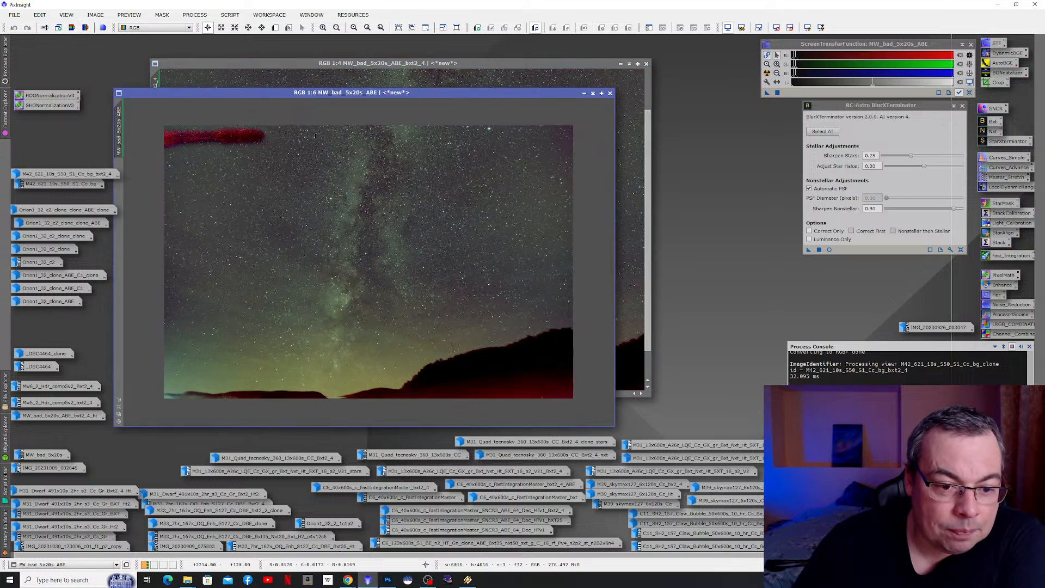
left_click_drag(299, 93, 336, 64)
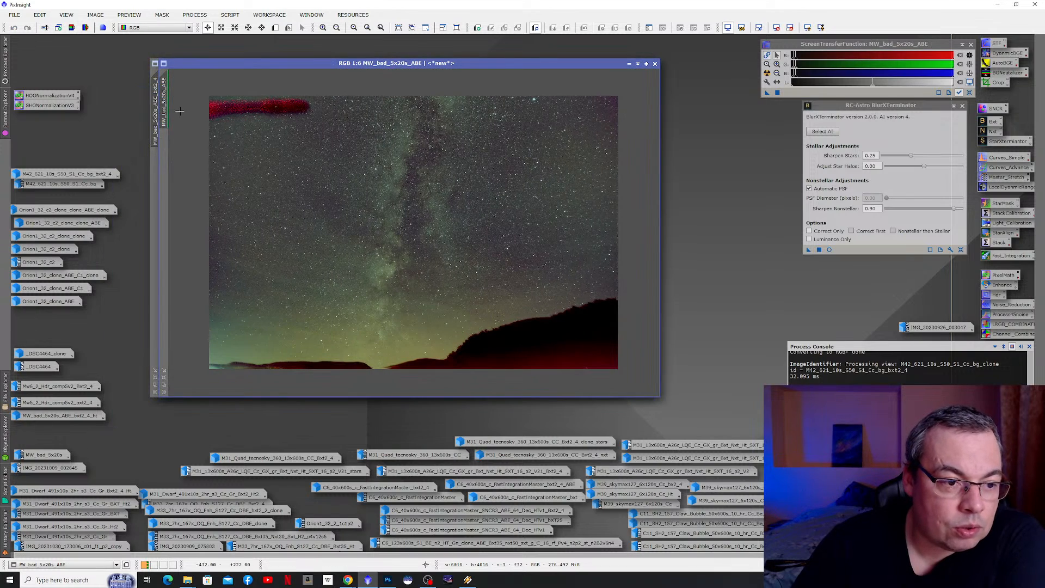
left_click(163, 378)
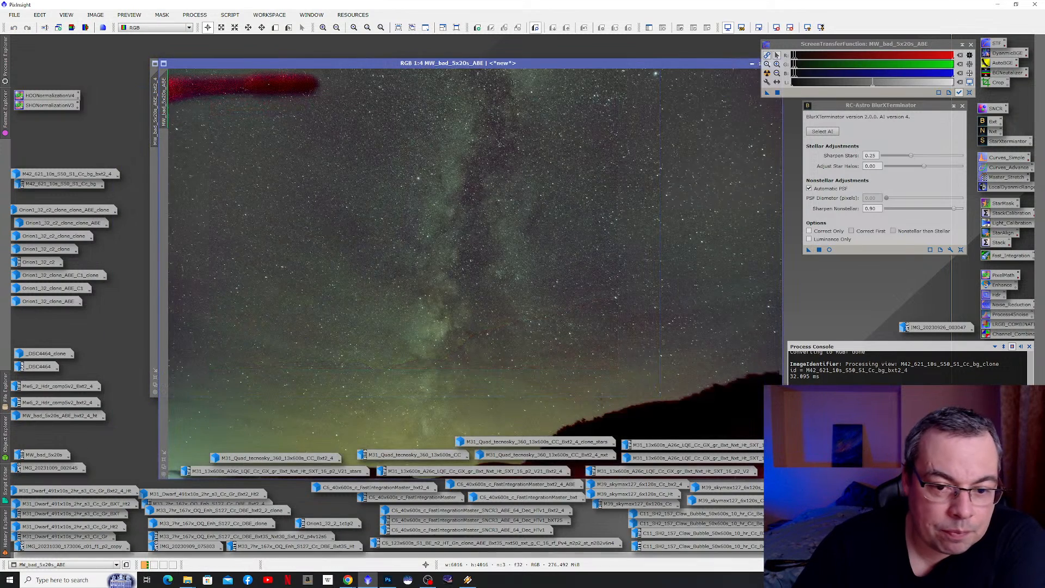
left_click_drag(512, 65, 455, 40)
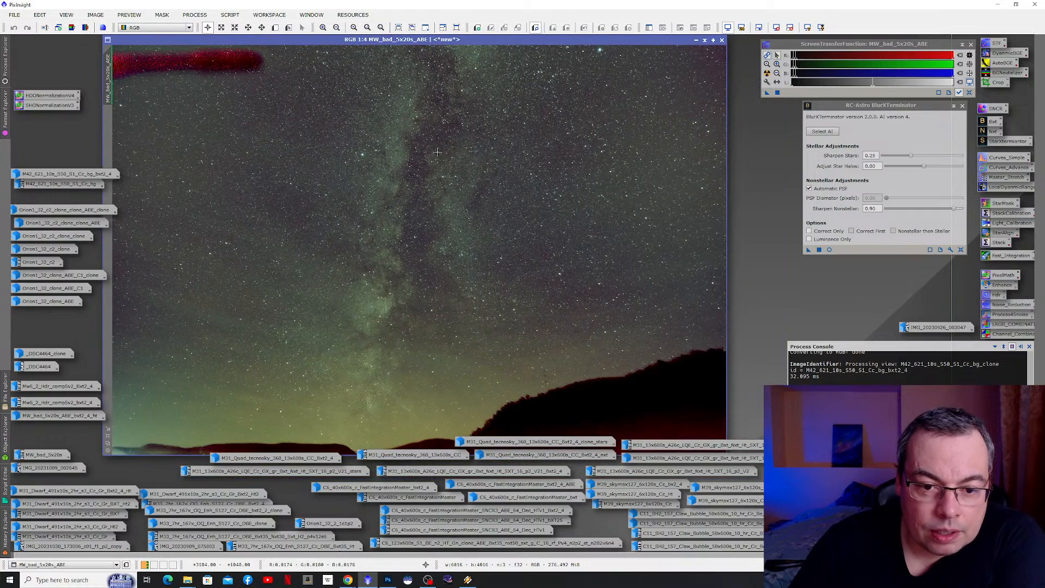
- Inspect the unprocessed stars along the Milky Way in the MW_bad_5x20s_ABE image at 1:1, and minimize its window
scroll(430, 161, "up", 2)
scroll(424, 168, "up", 1)
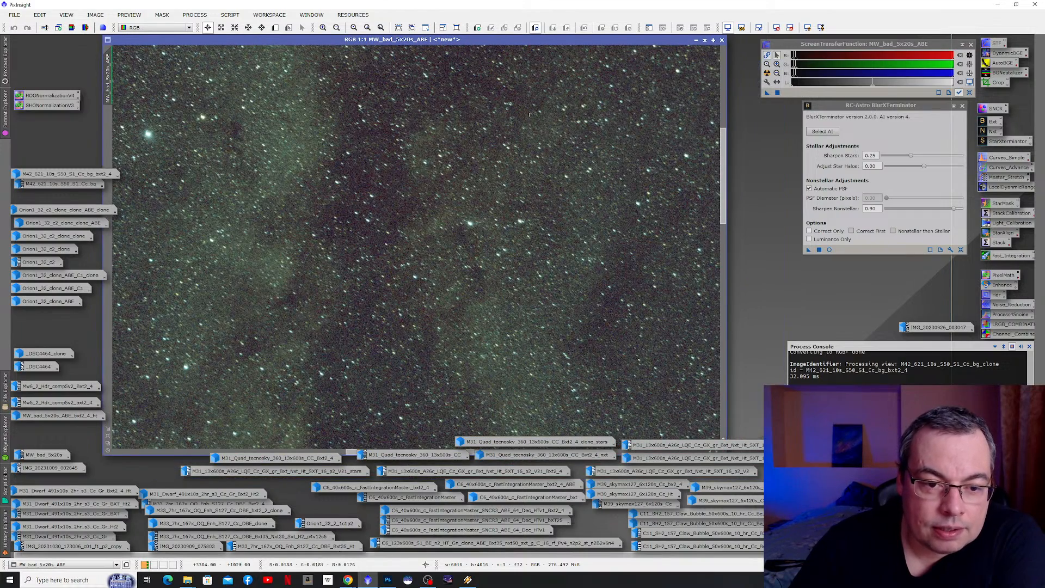
left_click(696, 41)
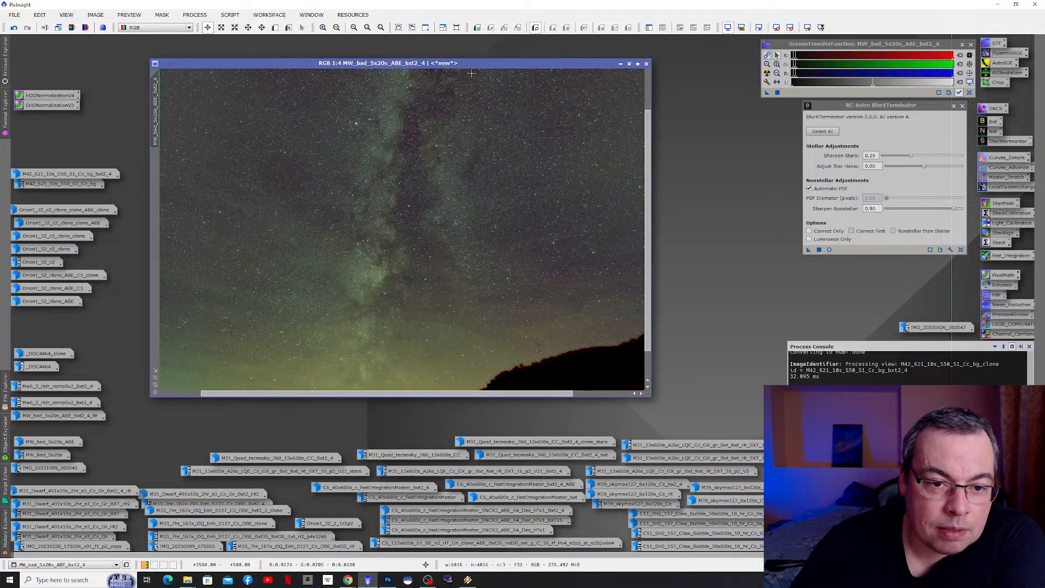
- Enlarge the MW_bad_5x20s_ABE_bxt2_4 window and examine its processed stars close up around the Milky Way's central dark lane
left_click(155, 378)
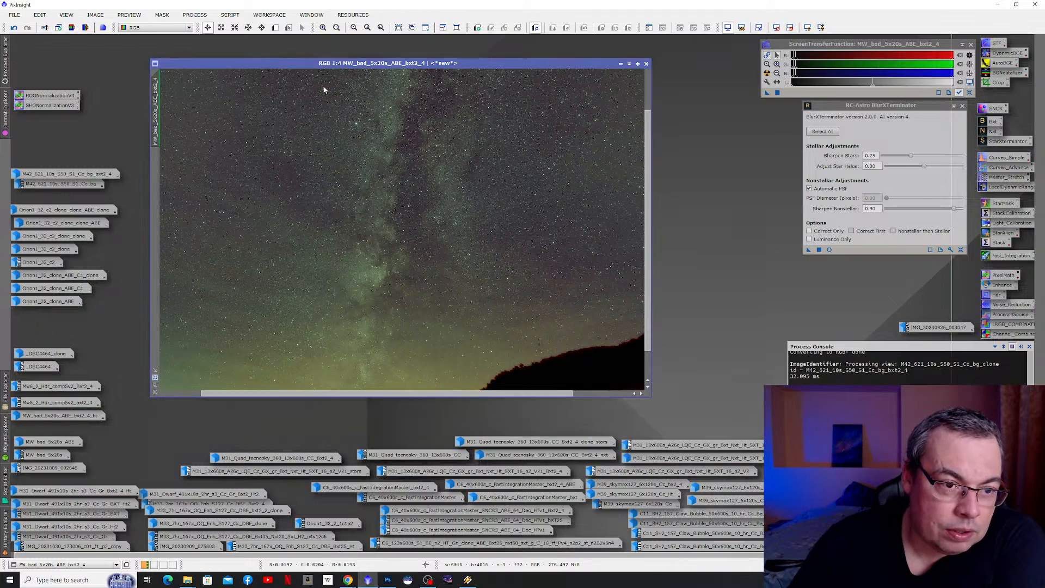
left_click_drag(361, 63, 324, 36)
scroll(453, 279, "up", 4)
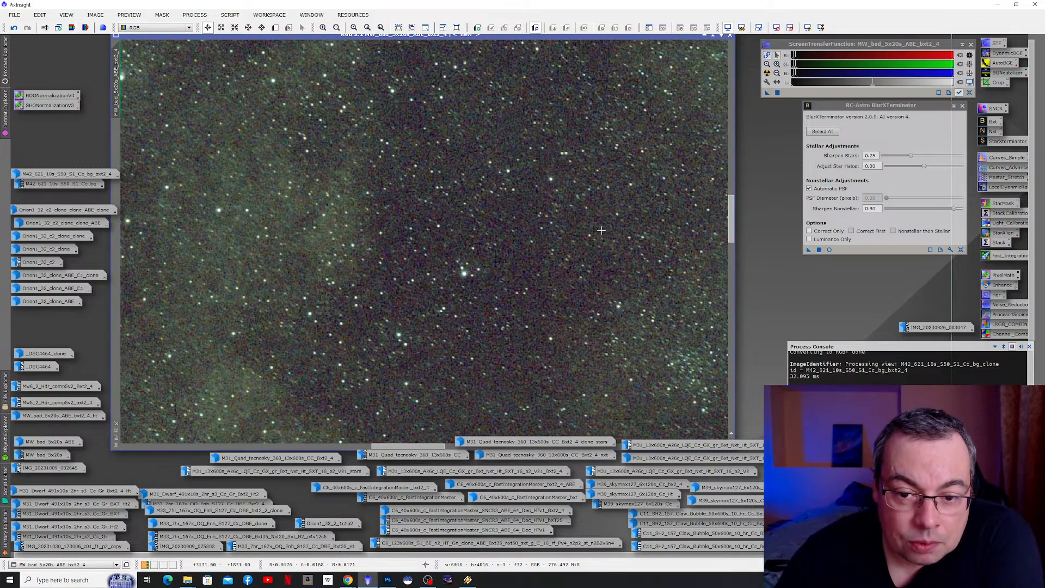
scroll(593, 291, "up", 1)
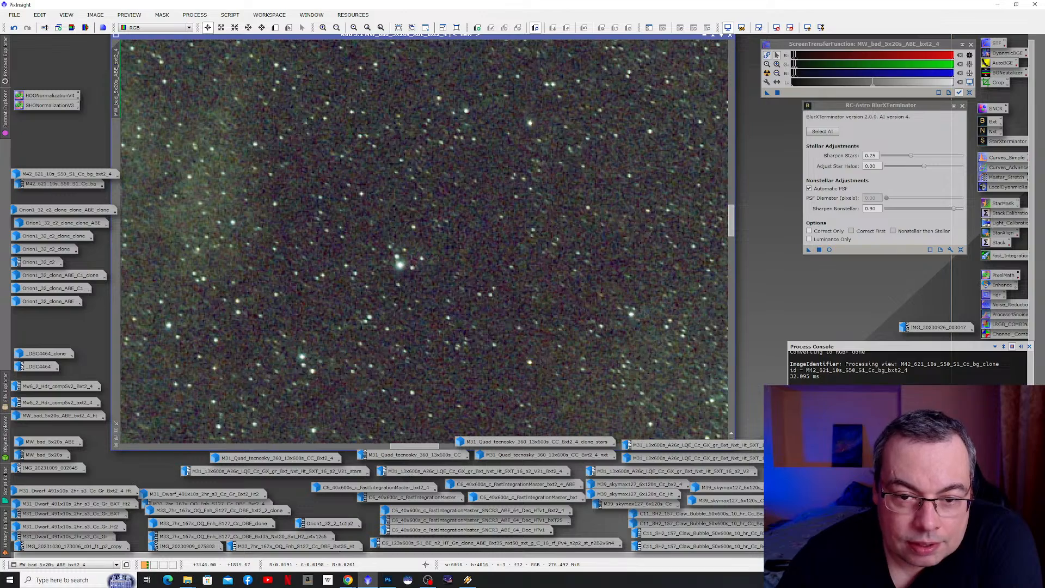
scroll(592, 254, "down", 4)
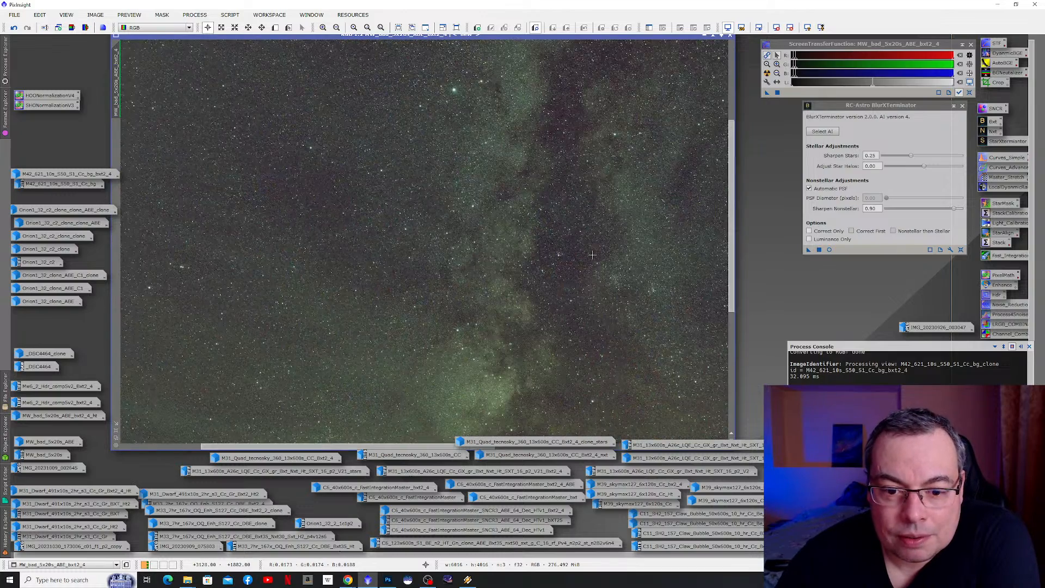
scroll(592, 254, "down", 1)
scroll(592, 203, "up", 4)
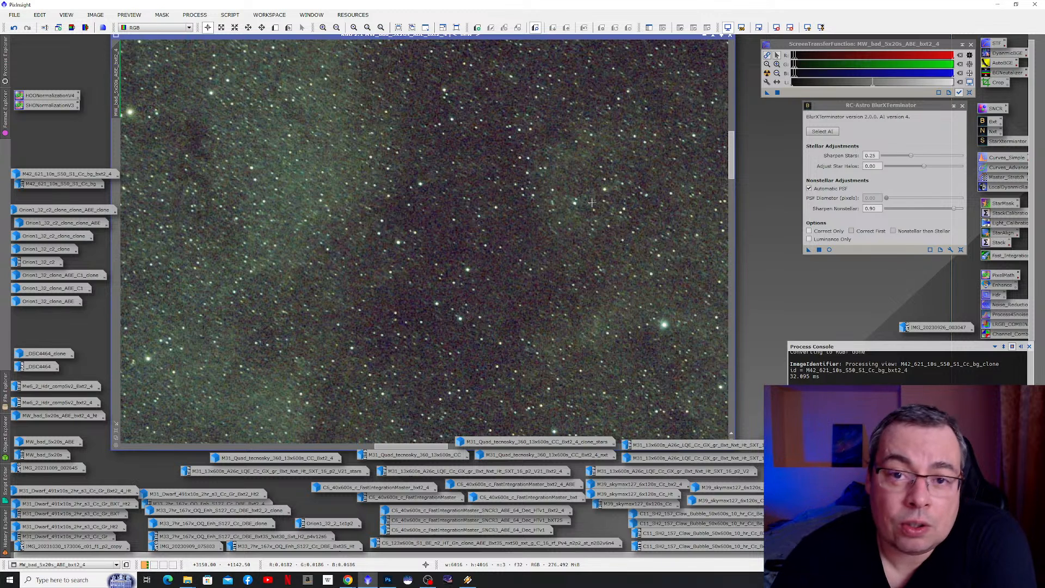
scroll(515, 241, "down", 4)
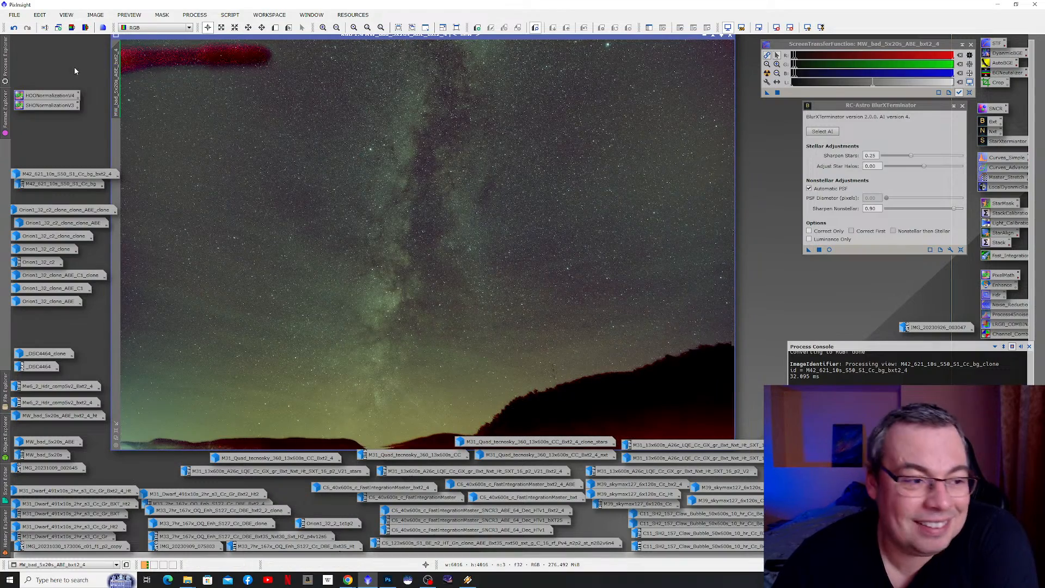
- Compare the Milky Way stars in the MW_bad_5x20s_ABE_bxt2_4 image with its BlurXTerminator processing undone and redone, and minimize the window
left_click(14, 28)
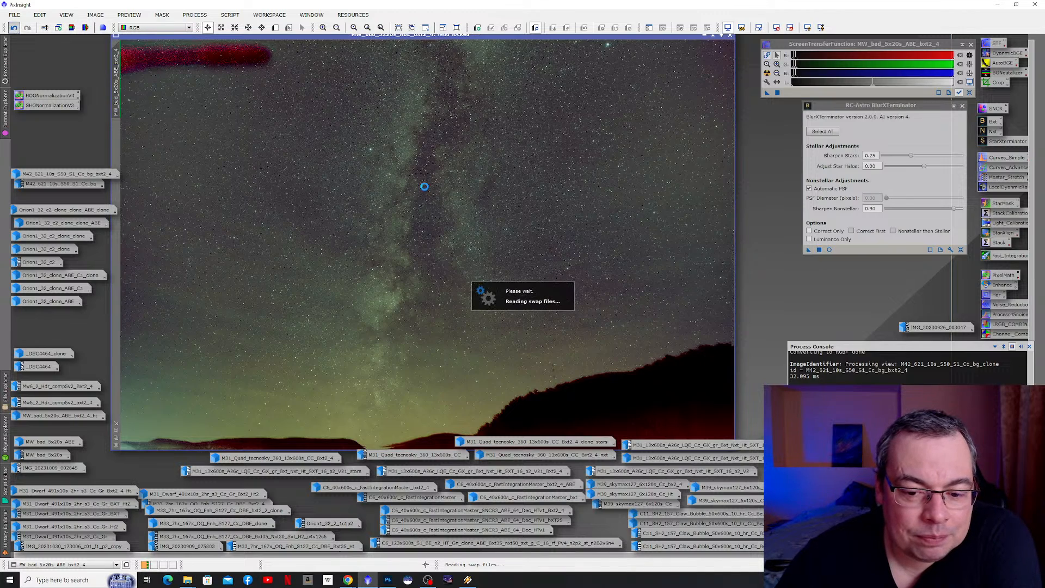
scroll(440, 161, "up", 1)
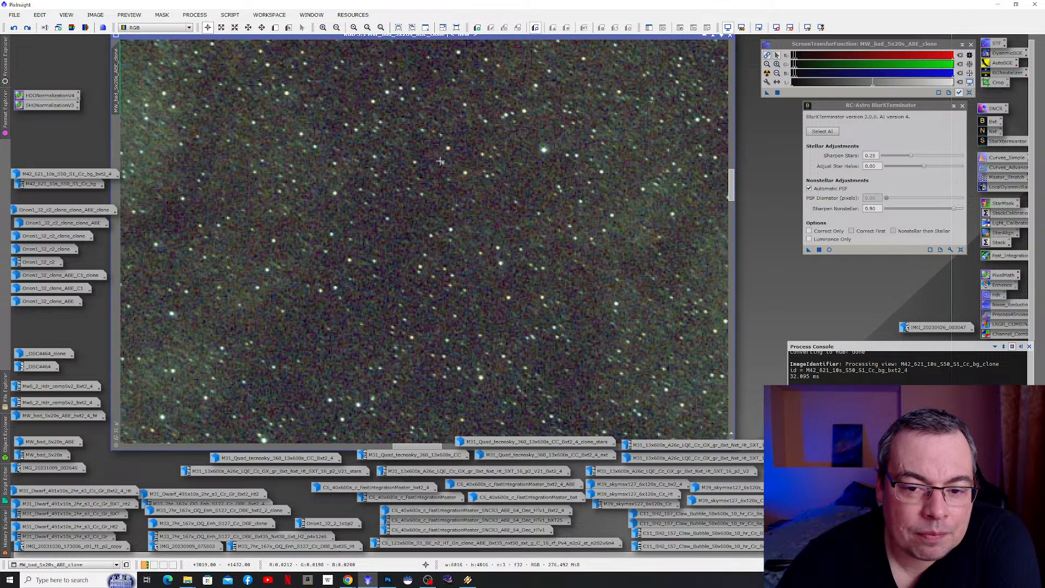
left_click(14, 28)
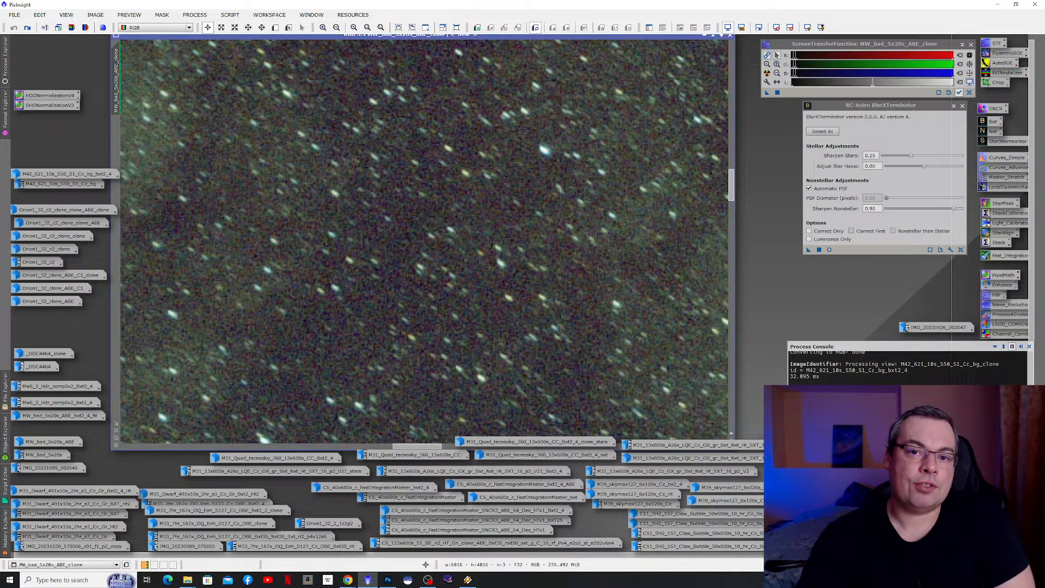
left_click(28, 28)
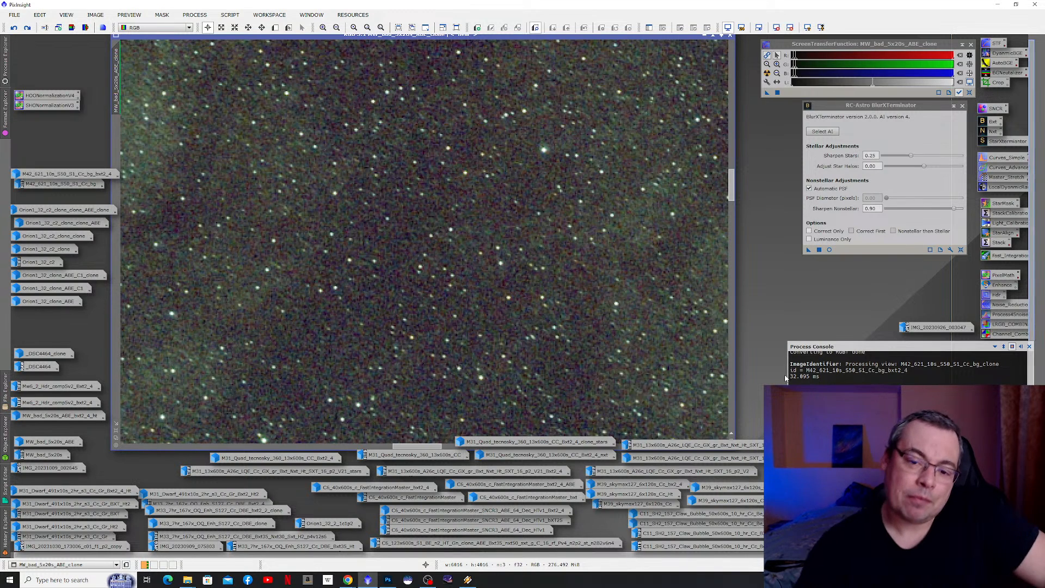
scroll(474, 280, "down", 4)
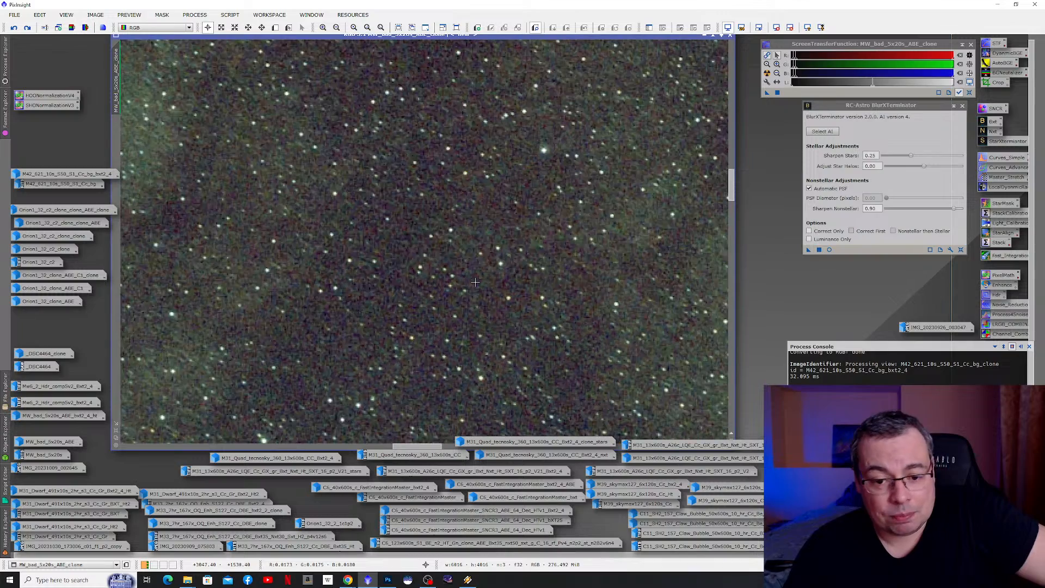
scroll(475, 282, "down", 2)
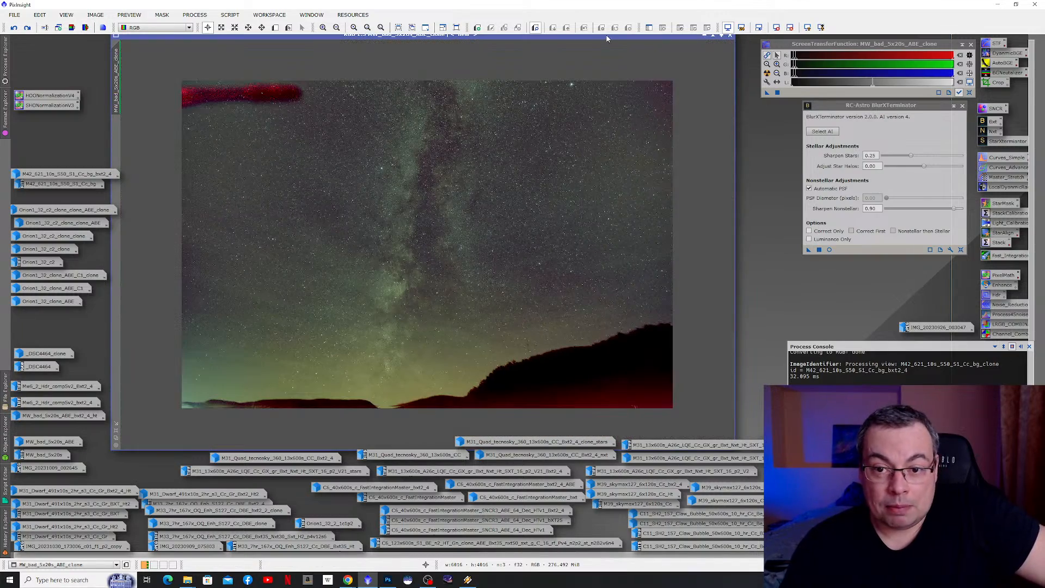
left_click_drag(606, 37, 599, 42)
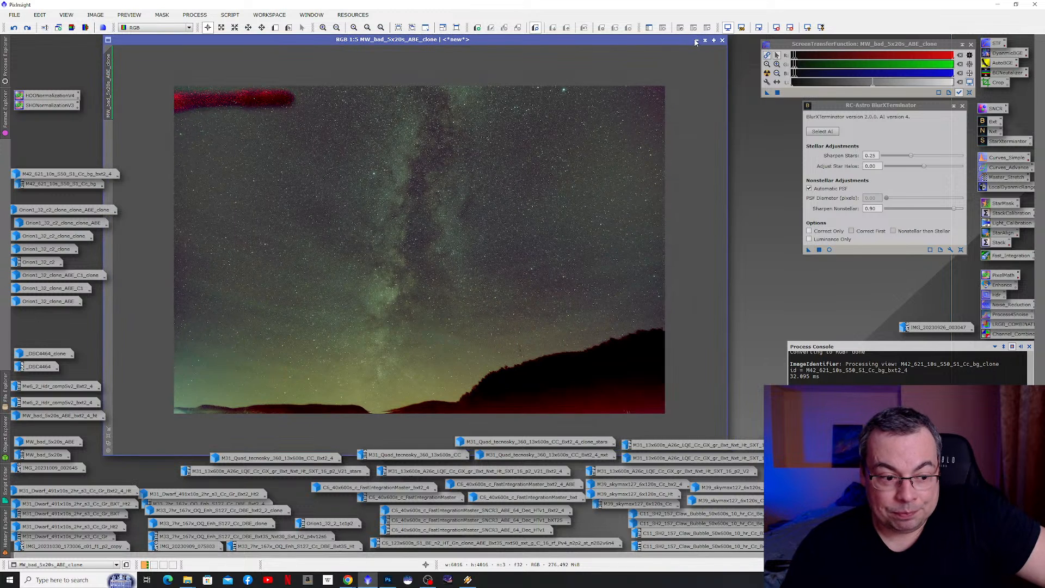
left_click(696, 41)
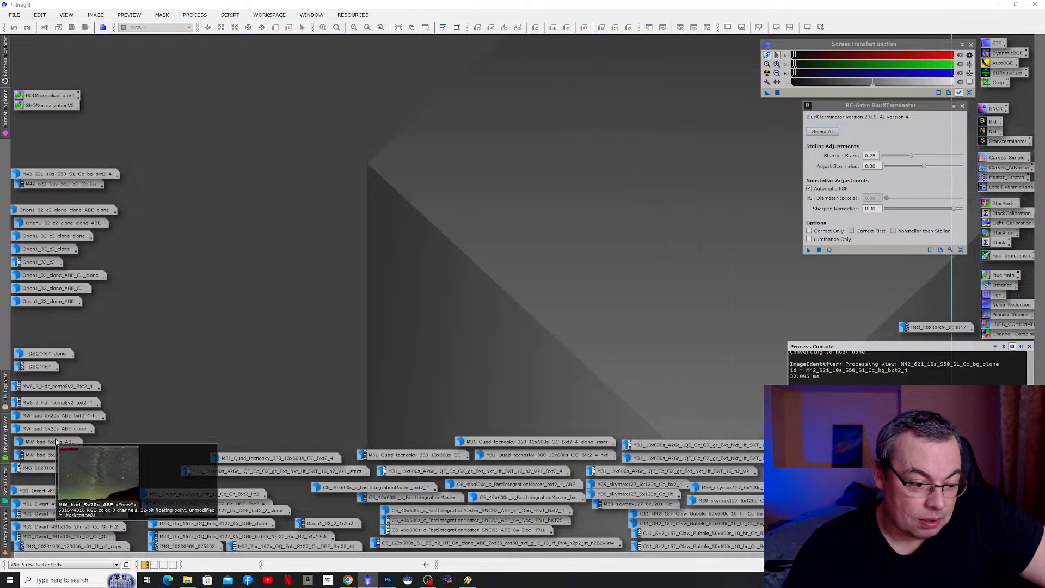
- Show the telescope setup photo IMG_20231009_002645 in an enlarged window, and minimize it after viewing
left_click(49, 468)
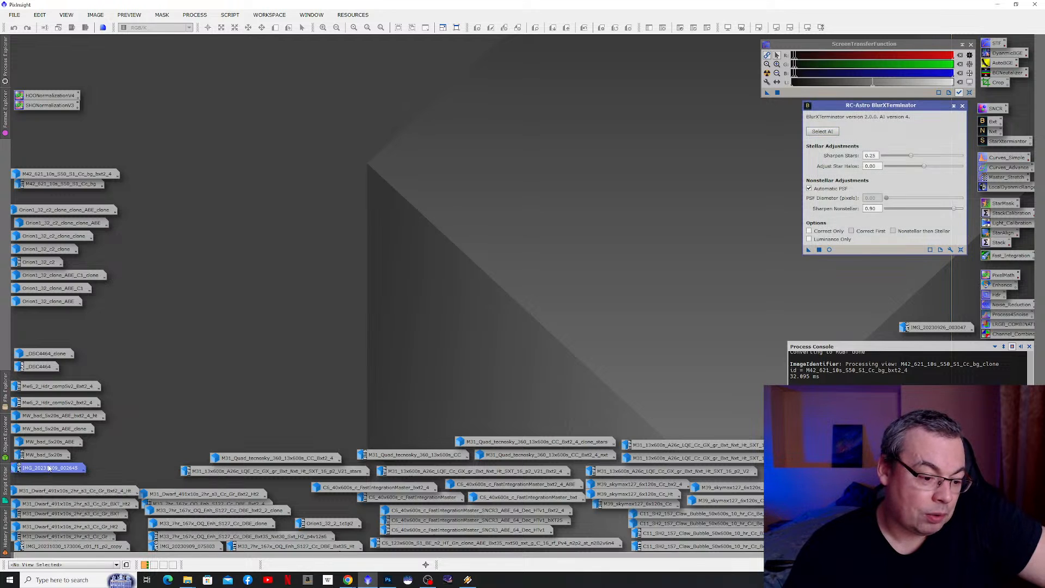
double_click(48, 468)
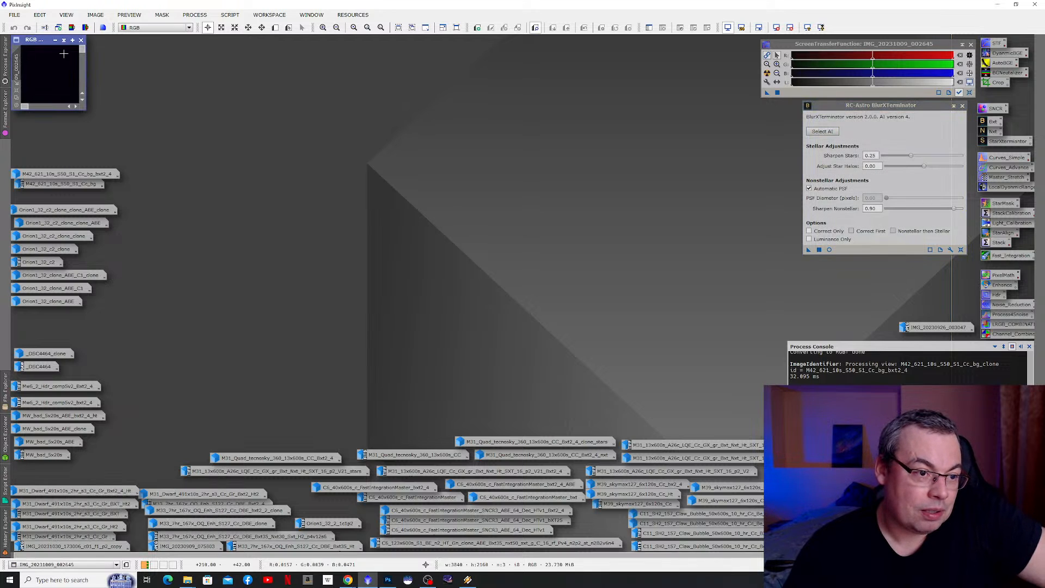
left_click_drag(86, 111, 439, 273)
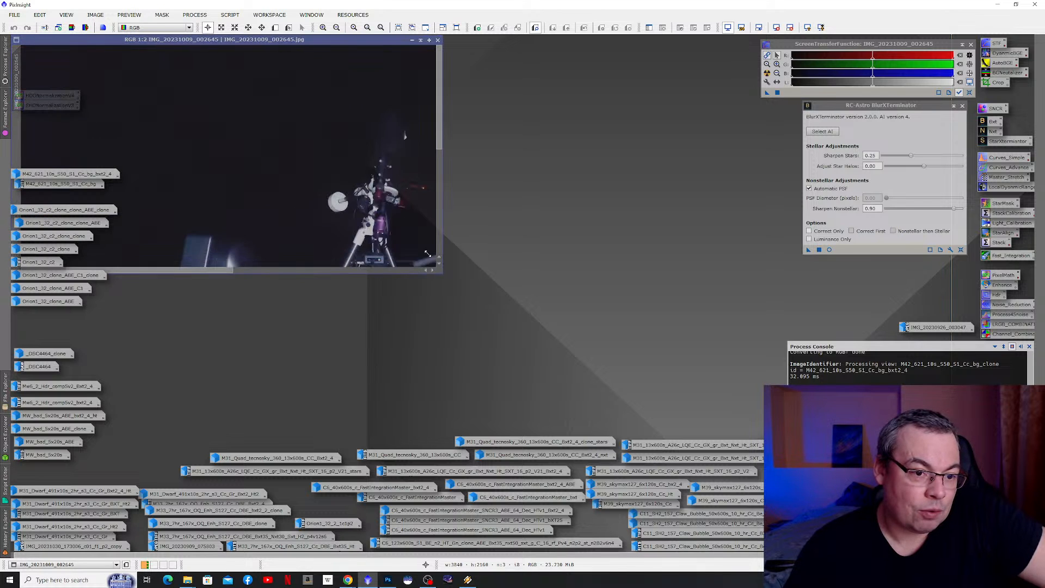
left_click_drag(288, 42, 512, 89)
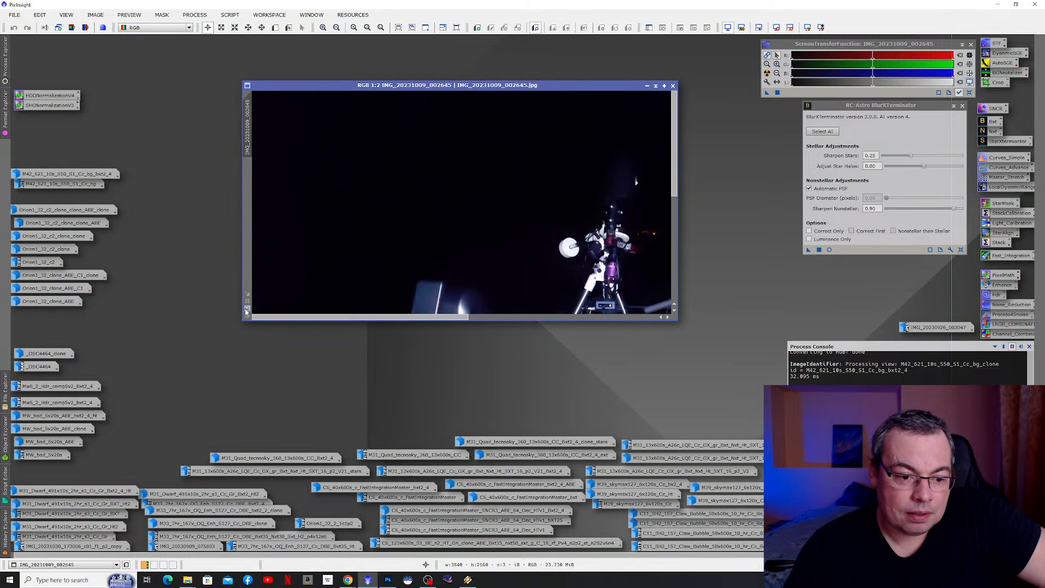
left_click(247, 302)
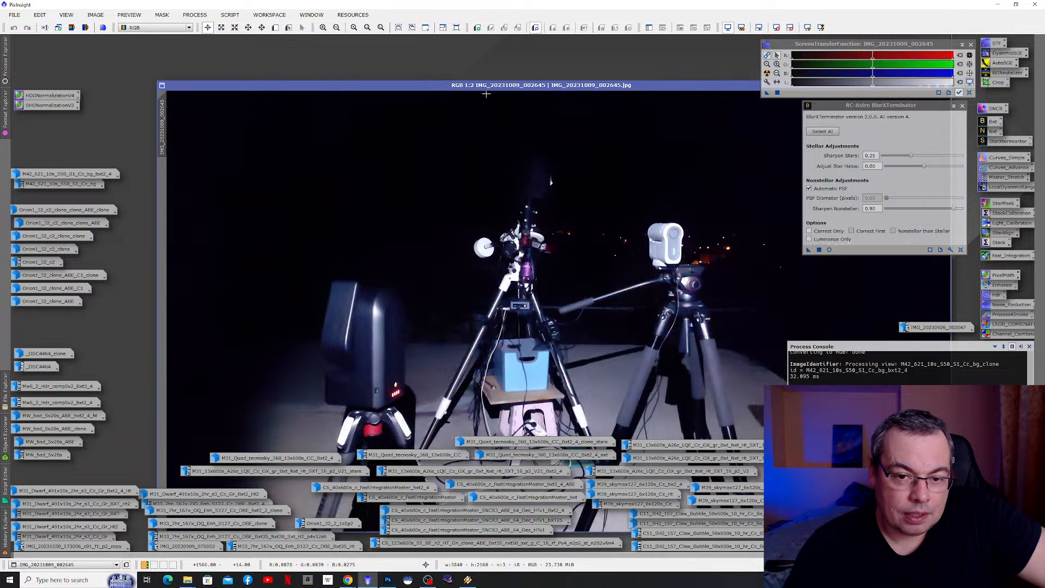
left_click_drag(482, 85, 403, 38)
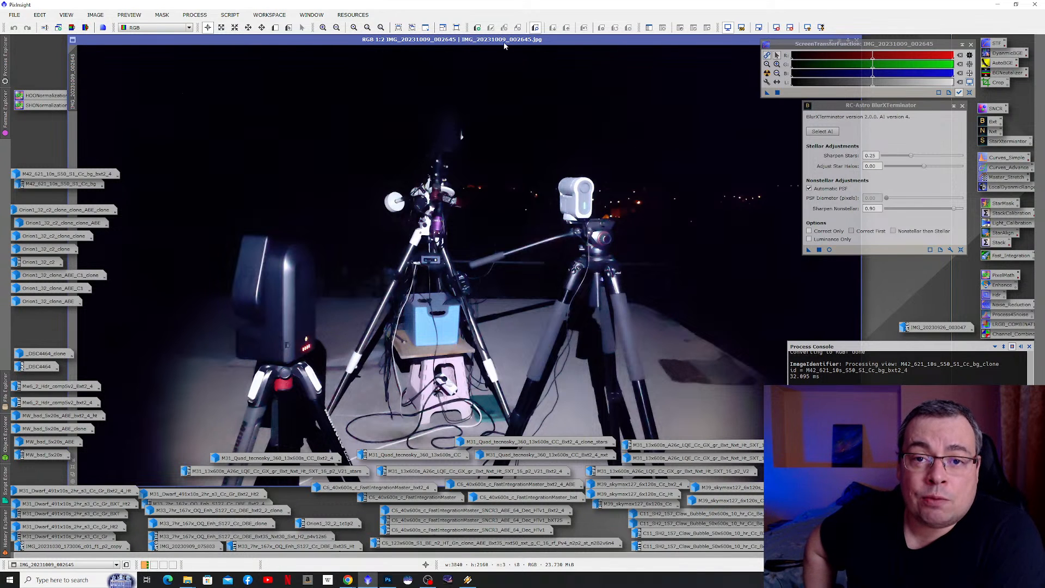
left_click_drag(531, 41, 392, 42)
left_click(693, 41)
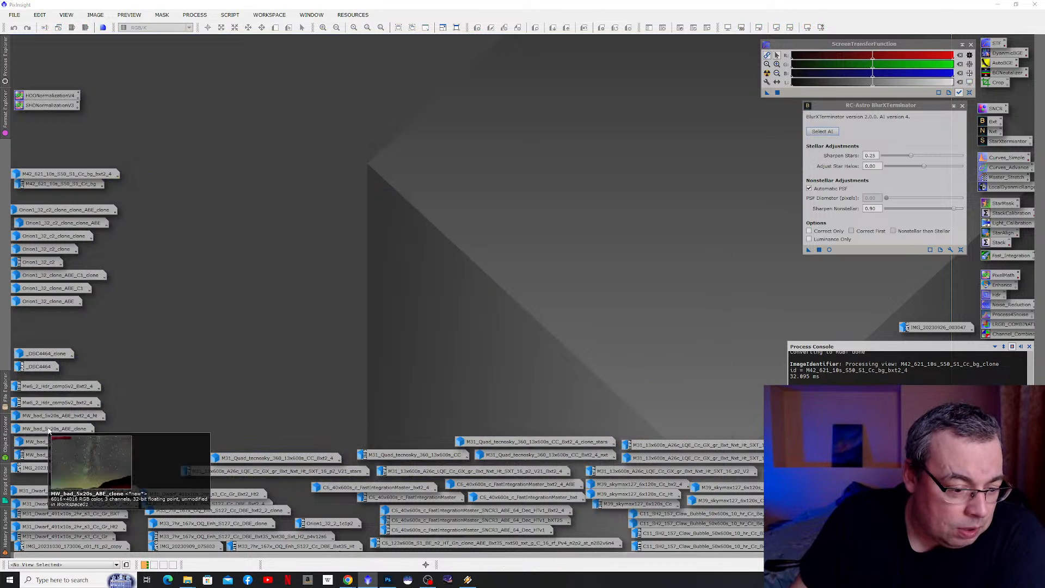
- Restore the minimized Orion1_32_clone_ABE image and move its window clear of the minimized image icons
mouse_move(47, 453)
mouse_move(43, 402)
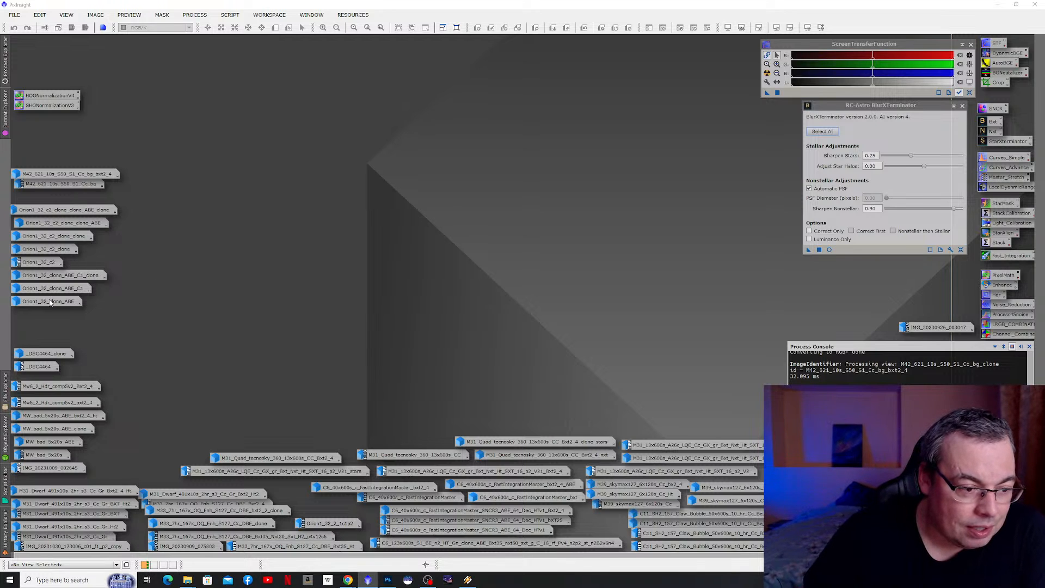
mouse_move(50, 303)
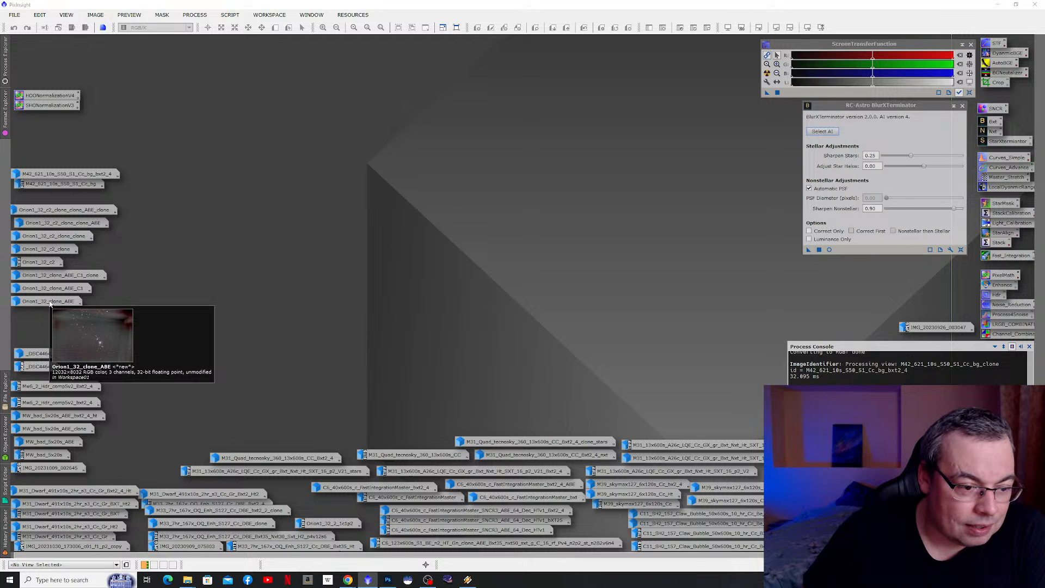
left_click(51, 303)
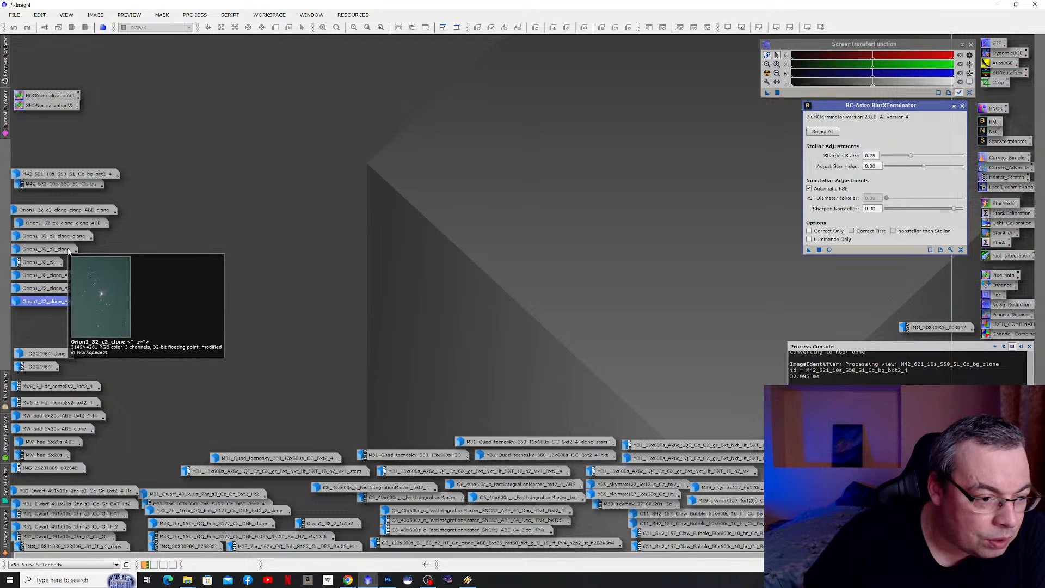
double_click(60, 304)
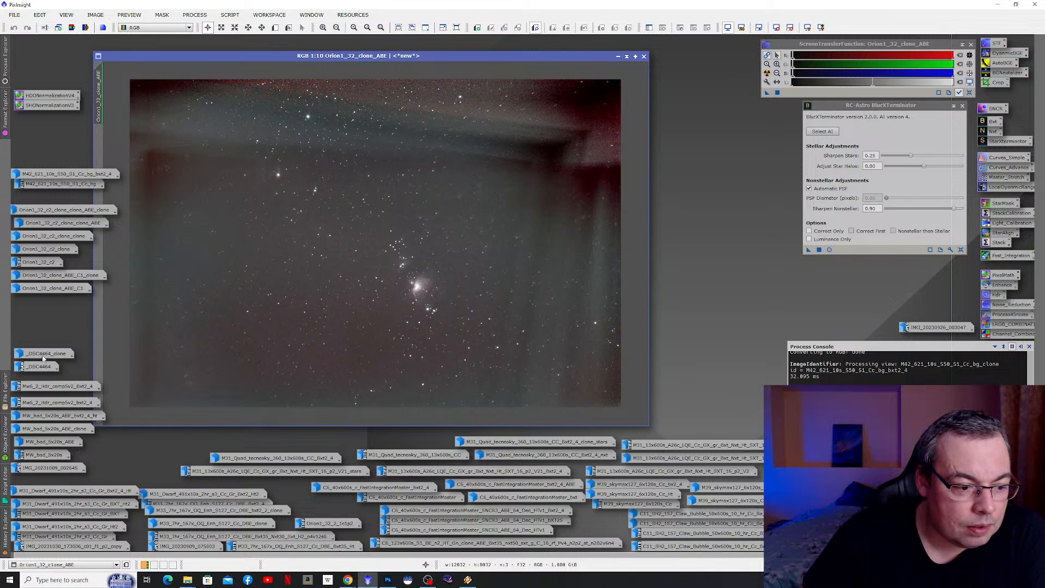
left_click_drag(417, 58, 455, 51)
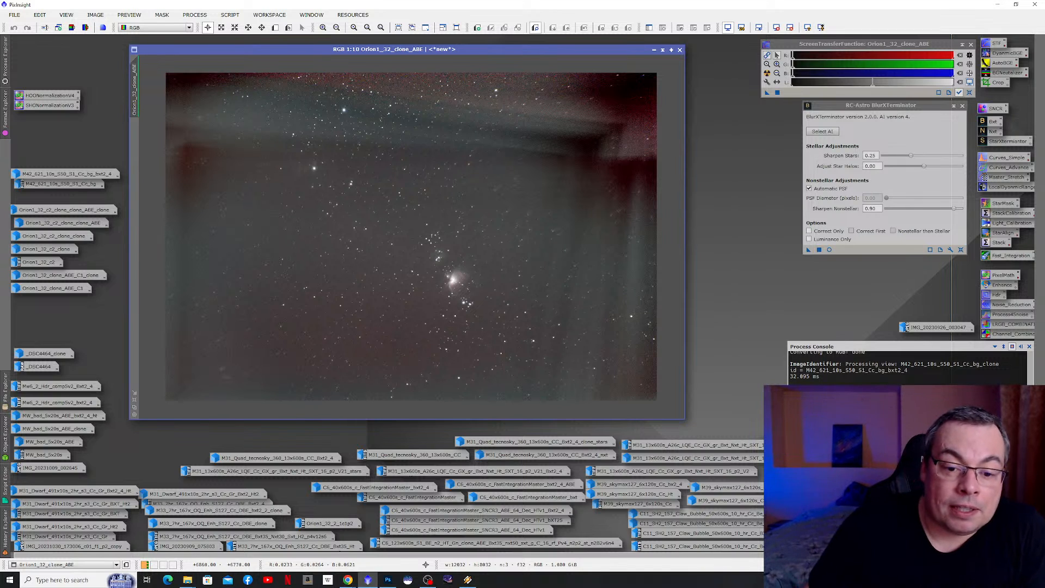
- Examine the Orion Nebula and its surrounding stars in the Orion1_32_clone_ABE image up to 1:1, and minimize the window
scroll(451, 282, "up", 5)
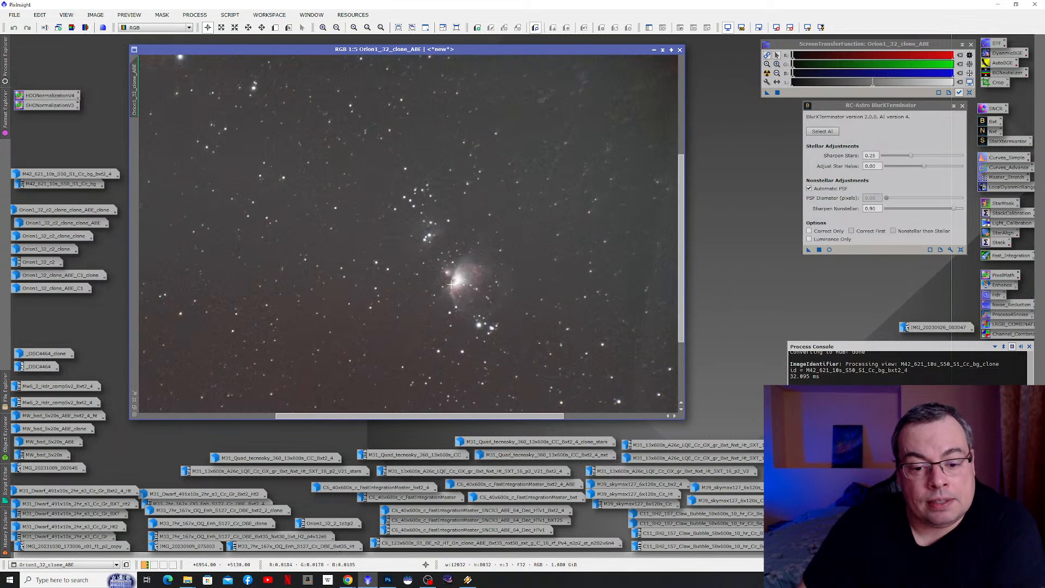
scroll(451, 282, "up", 1)
scroll(490, 320, "up", 1)
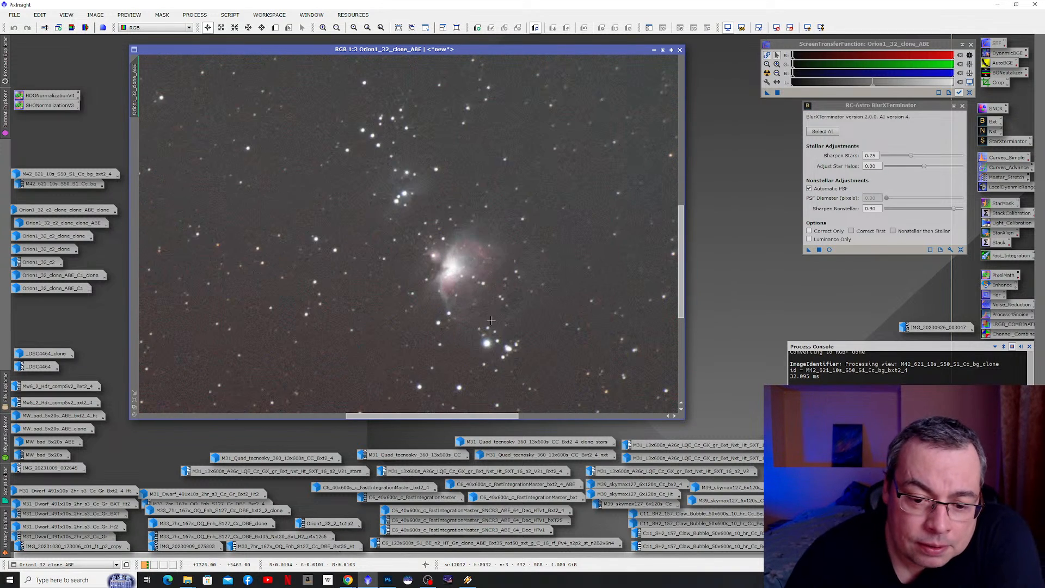
scroll(490, 330, "up", 1)
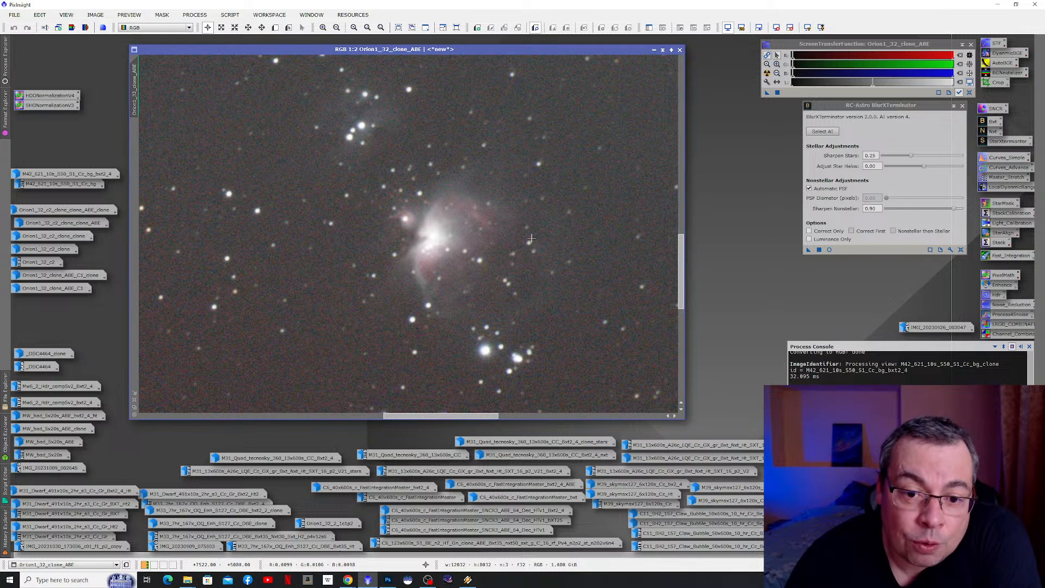
scroll(529, 361, "up", 1)
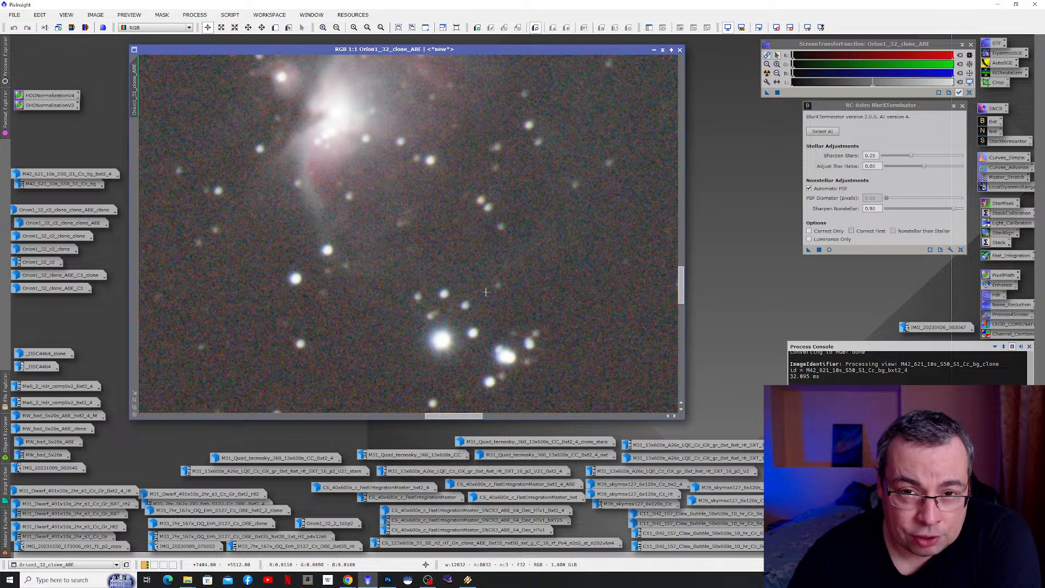
scroll(403, 138, "down", 2)
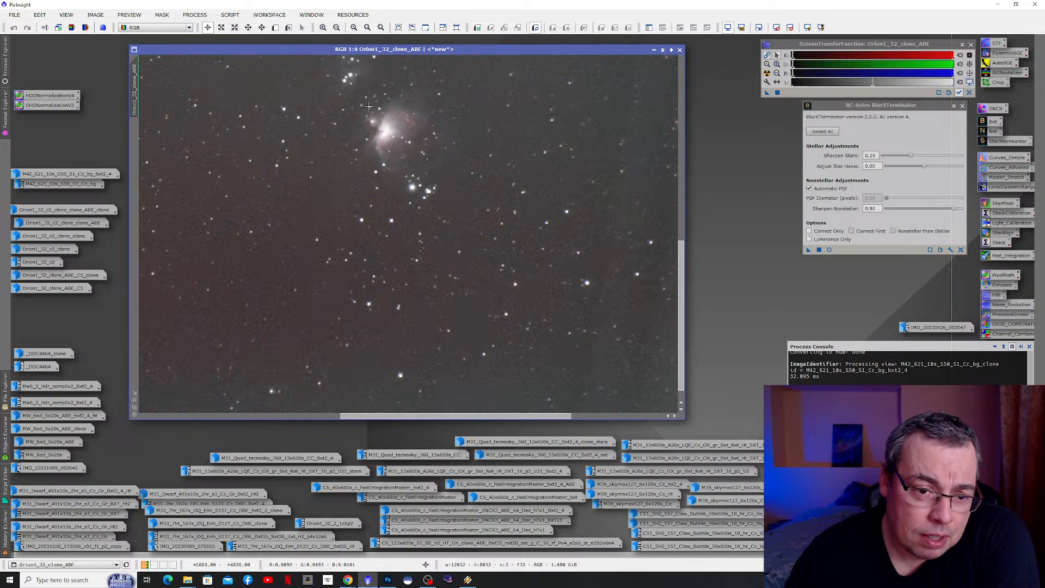
scroll(369, 93, "up", 2)
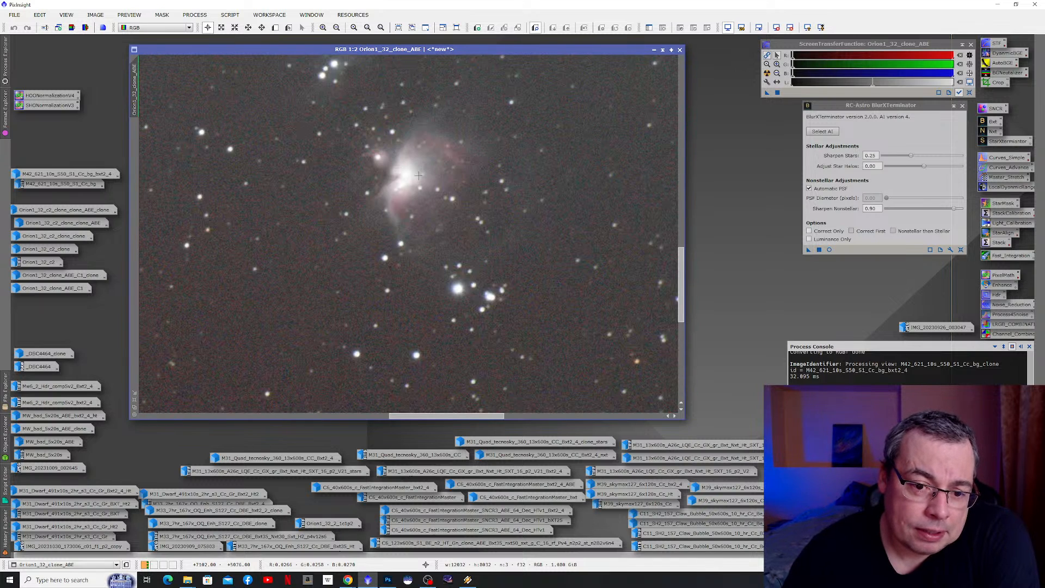
scroll(418, 175, "up", 1)
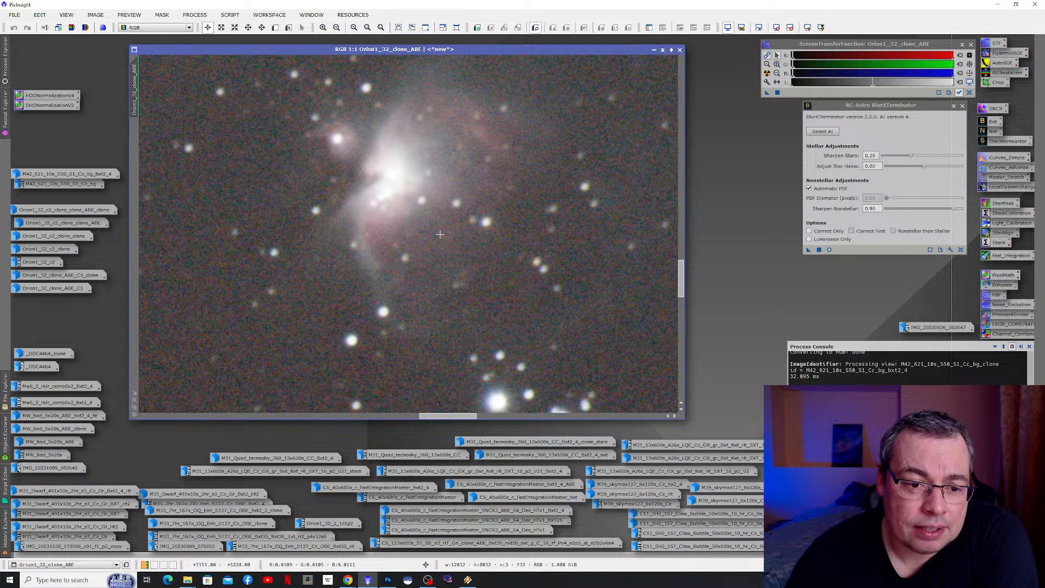
scroll(440, 234, "down", 2)
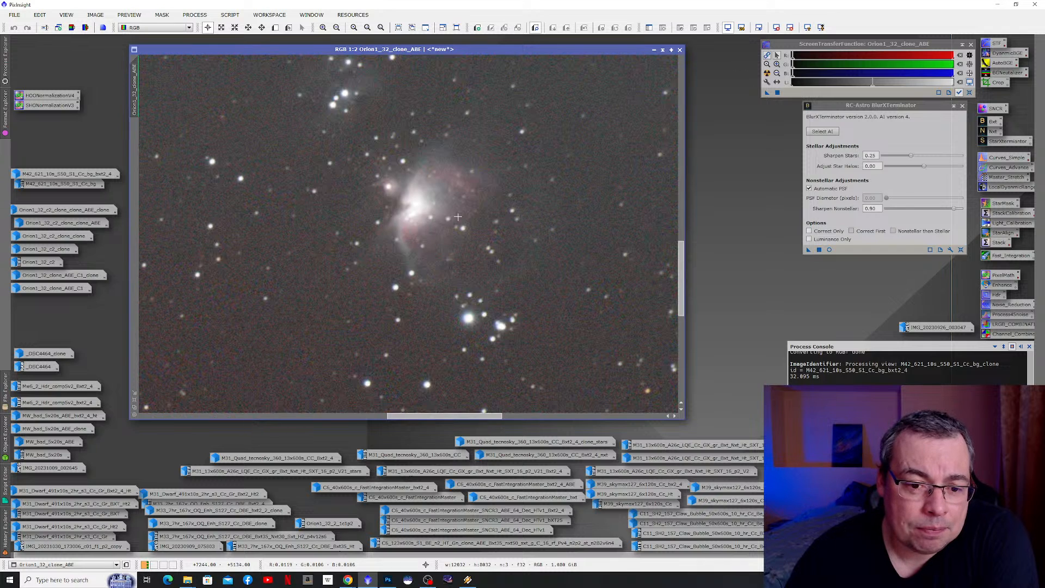
left_click(654, 49)
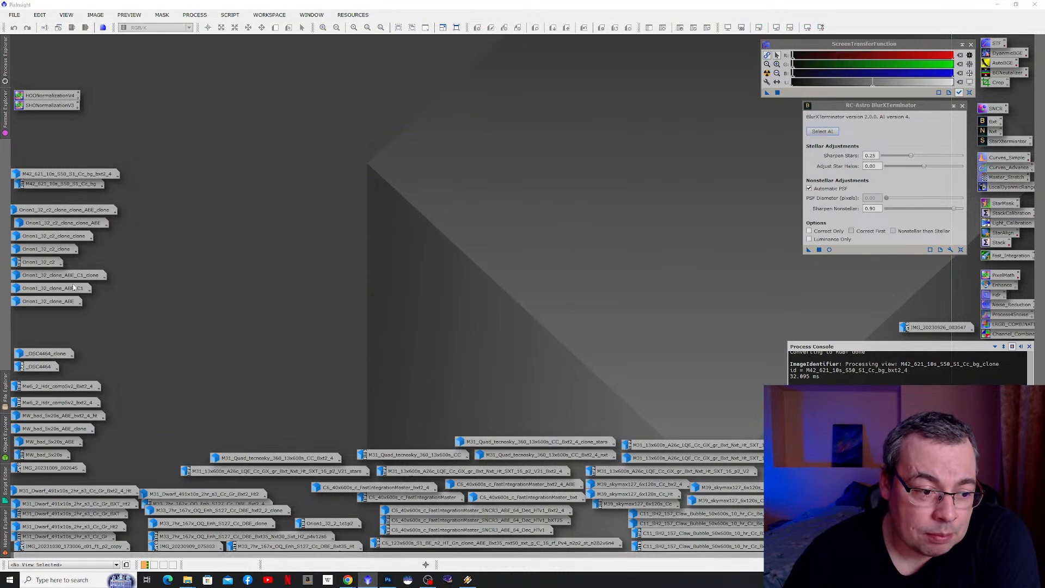
- Show the Orion1_32_c2_clone_clone image of the Orion Nebula, and minimize its window after viewing
mouse_move(46, 265)
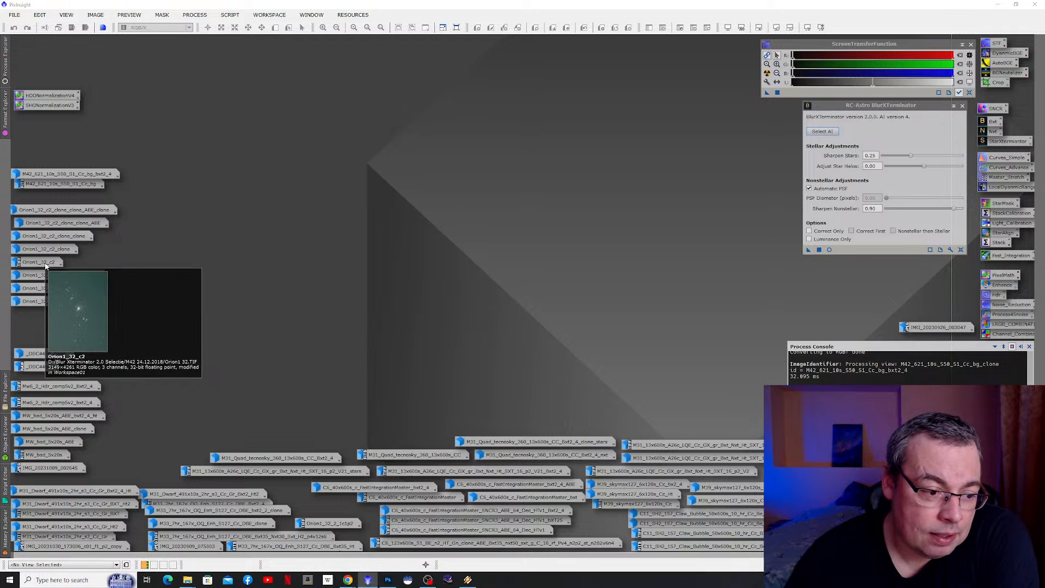
mouse_move(41, 304)
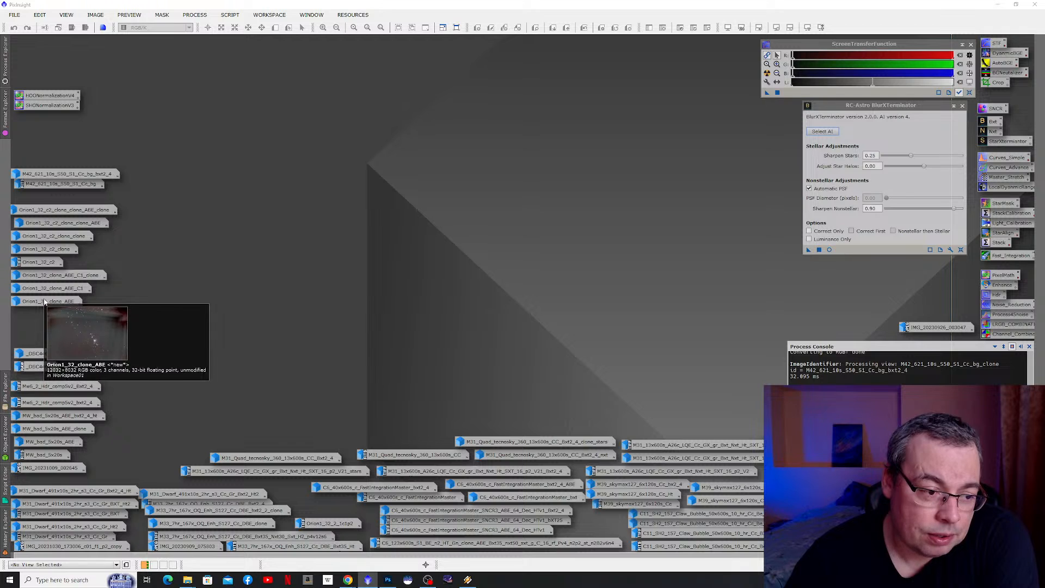
mouse_move(46, 265)
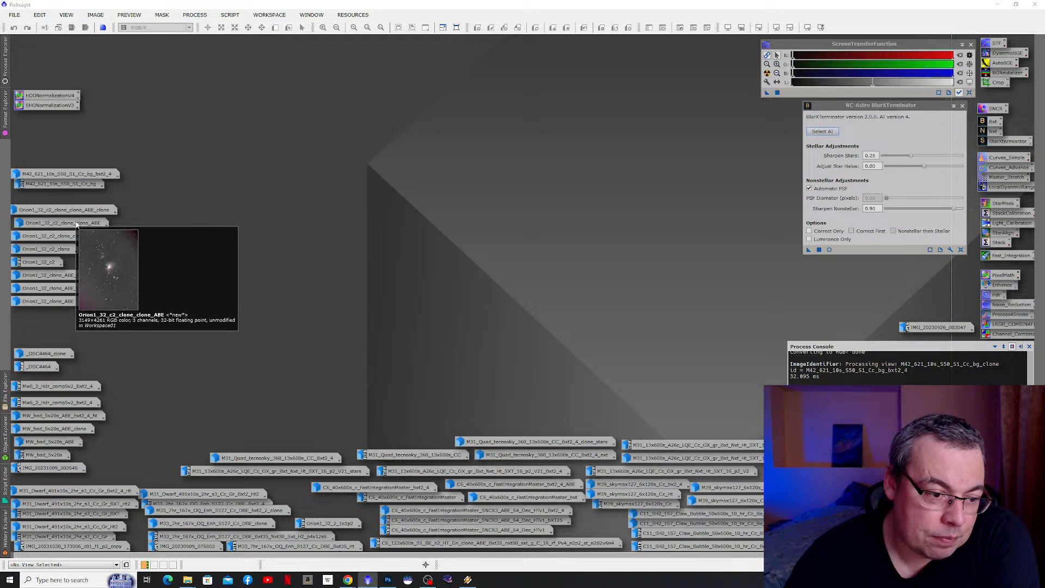
mouse_move(74, 240)
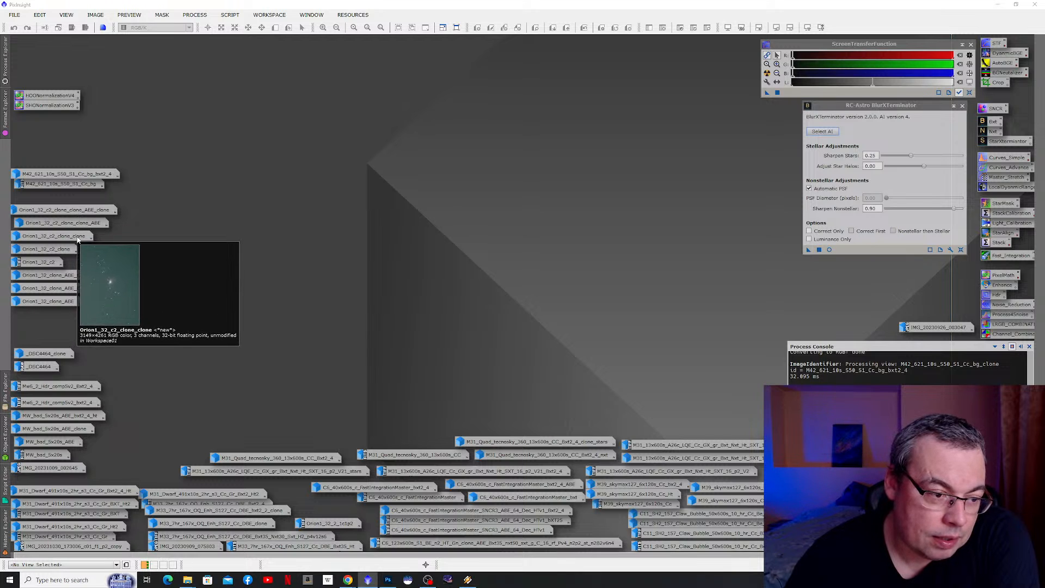
double_click(77, 240)
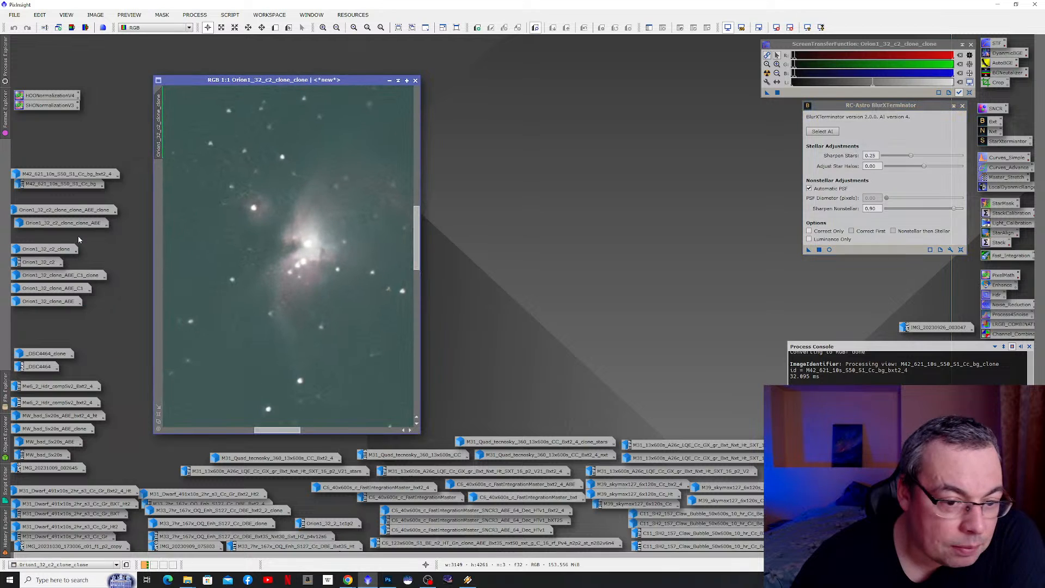
left_click_drag(311, 82, 440, 60)
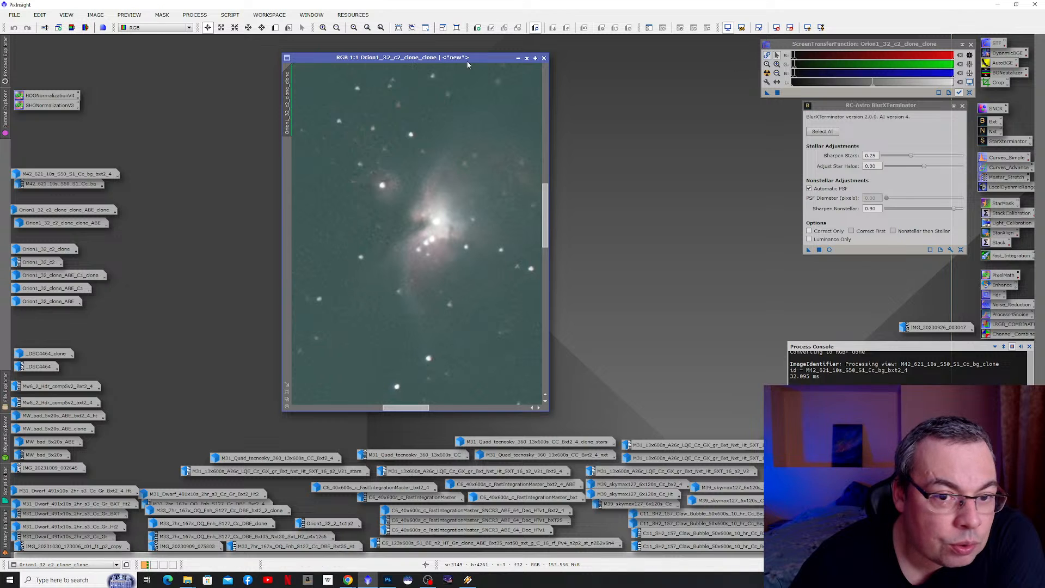
left_click(516, 57)
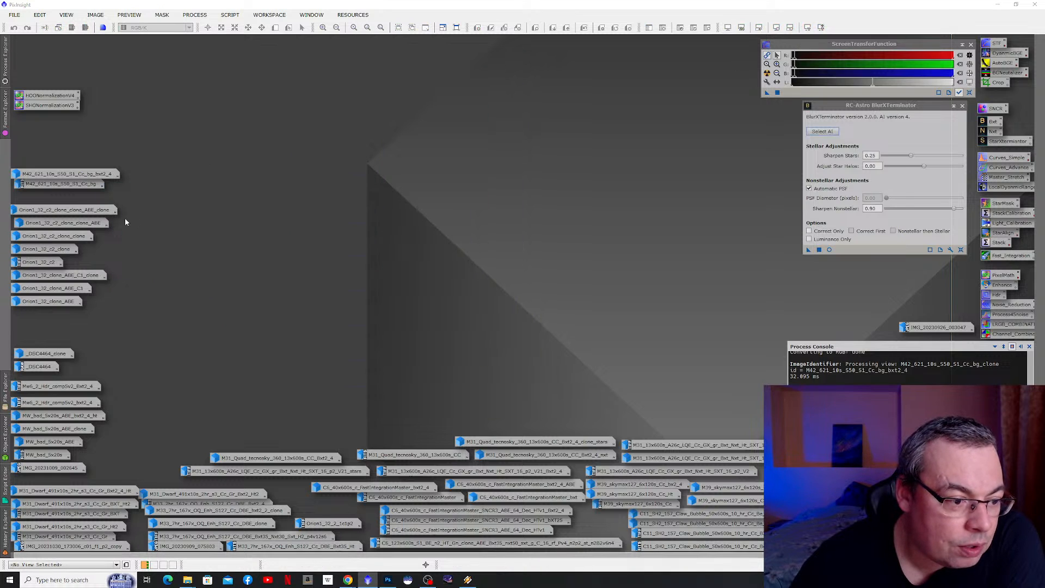
- Restore the Orion1_32_c2_clone image and inspect the Orion Nebula's core at 2:1
double_click(54, 251)
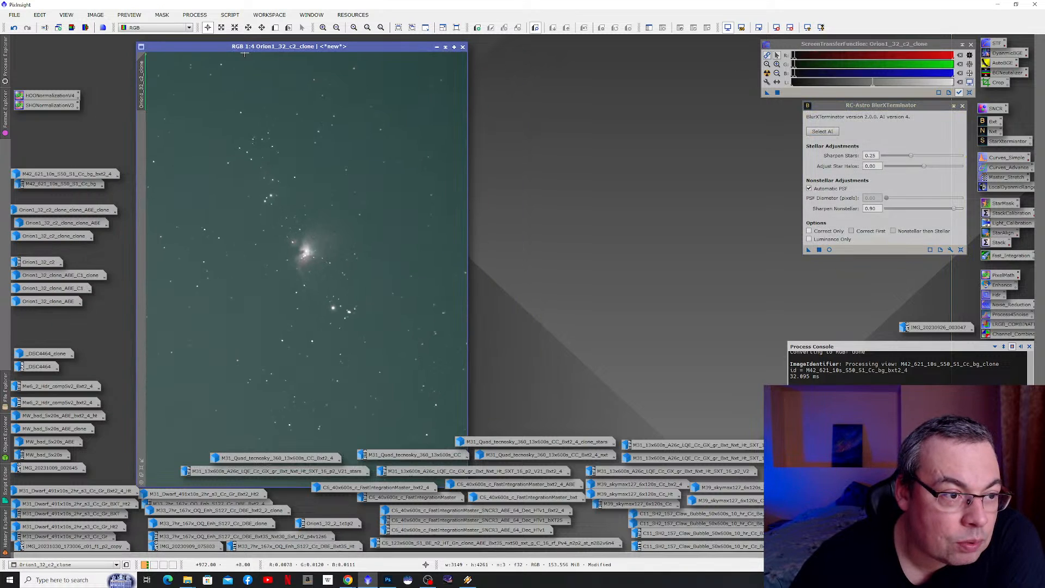
scroll(302, 252, "up", 3)
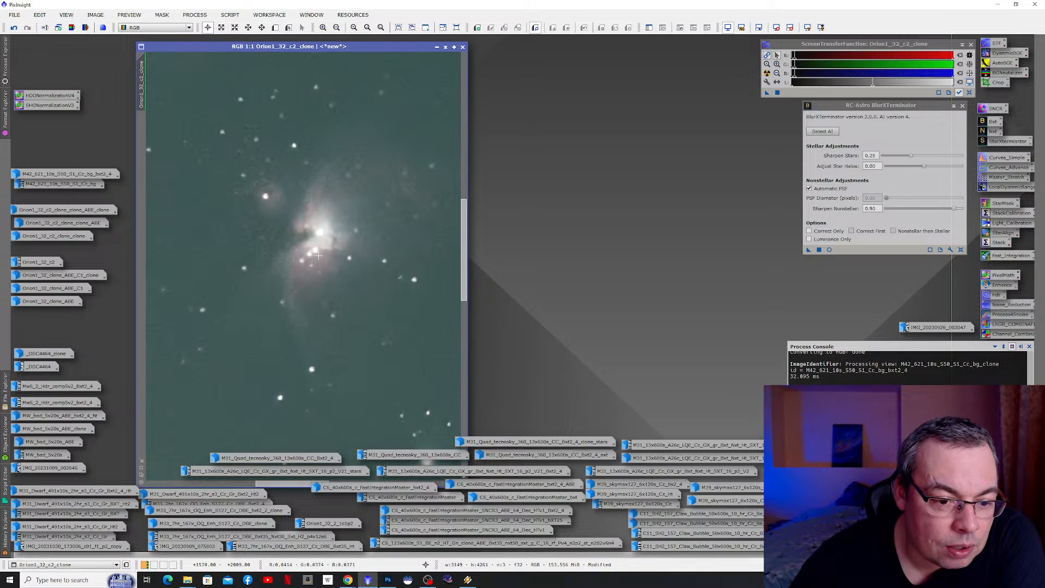
scroll(319, 255, "up", 1)
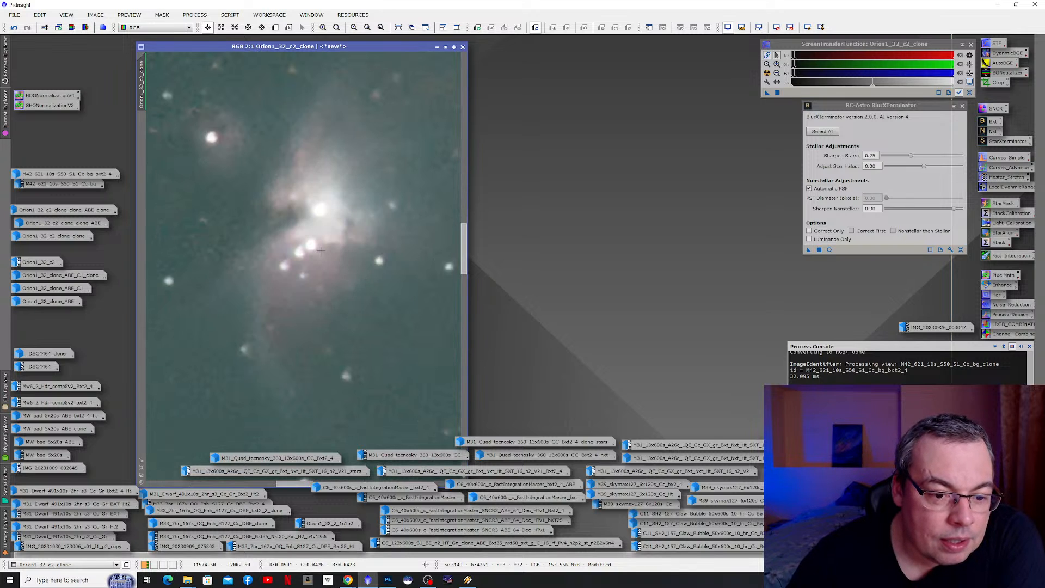
- Undo the processing of Orion1_32_c2_clone and rerun BlurXTerminator on it with Sharpen Stars 0.25, Sharpen Nonstellar 0.90 and Automatic PSF
left_click(14, 28)
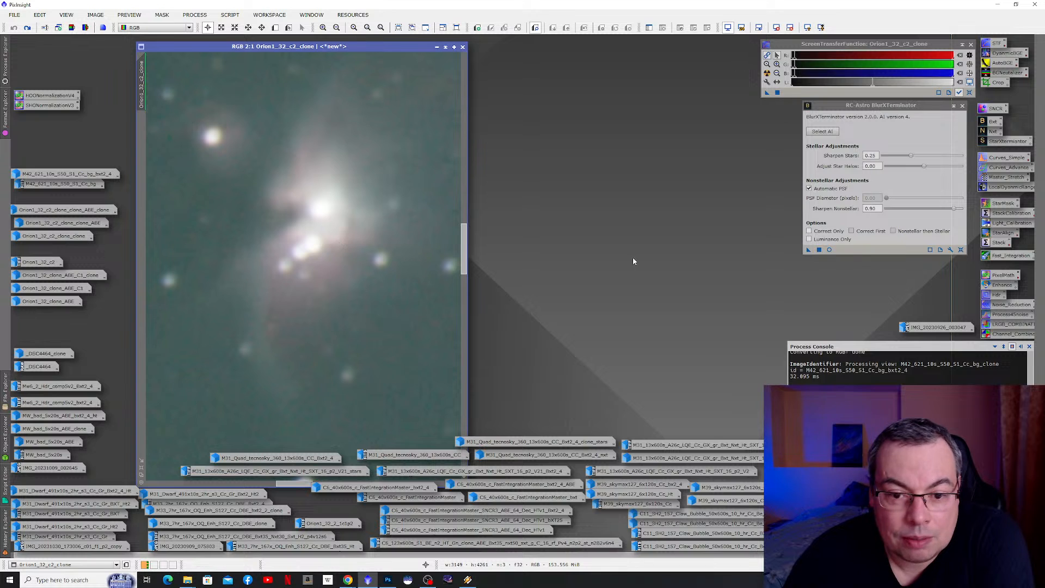
left_click(808, 249)
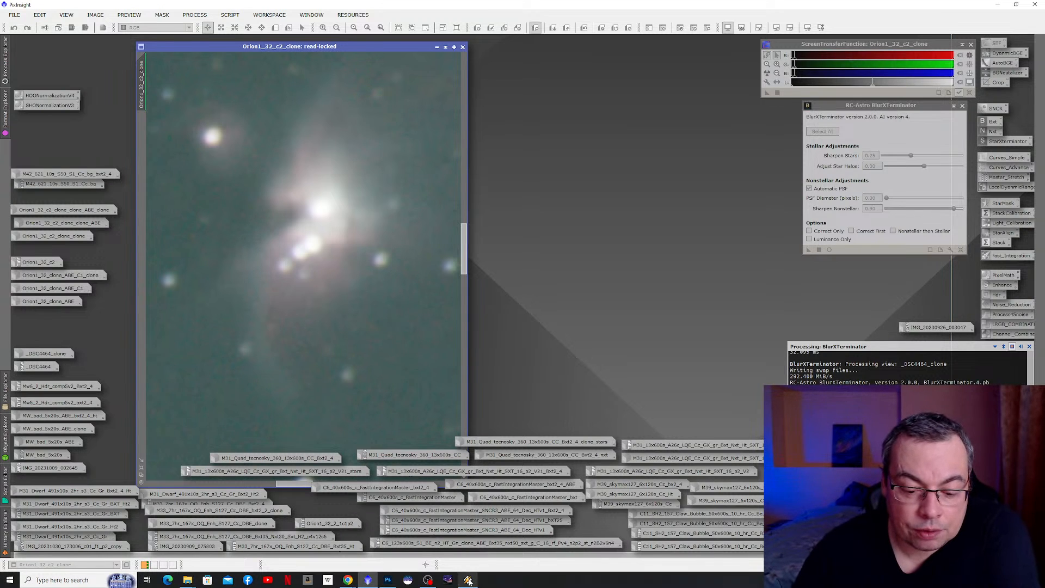
- Switch to Winamp, play the first Satya Yuga track in the playlist, and minimize the player
mouse_move(469, 581)
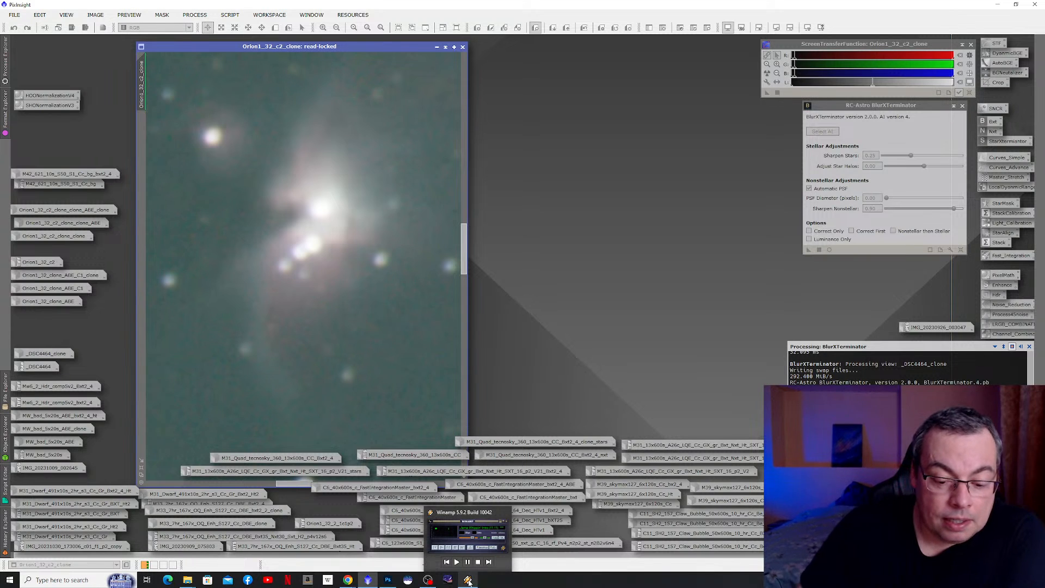
left_click(468, 582)
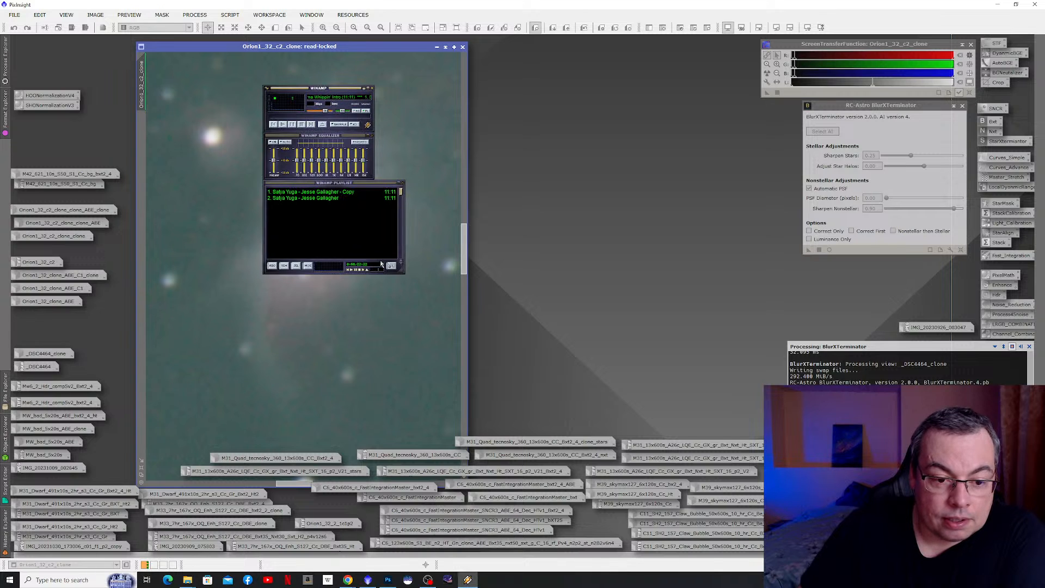
double_click(332, 192)
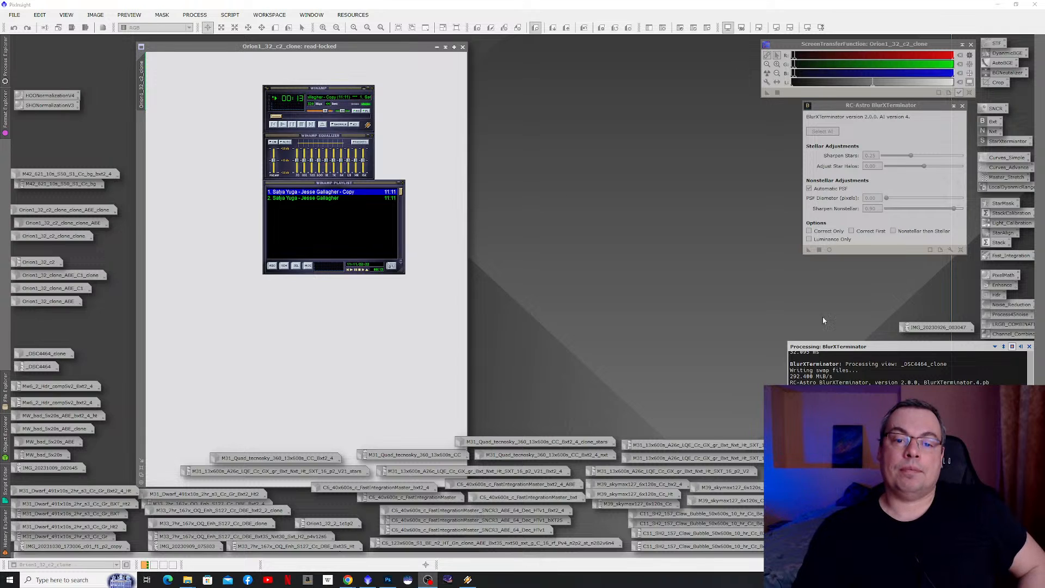
left_click(363, 88)
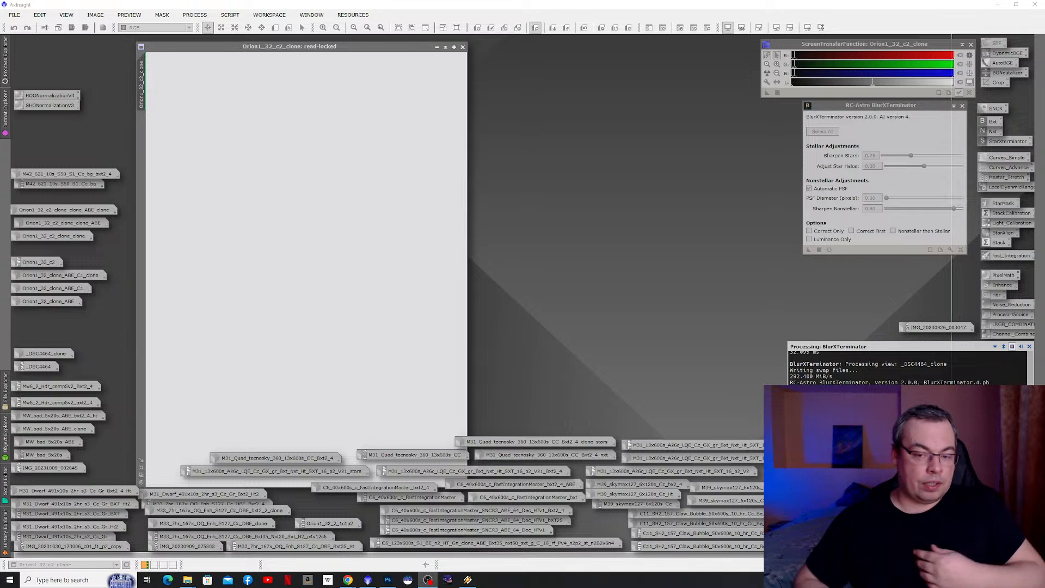
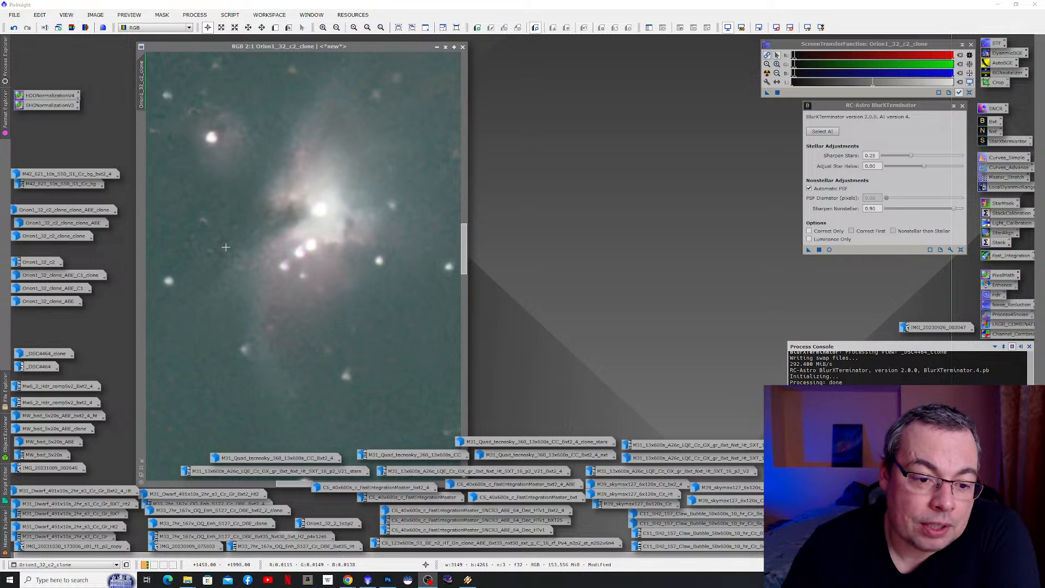
- Compare the nebula core in Orion1_32_c2_clone with its BlurXTerminator processing undone and redone, and inspect the sharpened stars up to 3:1
left_click(18, 30)
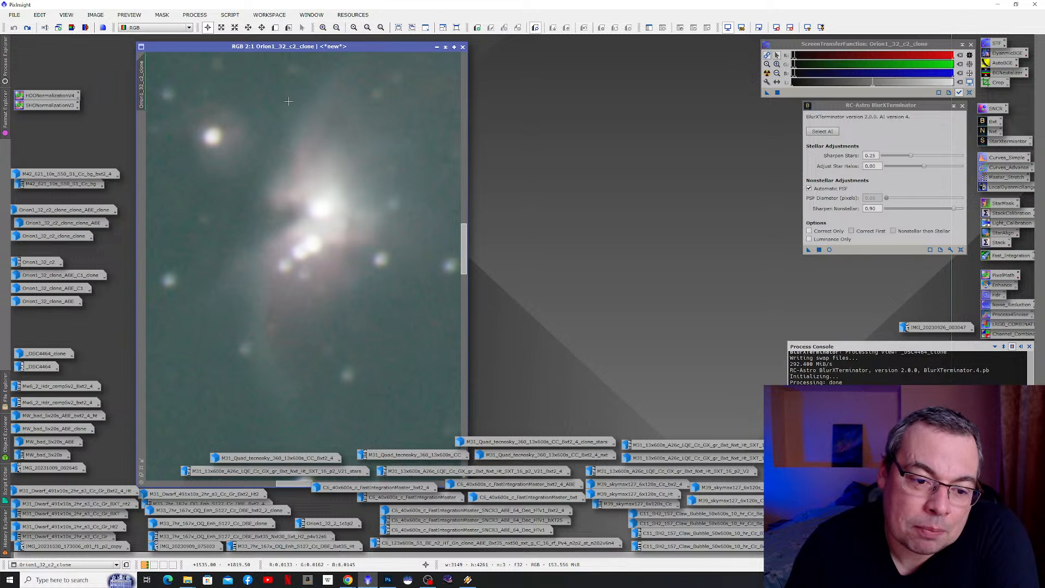
left_click(27, 28)
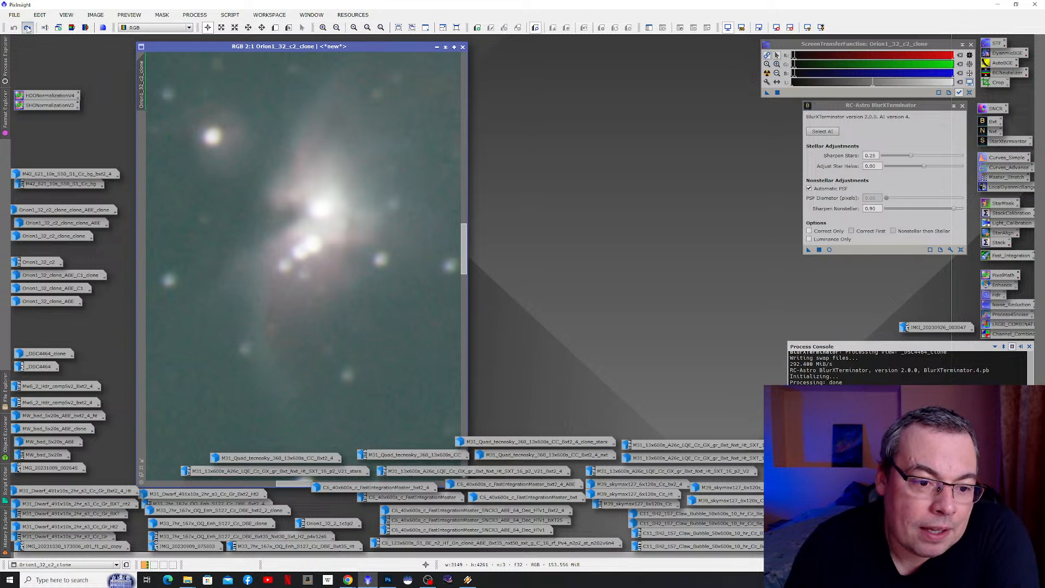
scroll(319, 213, "up", 1)
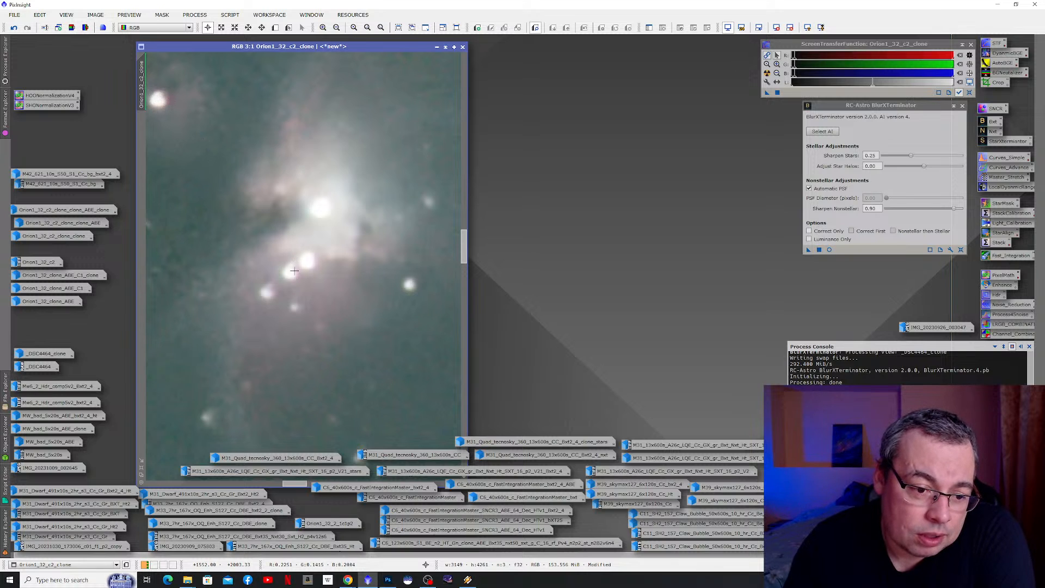
scroll(317, 257, "down", 2)
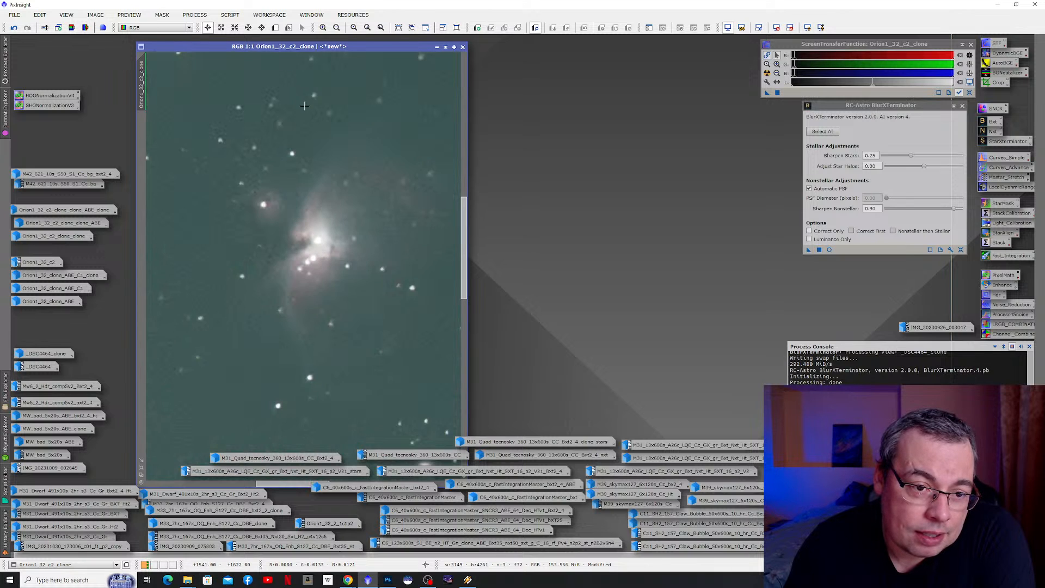
- Inspect the sharpened stars and nebula core in Orion1_32_c2_clone at zooms from 1:4 to 3:1, and minimize the image
scroll(305, 105, "up", 2)
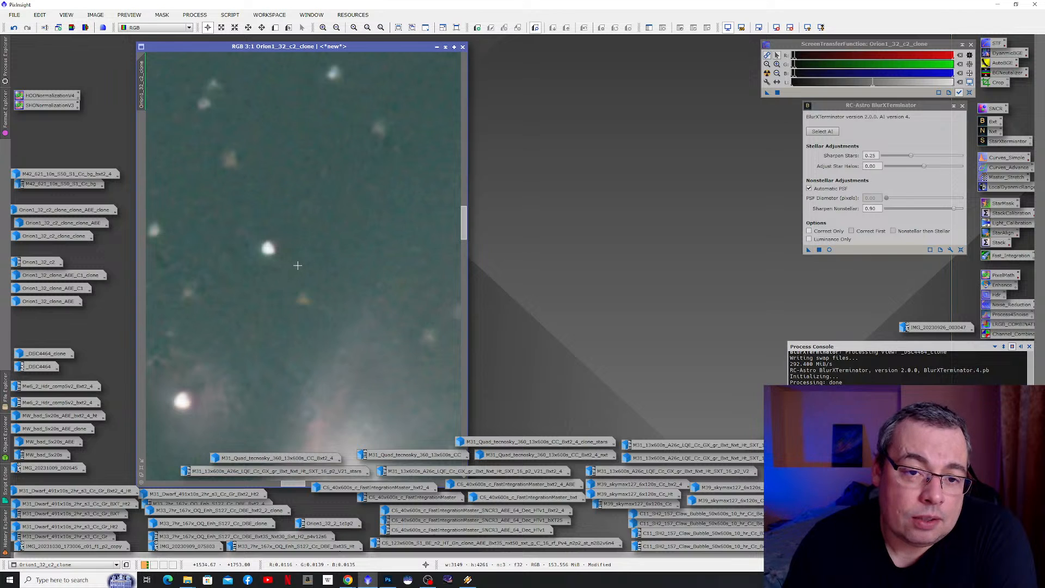
scroll(297, 265, "down", 3)
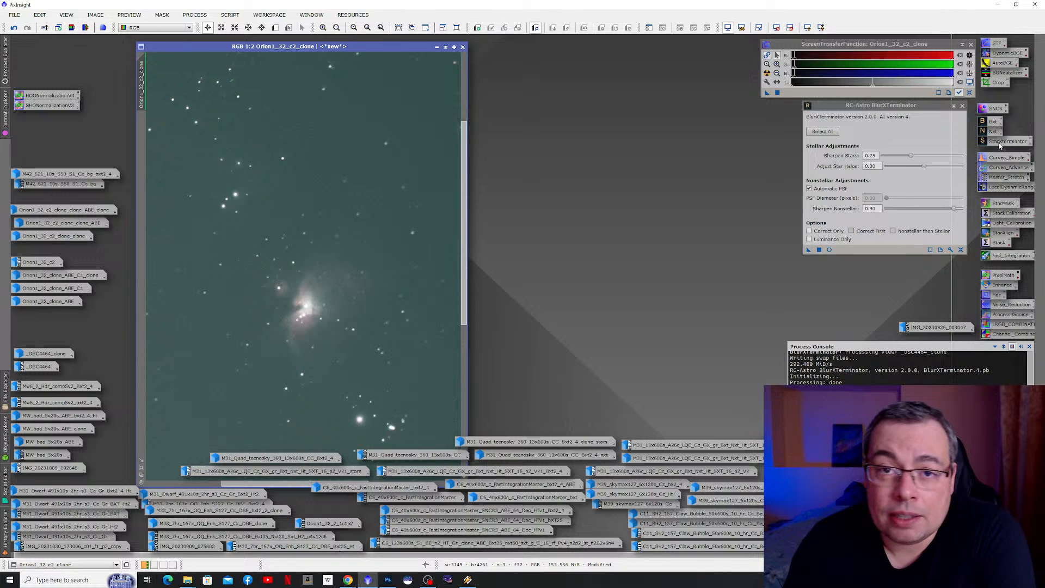
scroll(311, 325, "up", 1)
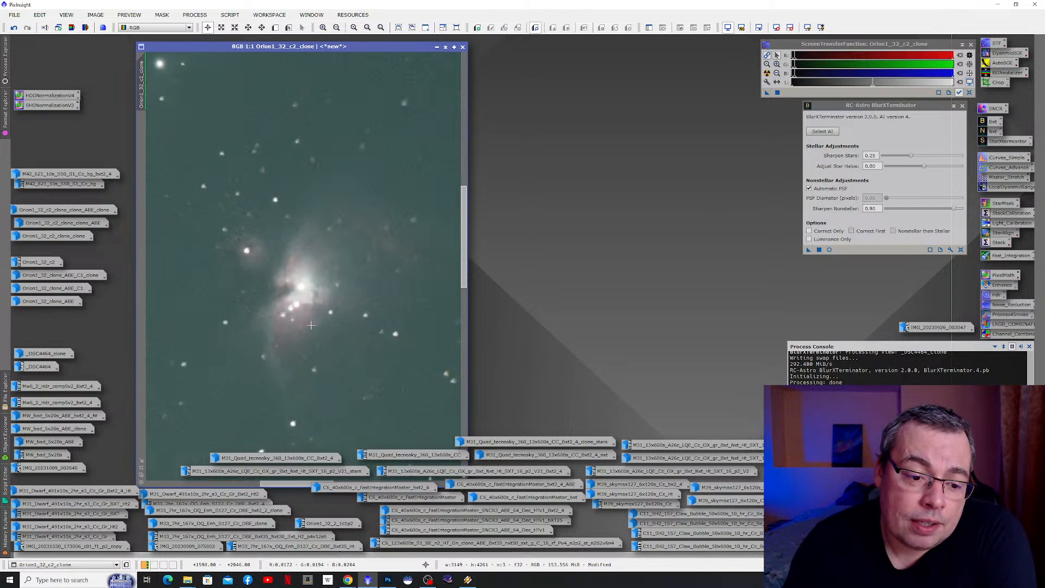
scroll(311, 325, "up", 1)
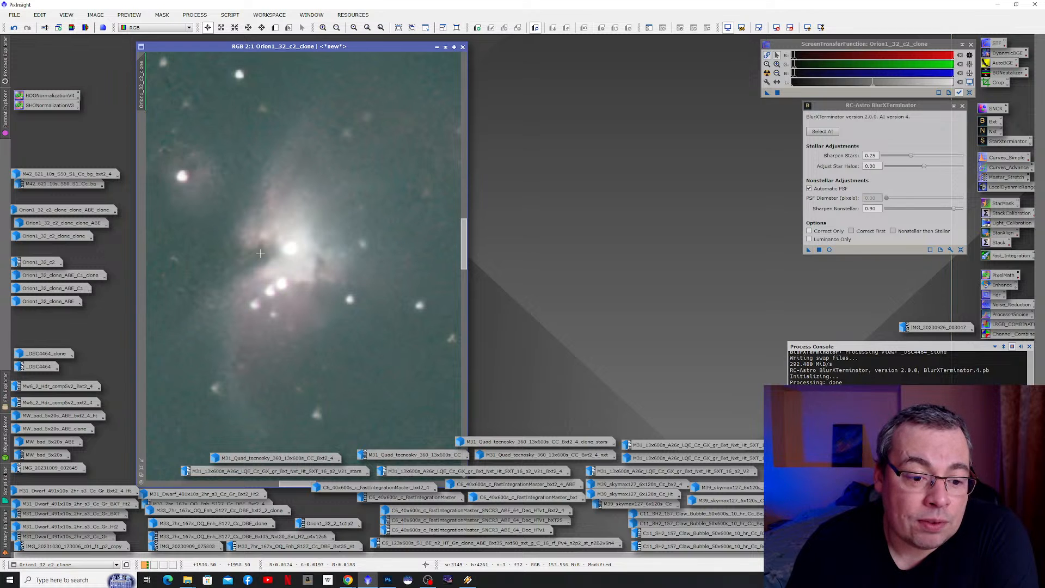
scroll(327, 297, "down", 2)
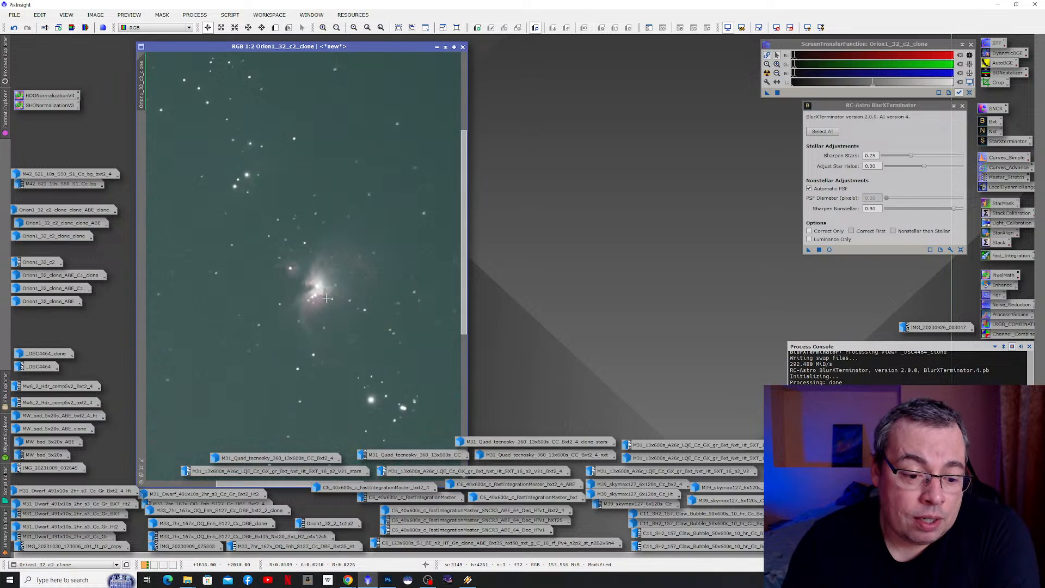
scroll(277, 143, "up", 2)
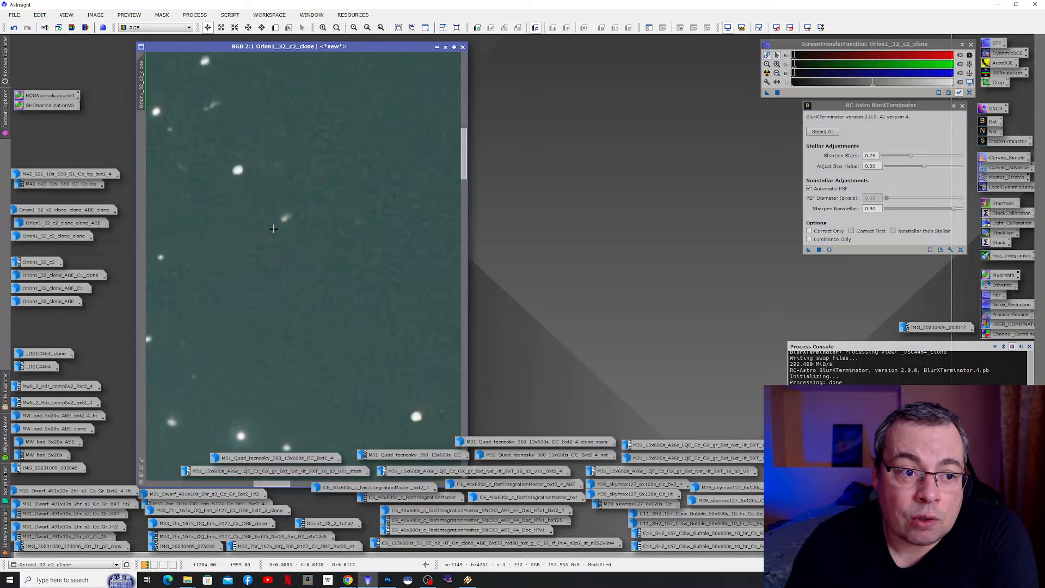
scroll(277, 233, "down", 2)
scroll(320, 290, "down", 1)
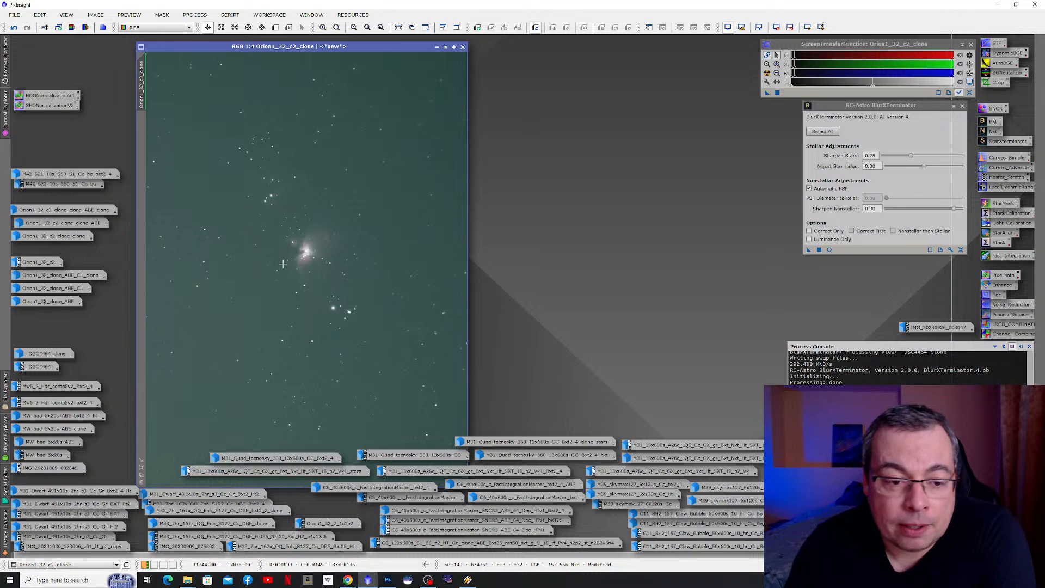
scroll(289, 256, "up", 1)
scroll(289, 256, "up", 2)
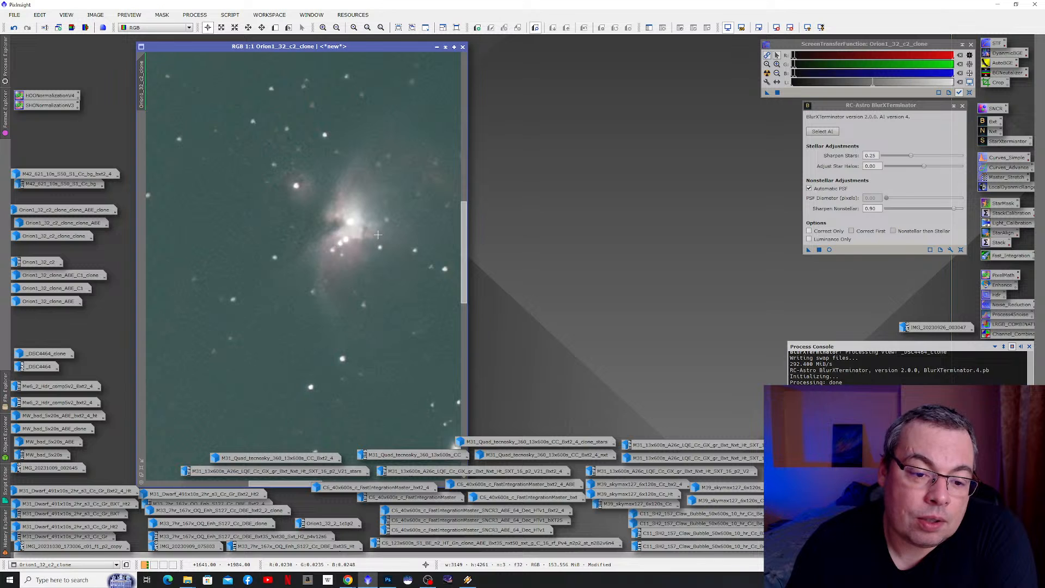
scroll(378, 235, "up", 1)
scroll(363, 231, "down", 1)
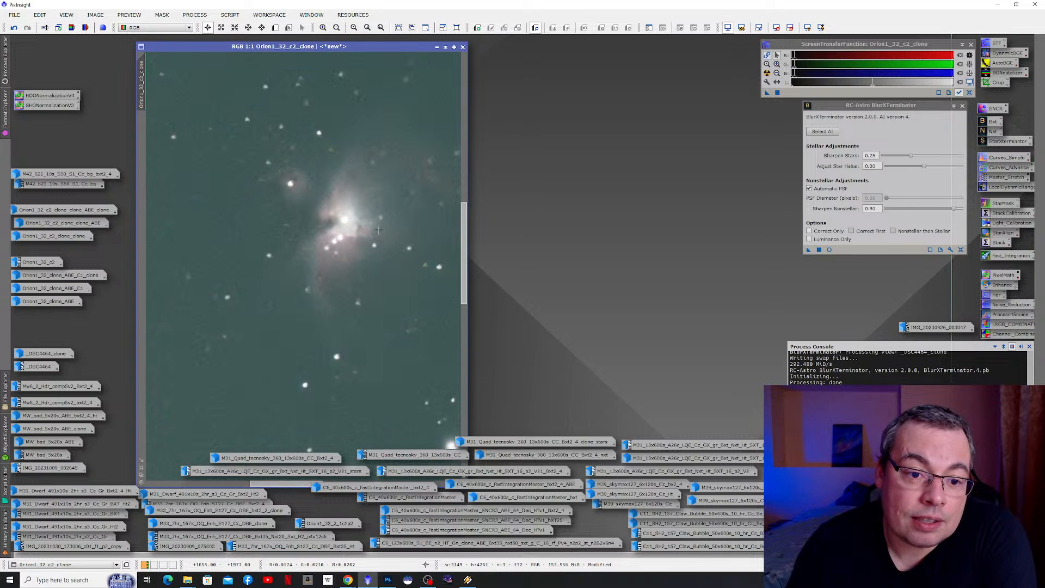
scroll(378, 229, "down", 2)
scroll(384, 235, "up", 2)
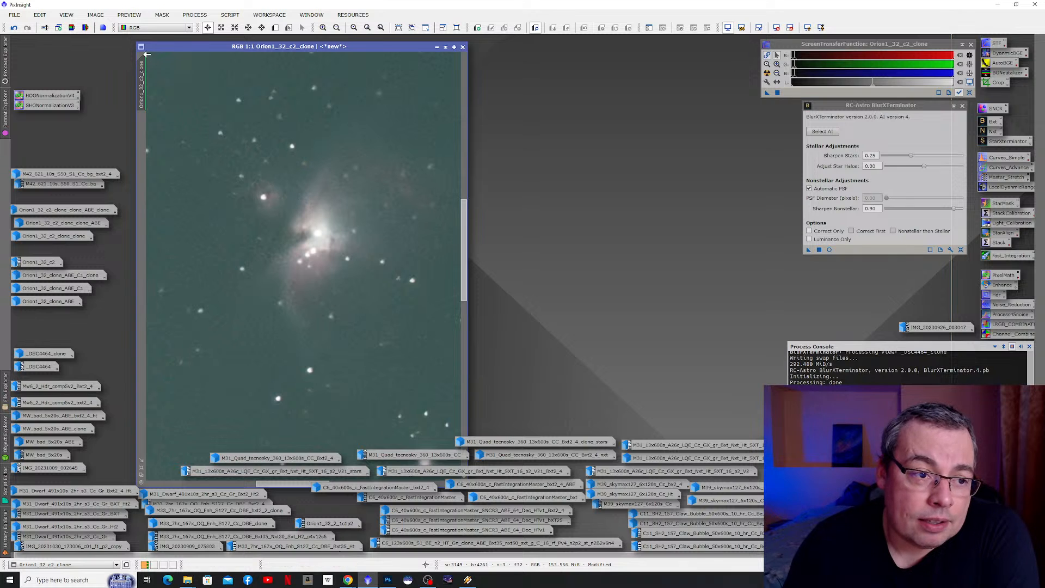
scroll(315, 254, "up", 1)
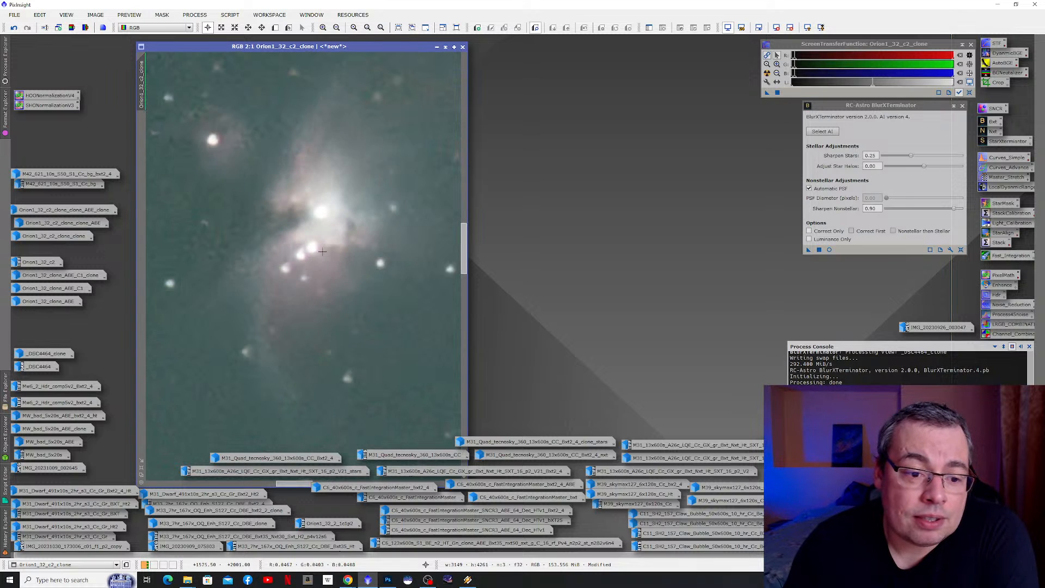
scroll(329, 252, "down", 2)
scroll(323, 303, "down", 1)
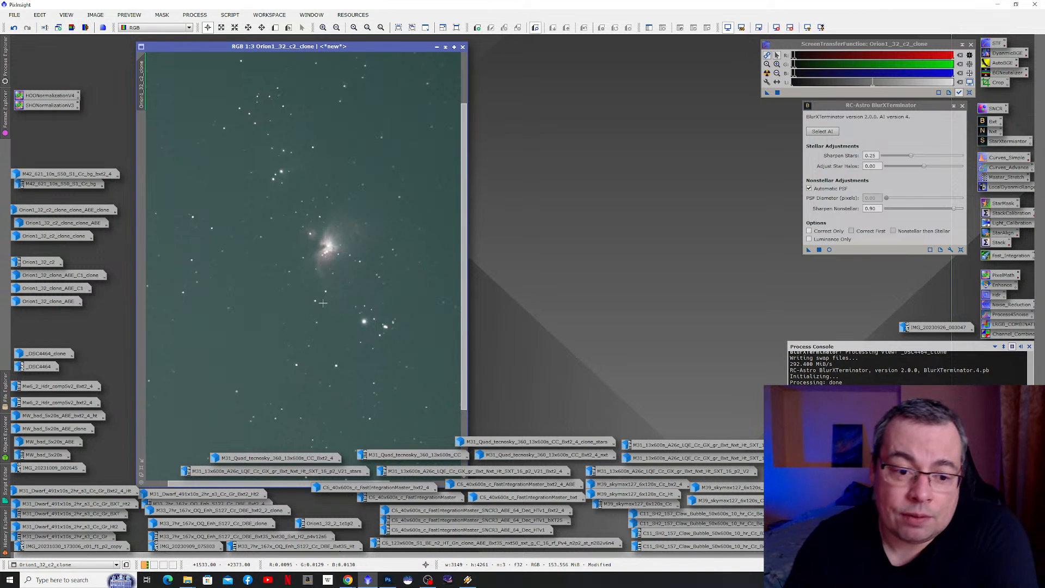
left_click(437, 47)
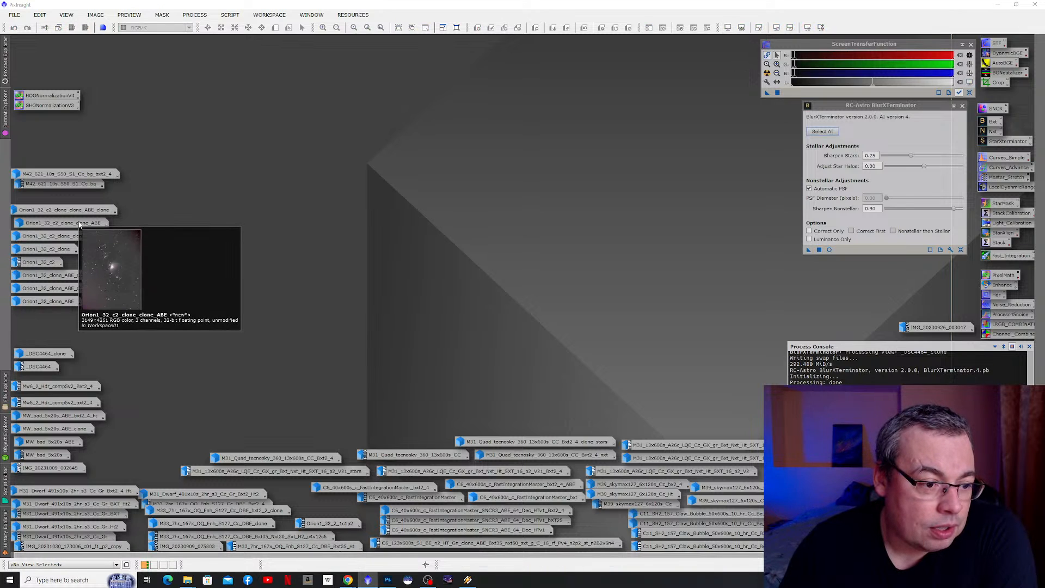
- Restore Orion1_32_c2_clone_clone_ABE_clone, fit its window to the image, inspect the Orion Nebula at 1:1 and closer, and minimize it
mouse_move(78, 214)
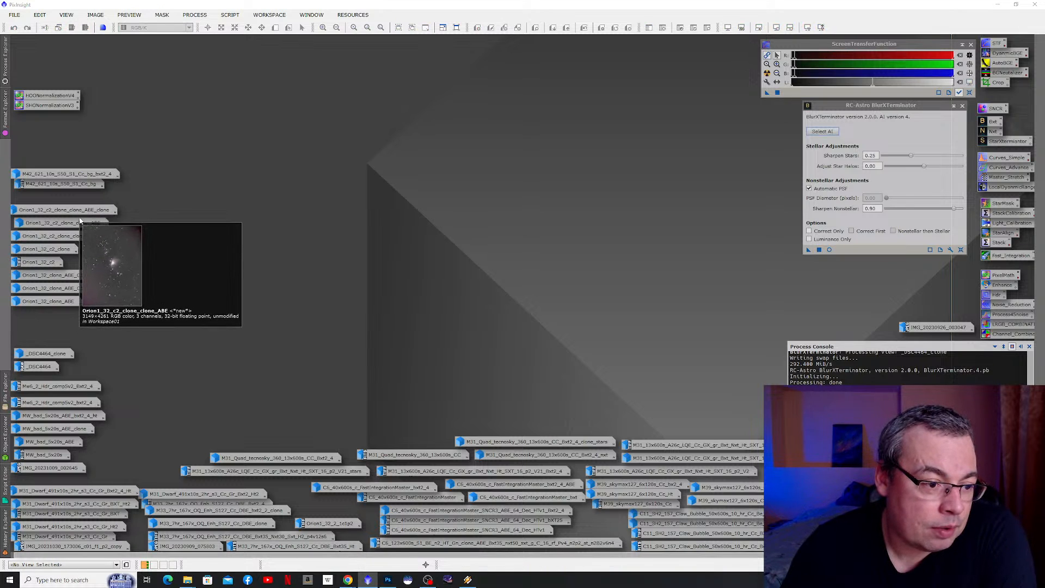
double_click(77, 213)
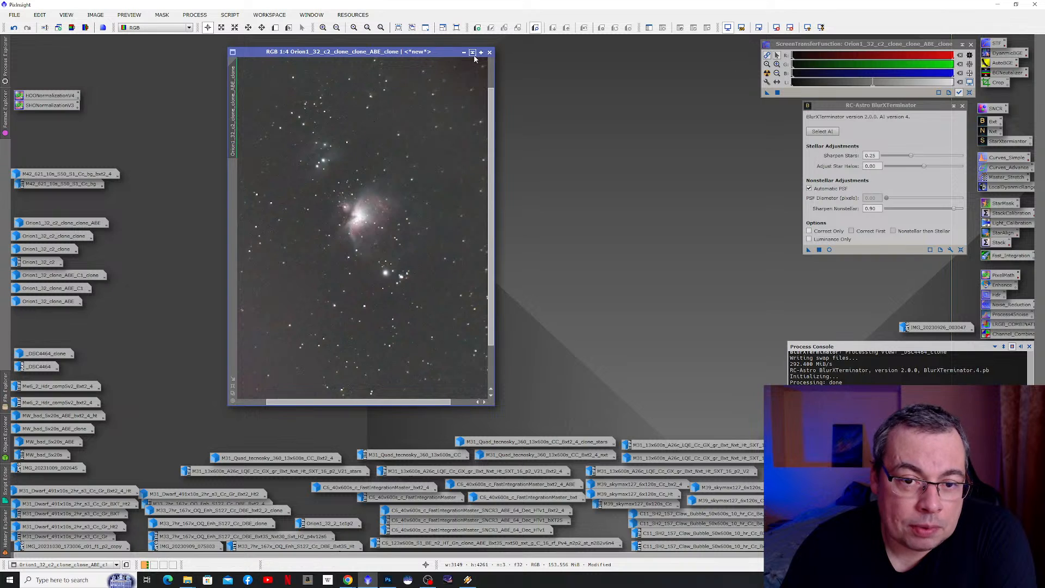
scroll(340, 199, "up", 1)
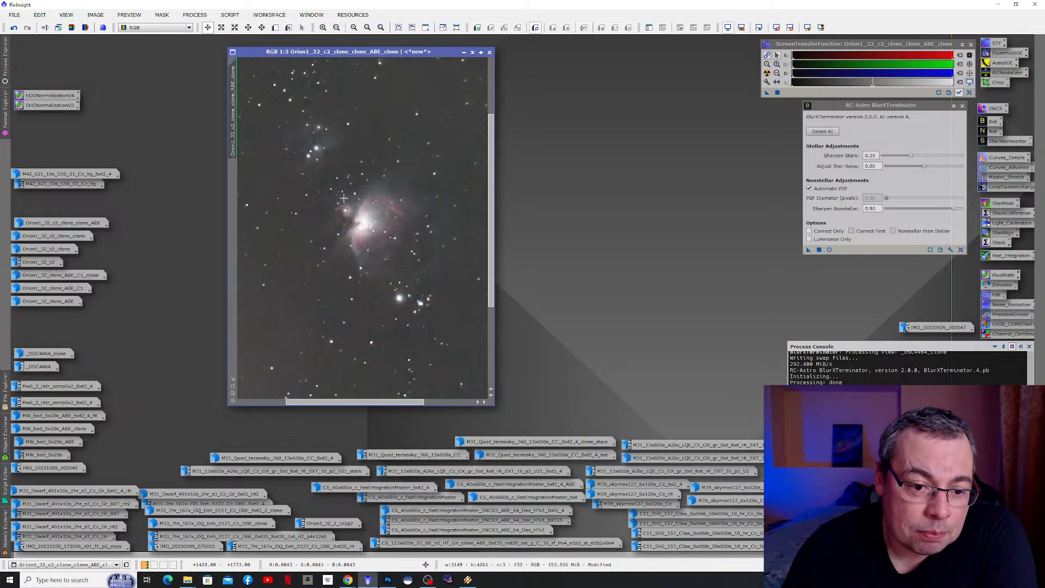
scroll(377, 223, "up", 1)
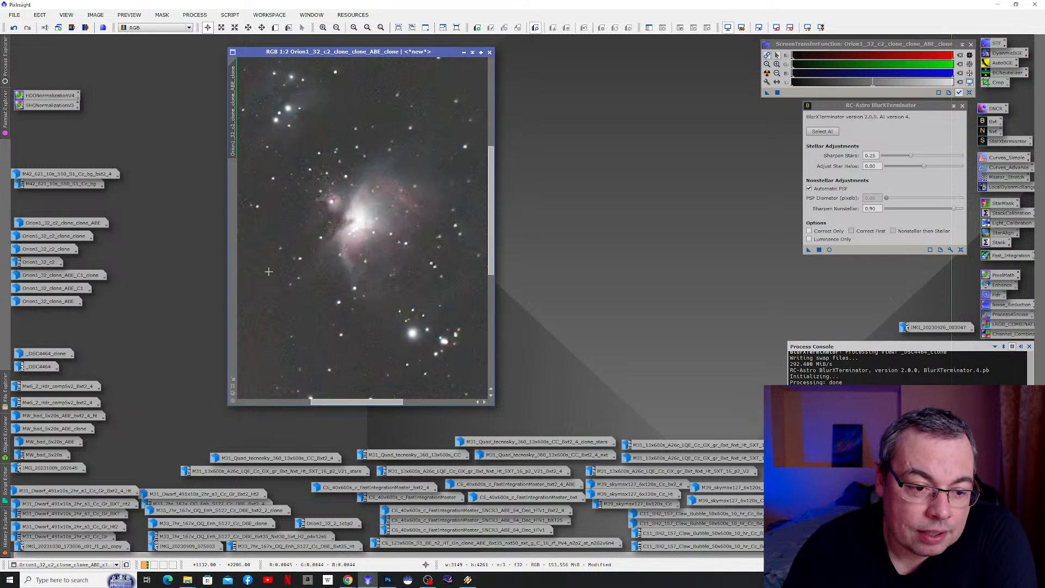
left_click(231, 387)
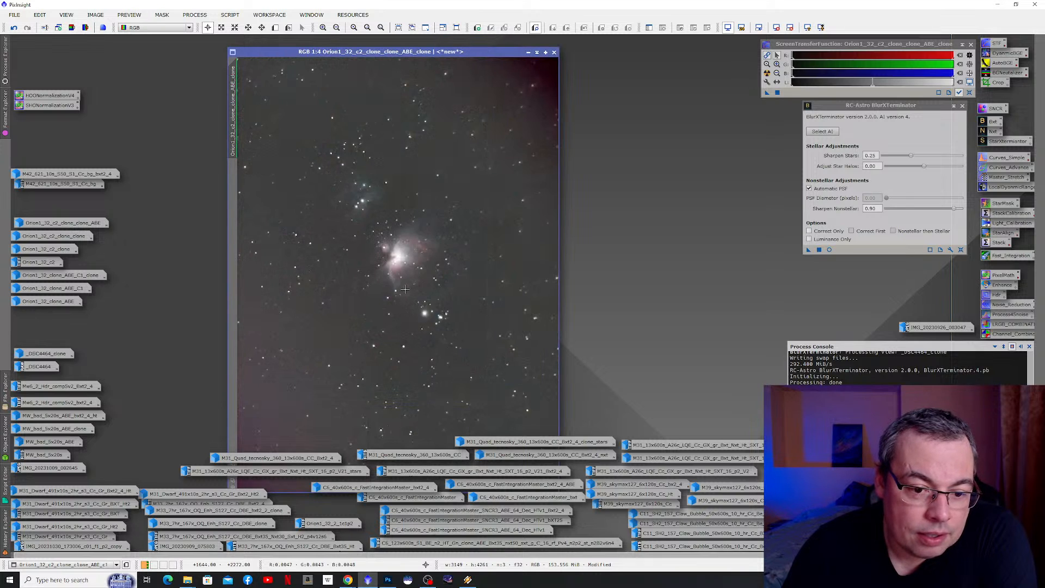
scroll(399, 250, "up", 1)
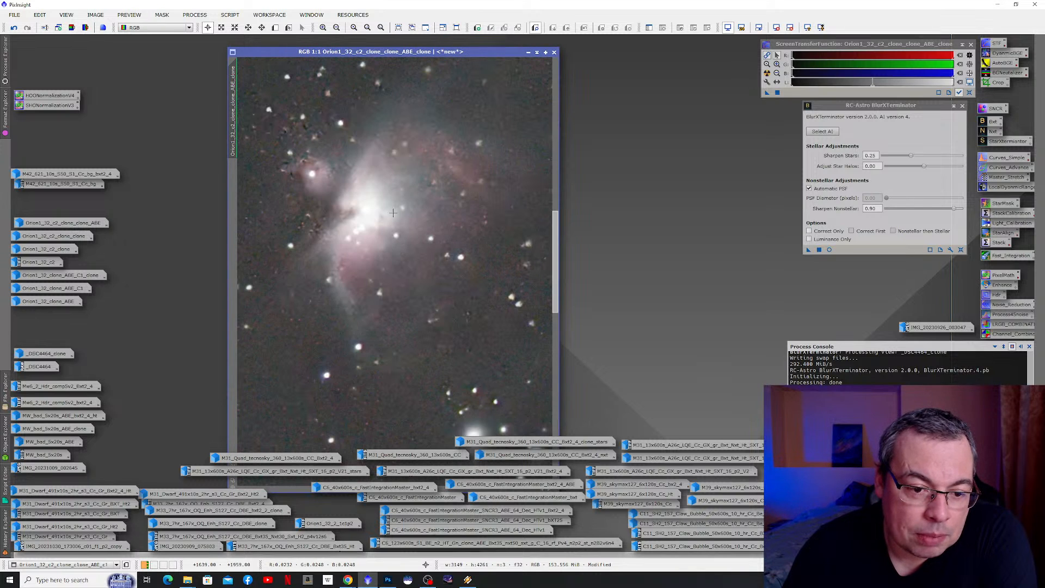
scroll(393, 213, "up", 1)
scroll(386, 221, "down", 1)
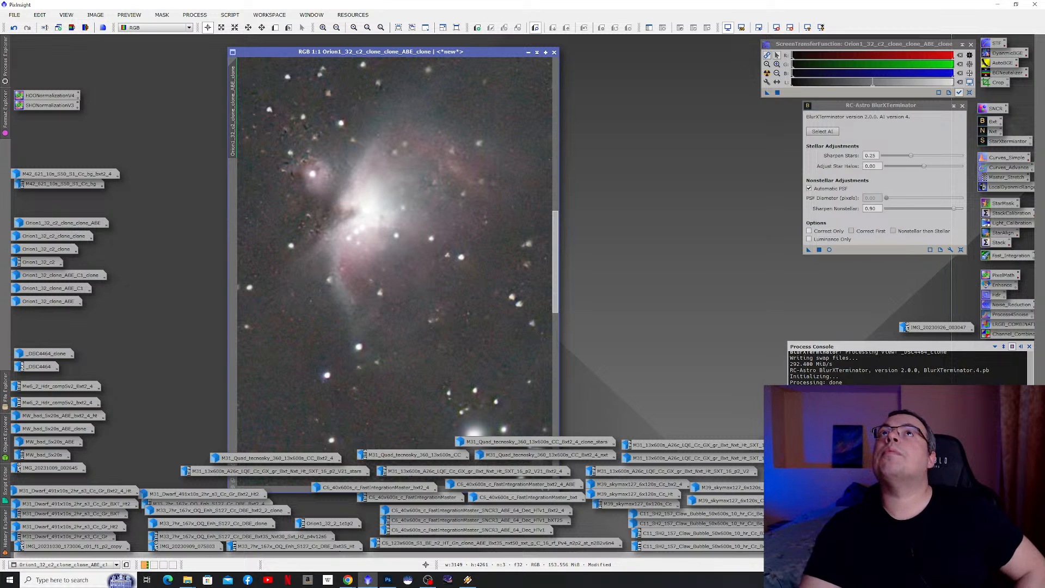
left_click(528, 53)
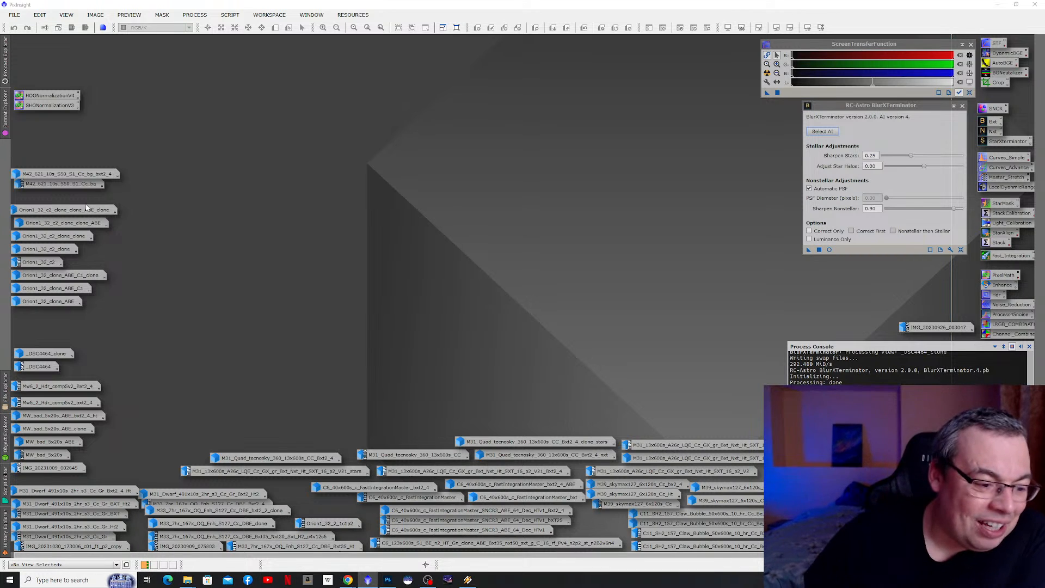
- Show the IMG_20231009_002645 photo of the telescope setup, and minimize it
double_click(61, 467)
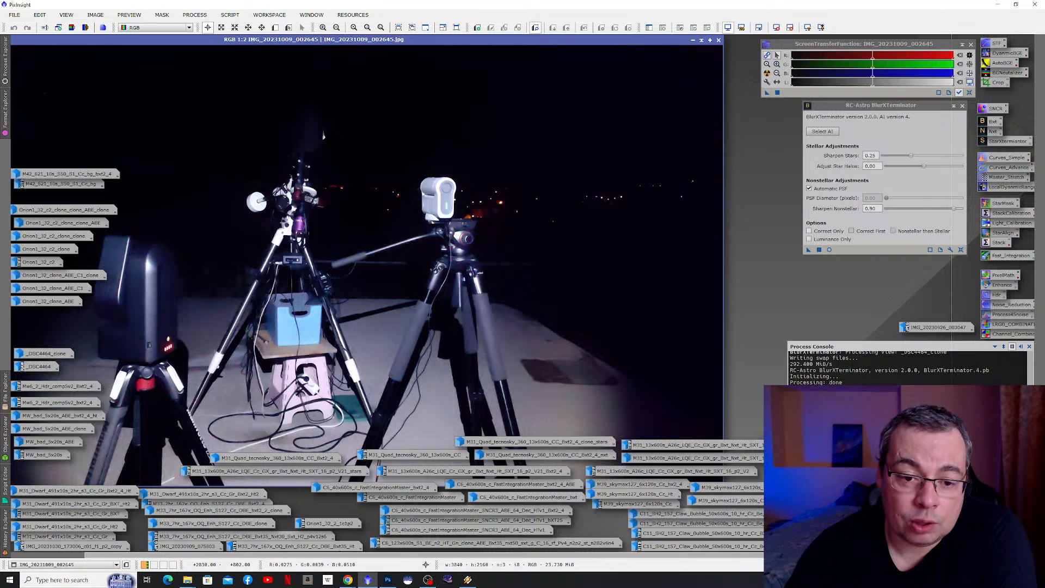
left_click(693, 39)
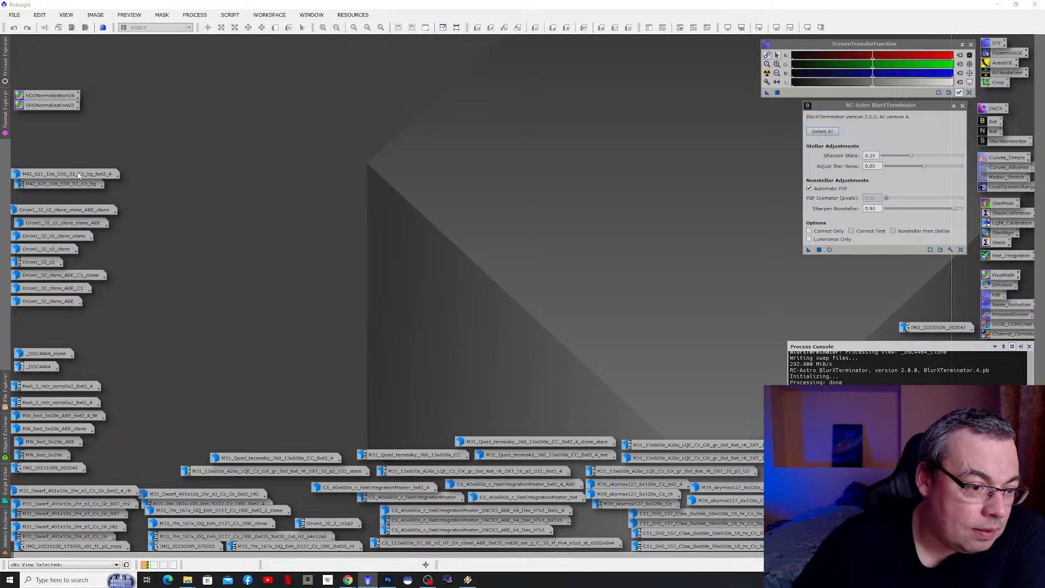
- Restore the M42_621_10s_S50_S1_Cc_bg_bxt2_4 image, undo its last two changes, and fit the window to the image
mouse_move(75, 184)
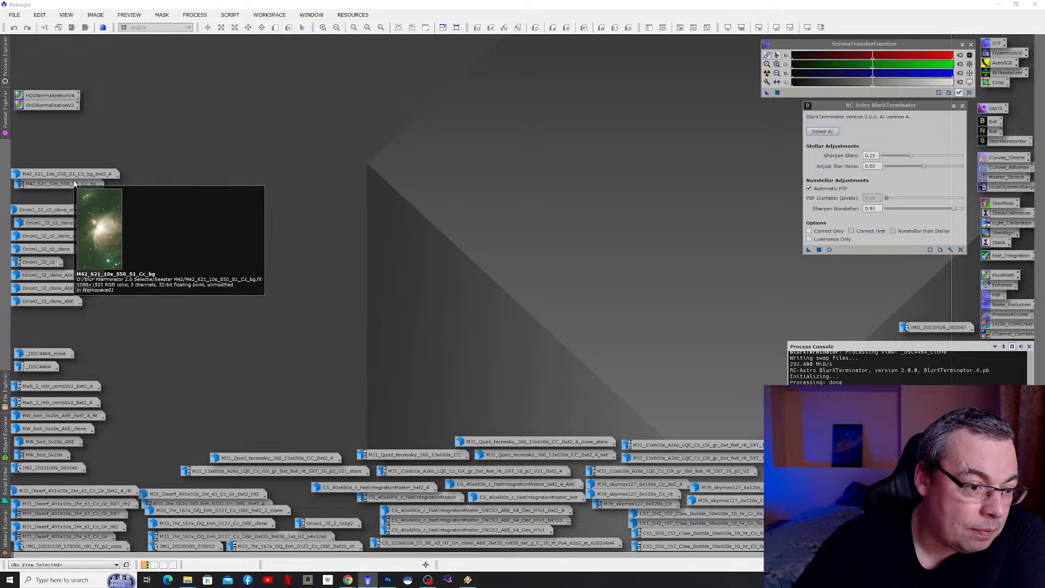
double_click(75, 175)
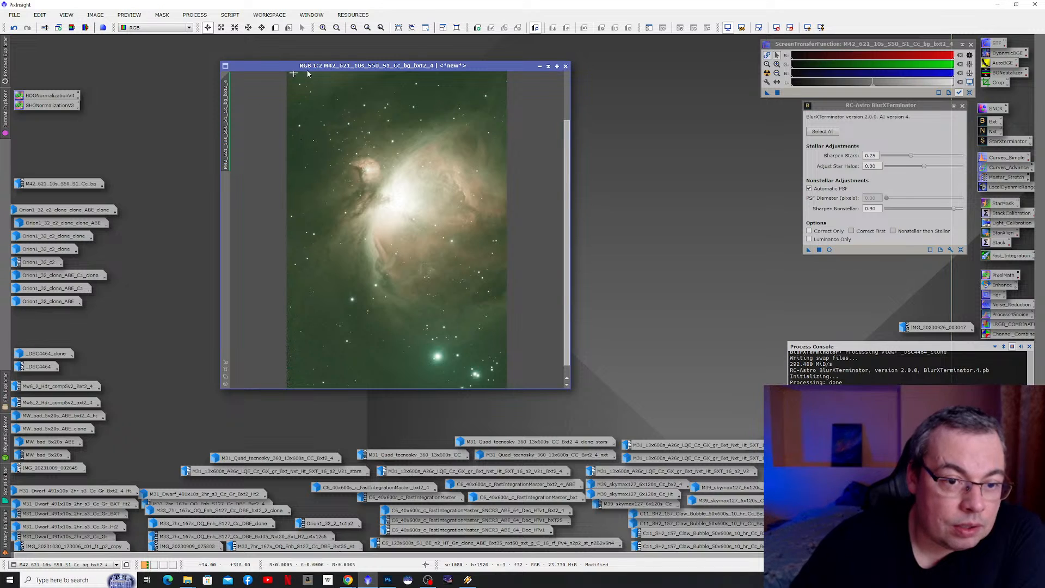
left_click(15, 29)
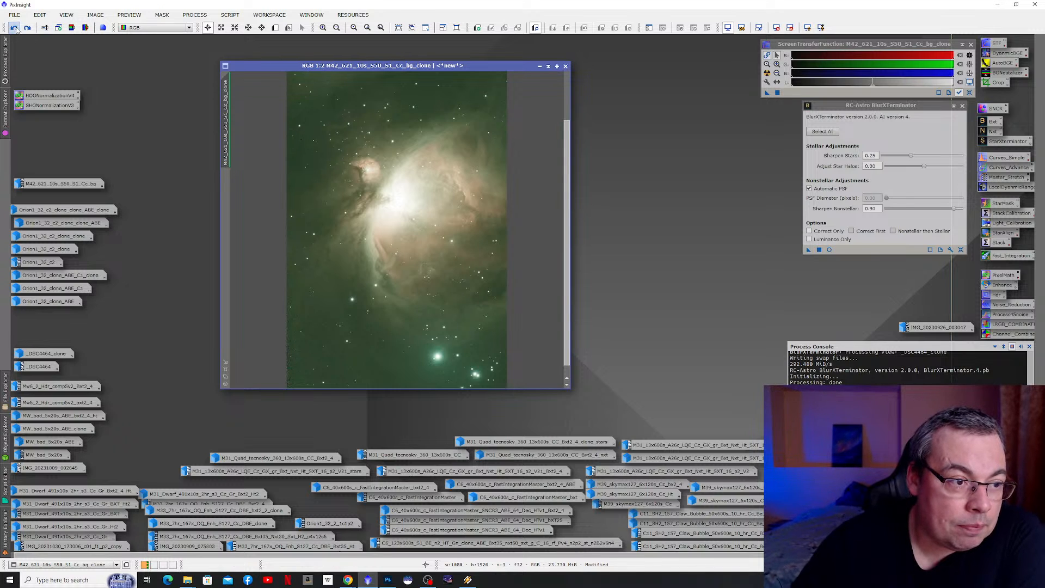
left_click(16, 29)
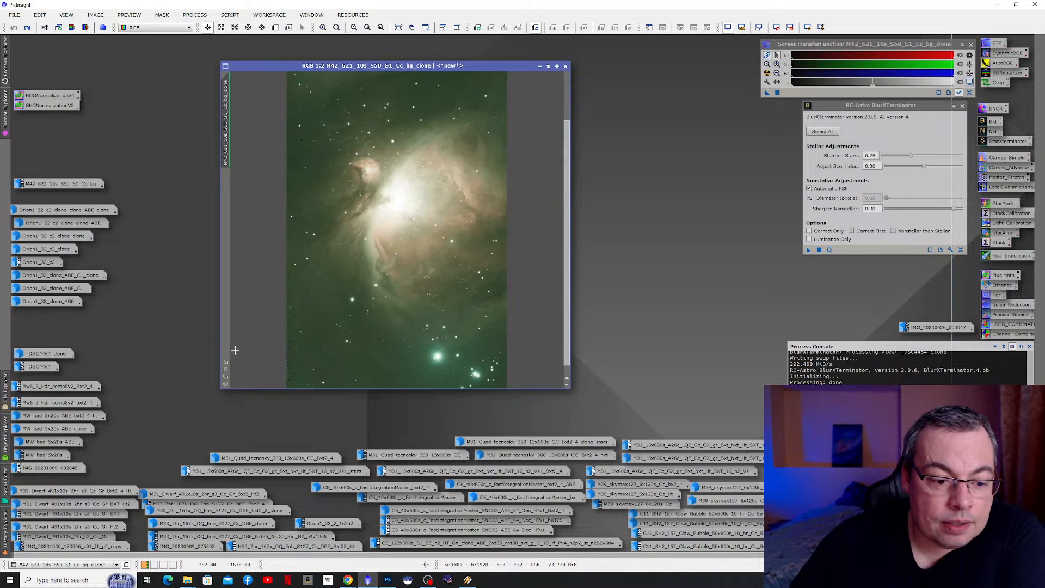
left_click(225, 370)
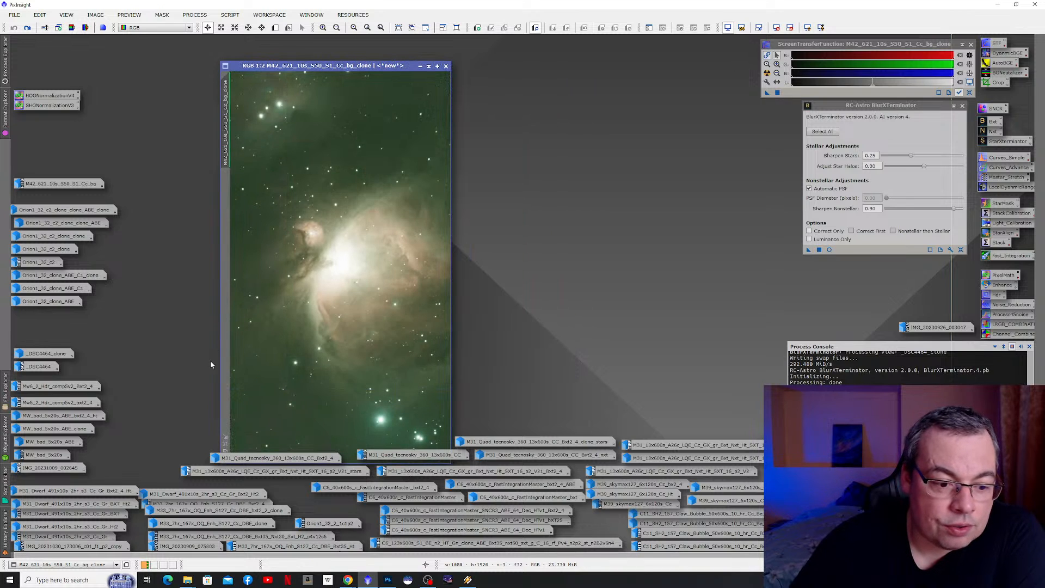
left_click(225, 445)
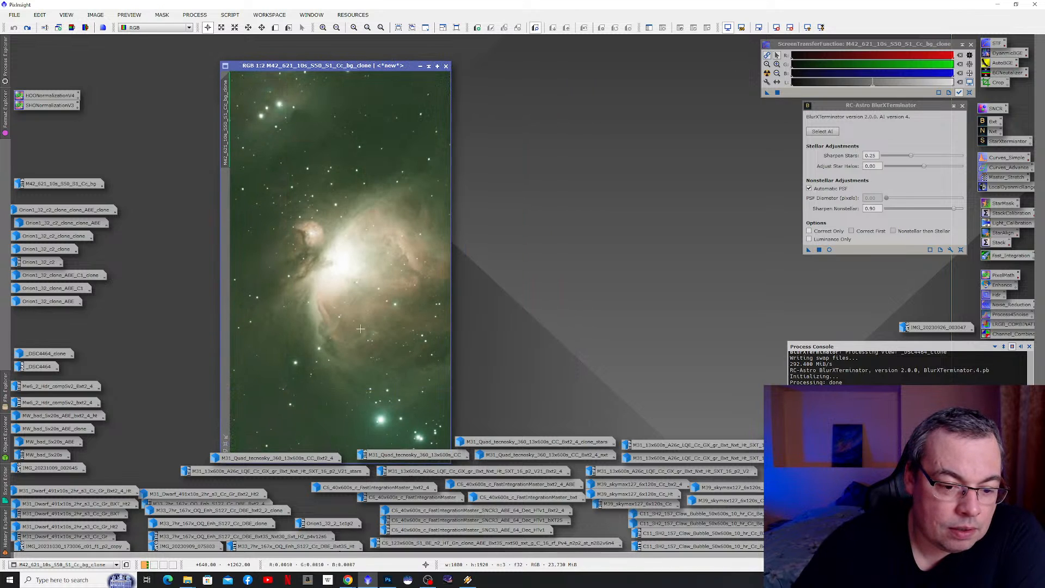
- Inspect the unprocessed M42 image's nebula and stars at 1:1, and redo its BlurXTerminator processing for comparison
scroll(349, 294, "down", 3)
scroll(349, 293, "up", 3)
scroll(342, 270, "up", 1)
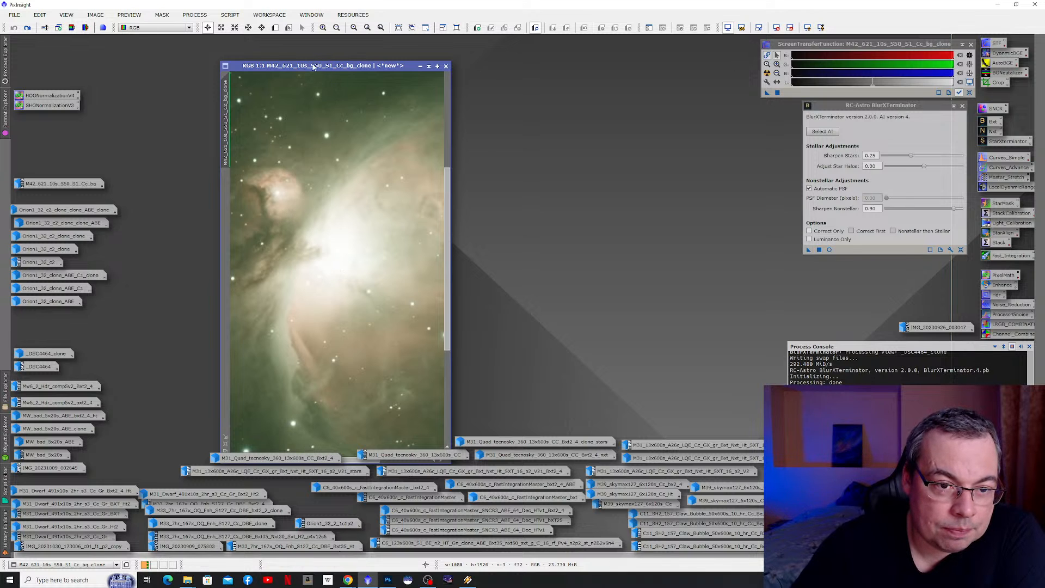
left_click_drag(313, 65, 278, 48)
left_click_drag(284, 442, 260, 442)
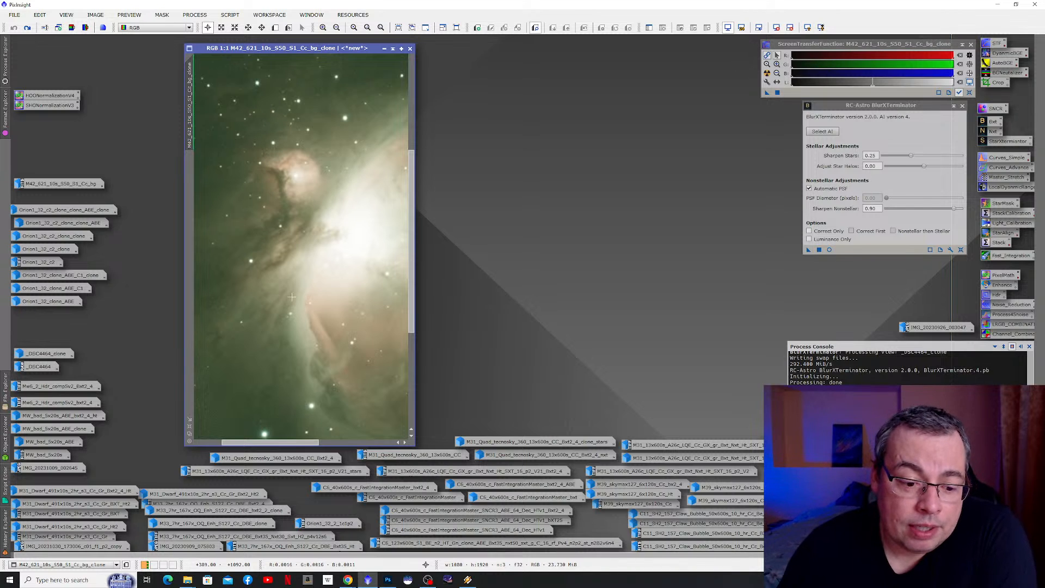
left_click_drag(409, 321, 394, 416)
left_click_drag(323, 446, 394, 453)
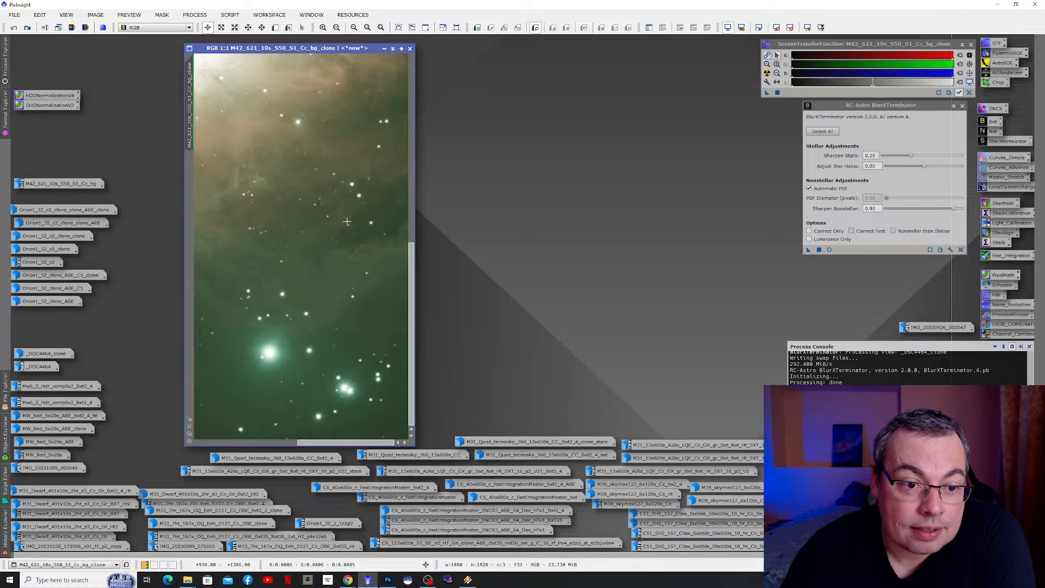
scroll(346, 220, "down", 2)
scroll(314, 233, "up", 2)
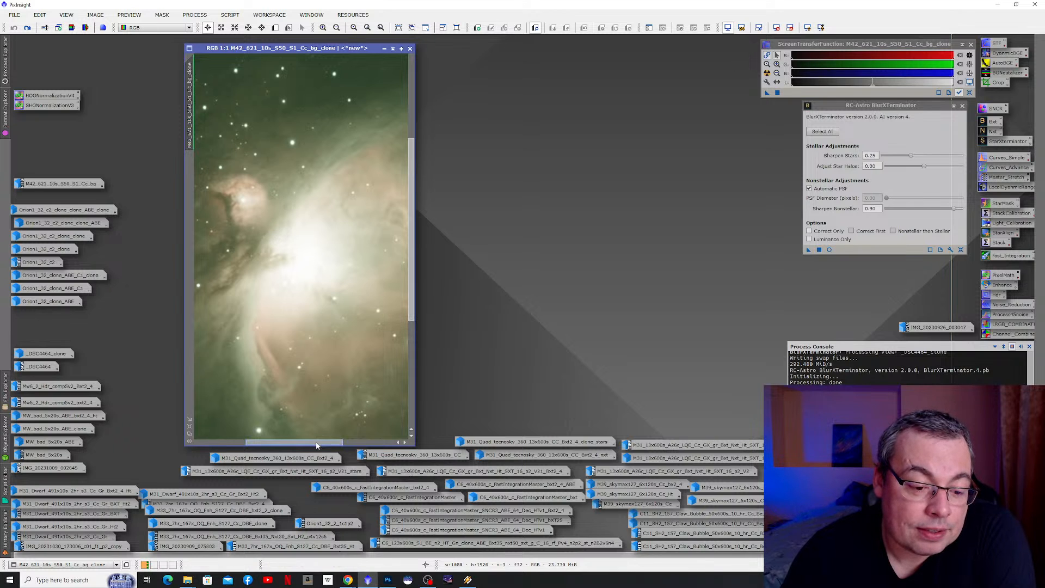
scroll(305, 370, "left", 3)
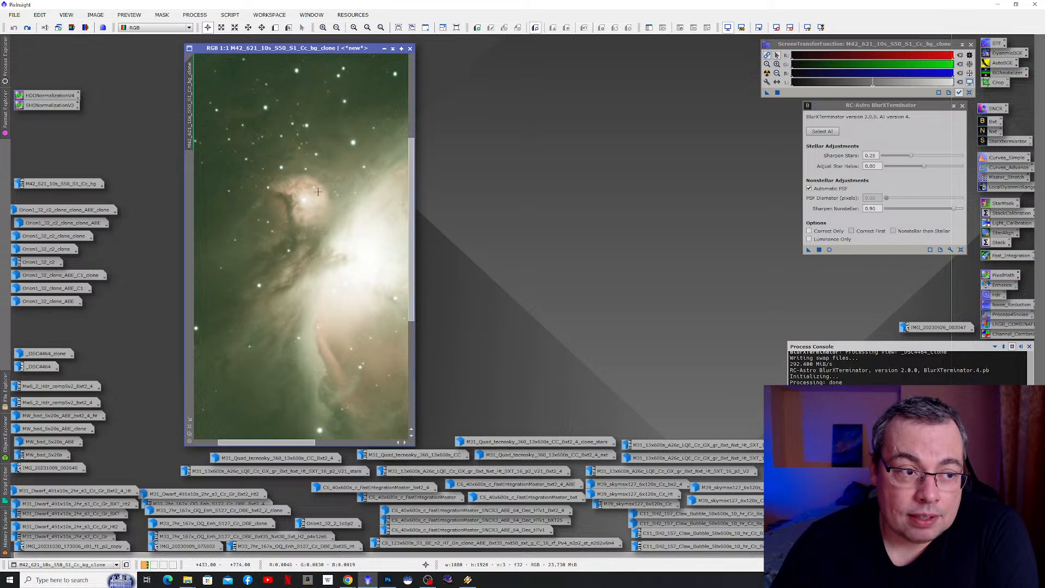
left_click(28, 28)
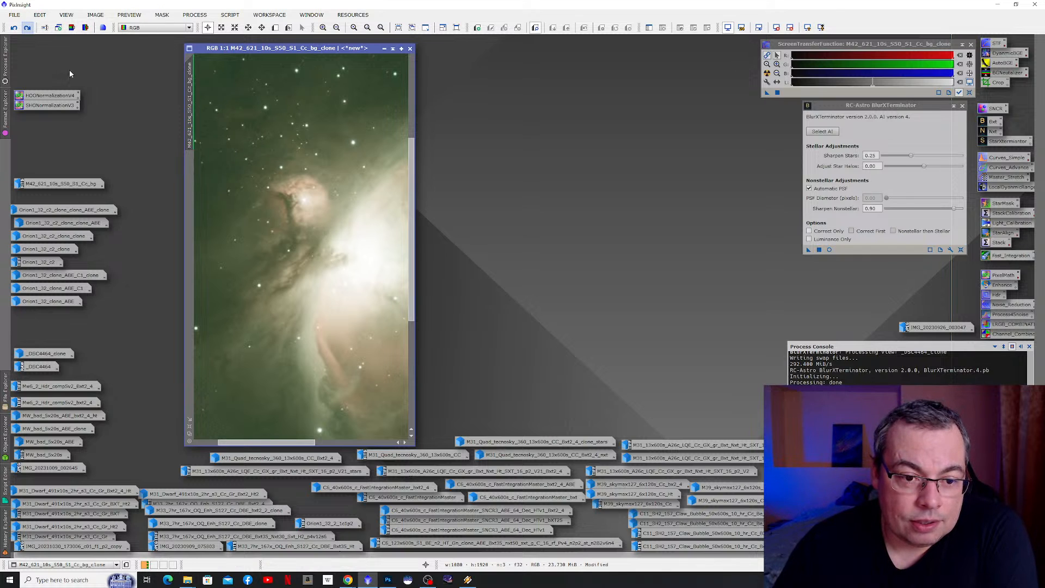
- Examine the small round nebula beside M42's core at up to 3:1, undoing and redoing BlurXTerminator for comparison
scroll(272, 200, "up", 1)
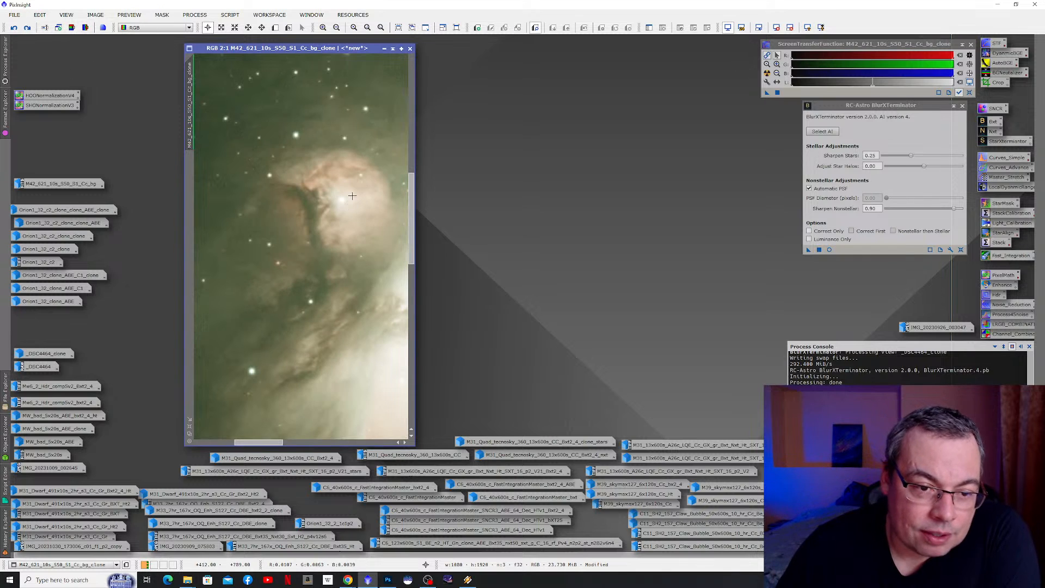
scroll(370, 188, "up", 1)
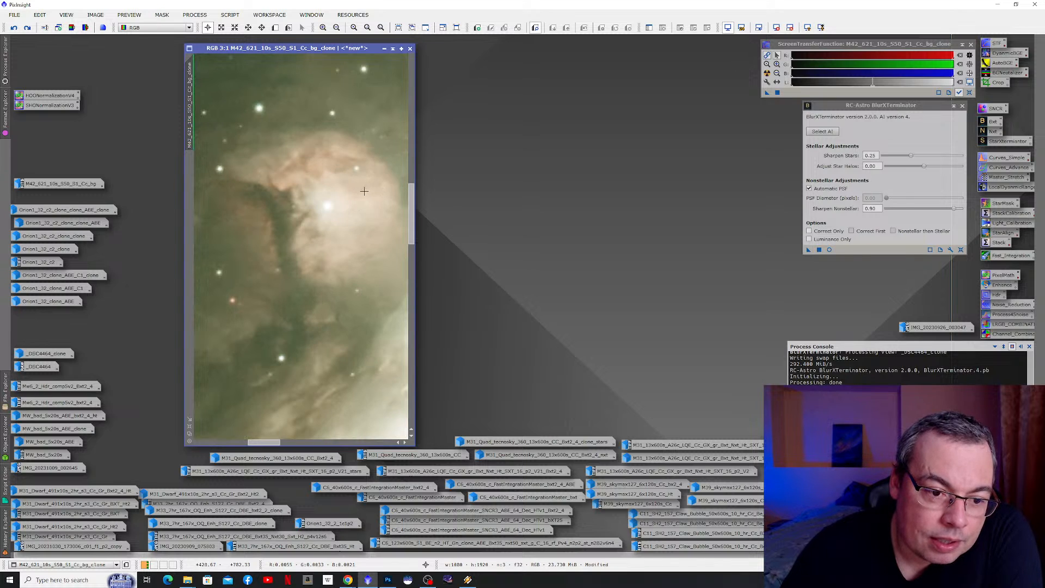
left_click(13, 28)
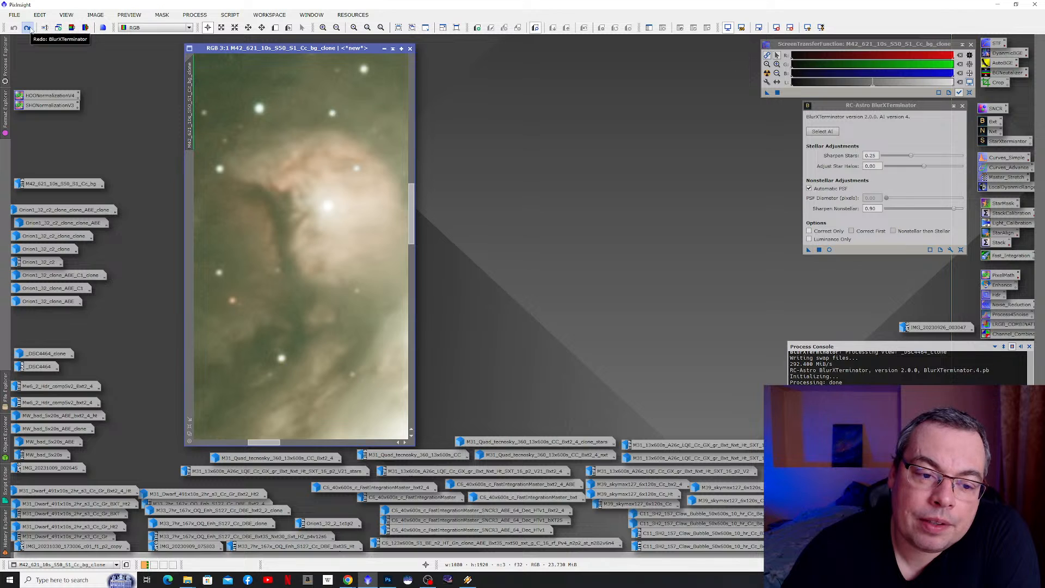
left_click(28, 28)
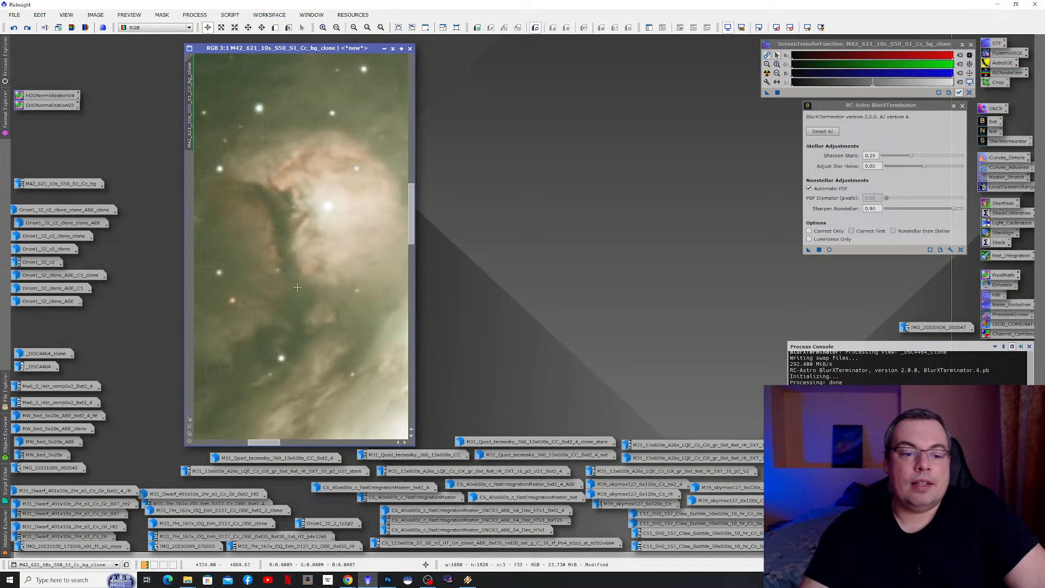
- Compare the whole M42 image at 1:2 without and with BlurXTerminator by undoing and redoing the process
scroll(317, 280, "down", 2)
scroll(349, 314, "down", 1)
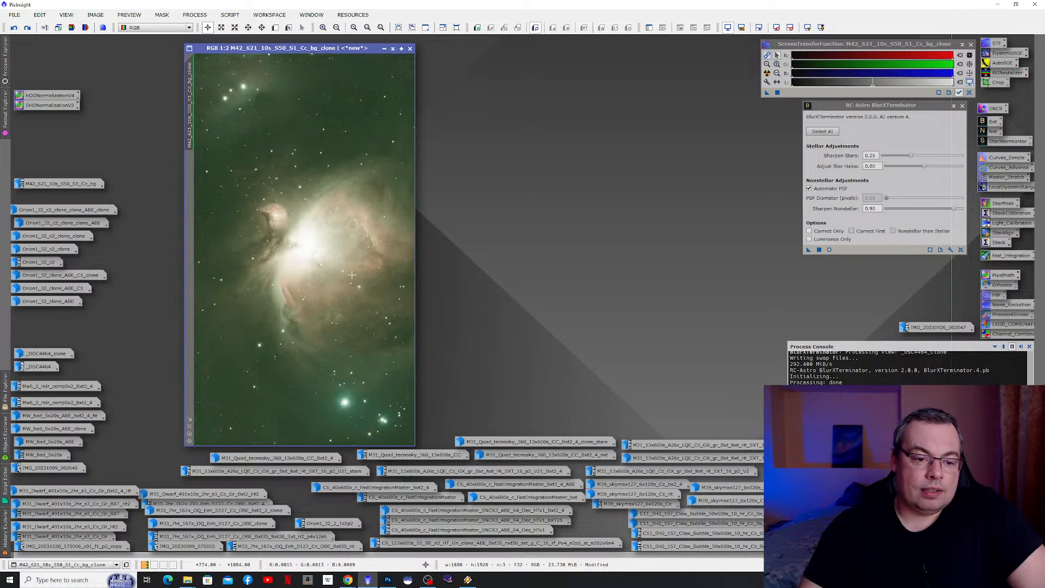
left_click(14, 29)
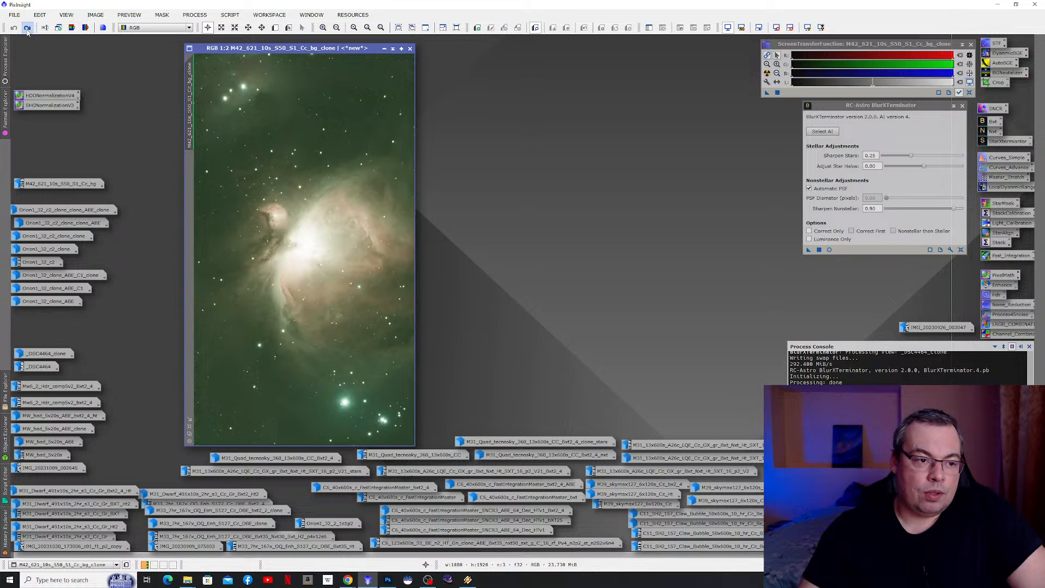
left_click(28, 28)
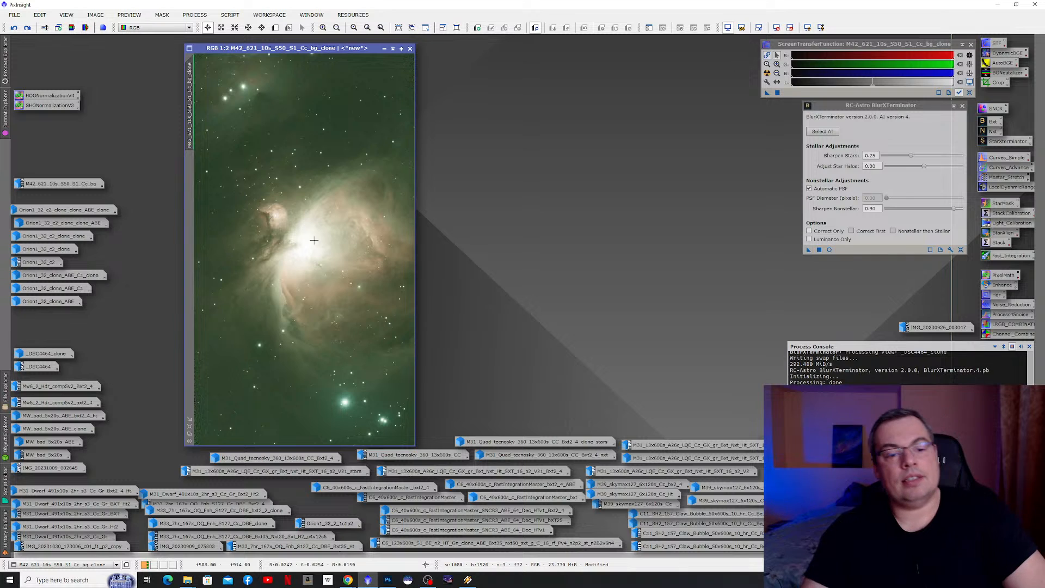
- Inspect M42's core at 2:1, redo the image's remaining undone change, and minimize the image
scroll(306, 243, "up", 2)
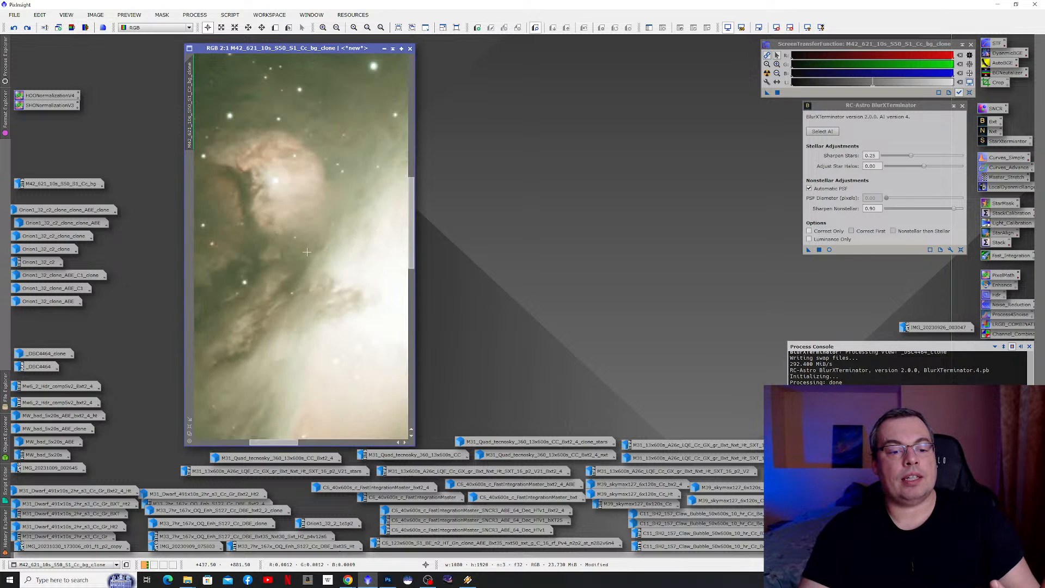
scroll(341, 282, "down", 1)
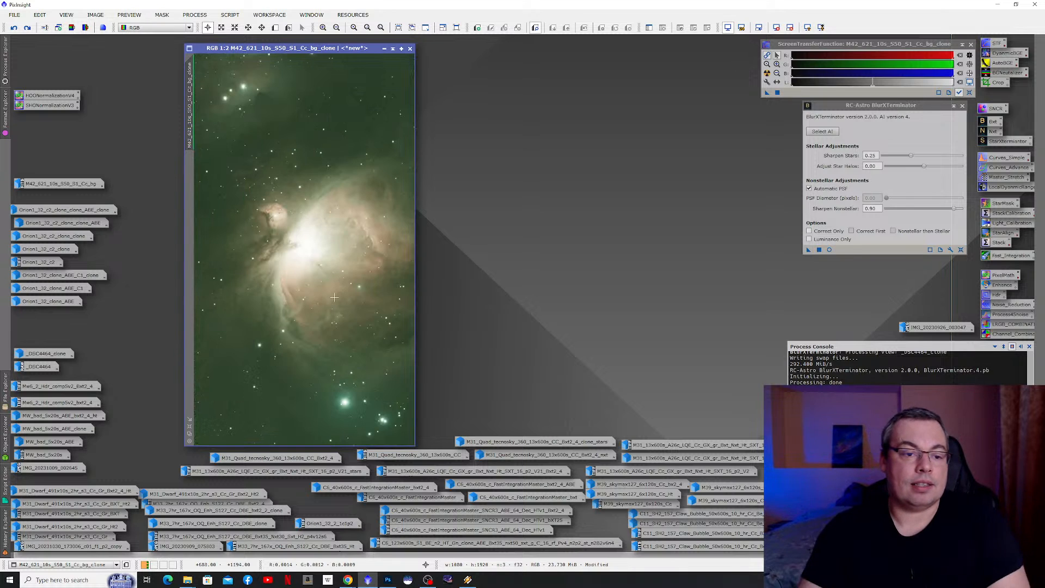
left_click(27, 29)
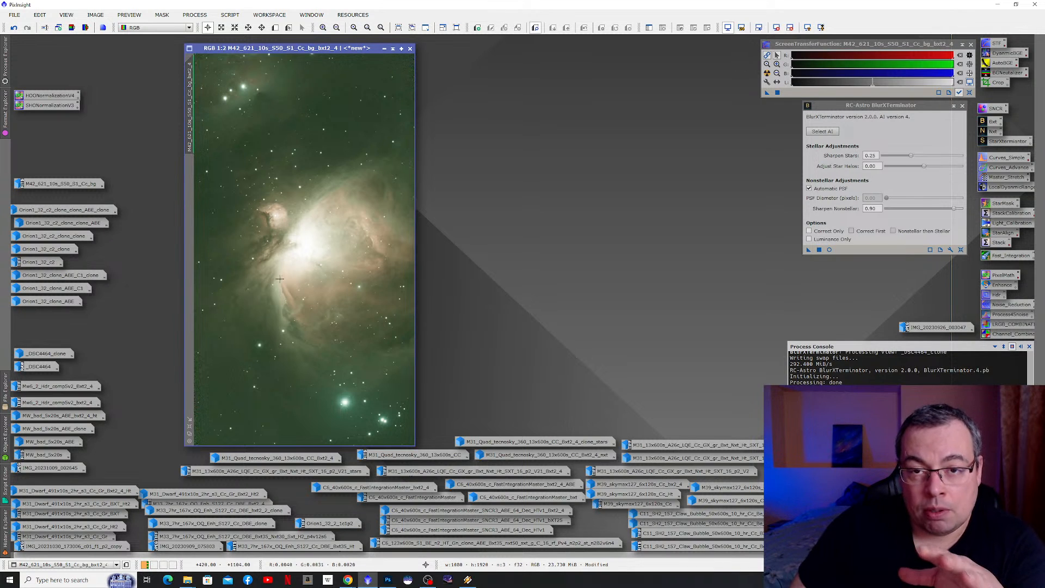
left_click(384, 49)
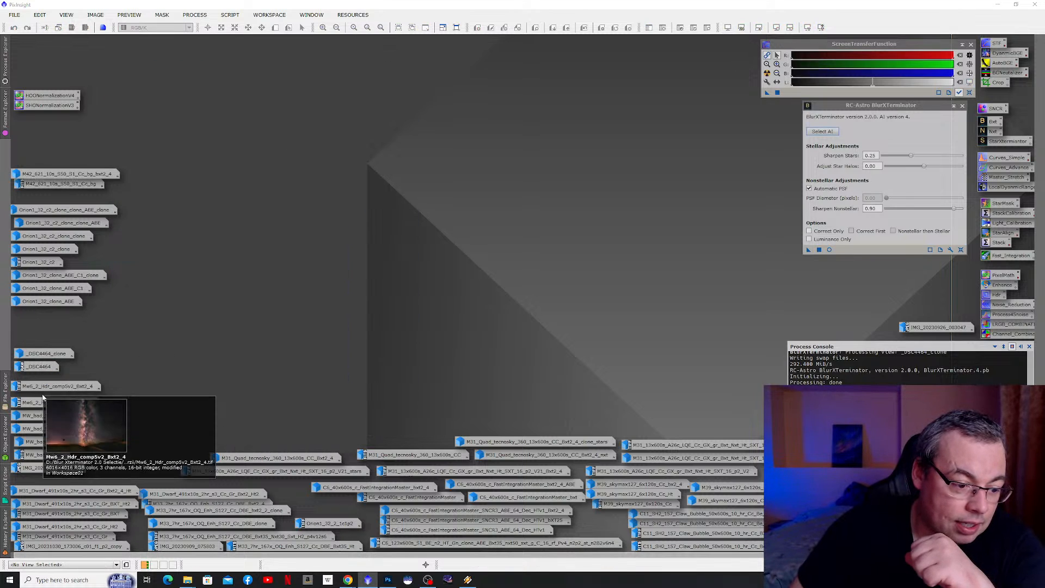
- Find and restore the M31_Dwarf_491x10s_2hr_s3_Cc_Gr_Bxt2_4_Ht image, and move its window clear of the minimized images
mouse_move(41, 433)
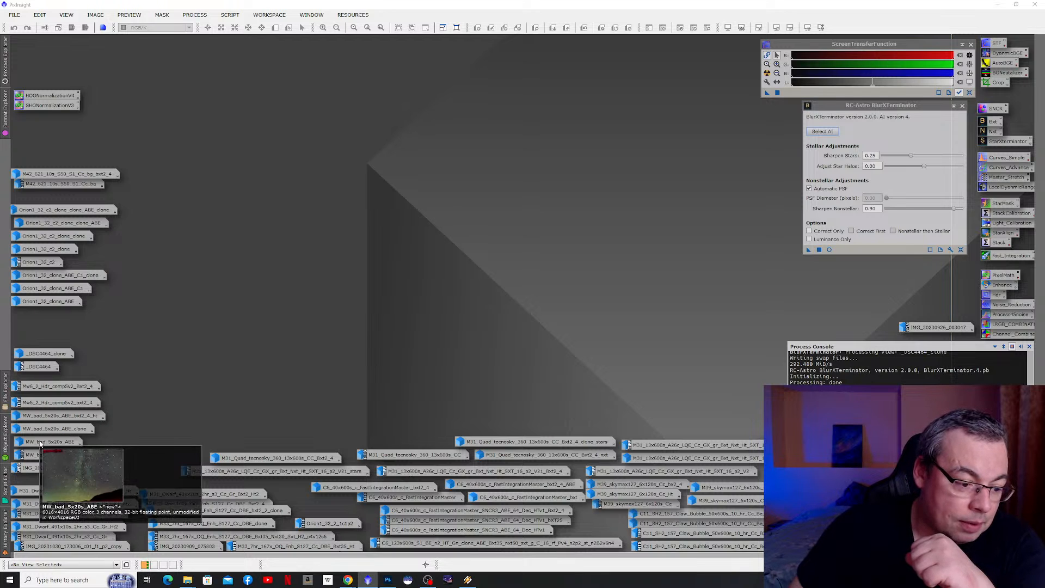
mouse_move(41, 459)
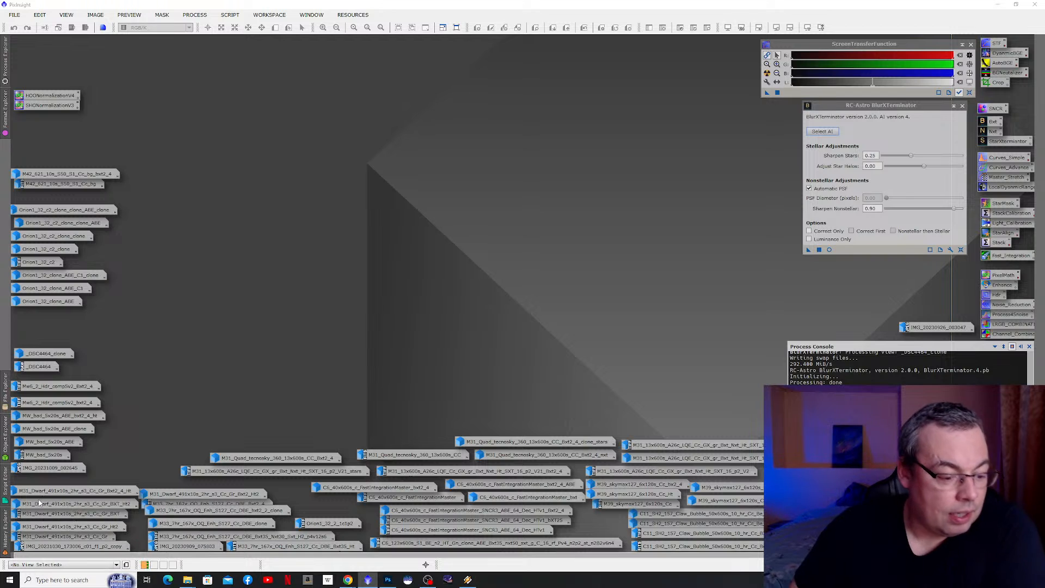
mouse_move(74, 501)
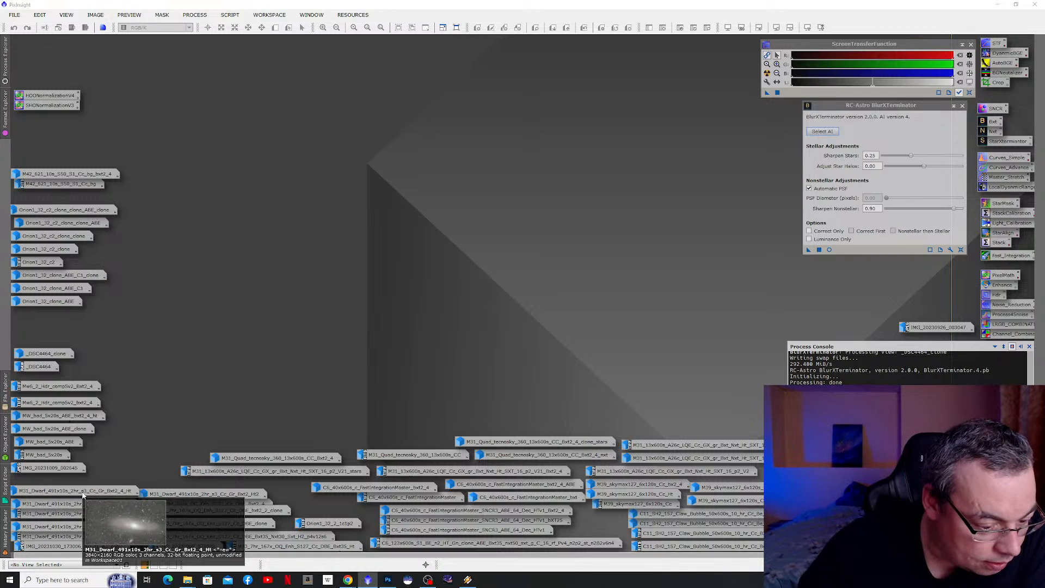
mouse_move(110, 504)
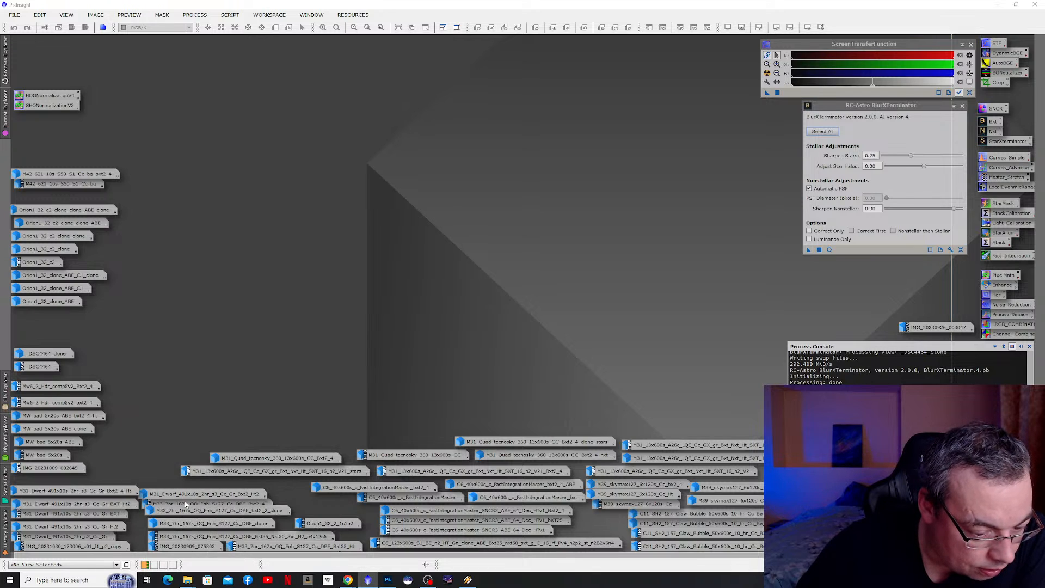
mouse_move(206, 505)
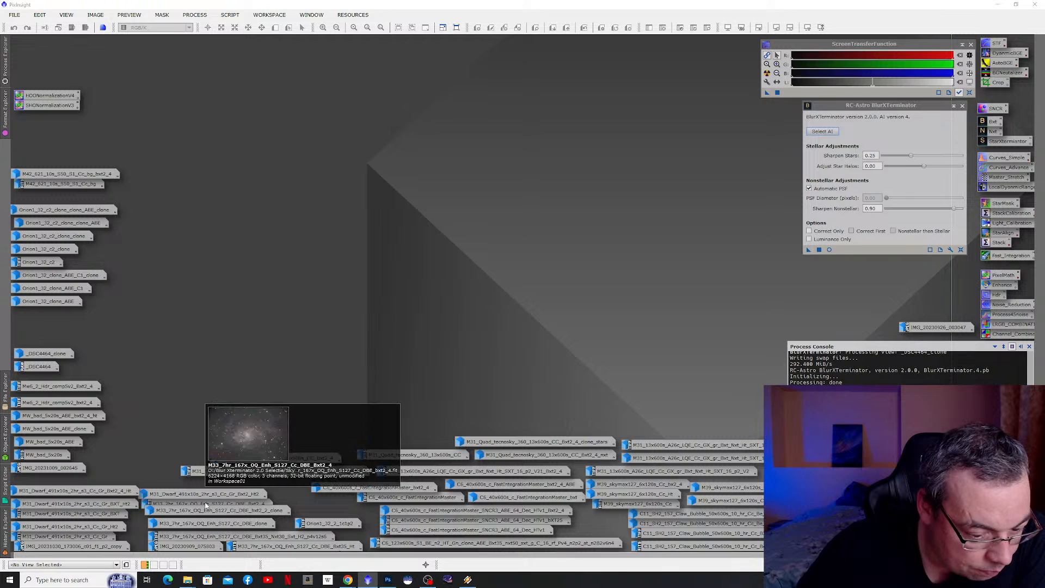
double_click(126, 493)
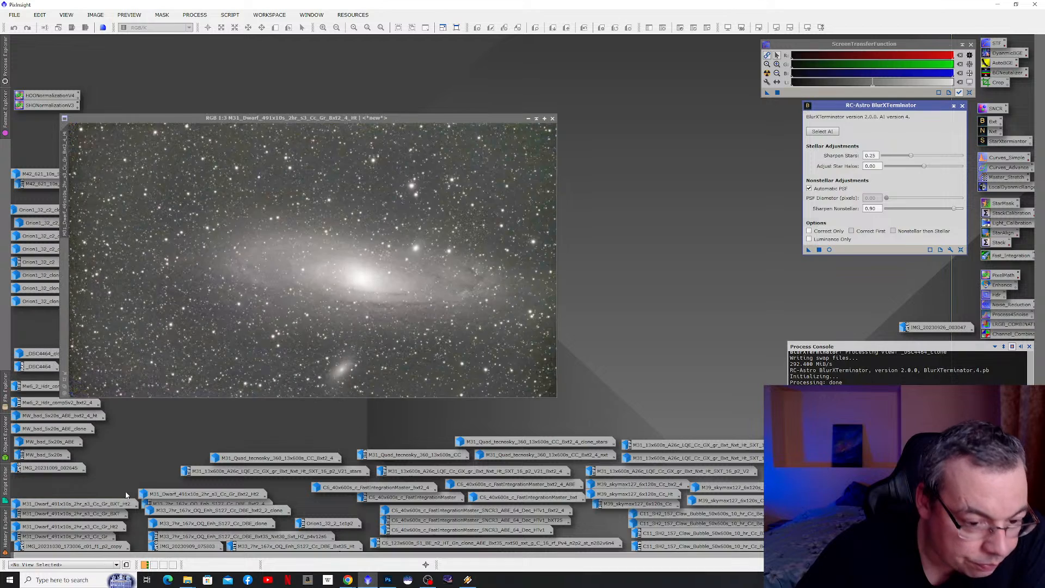
left_click_drag(357, 93, 431, 86)
scroll(497, 265, "up", 1)
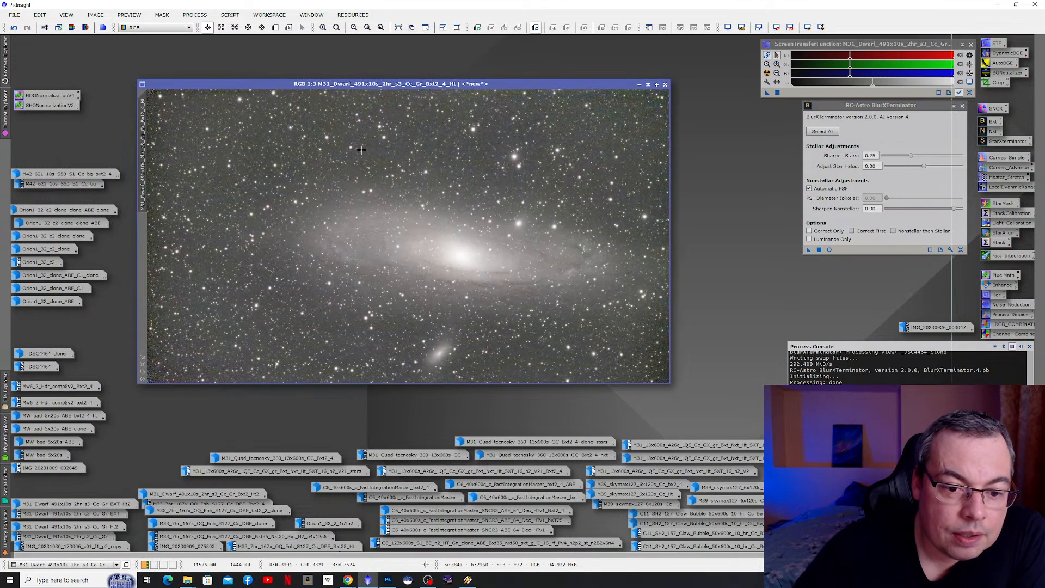
- Undo the M31 image's last change, auto-stretch its display, and view the galaxy core at 1:1
left_click(13, 28)
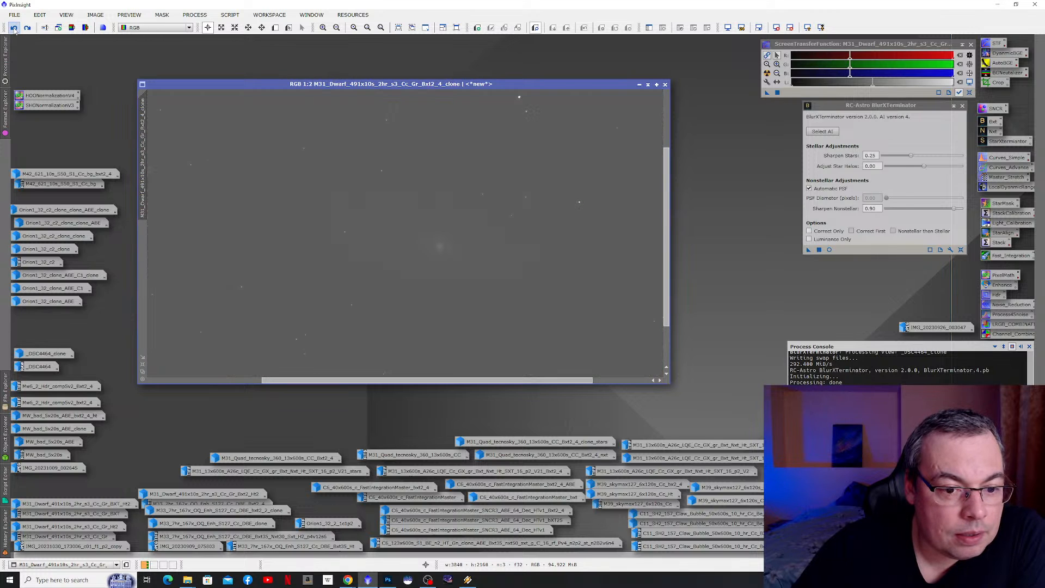
left_click(767, 73)
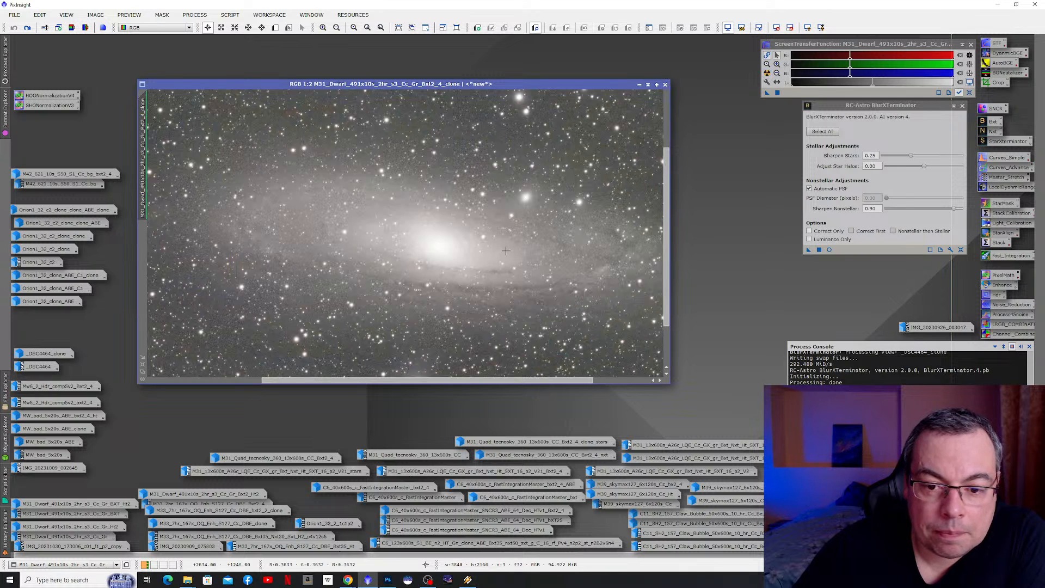
scroll(505, 250, "up", 1)
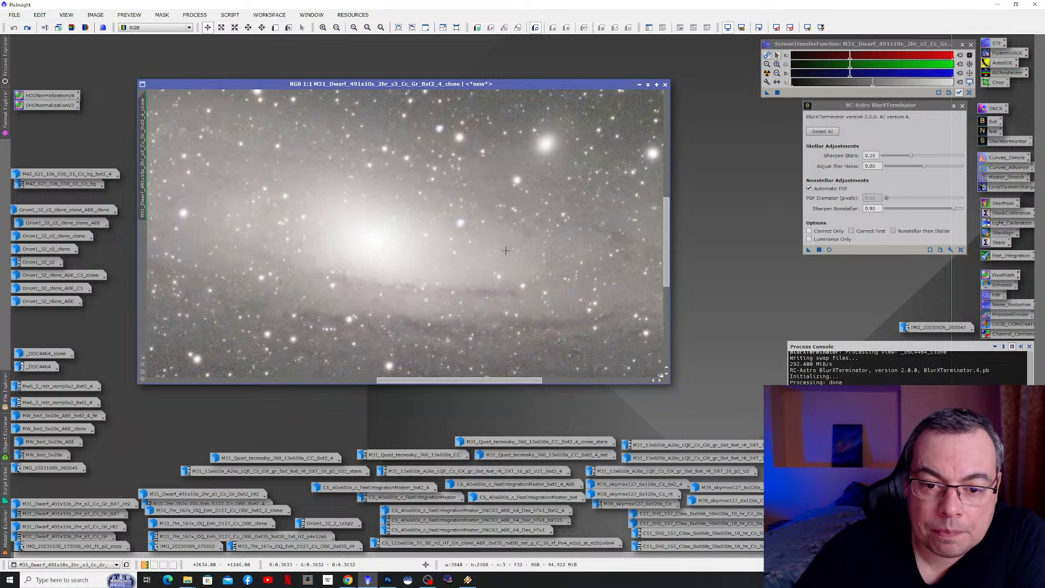
- Compare the M31 core by undoing and redoing its processing, and turn off the screen stretch on the redone _Ht version
left_click(28, 28)
left_click(14, 27)
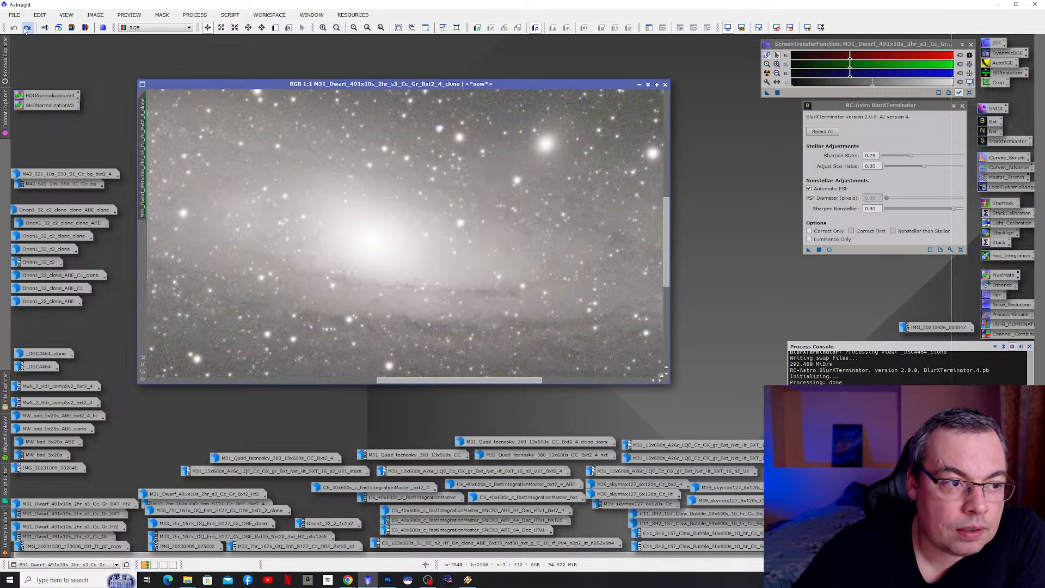
left_click(27, 28)
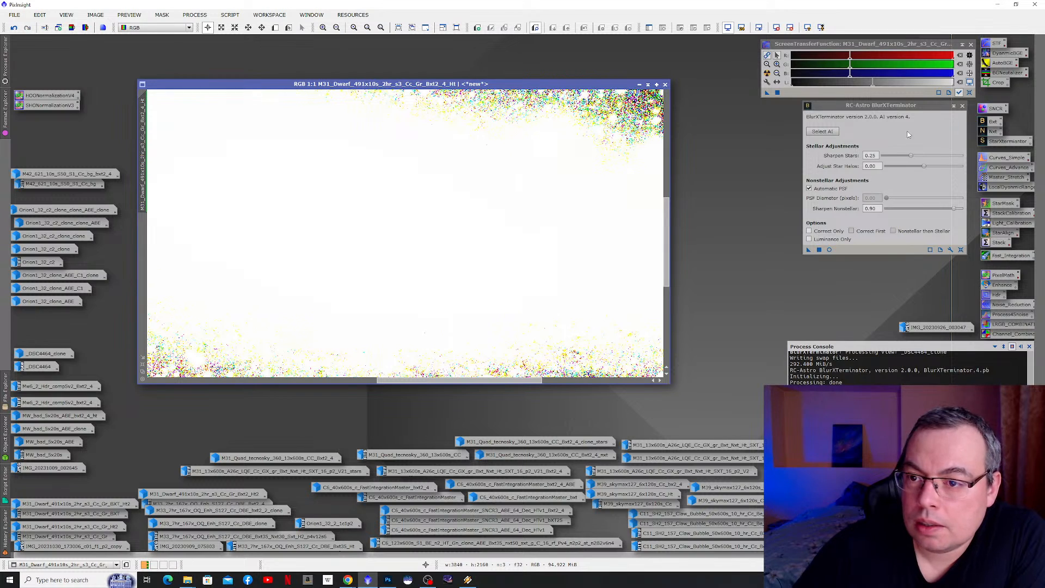
left_click(970, 83)
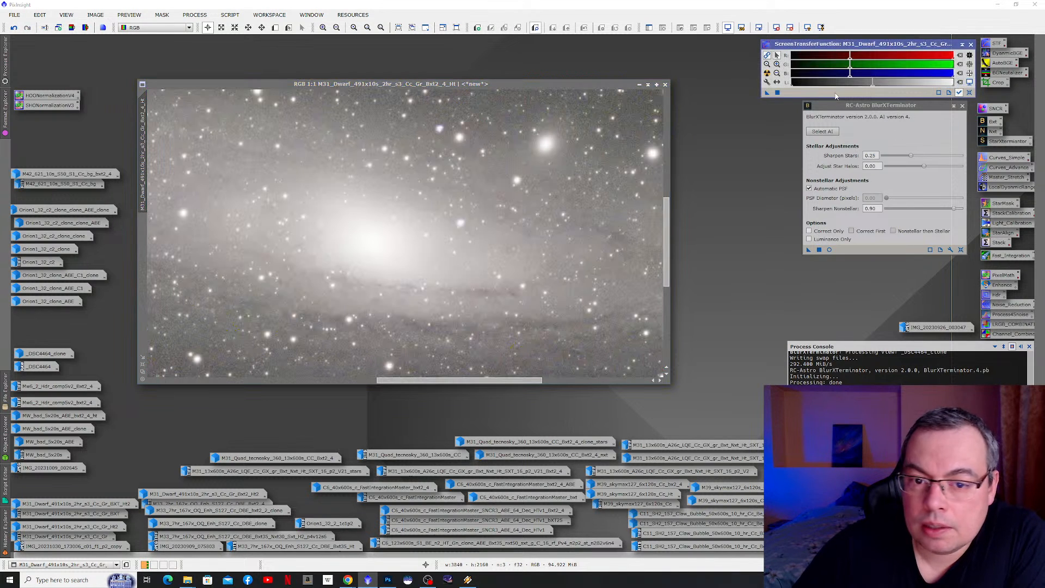
- Undo the M31 image's recent changes and redo them once more for comparison, and minimize the image
left_click(14, 27)
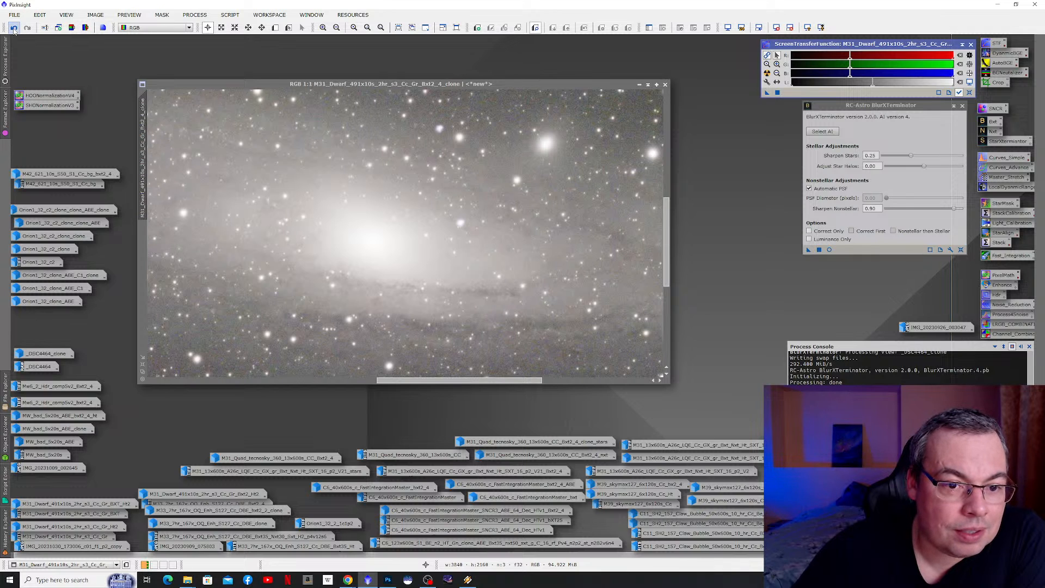
left_click(13, 28)
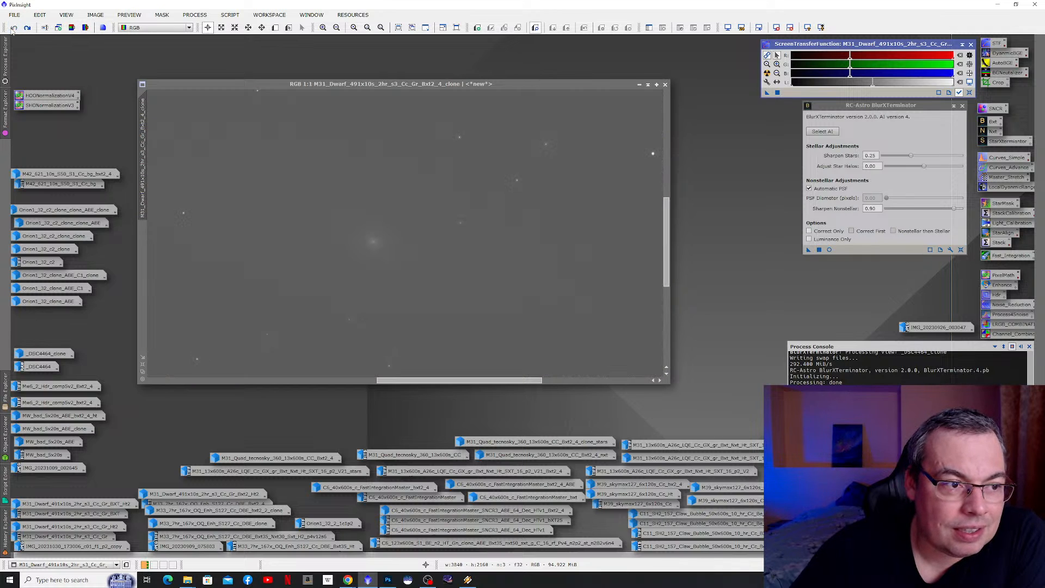
left_click(27, 28)
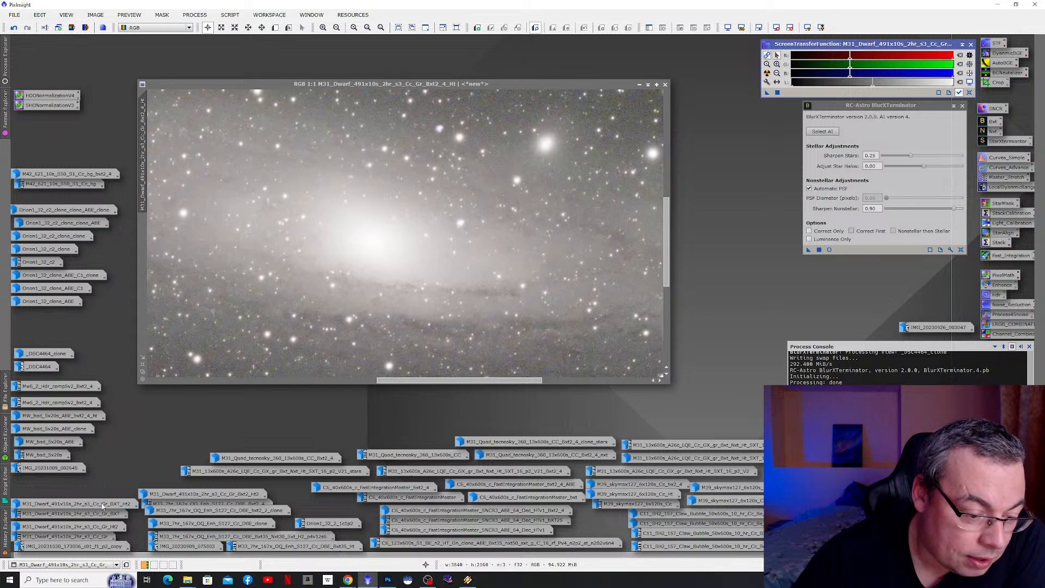
left_click(648, 84)
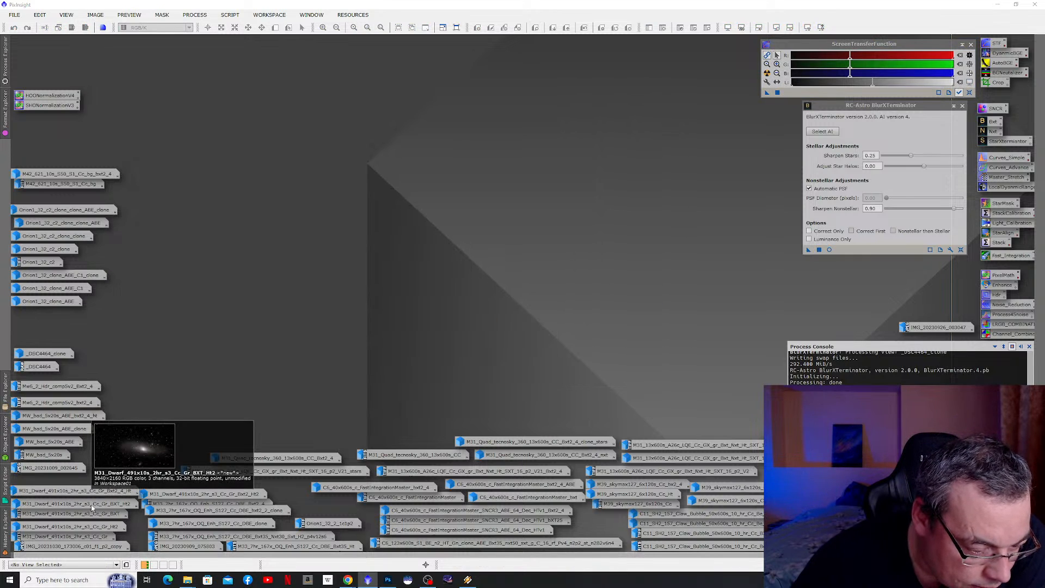
- Restore the M31_Dwarf_491x10s_2hr_s3_Cc_Gr_BXT_Ht2 image, reposition its window, and inspect the stars near M31's edge at 1:1 and 2:1
mouse_move(106, 528)
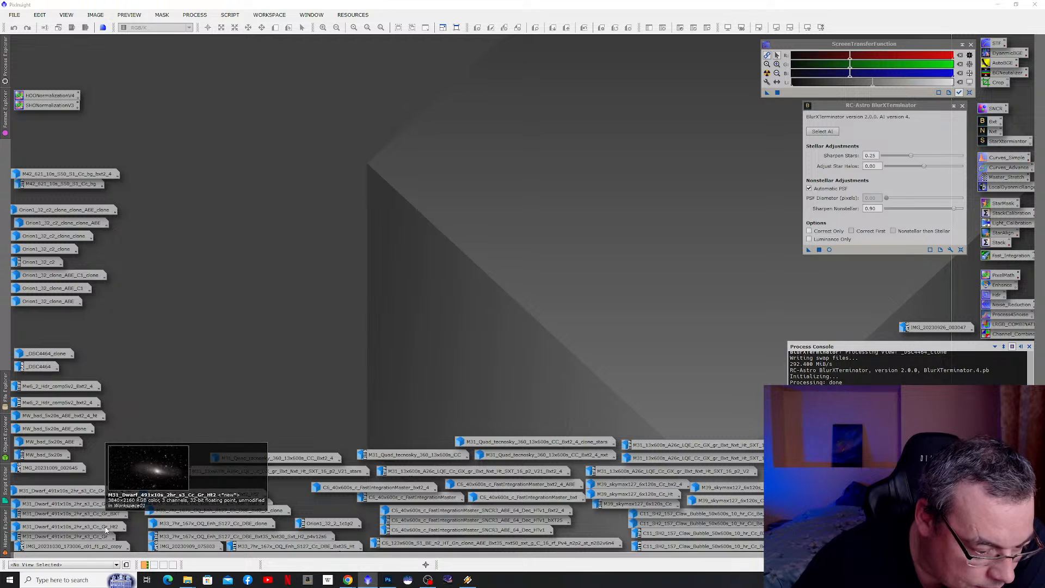
mouse_move(122, 508)
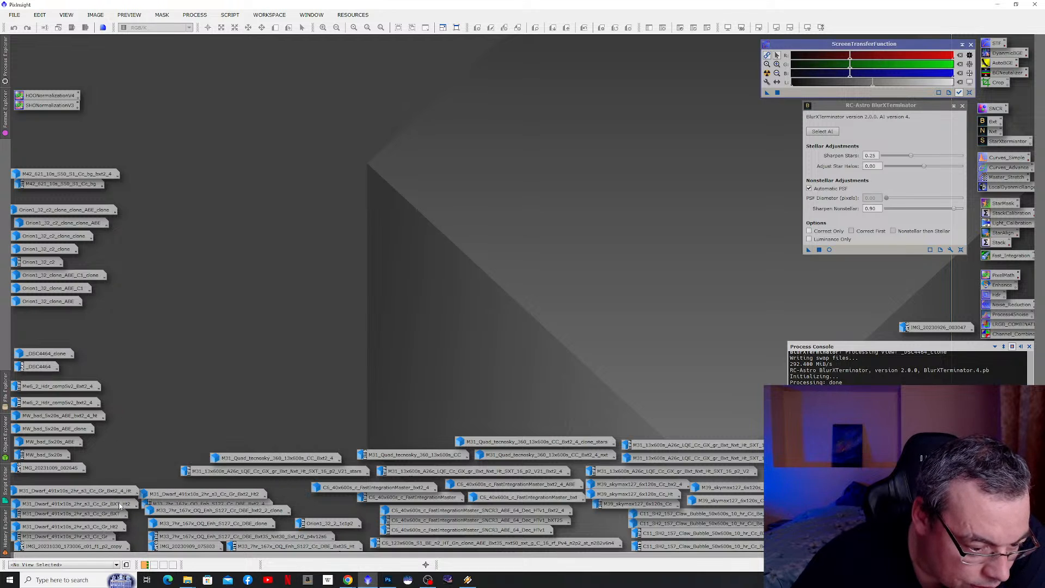
double_click(122, 508)
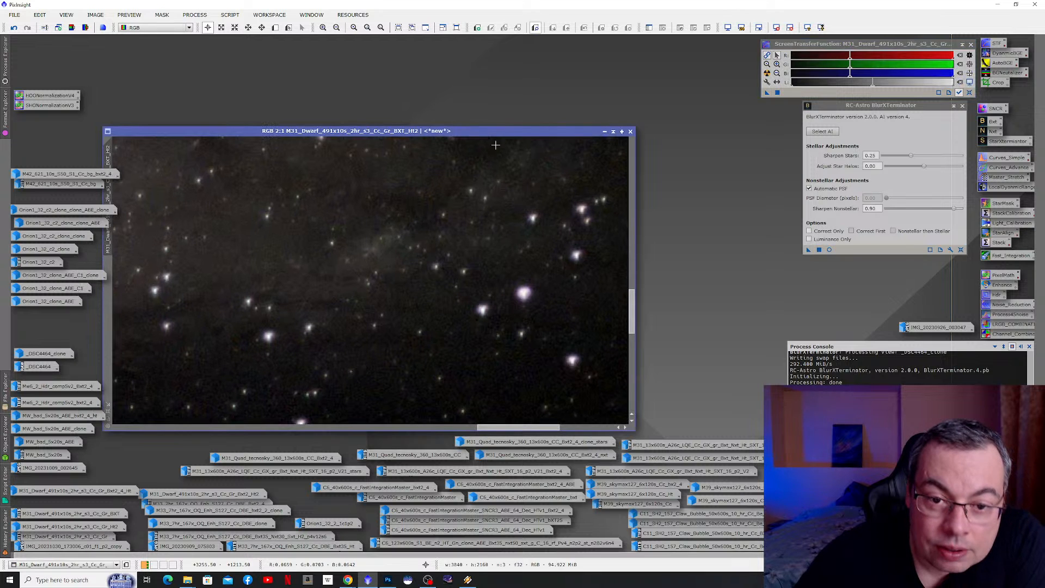
left_click_drag(470, 134, 487, 77)
scroll(566, 230, "down", 2)
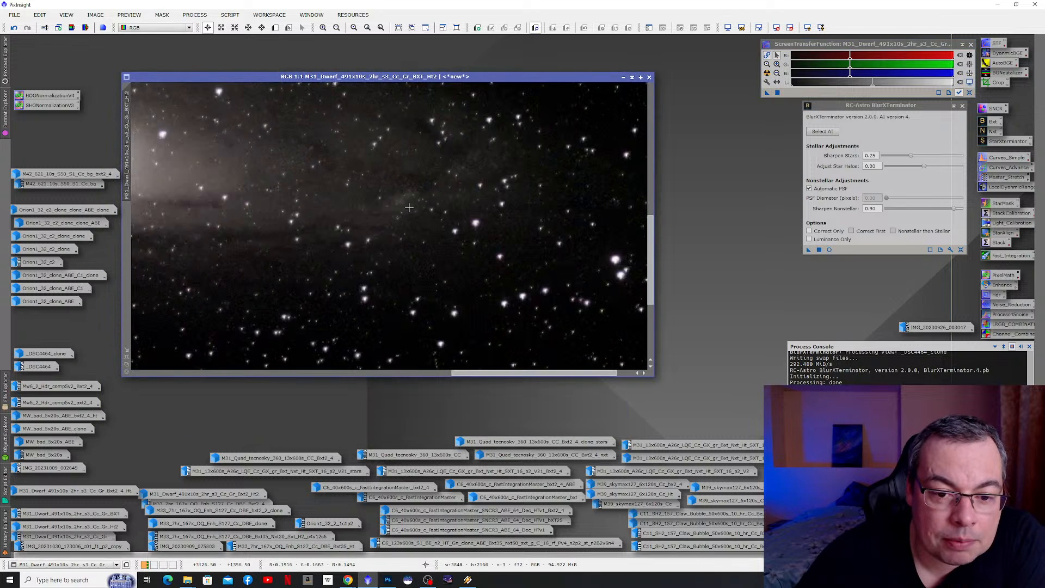
scroll(567, 230, "up", 1)
scroll(586, 211, "up", 1)
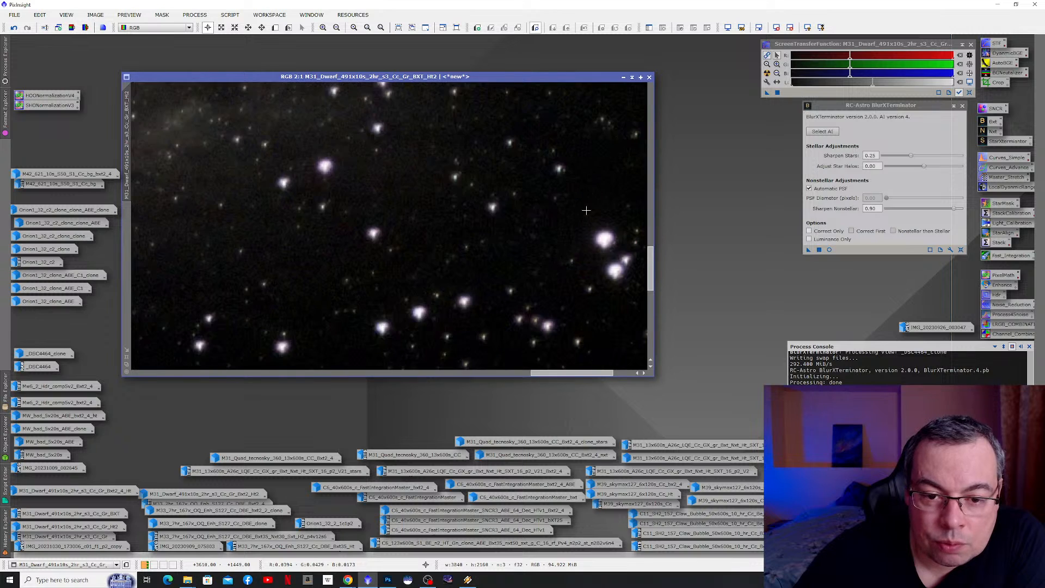
scroll(586, 210, "up", 1)
scroll(511, 230, "down", 1)
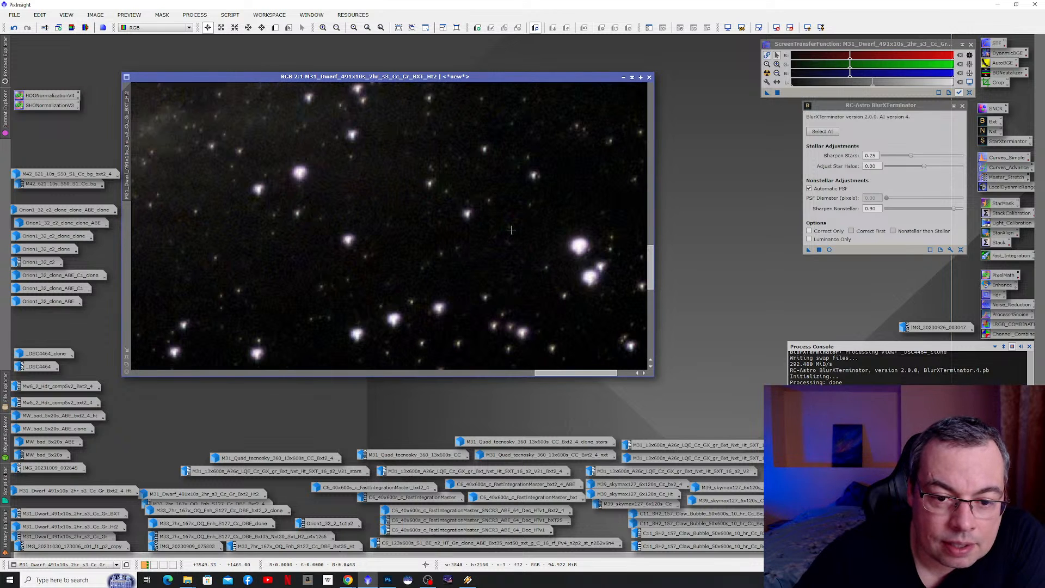
scroll(512, 231, "down", 1)
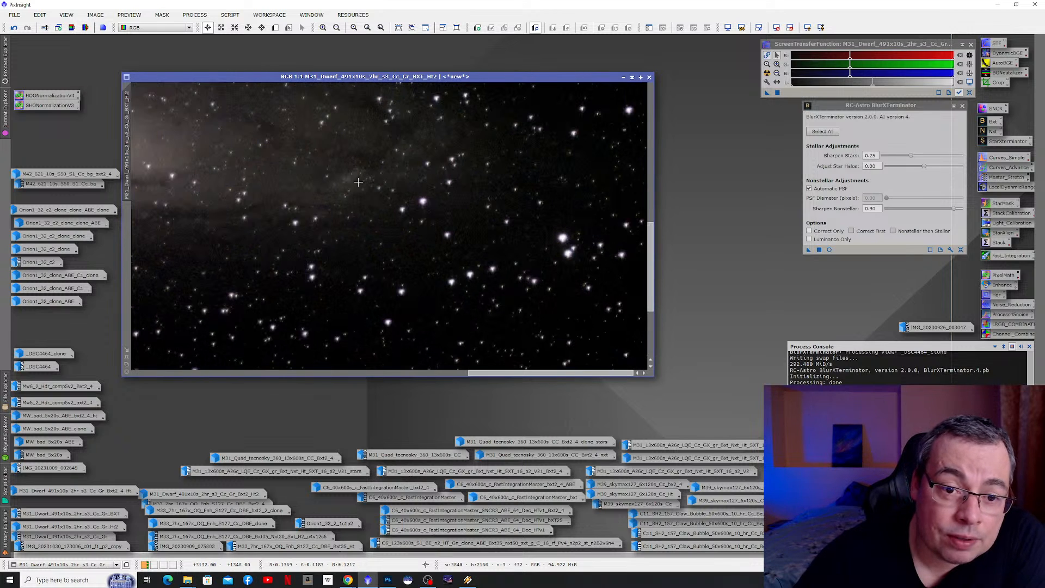
- Restore the M31_Dwarf_491x10s_2hr_s3_Cc_Gr_Ht2 image, align it over the BXT_Ht2 window, compare their stars at 2:1, and minimize it
scroll(580, 236, "up", 1)
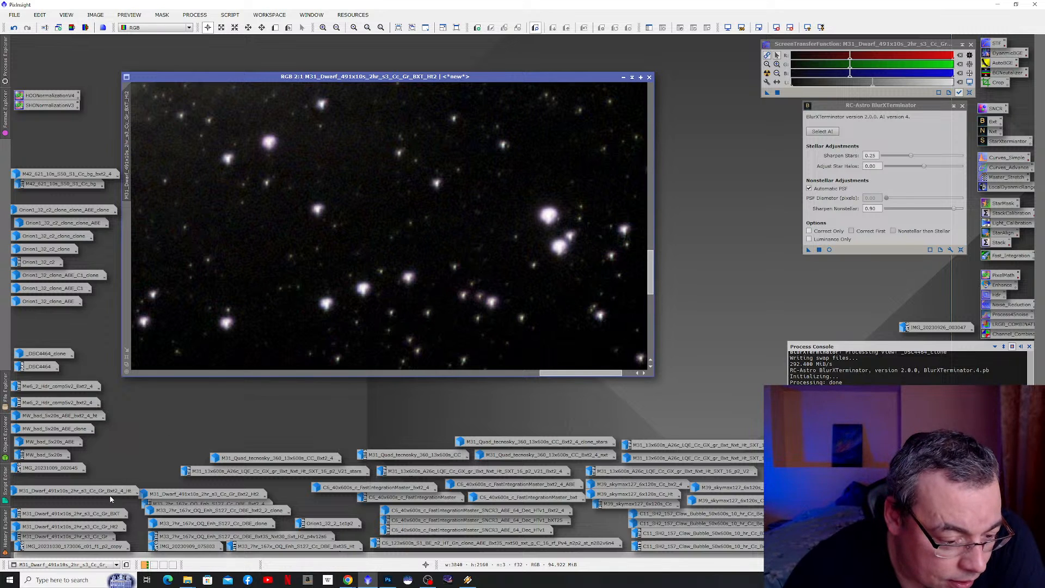
mouse_move(104, 525)
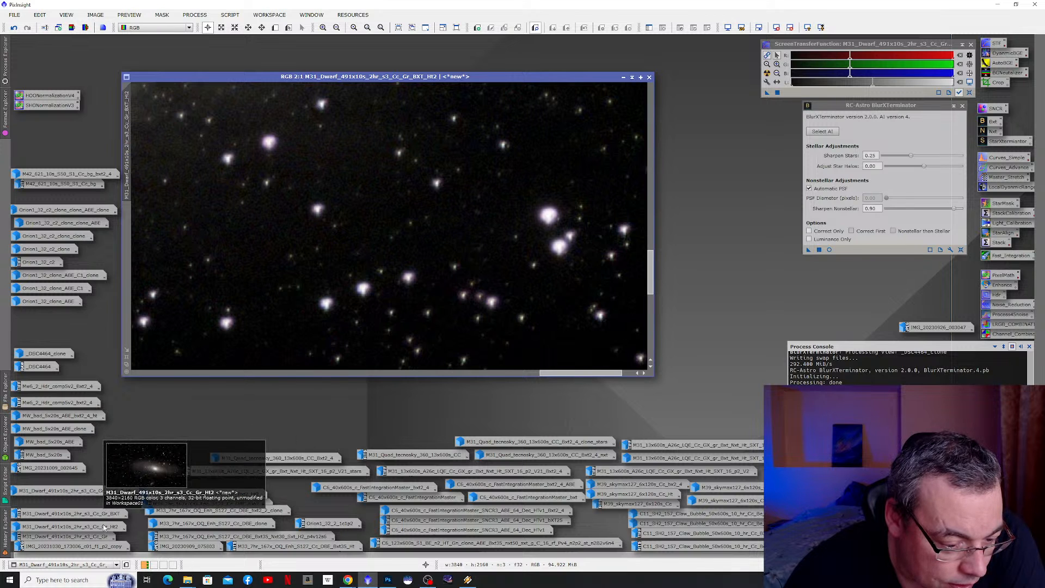
double_click(104, 525)
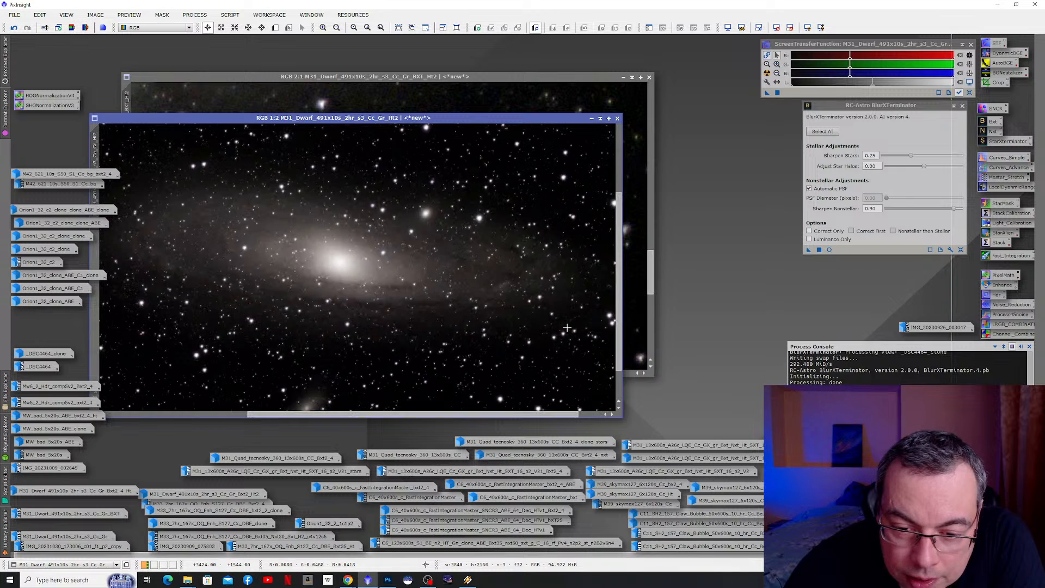
scroll(567, 327, "up", 2)
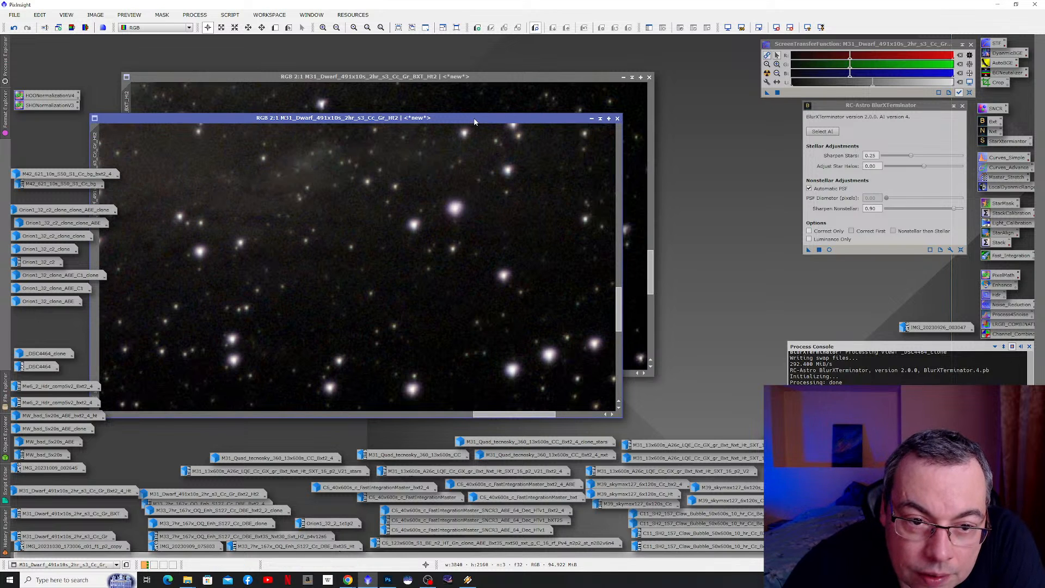
left_click_drag(475, 122, 494, 81)
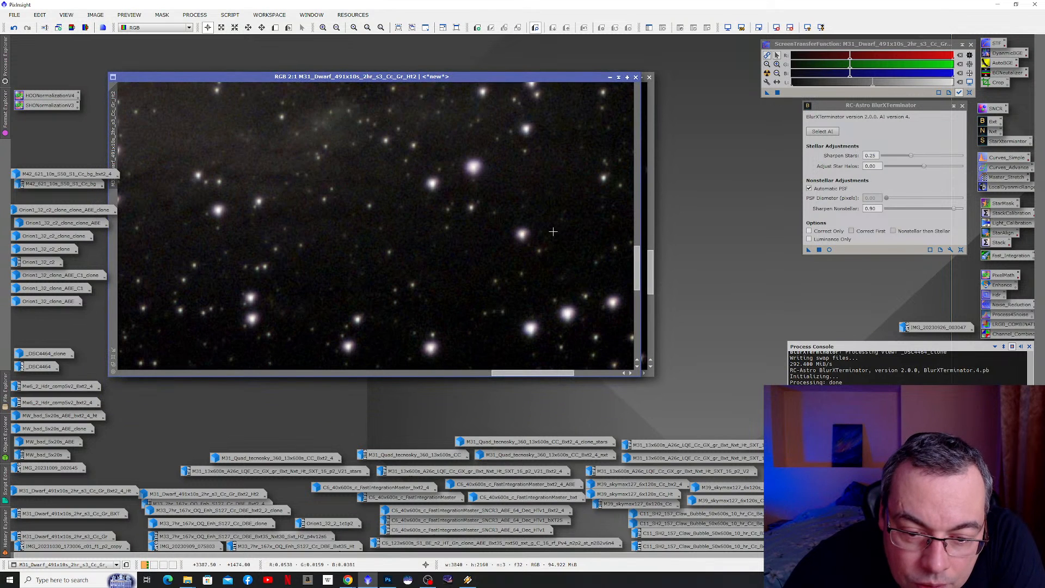
left_click(610, 77)
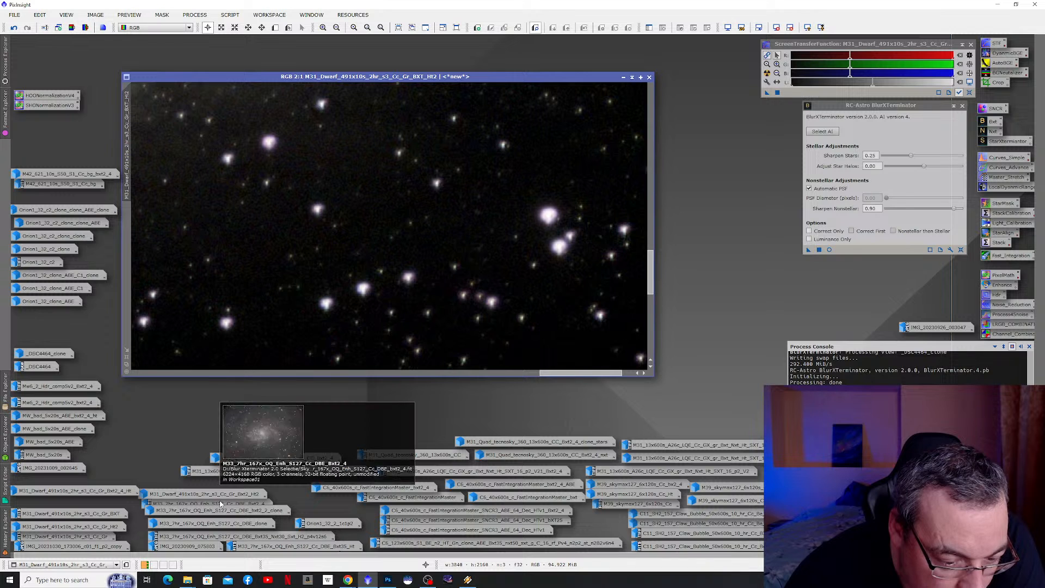
- Restore the M31_Dwarf_491x10s_2hr_s3_Cc_Gr_Bxt2_Ht2 image, align it exactly over the BXT_Ht2 window, inspect its stars at 2:1, and minimize it
mouse_move(223, 500)
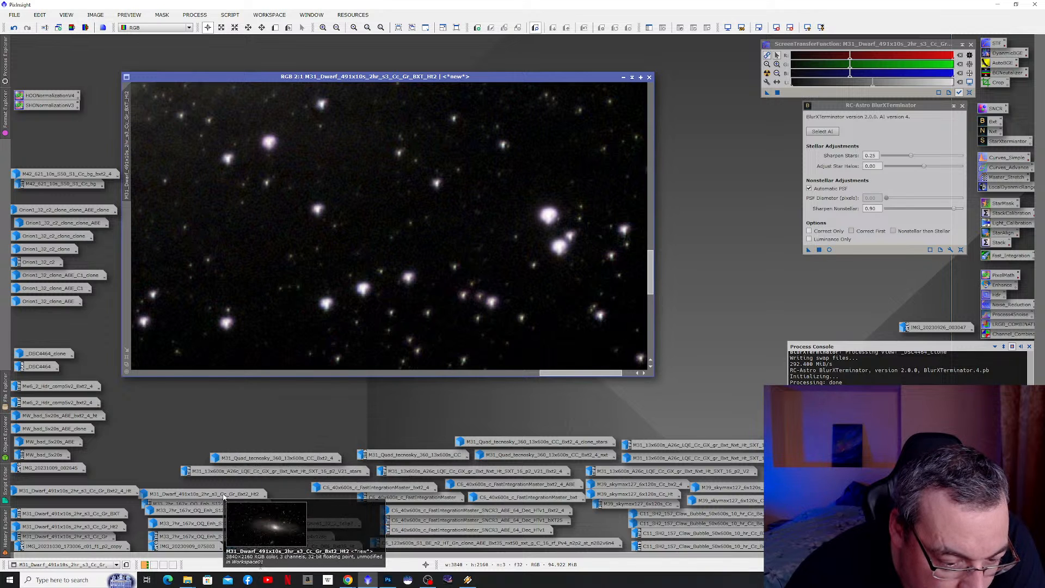
double_click(223, 495)
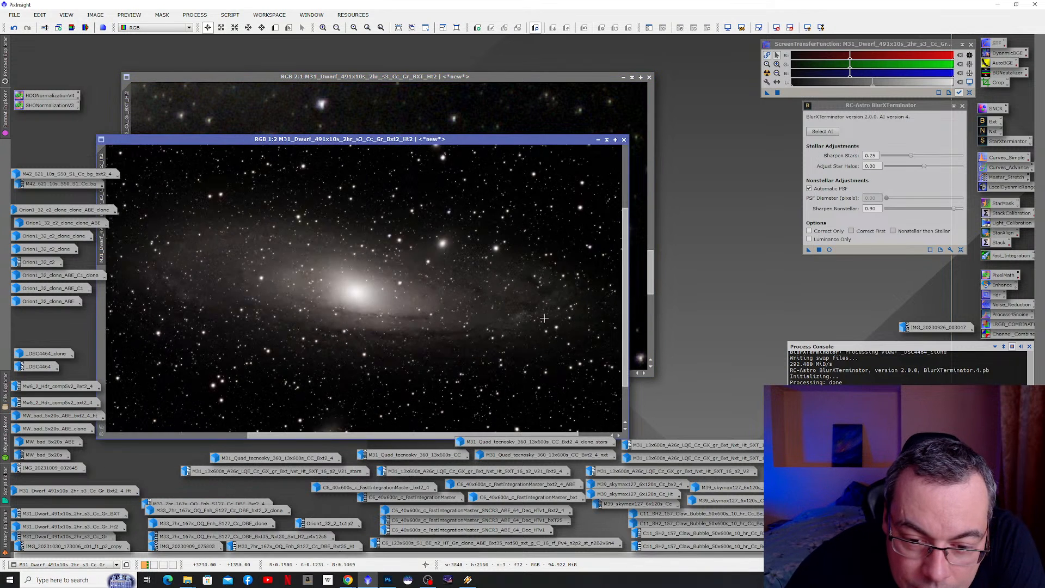
scroll(544, 318, "up", 2)
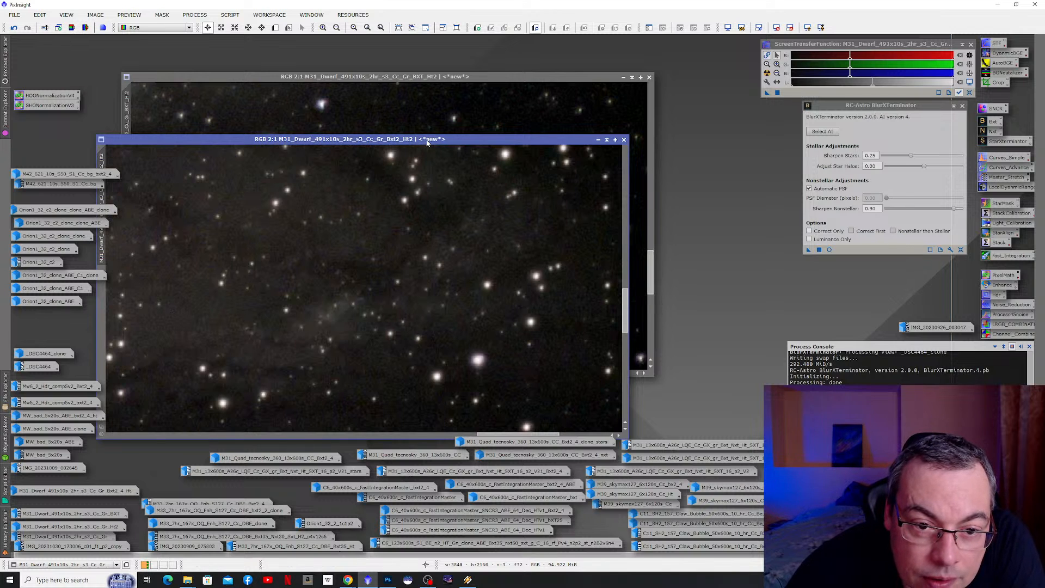
left_click_drag(429, 140, 433, 108)
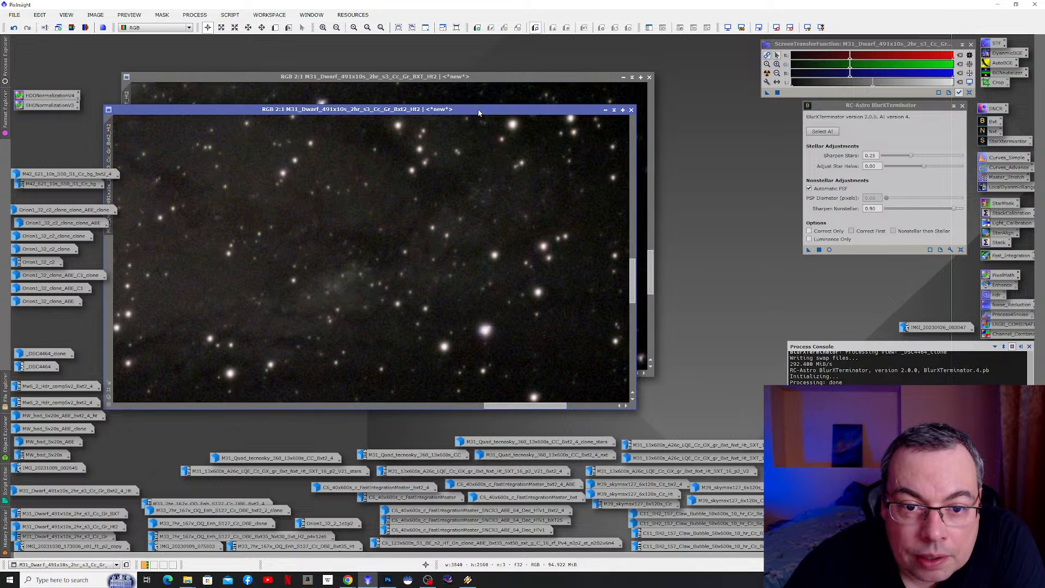
left_click_drag(478, 109, 507, 81)
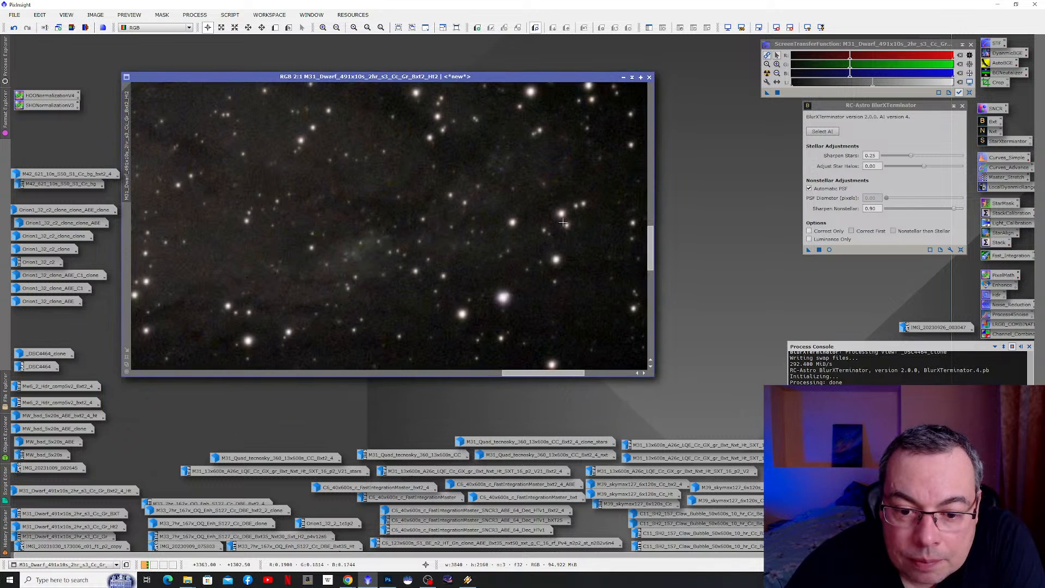
left_click(623, 77)
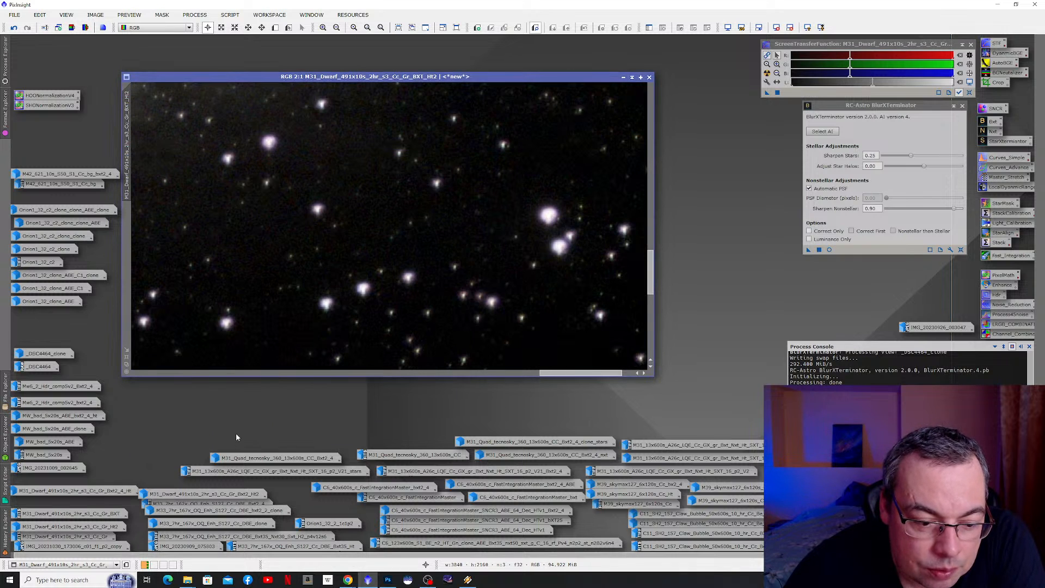
- Reopen the Bxt2_Ht2 version of M31 and examine the whole galaxy and the stars near the image edges at several magnifications
double_click(231, 493)
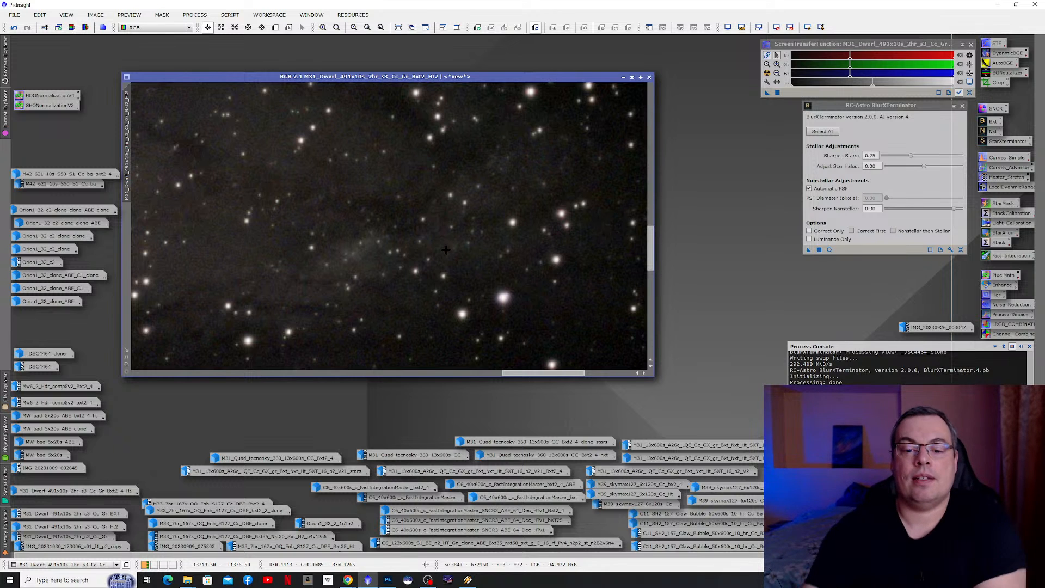
left_click_drag(535, 373, 554, 375)
scroll(461, 259, "down", 2)
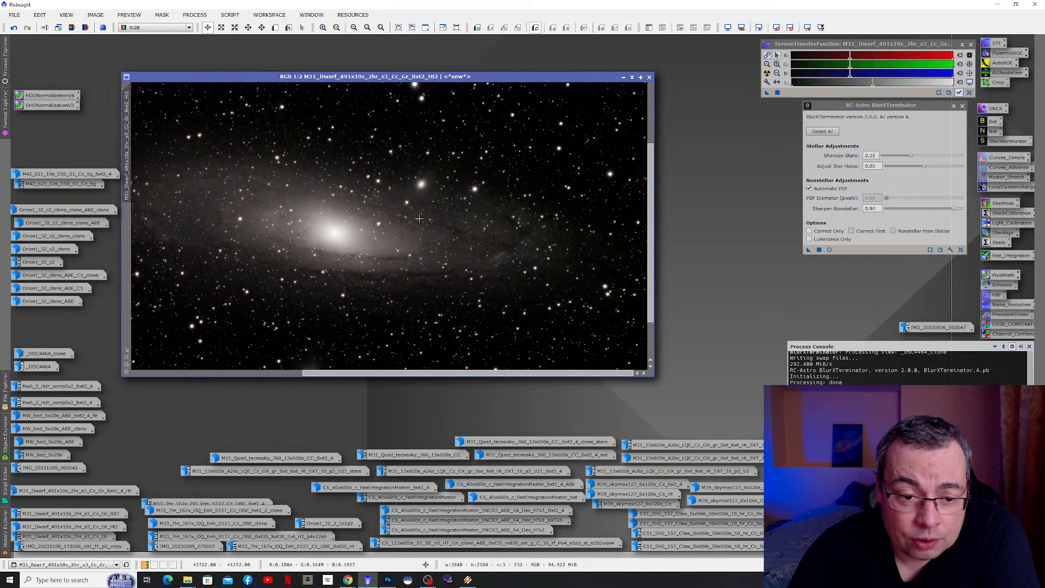
scroll(420, 220, "down", 2)
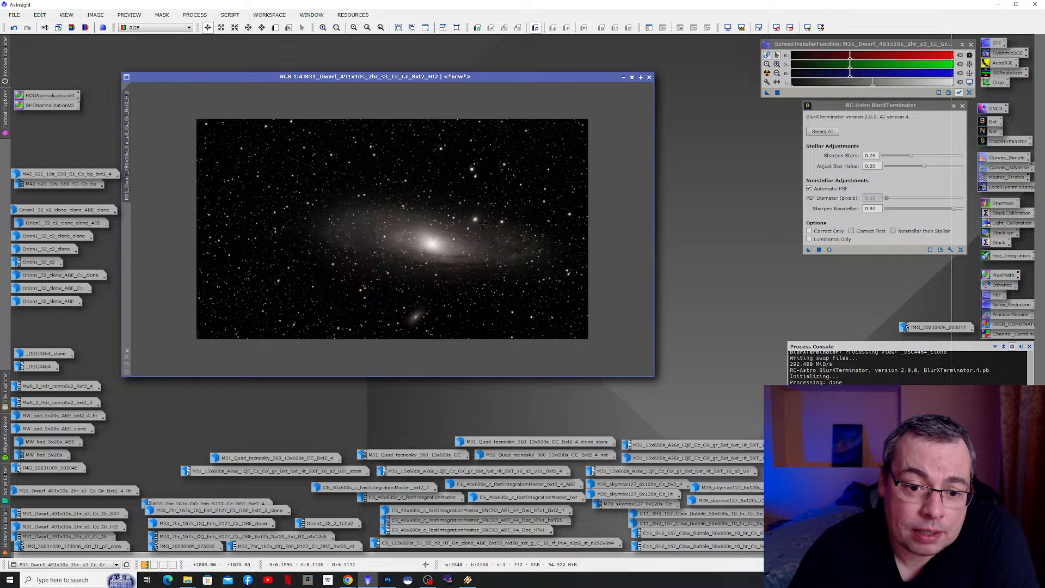
scroll(483, 224, "down", 1)
scroll(429, 219, "up", 1)
scroll(429, 219, "up", 1)
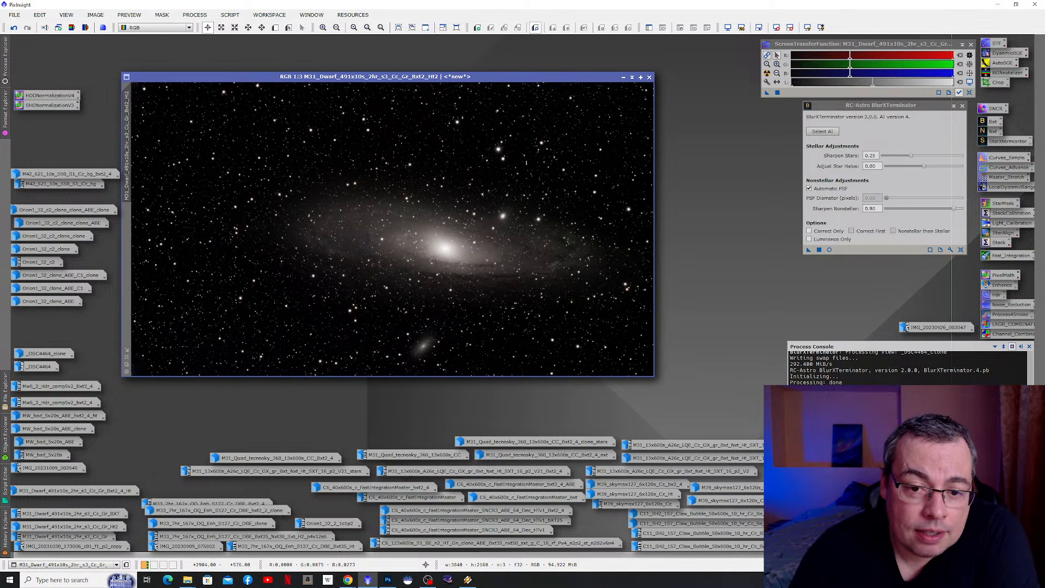
scroll(548, 138, "up", 2)
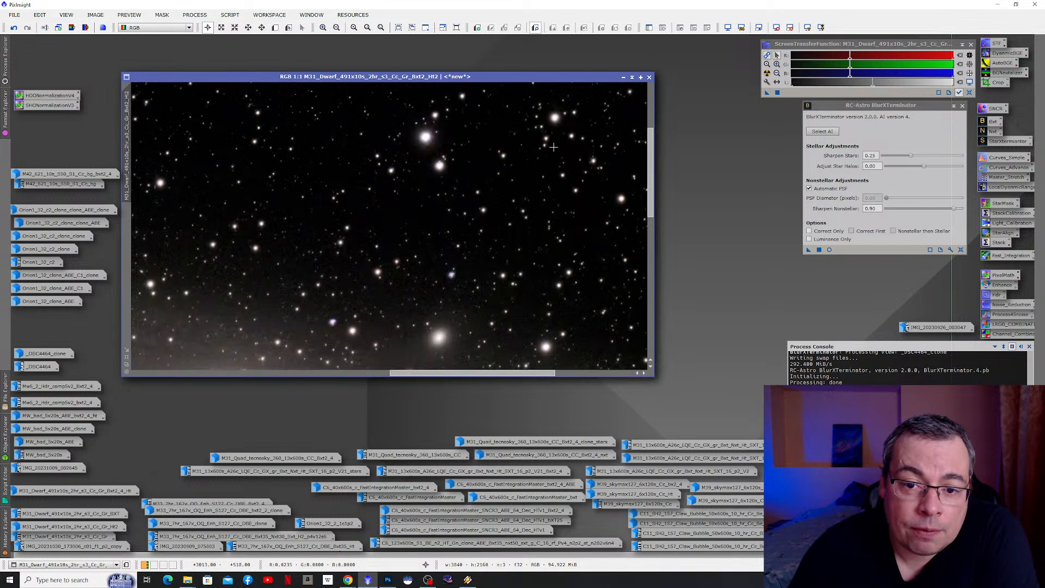
scroll(550, 145, "up", 1)
scroll(547, 180, "down", 1)
scroll(547, 191, "down", 3)
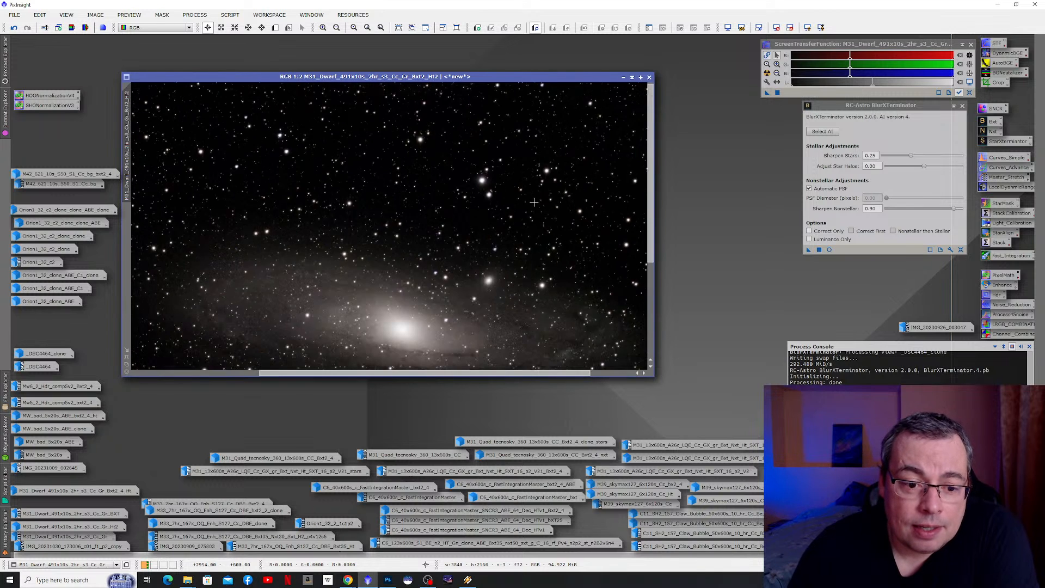
scroll(552, 231, "up", 1)
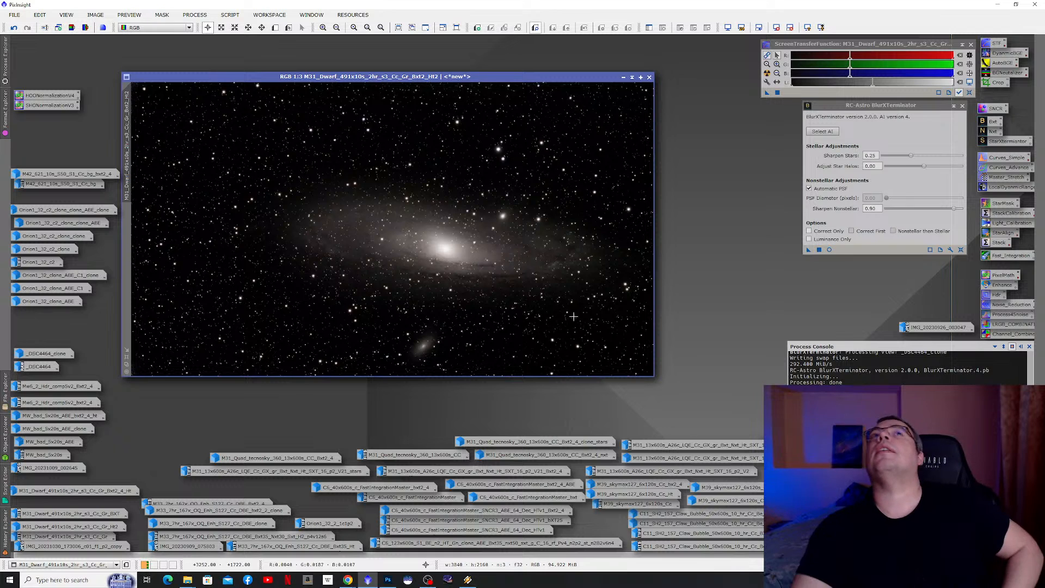
left_click(4, 389)
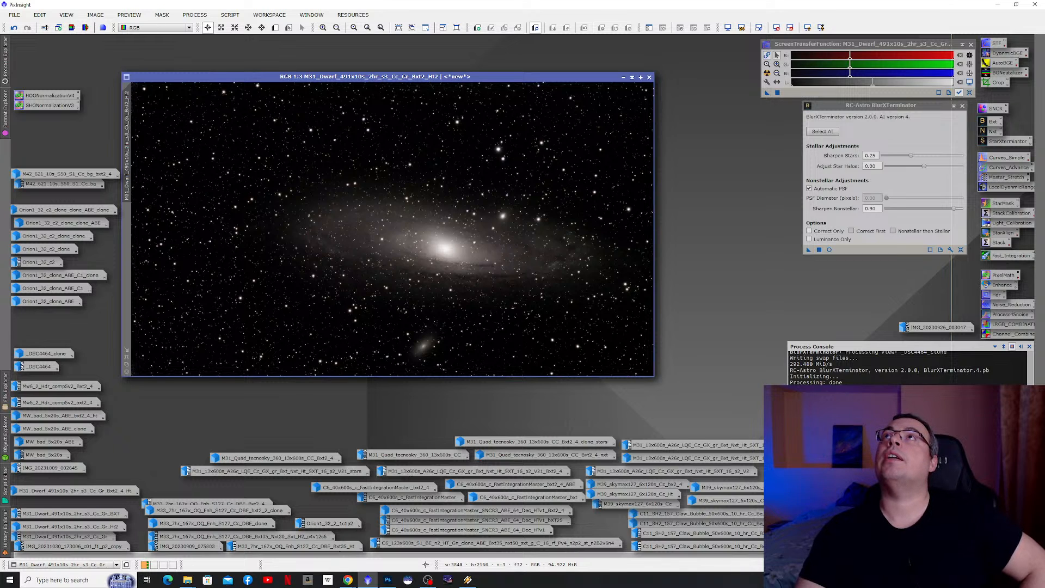
key("alt+Tab")
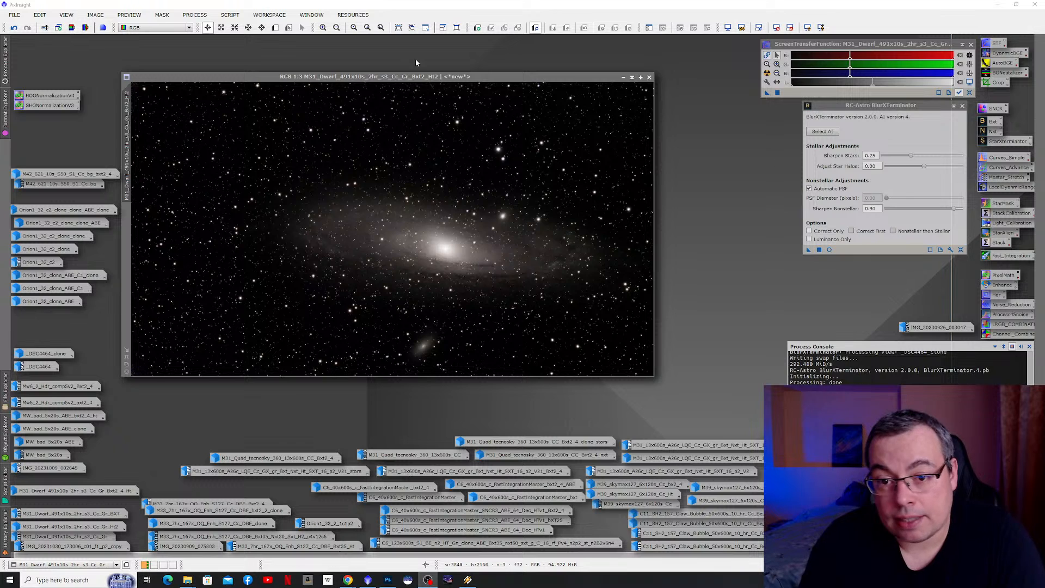
- Minimize both the Bxt2_Ht2 and BXT_Ht2 versions of the M31 image to clear the workspace
left_click(623, 79)
left_click(623, 79)
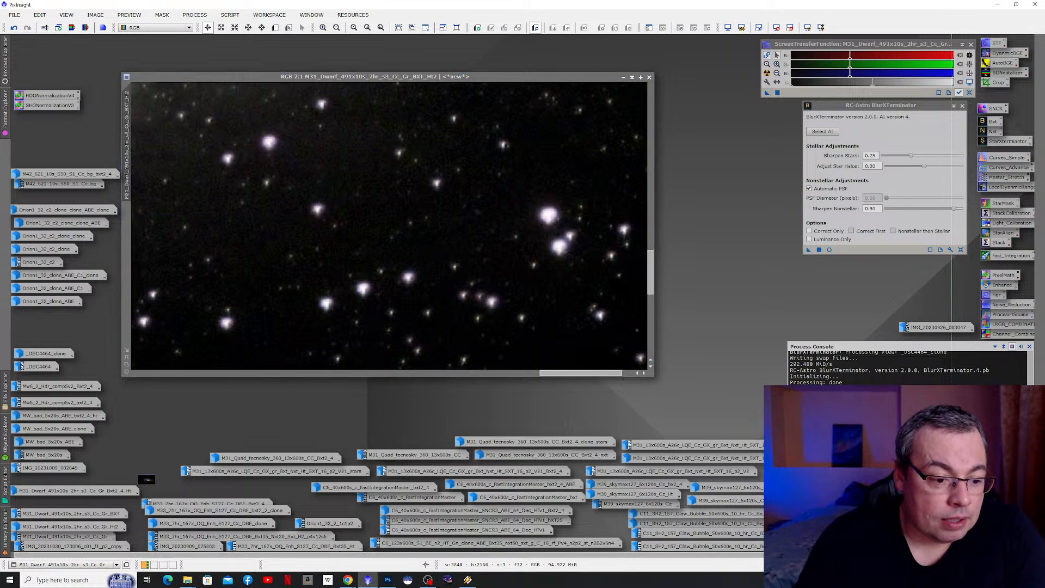
mouse_move(232, 498)
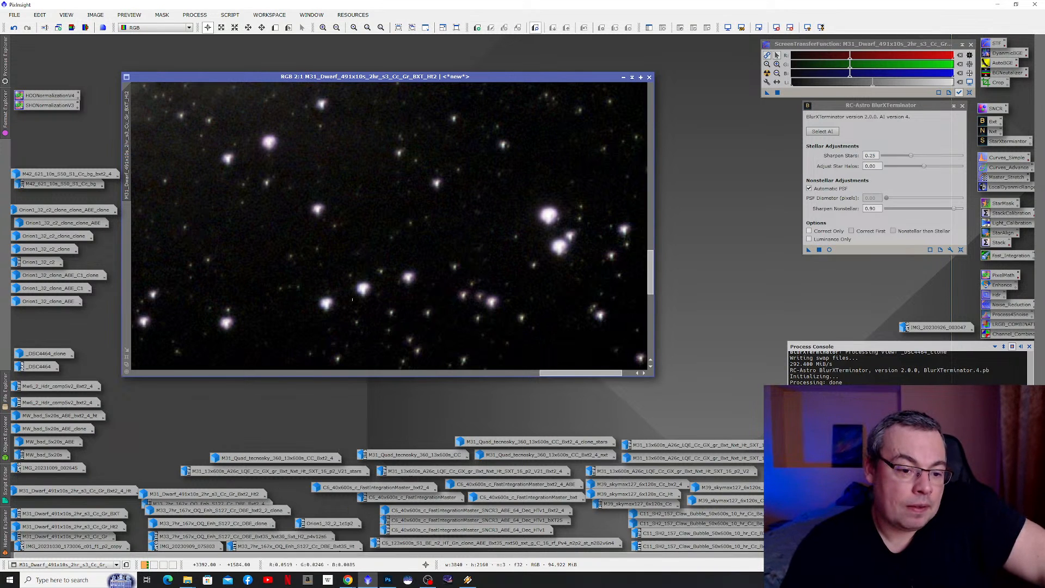
left_click(623, 77)
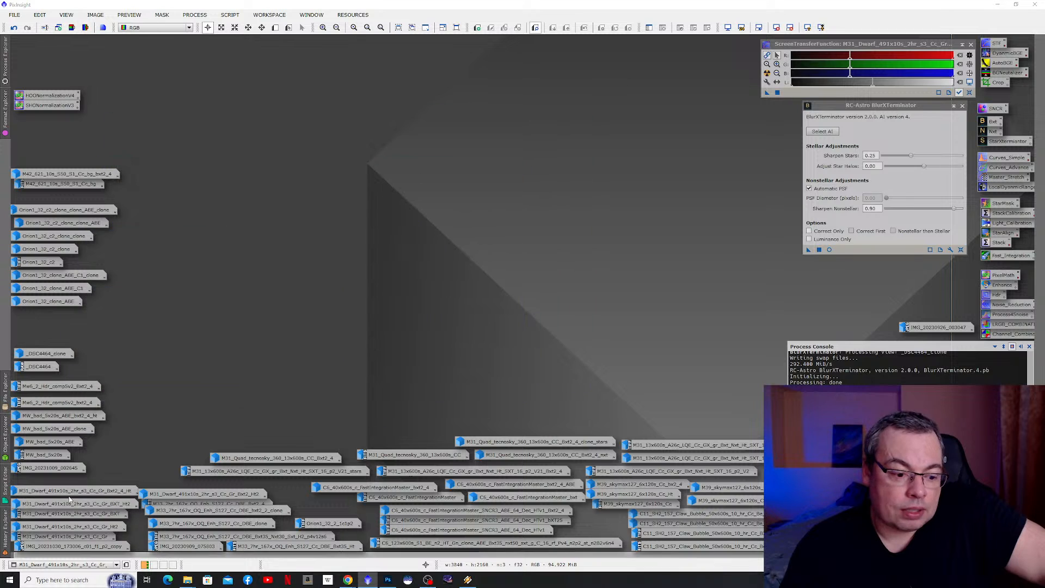
- Restore the IMG_20230909_075803 photo to view the Skymax 127 telescope setup, and minimize it again
mouse_move(88, 527)
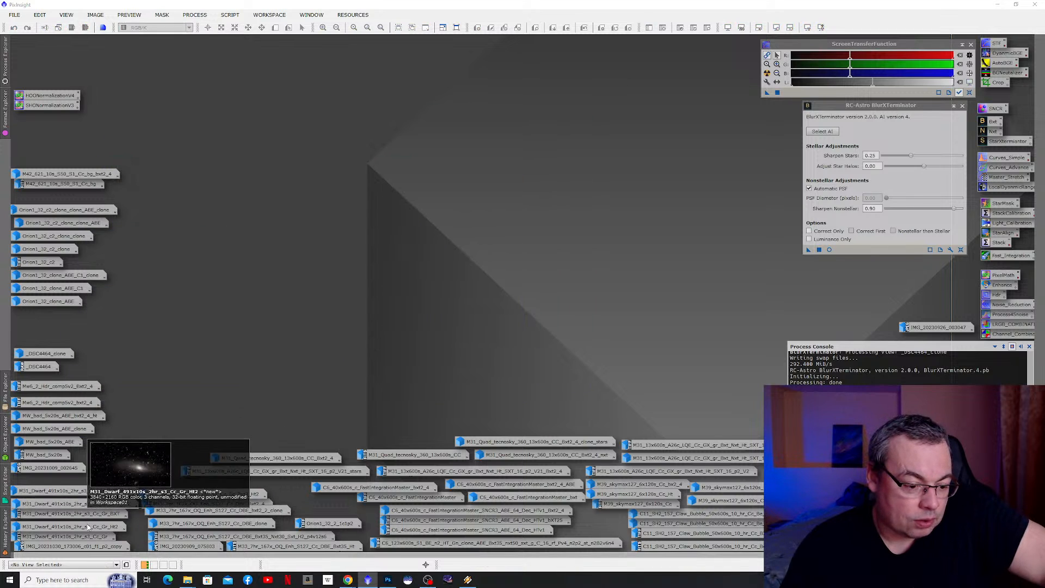
mouse_move(194, 543)
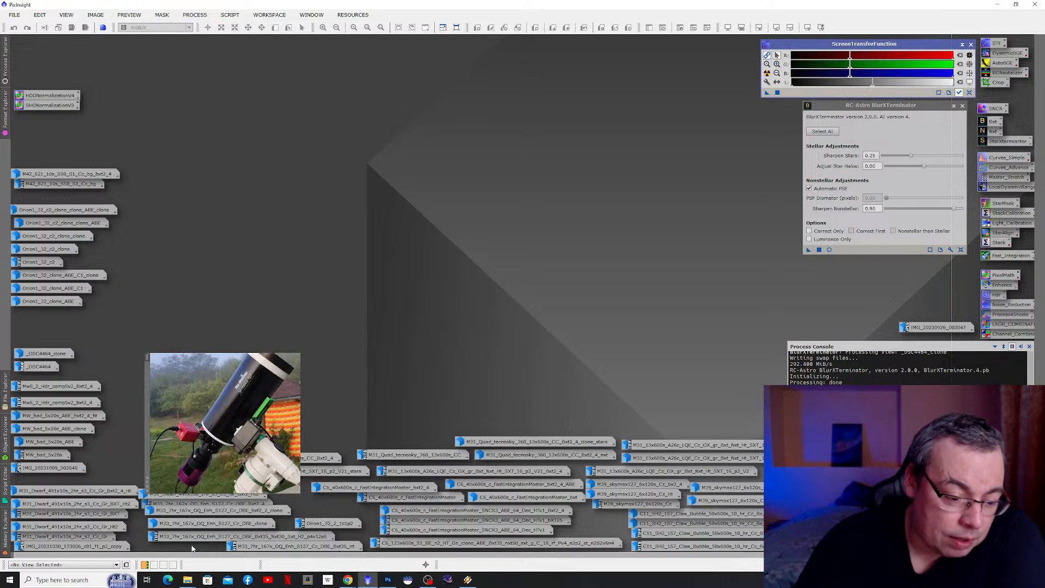
double_click(192, 547)
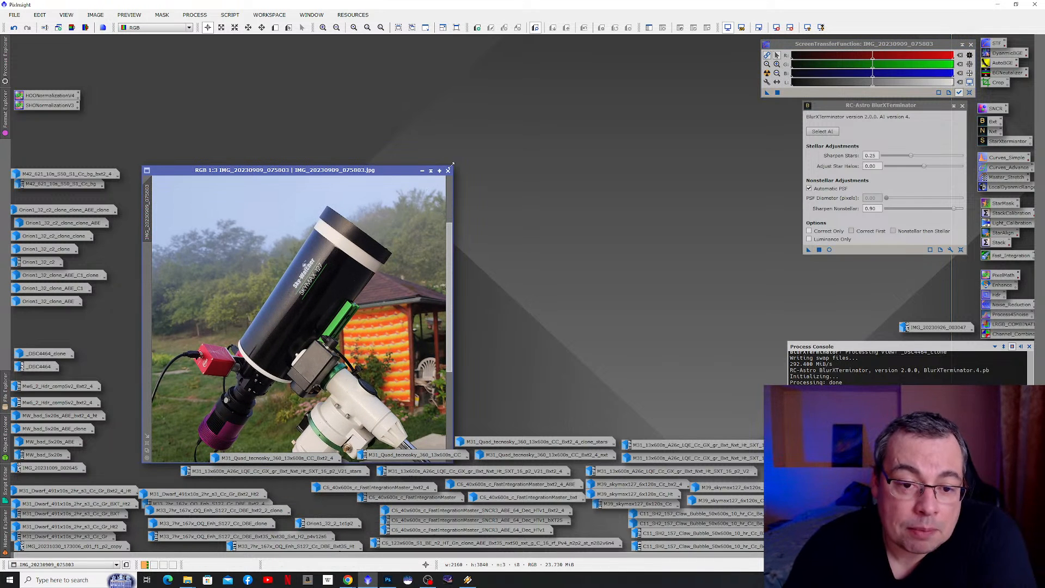
left_click(422, 172)
- Restore the finished M33_7hr_167x_OQ_Enh_S127 image with the H2_p4v12s6 suffix and examine the star shapes near its corners up to 1:1
mouse_move(251, 538)
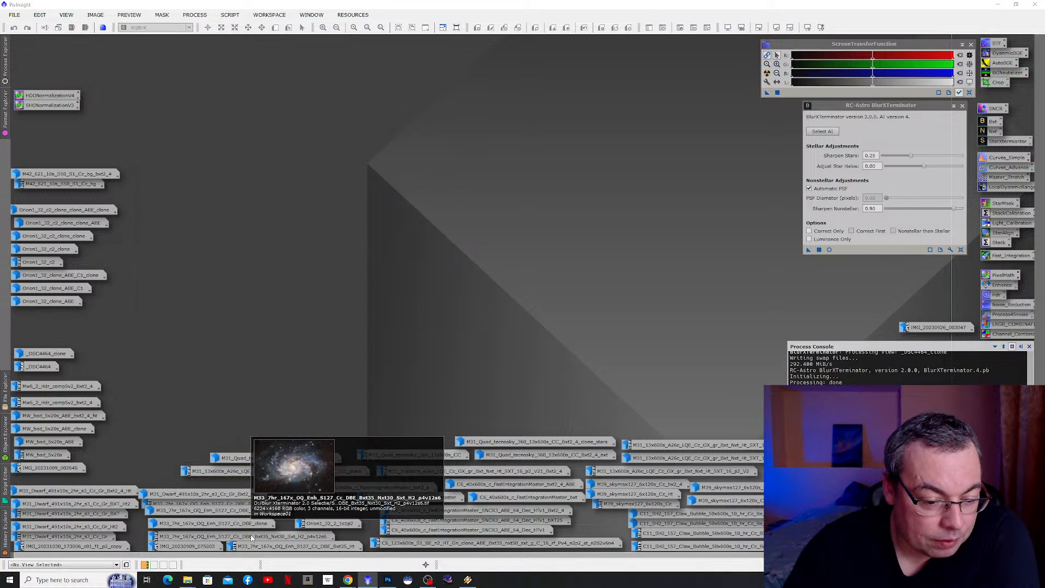
left_click(251, 538)
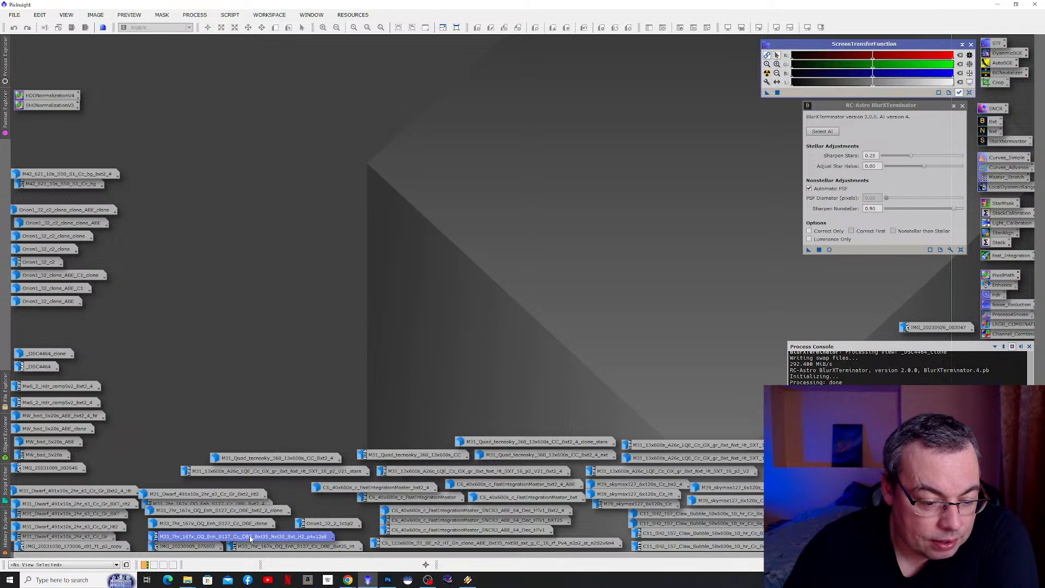
double_click(251, 537)
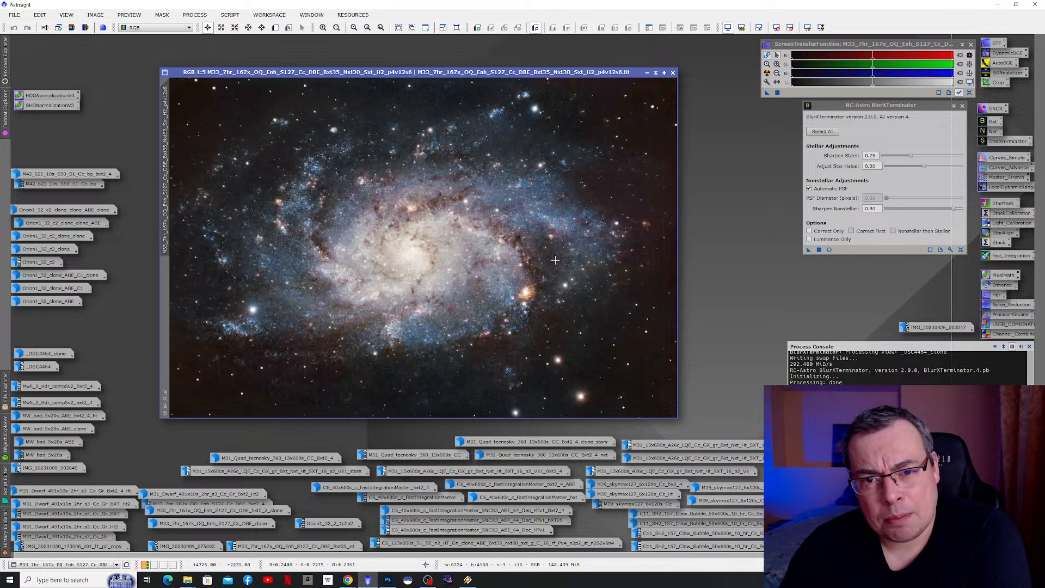
scroll(663, 108, "up", 3)
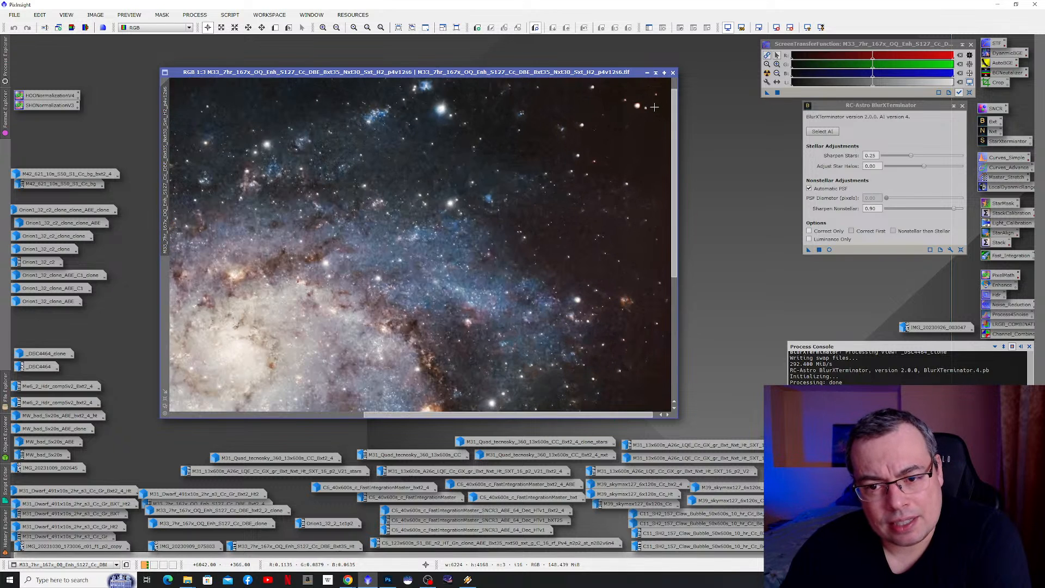
scroll(647, 104, "up", 2)
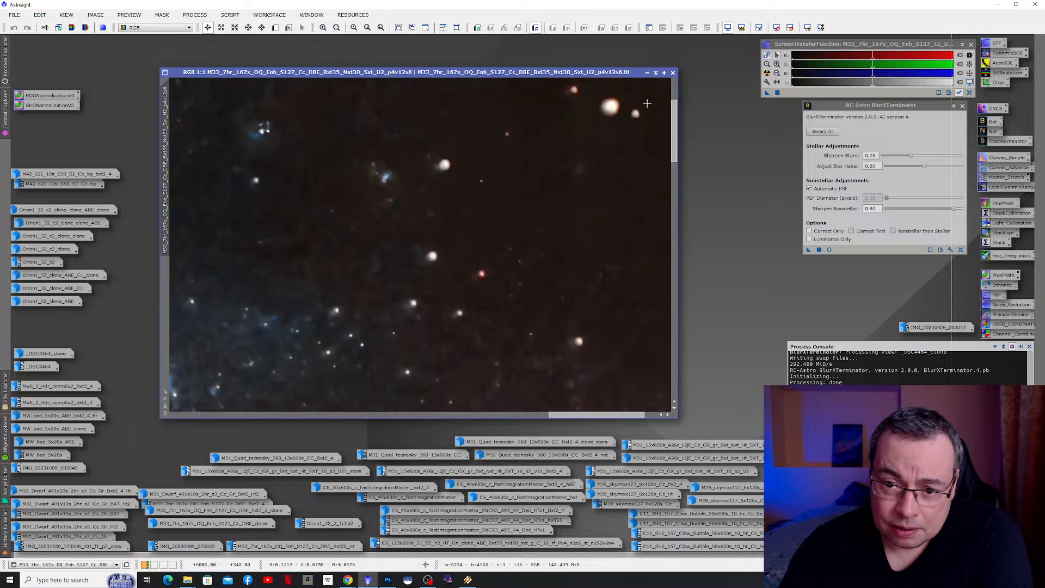
scroll(536, 215, "down", 6)
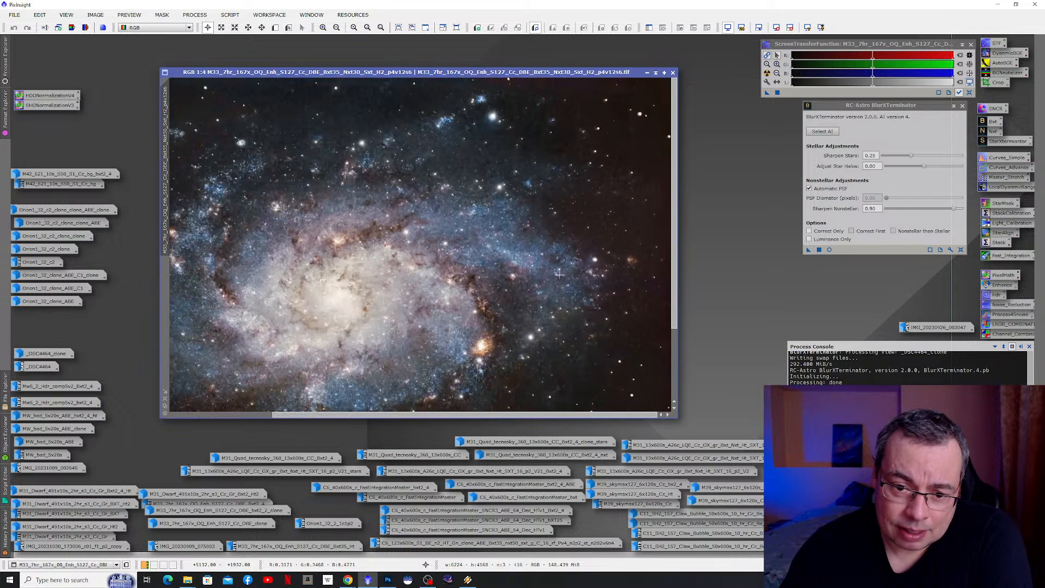
scroll(634, 381, "up", 4)
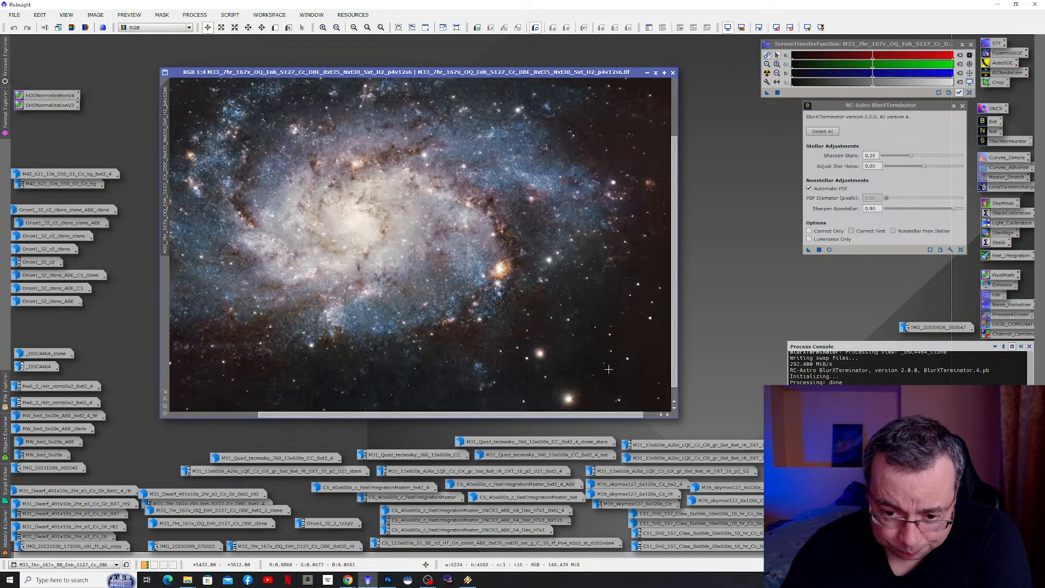
scroll(566, 317, "down", 3)
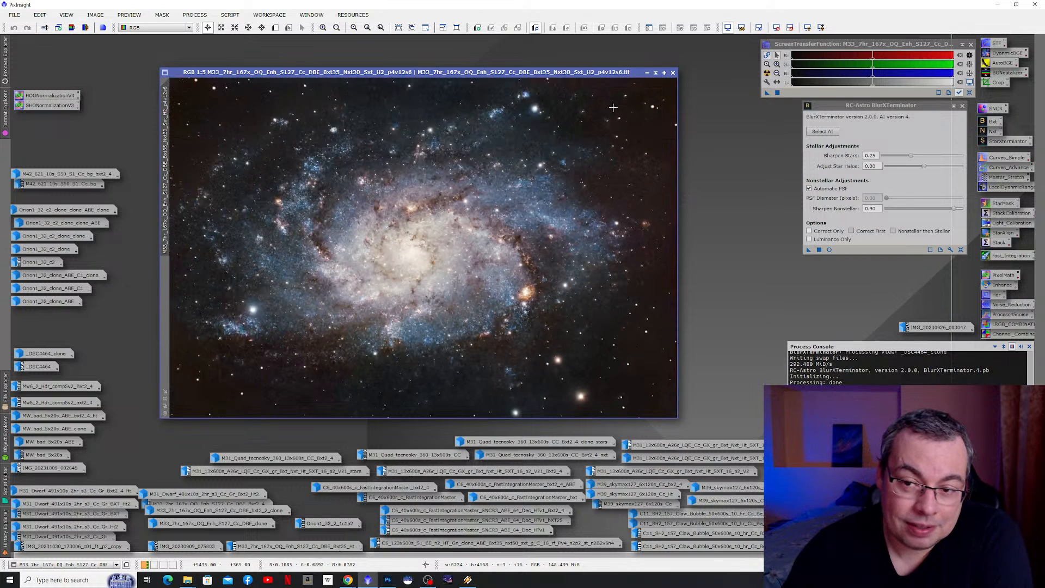
- Minimize the finished M33 image and restore the M33_7hr_167x_OQ_Enh_S127_Cc_DBE_Bxt2_4 version
left_click(648, 72)
mouse_move(228, 524)
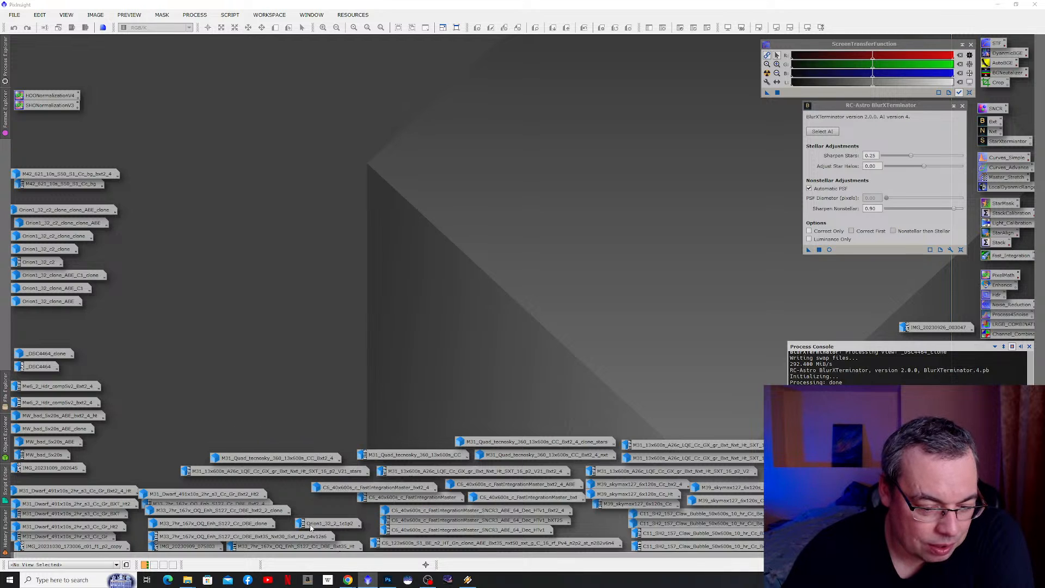
mouse_move(311, 527)
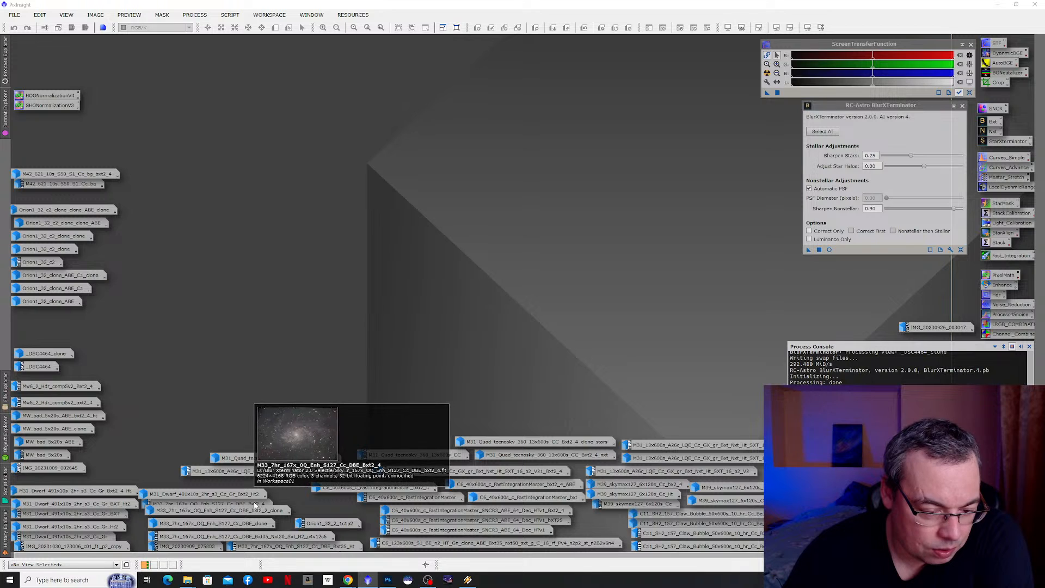
left_click_drag(255, 505, 262, 502)
mouse_move(284, 510)
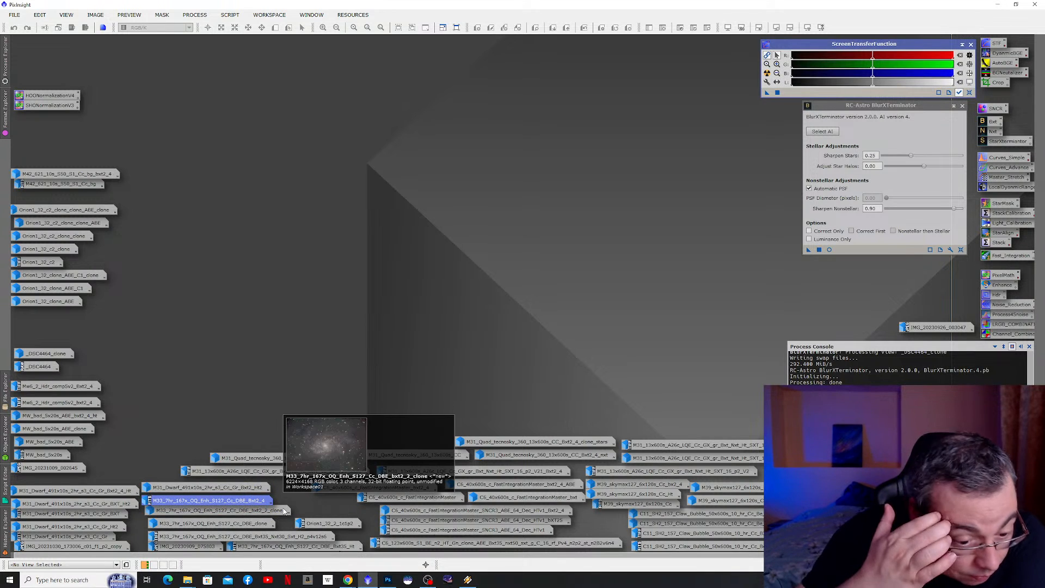
double_click(244, 500)
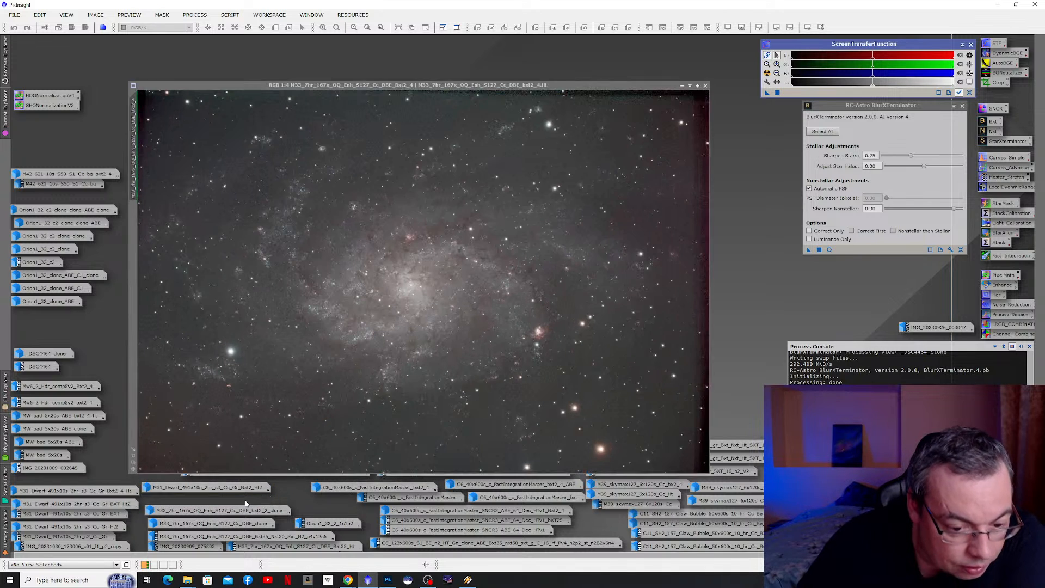
- Undo the last process on the Bxt2_4 version of M33 and examine the original stars toward its right edge and lower-right area
left_click(13, 30)
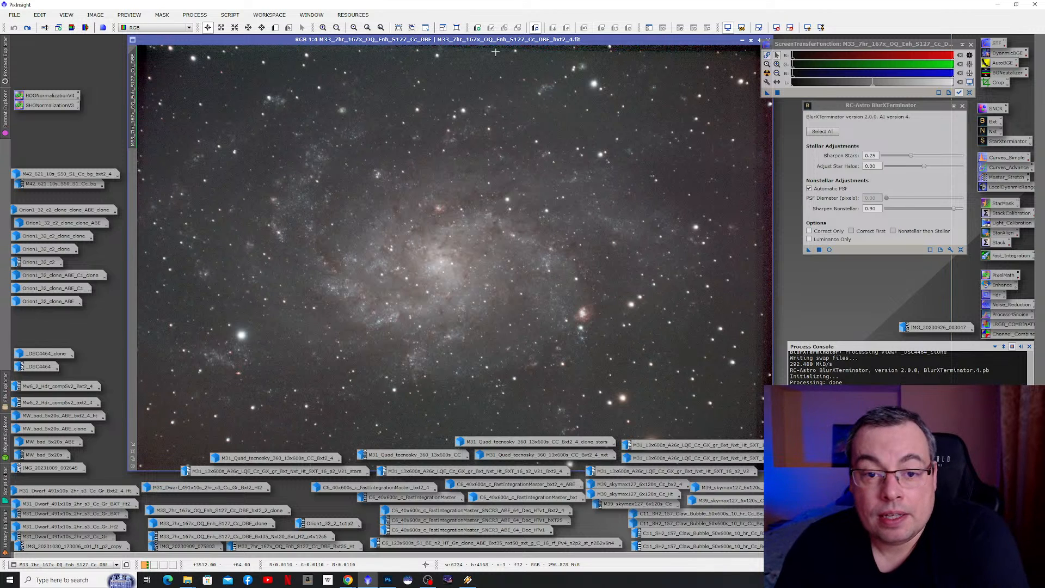
left_click_drag(480, 40, 456, 19)
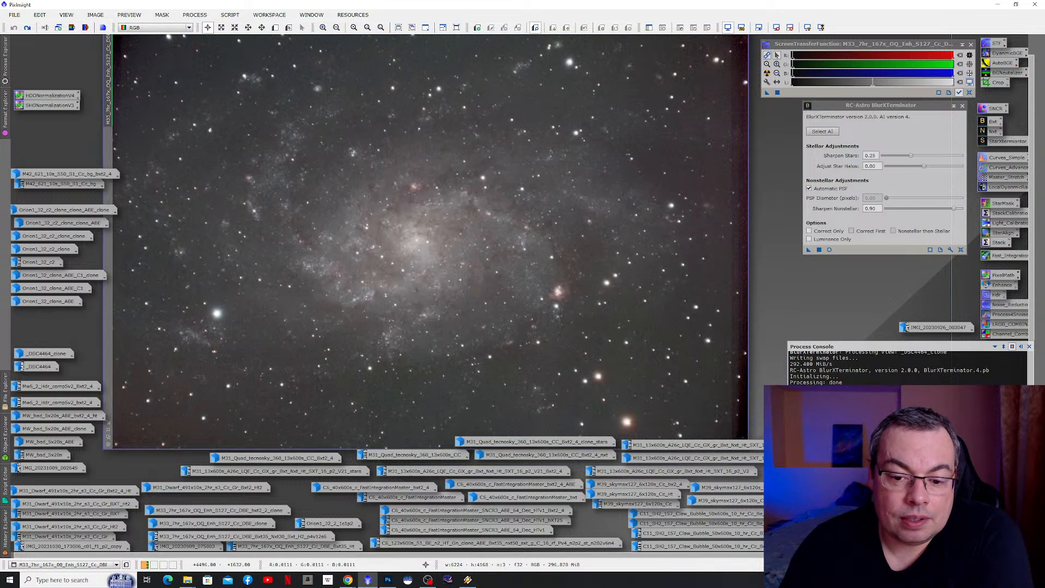
scroll(676, 268, "up", 1)
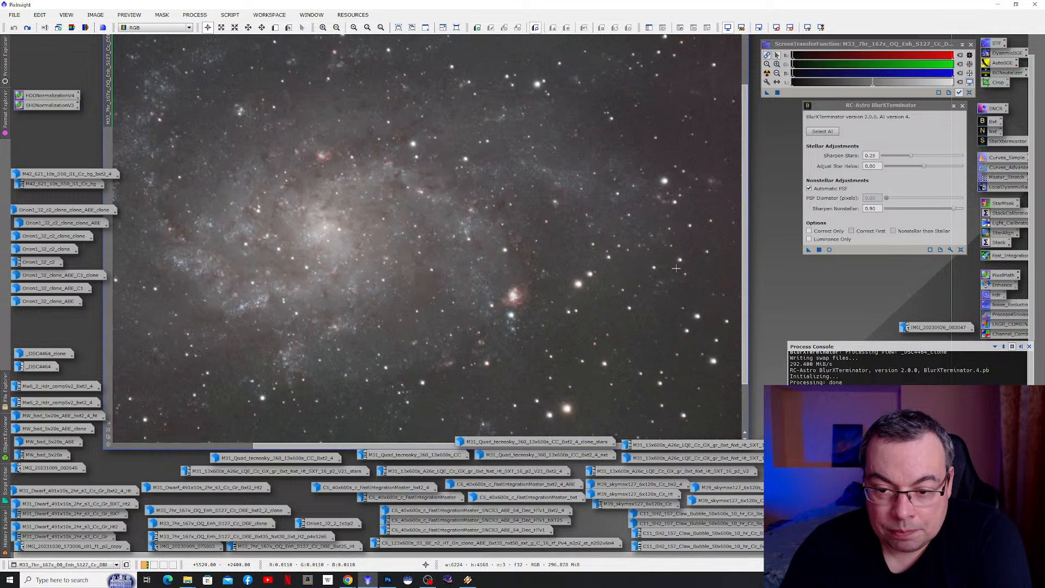
scroll(652, 299, "up", 1)
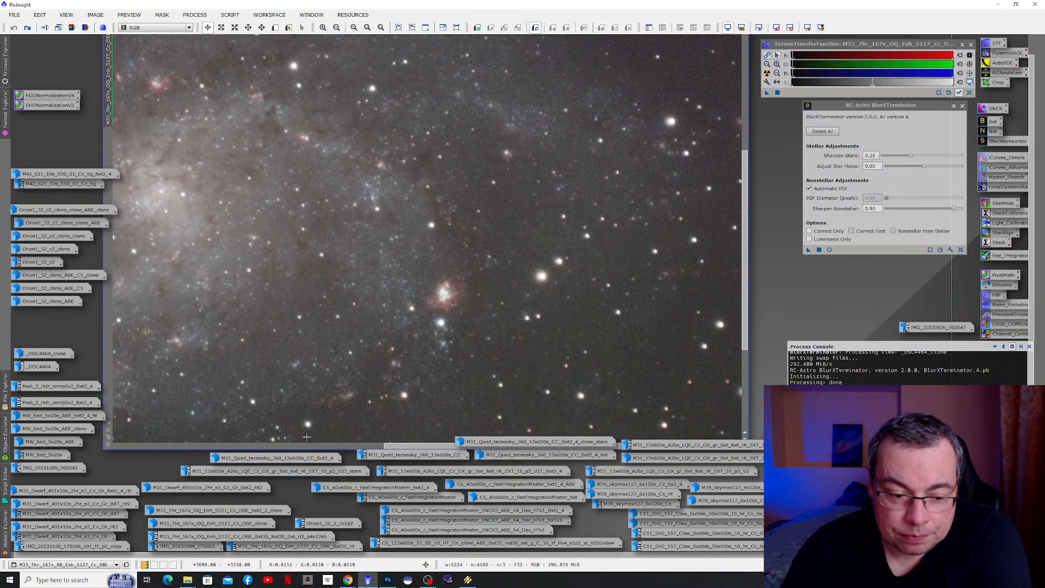
left_click_drag(424, 445, 463, 446)
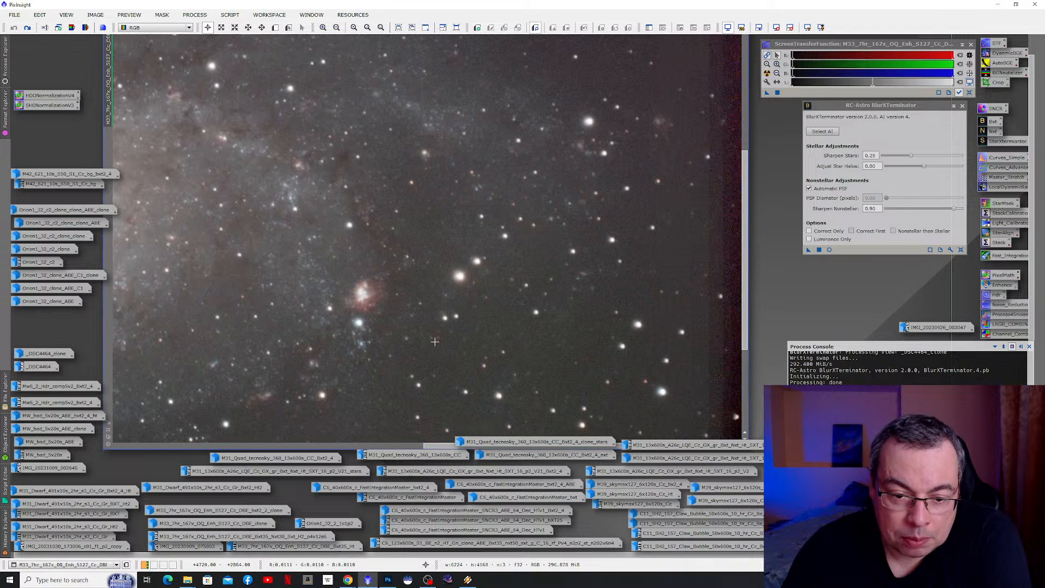
scroll(586, 301, "up", 1)
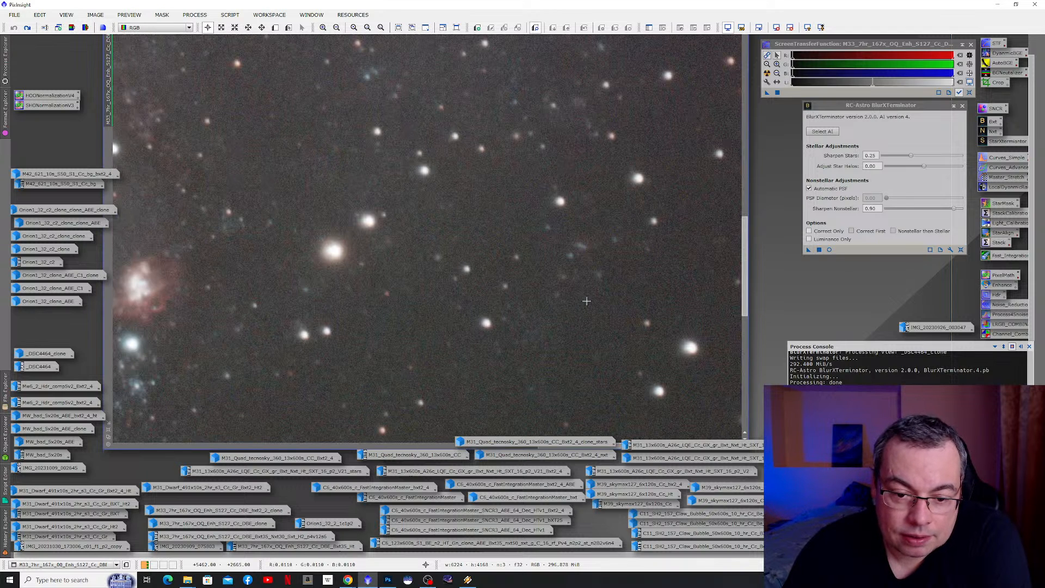
left_click_drag(753, 226, 744, 253)
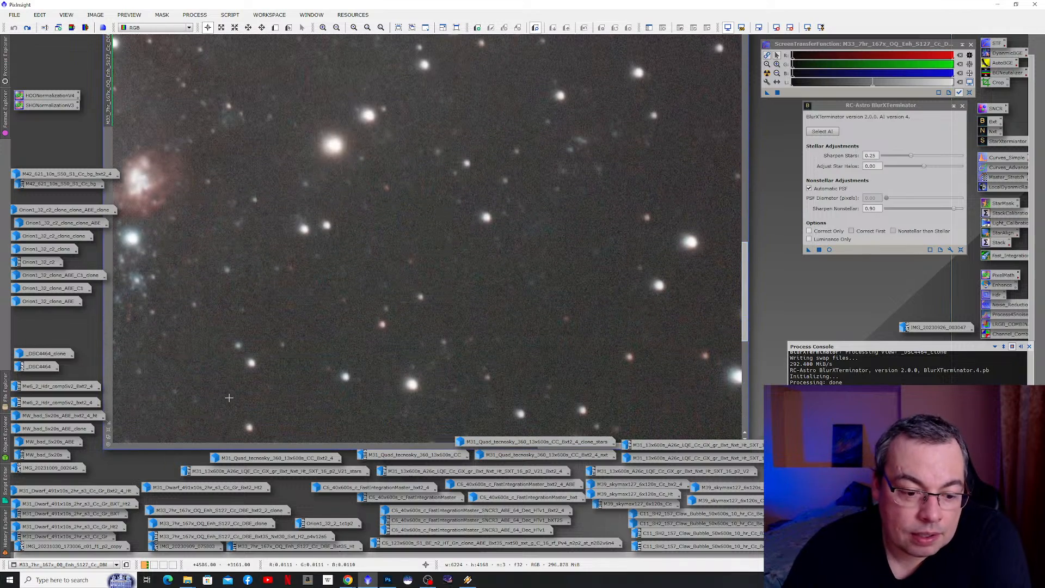
scroll(228, 398, "down", 5)
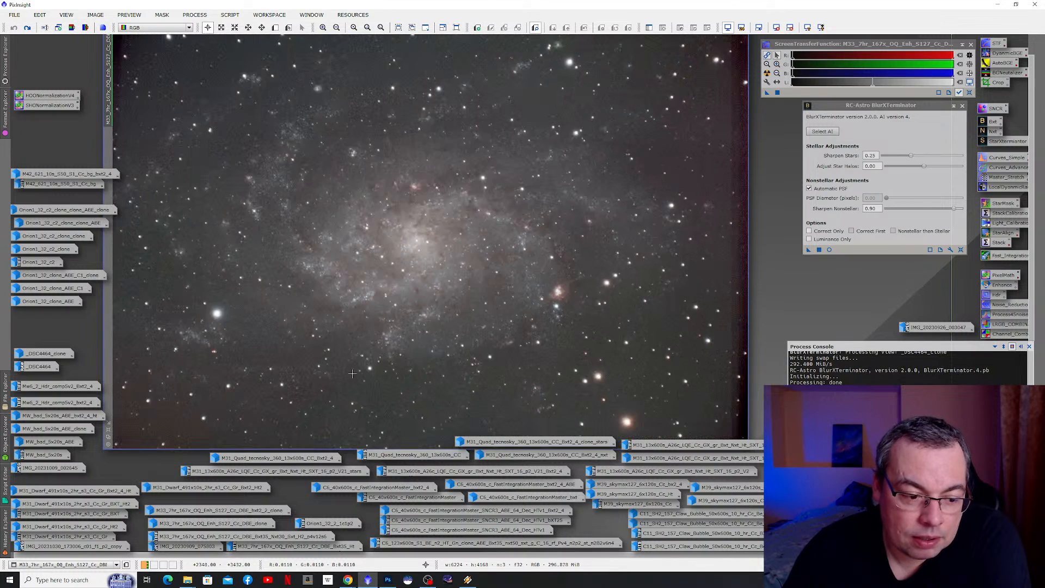
scroll(378, 429, "down", 1)
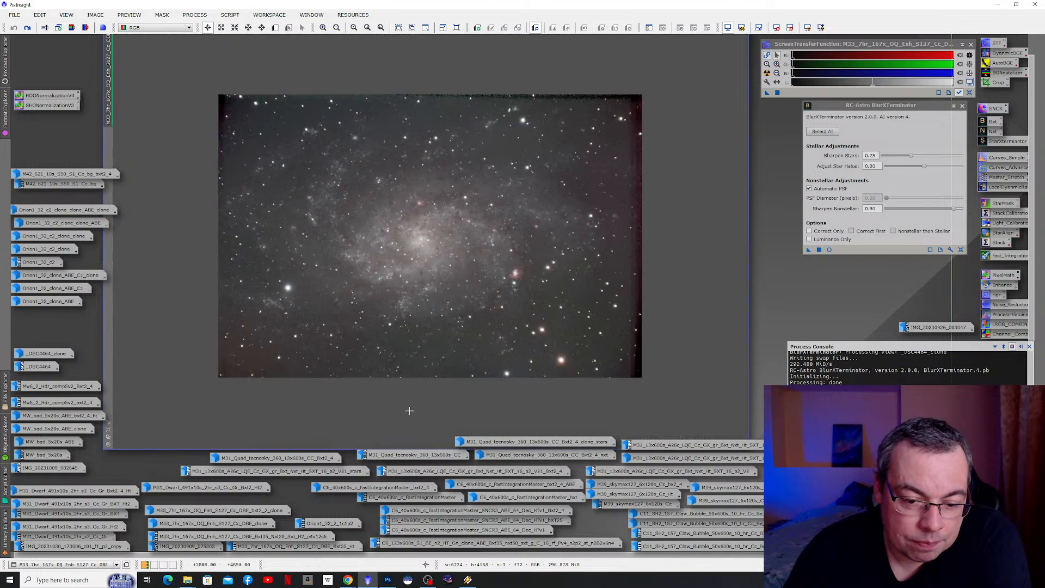
scroll(409, 410, "up", 2)
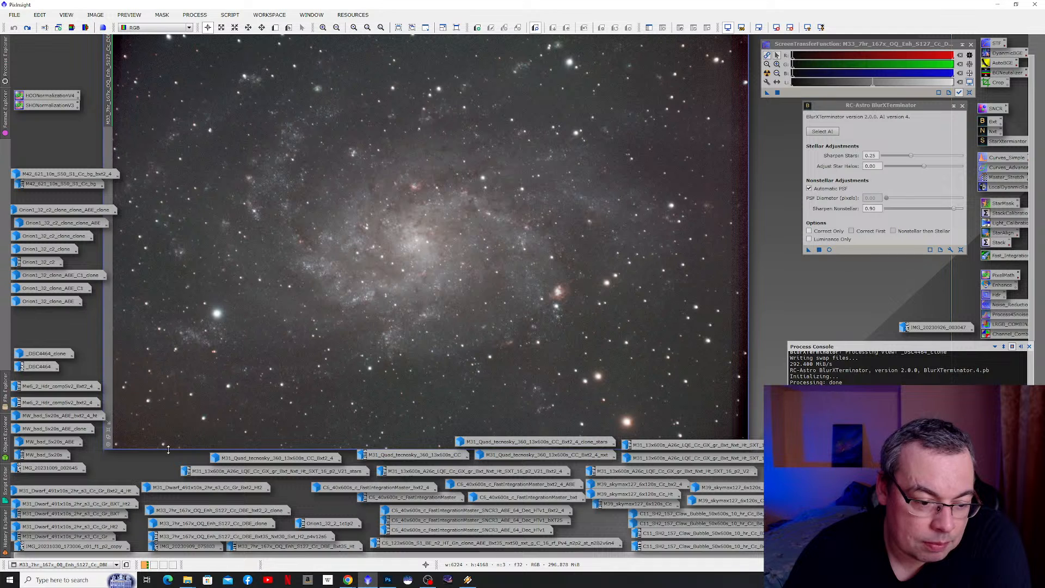
- Shorten the M33 image window and examine the unprocessed stars around the bright blue star at the galaxy's lower left
left_click_drag(235, 446, 457, 415)
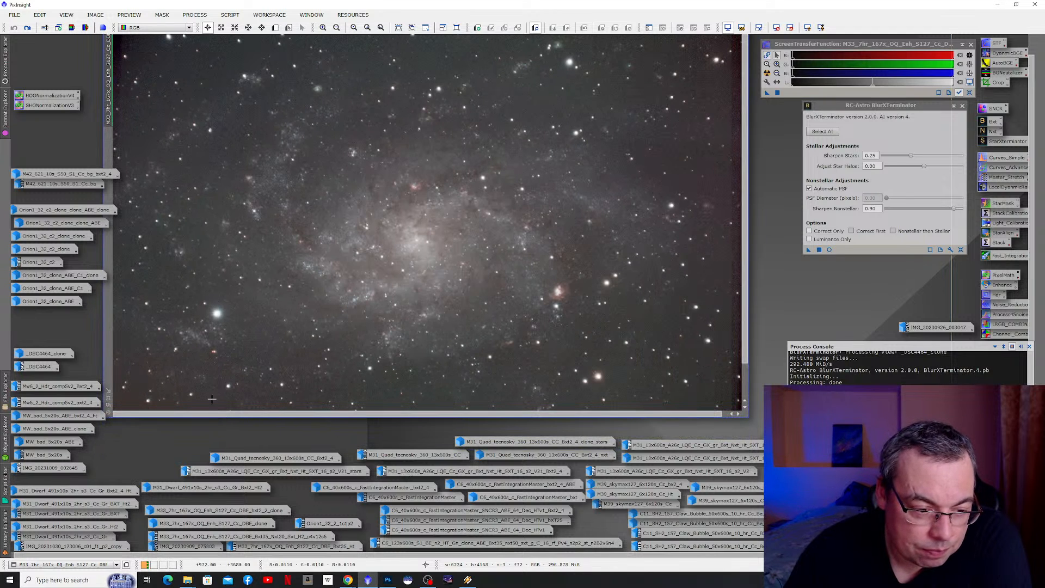
scroll(191, 362, "up", 1)
scroll(192, 368, "up", 1)
scroll(195, 181, "up", 1)
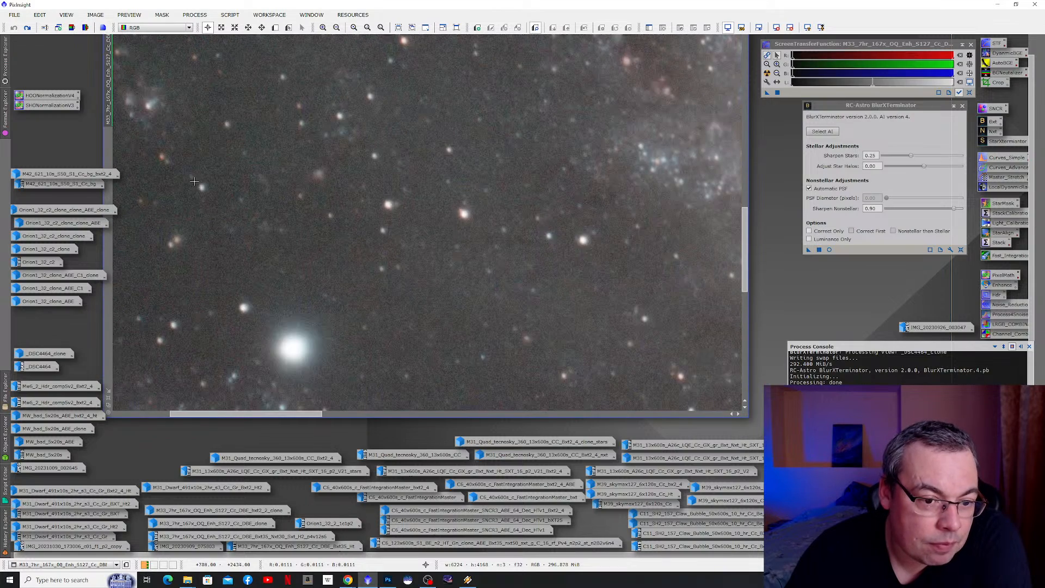
scroll(211, 211, "down", 3)
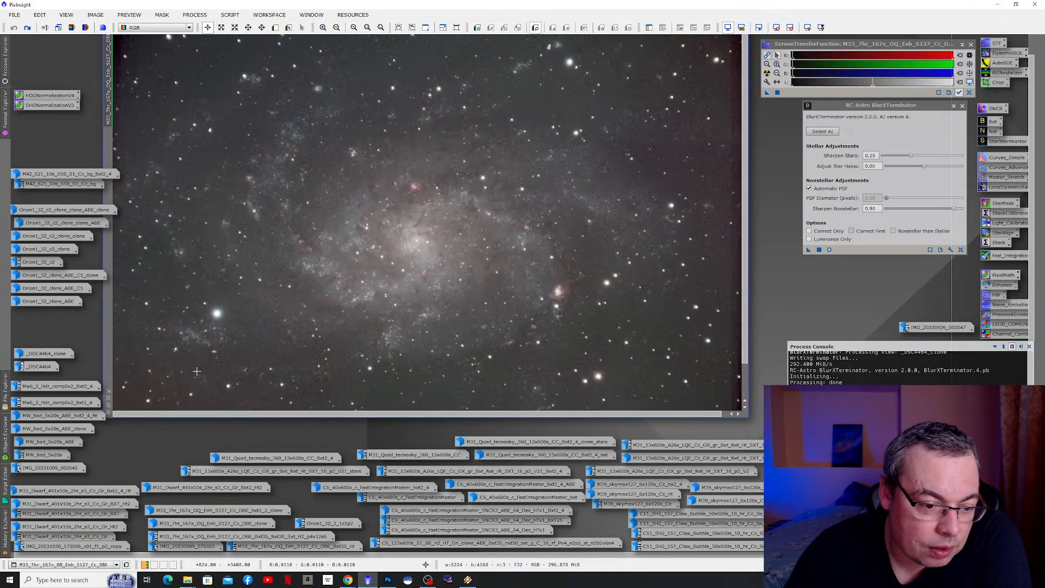
scroll(183, 378, "up", 2)
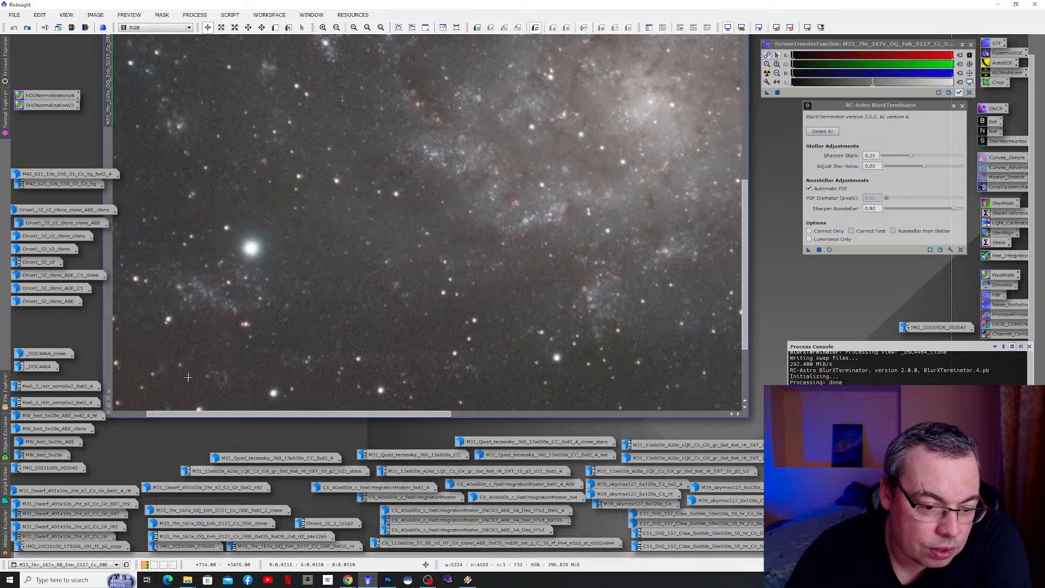
scroll(330, 361, "down", 3)
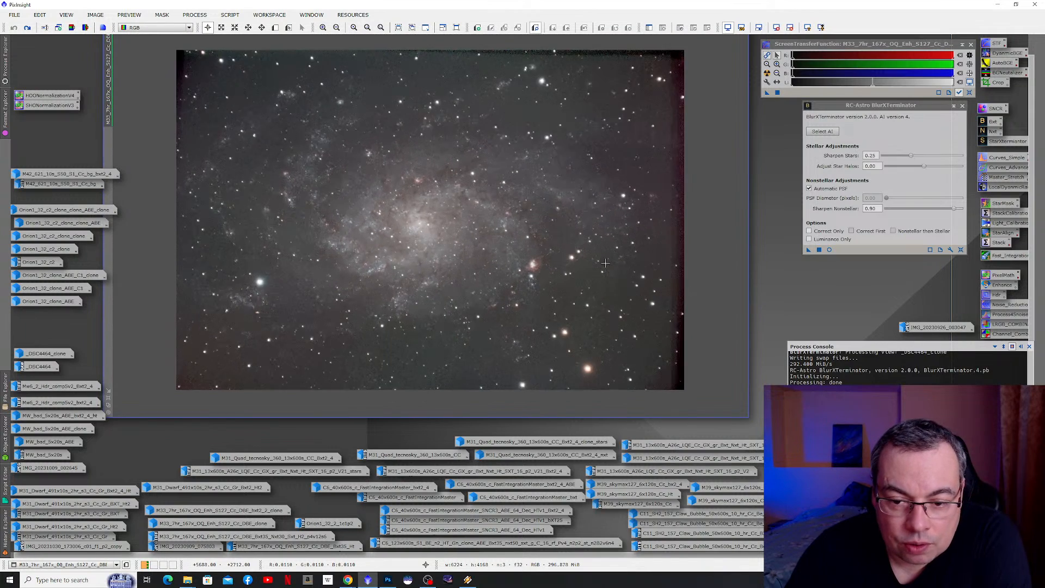
- Examine the unprocessed star shapes between M33's reddish nebula and the right edge at several magnifications
scroll(605, 262, "up", 2)
scroll(711, 277, "up", 1)
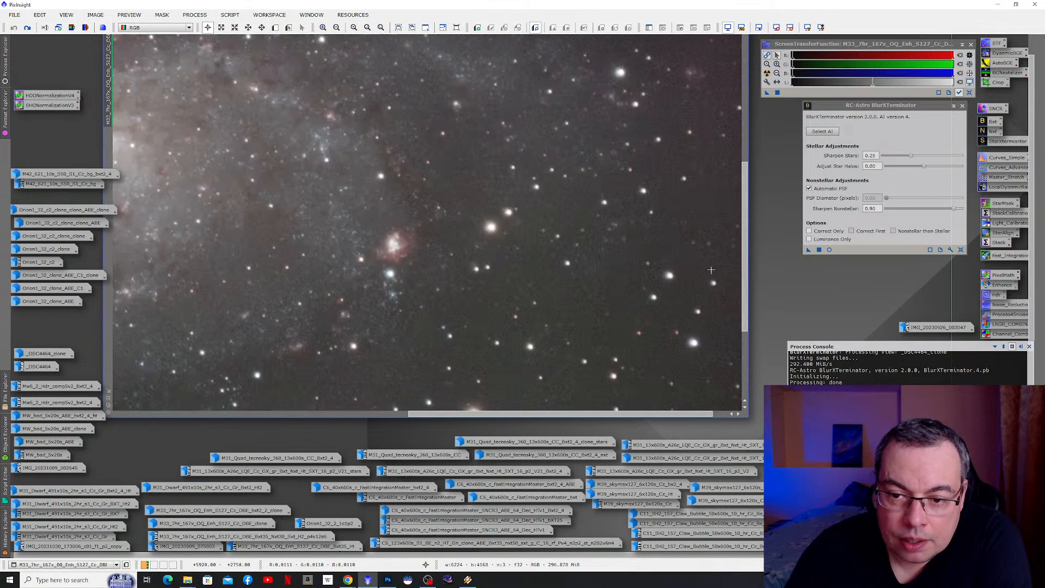
scroll(672, 171, "up", 1)
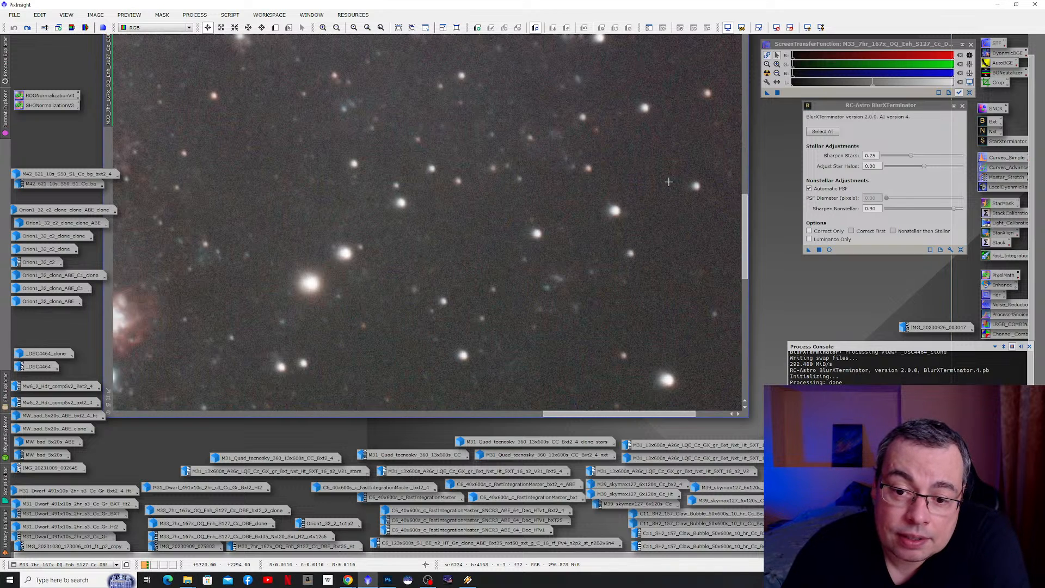
scroll(668, 182, "down", 1)
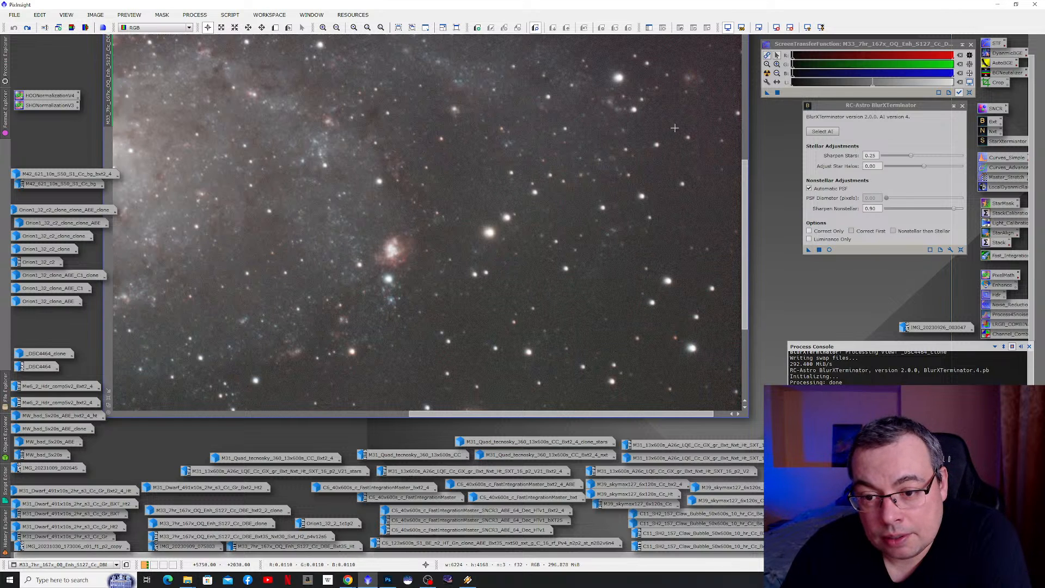
mouse_move(740, 316)
left_mouse_down()
mouse_move(736, 395)
mouse_move(741, 306)
left_mouse_up()
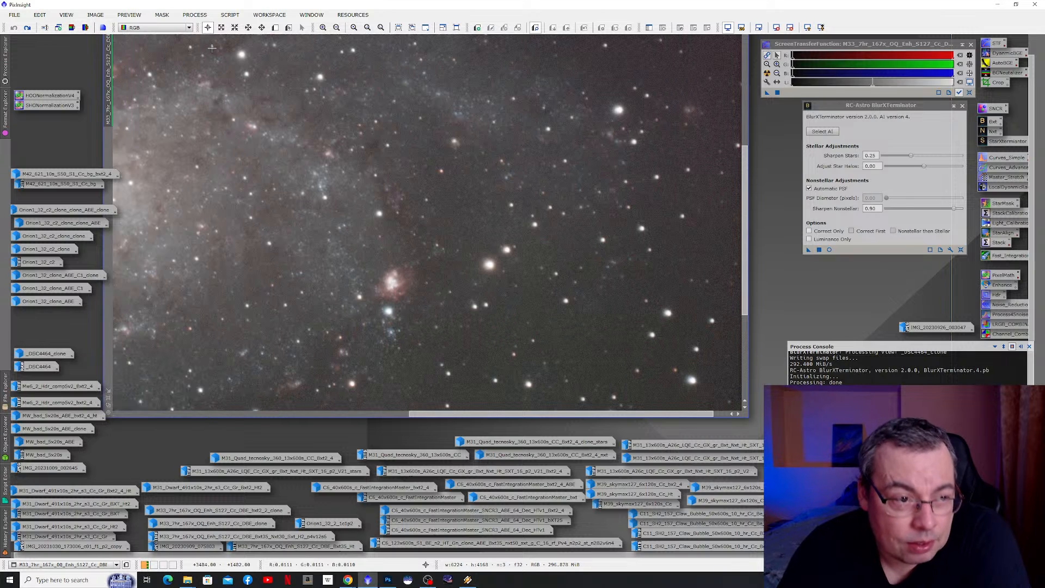
- Reapply the BlurXTerminator result and compare it with the original around the reddish nebula and neighbouring stars by repeatedly undoing and redoing it
left_click(27, 28)
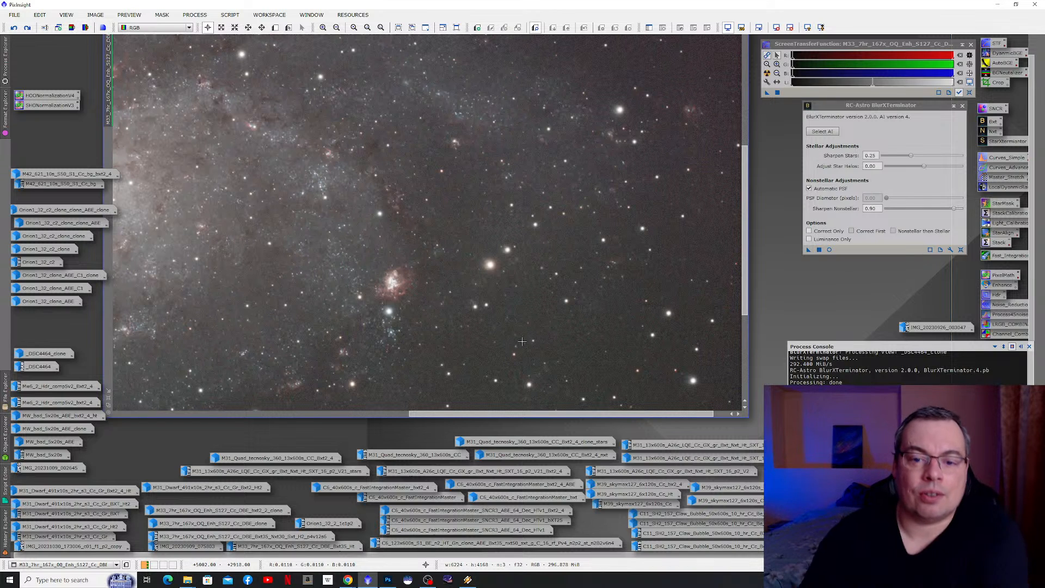
scroll(476, 287, "up", 1)
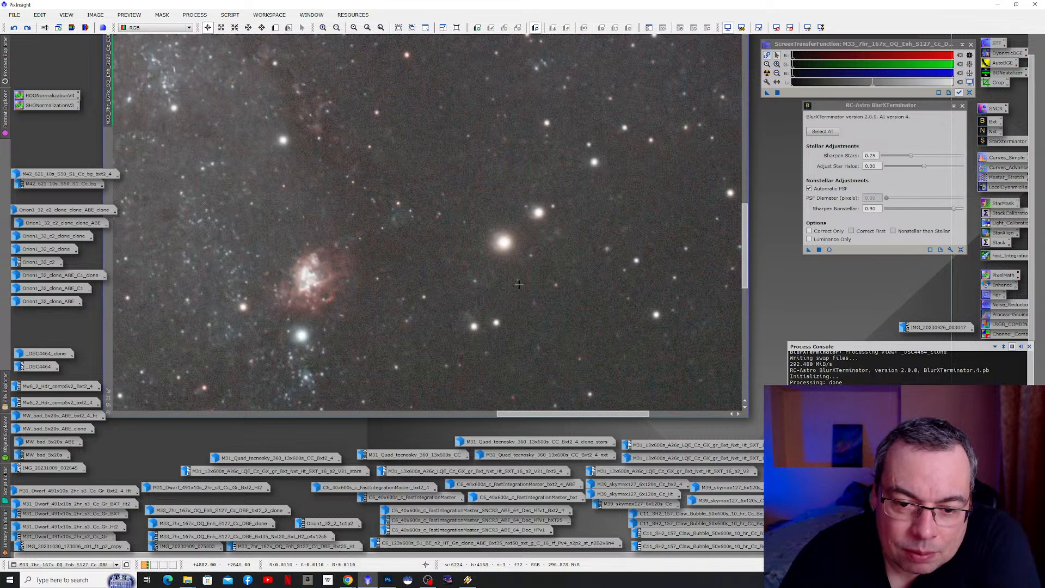
left_click(13, 28)
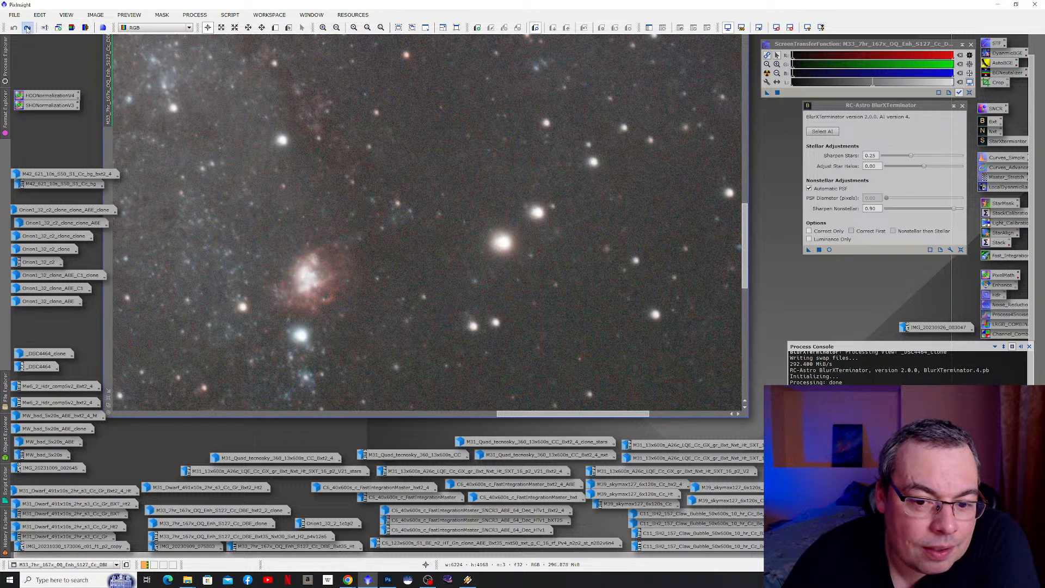
left_click(26, 29)
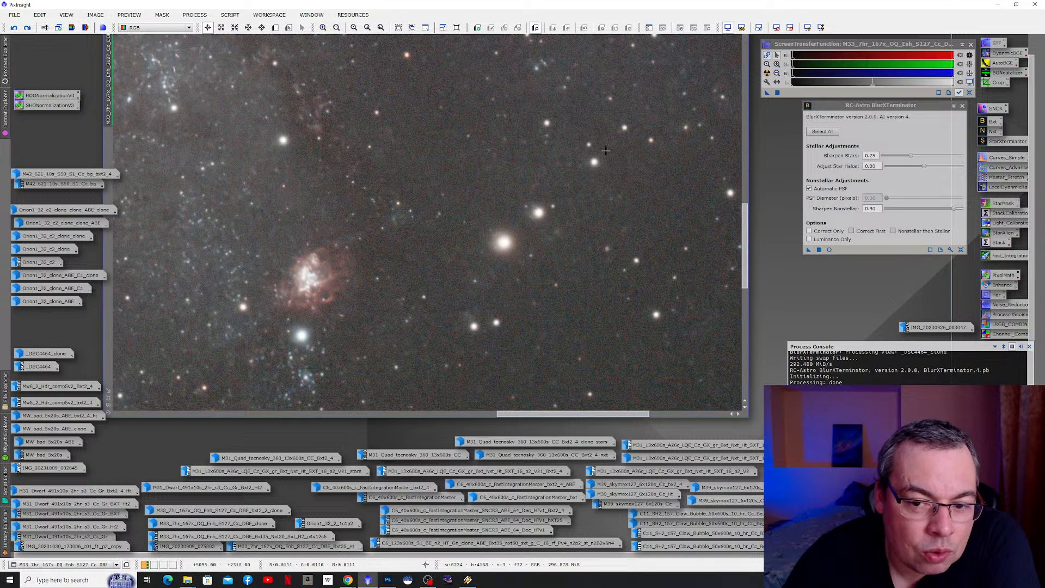
left_click(13, 27)
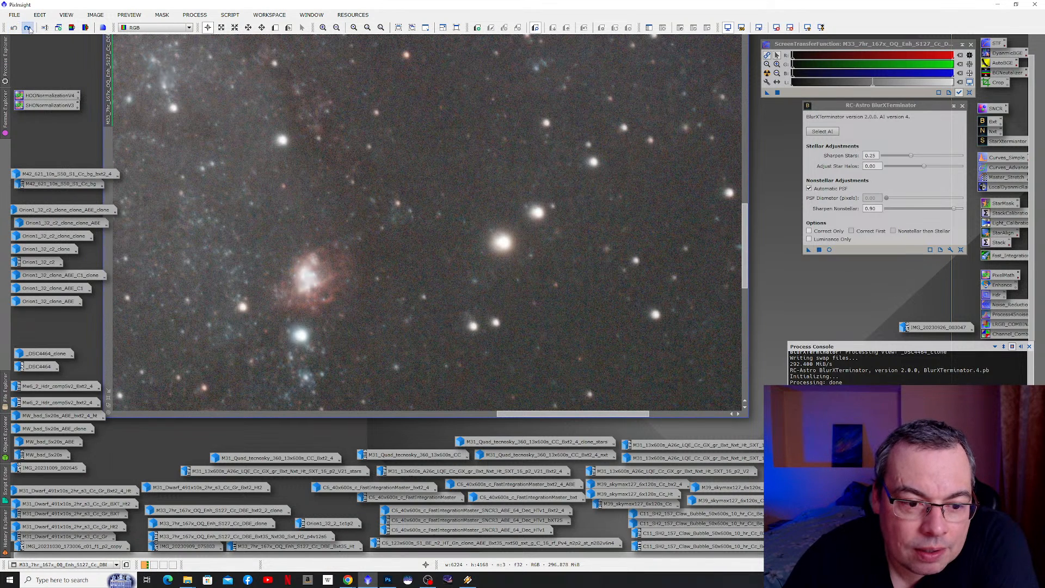
left_click(27, 29)
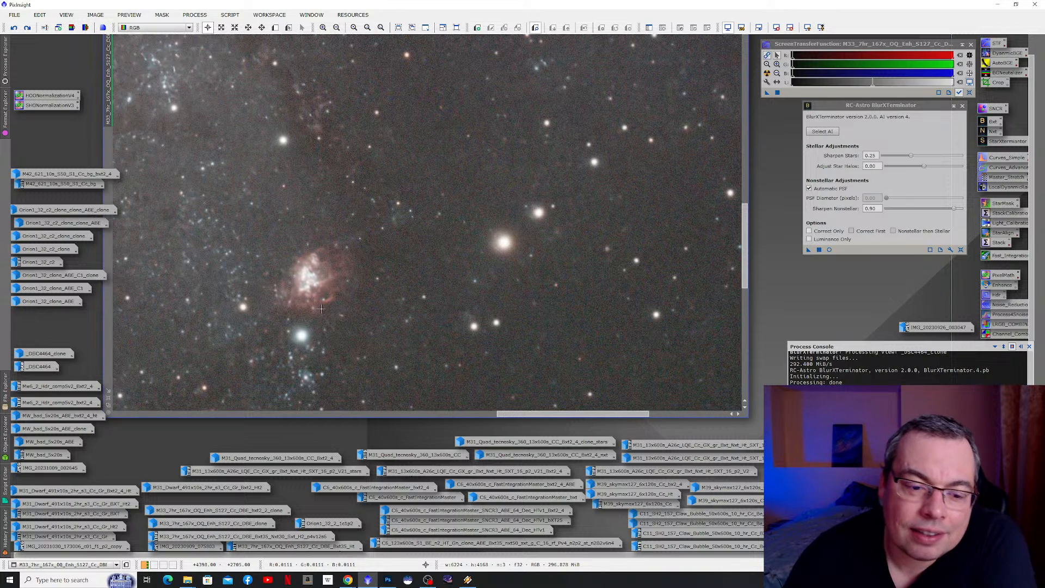
left_click(14, 27)
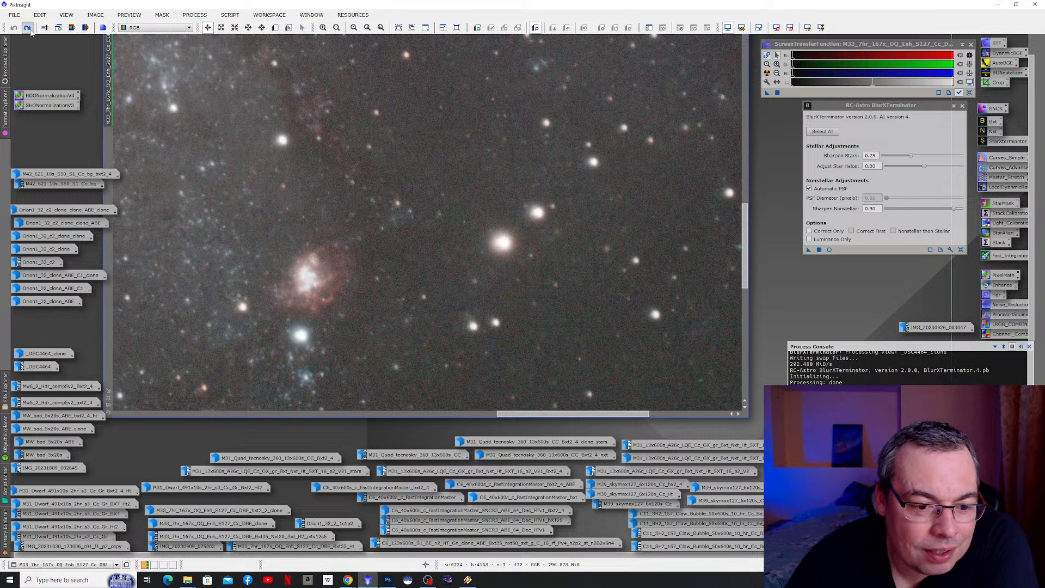
left_click(30, 31)
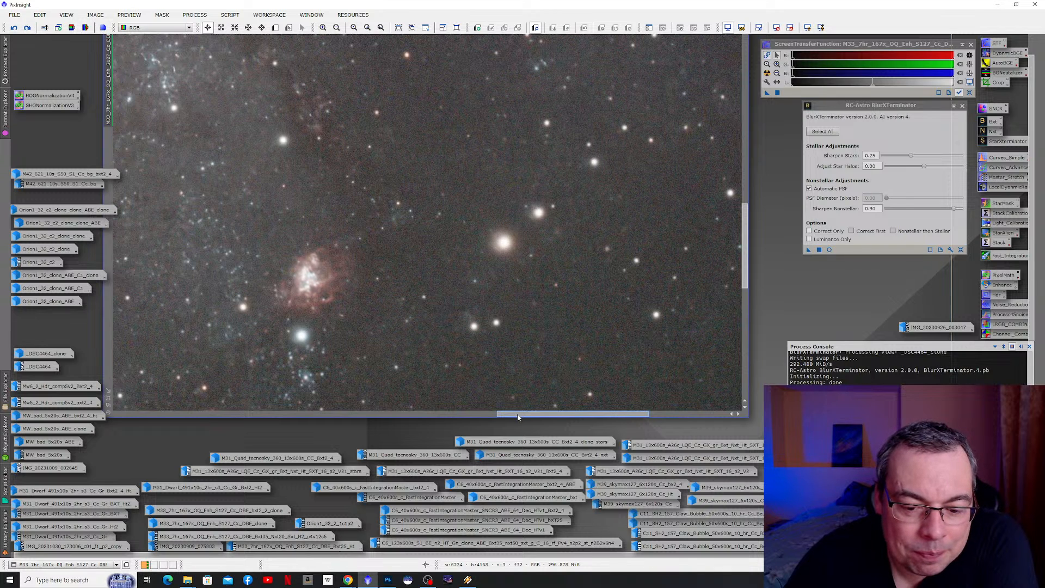
- Compare M33's core before and after BlurXTerminator by undoing and redoing the process
left_click_drag(517, 417, 353, 406)
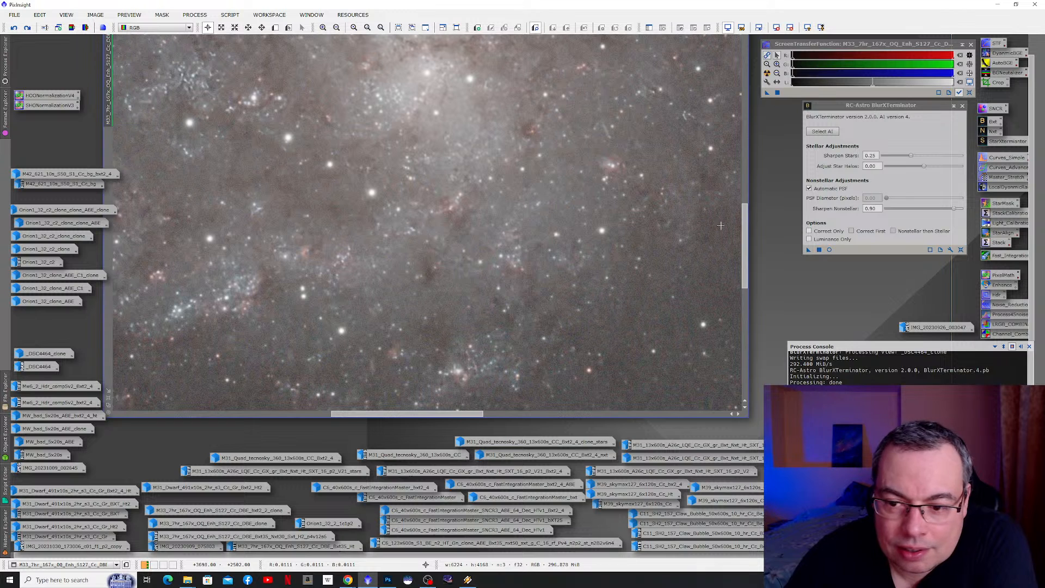
left_click_drag(744, 223, 742, 185)
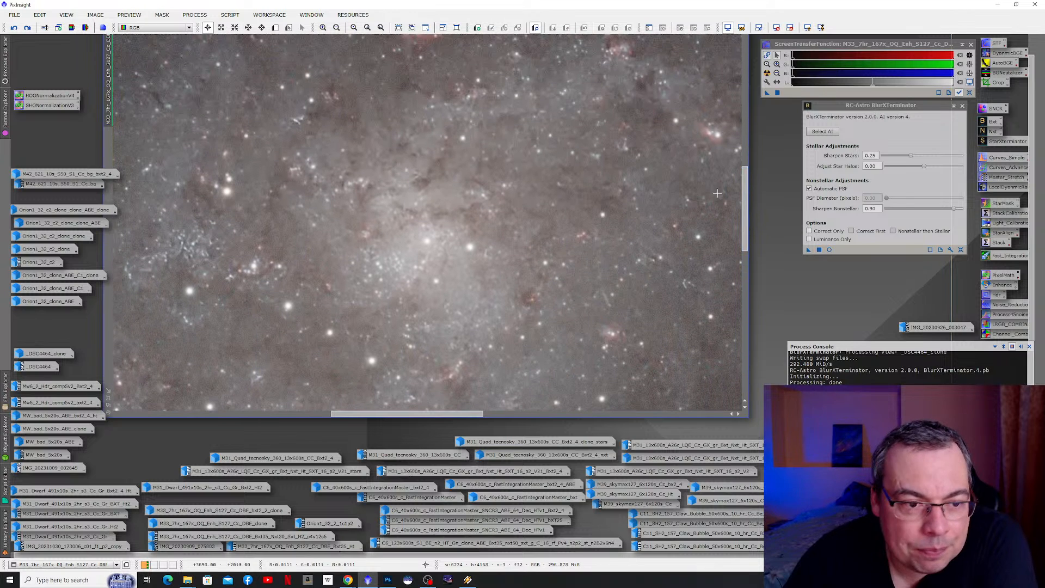
left_click(13, 28)
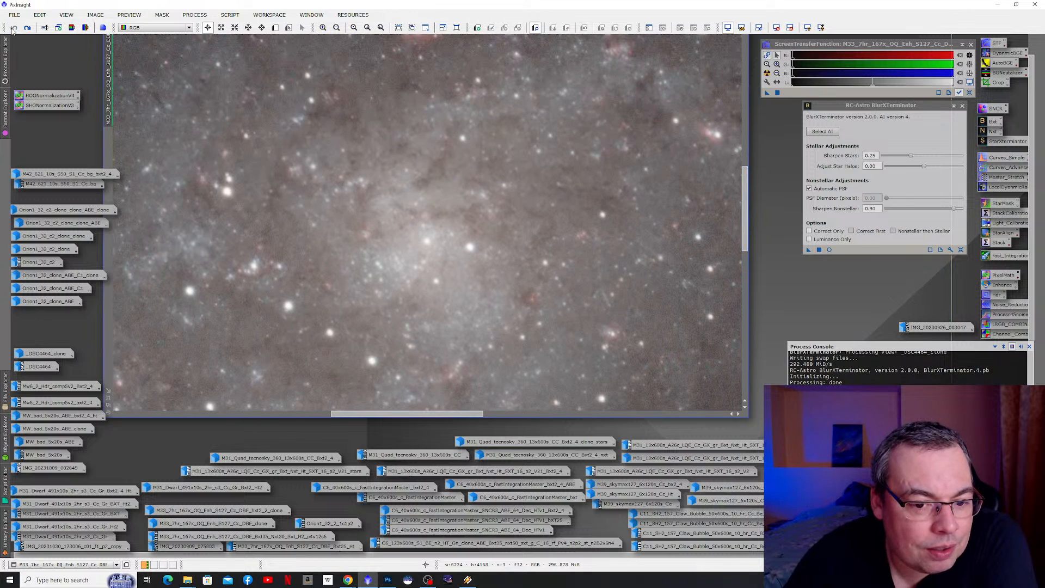
left_click(27, 28)
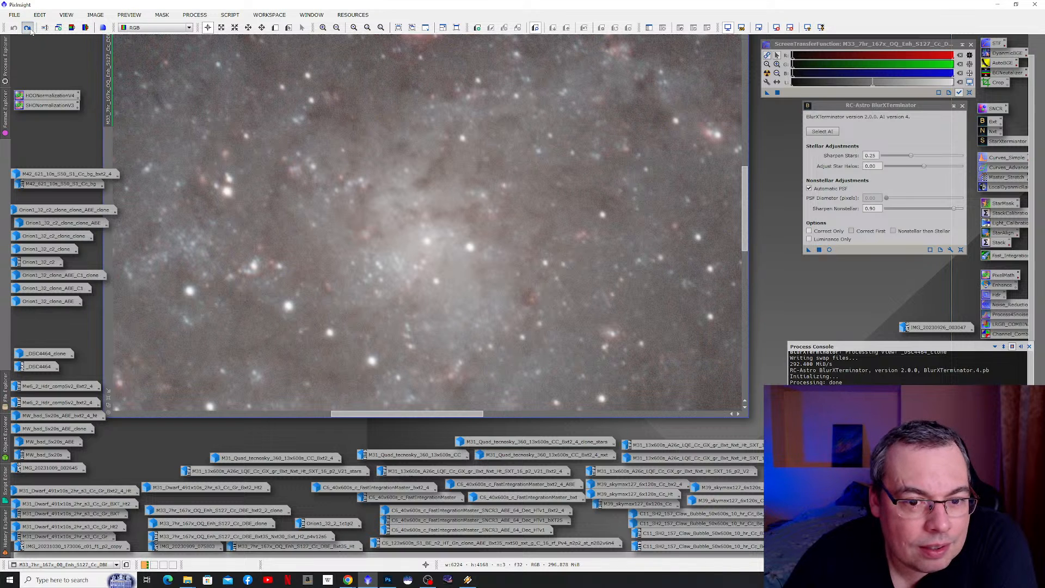
- Reapply the BlurXTerminator result and examine M33's core and spiral arms at several magnifications
left_click(30, 30)
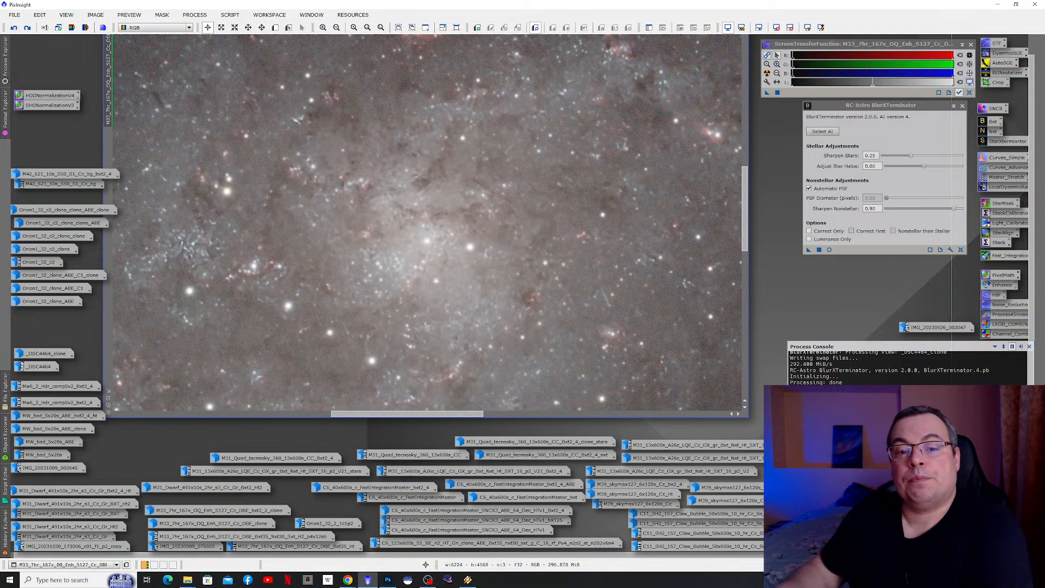
scroll(436, 236, "up", 2)
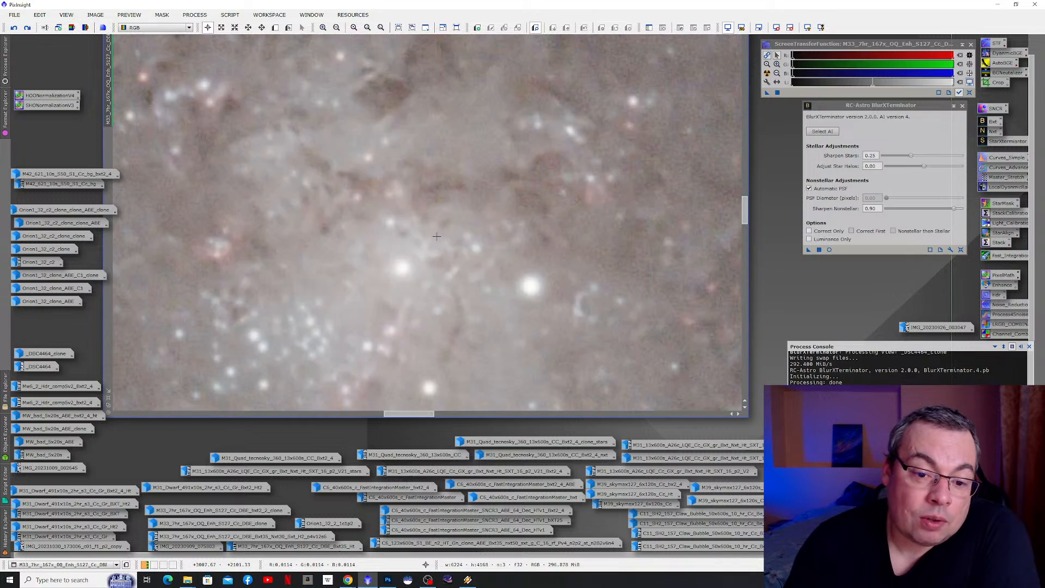
scroll(436, 236, "down", 5)
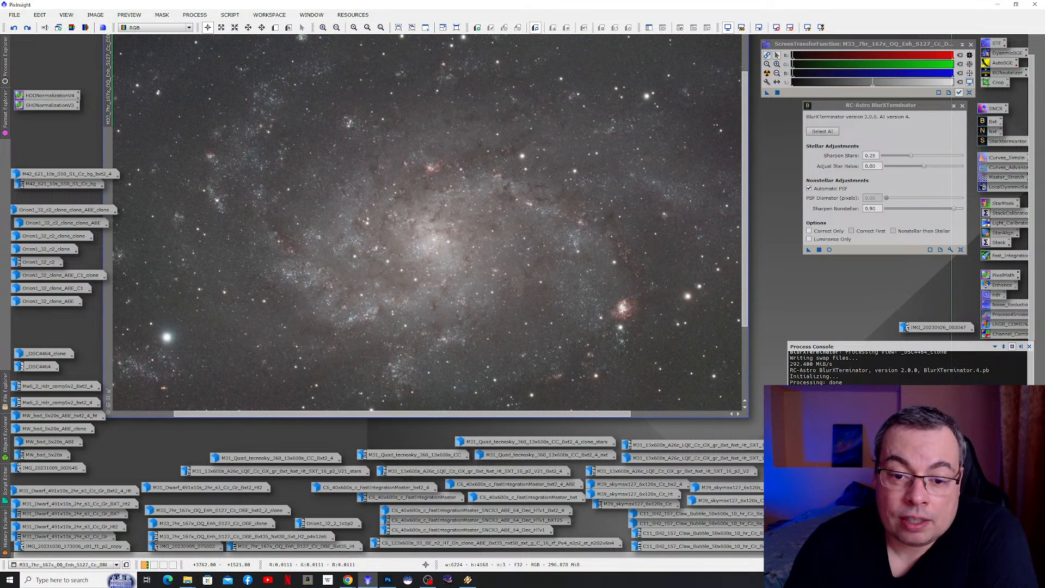
scroll(318, 231, "down", 1)
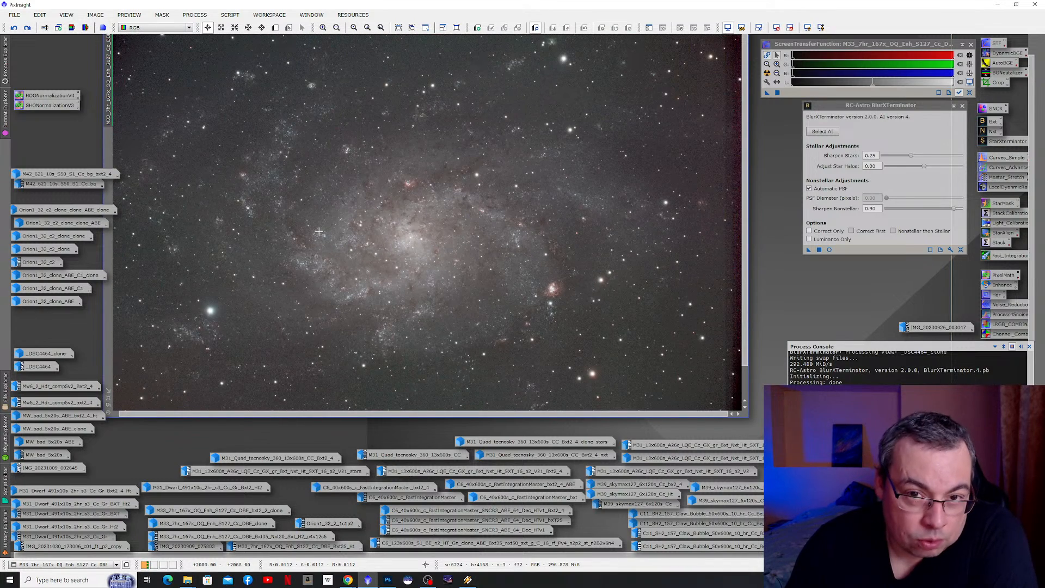
scroll(446, 188, "up", 4)
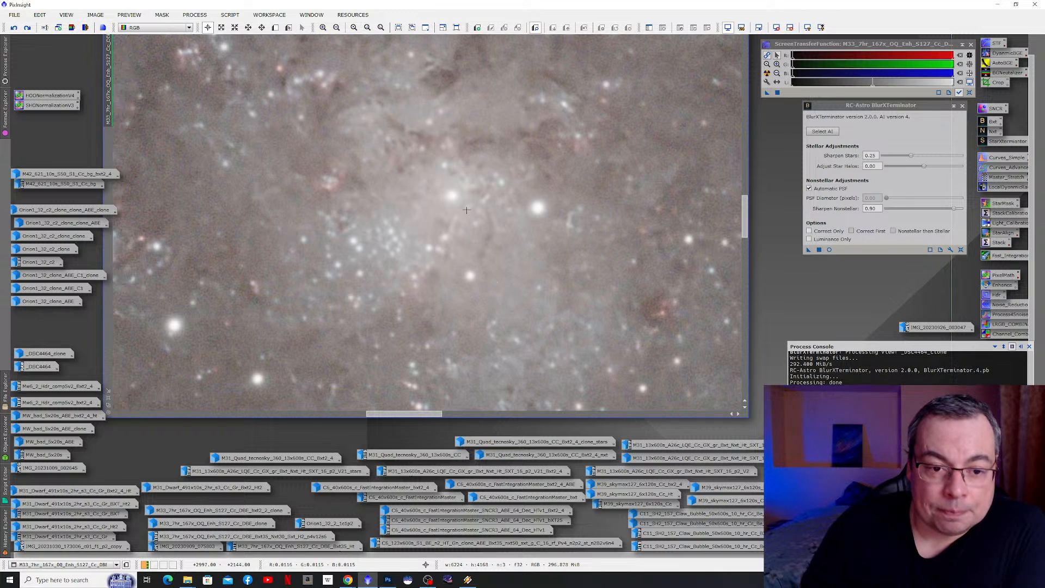
scroll(471, 218, "down", 3)
scroll(471, 220, "down", 1)
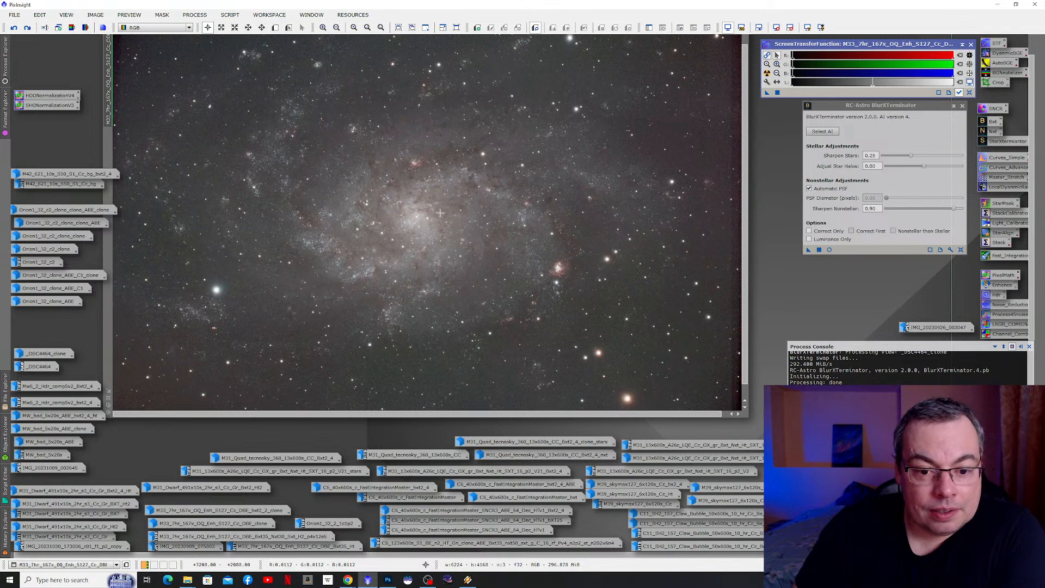
scroll(529, 286, "up", 1)
scroll(619, 321, "up", 1)
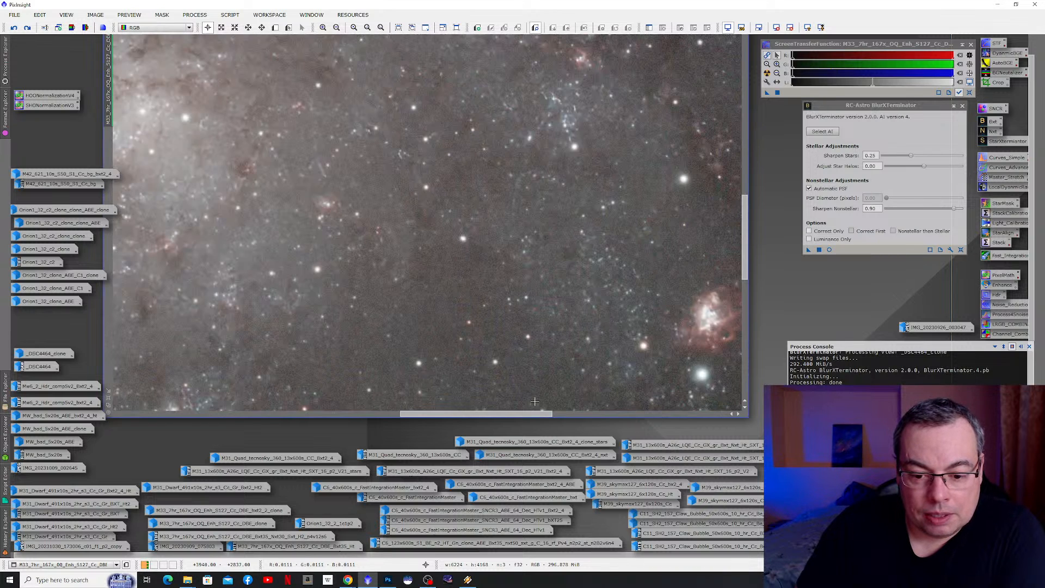
- Examine the sharpened reddish nebula in M33 and the bright stars between it and the image's right edge
left_click_drag(533, 416, 618, 415)
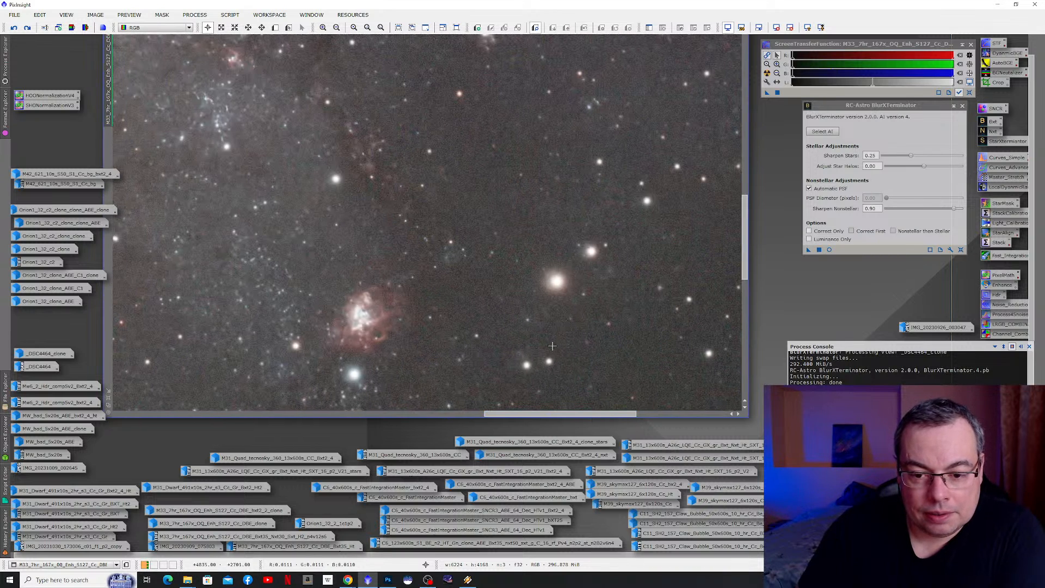
left_click_drag(746, 272, 746, 288)
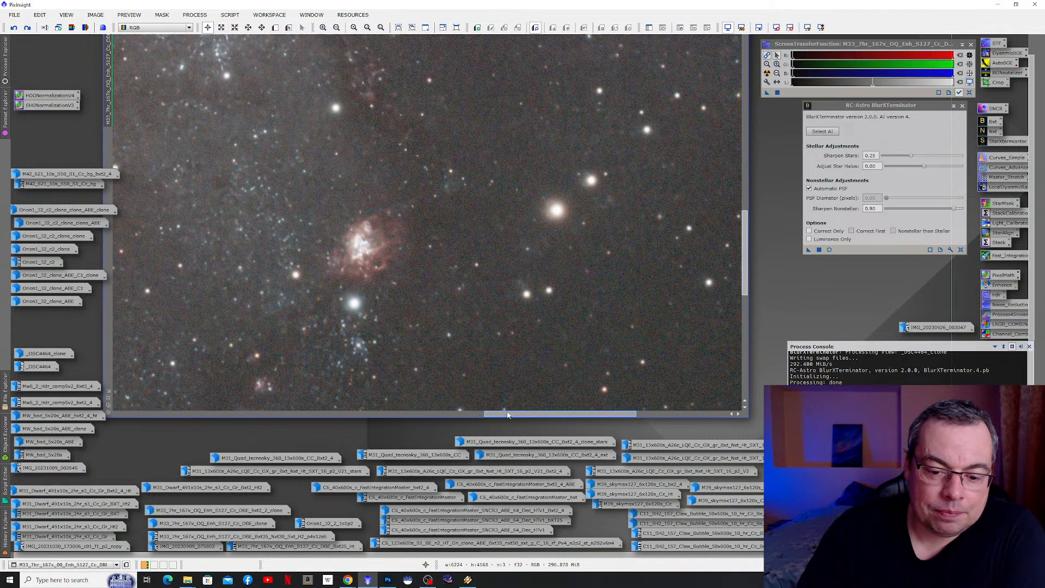
left_click_drag(504, 414, 526, 403)
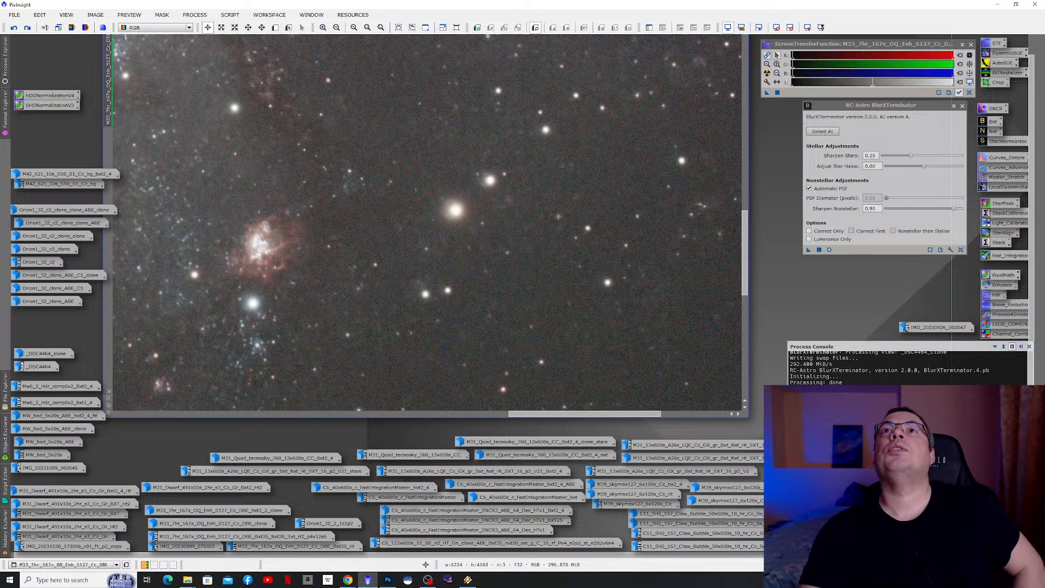
- Switch to Winamp, play the copy of the Satya Yuga track and minimize the player
key("alt+Tab")
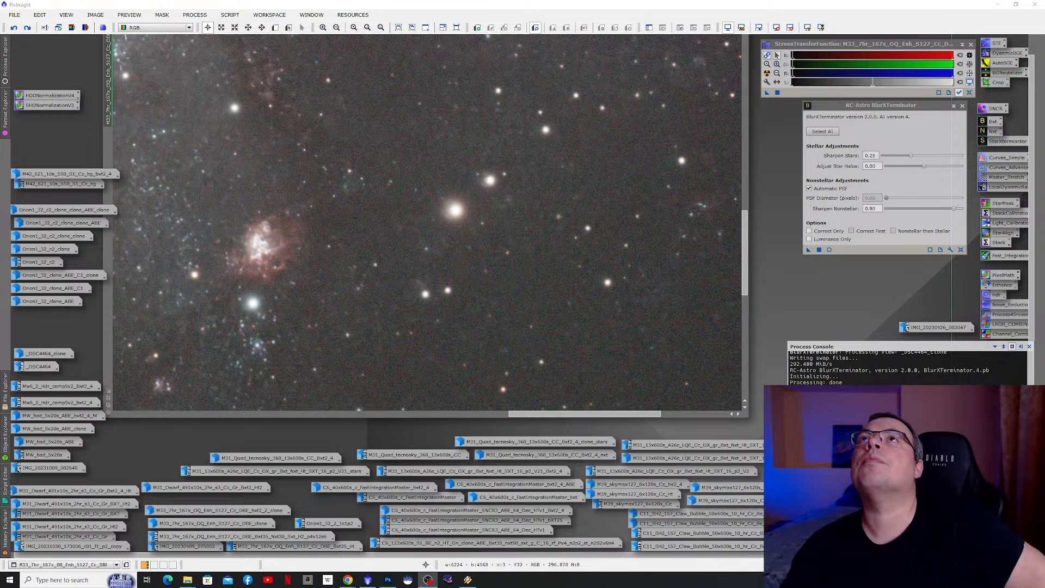
left_click(477, 581)
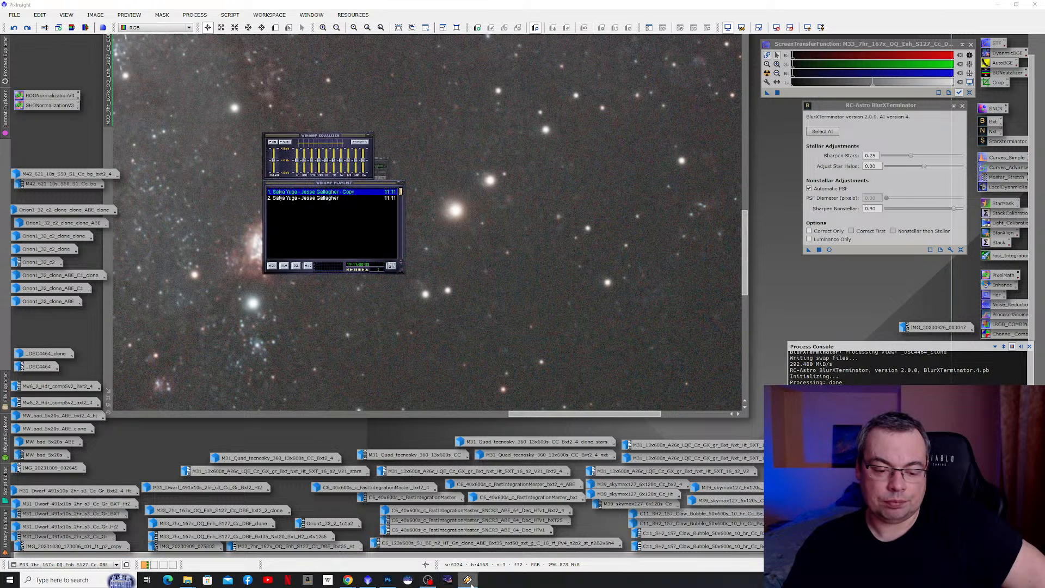
double_click(321, 194)
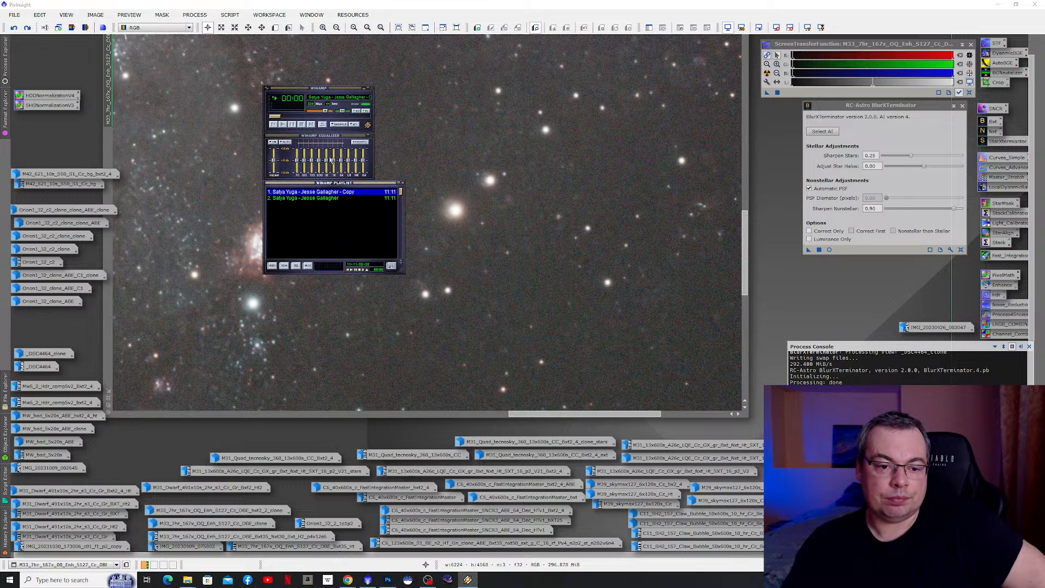
left_click(364, 91)
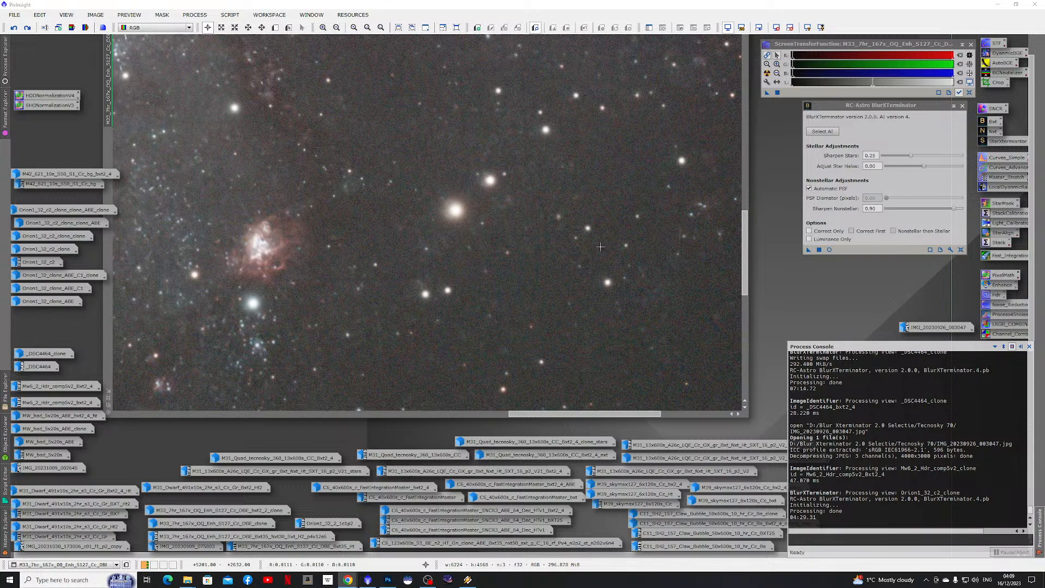
- Duplicate the BlurXTerminator-processed M33 image
scroll(489, 294, "down", 5)
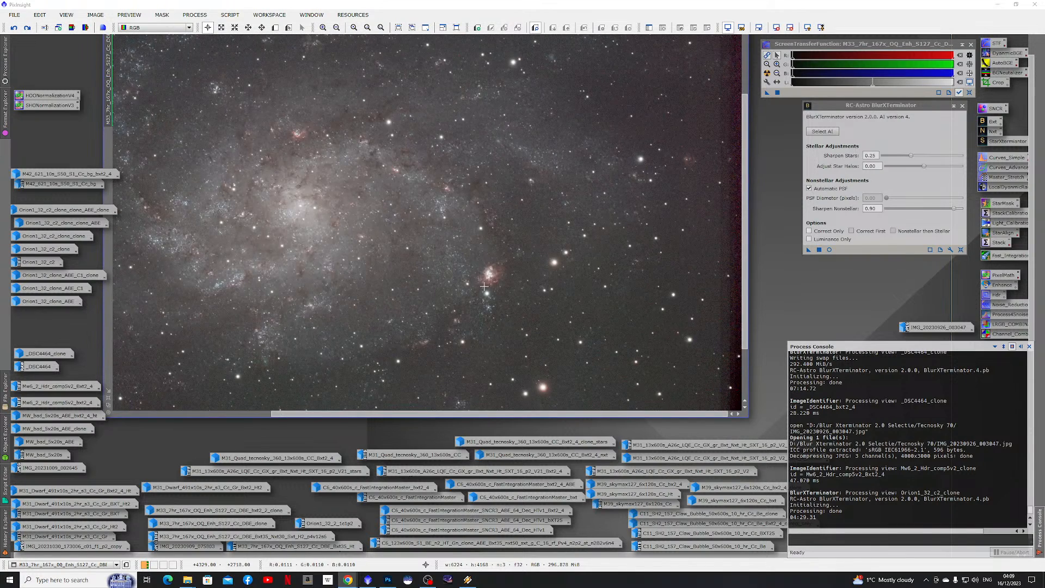
scroll(485, 294, "up", 1)
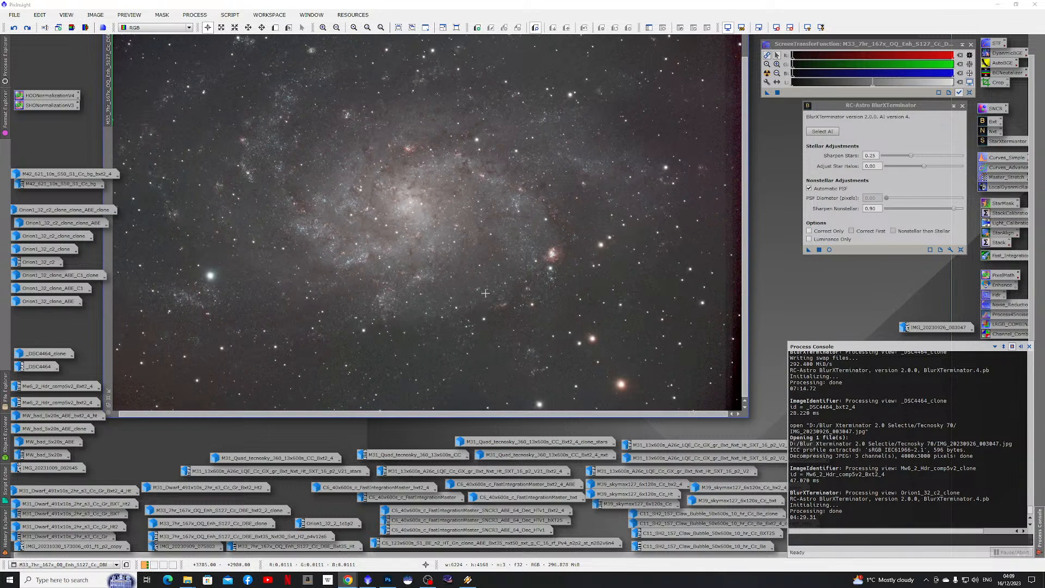
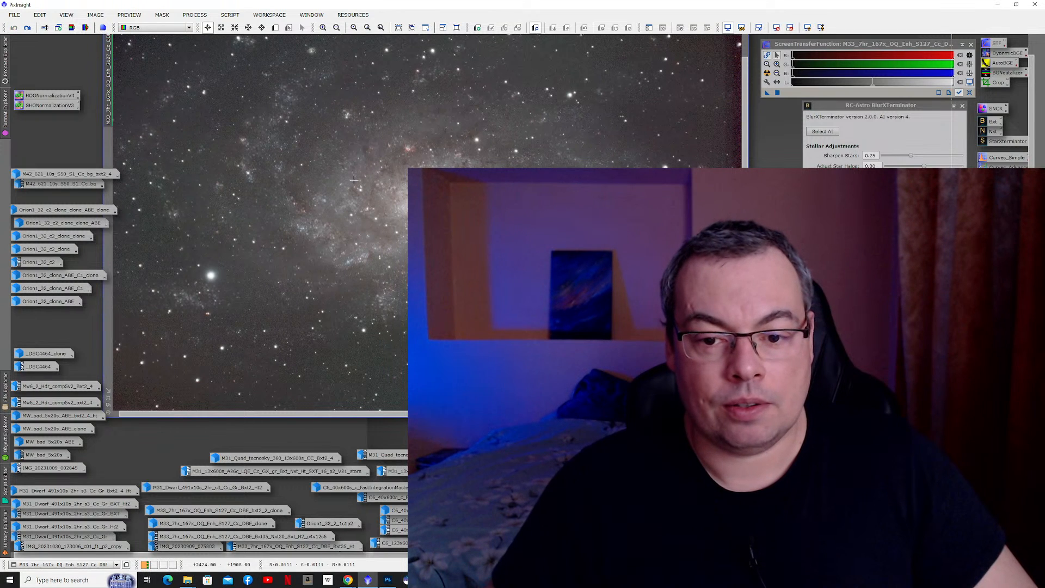
right_click(404, 199)
left_click(433, 231)
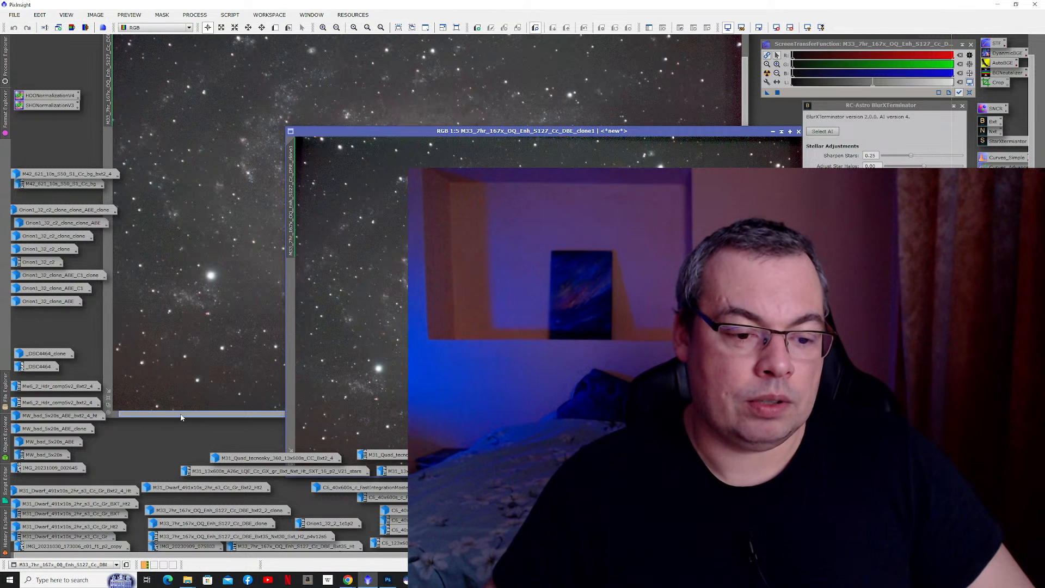
- Iconize the original M33 window and place the duplicate's window in the free workspace area
left_click(181, 417)
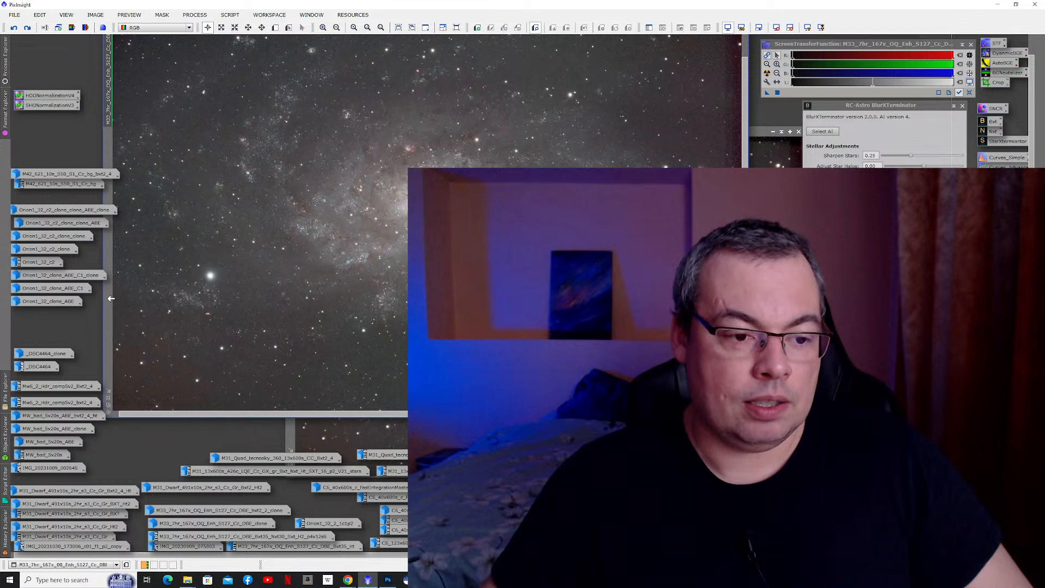
left_click(108, 399)
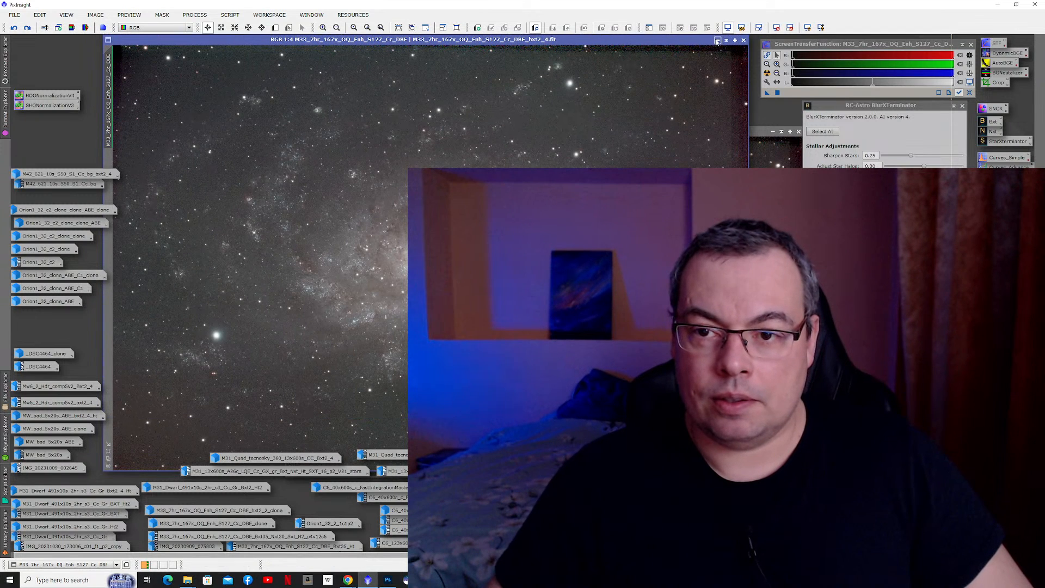
left_click(717, 41)
mouse_move(699, 133)
left_mouse_down()
mouse_move(558, 69)
mouse_move(597, 59)
left_mouse_up()
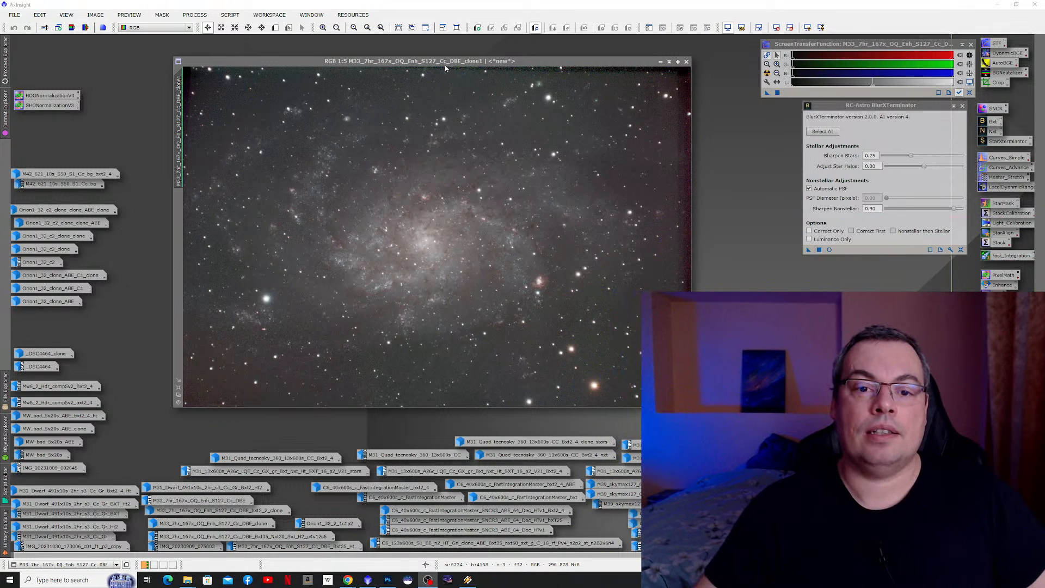
left_click_drag(448, 60, 397, 62)
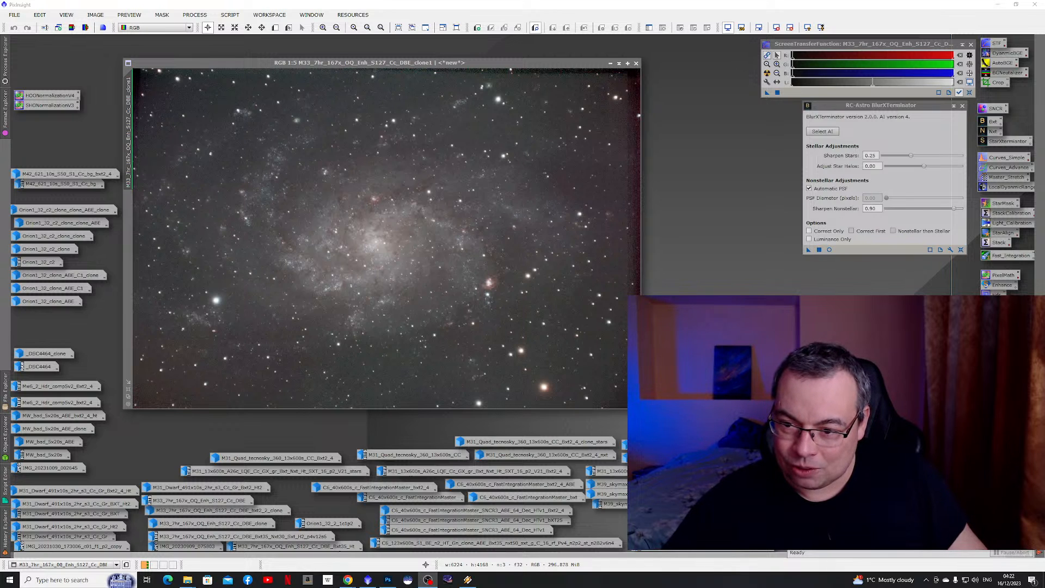
left_click(822, 255)
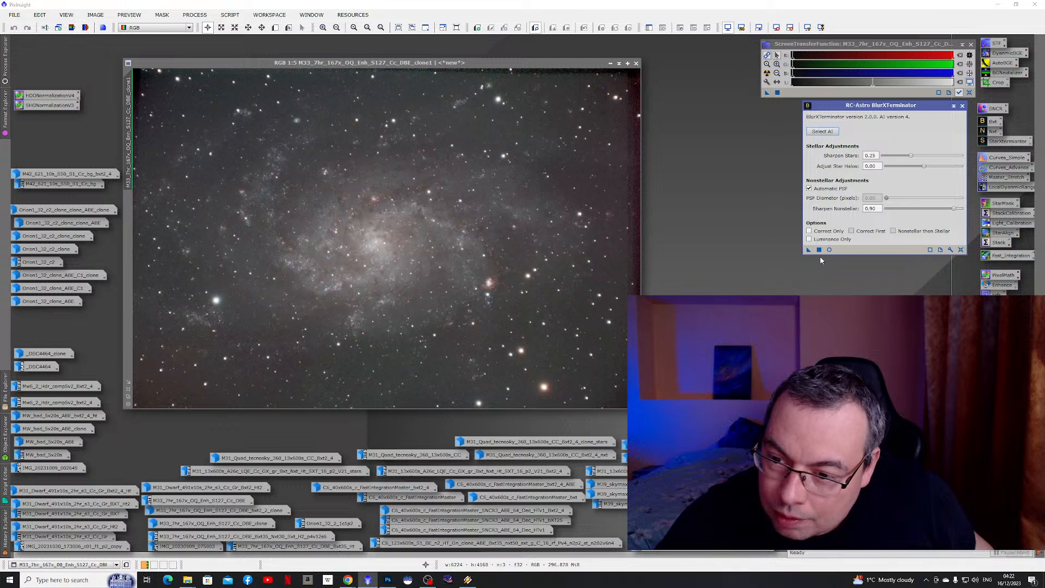
right_click(834, 261)
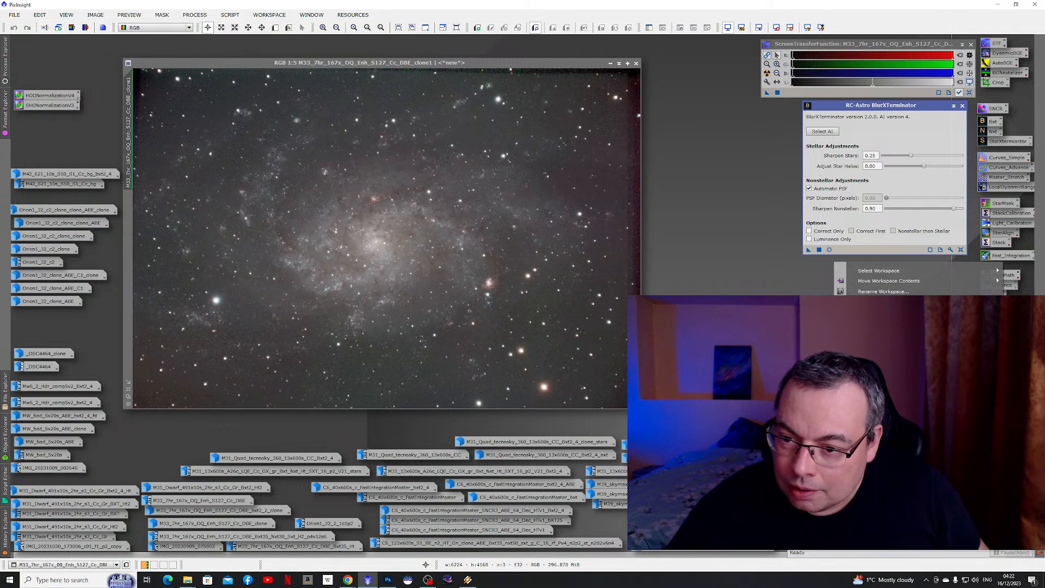
left_click(820, 254)
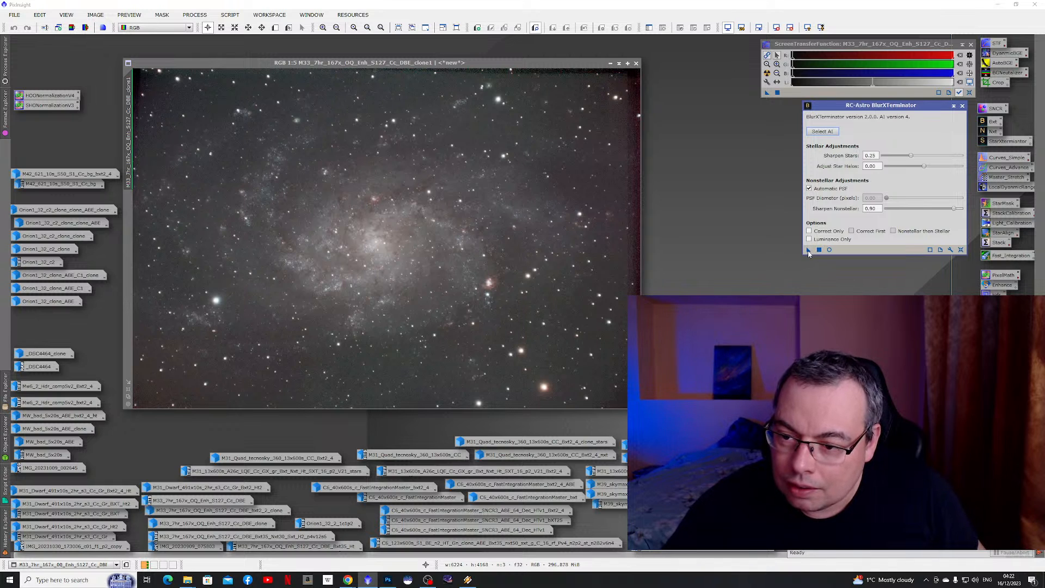
right_click(826, 257)
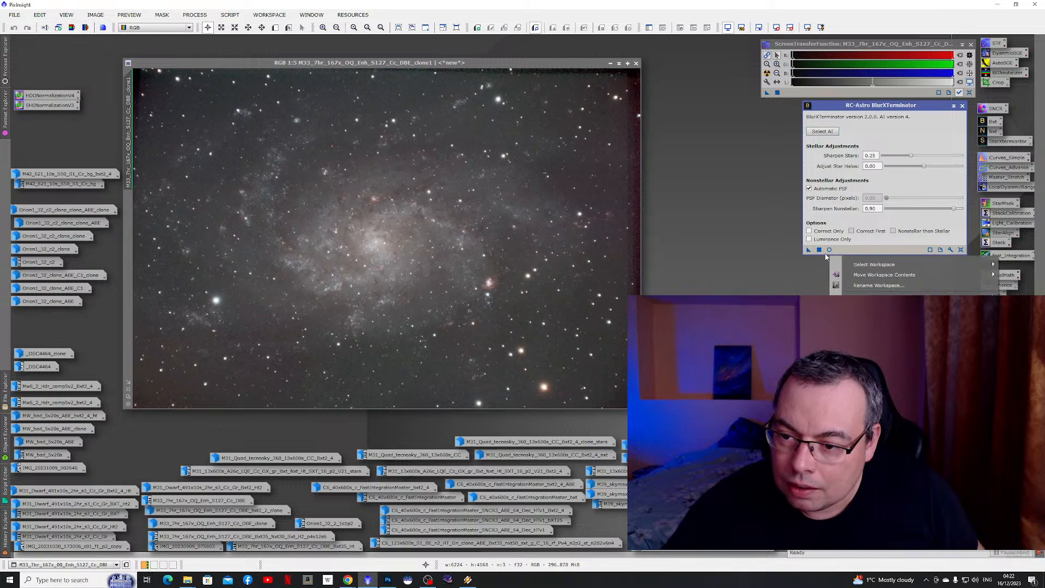
left_click(796, 254)
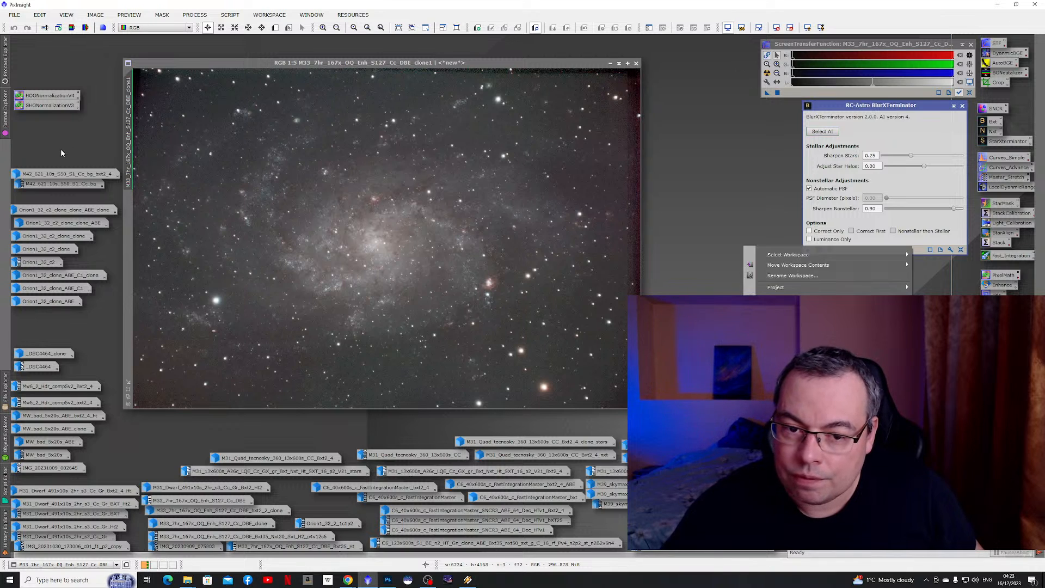
right_click(472, 197)
right_click(757, 260)
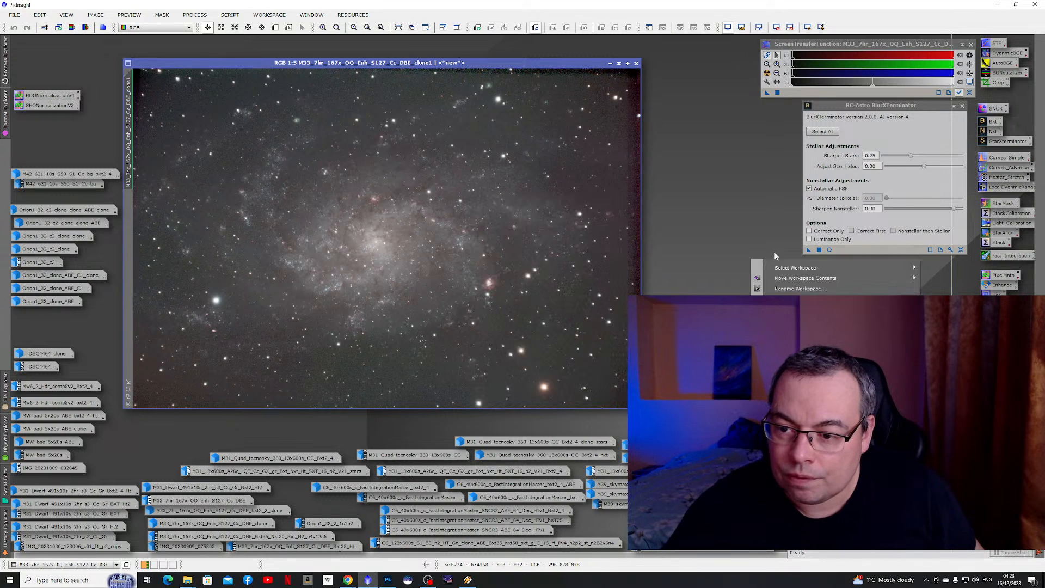
left_click(822, 252)
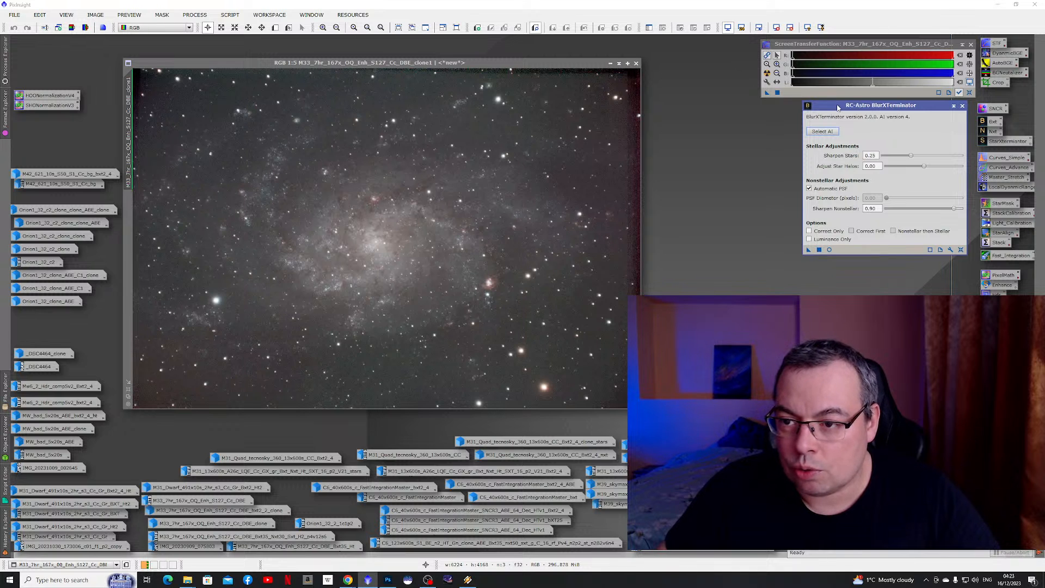
- Move the BlurXTerminator dialog beside the duplicate and try a second pass with Sharpen Stars 0.25 and Sharpen Nonstellar 0.90
left_click_drag(838, 107, 749, 134)
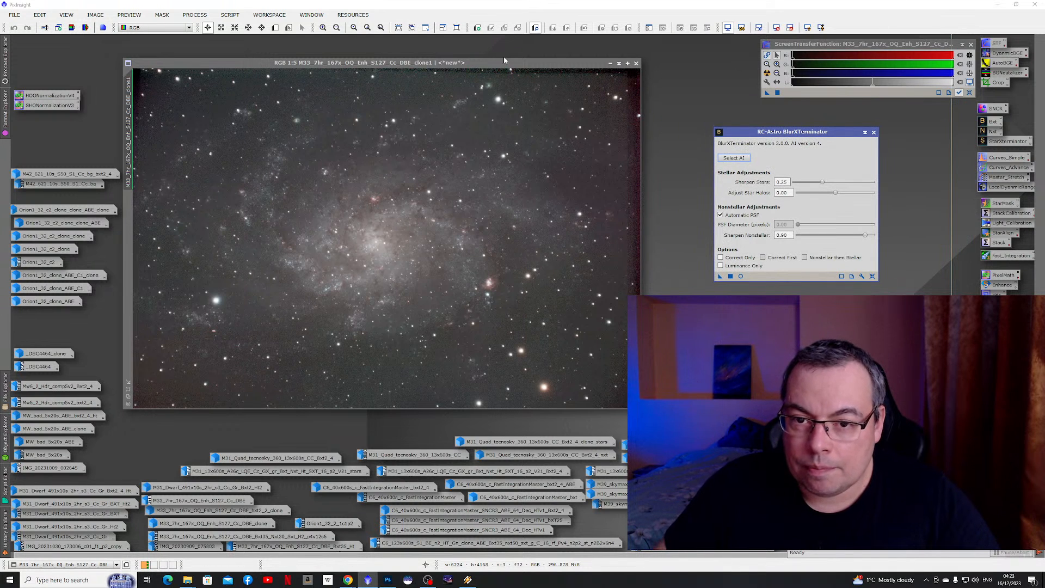
left_click(523, 64)
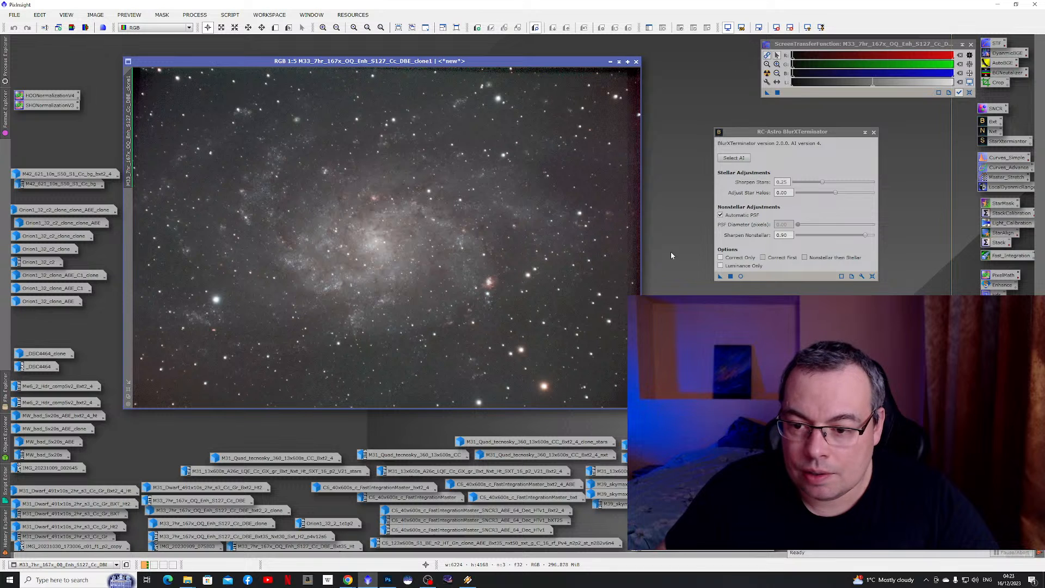
left_click(730, 276)
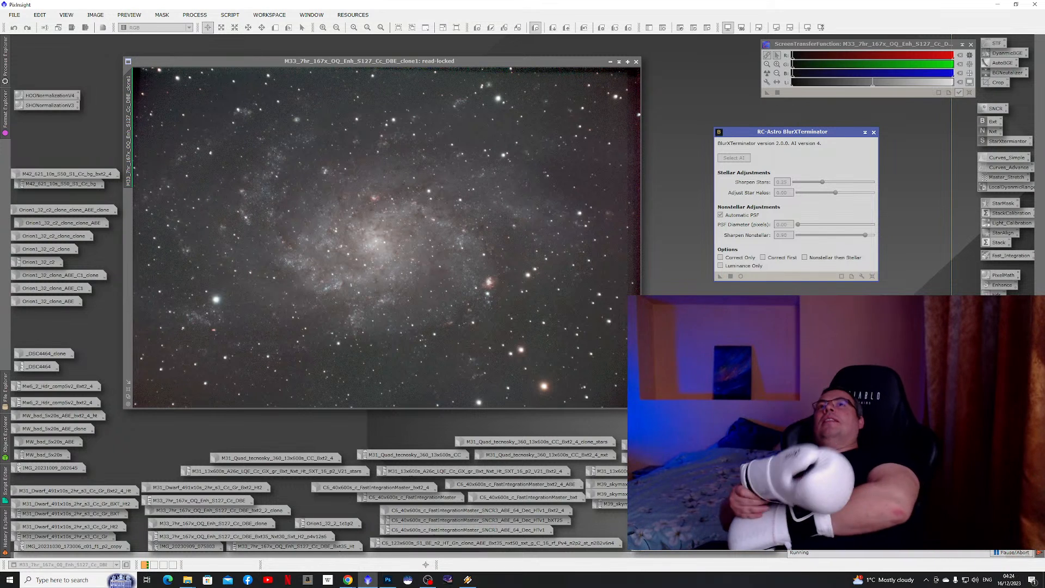
- Abort the running BlurXTerminator process and undo its change to the duplicated M33 image
left_click(1011, 553)
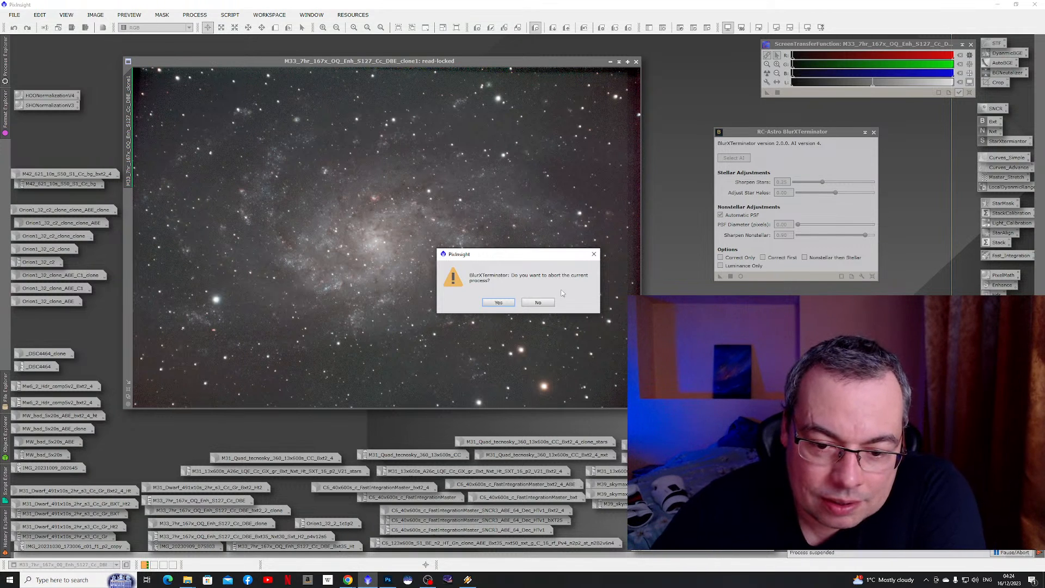
left_click(498, 302)
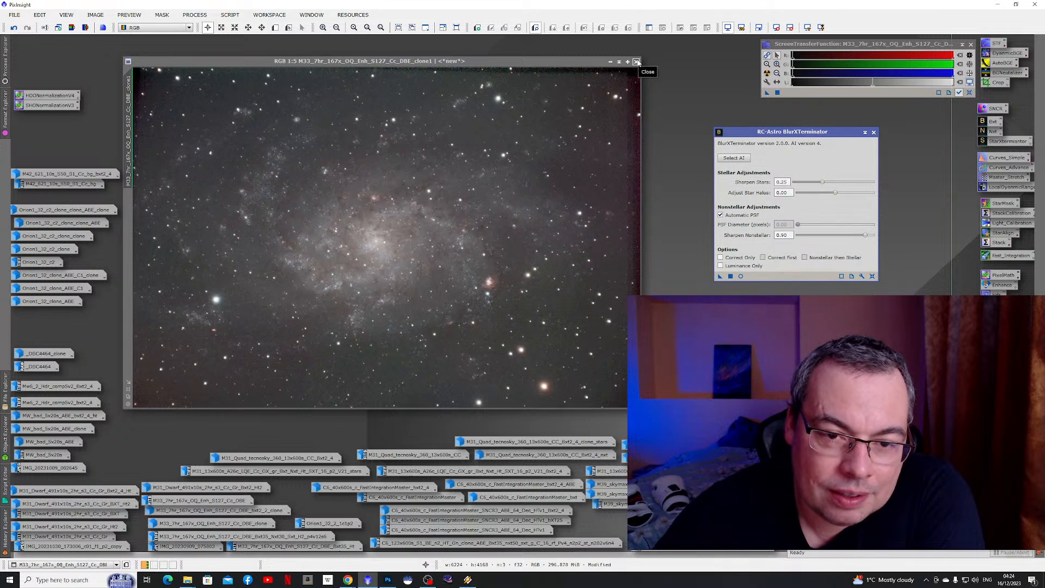
left_click(17, 32)
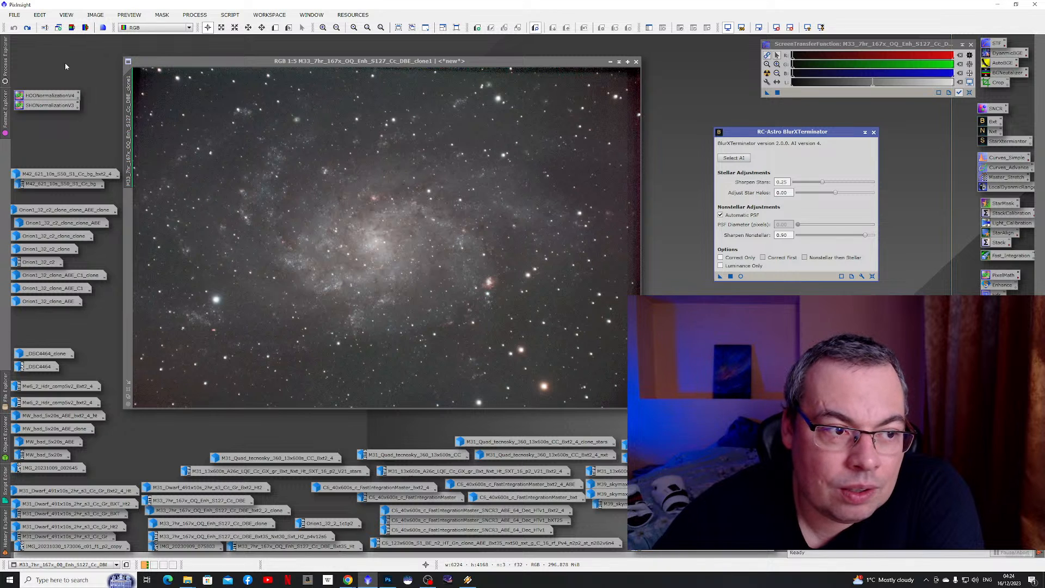
- Redo the last undone change on the duplicated M33 image and close its window without saving
left_click(28, 29)
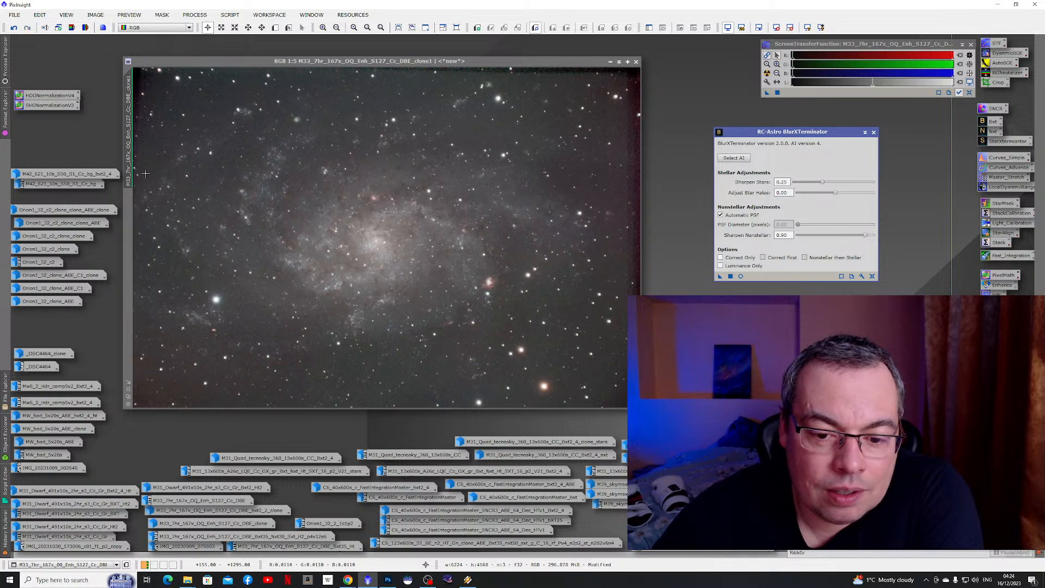
left_click(635, 61)
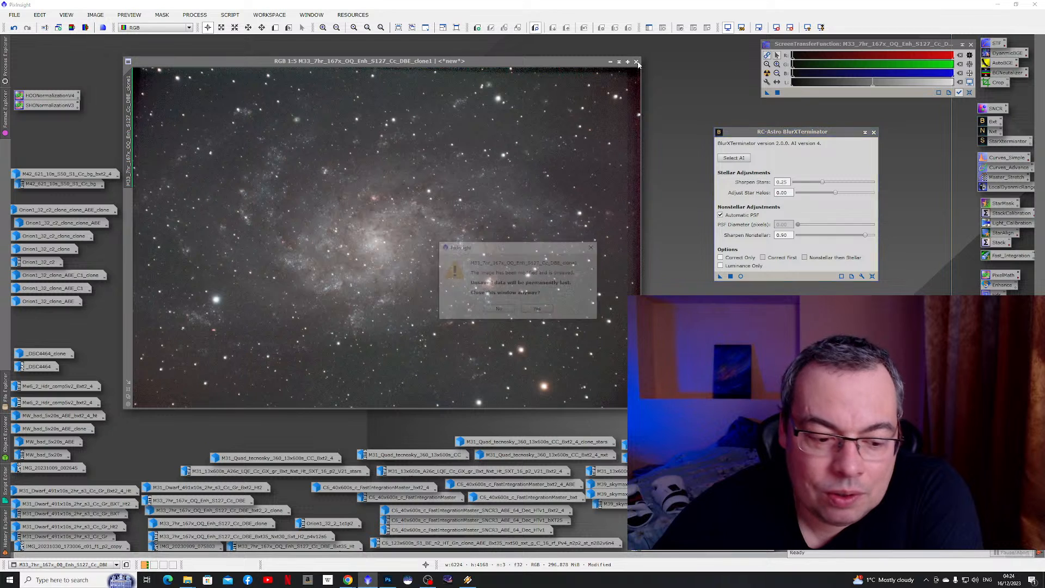
left_click(537, 309)
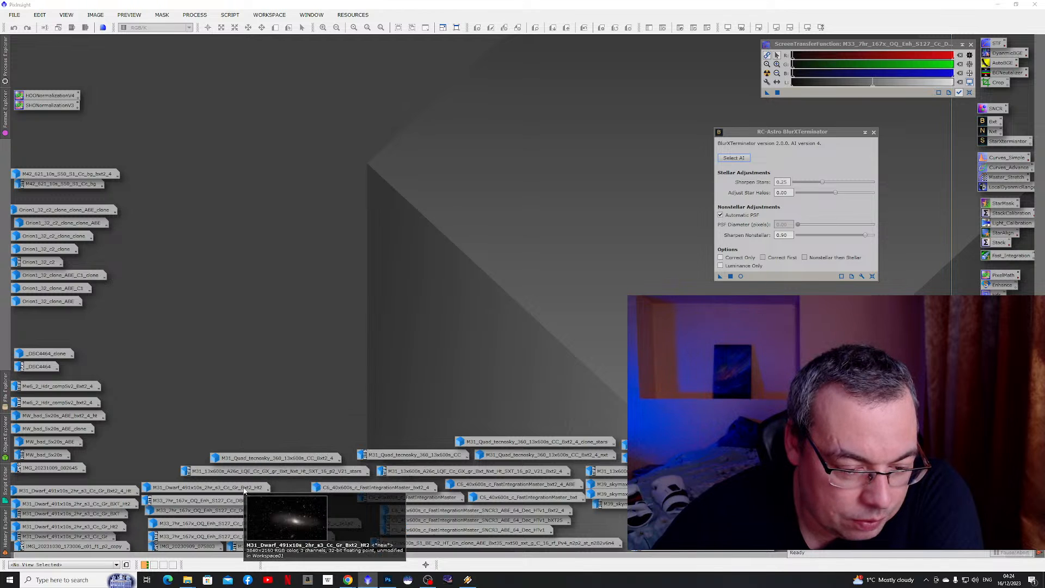
- Restore the iconized M33 image ending in bxt2_2_clone and place its window in the free workspace area
mouse_move(258, 515)
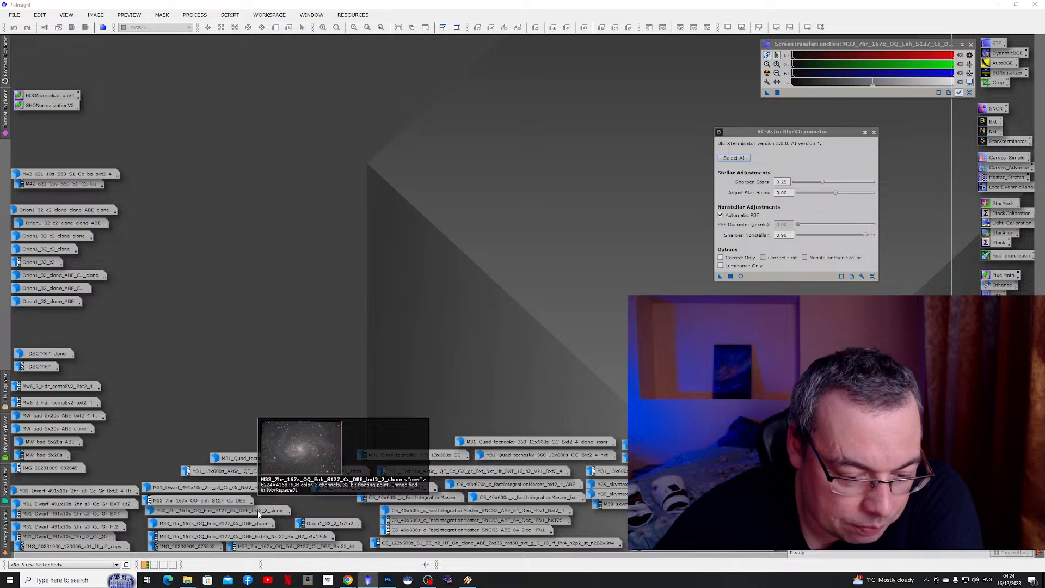
double_click(258, 513)
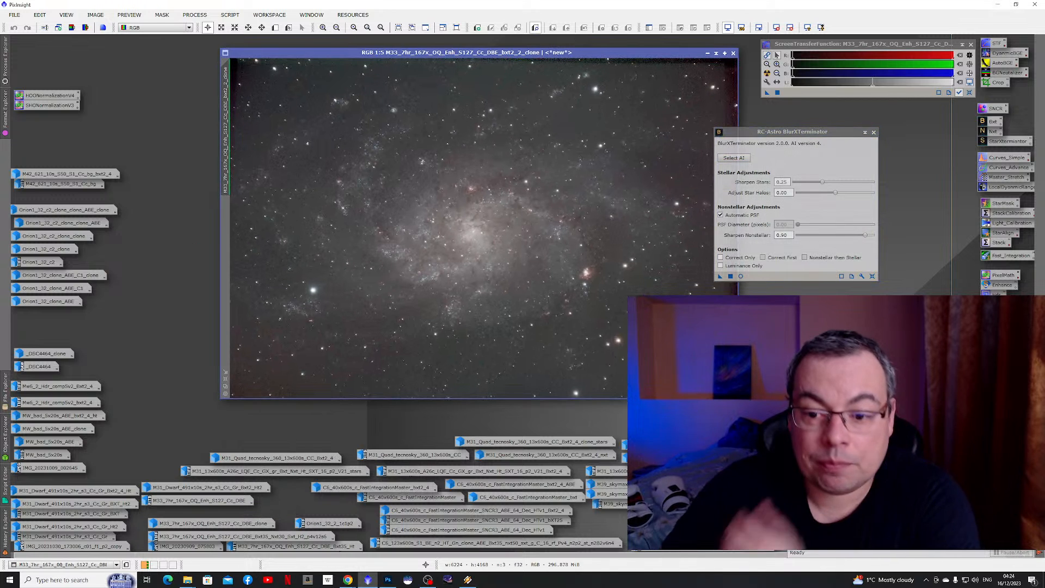
left_click_drag(525, 52, 429, 49)
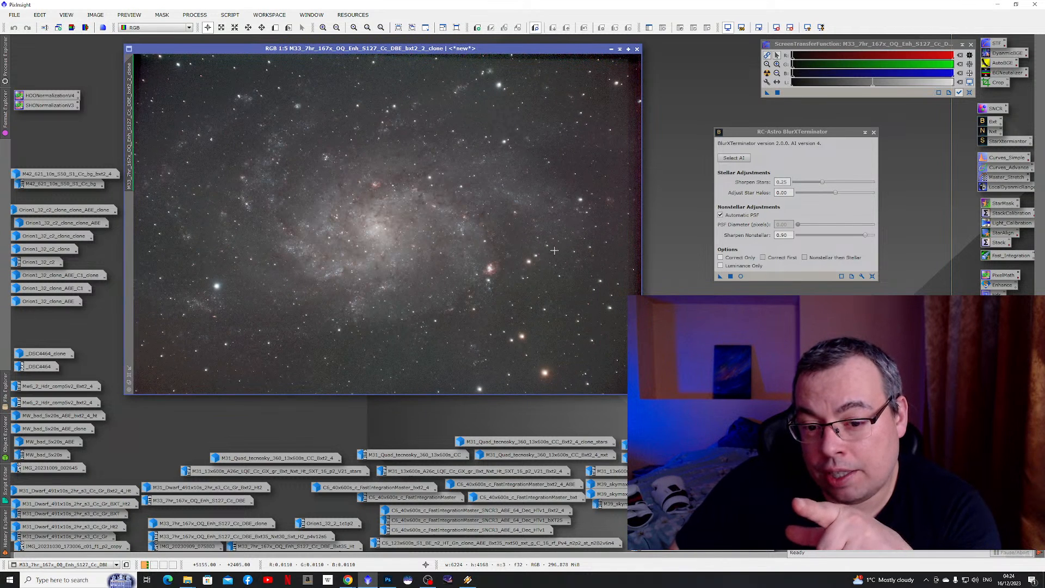
- Examine the star shapes near the right edge and lower-right corner of the M33 bxt2_2_clone image at up to 2:1
scroll(563, 256, "up", 3)
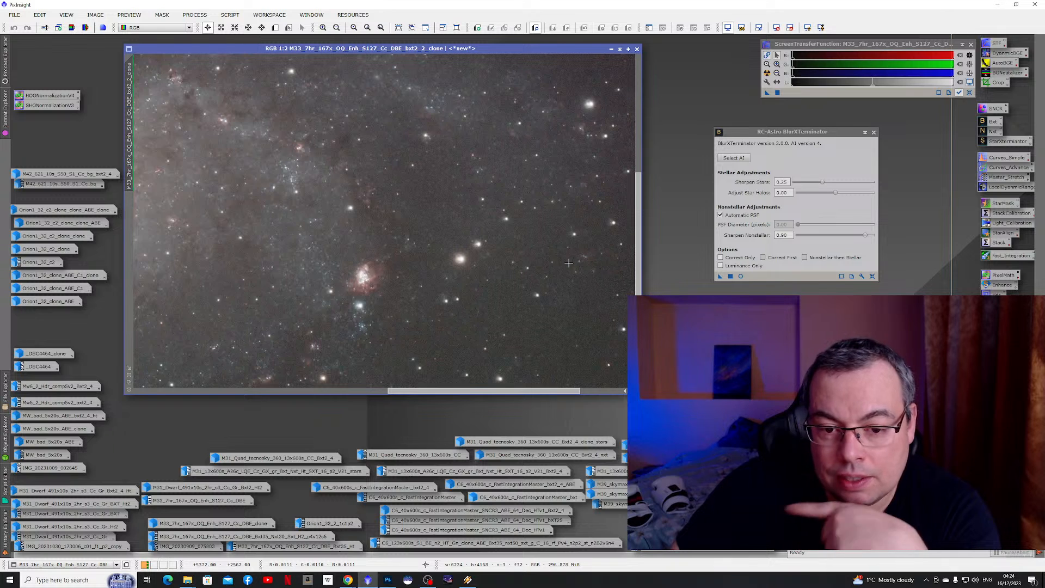
scroll(568, 263, "up", 1)
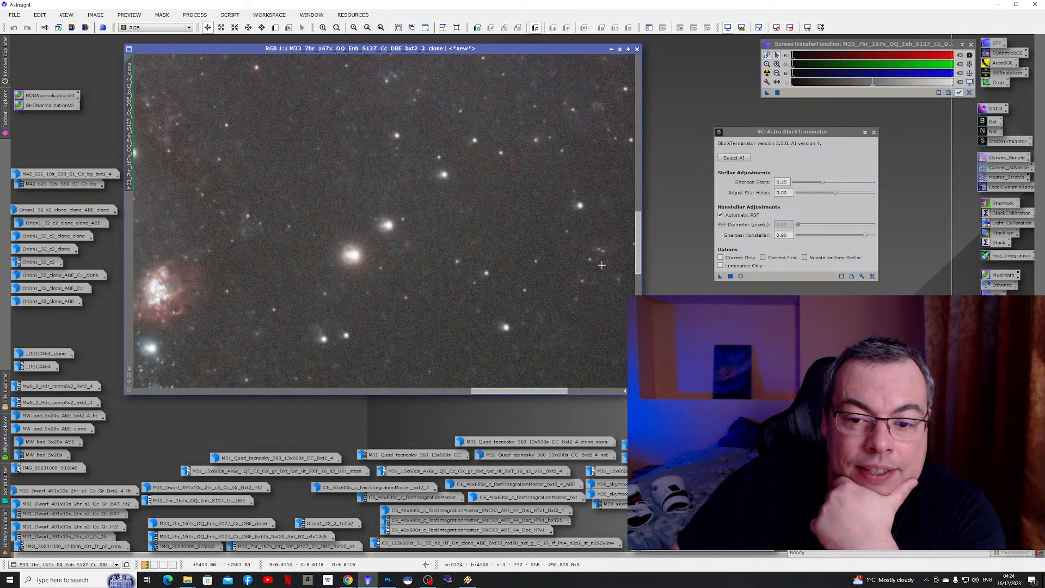
scroll(549, 245, "down", 2)
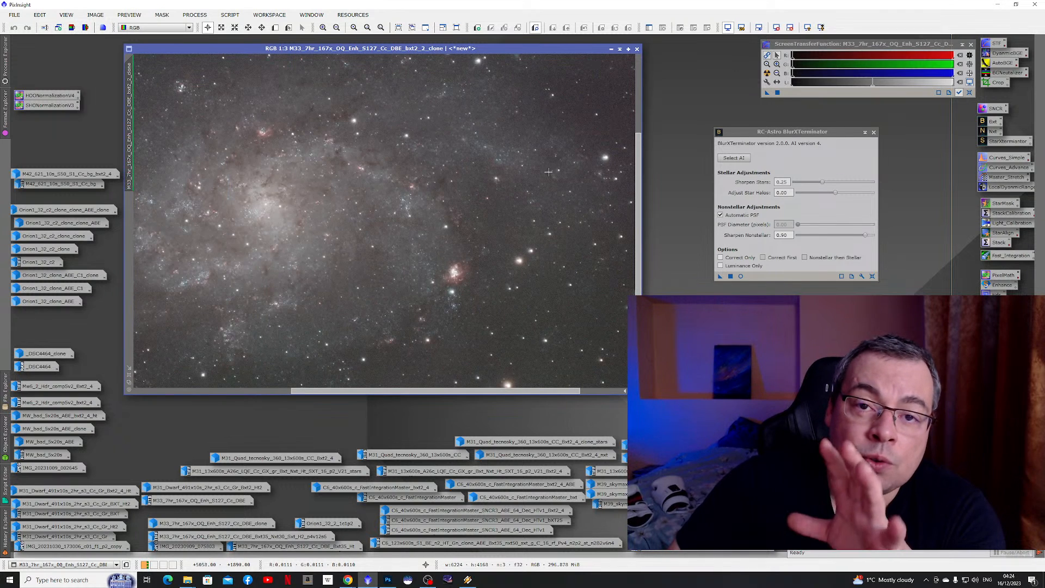
scroll(588, 259, "down", 1)
scroll(604, 170, "up", 2)
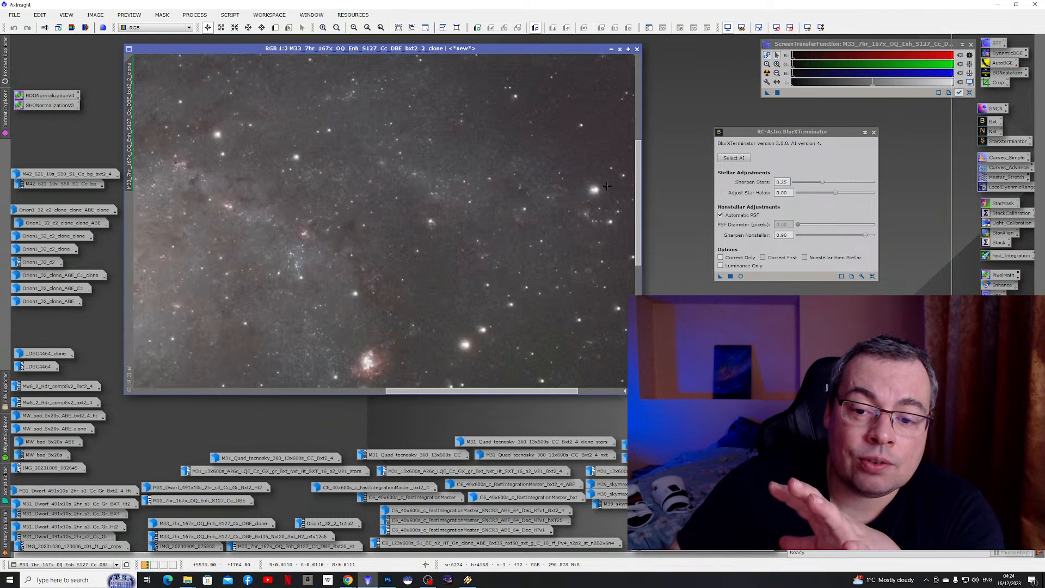
scroll(605, 186, "up", 2)
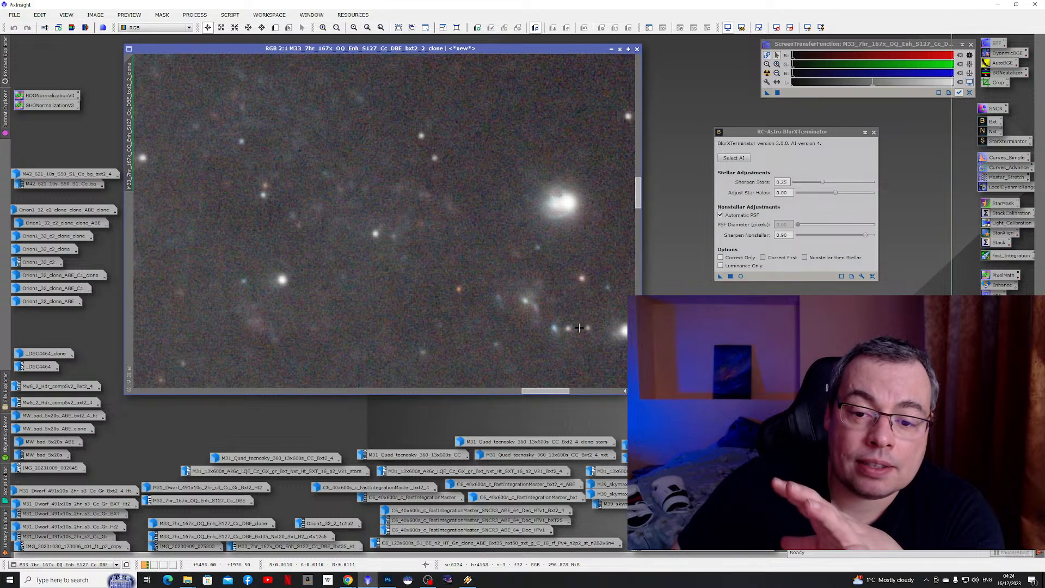
scroll(579, 328, "down", 5)
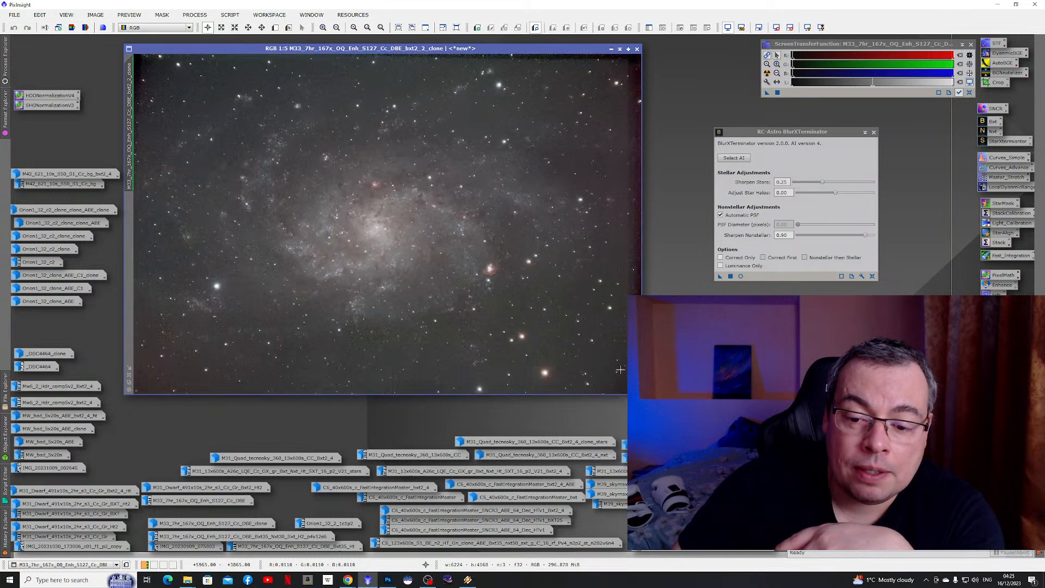
scroll(618, 368, "down", 1)
scroll(602, 357, "up", 2)
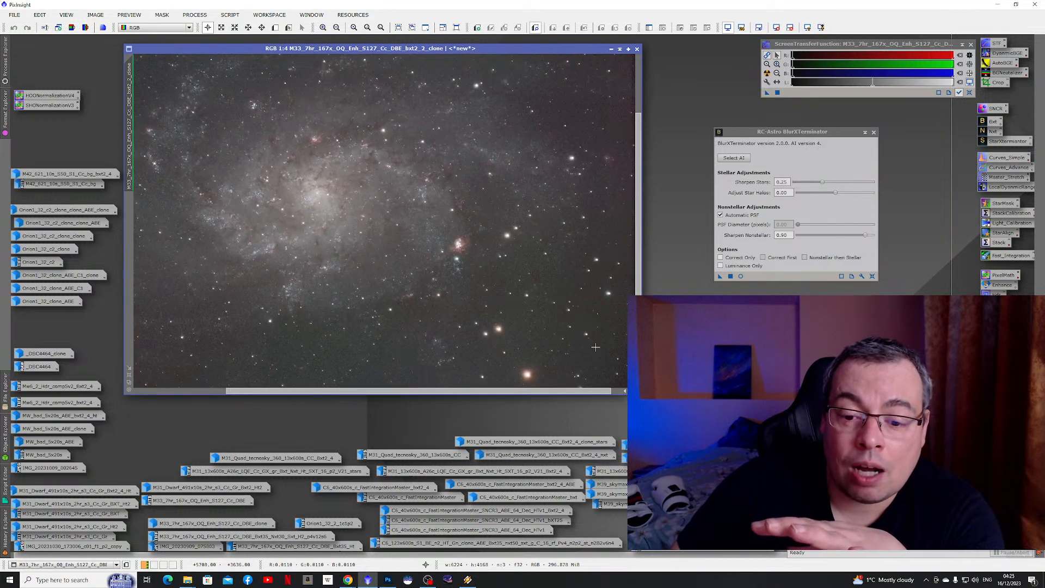
scroll(596, 348, "up", 3)
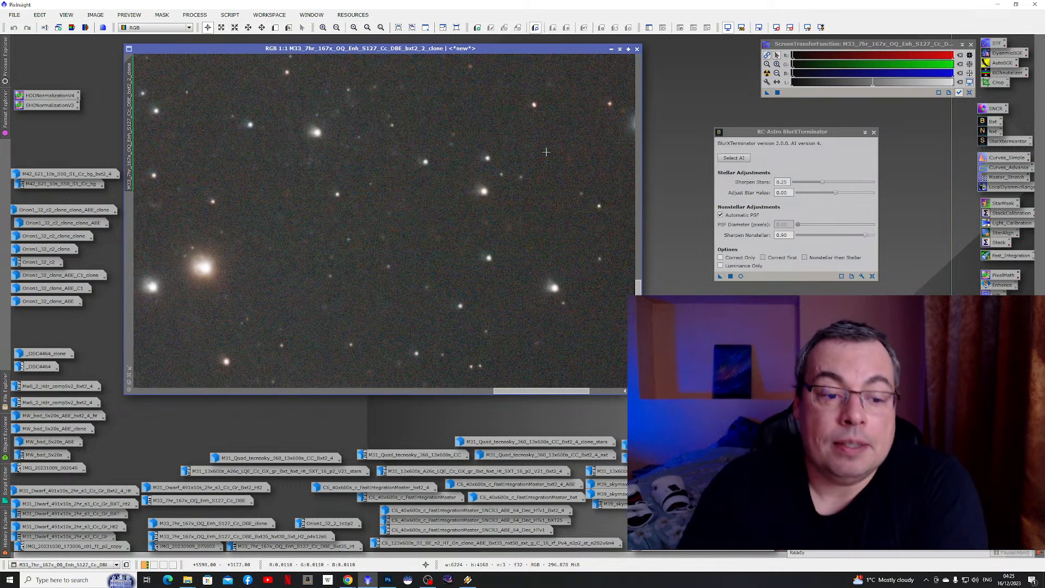
scroll(326, 150, "down", 3)
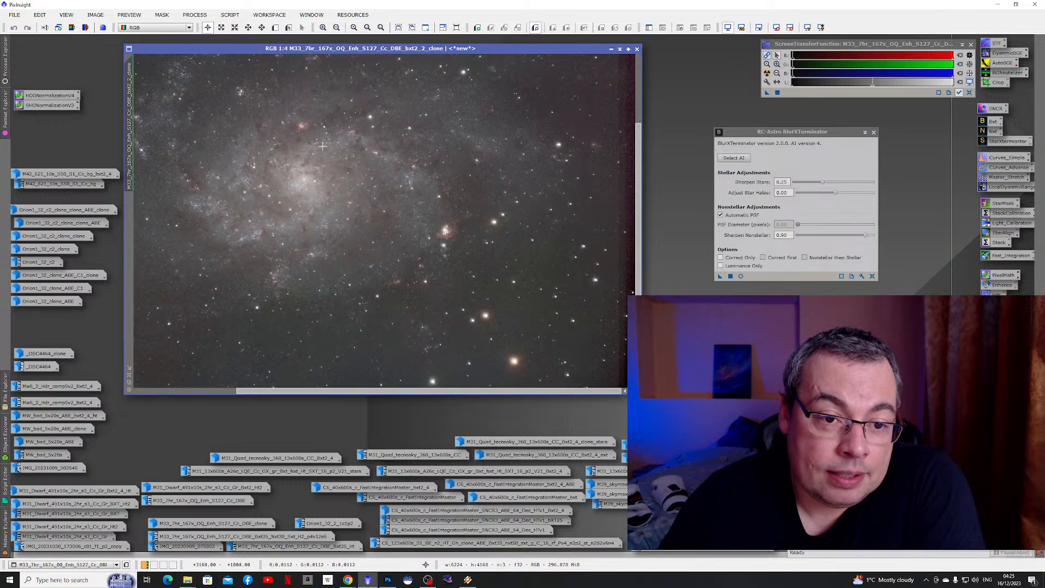
scroll(322, 146, "down", 1)
scroll(551, 139, "down", 1)
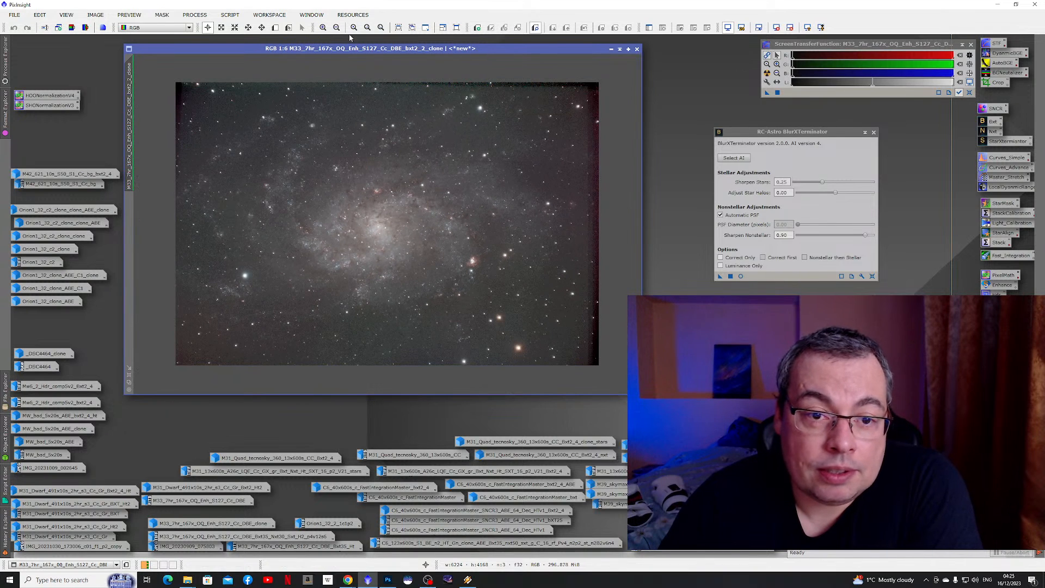
- Iconize the bxt2_2_clone image, restore the original M33 window and redo its last undone change
left_click_drag(377, 52, 410, 51)
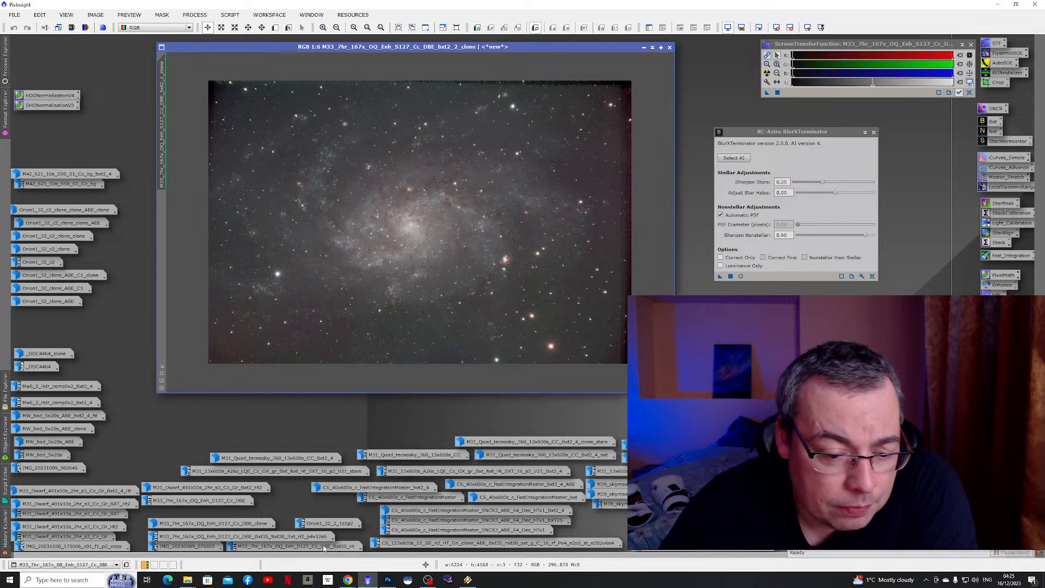
left_click(644, 48)
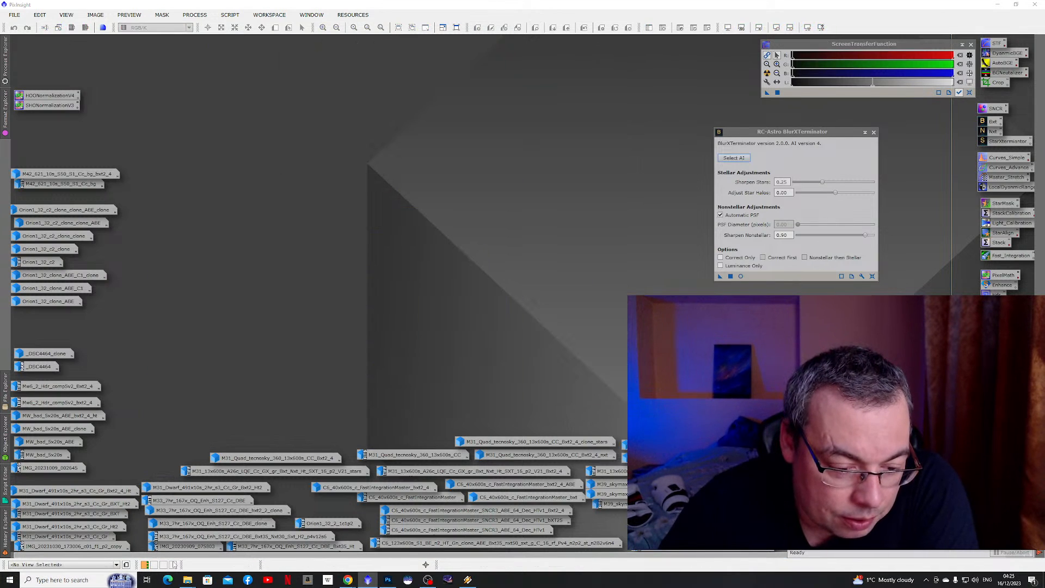
double_click(225, 502)
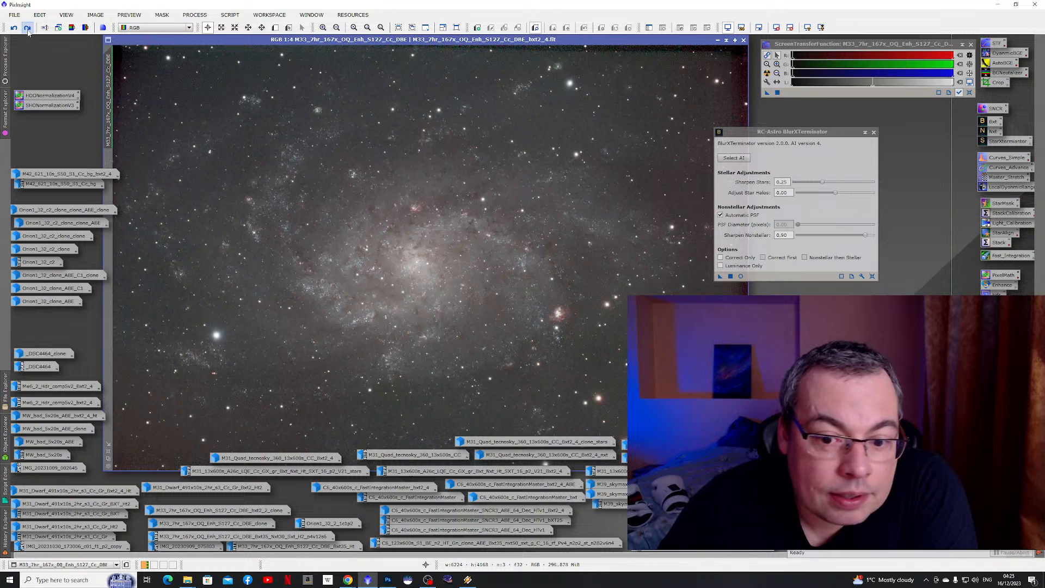
left_click(28, 31)
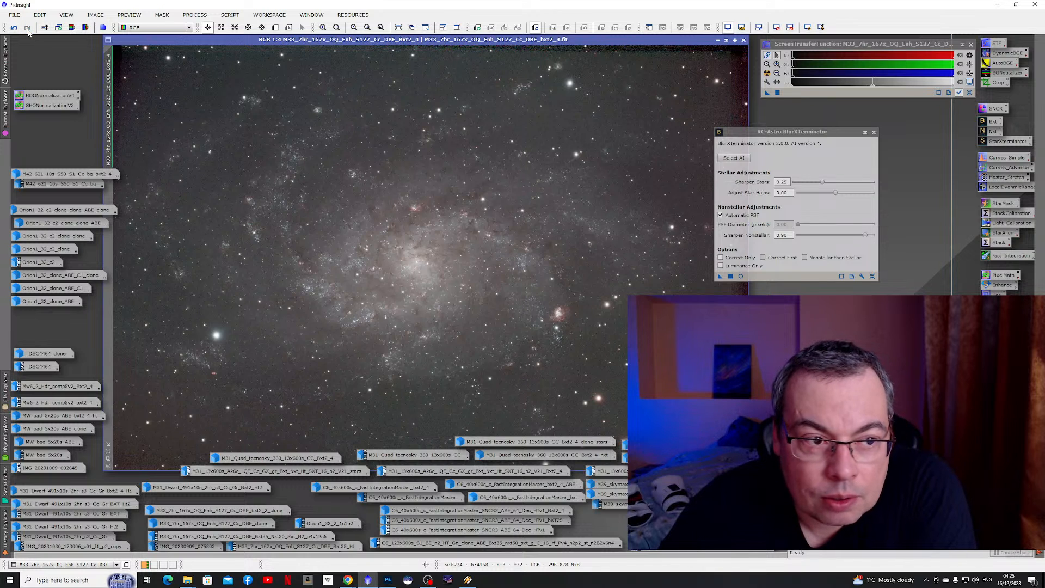
- Examine star shapes across the M33 Bxt2_4 image at up to 2:1, including its right side, left side and upper area
scroll(601, 313, "up", 2)
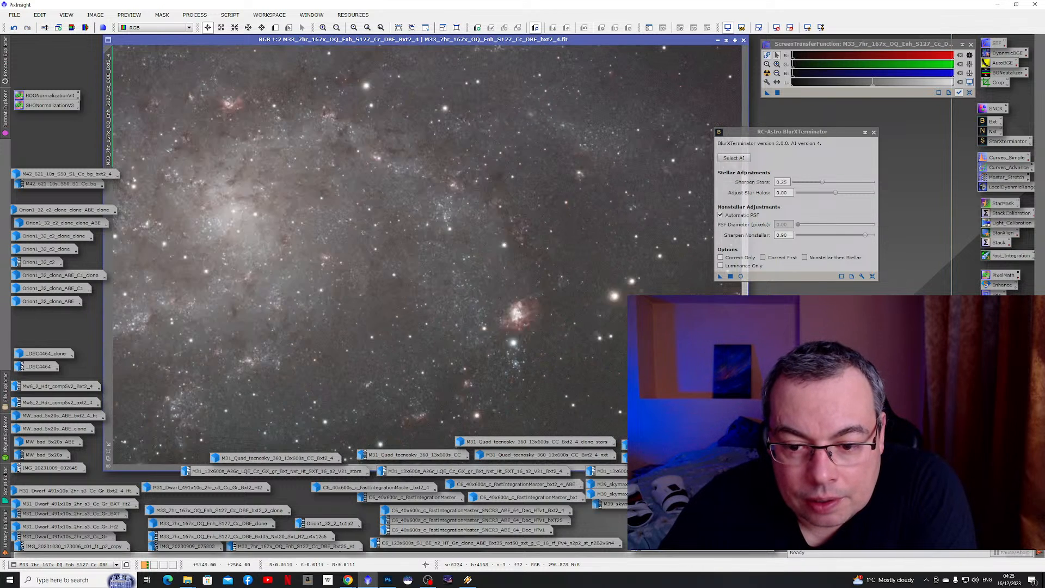
scroll(683, 308, "up", 1)
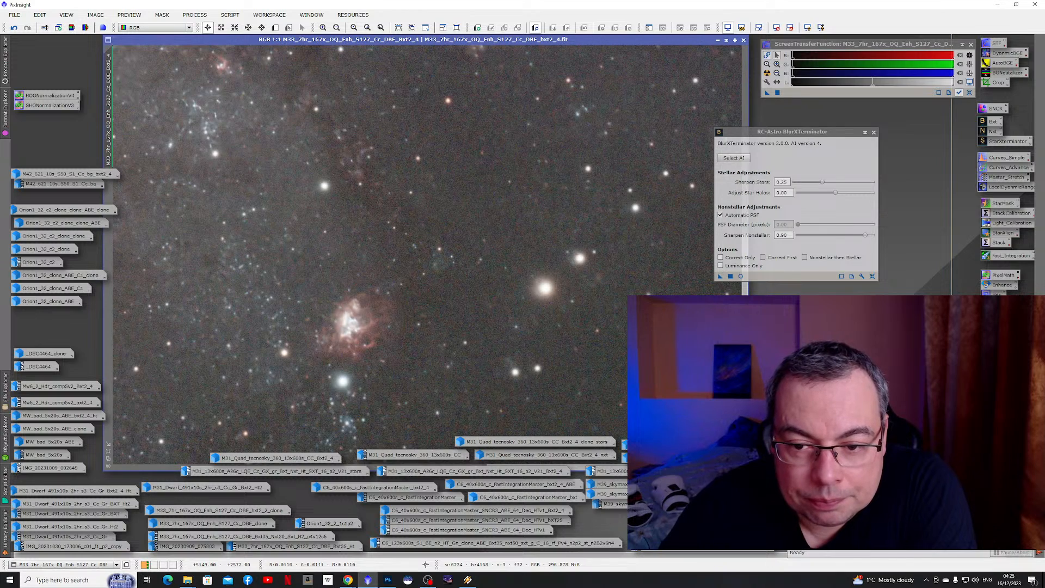
scroll(669, 301, "up", 1)
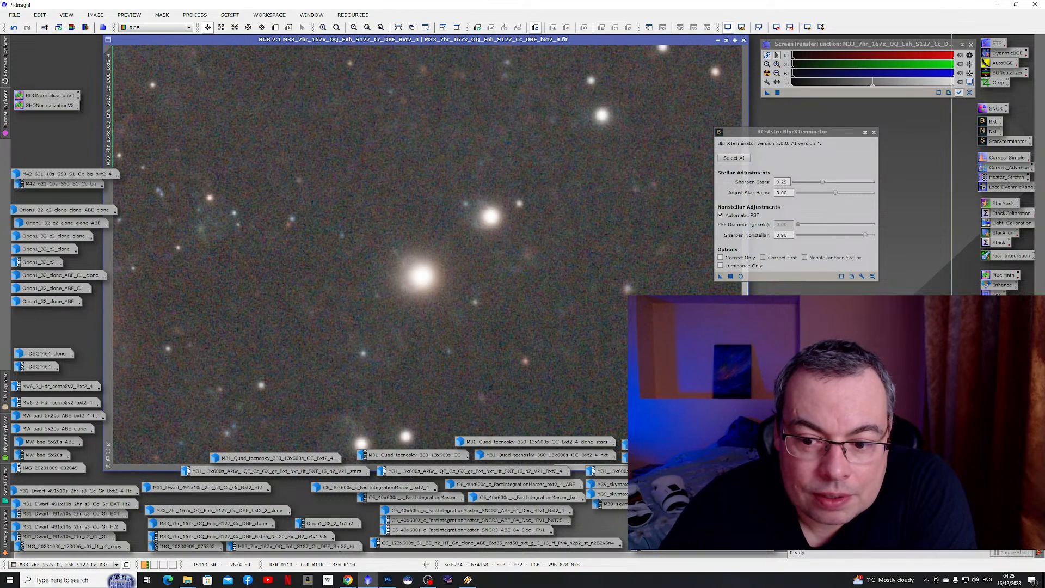
scroll(636, 354, "down", 1)
scroll(275, 293, "down", 3)
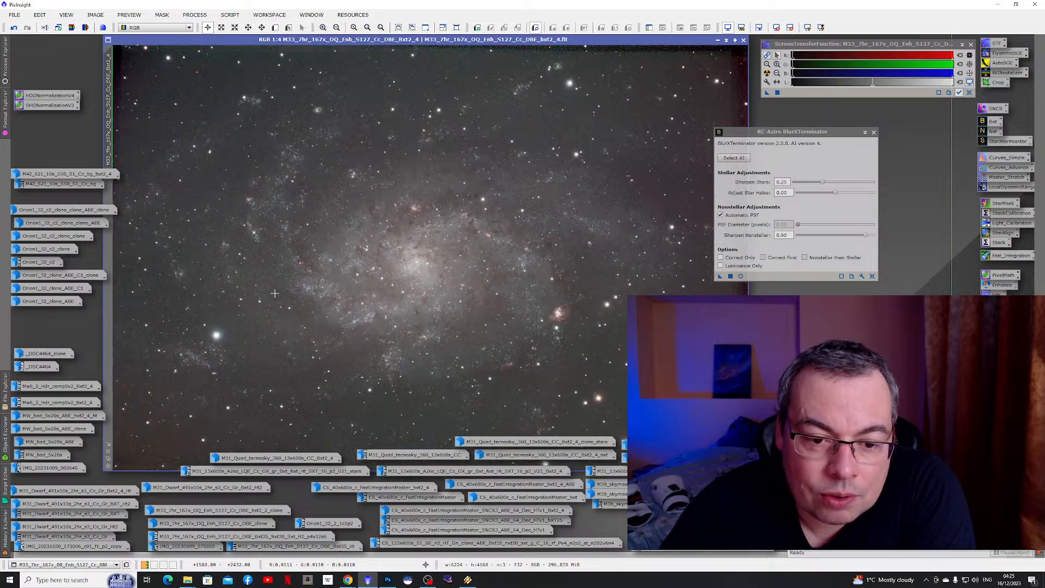
scroll(180, 380, "up", 2)
scroll(325, 201, "up", 1)
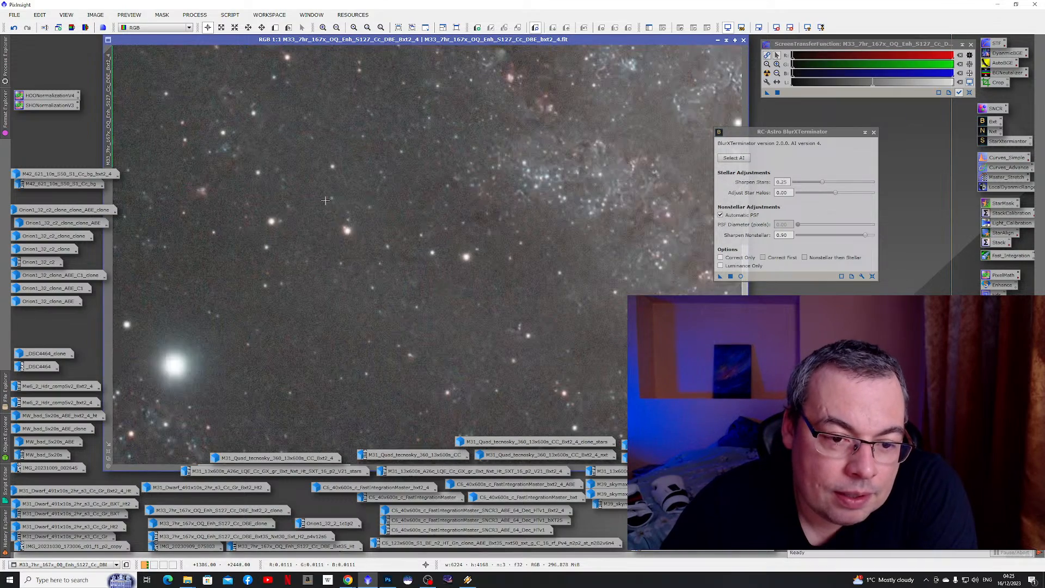
scroll(314, 242, "down", 2)
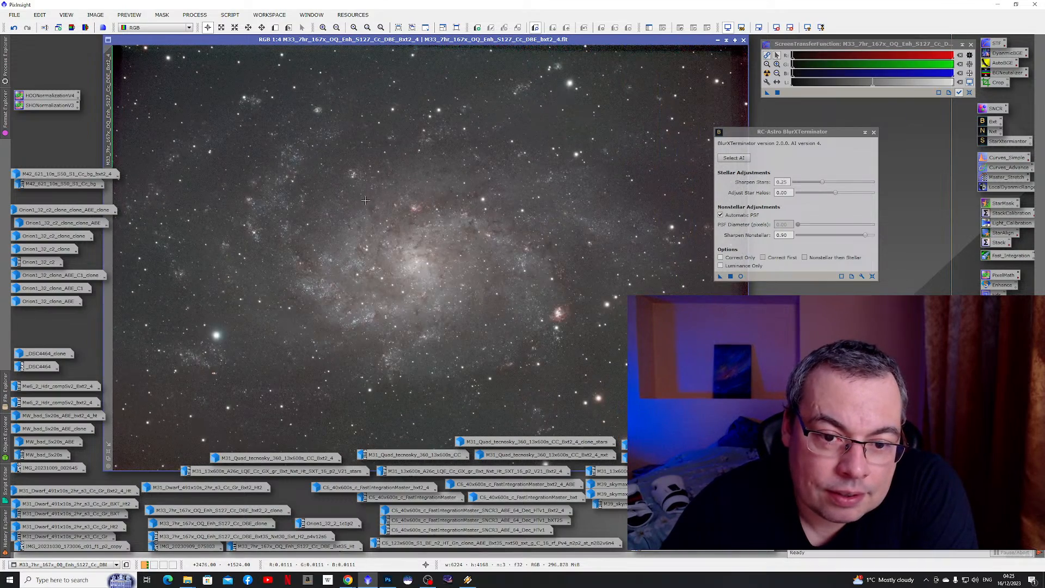
scroll(506, 92, "up", 3)
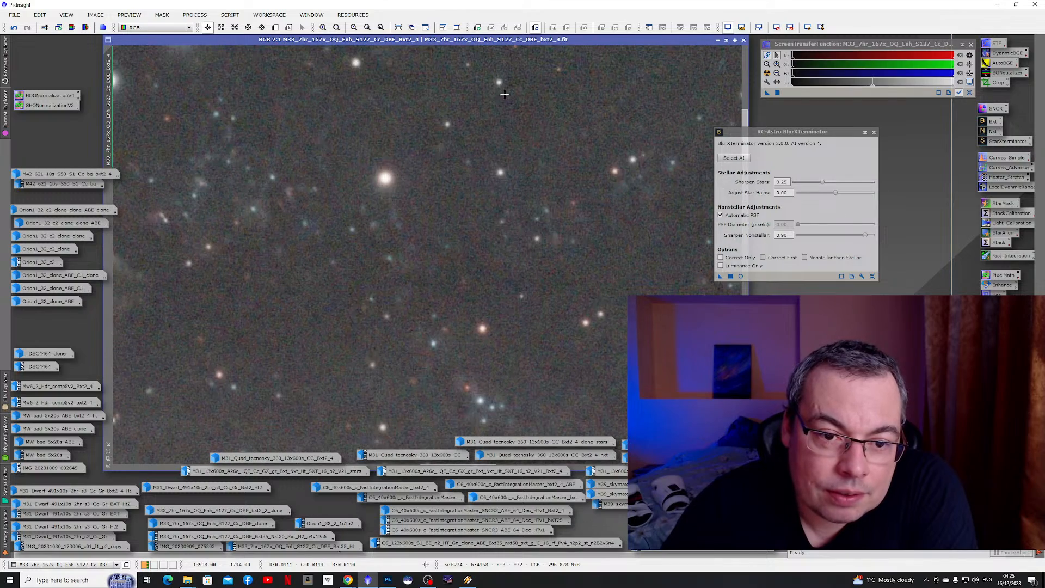
scroll(213, 188, "down", 1)
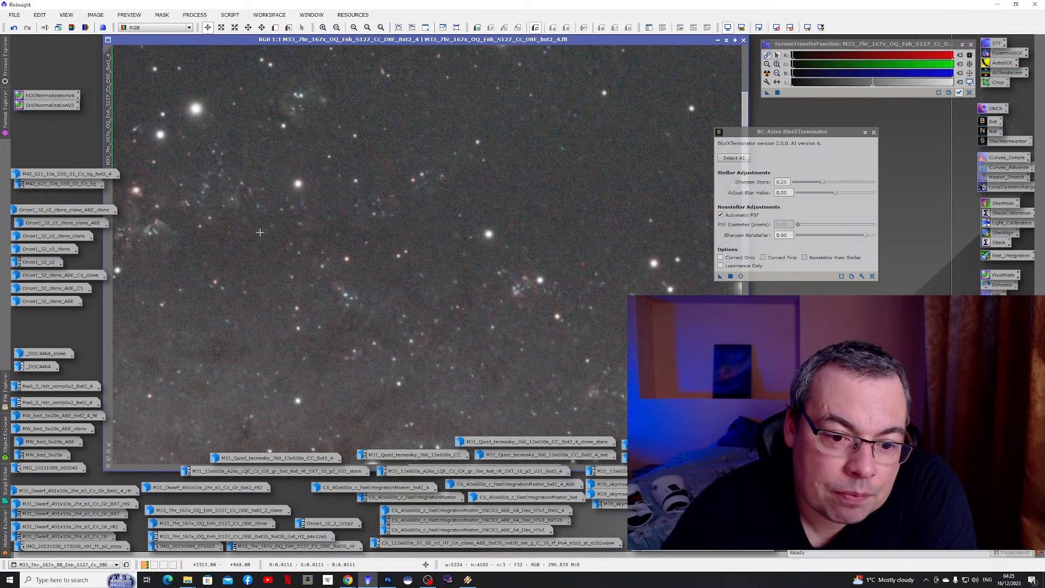
scroll(260, 232, "down", 4)
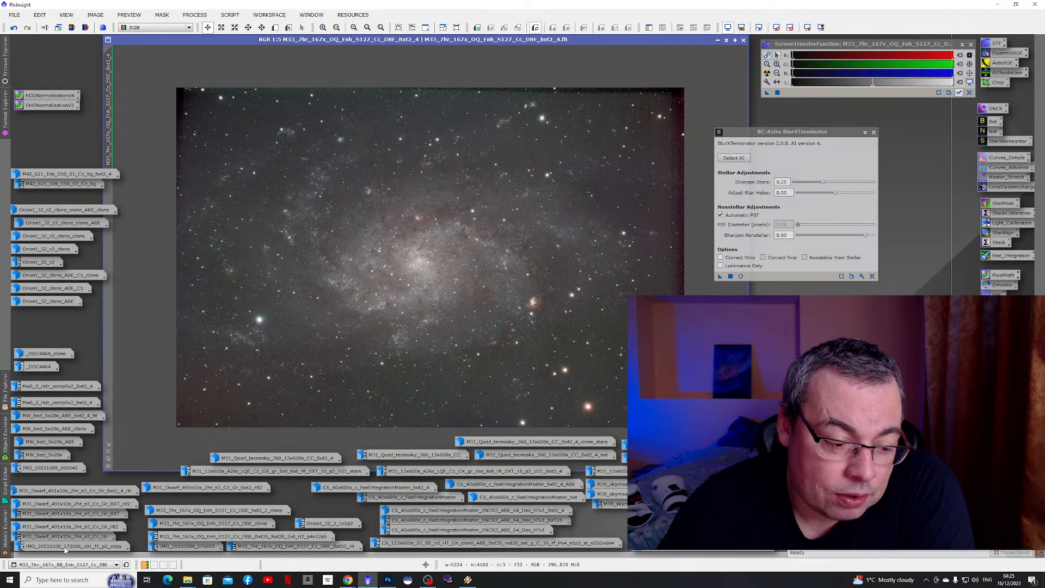
- View the telescope photo IMG_20230909_075803, then iconize both it and the M33 Bxt2_4 image
double_click(181, 547)
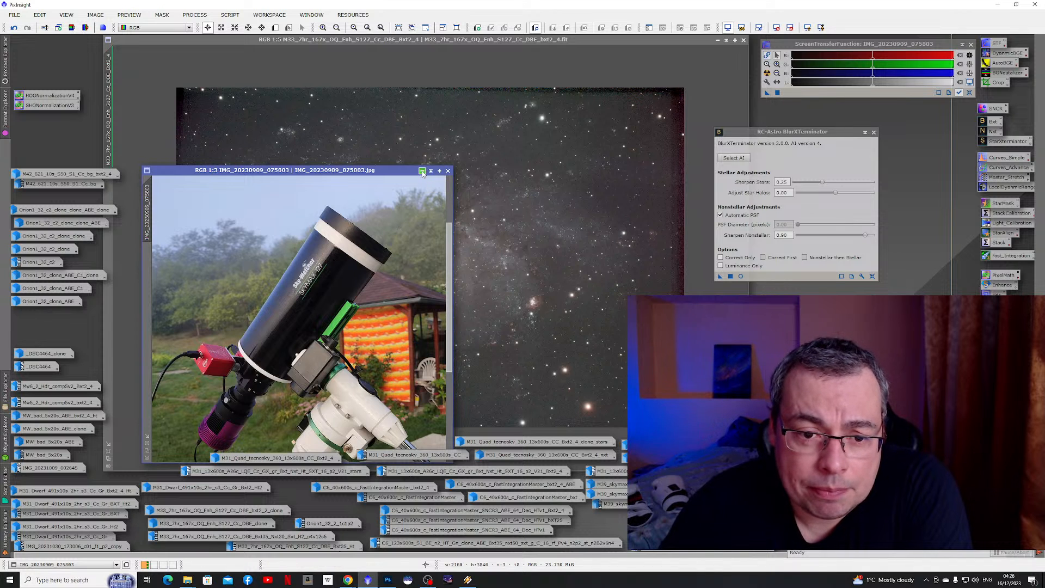
left_click(423, 172)
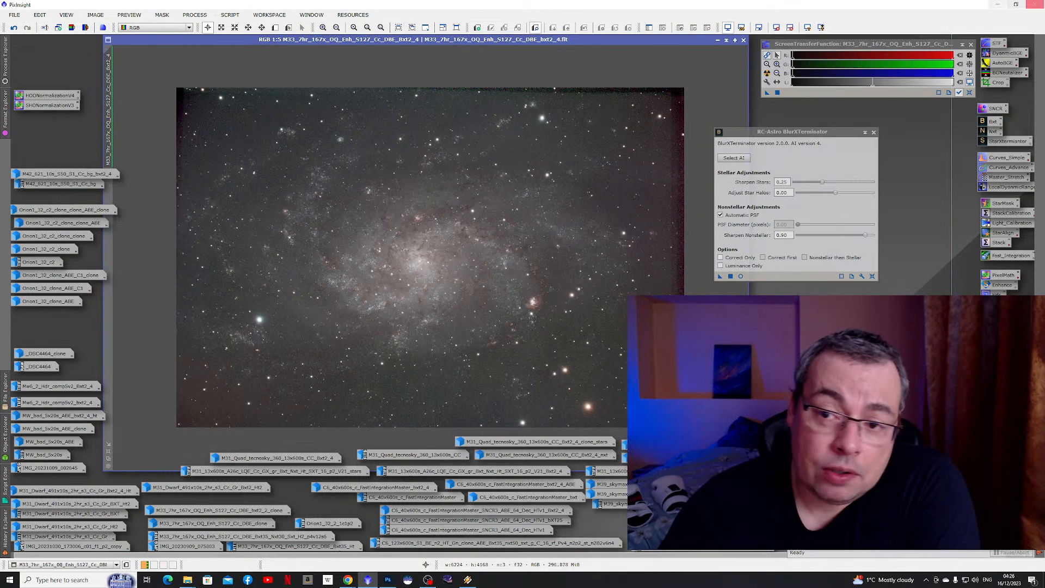
left_click(719, 42)
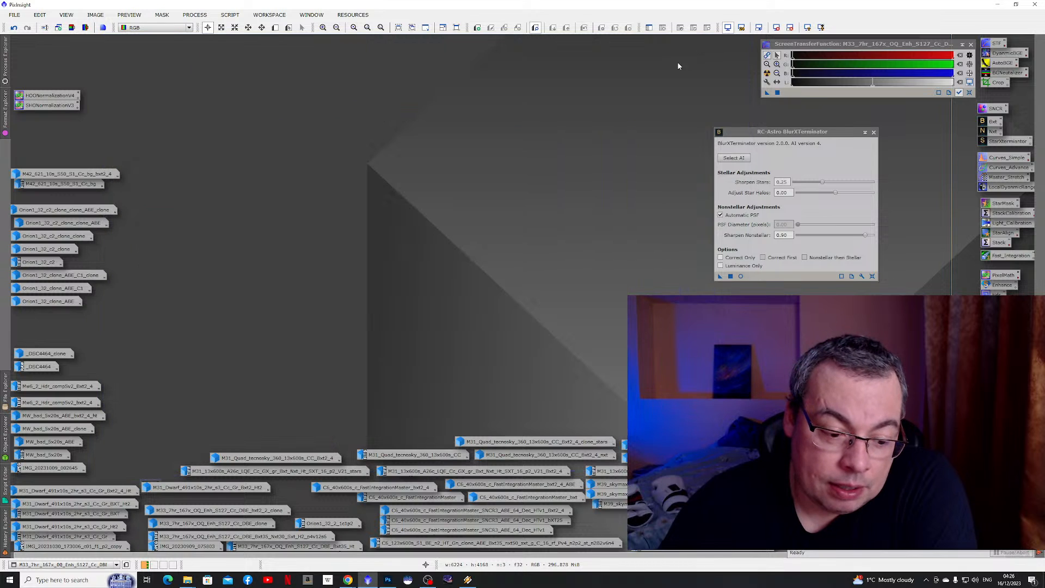
- Restore the processed M33 Bxt35_Nxt30 image, examine its core and the bright orange region at up to 1:1, then iconize it
double_click(273, 536)
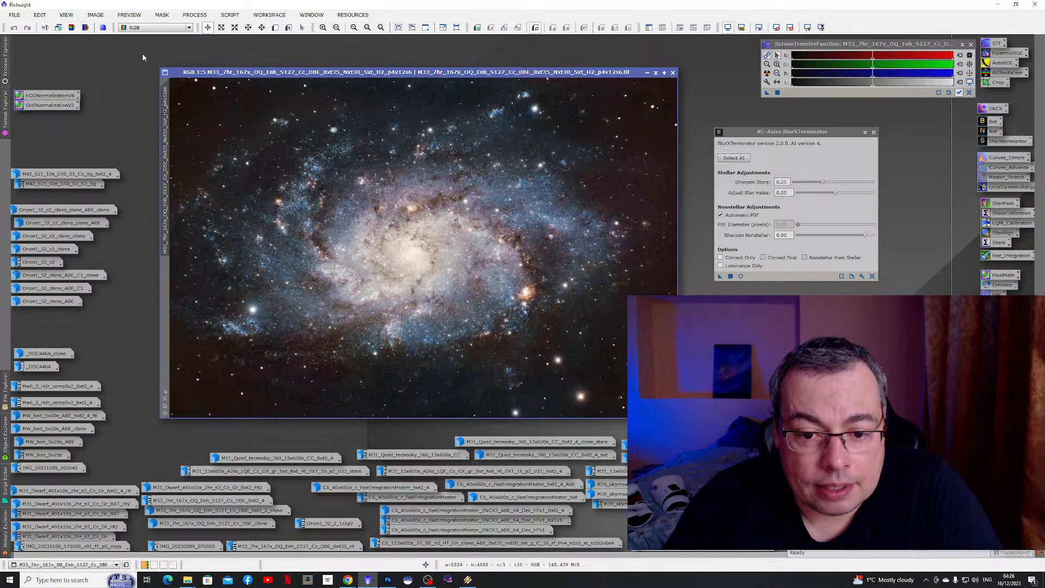
scroll(411, 243, "up", 2)
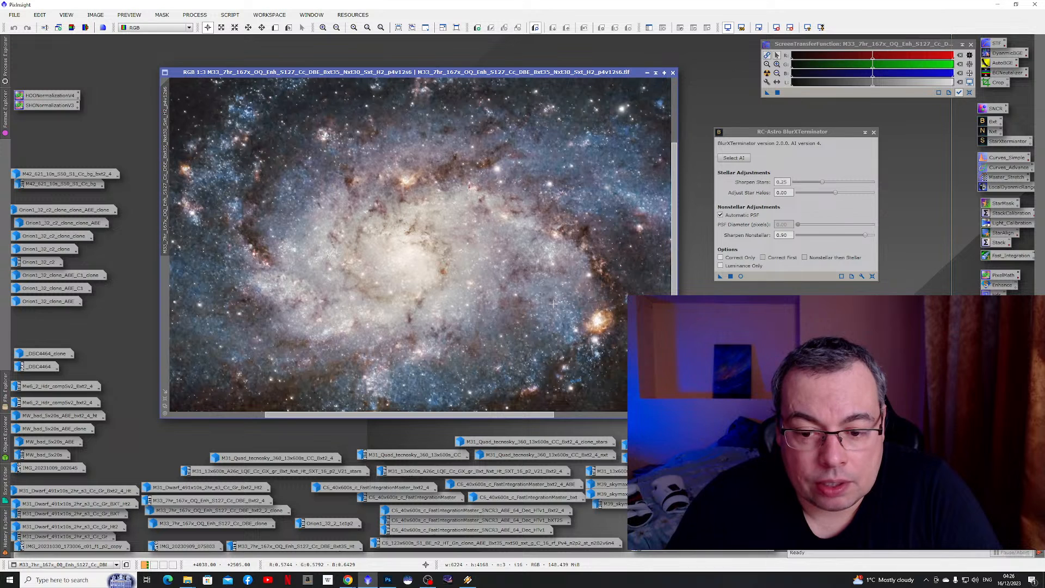
scroll(606, 331, "up", 2)
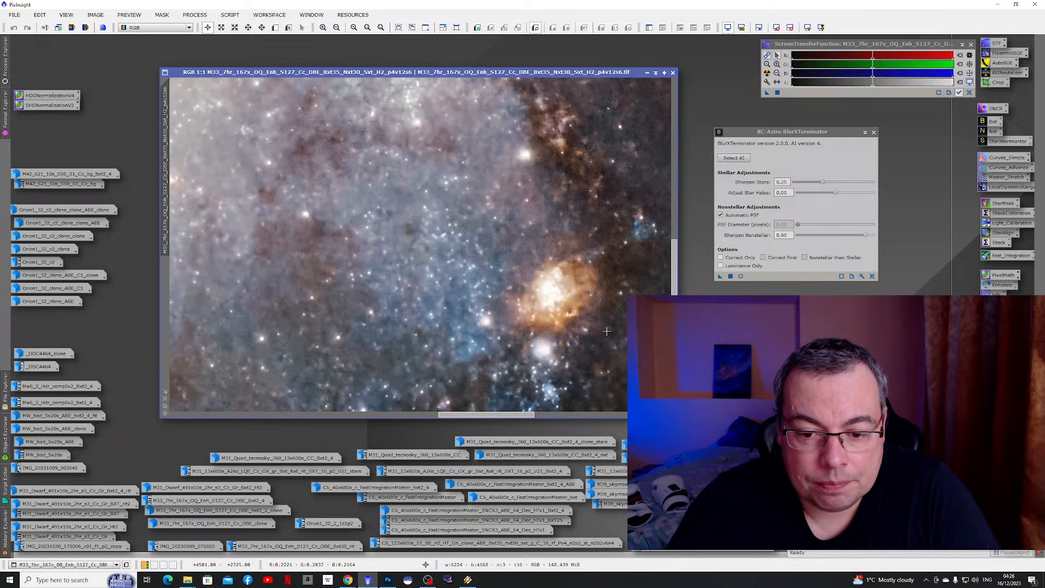
scroll(605, 331, "down", 1)
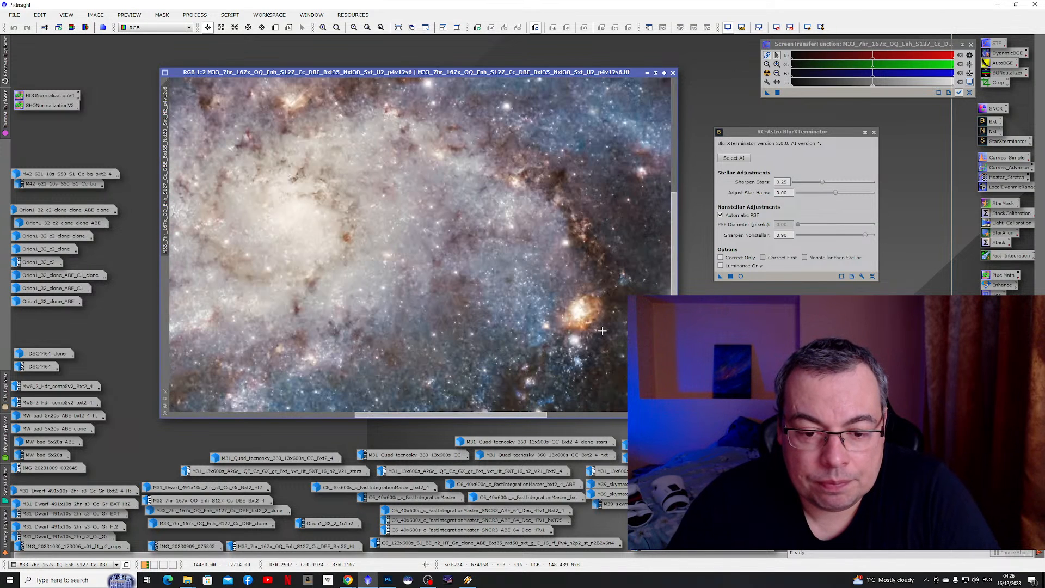
scroll(600, 331, "down", 3)
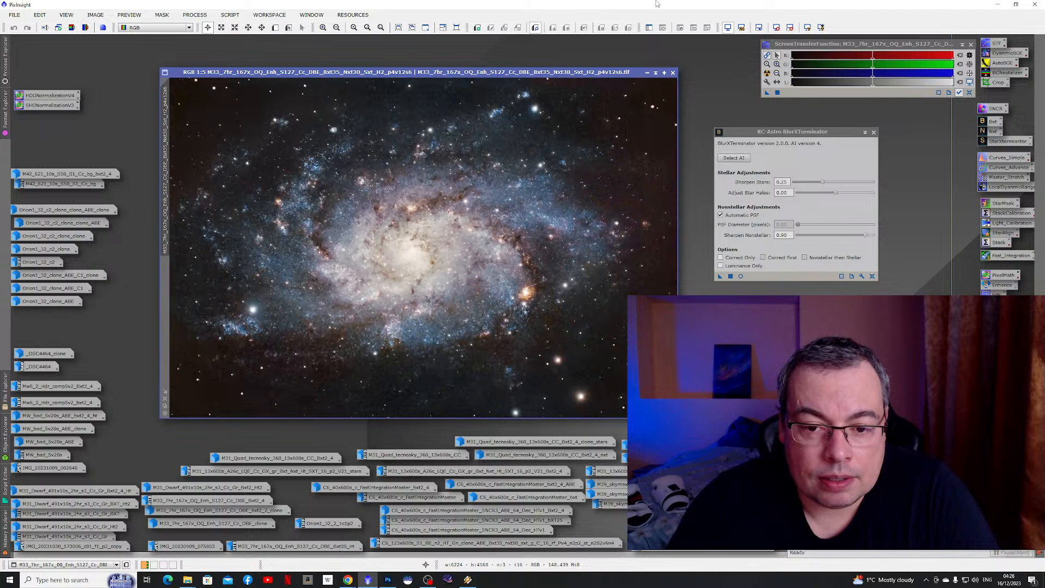
left_click(648, 72)
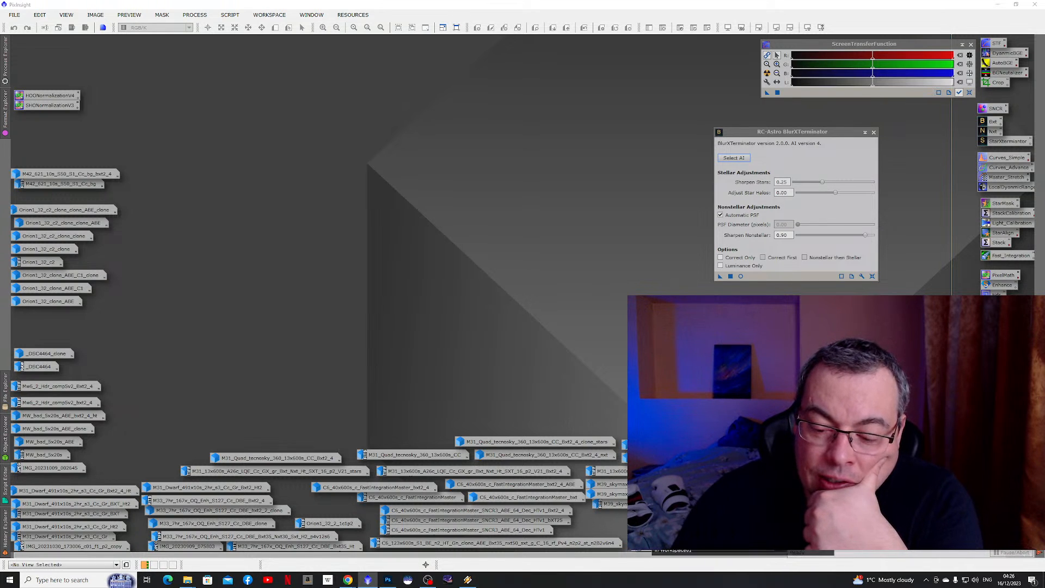
- Restore the processed C6_123x600s nebula image and move its window clear of the BlurXTerminator dialog
mouse_move(423, 522)
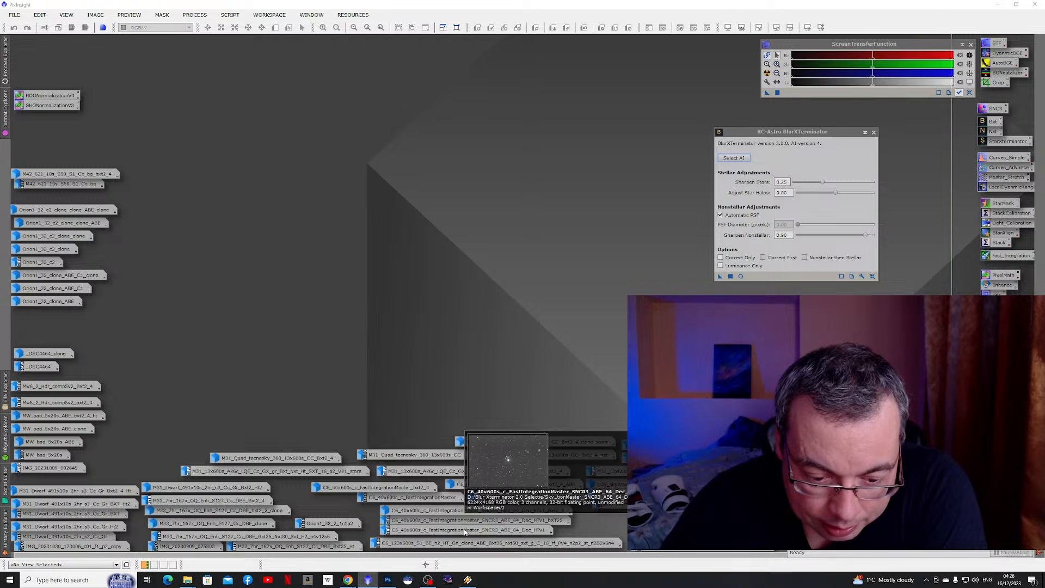
double_click(453, 543)
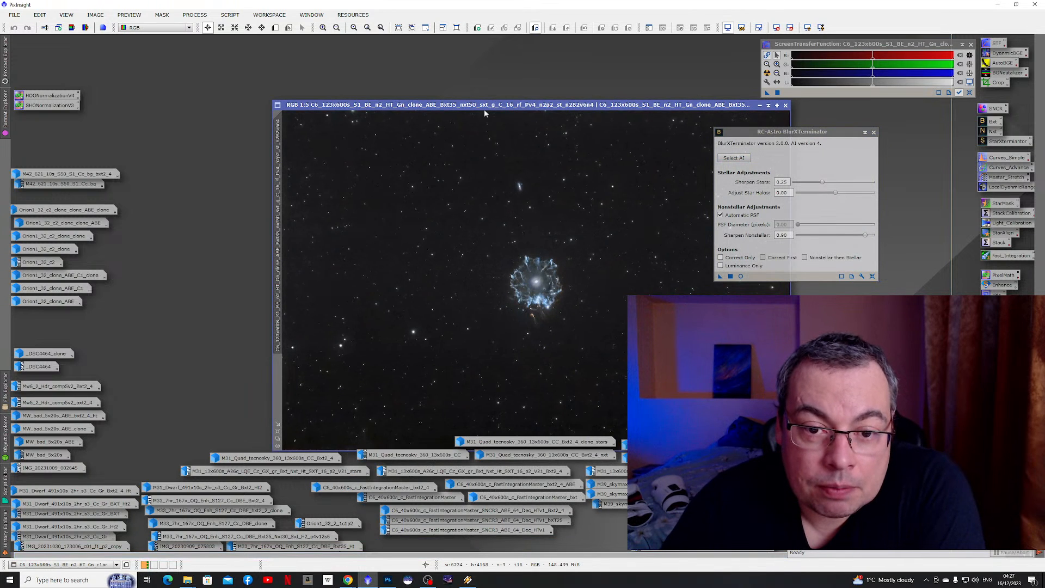
mouse_move(486, 105)
left_mouse_down()
mouse_move(338, 50)
mouse_move(362, 66)
left_mouse_up()
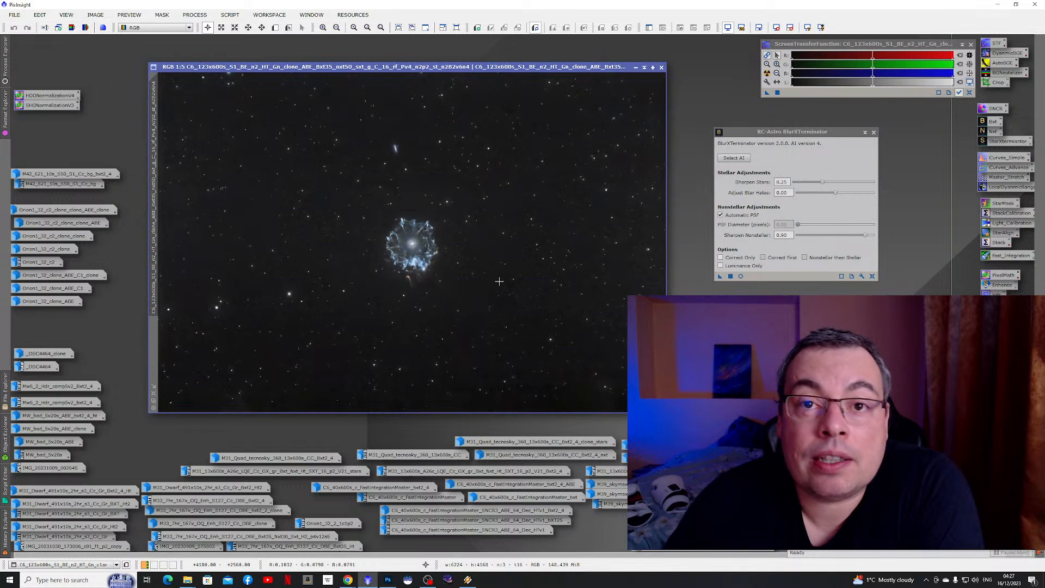
- Examine the nebula's filaments and central star in the C6_123x600s image at up to 3:1
scroll(430, 235, "up", 1)
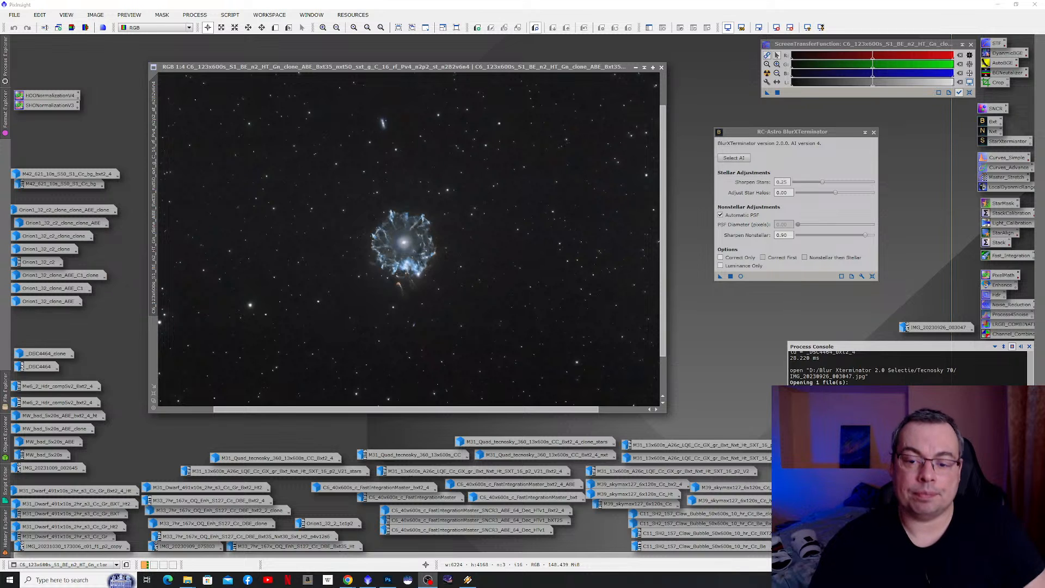
left_click(691, 341)
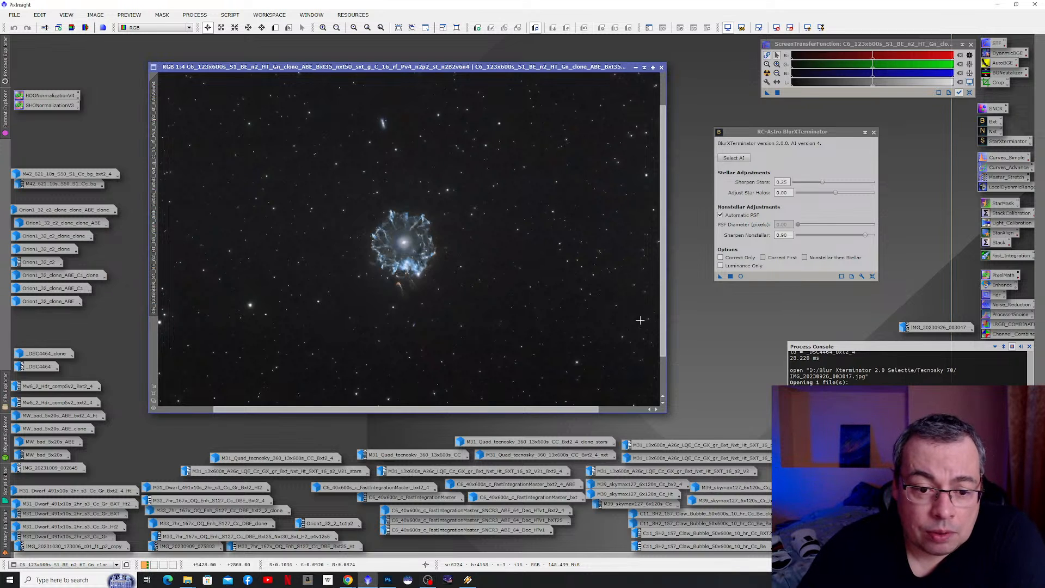
scroll(412, 229, "up", 2)
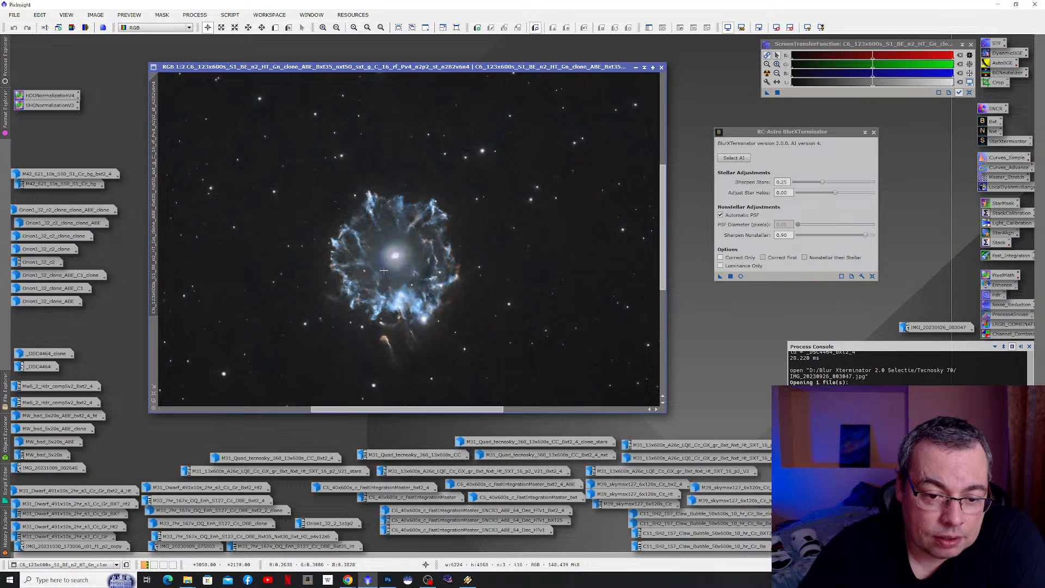
scroll(383, 270, "up", 2)
scroll(453, 205, "up", 1)
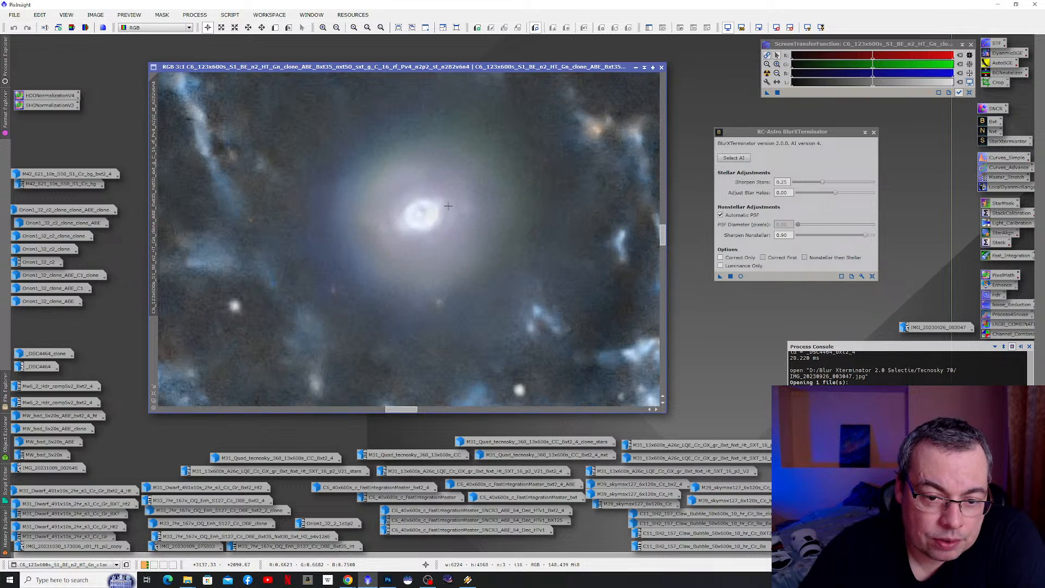
- Examine the bright core and surrounding nebula in the open C6_123x600s image at several magnifications, and minimize the image
scroll(446, 208, "up", 1)
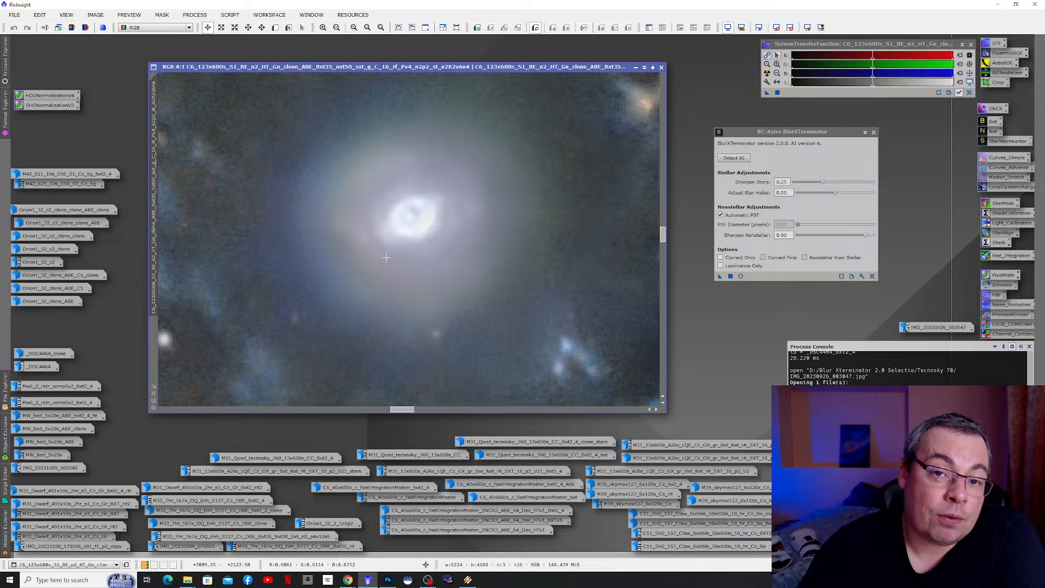
scroll(426, 237, "down", 3)
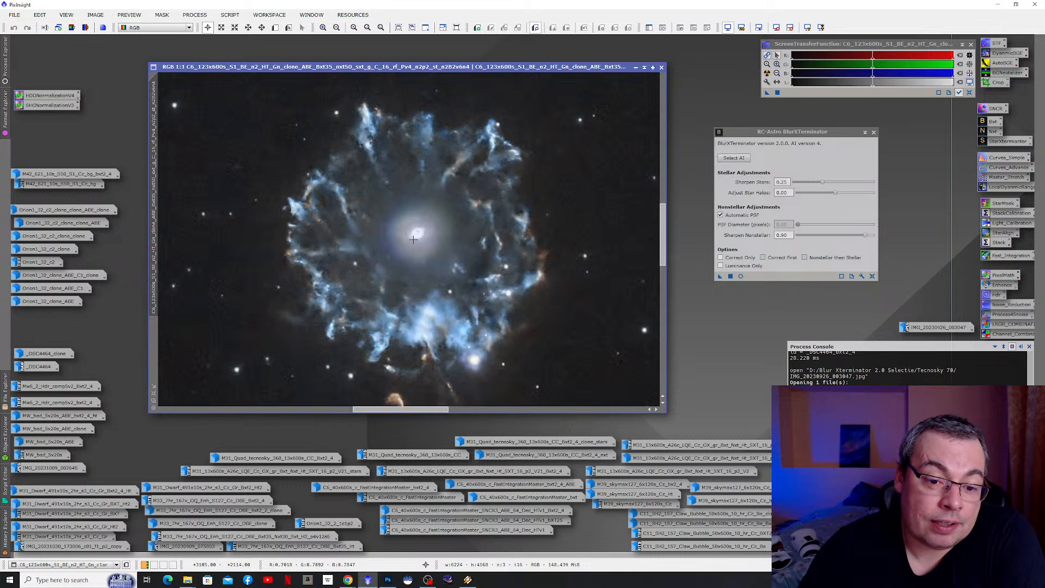
scroll(412, 238, "up", 2)
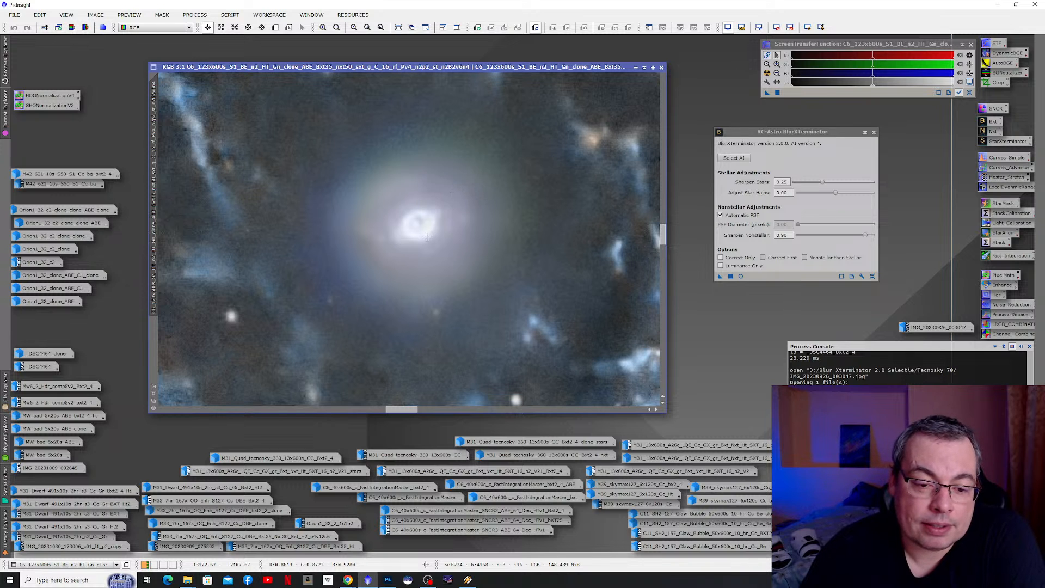
scroll(426, 237, "down", 2)
scroll(426, 236, "down", 2)
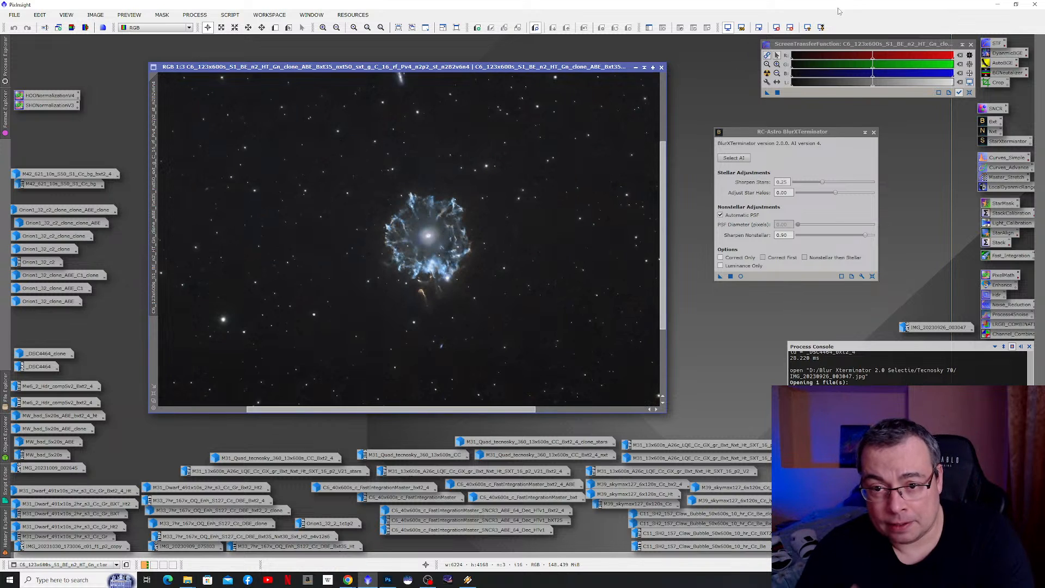
left_click(636, 68)
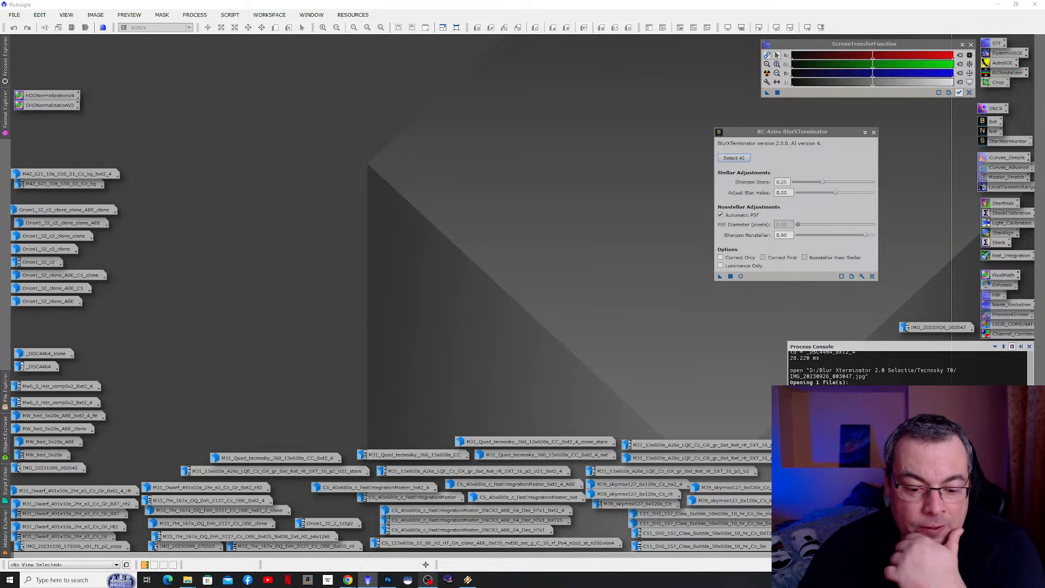
- Open C6_40x600s_c_FastIntegrationMaster_SNCR3_ABE_64_Dec_HTv1_Bxt2_4, reset its screen stretch and inspect the nebula core, keeping the BlurXTerminator dialog clear of the image
double_click(465, 508)
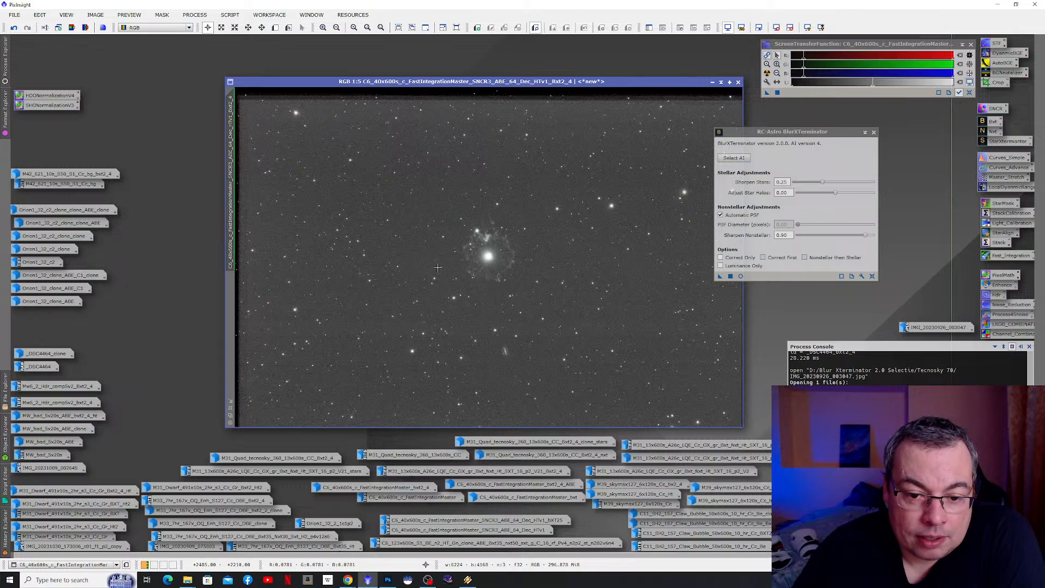
scroll(488, 255, "up", 3)
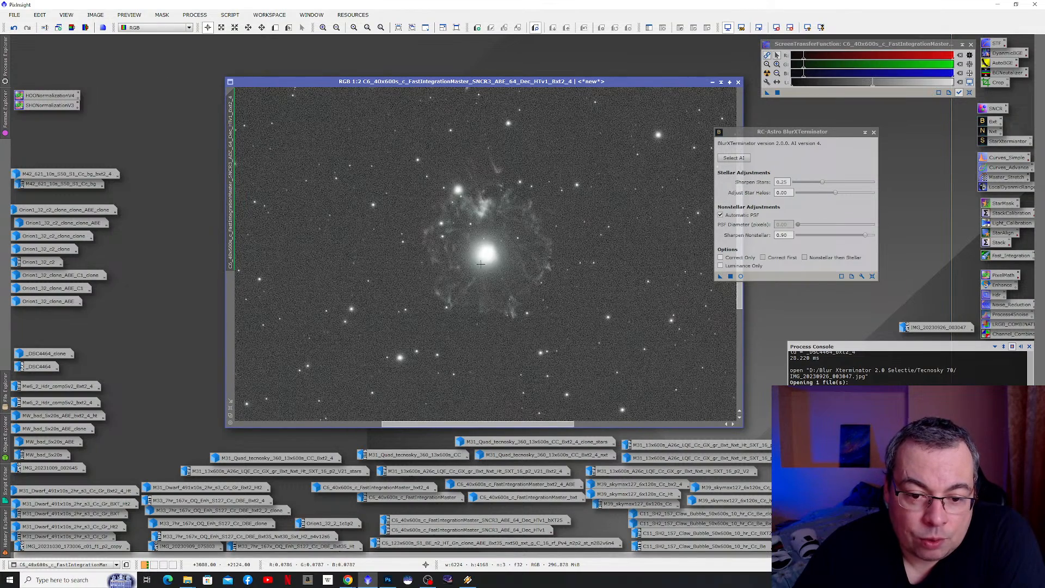
scroll(486, 259, "up", 1)
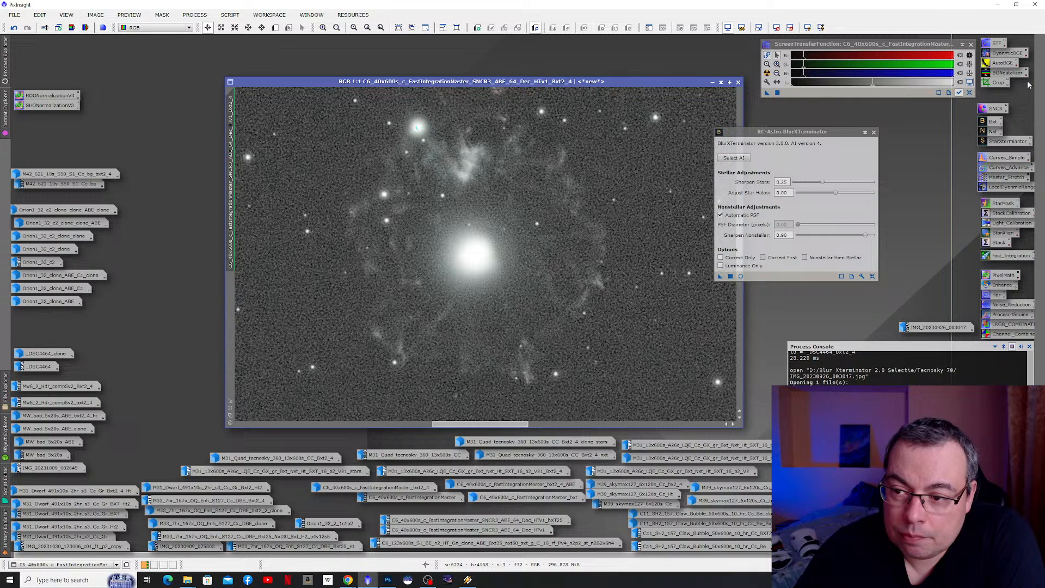
left_click_drag(823, 132, 905, 117)
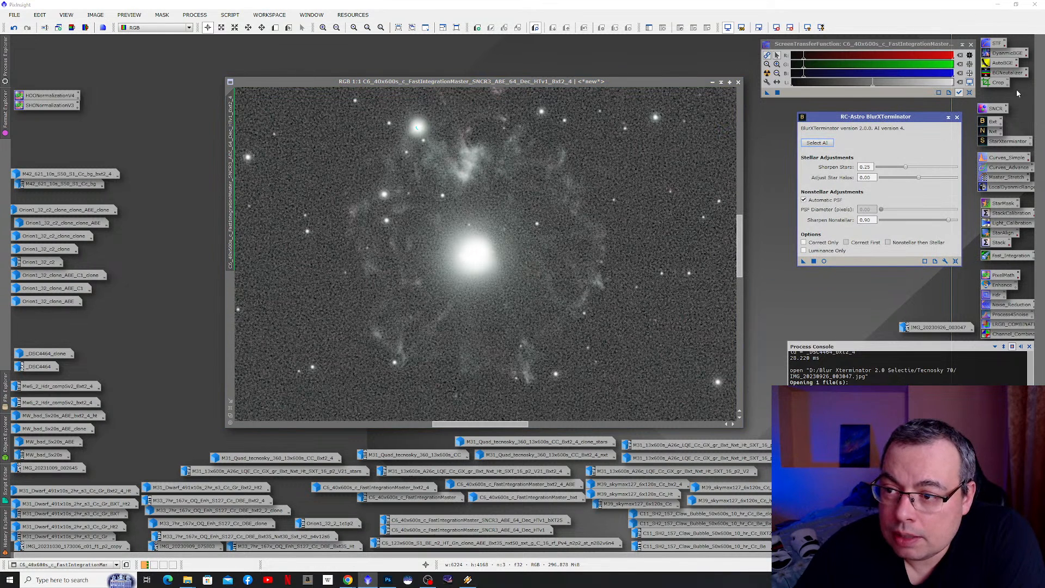
left_click(970, 83)
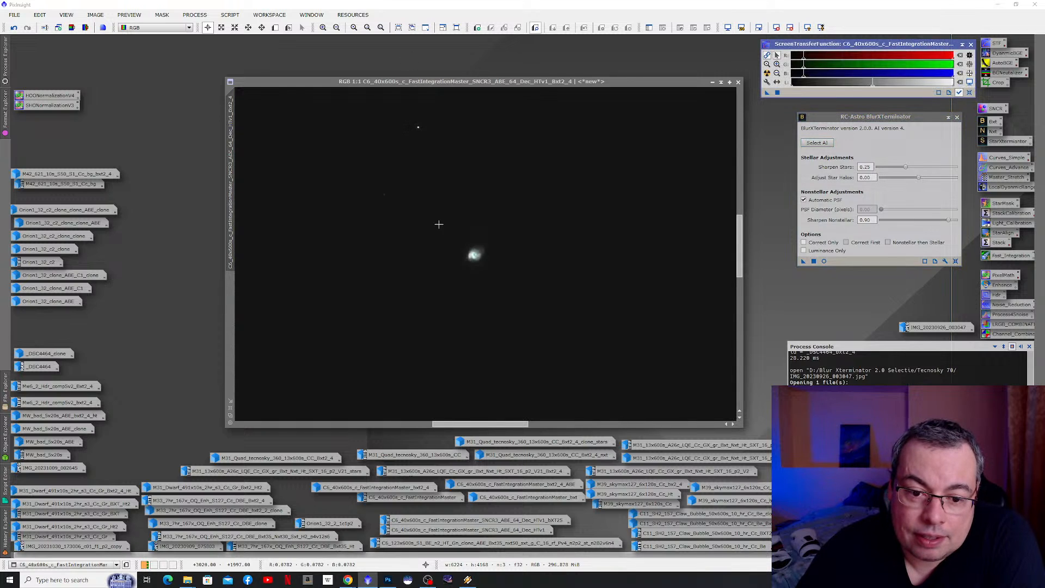
scroll(438, 224, "up", 1)
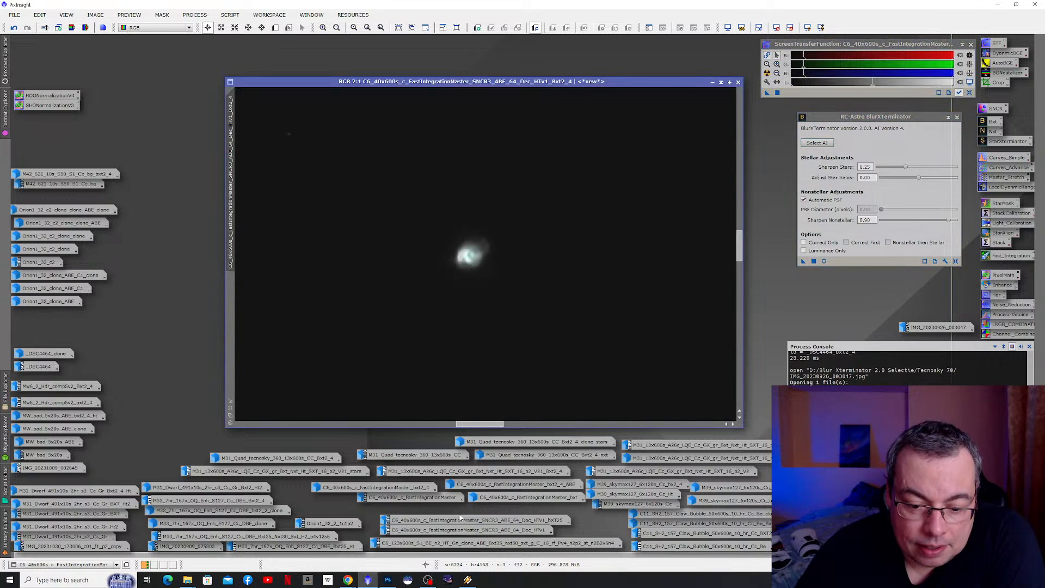
- Open C6_40x600s_c_FastIntegrationMaster_SNCR3_ABE_64_Dec_HTv1, reset its screen stretch, inspect the core up close, and minimize it
double_click(477, 532)
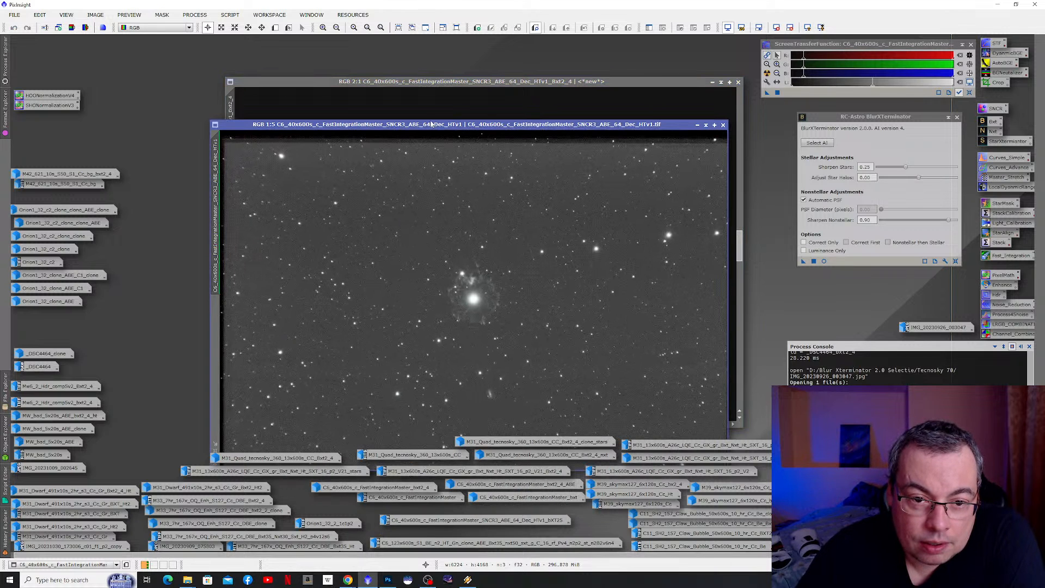
left_click_drag(430, 125, 441, 83)
left_click(969, 83)
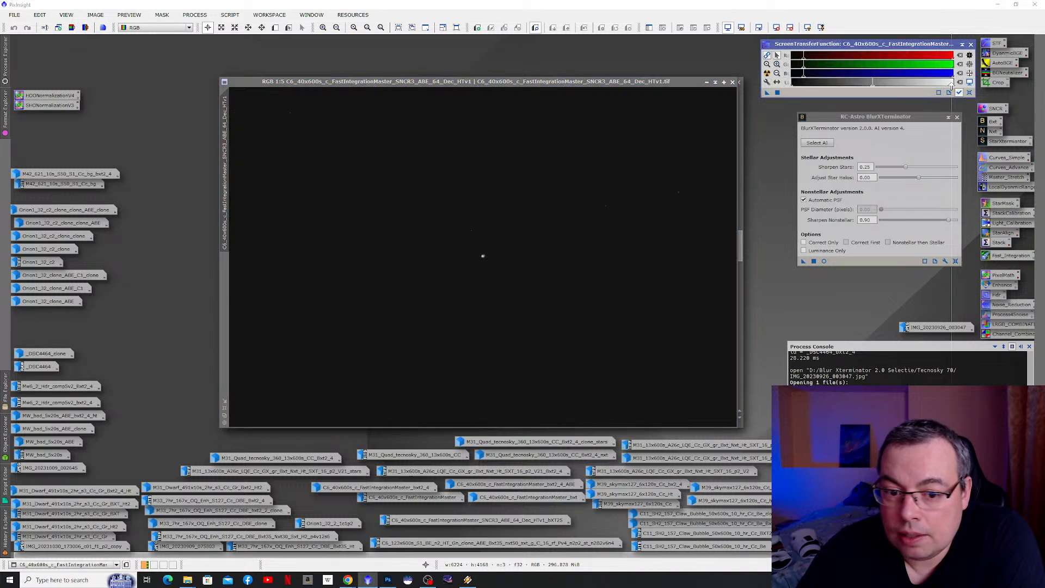
scroll(469, 263, "up", 1)
scroll(469, 263, "up", 4)
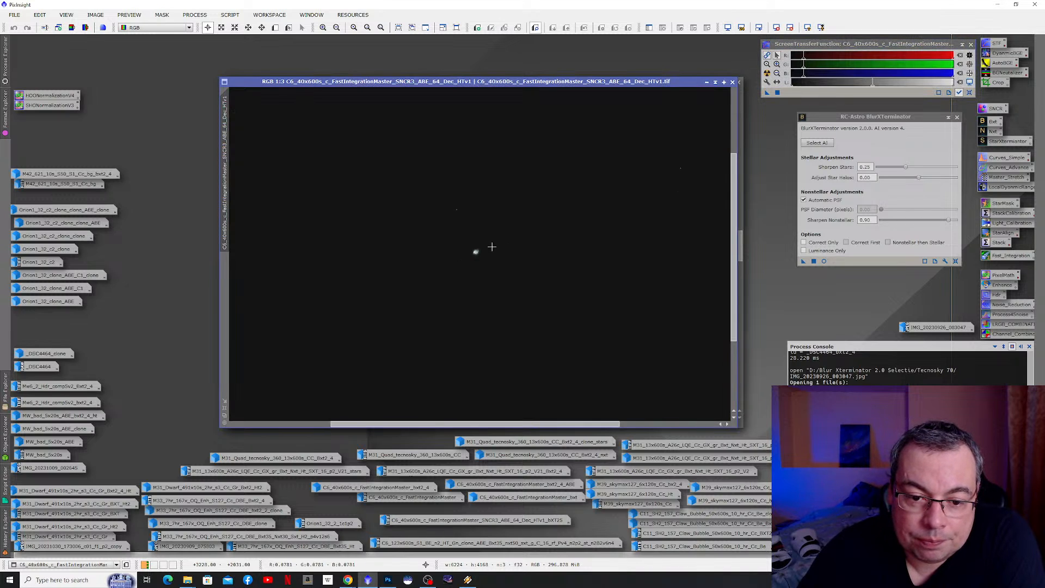
scroll(481, 251, "up", 1)
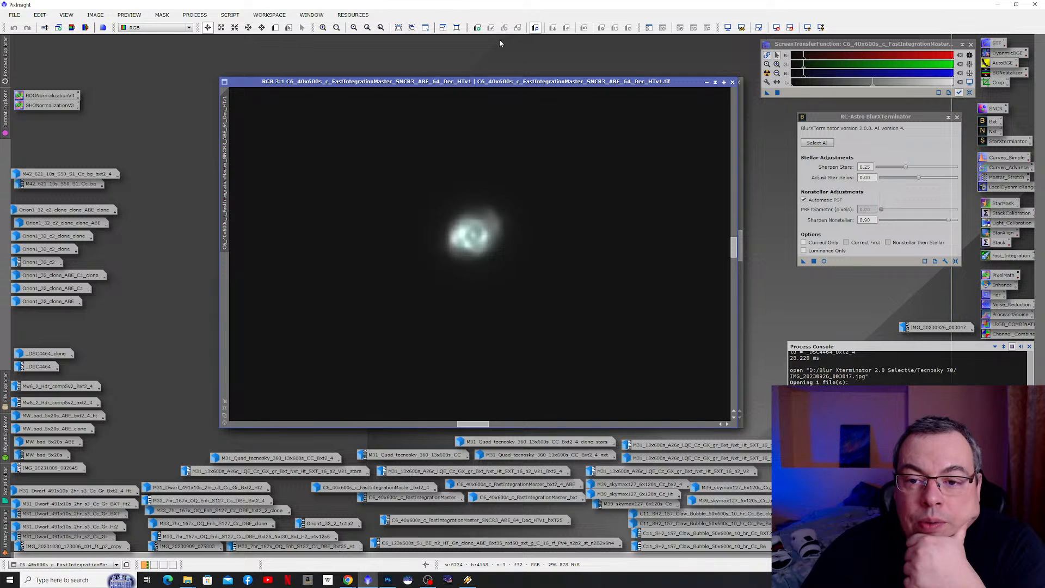
left_click(707, 82)
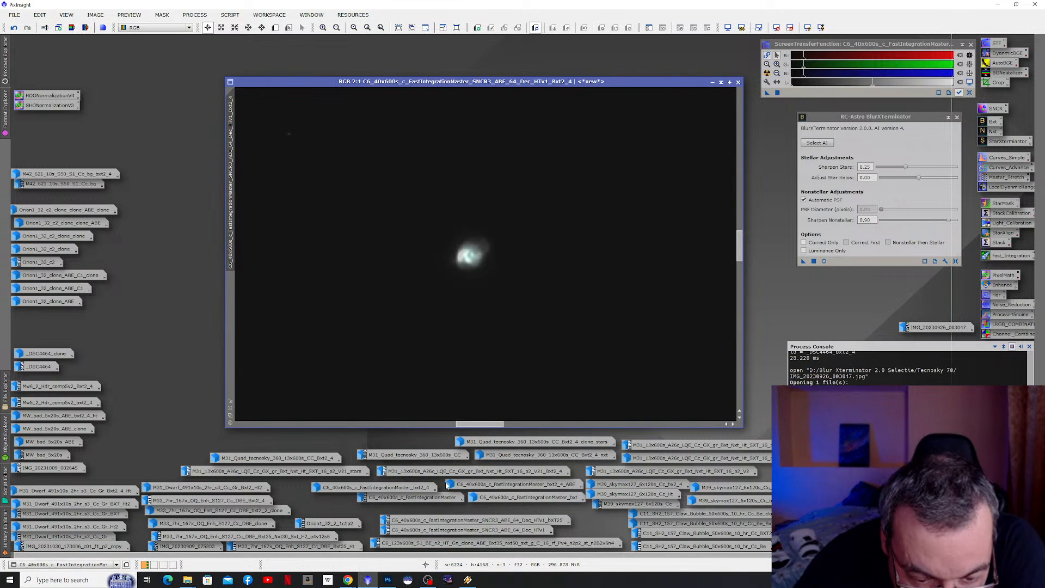
- Open C6_40x600s_c_FastIntegrationMaster_bxt2_4_ABE, minimize the HTv1_Bxt2_4 image without closing it, and reposition the ABE image in the workspace
double_click(475, 486)
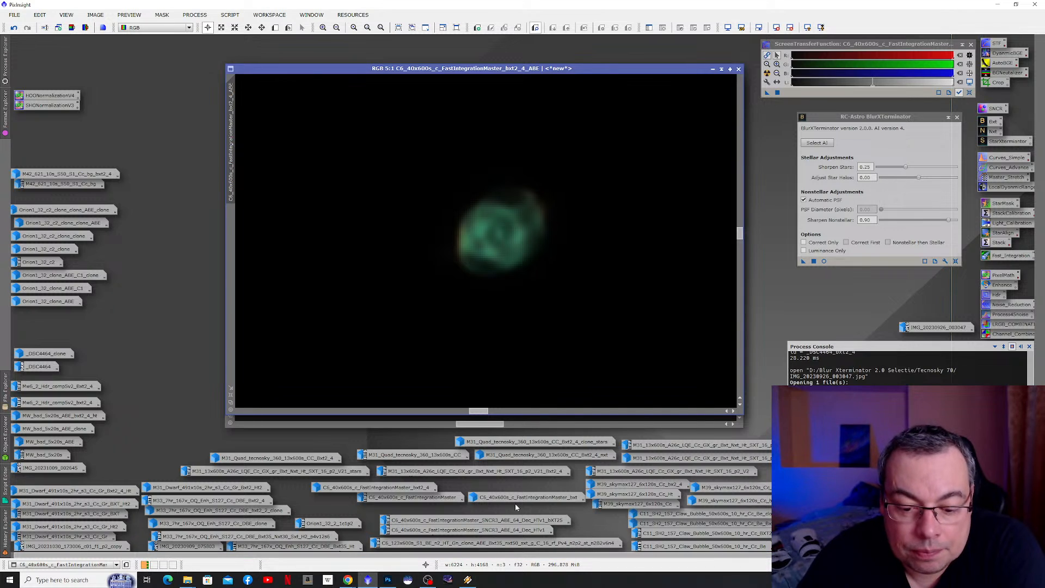
left_click_drag(645, 71, 509, 91)
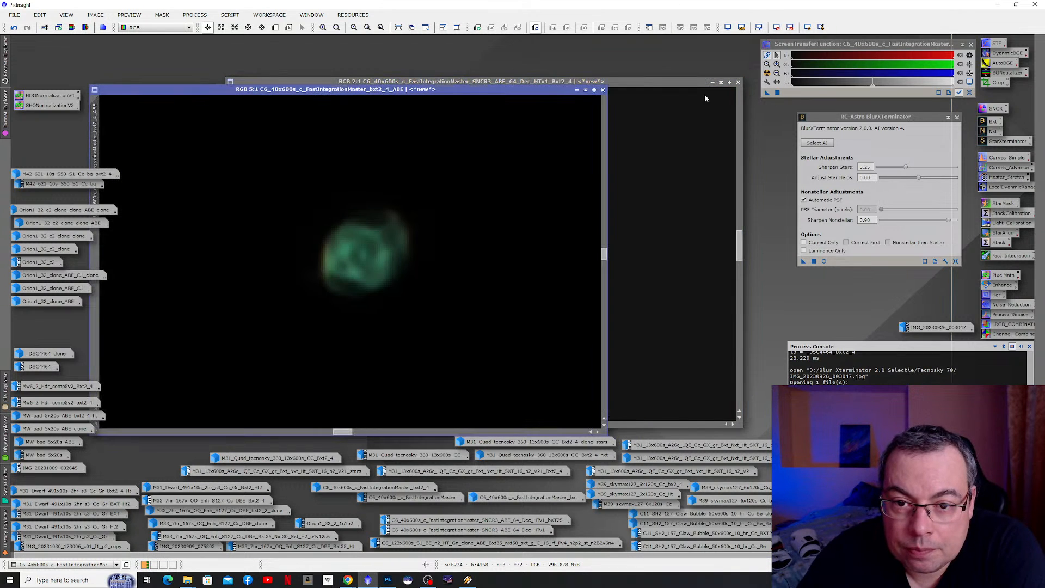
left_click(738, 81)
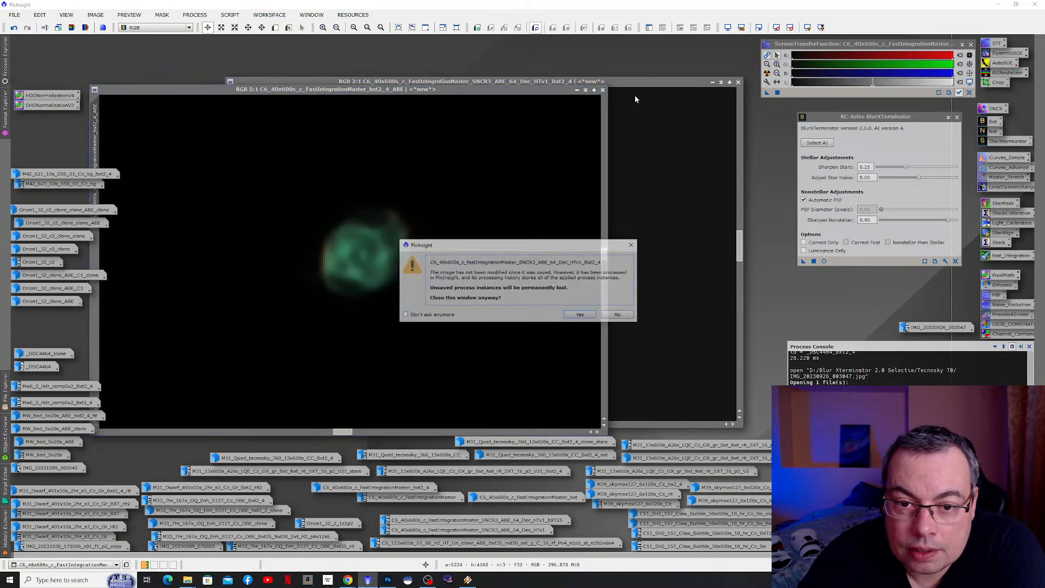
left_click(619, 314)
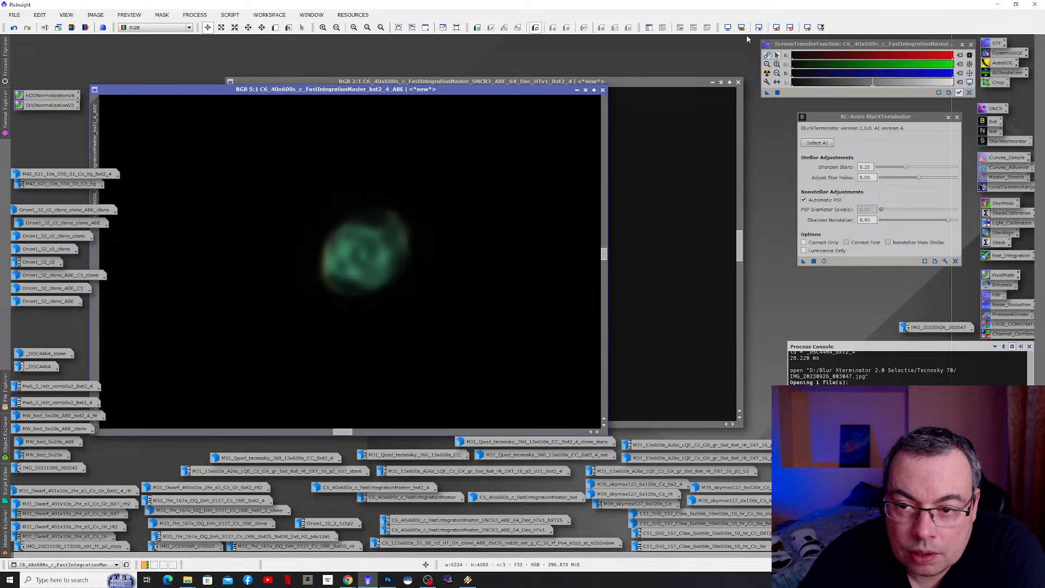
left_click(712, 82)
left_click_drag(594, 57, 524, 66)
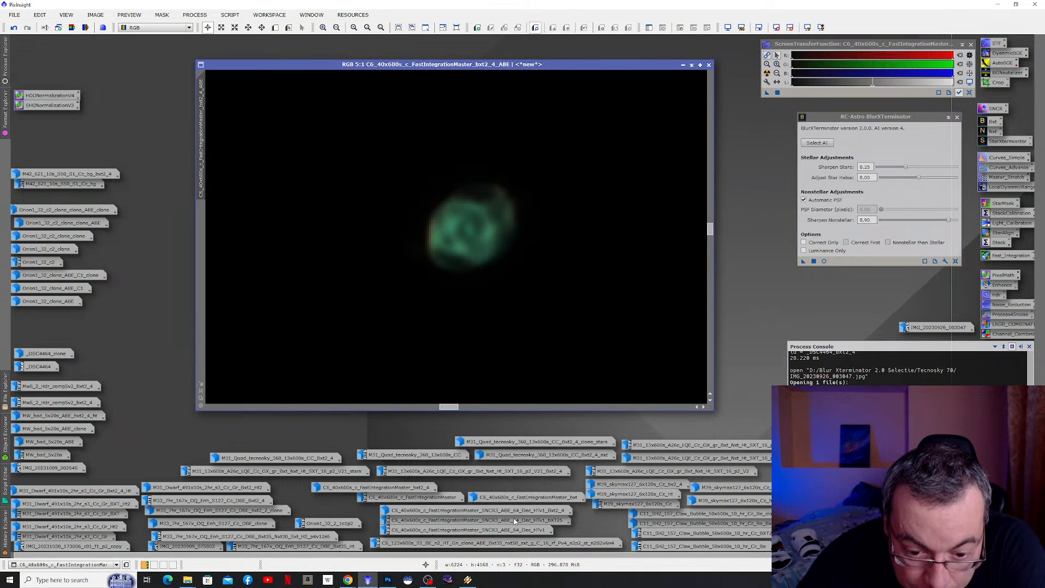
- Open C6_40x600s_c_FastIntegrationMaster_SNCR3_ABE_64_Dec_HTv1_bXT25, reset its screen stretch, inspect the nebula core, and minimize it
double_click(514, 521)
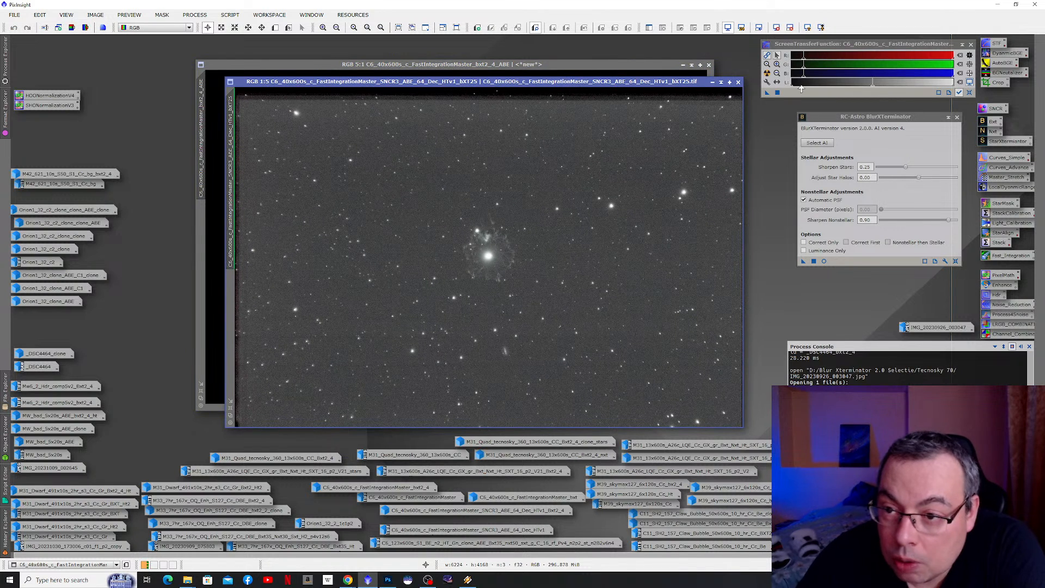
left_click(971, 82)
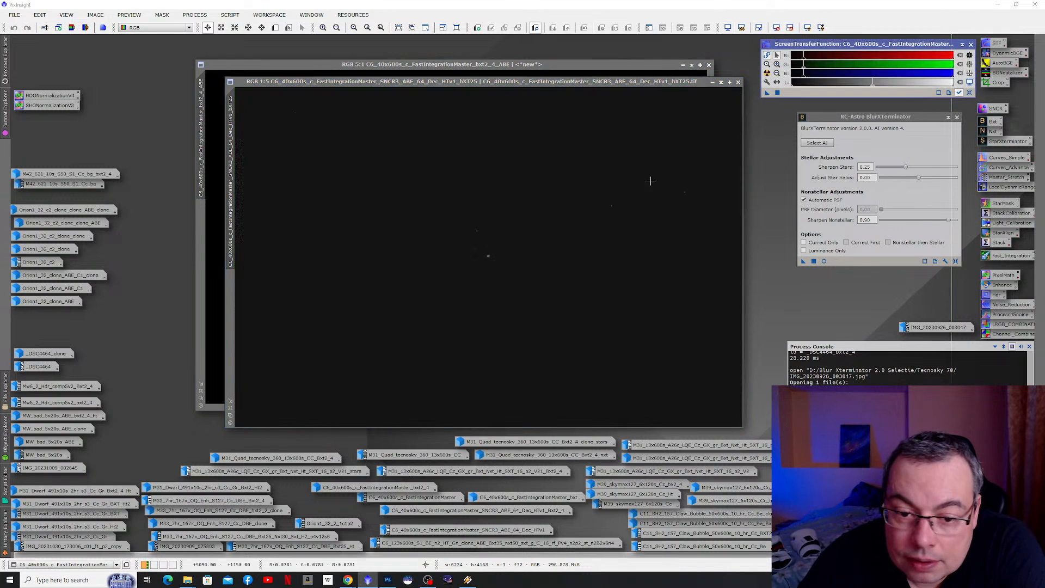
scroll(465, 259, "up", 2)
scroll(531, 253, "up", 2)
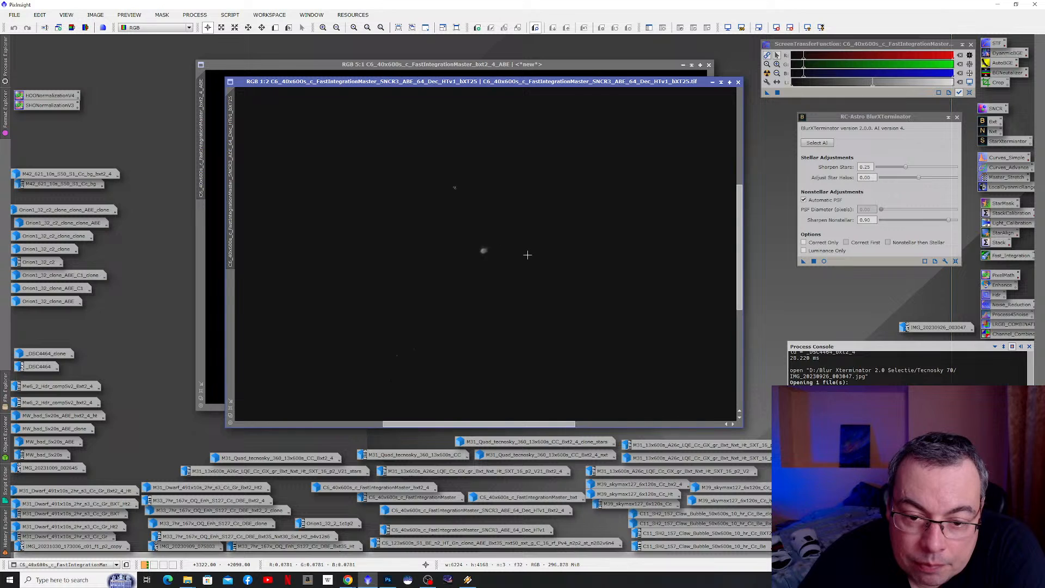
scroll(421, 239, "up", 2)
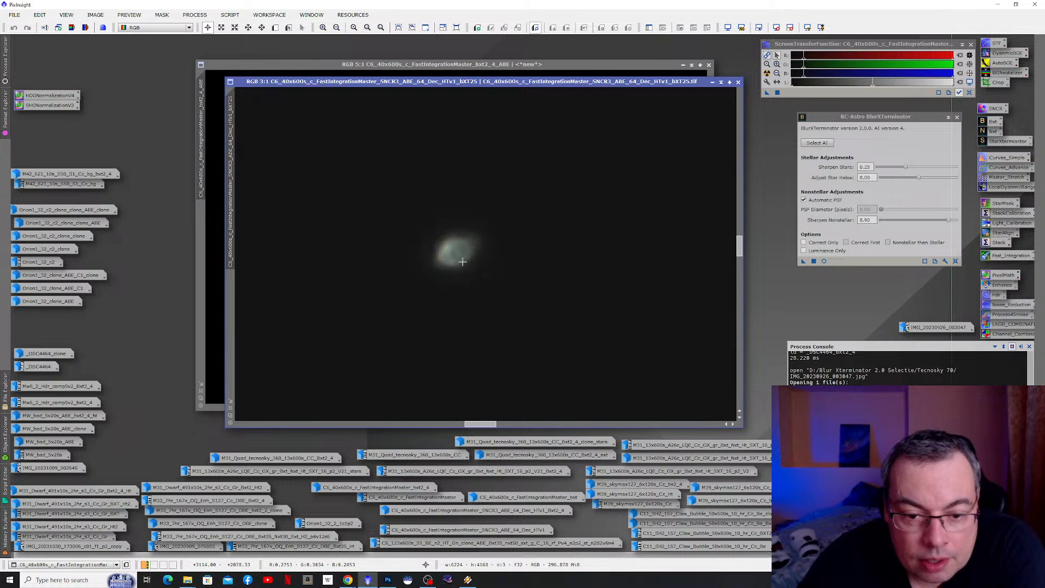
scroll(460, 271, "up", 1)
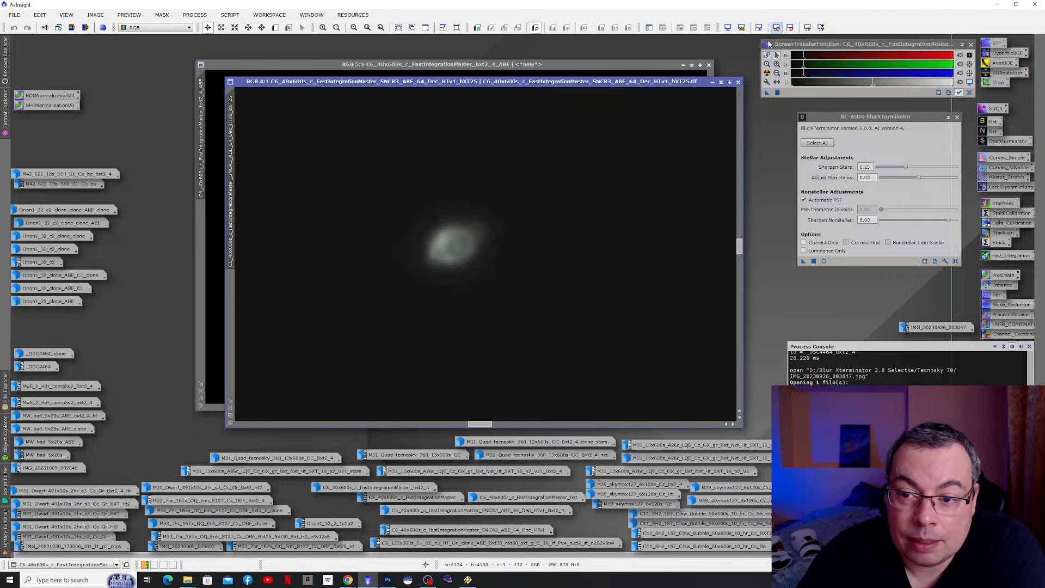
left_click(713, 82)
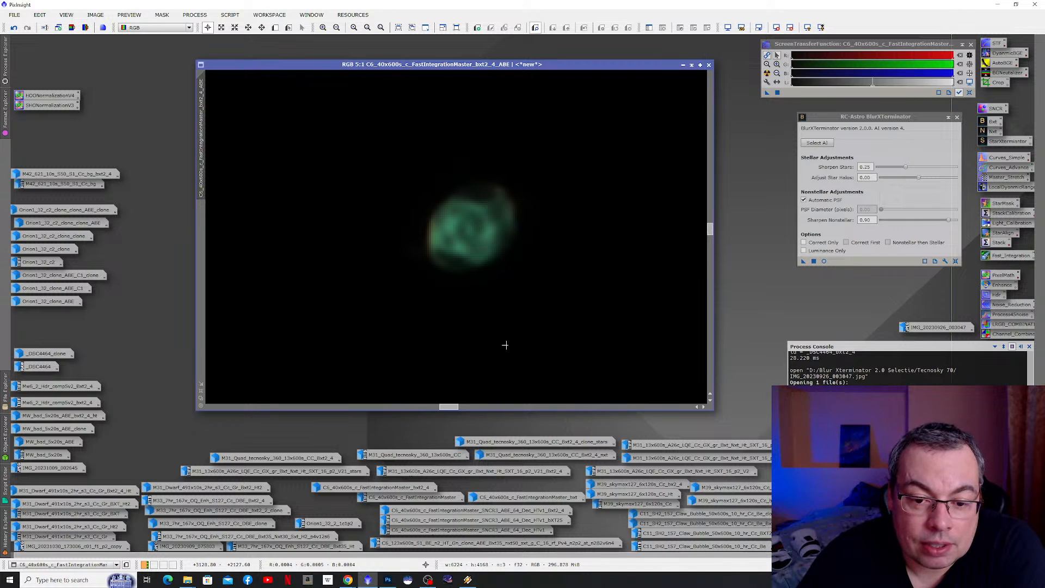
- Auto-stretch the display of the bxt2_4_ABE image and examine its bright core and outer nebula shell
scroll(526, 358, "down", 1)
scroll(527, 357, "up", 1)
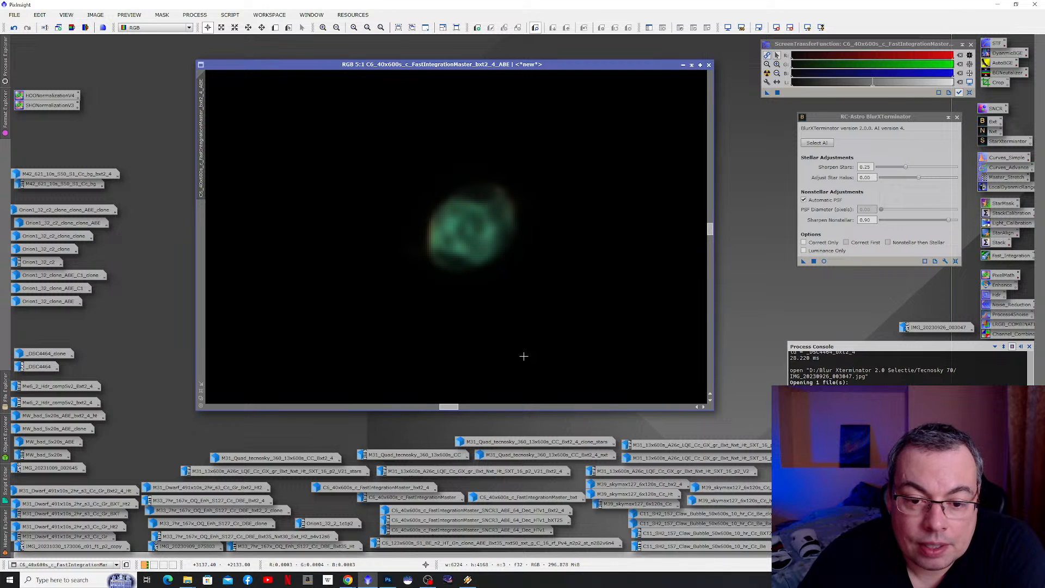
left_click(767, 73)
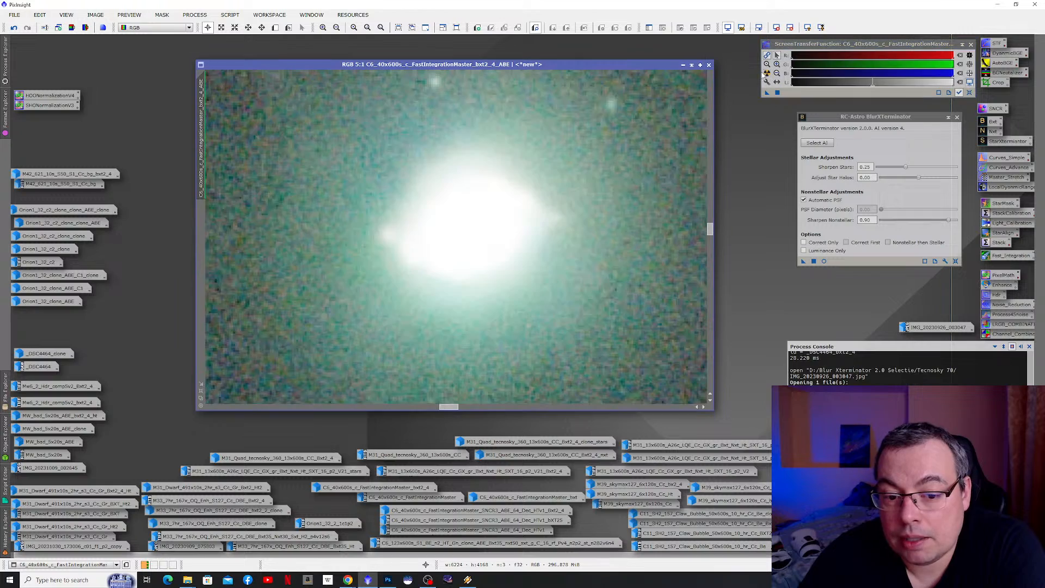
scroll(577, 264, "down", 8)
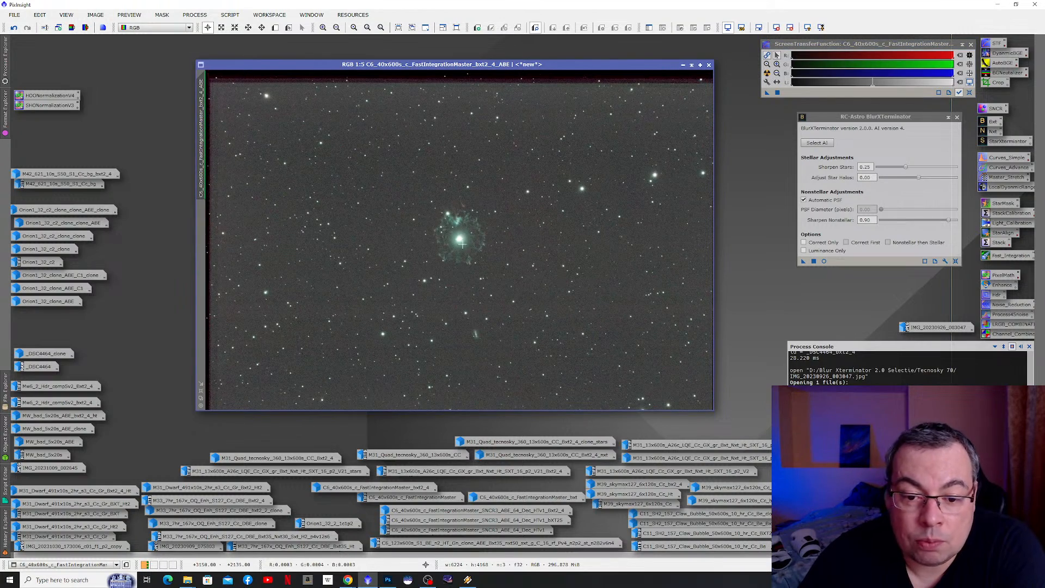
scroll(462, 245, "up", 4)
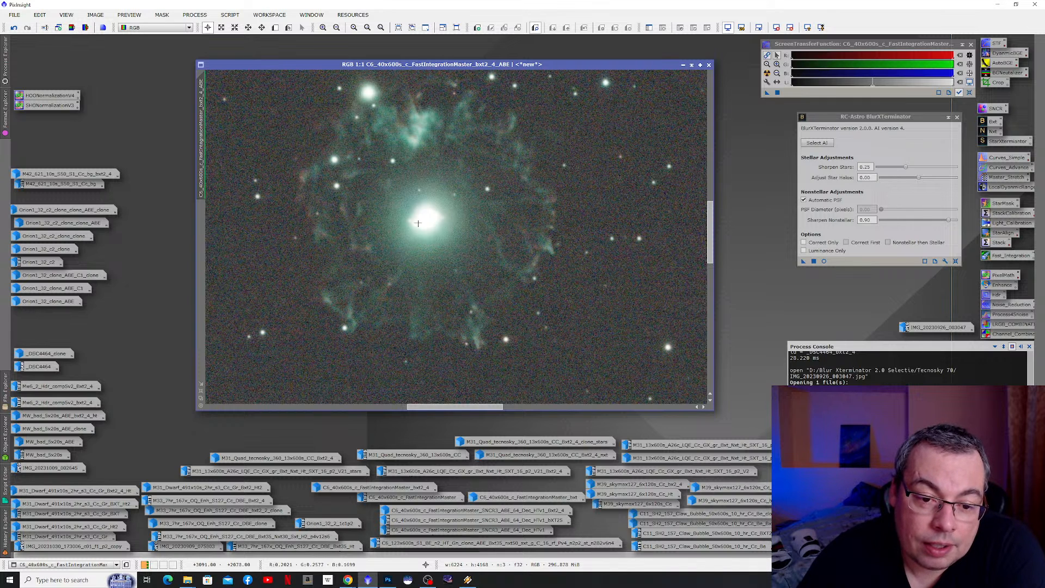
scroll(426, 216, "up", 1)
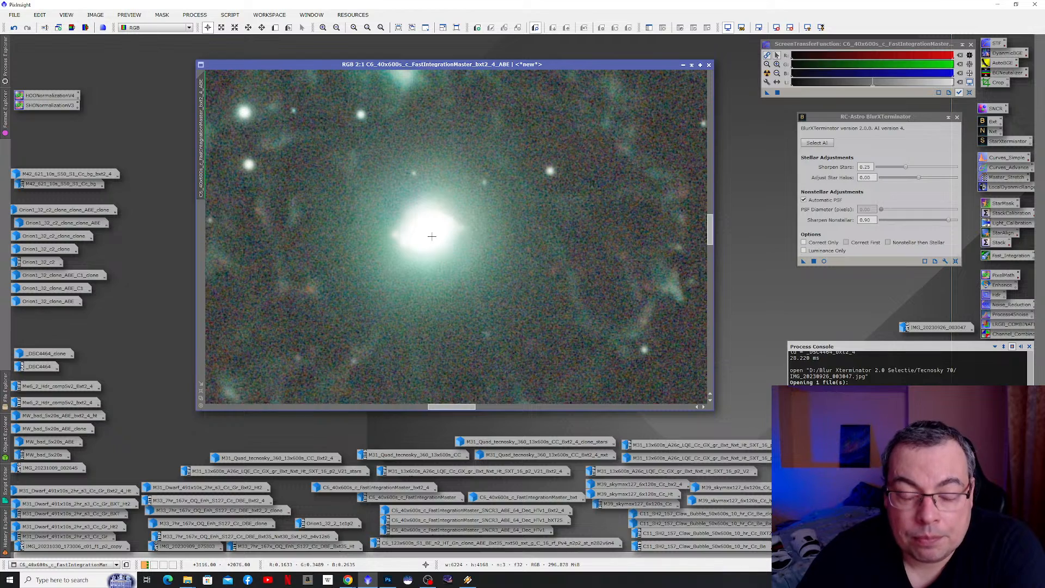
scroll(474, 257, "down", 4)
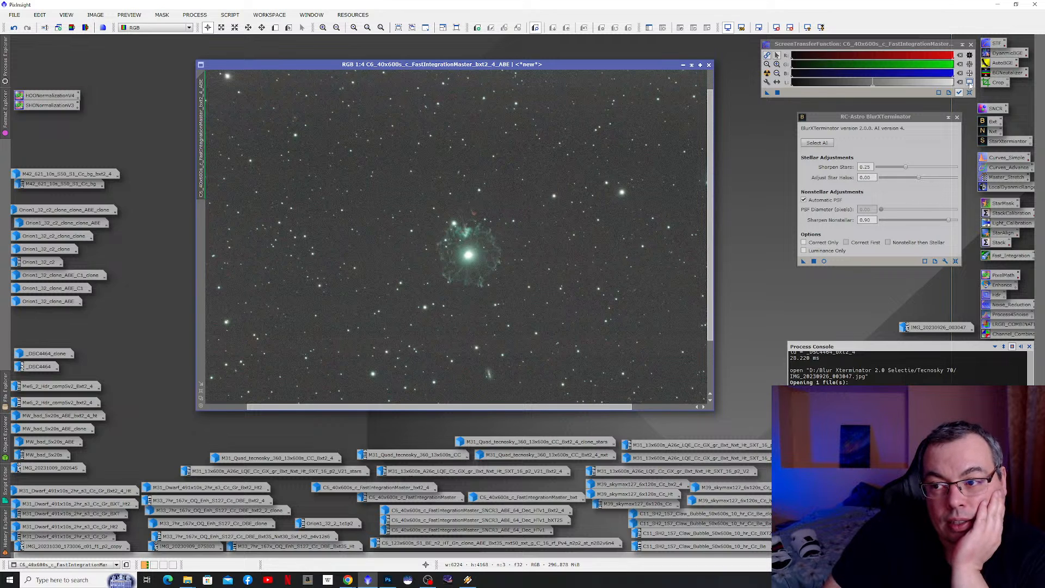
- Reset the screen stretch of the bxt2_4_ABE image and duplicate the image
left_click(970, 82)
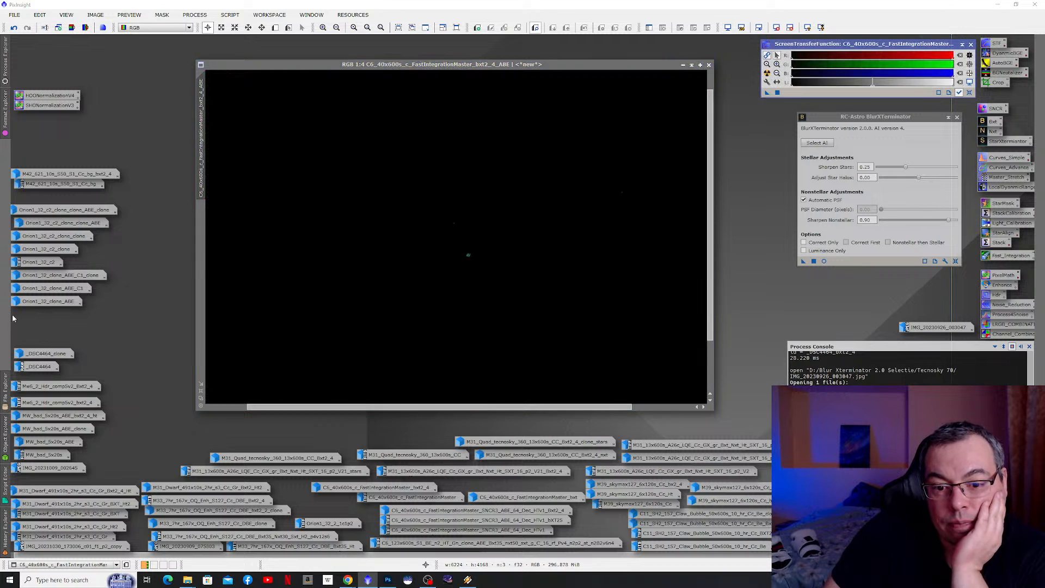
right_click(478, 189)
left_click(502, 232)
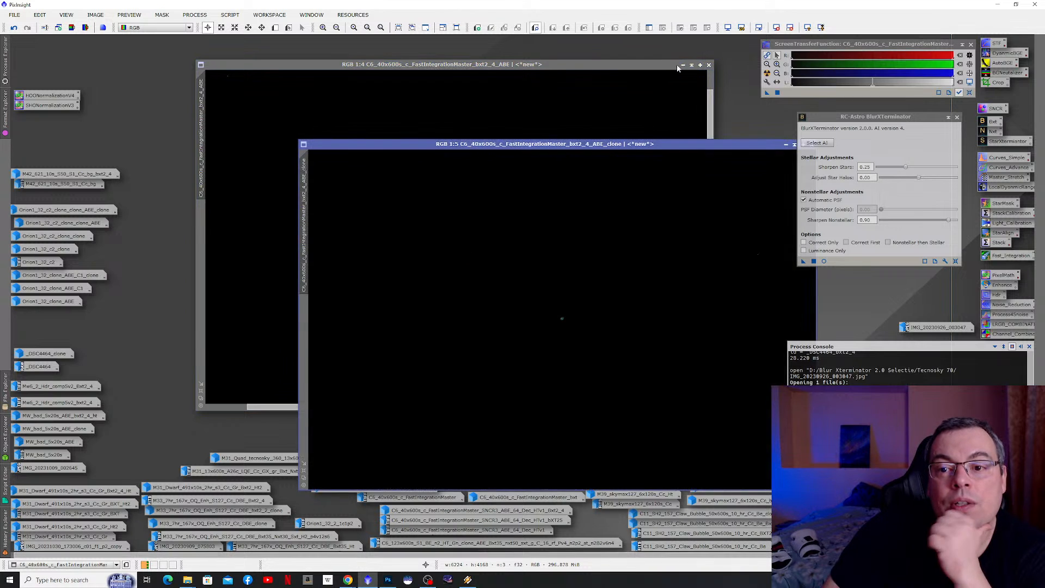
- Minimize the original bxt2_4_ABE image, reposition its clone in the workspace, and close BlurXTerminator
left_click(683, 65)
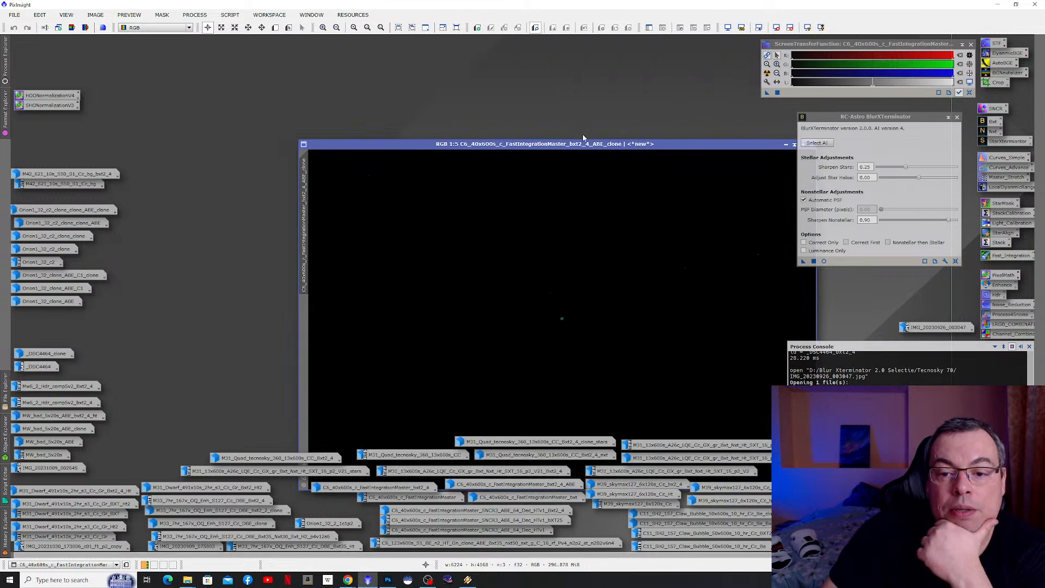
mouse_move(577, 147)
left_mouse_down()
mouse_move(423, 39)
mouse_move(477, 83)
left_mouse_up()
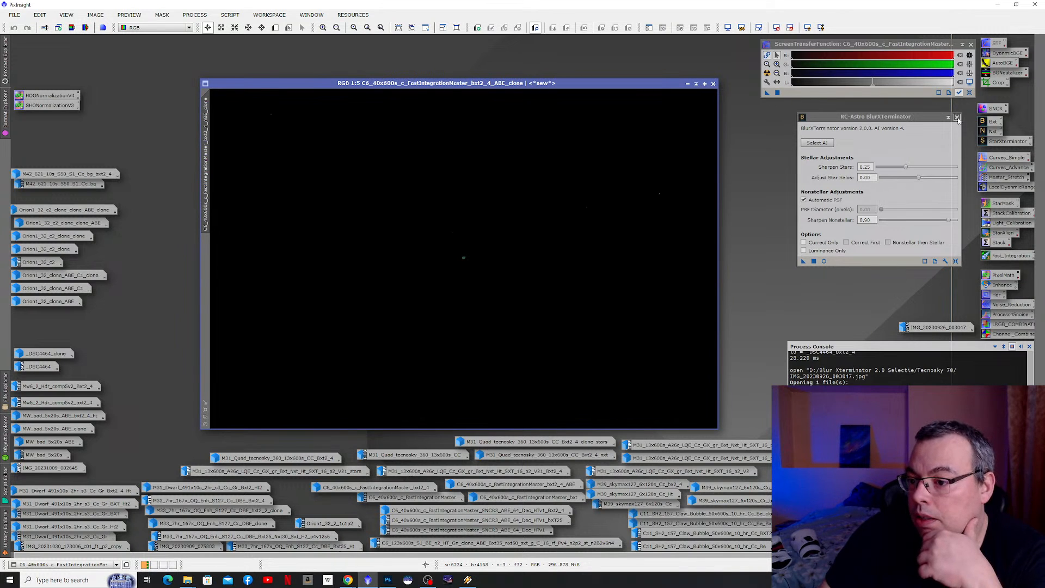
left_click(957, 118)
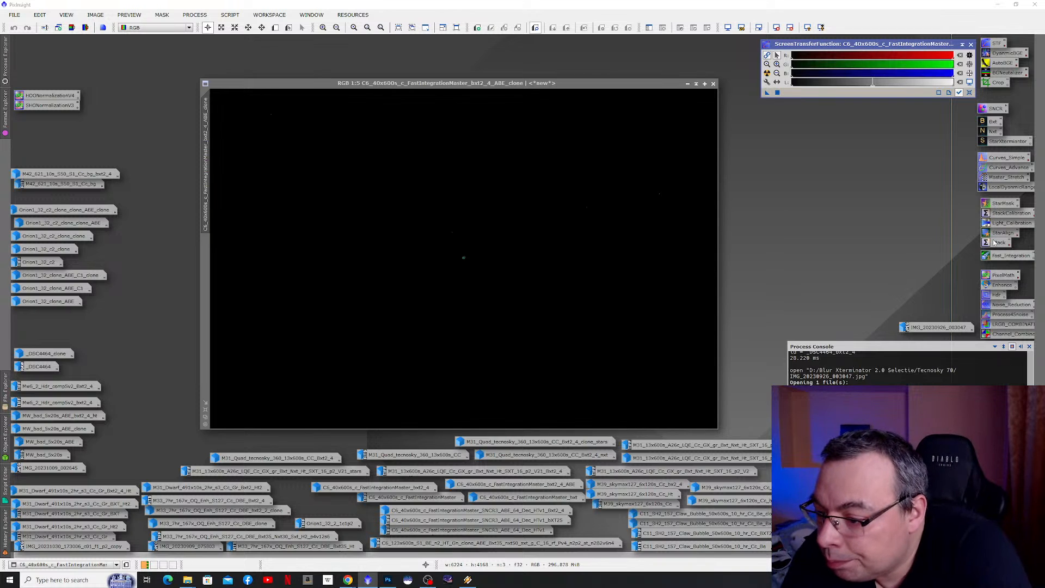
double_click(1009, 168)
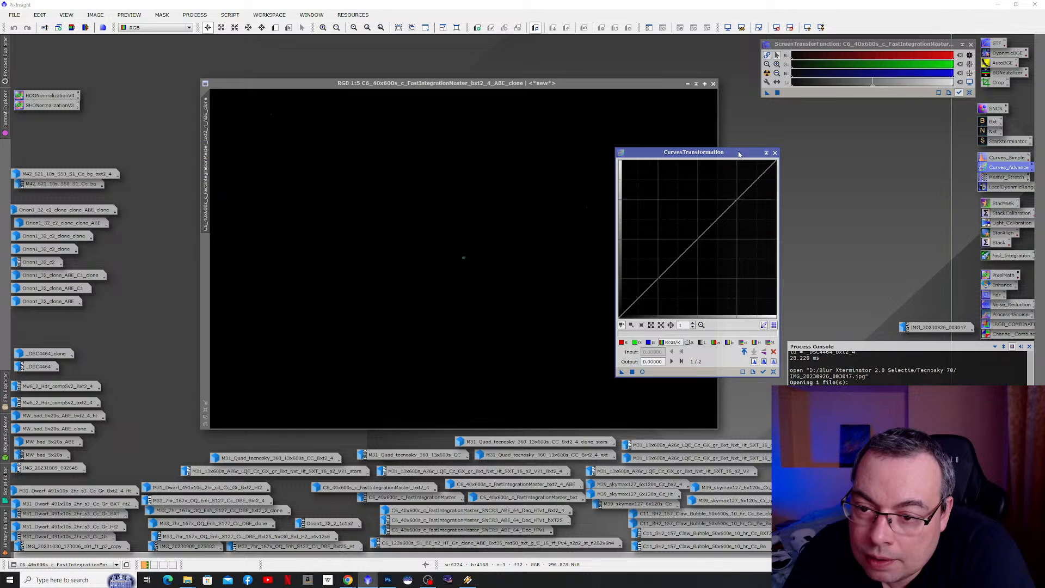
left_click_drag(738, 153, 842, 130)
left_click(878, 130)
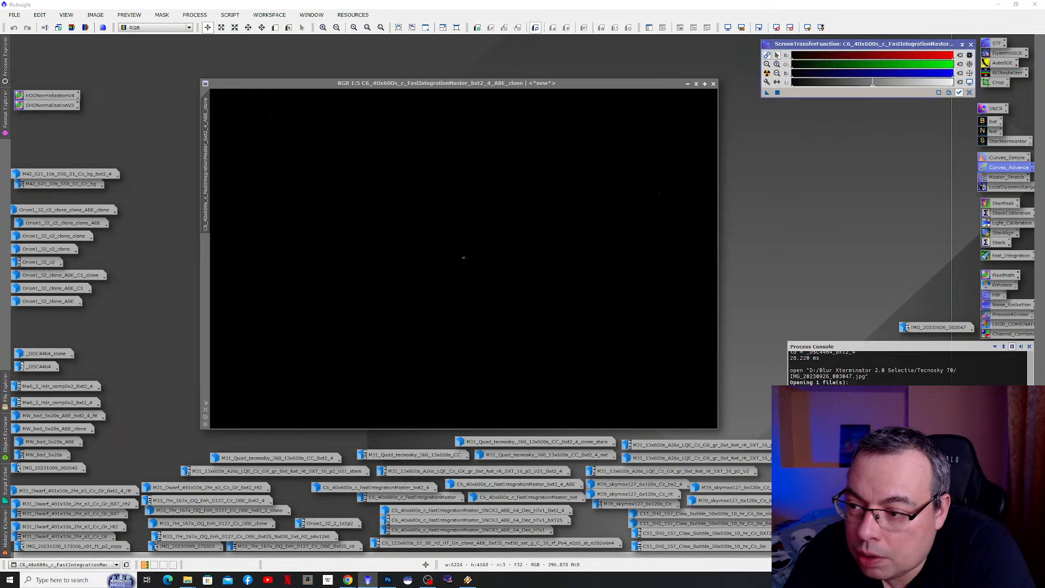
- Auto-stretch the clone's display, transfer that stretch into HistogramTransformation, and reset the clone's screen stretch to view its linear core
double_click(1006, 159)
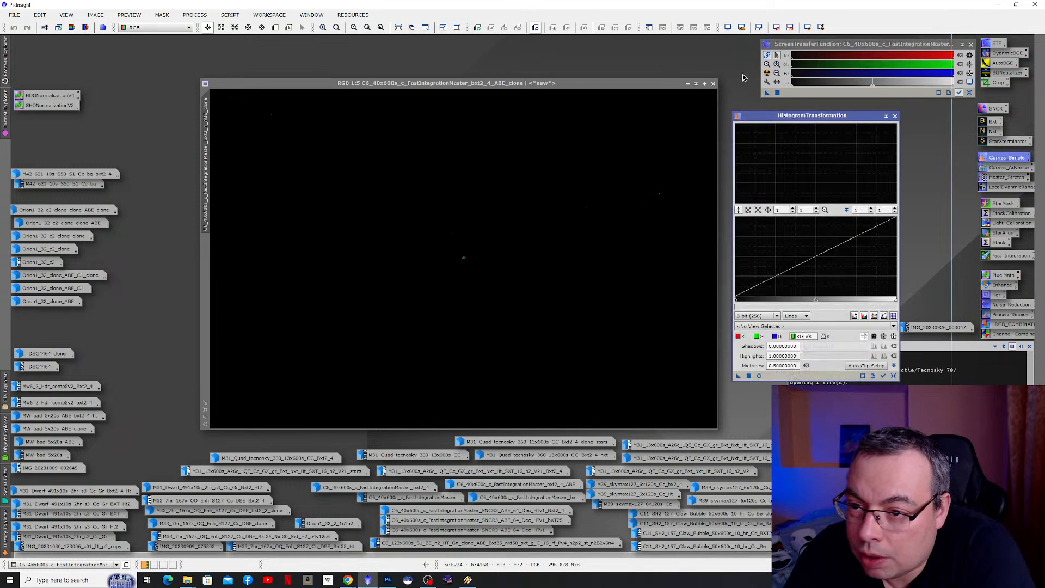
left_click(767, 73)
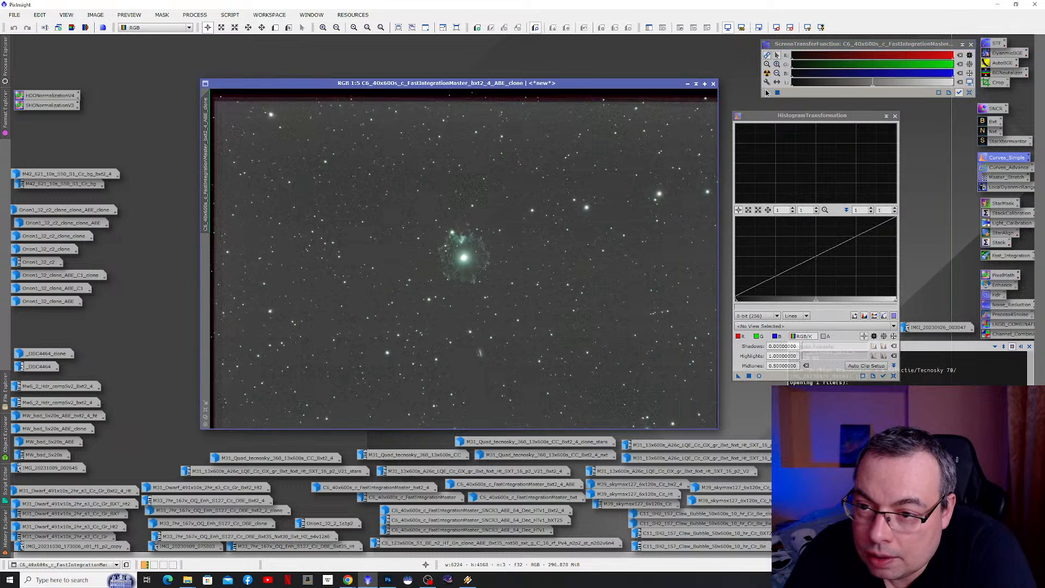
left_click_drag(767, 93, 776, 377)
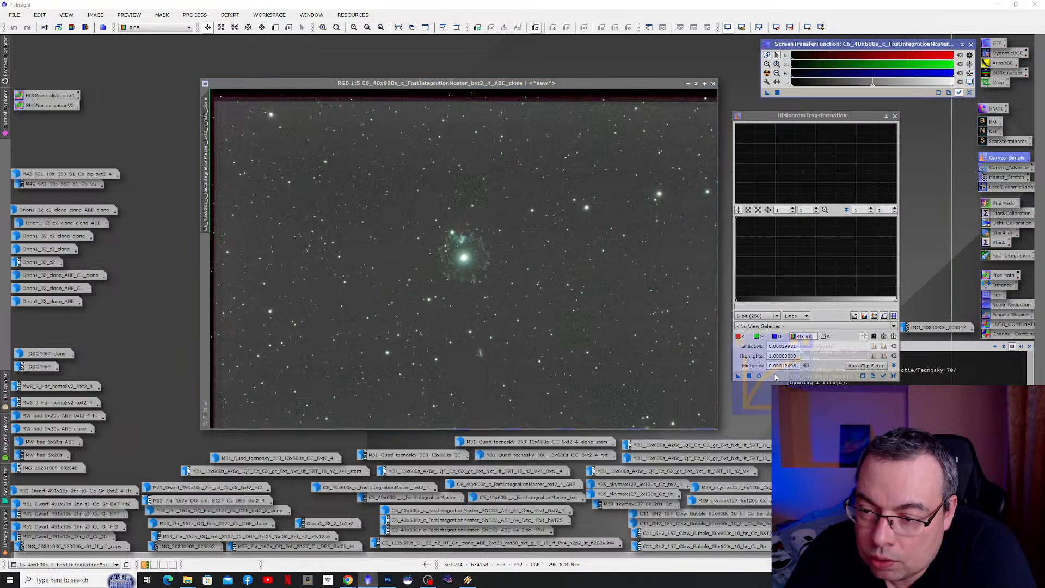
left_click(969, 82)
scroll(462, 261, "up", 4)
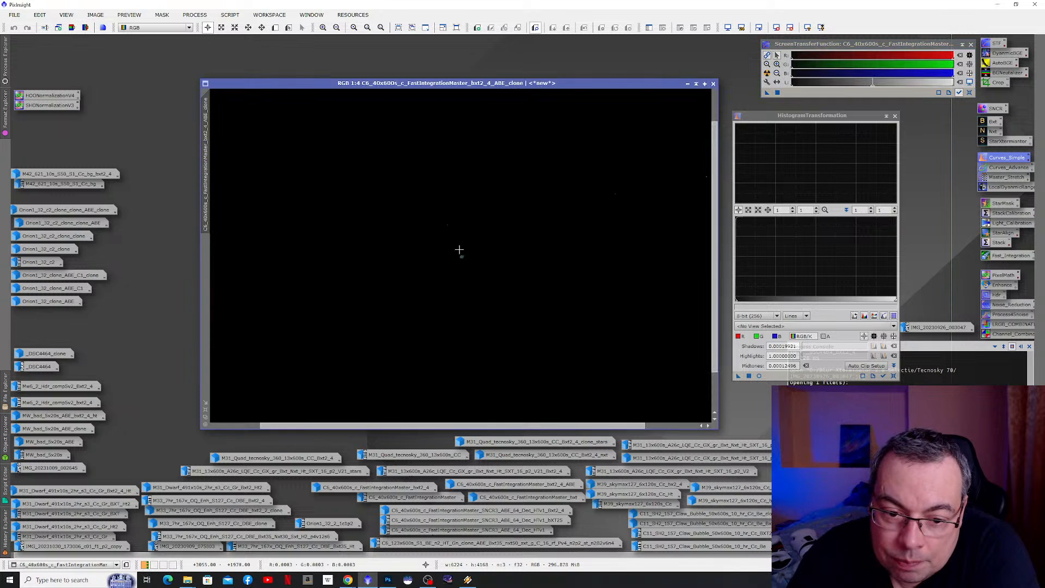
scroll(480, 236, "up", 2)
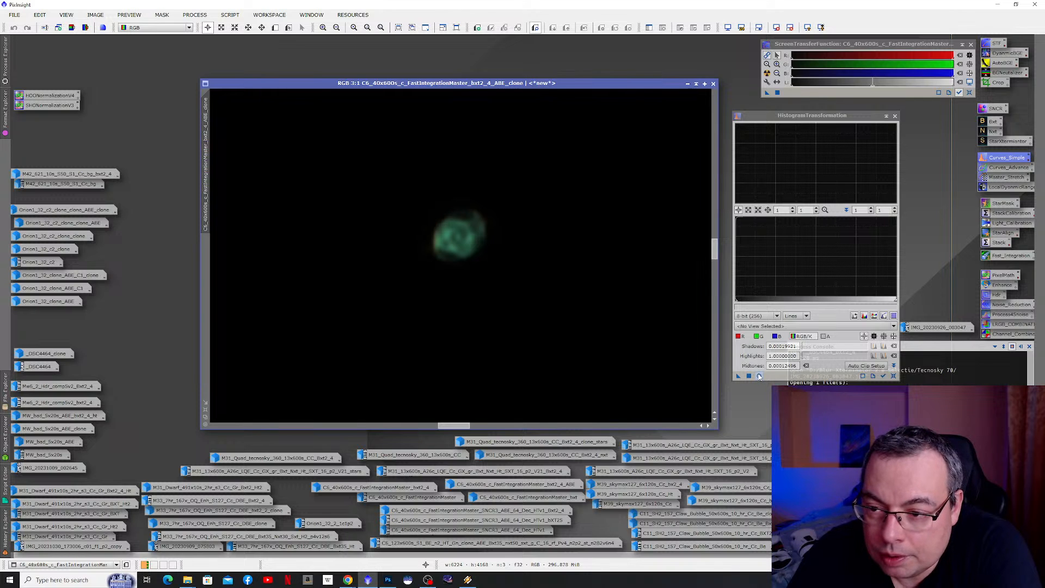
- Set the HistogramTransformation midtones to about 0.142 while checking the stretch in the real-time preview, and close the preview
left_click(760, 377)
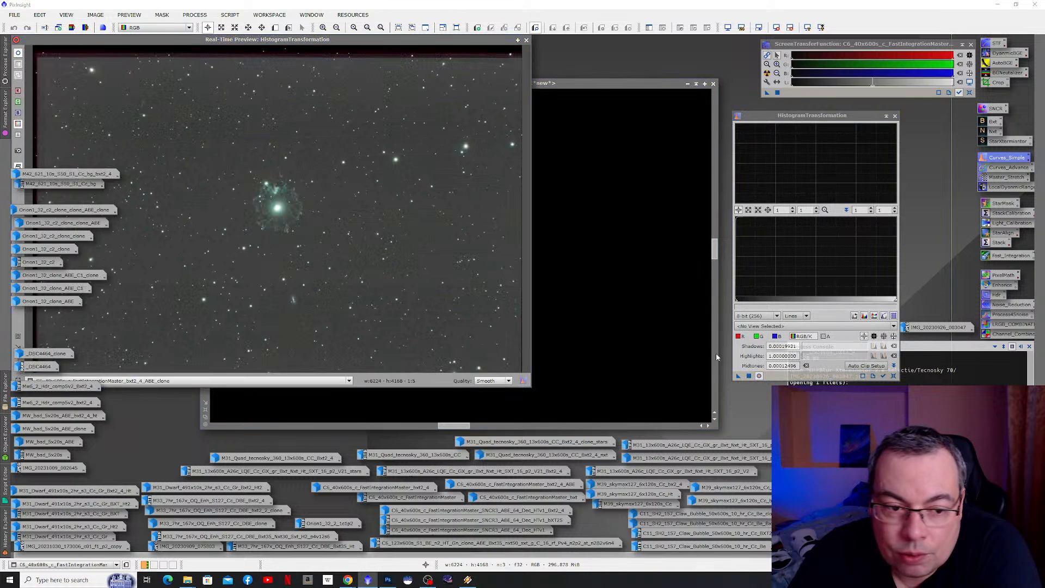
left_click_drag(277, 42, 444, 62)
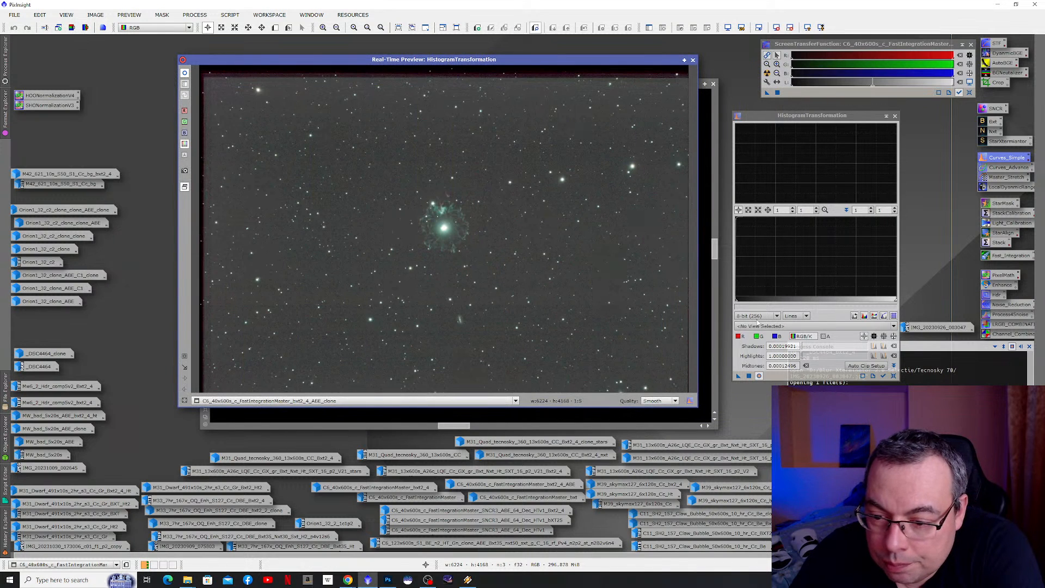
left_click_drag(736, 303, 745, 303)
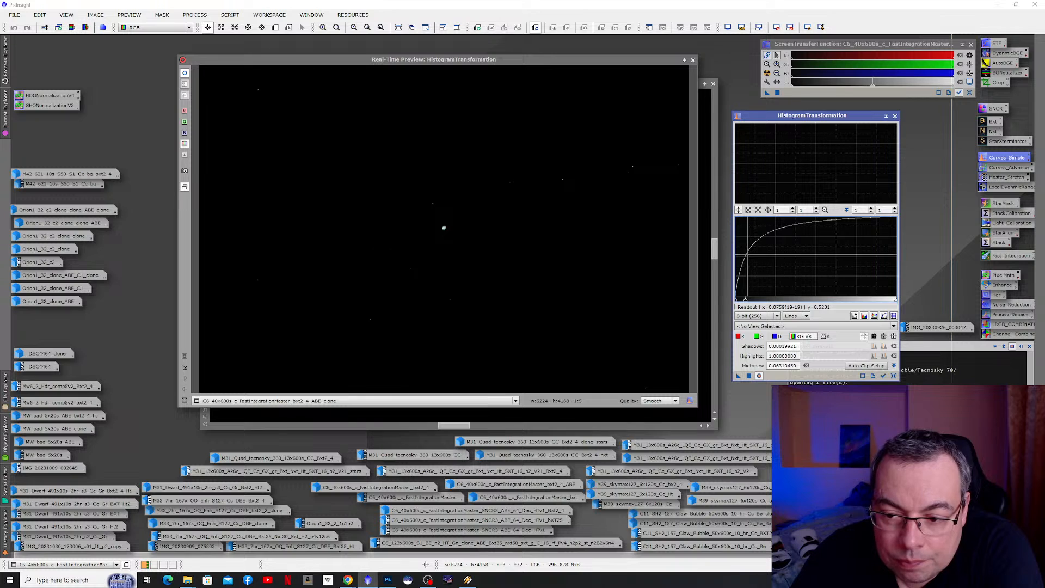
left_click_drag(745, 302, 758, 303)
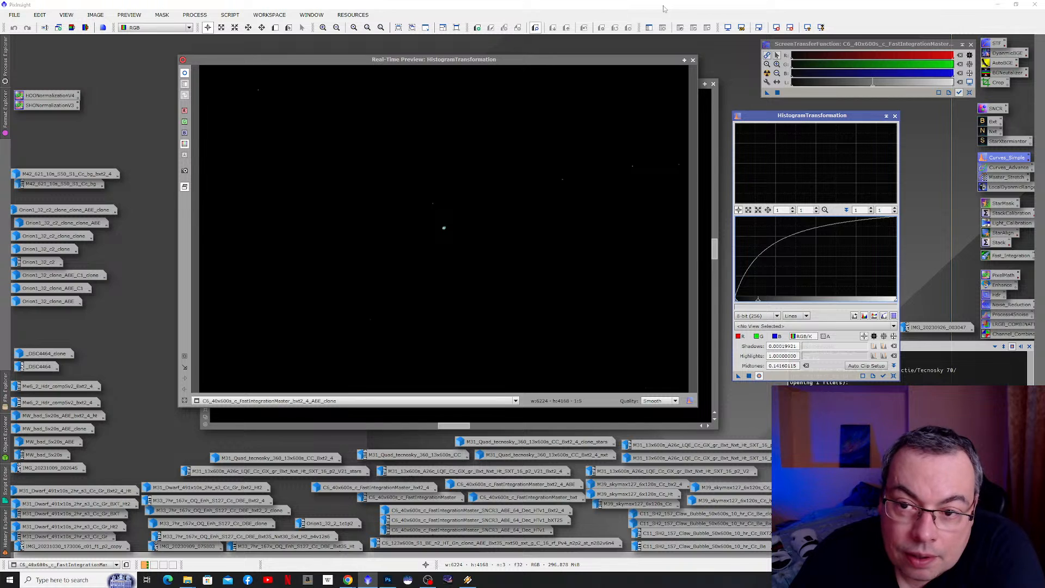
left_click(693, 60)
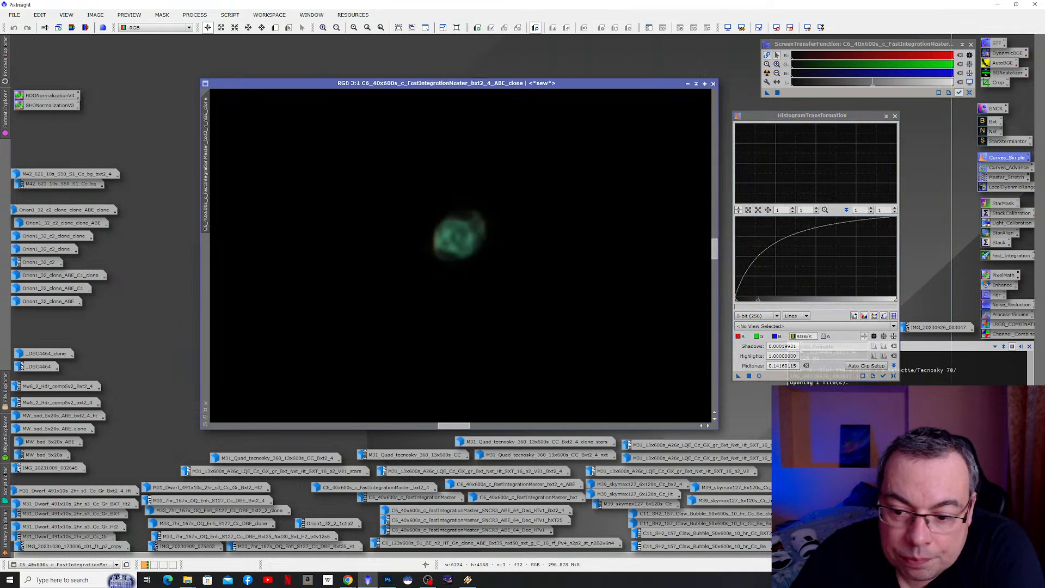
- Apply HistogramTransformation with midtones of about 0.142 to the clone and examine the nebula core against the whole field
left_click_drag(737, 377, 474, 272)
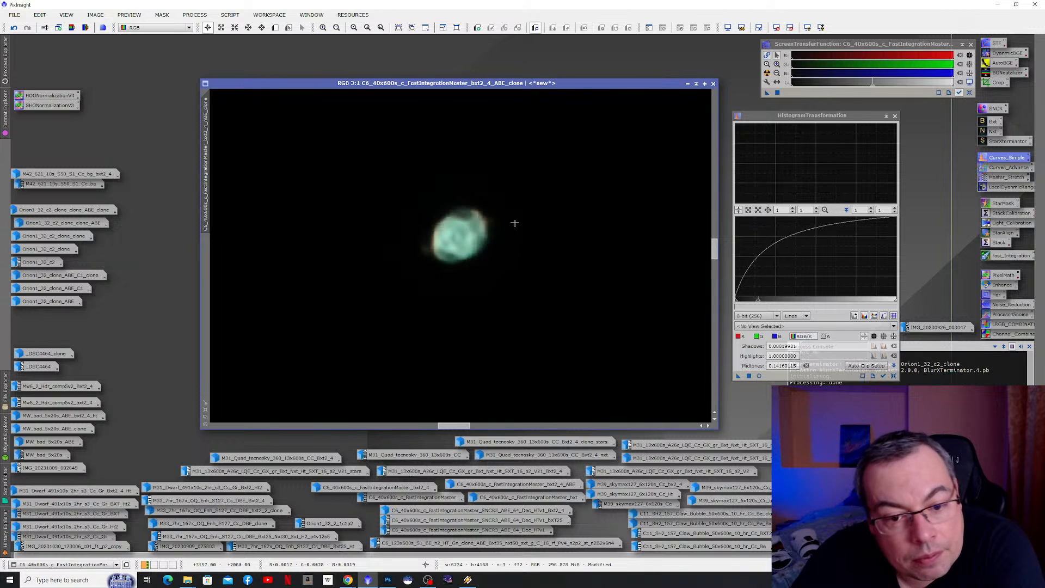
scroll(480, 268, "up", 1)
scroll(481, 272, "down", 5)
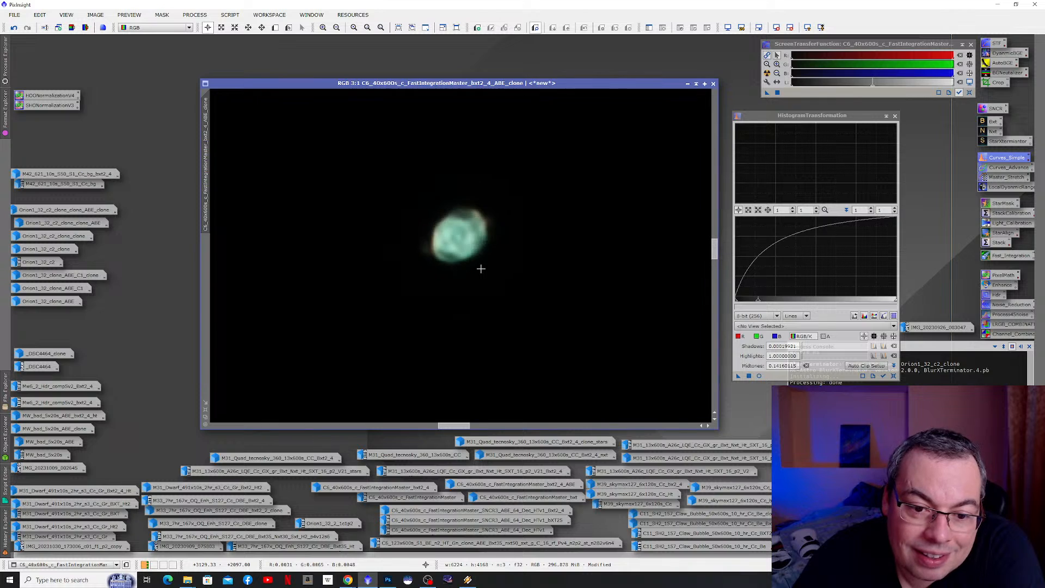
scroll(480, 281, "down", 3)
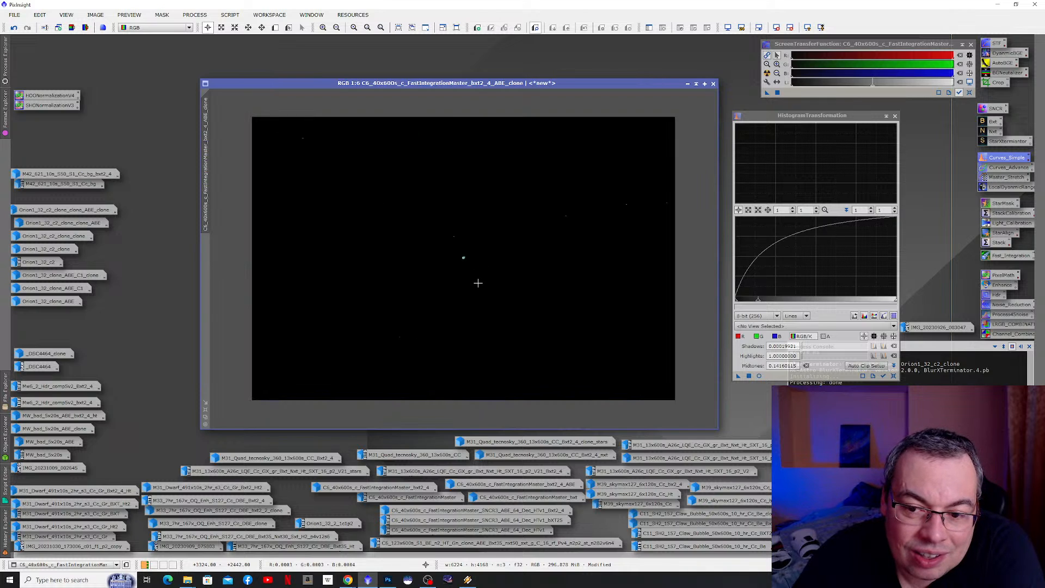
scroll(462, 239, "up", 6)
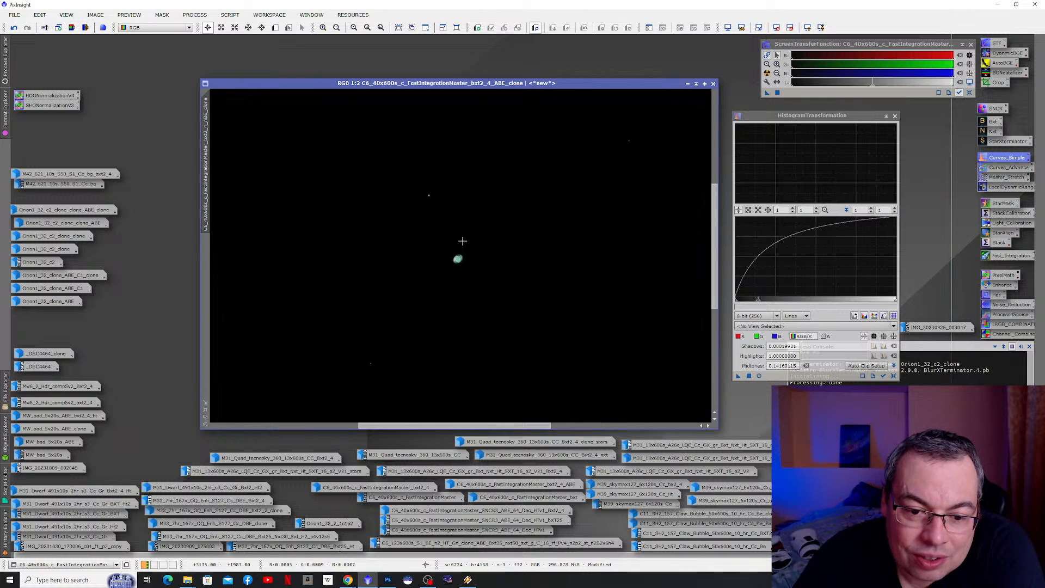
scroll(448, 273, "up", 2)
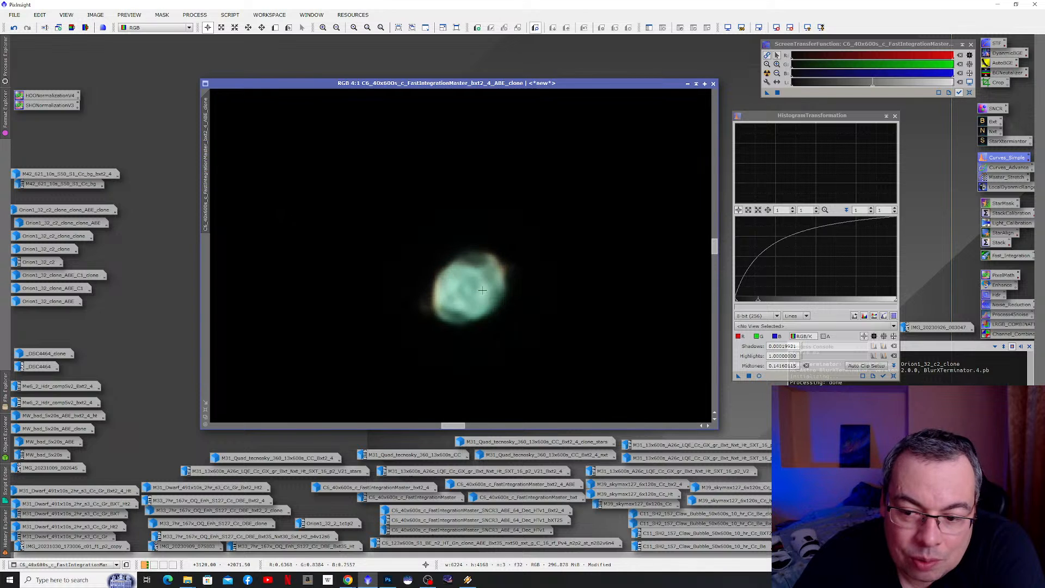
- Undo the last stretch, apply HistogramTransformation with midtones of about 0.043 to the clone, and inspect the nebula core
left_click(13, 27)
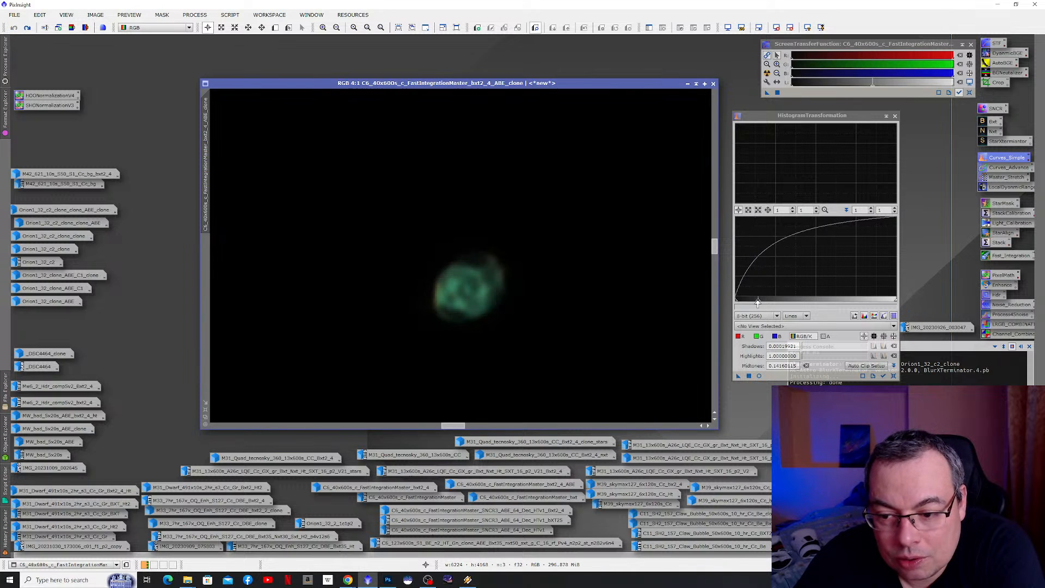
left_click_drag(757, 302, 742, 302)
left_click_drag(737, 376, 516, 303)
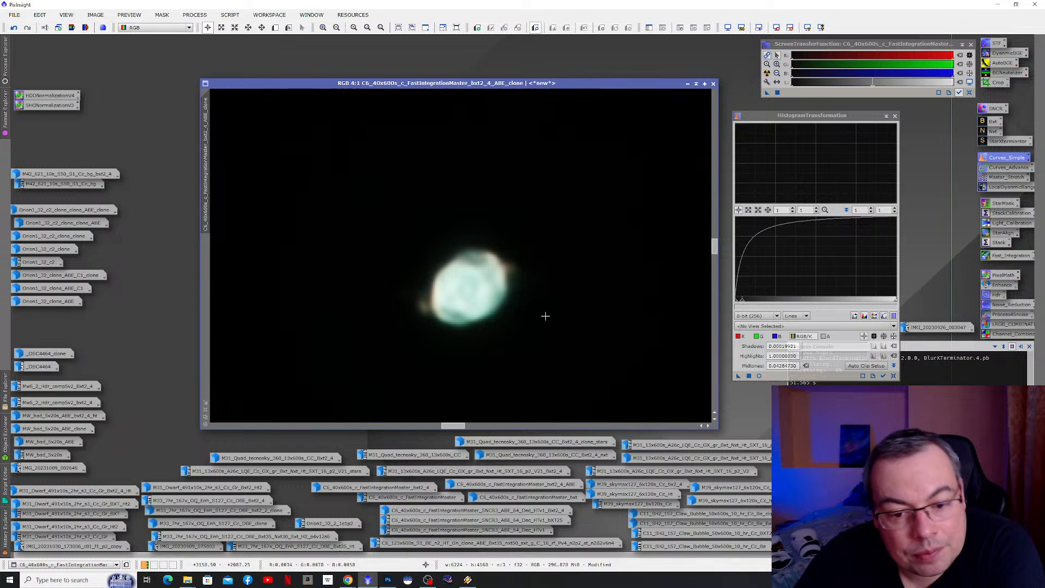
scroll(547, 320, "down", 6)
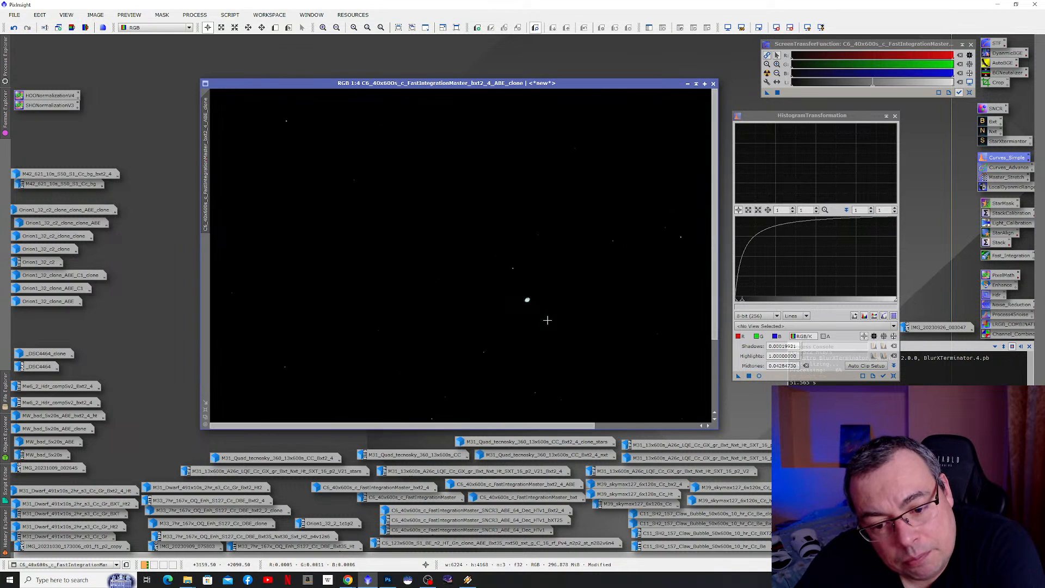
scroll(547, 322, "up", 5)
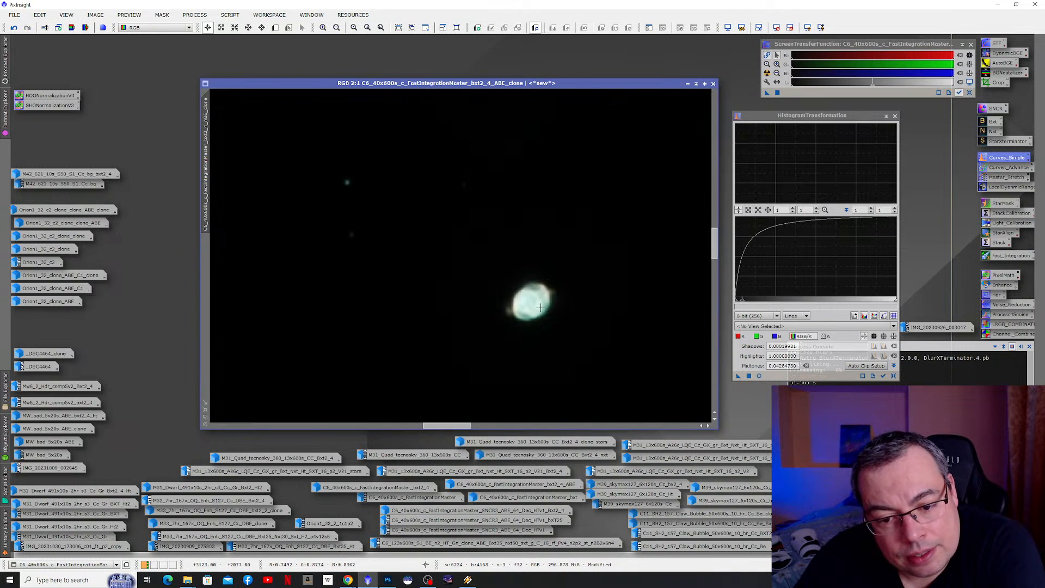
scroll(540, 308, "up", 1)
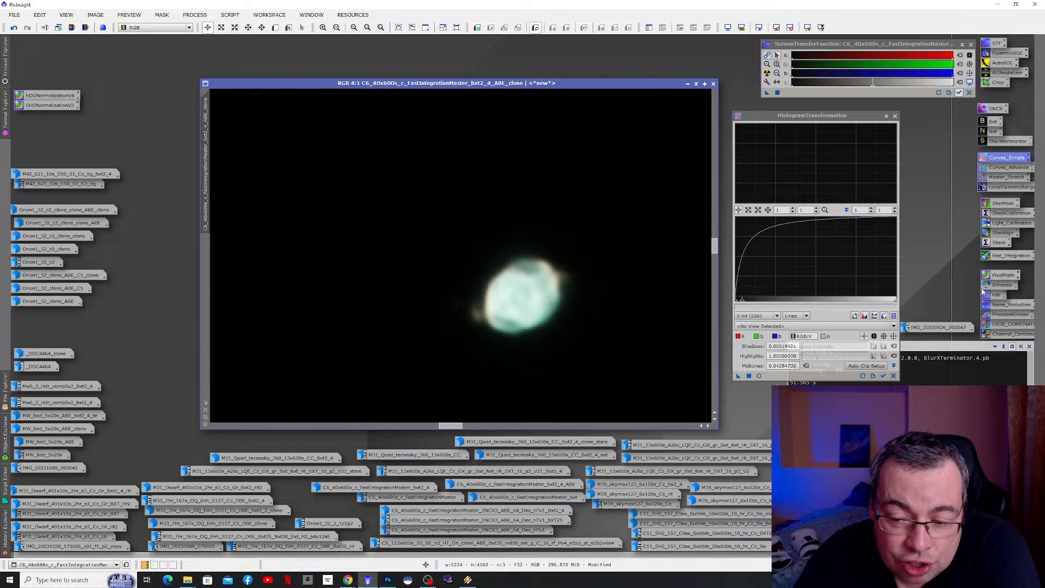
- Undo the last stretch and apply HistogramTransformation with midtones of about 0.19 to the clone
left_click(14, 28)
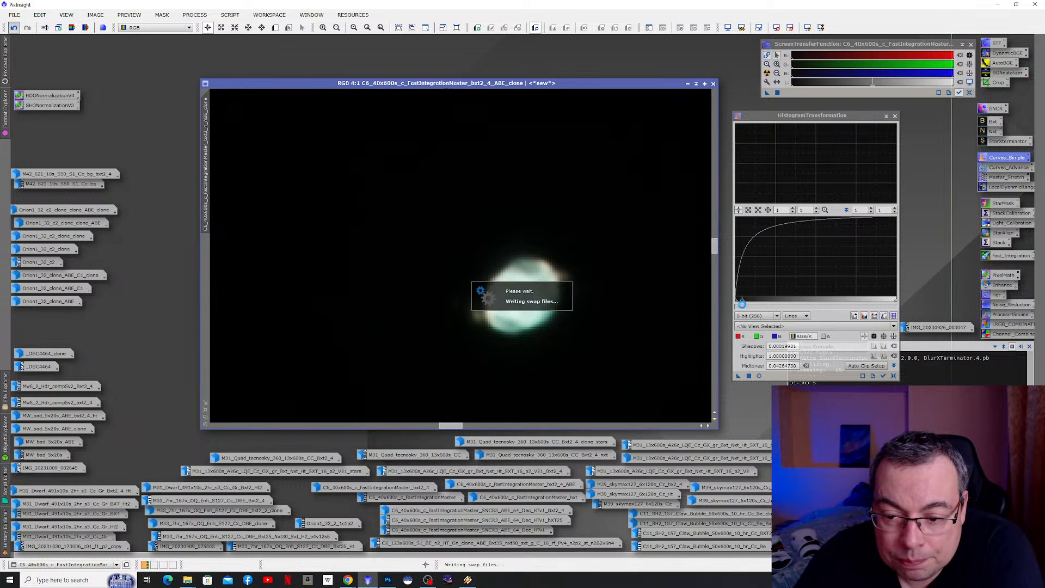
left_click_drag(743, 300, 765, 302)
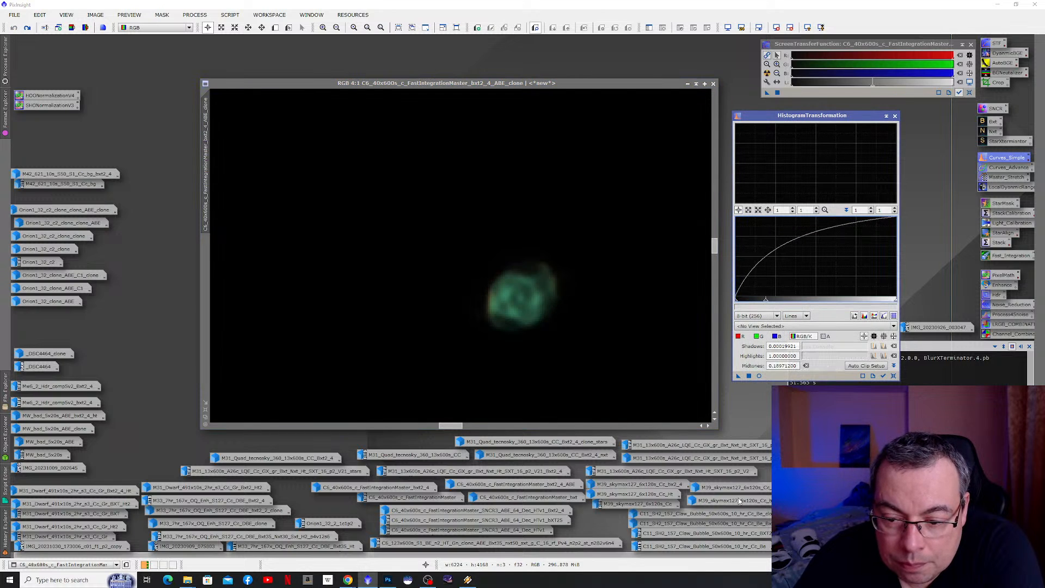
left_click_drag(738, 376, 497, 343)
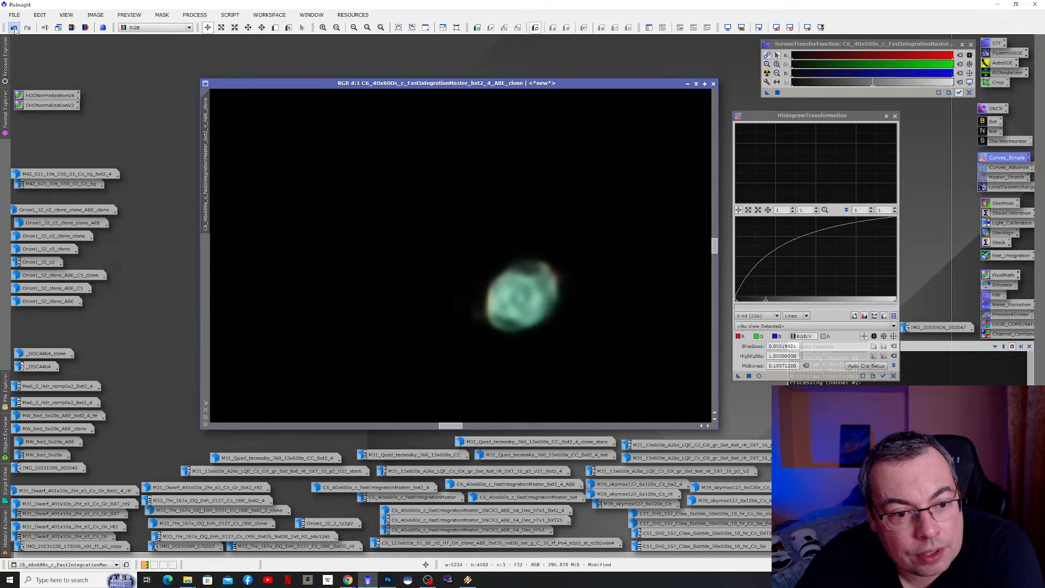
- Undo the last stretch, apply HistogramTransformation with midtones of about 0.215 to the clone, and close the process window
left_click_drag(767, 303, 769, 302)
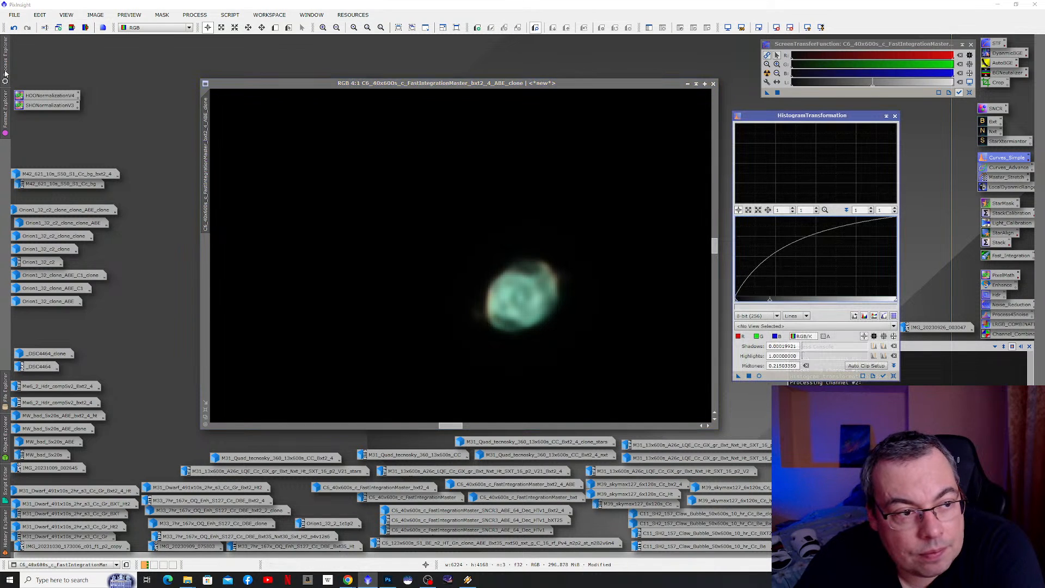
left_click(13, 26)
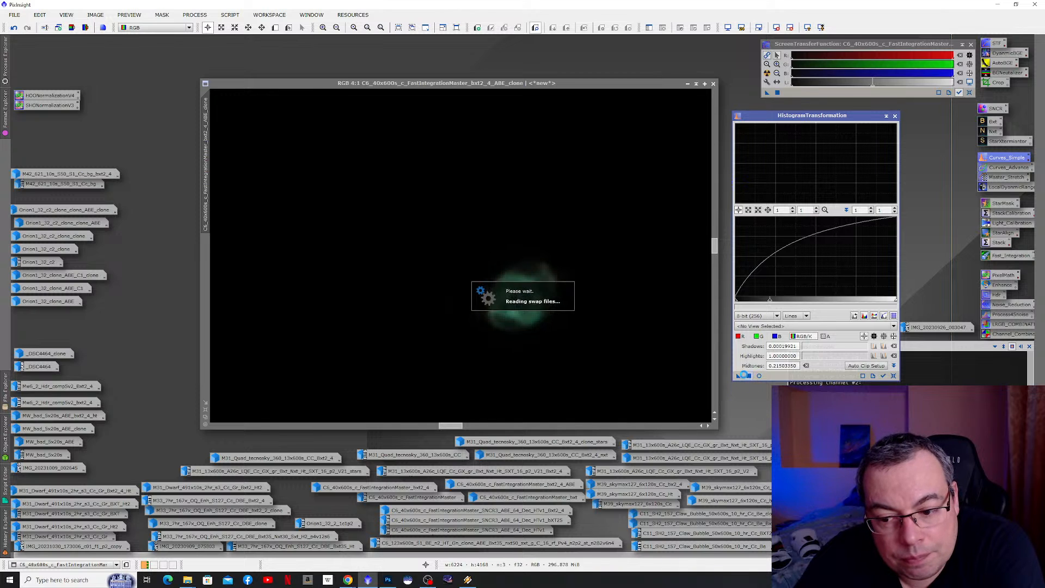
left_click_drag(738, 376, 476, 304)
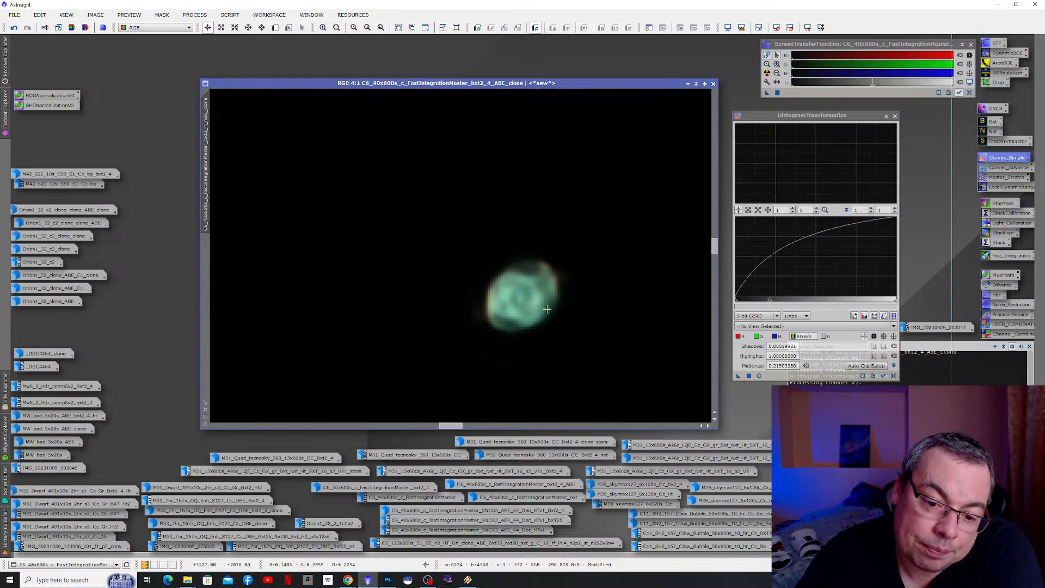
scroll(545, 313, "down", 5)
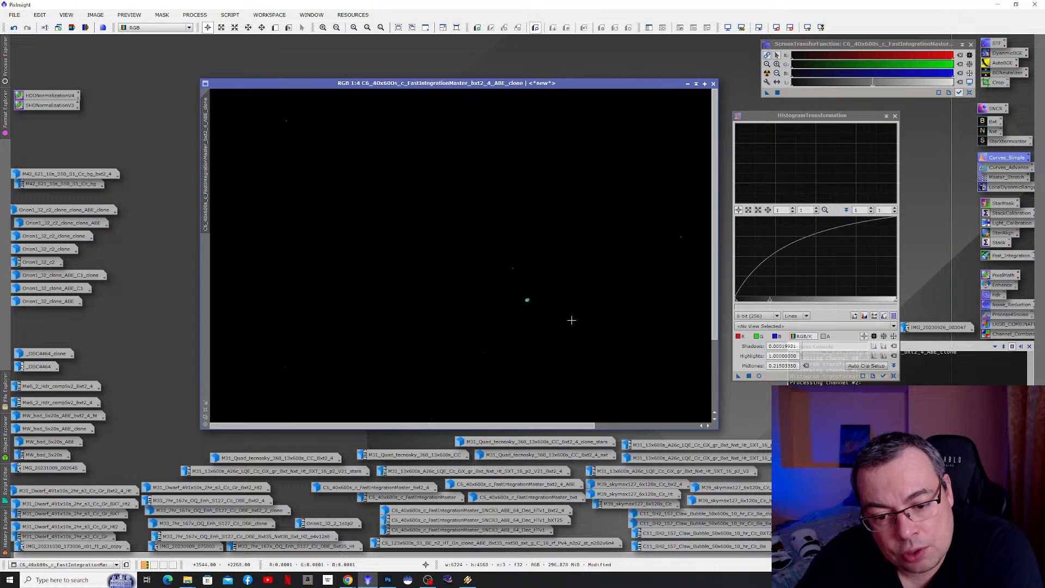
scroll(569, 320, "down", 2)
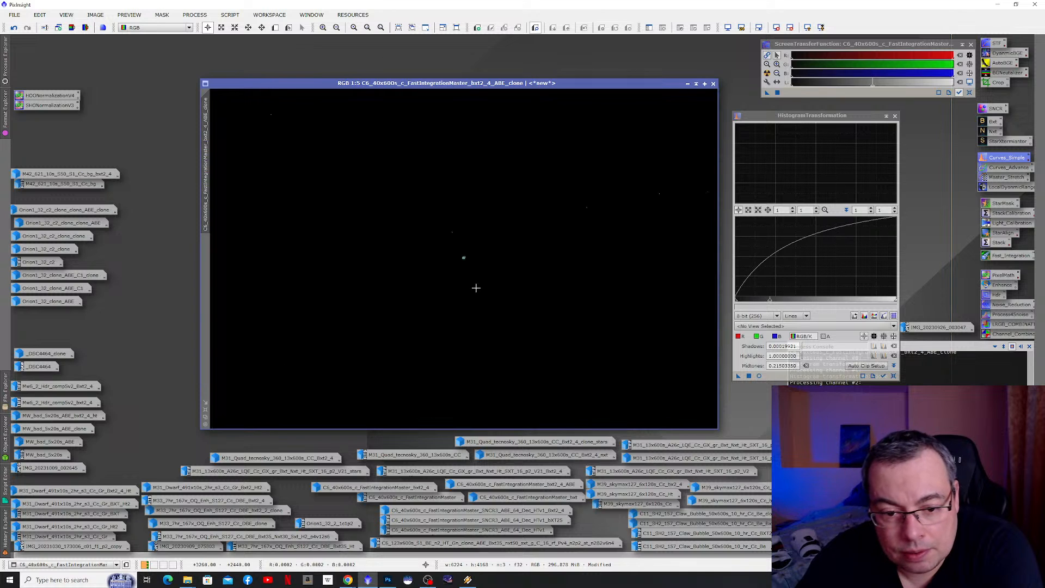
left_click(895, 116)
- Rename the stretched clone to C6_40x600s_c_FastIntegrationMaster_bxt2_4_ABE_ht3, minimise it and park its icon above the other C6 images
right_click(416, 259)
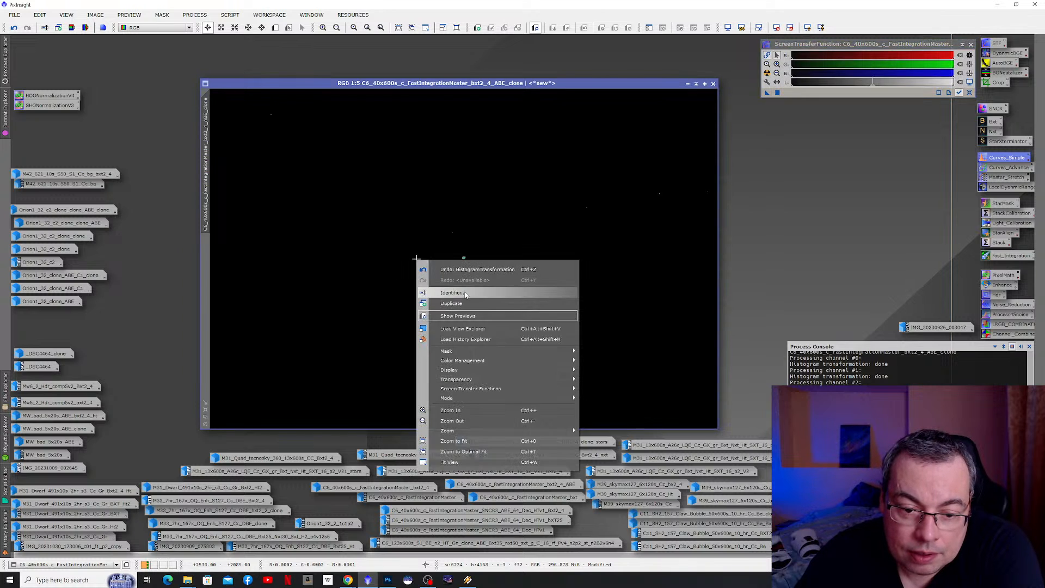
left_click(452, 293)
left_click_drag(609, 287, 584, 287)
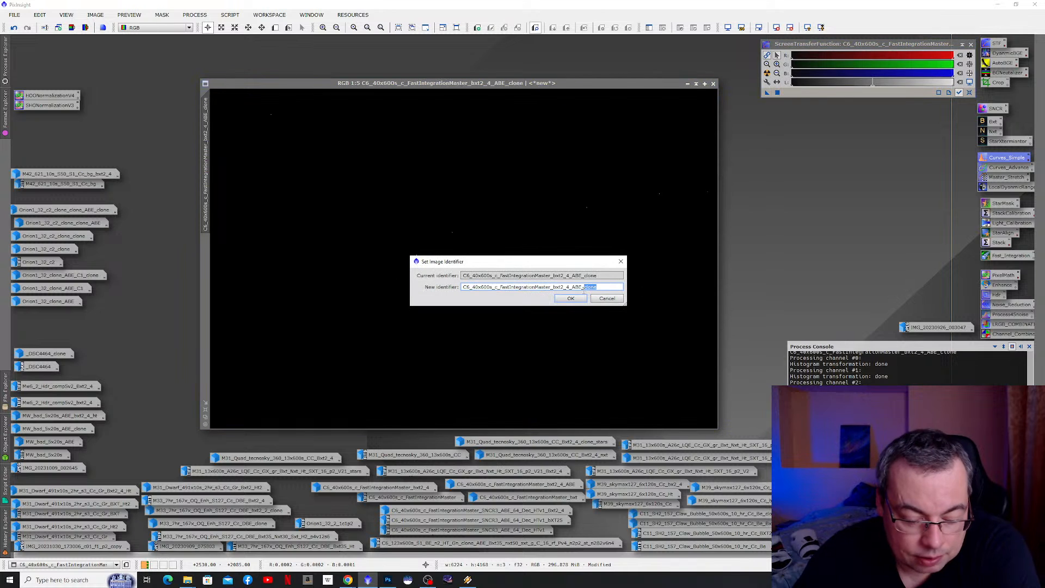
type("ht")
type("3")
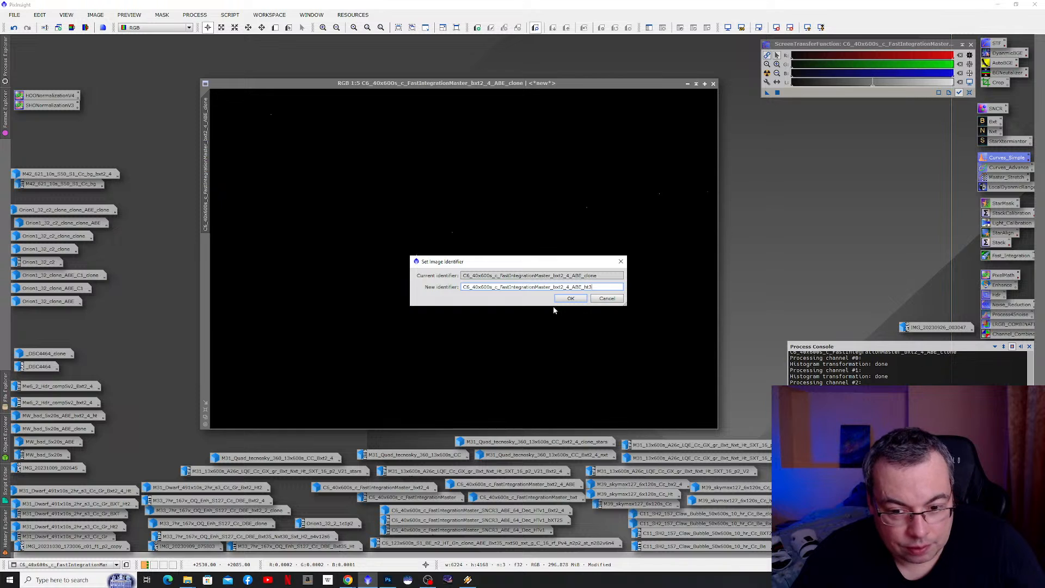
left_click(569, 298)
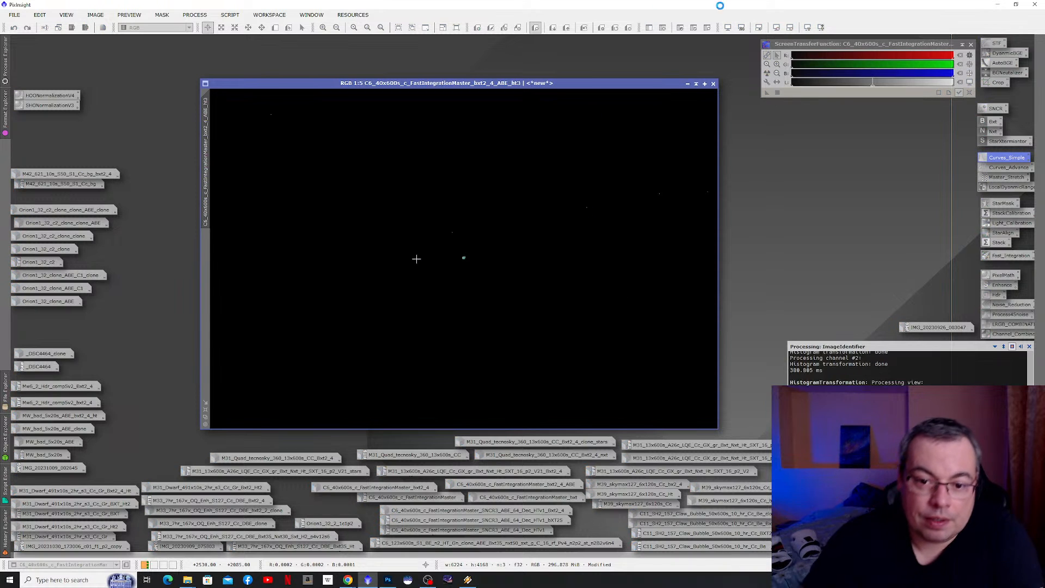
left_click(688, 83)
left_click_drag(516, 261, 358, 440)
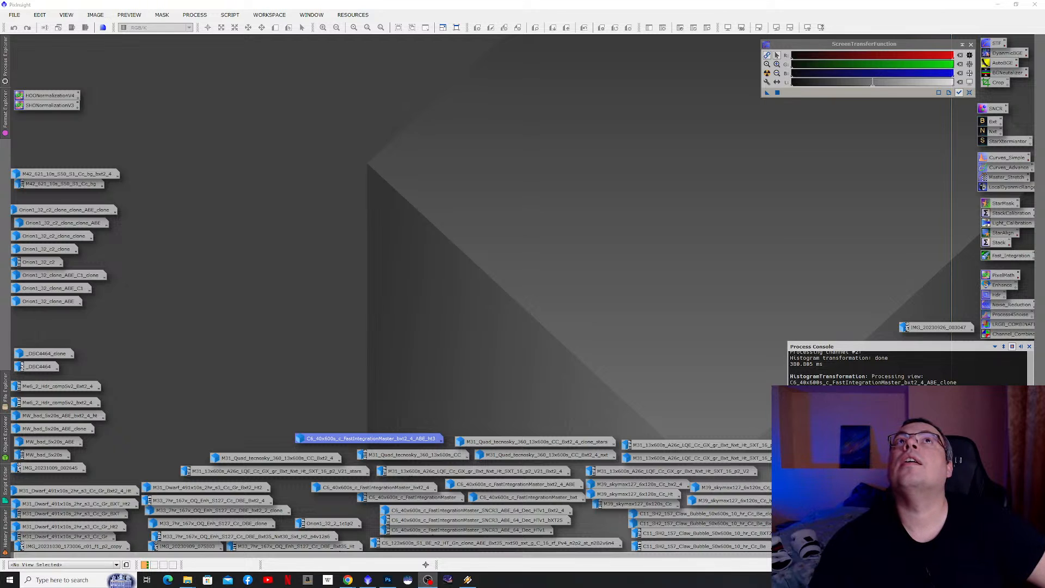
- View the telescope setup photos IMG_20231009_002645 and IMG_20230926_003047, minimising each one after viewing
key("alt+Tab")
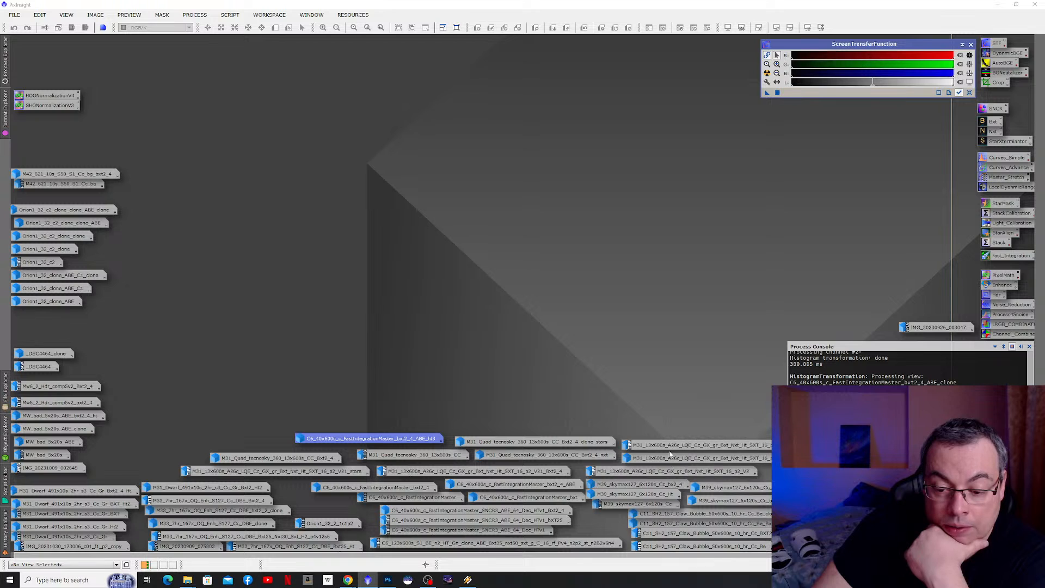
mouse_move(681, 447)
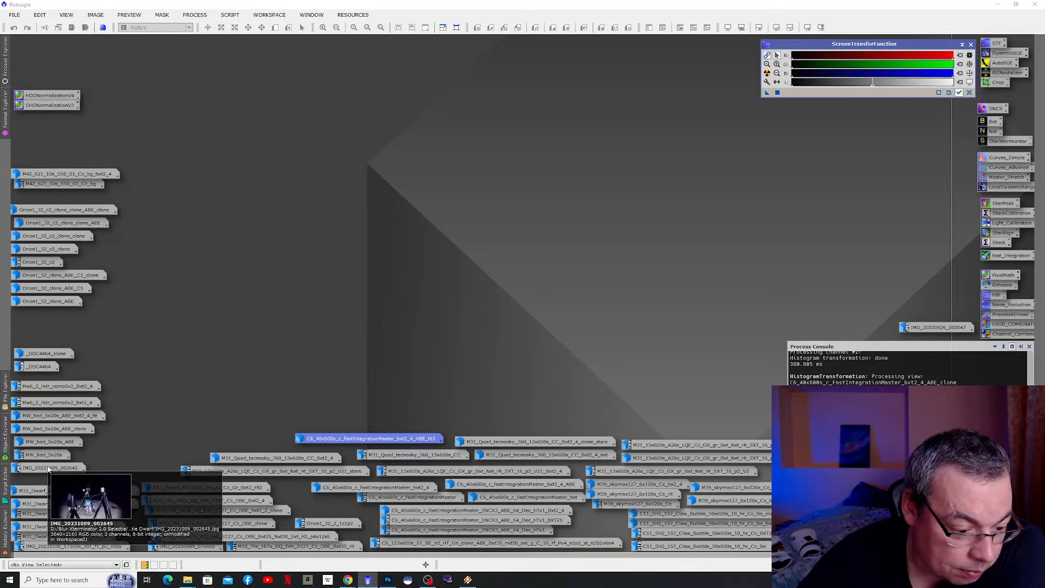
double_click(49, 468)
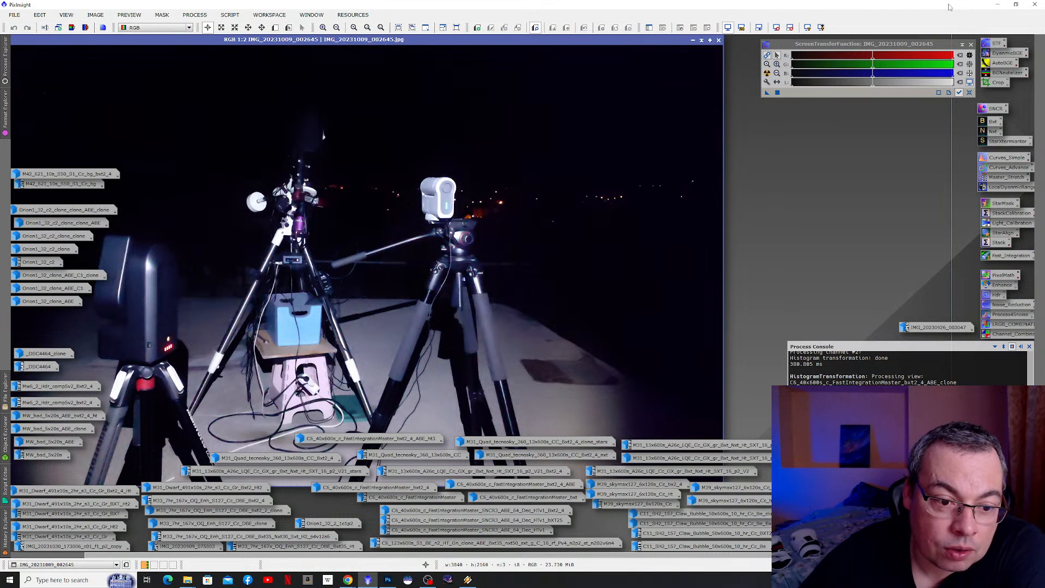
left_click(693, 40)
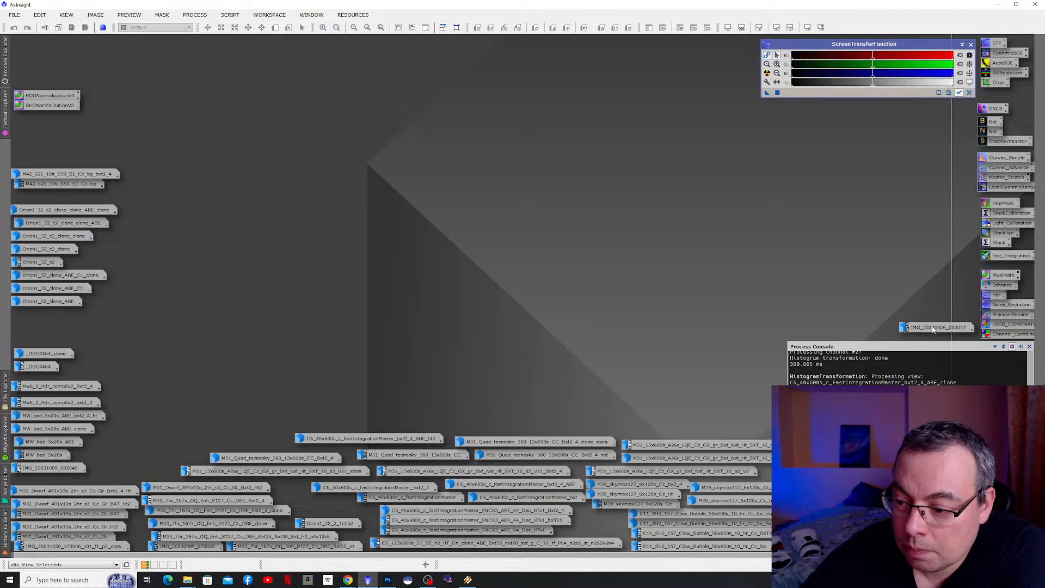
double_click(932, 327)
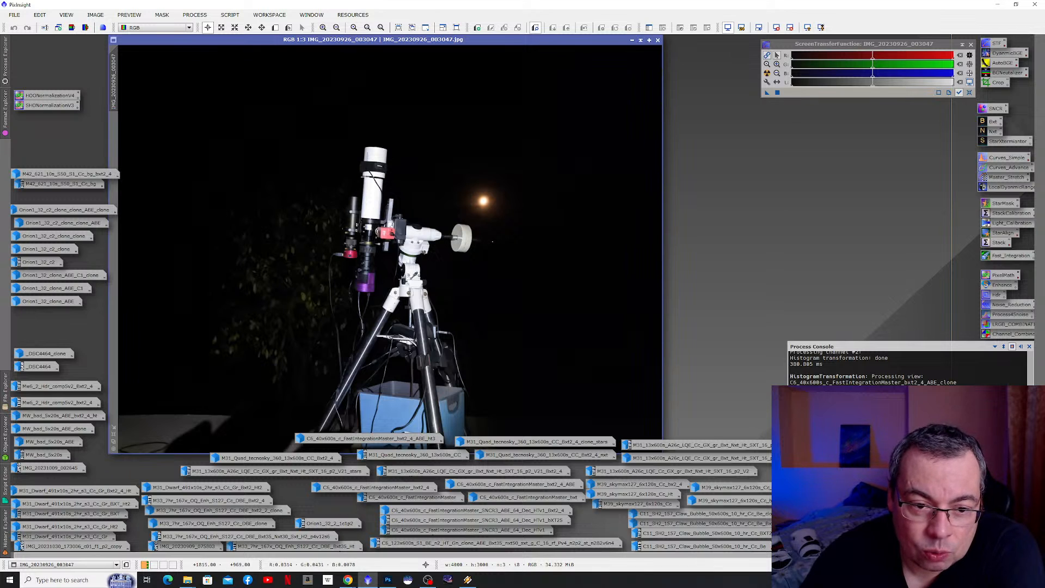
left_click(632, 41)
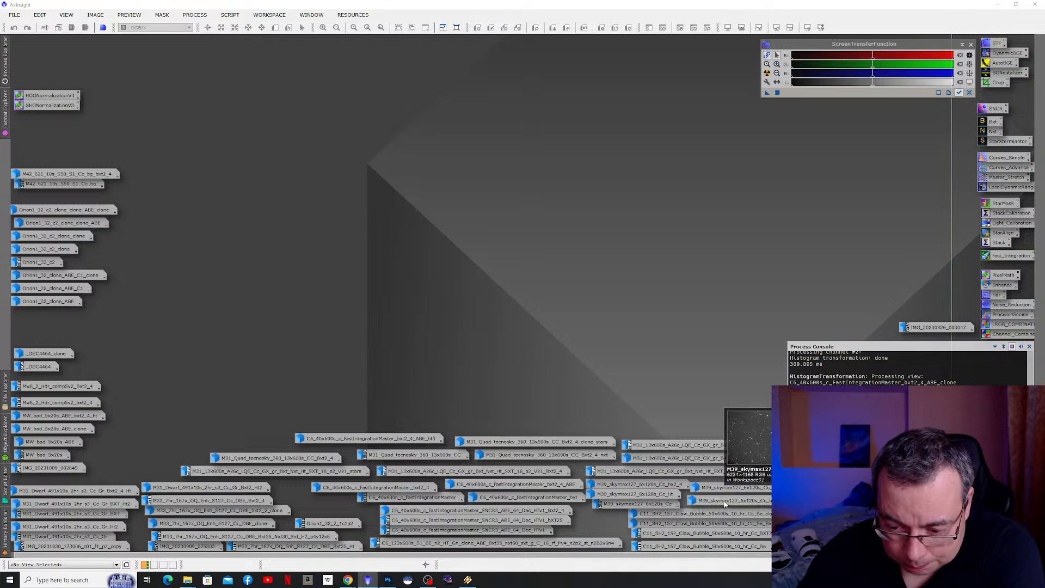
- Open the M31 V2_bxt2_4_corect image and examine the star shapes near the edge of the field at up to 3:1
mouse_move(656, 494)
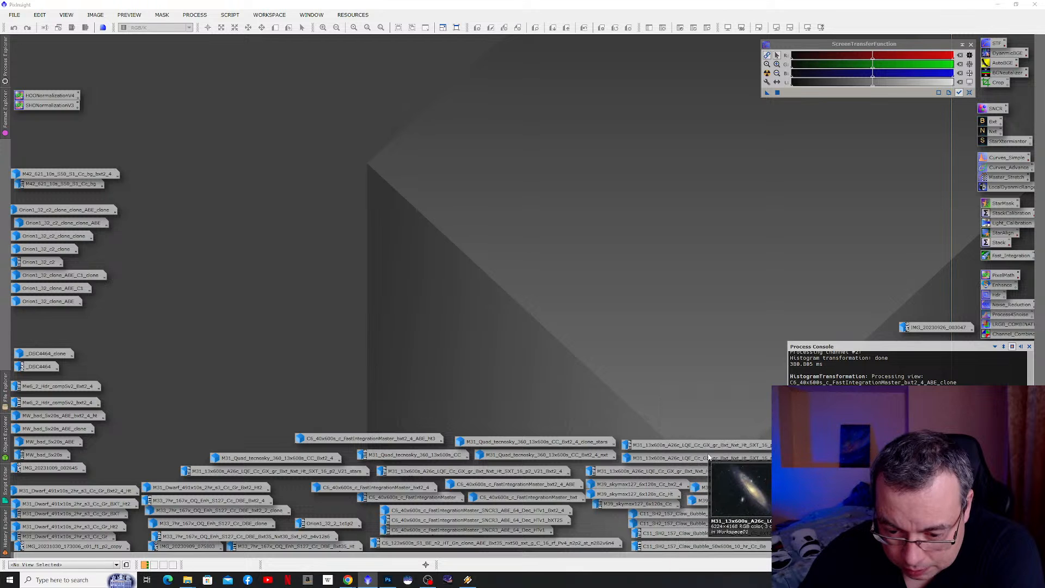
double_click(709, 457)
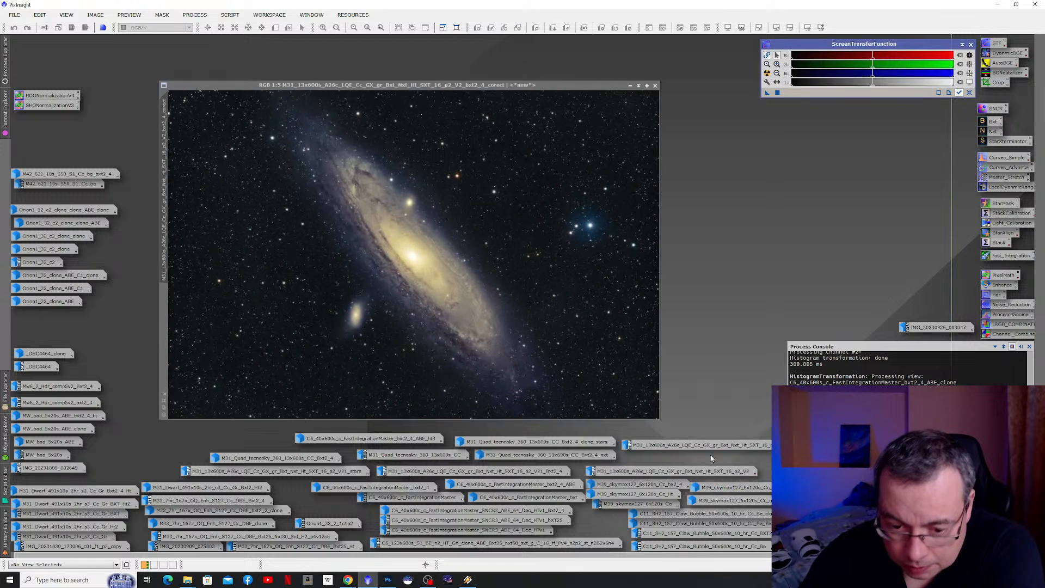
scroll(406, 381, "up", 1)
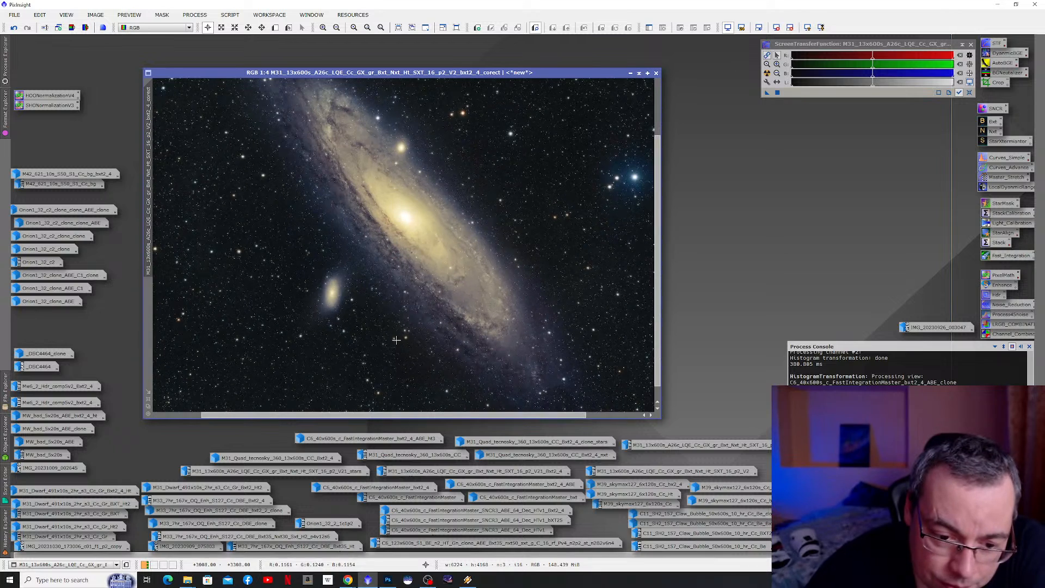
scroll(647, 194, "up", 3)
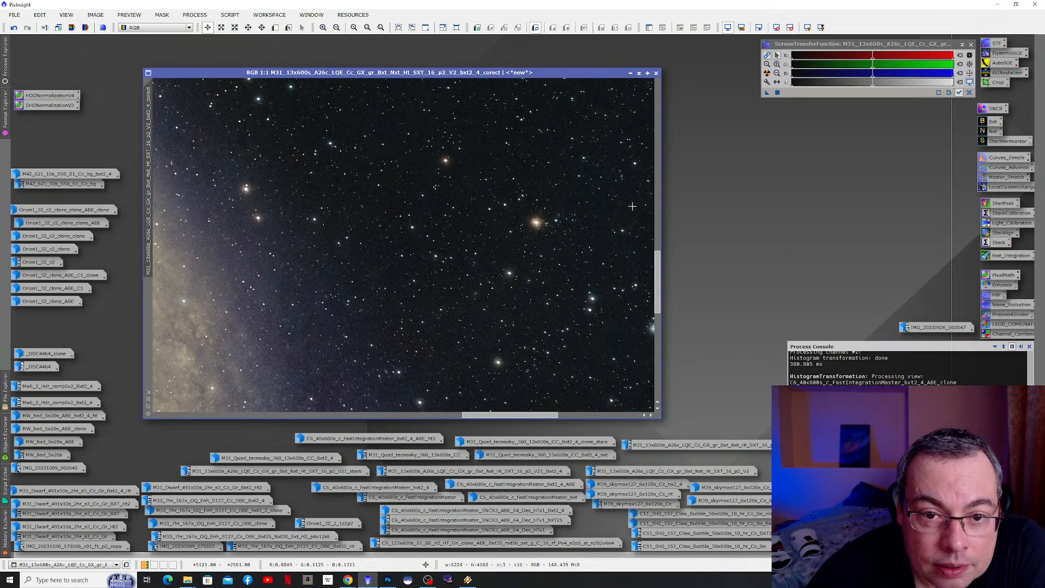
left_click_drag(547, 416, 598, 417)
scroll(600, 287, "up", 1)
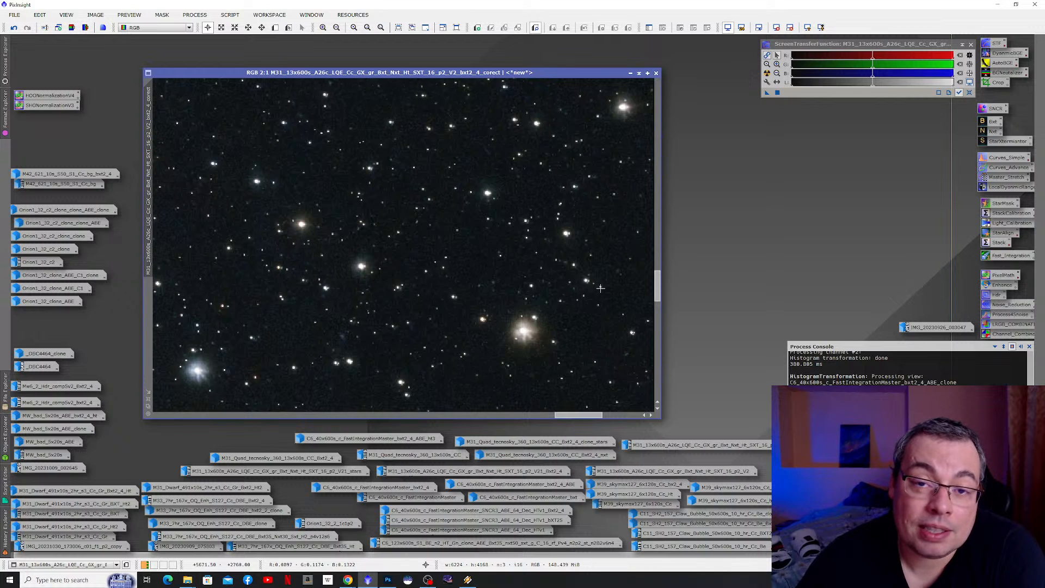
scroll(513, 203, "down", 3)
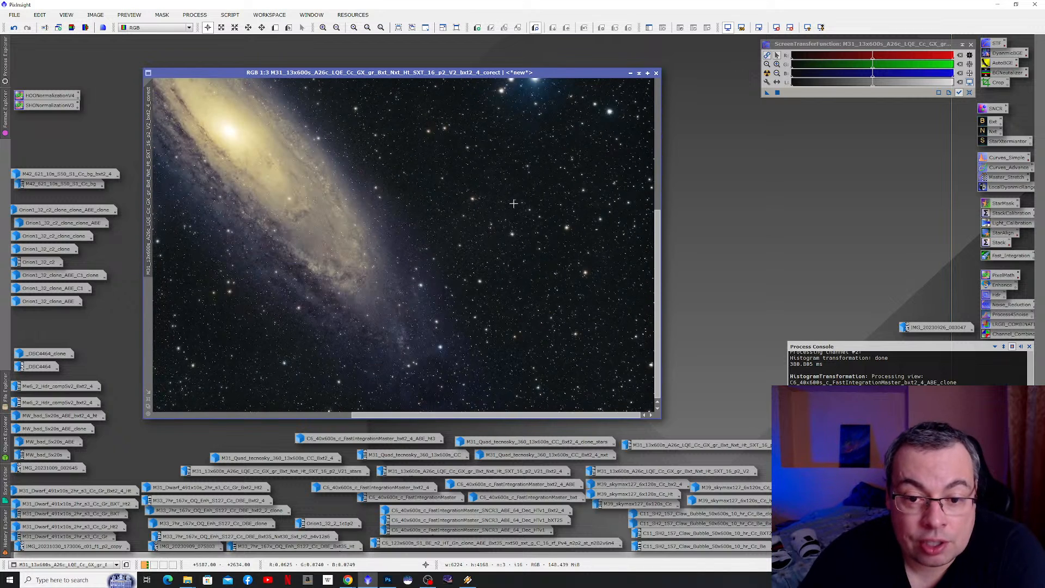
scroll(514, 203, "down", 1)
scroll(630, 260, "up", 4)
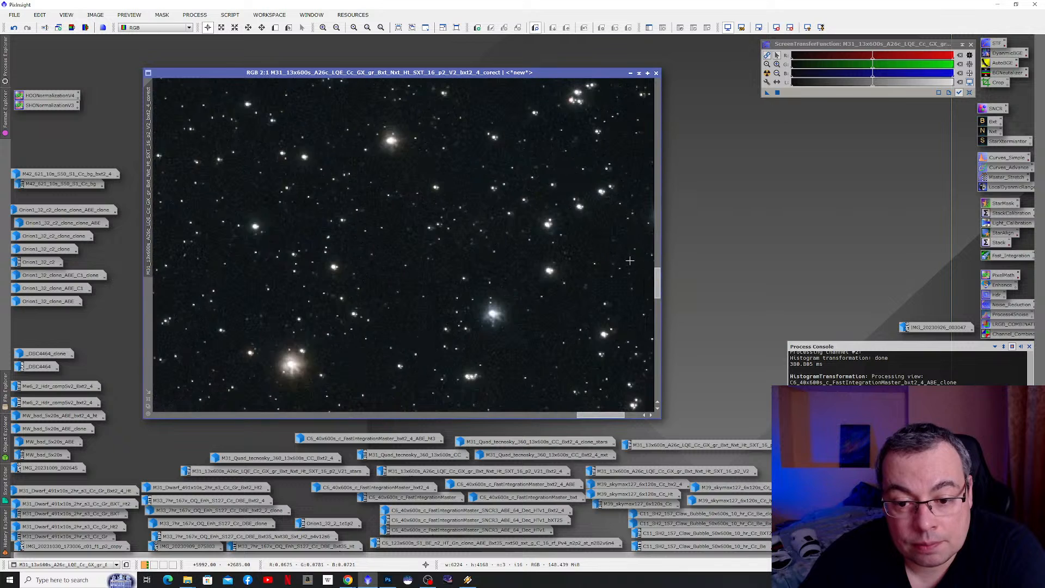
scroll(630, 261, "up", 1)
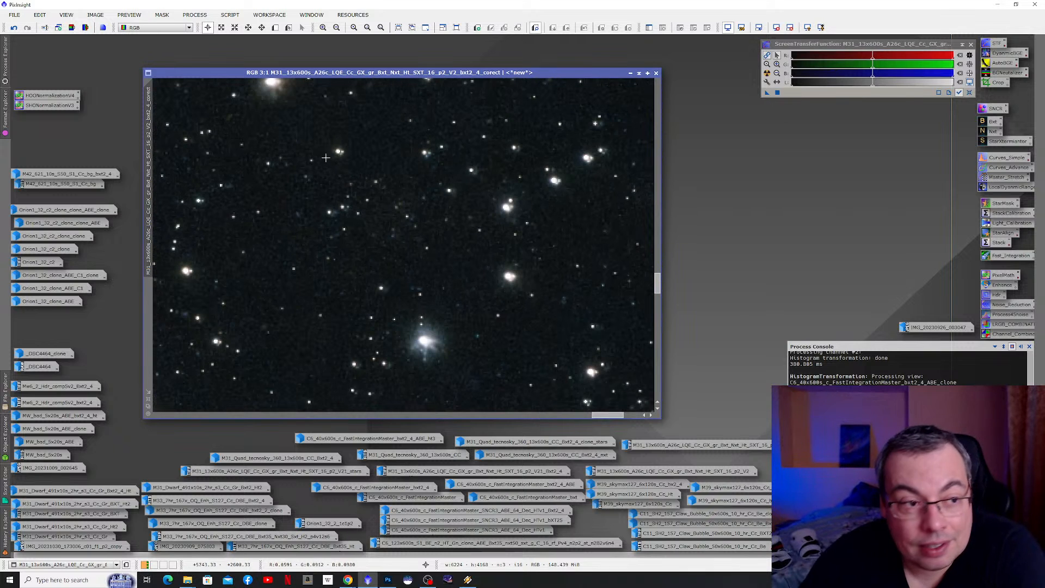
- Compare the corrected M31 stars before and after the last process by undoing and redoing it, and minimise the image
left_click(14, 27)
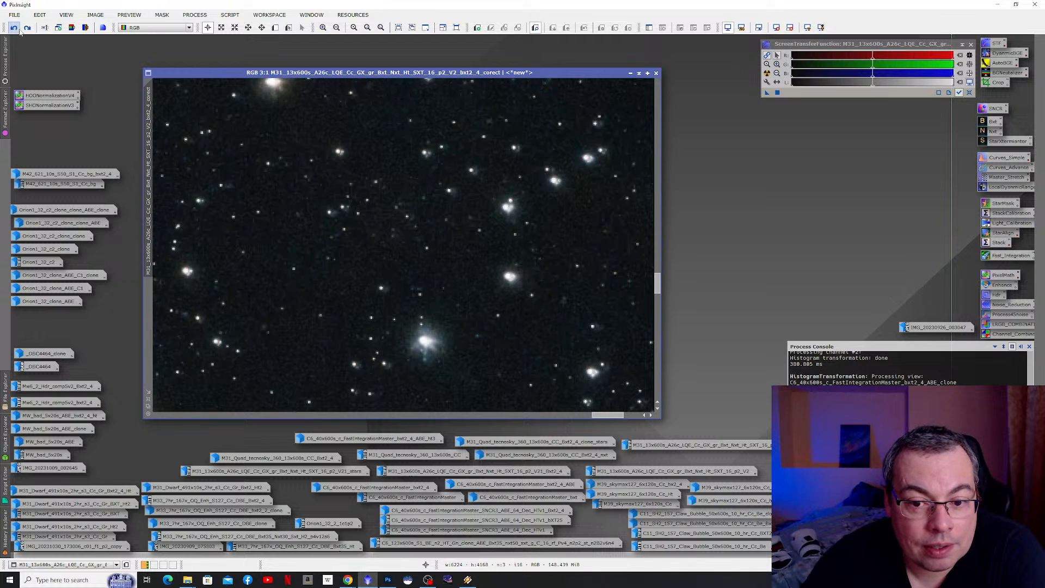
left_click(28, 28)
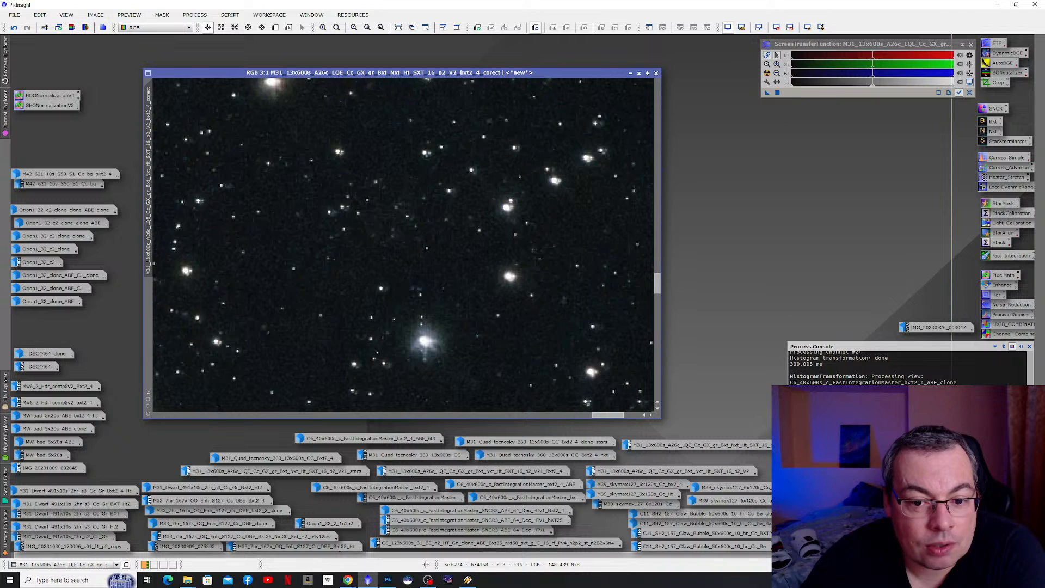
left_click(630, 73)
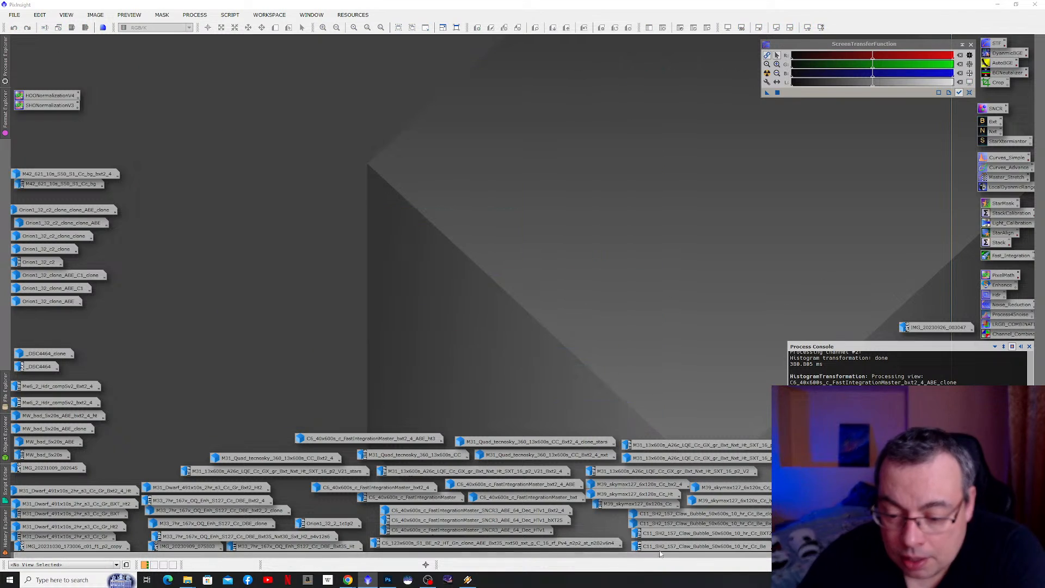
- Open the M31 V2_bxt_4_S2 image and inspect the stars near the edge and corner of the field at 2:1
double_click(685, 446)
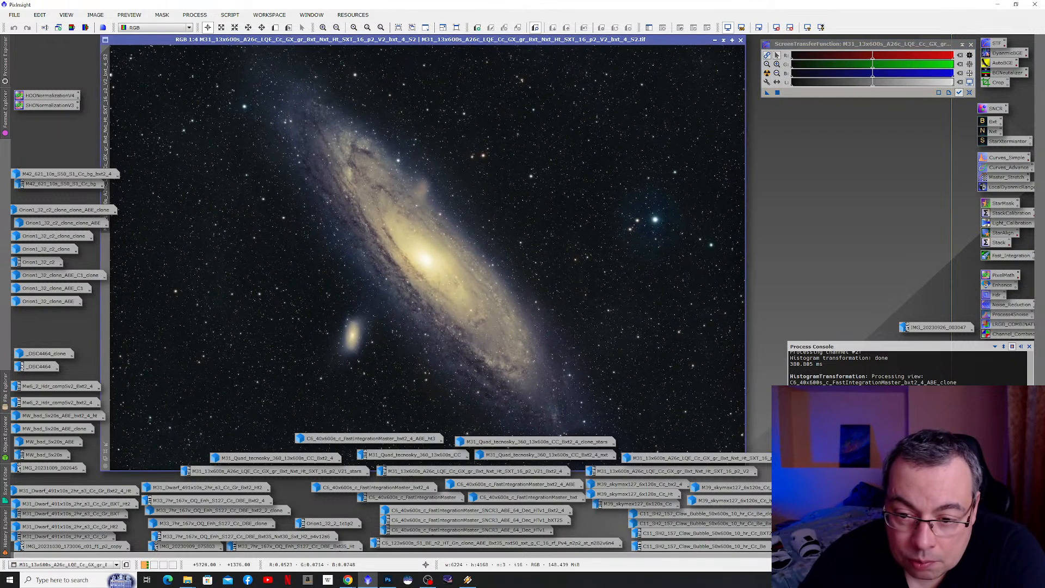
scroll(706, 309, "up", 4)
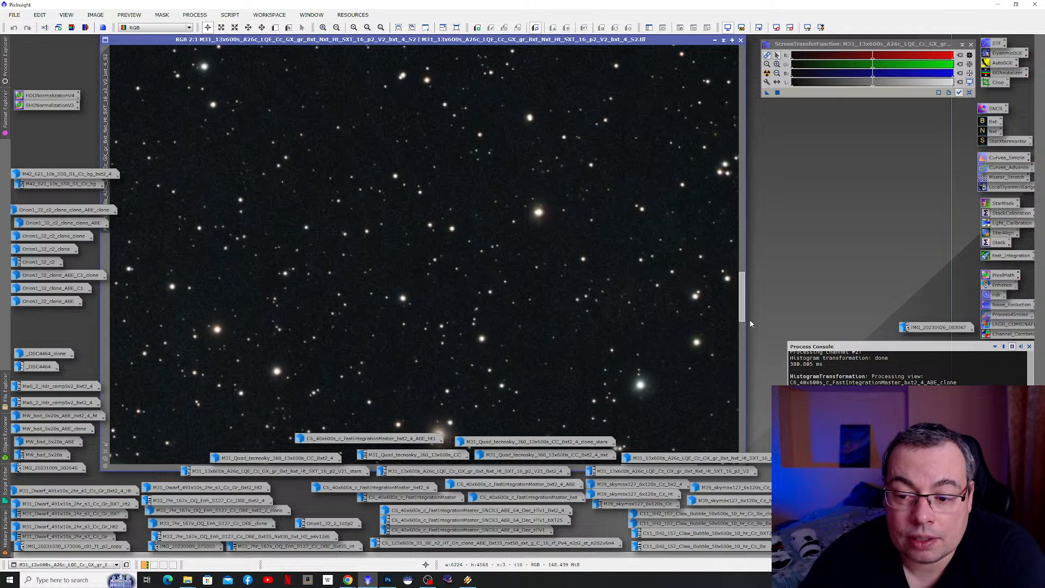
left_click_drag(744, 289, 719, 426)
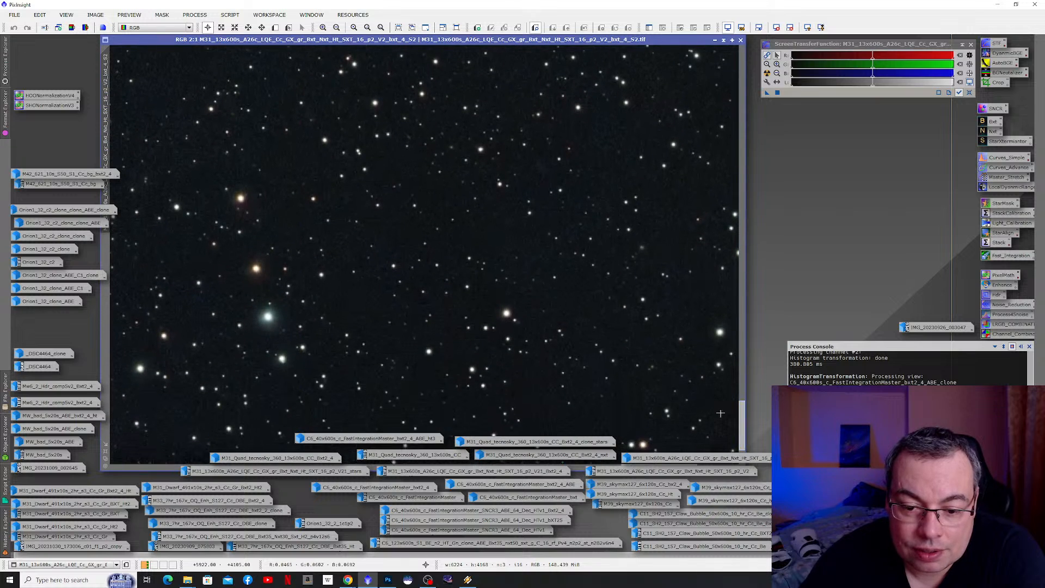
scroll(702, 371, "down", 4)
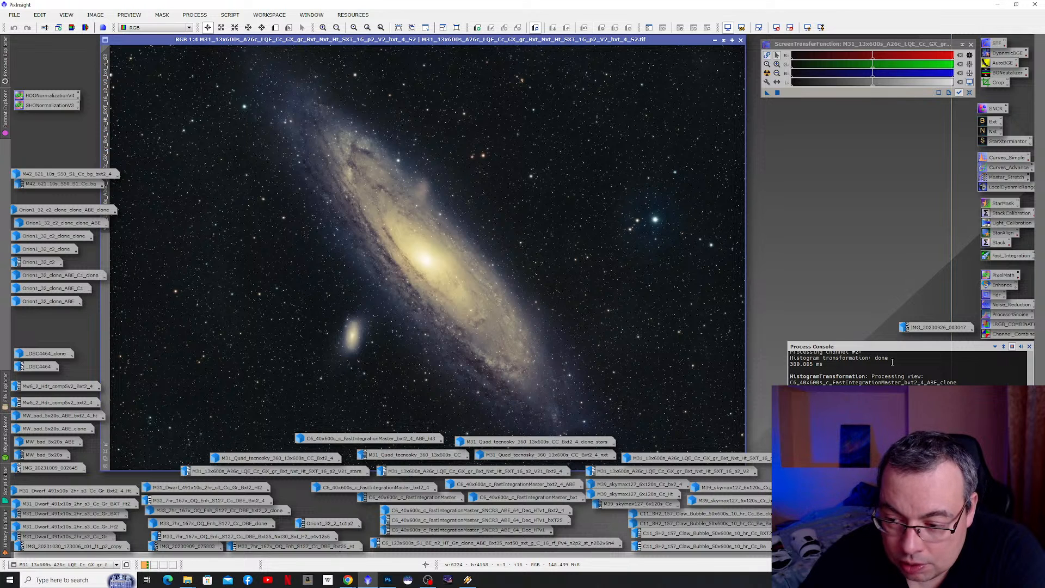
- Open M31_Quad_tecnosky_360_13x600s_CC_Bxt2_4 and align its window over the M31 S2 image, enlarged to show the whole field
mouse_move(506, 474)
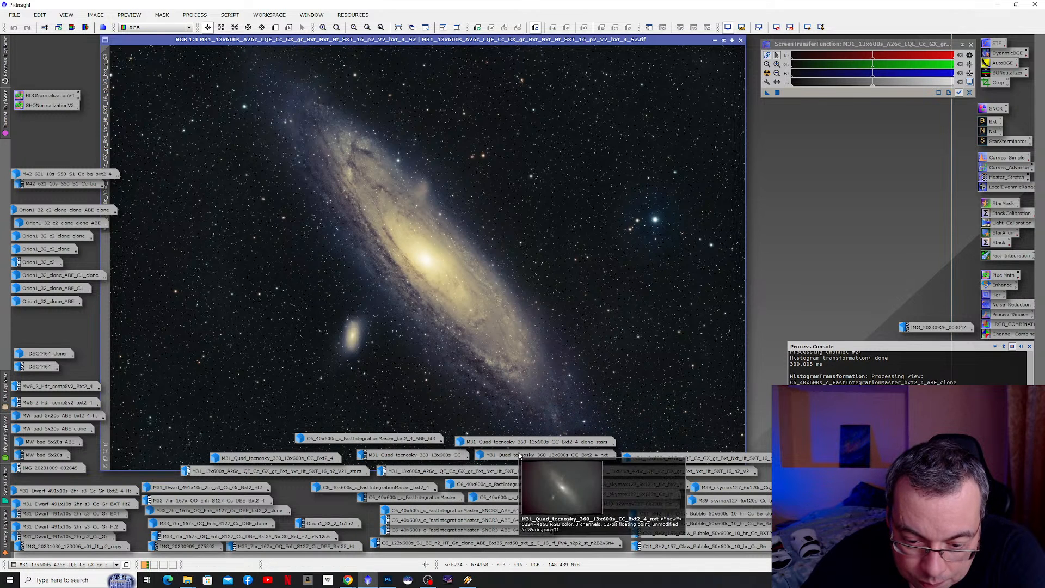
mouse_move(428, 458)
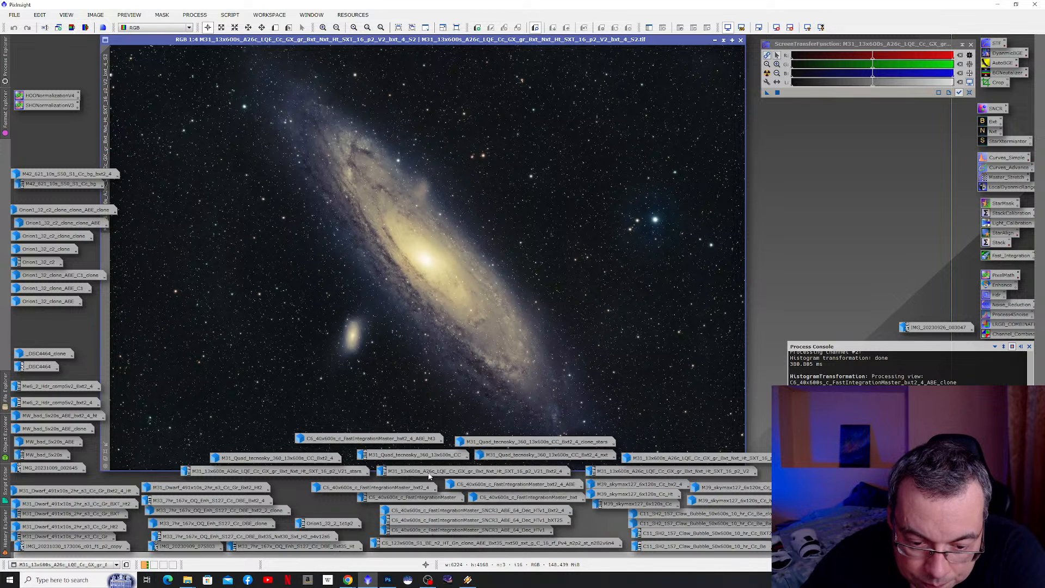
mouse_move(429, 476)
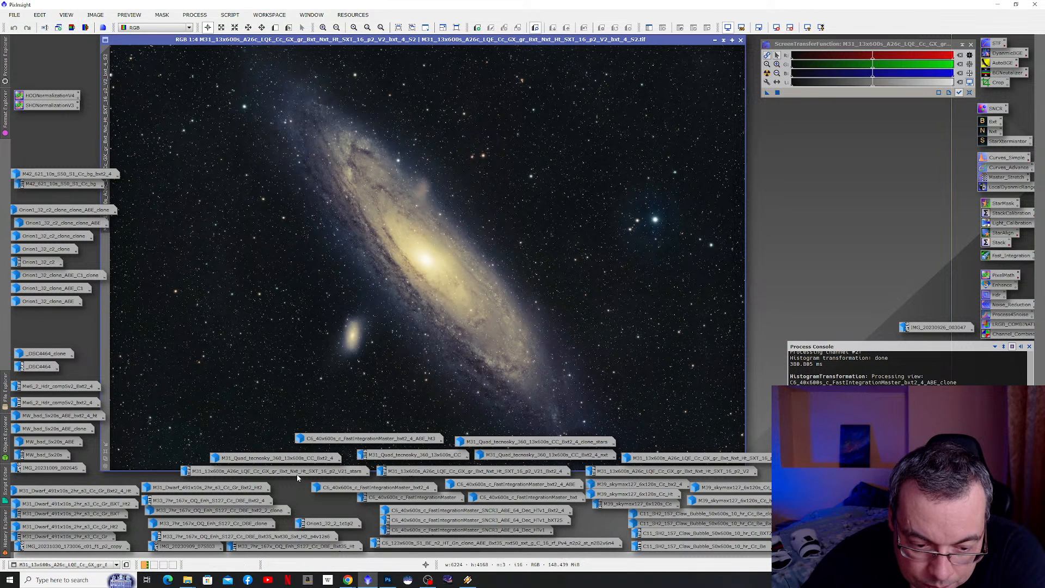
mouse_move(300, 477)
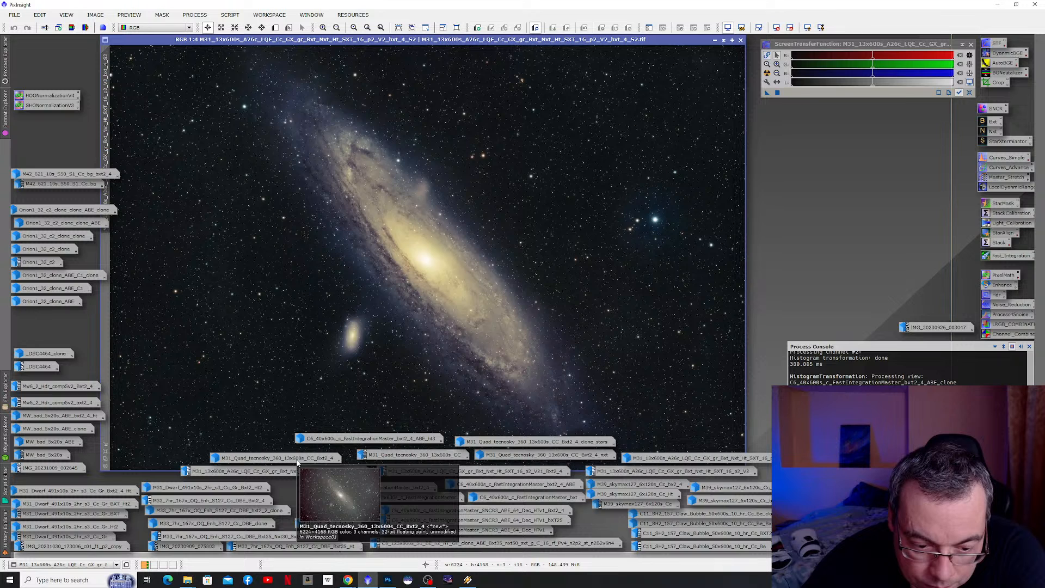
double_click(297, 460)
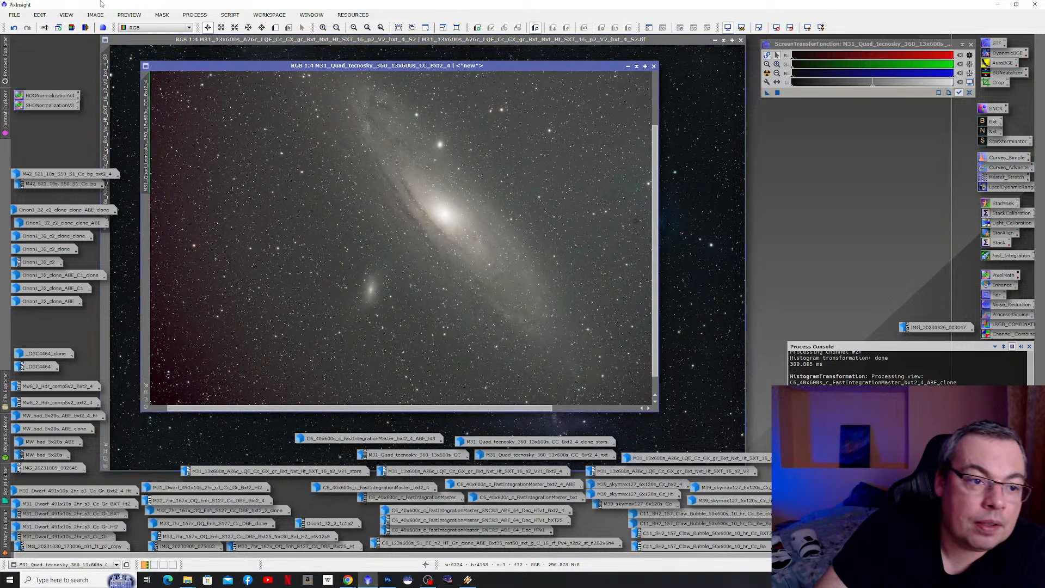
left_click_drag(193, 66, 152, 44)
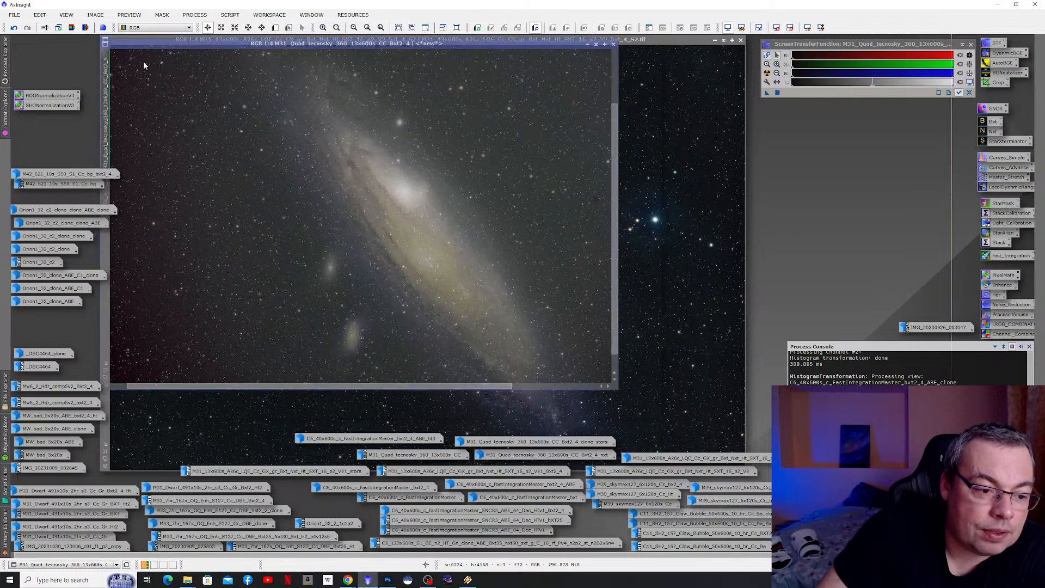
left_click(106, 371)
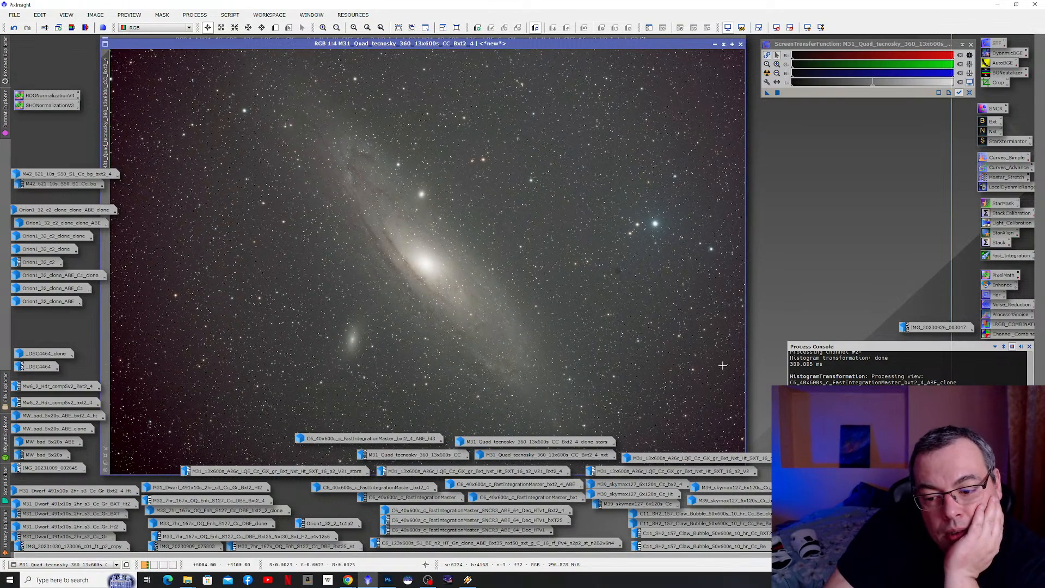
- Compare the stars toward the lower-right edge of the Quad M31 image at 2:1 with and without BlurXTerminator by undoing and redoing it
scroll(722, 366, "up", 4)
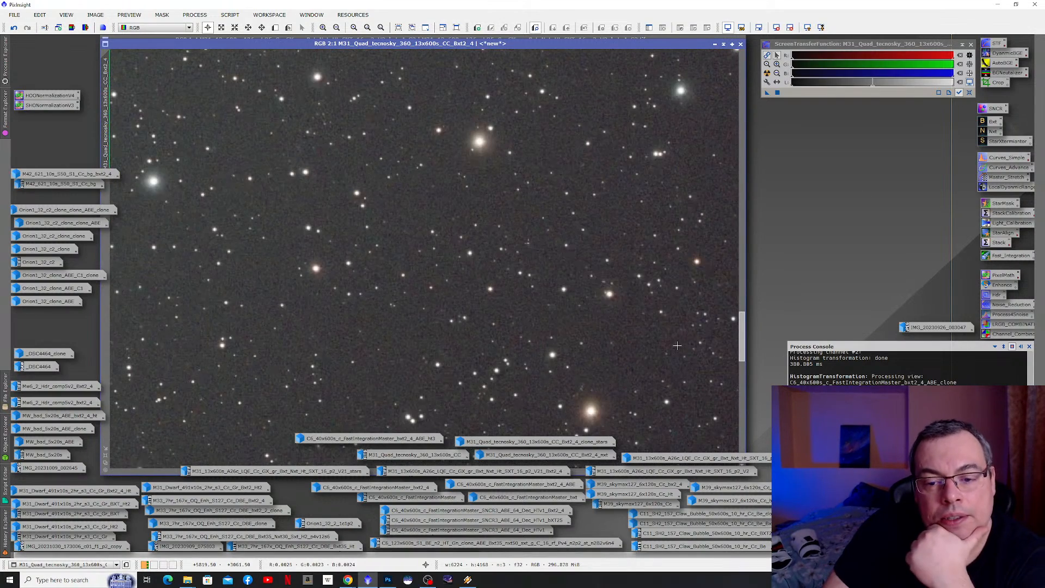
left_click(15, 30)
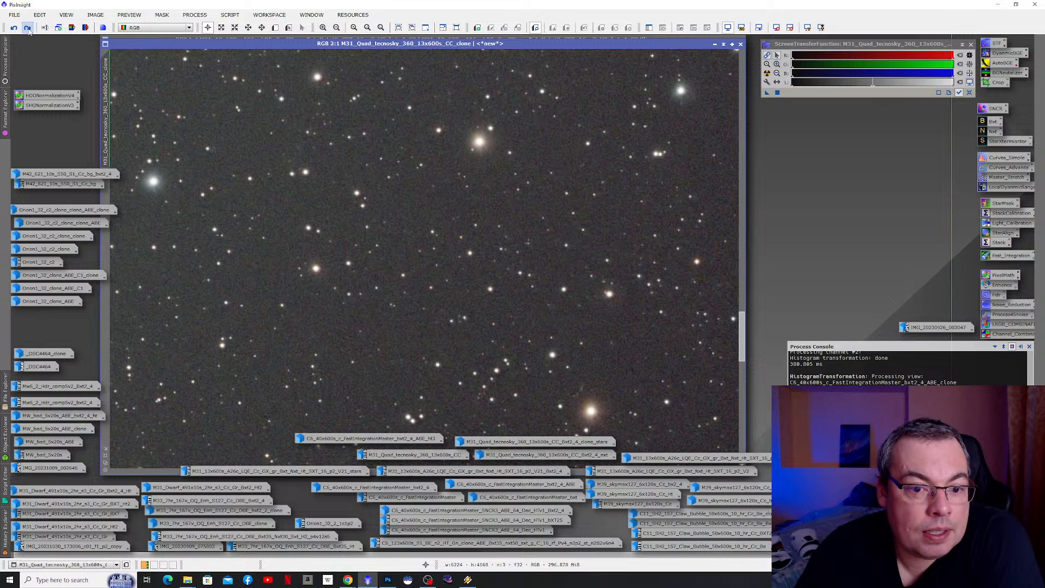
left_click(27, 29)
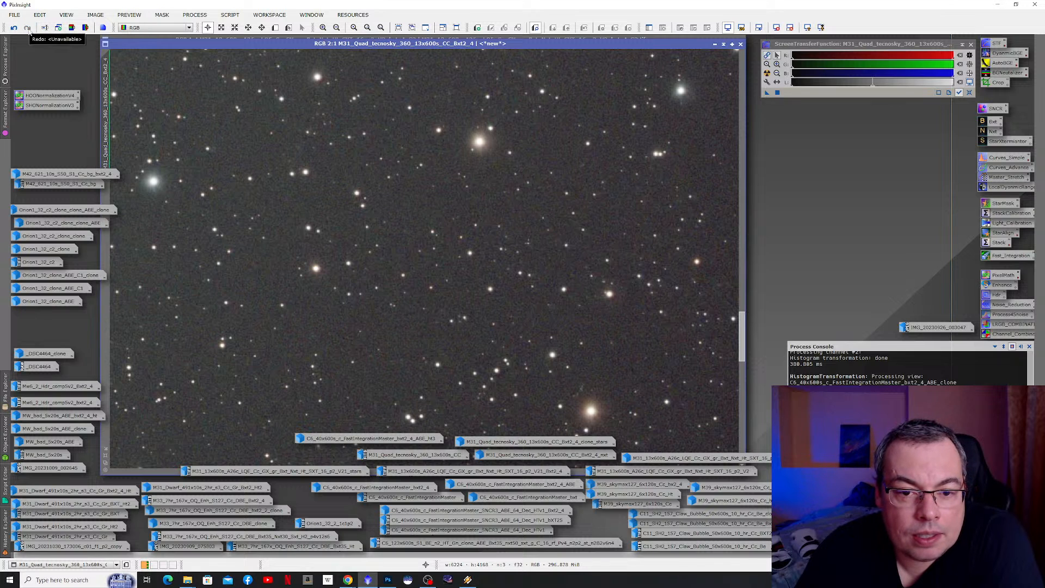
left_click(13, 28)
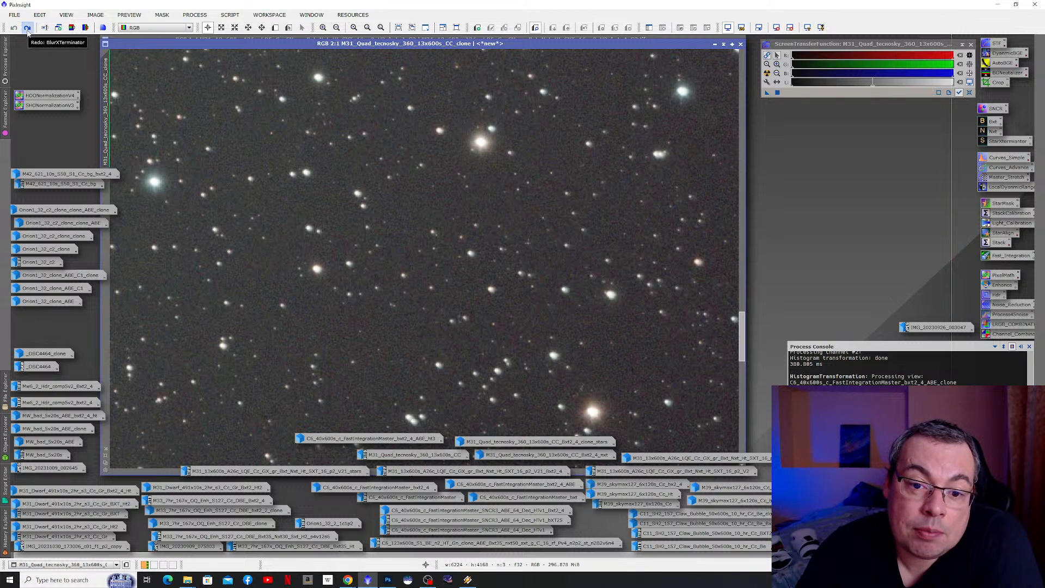
left_click(27, 28)
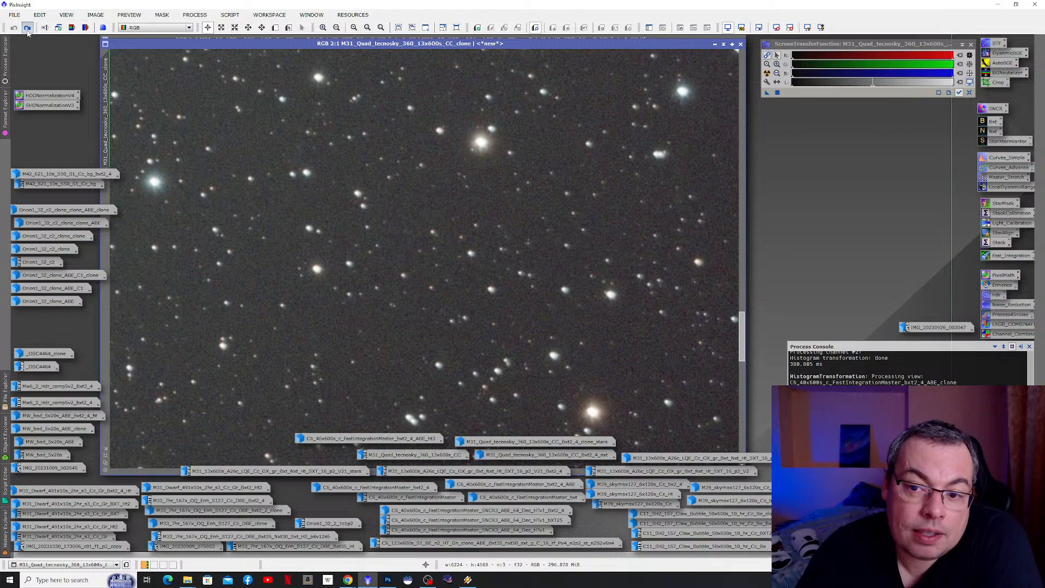
- Compare the stars below and right of the galaxy with BlurXTerminator undone and redone at 2:1, and examine the corrected stars at 4:1
scroll(623, 282, "down", 4)
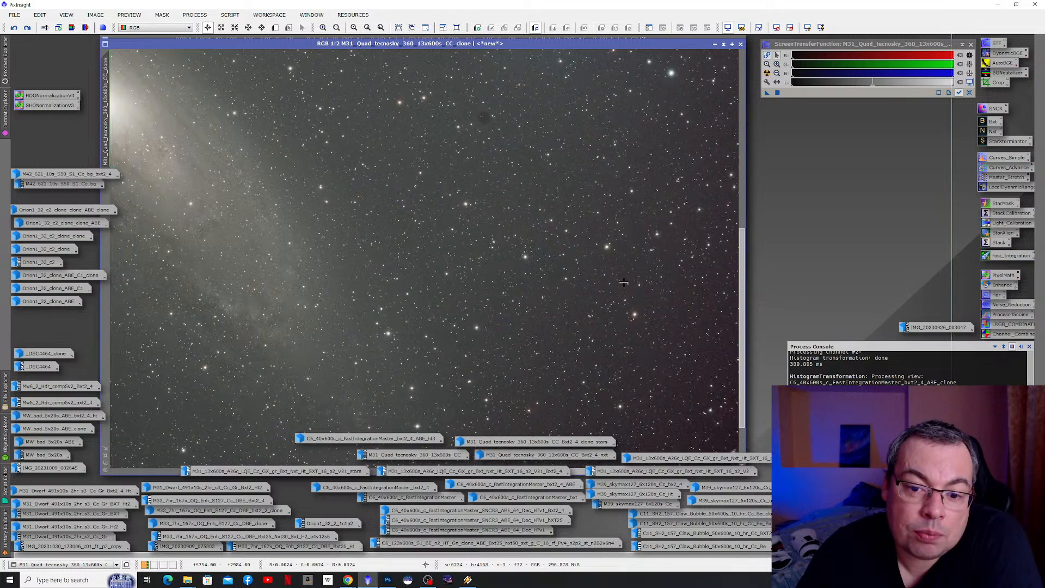
scroll(629, 289, "down", 2)
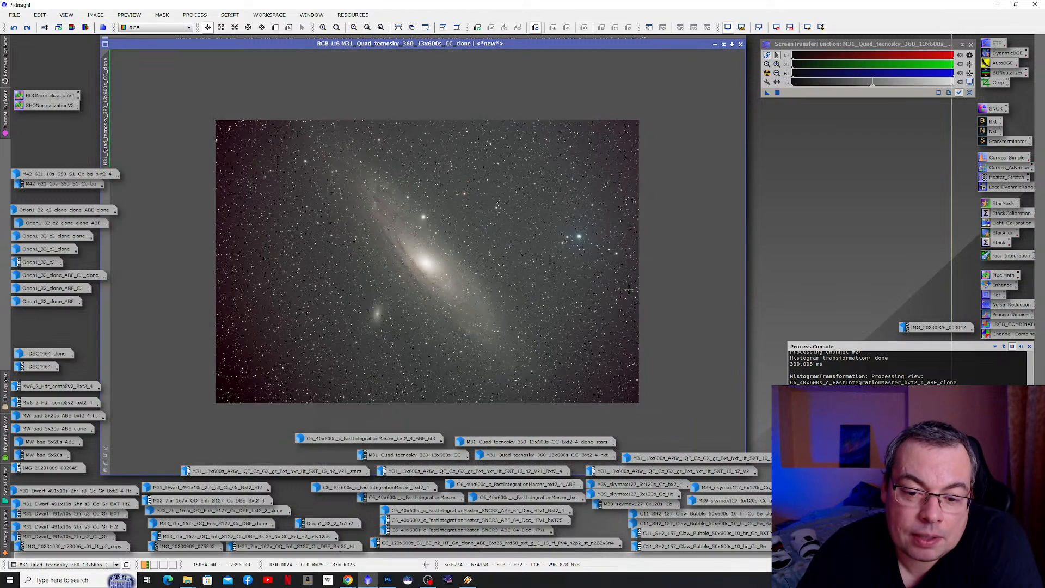
scroll(586, 397, "up", 6)
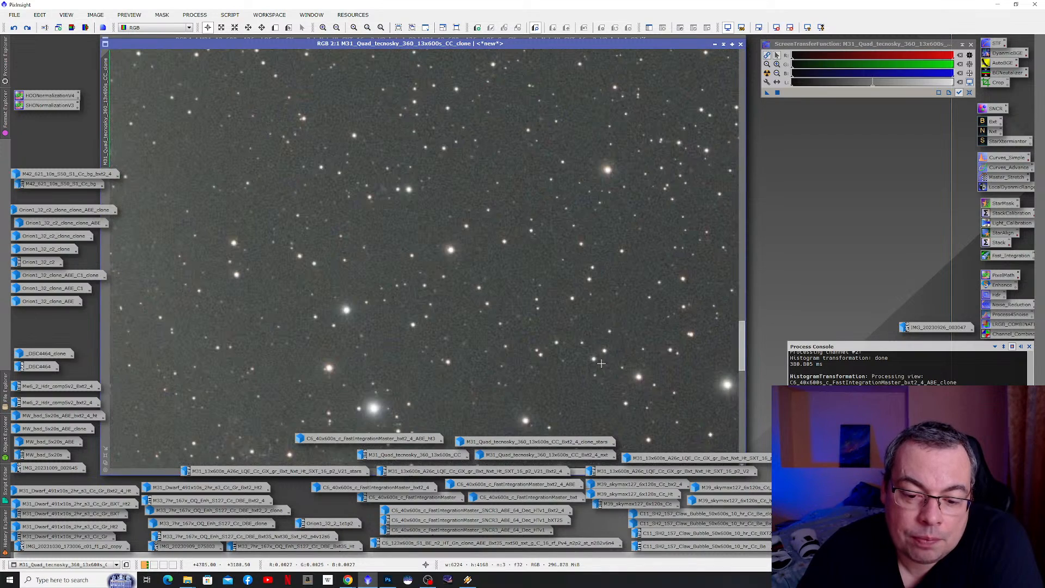
mouse_move(745, 327)
left_mouse_down()
mouse_move(746, 356)
mouse_move(747, 345)
left_mouse_up()
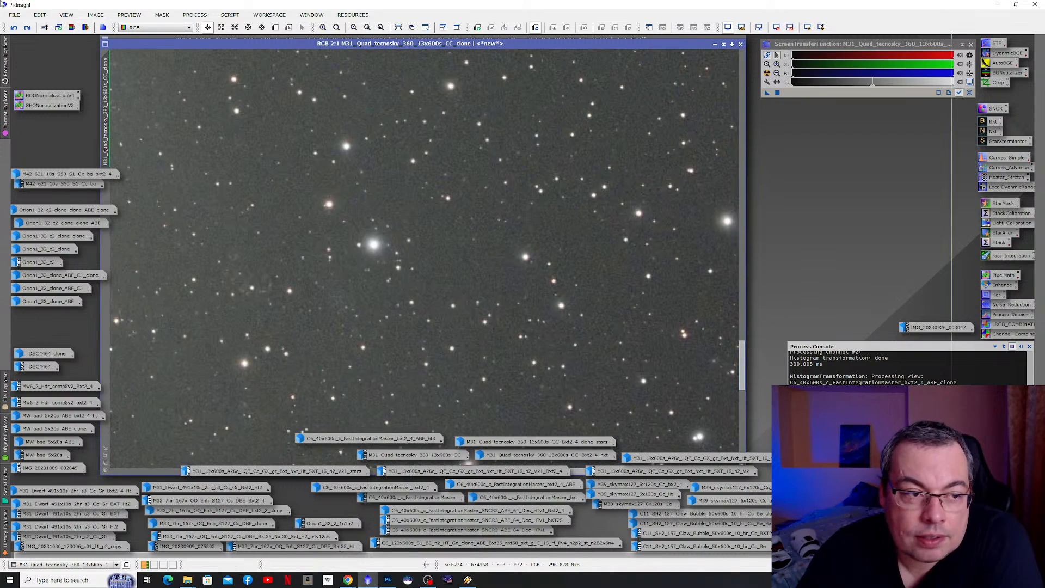
left_click(14, 29)
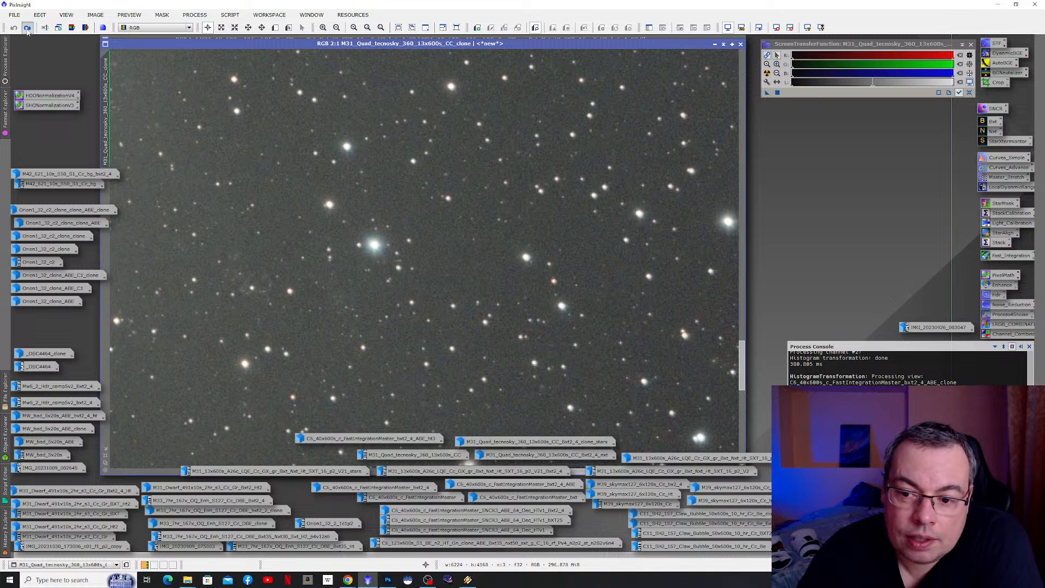
left_click(26, 28)
scroll(544, 373, "up", 2)
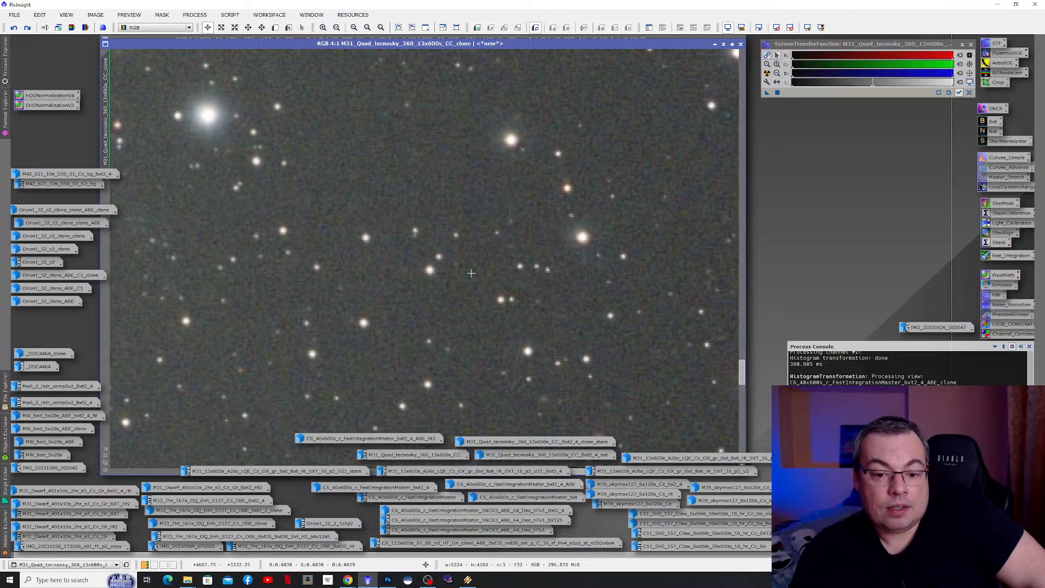
- View the whole field, and compare the stars in its lower-left area at 2:1 by undoing and redoing BlurXTerminator
scroll(477, 278, "down", 3)
scroll(476, 278, "down", 4)
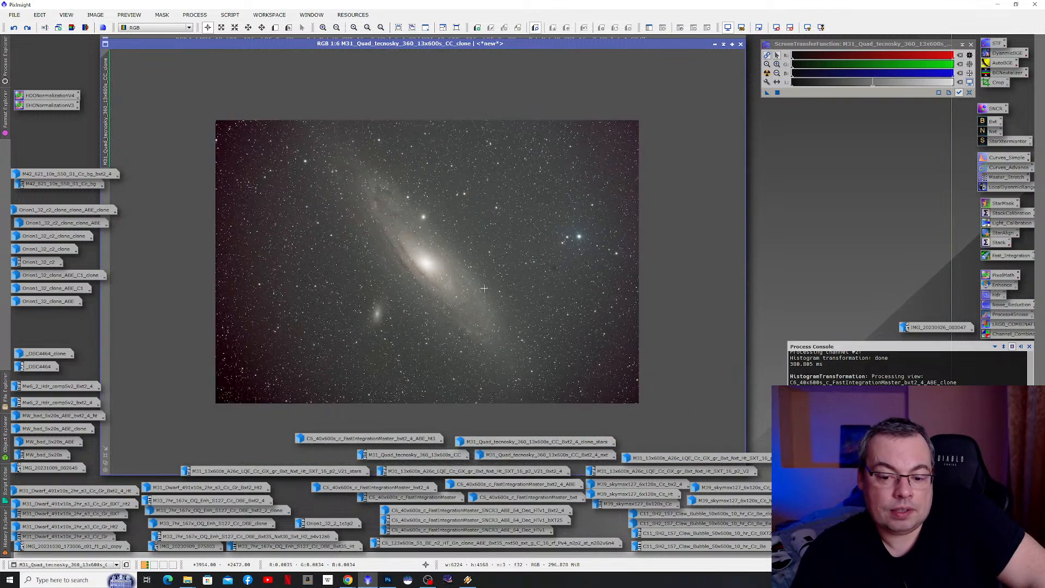
scroll(623, 346, "up", 2)
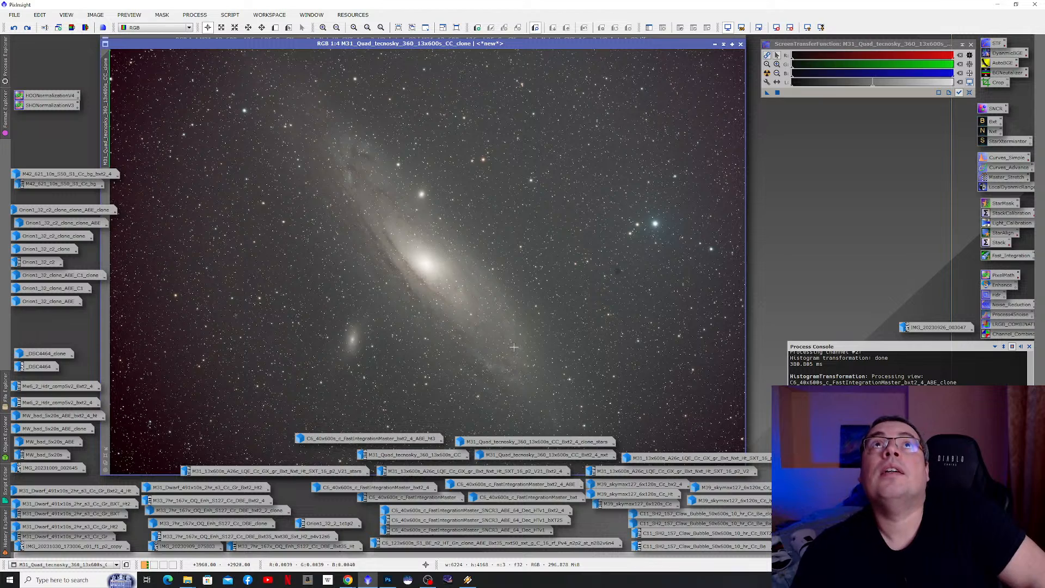
scroll(514, 348, "down", 2)
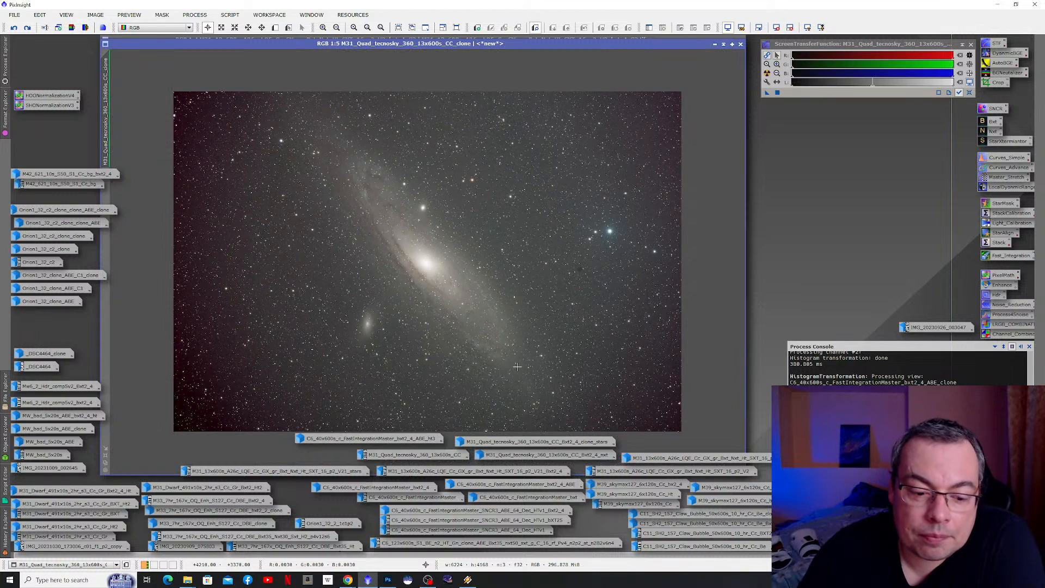
scroll(207, 397, "up", 2)
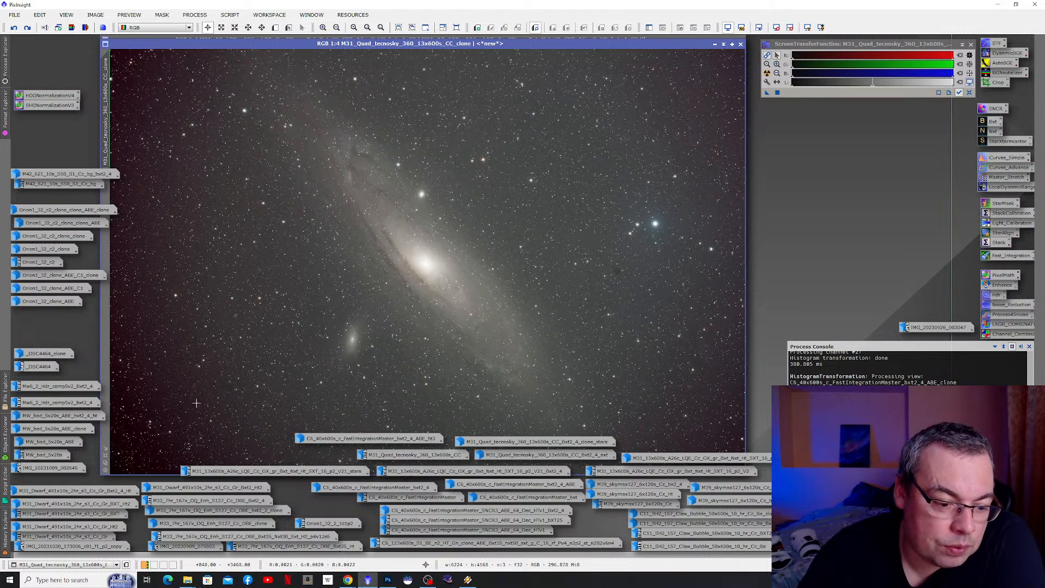
scroll(143, 423, "up", 4)
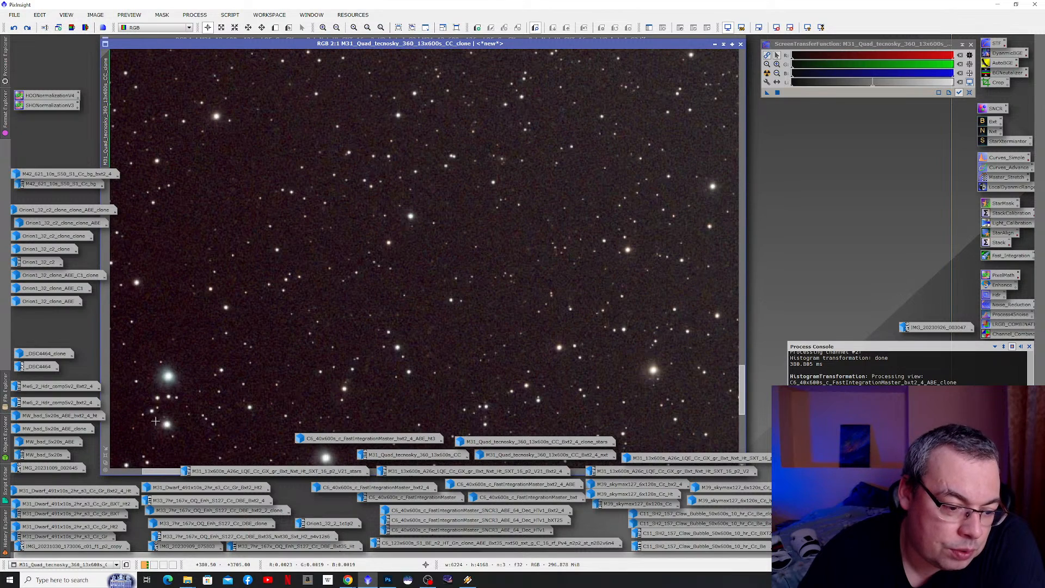
left_click(14, 30)
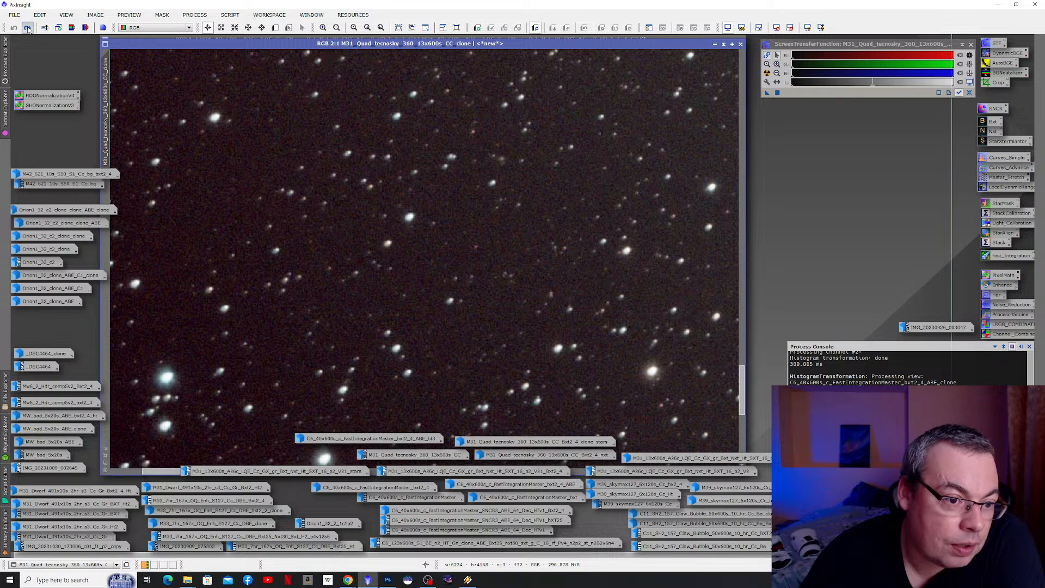
left_click(27, 28)
left_click(14, 30)
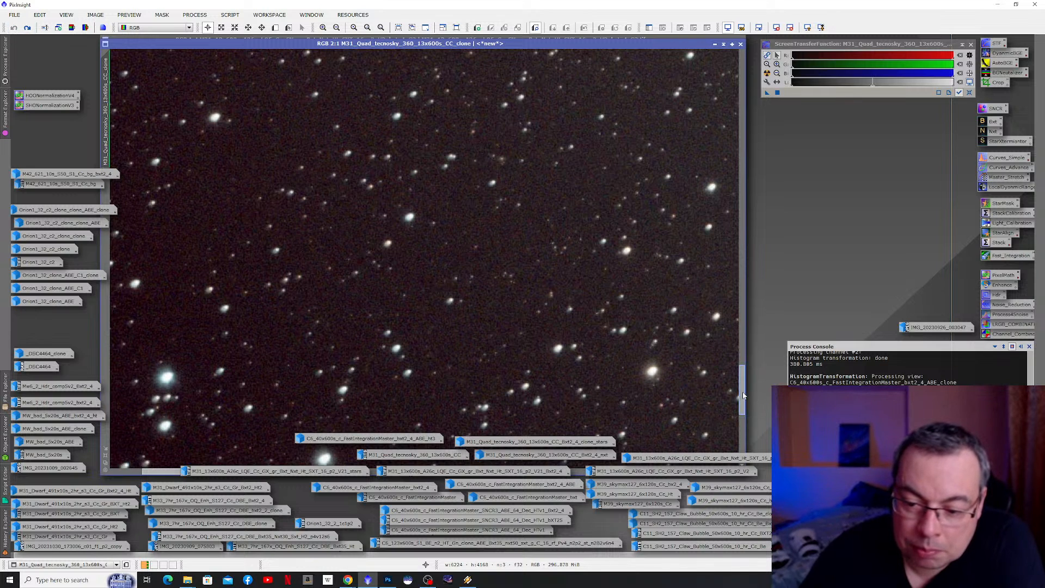
- Repeat the before-and-after BlurXTerminator comparison on the stars along the bottom-left corner of the M31 field, ending with the correction reapplied
left_click_drag(743, 395, 740, 439)
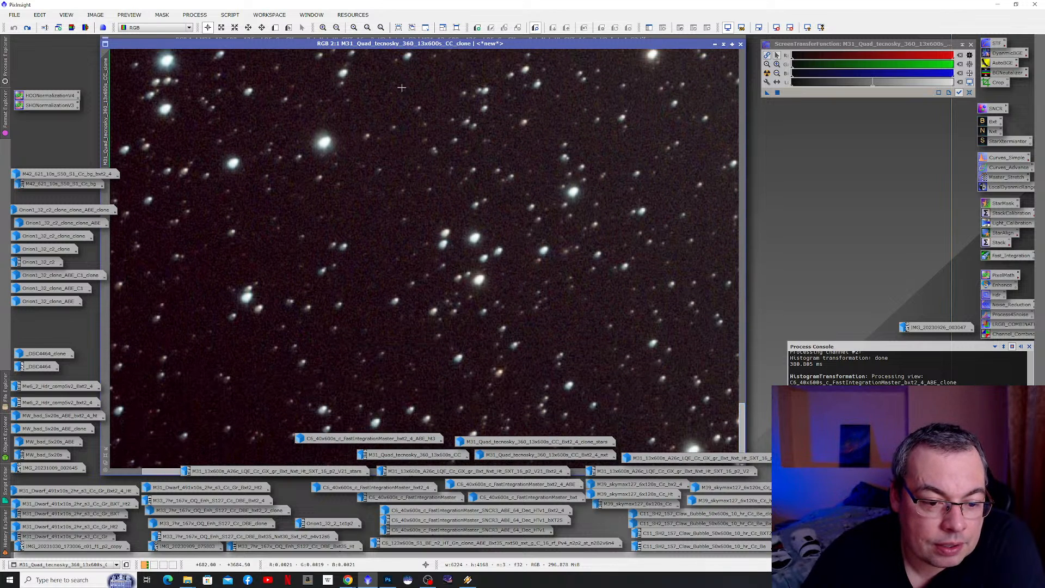
left_click(27, 28)
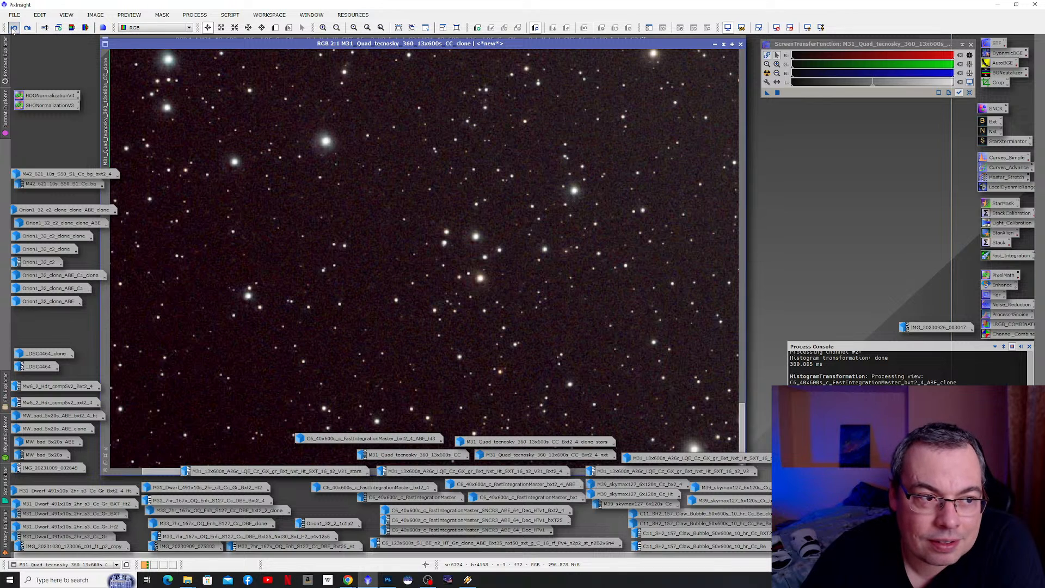
left_click(27, 30)
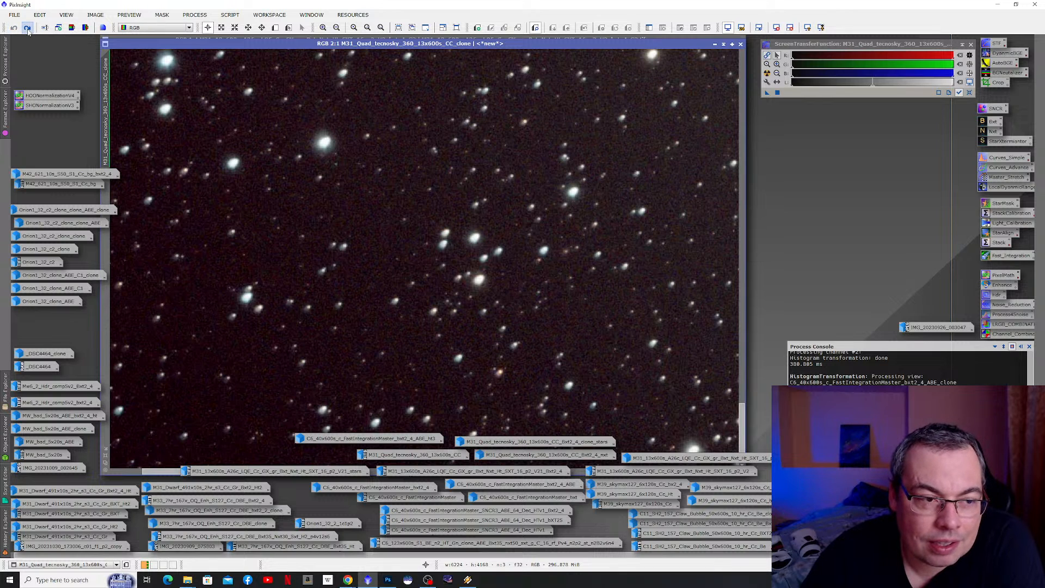
left_click(28, 30)
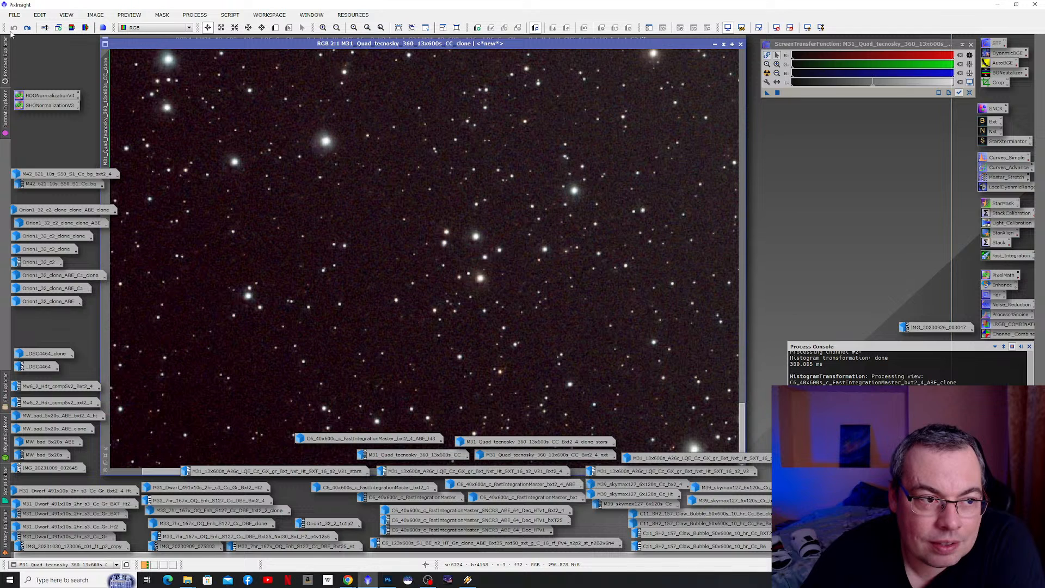
left_click(13, 28)
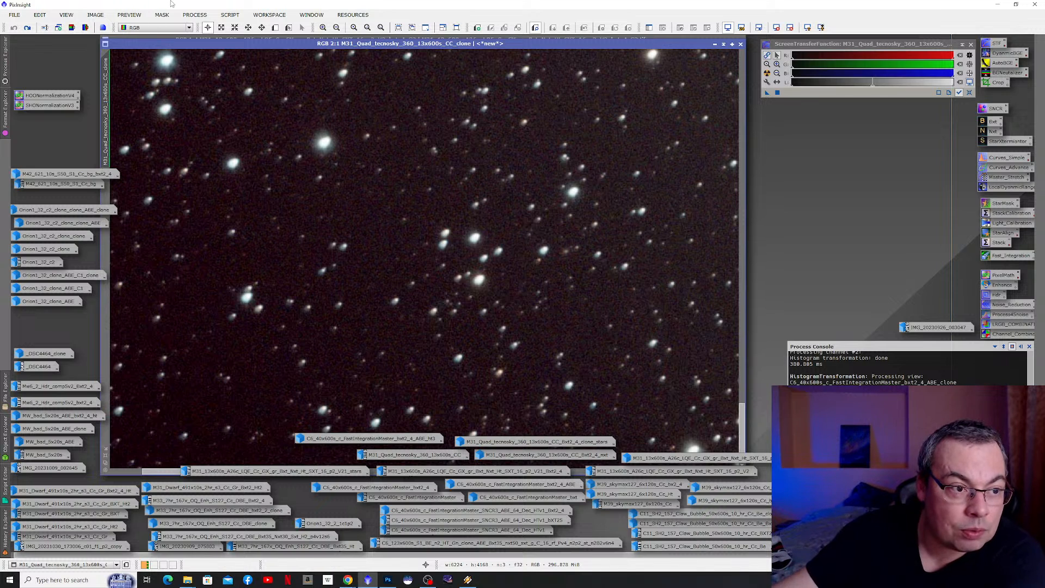
left_click(27, 28)
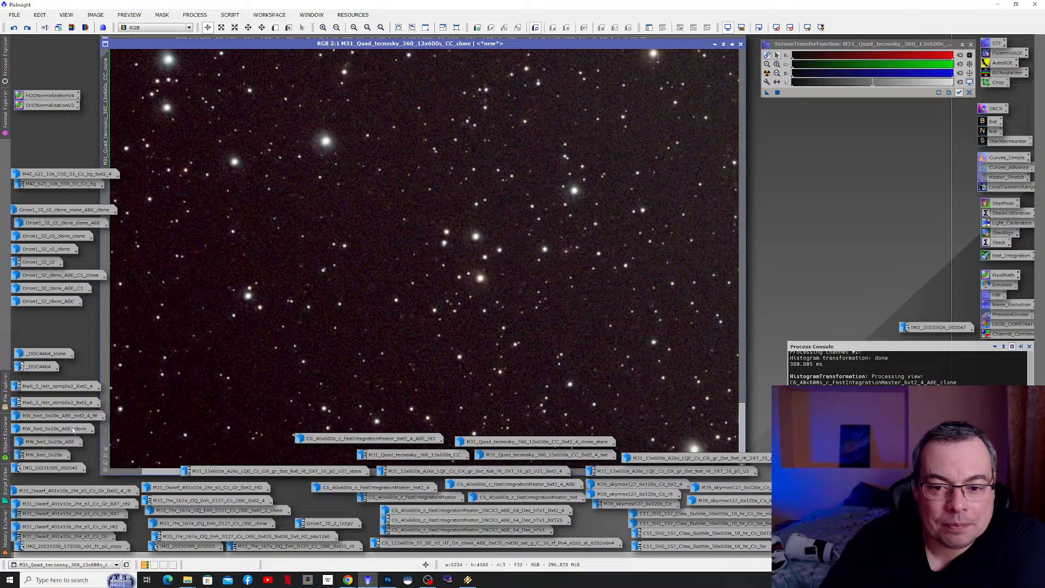
- Check the corrected corner stars at 3:1, and minimise both the Quad clone and the M31 S2 image
scroll(481, 301, "up", 4)
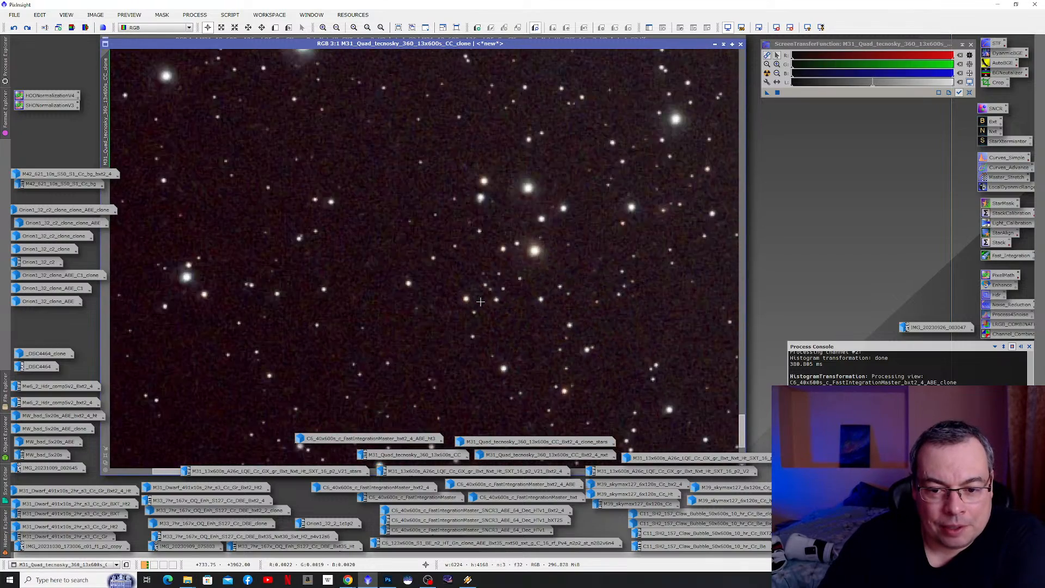
scroll(480, 301, "down", 5)
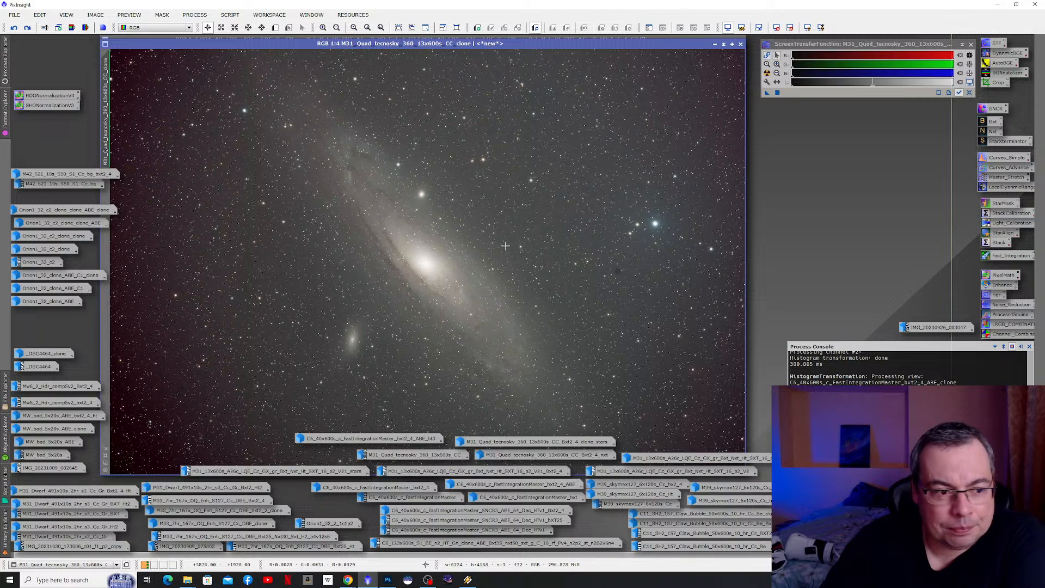
left_click(715, 44)
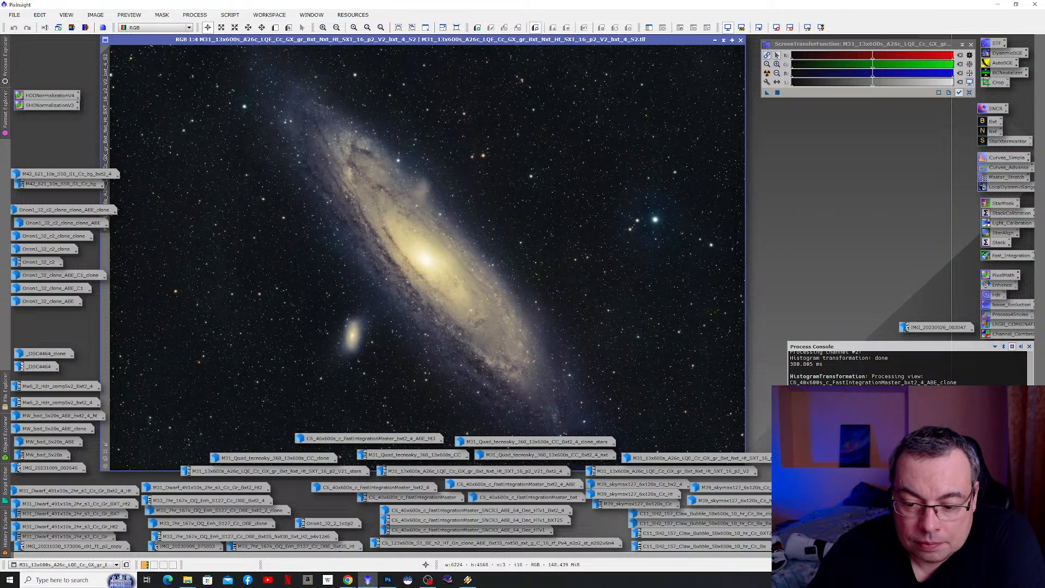
left_click(715, 40)
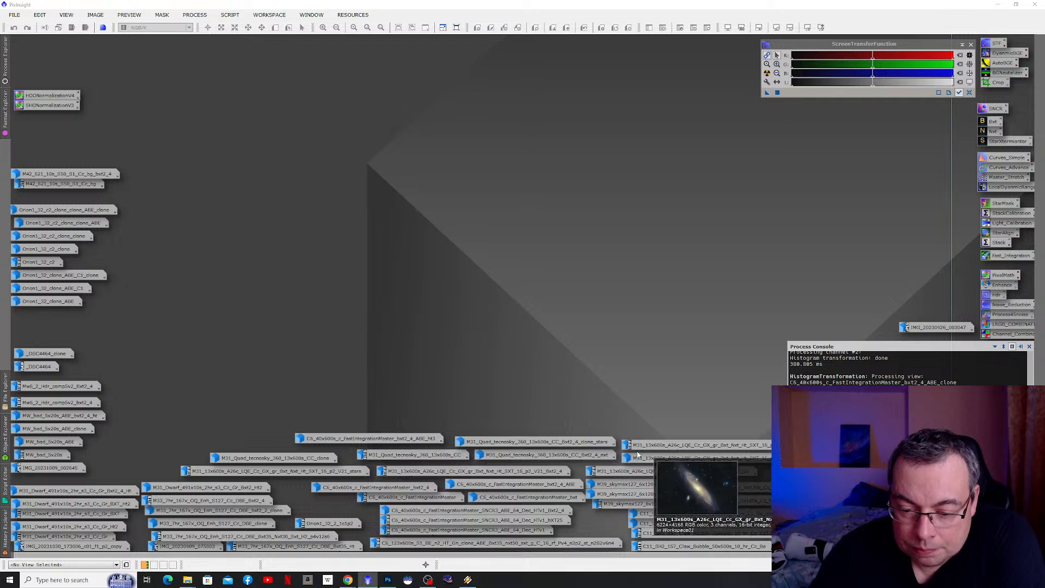
- Open the uncorrected M31_Quad_tecnosky_360_13x600s_CC image and examine its stars between the galaxy and the right edge at 1:1 or closer
mouse_move(574, 455)
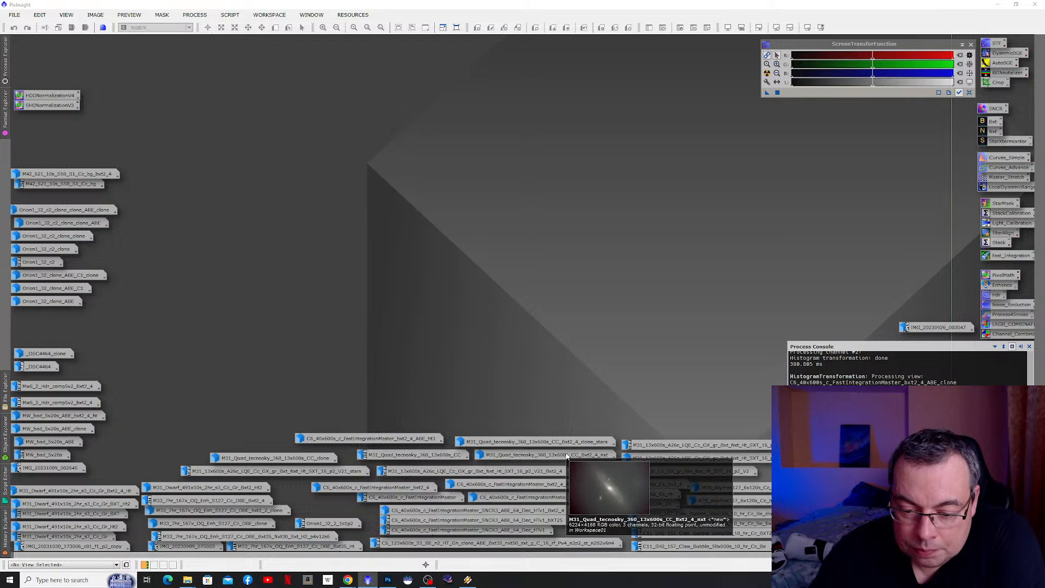
mouse_move(436, 458)
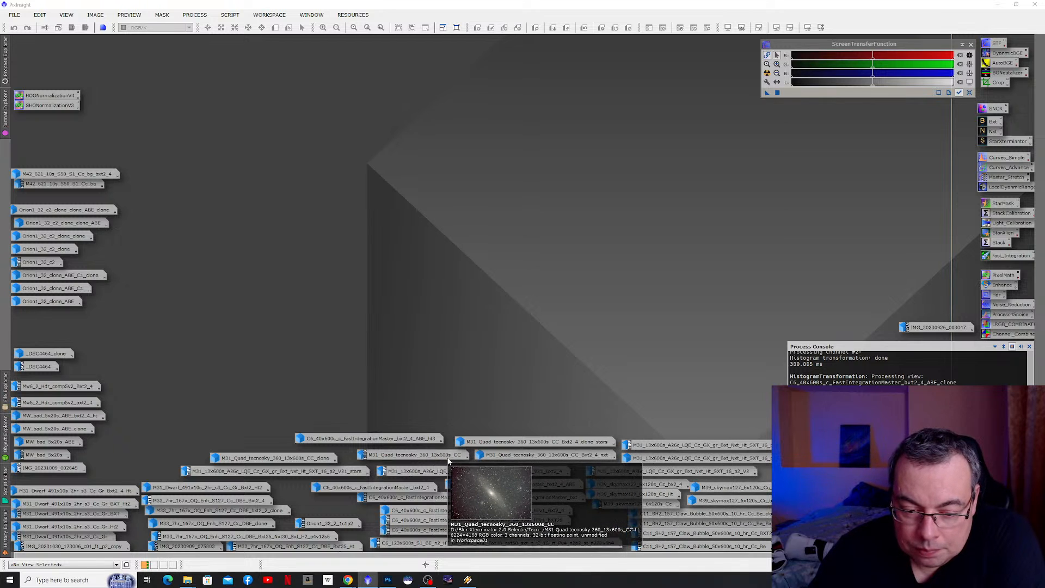
mouse_move(503, 456)
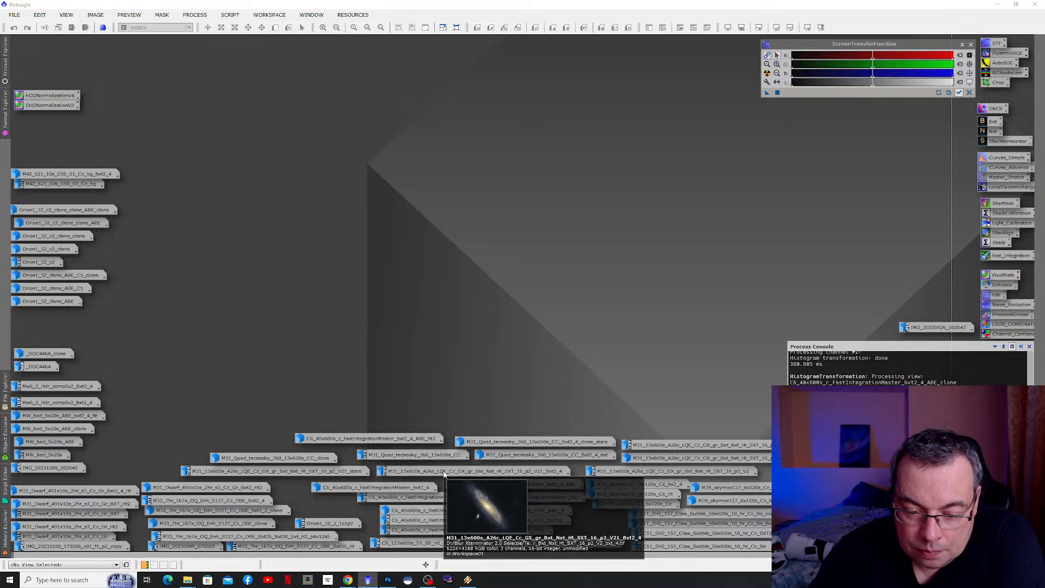
double_click(427, 458)
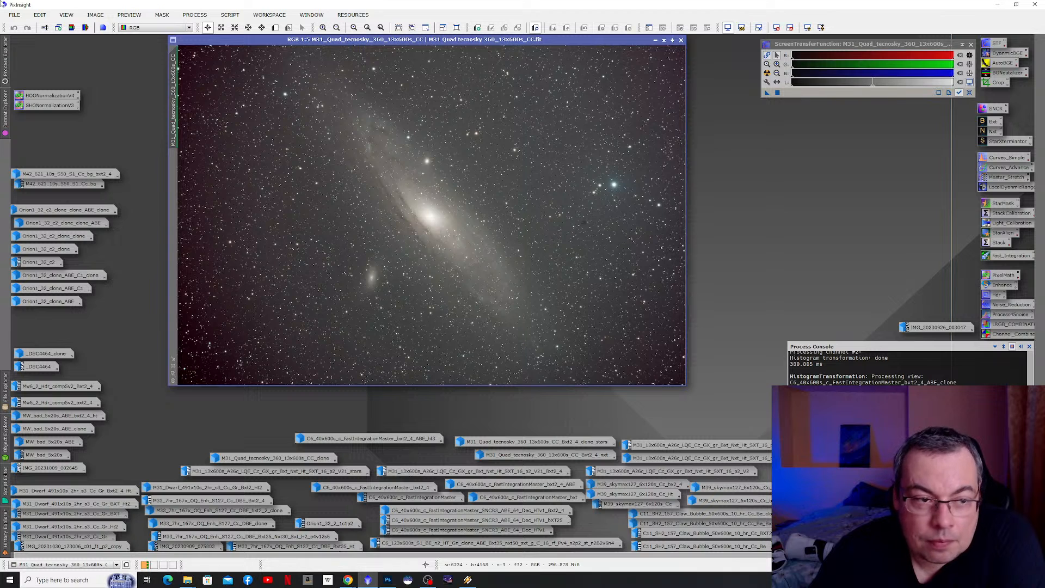
scroll(502, 270, "up", 3)
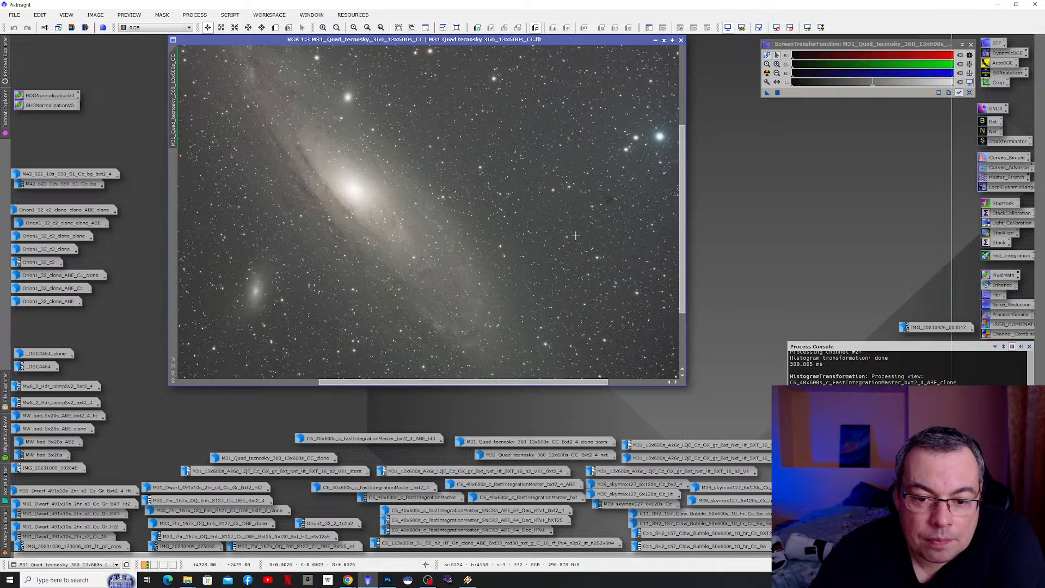
scroll(578, 270, "up", 1)
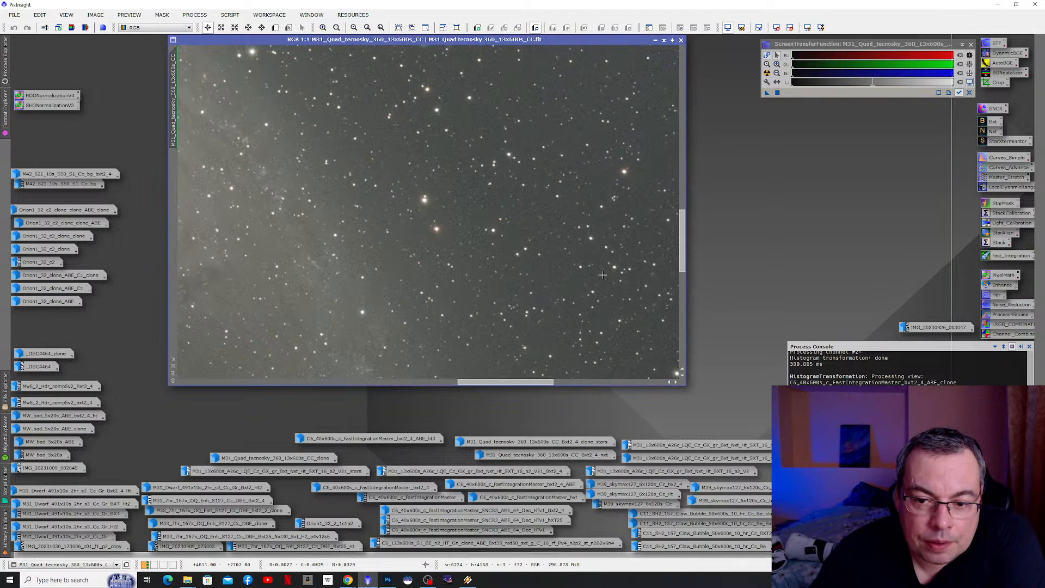
scroll(602, 275, "up", 1)
scroll(619, 329, "down", 3)
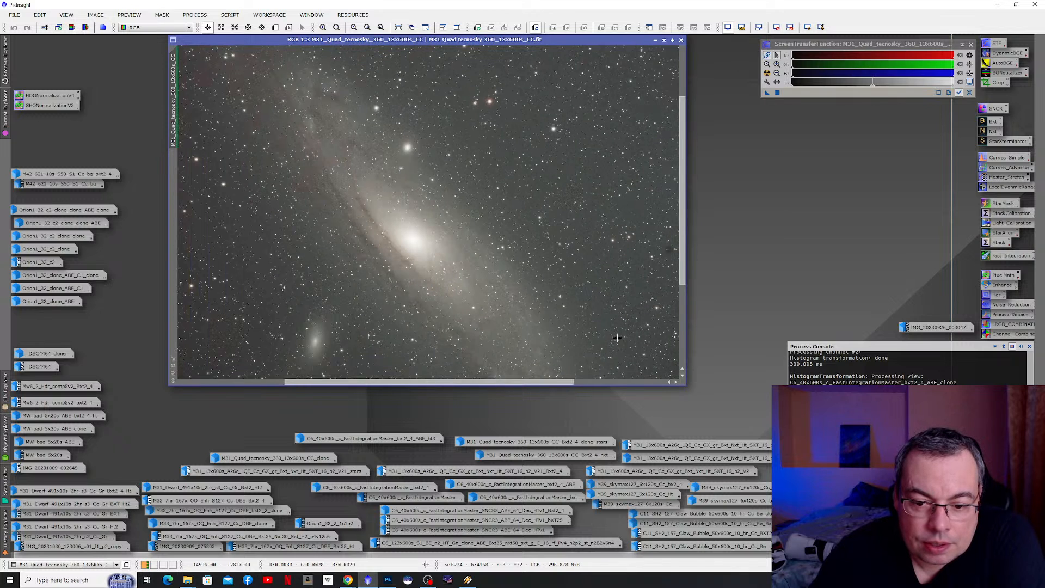
- Inspect the uncorrected stars towards the M31 field's lower-right edge at 3:1, and minimise the image
scroll(621, 358, "up", 3)
scroll(621, 359, "up", 1)
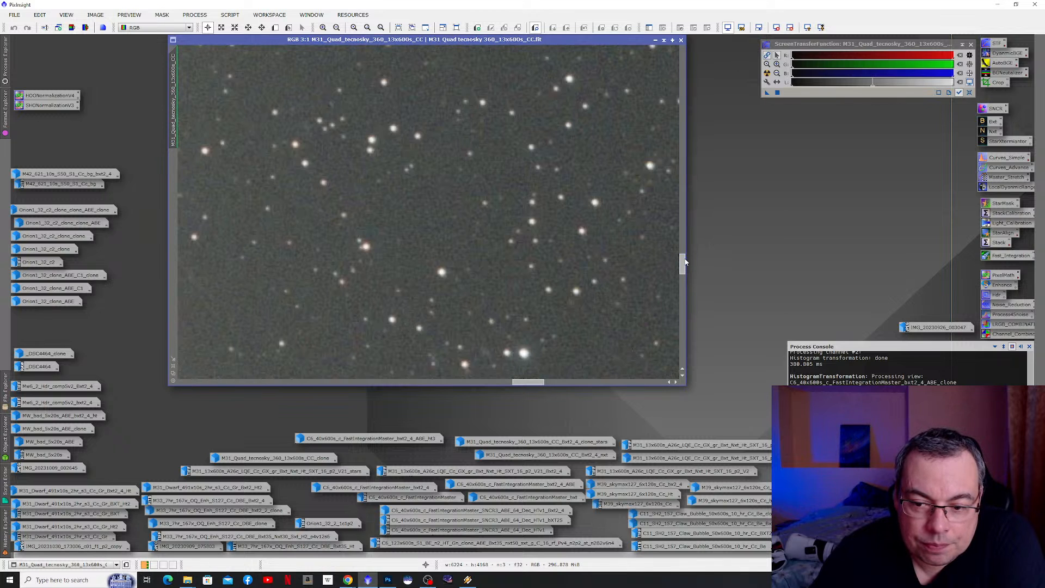
left_click_drag(682, 264, 681, 336)
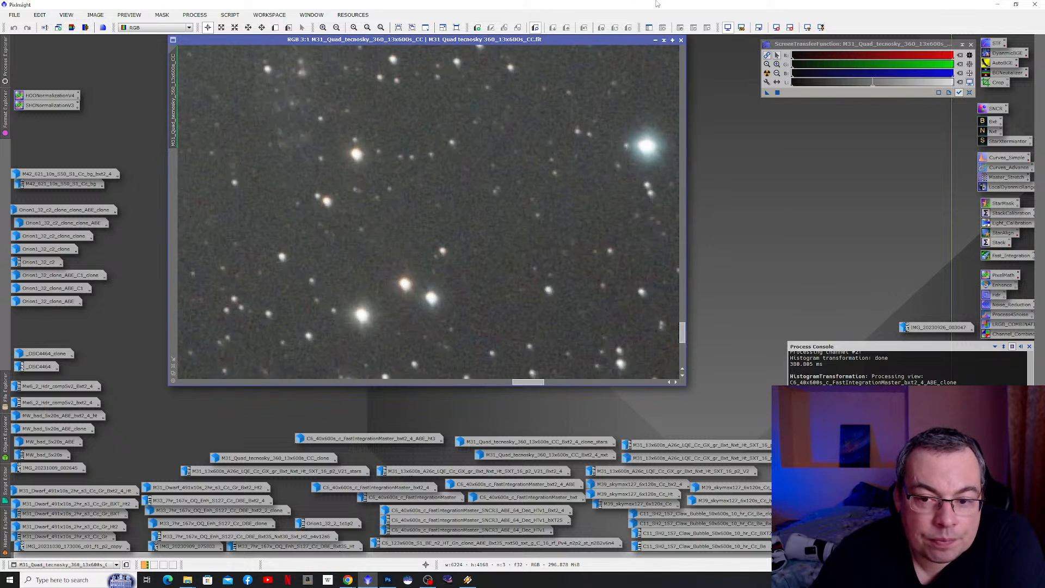
left_click(655, 41)
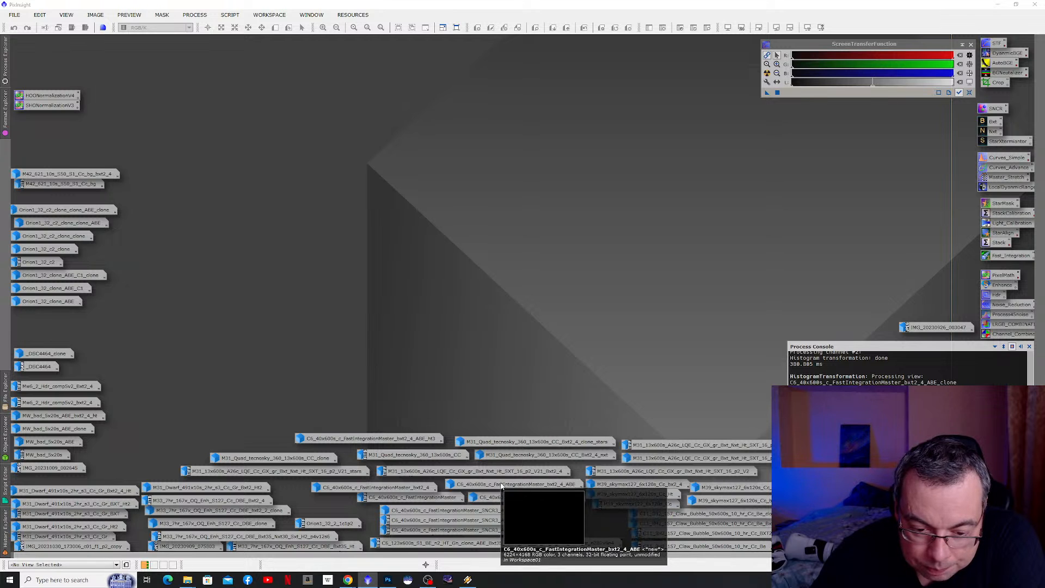
- Open the M31_Quad_tecnosky_360_13x600s_CC clone, compare its right-side stars at 2:1 by undoing and redoing its latest history states, and minimise it
mouse_move(412, 486)
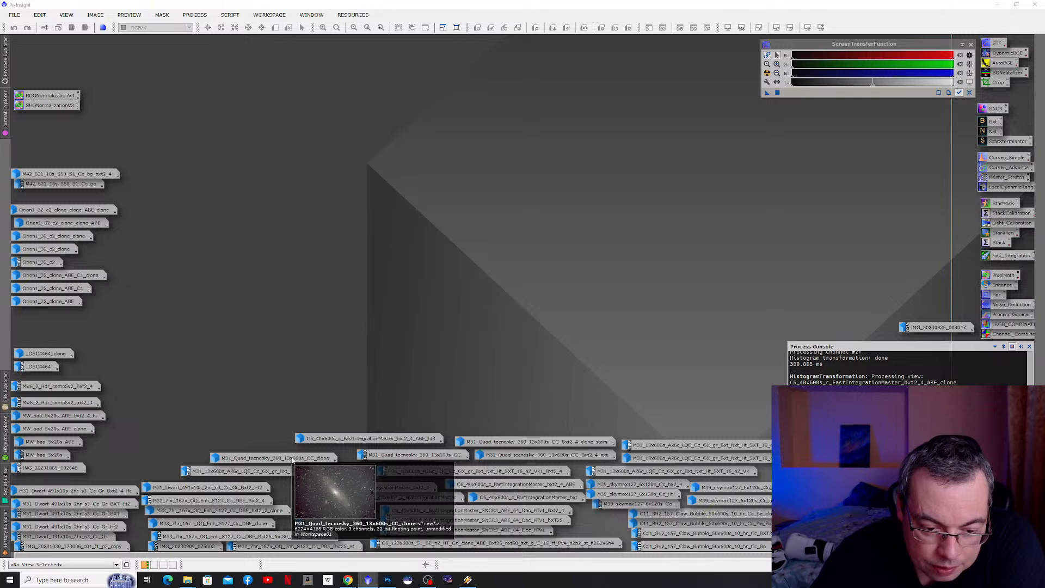
double_click(291, 459)
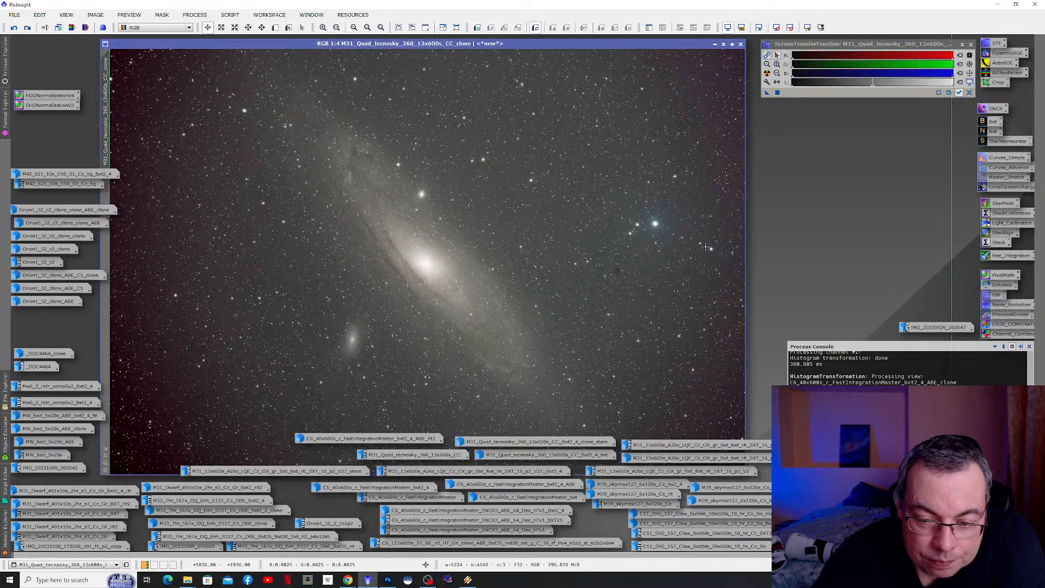
scroll(705, 247, "up", 1)
scroll(452, 334, "up", 2)
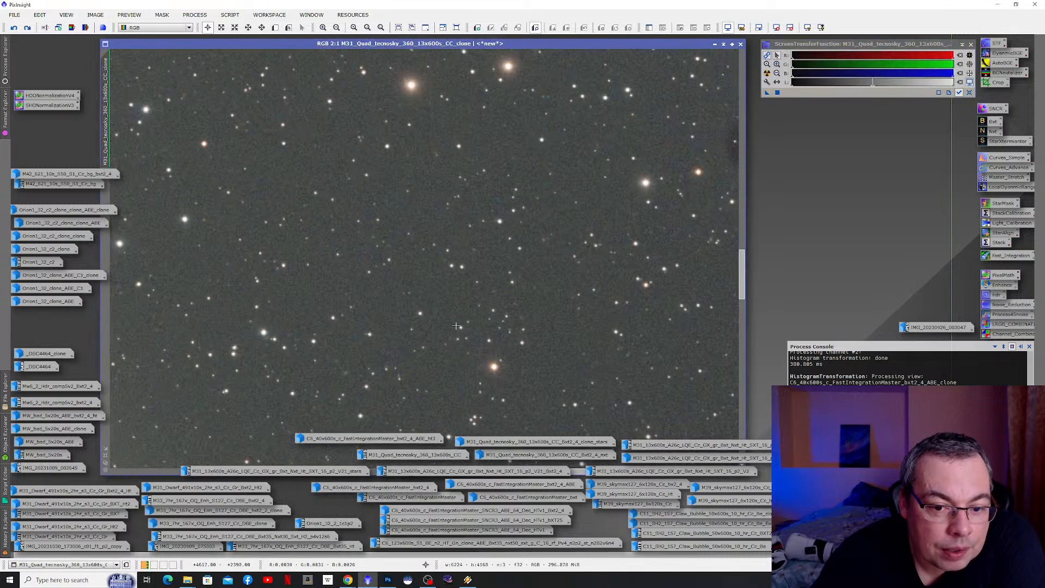
left_click(14, 28)
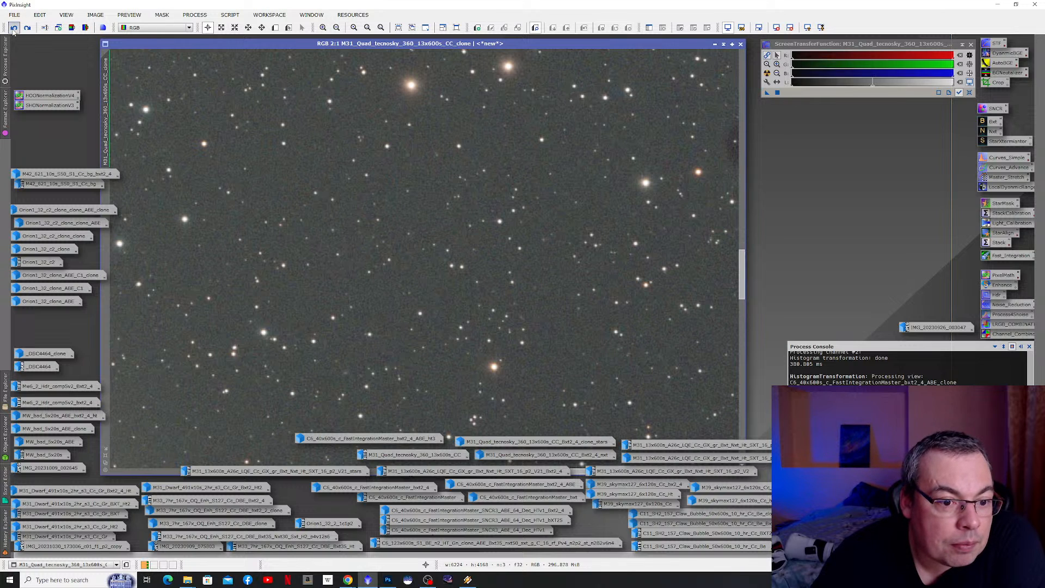
left_click(27, 28)
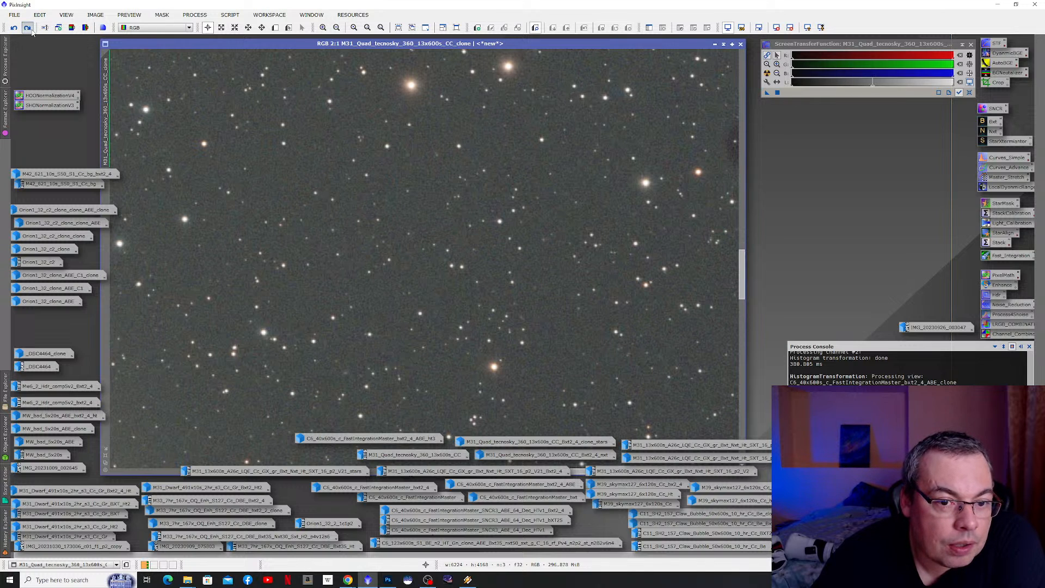
left_click(29, 29)
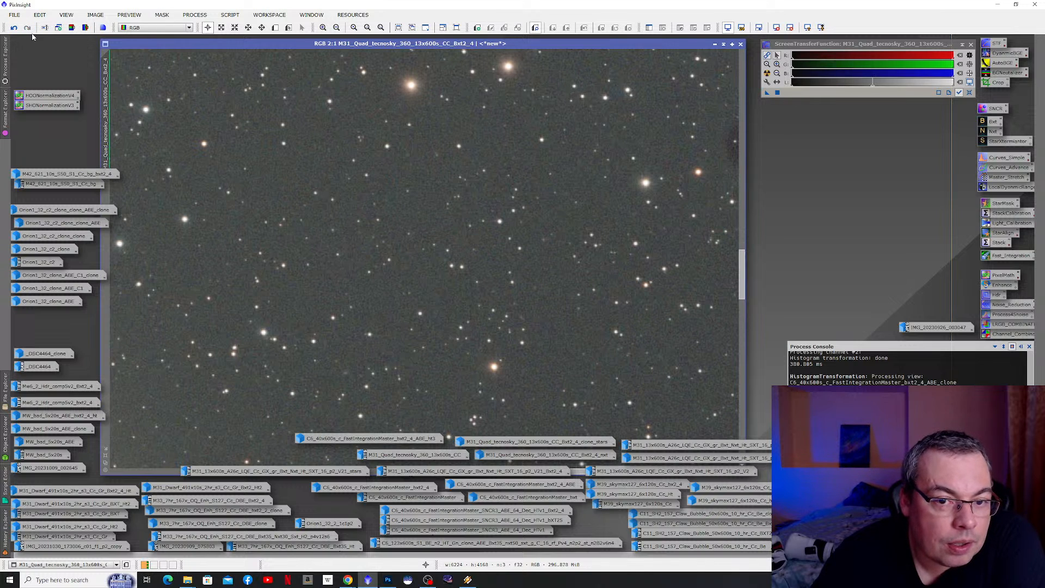
left_click(714, 45)
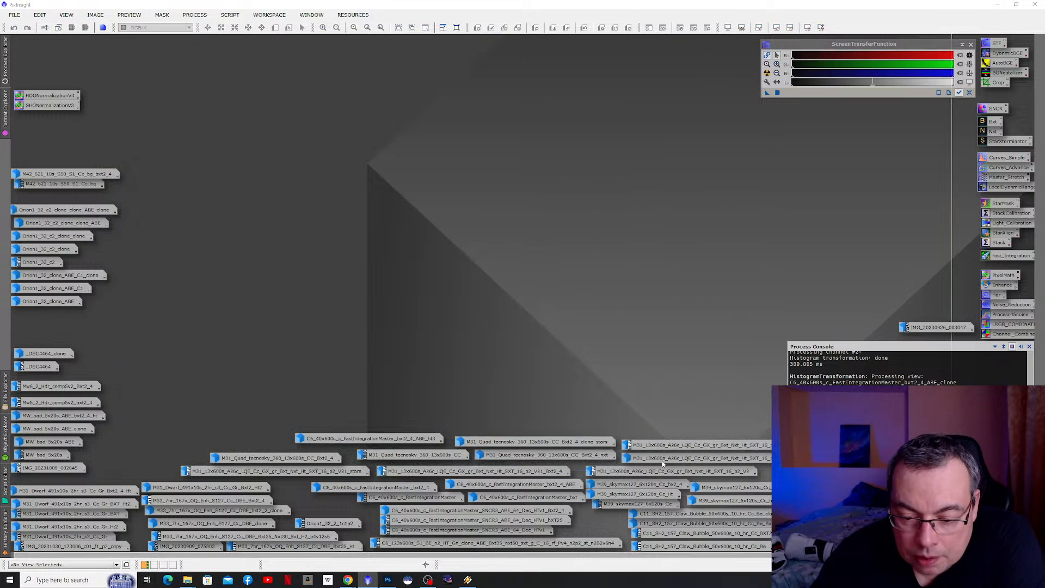
- View the IMG_20230909_075803 photo of the Skymax 127 telescope setup, and minimise it
mouse_move(668, 489)
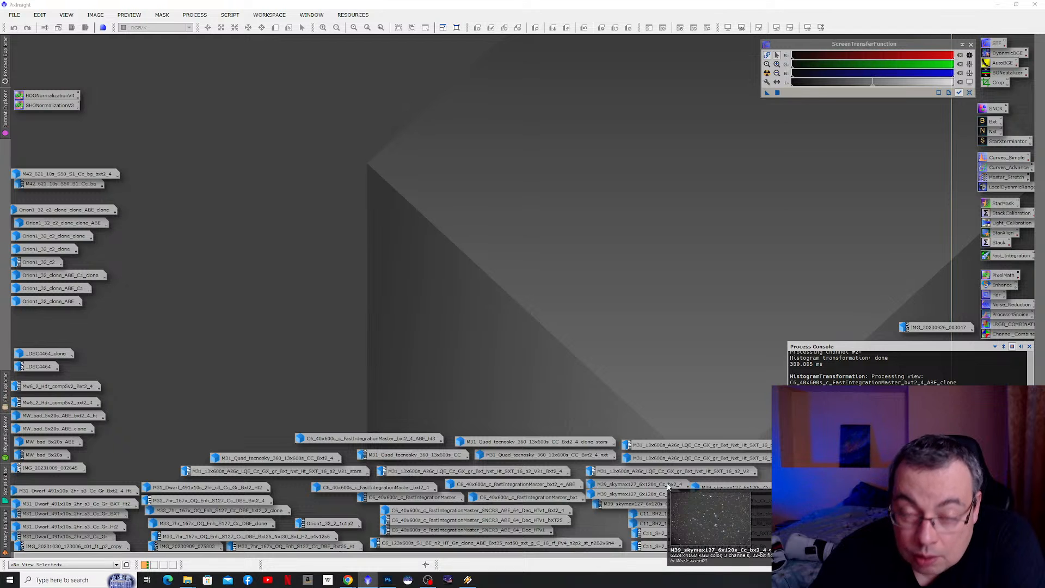
double_click(175, 547)
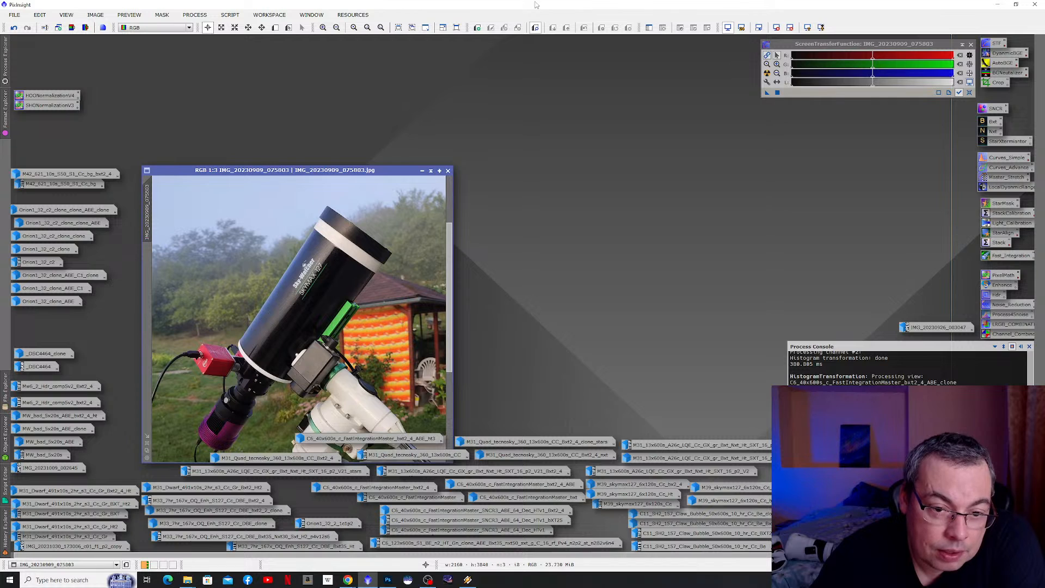
left_click(422, 171)
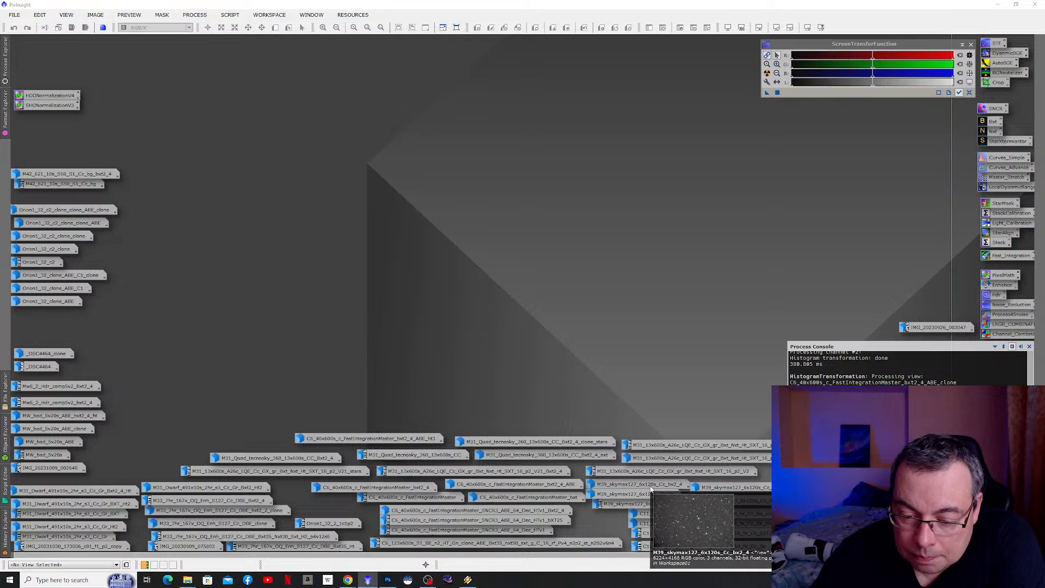
- Open M39_skymax127_6x120s_Cc_bx2_4 and compare its central stars at 1:1 by undoing and redoing BlurXTerminator, ending with the correction applied
double_click(651, 489)
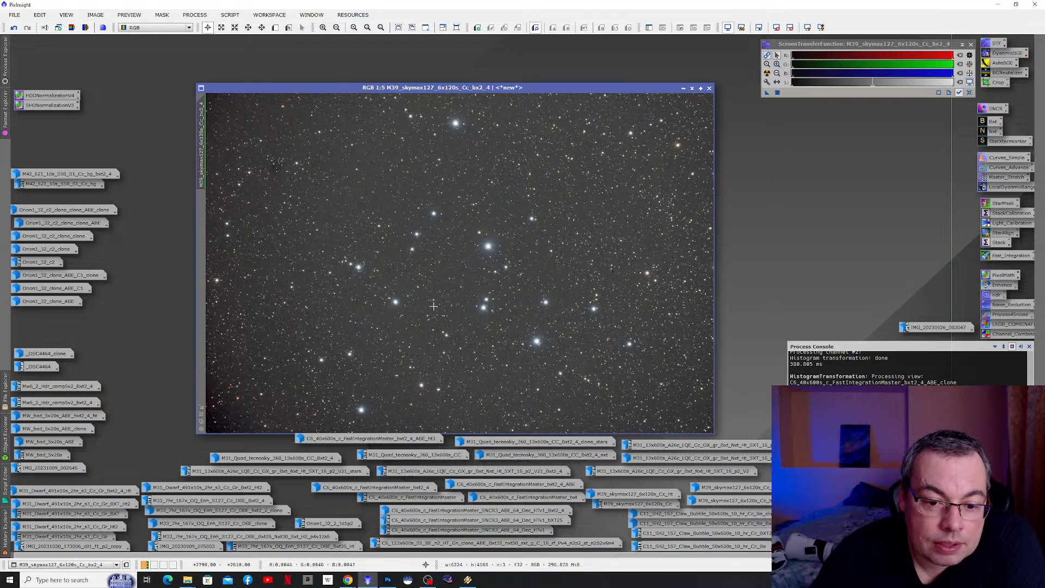
scroll(480, 274, "up", 3)
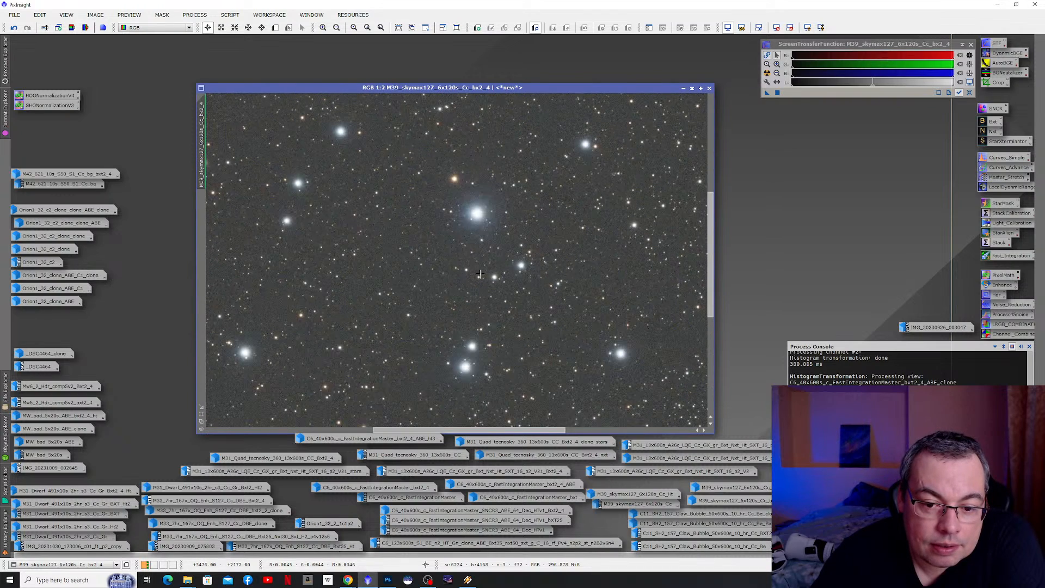
scroll(478, 272, "up", 1)
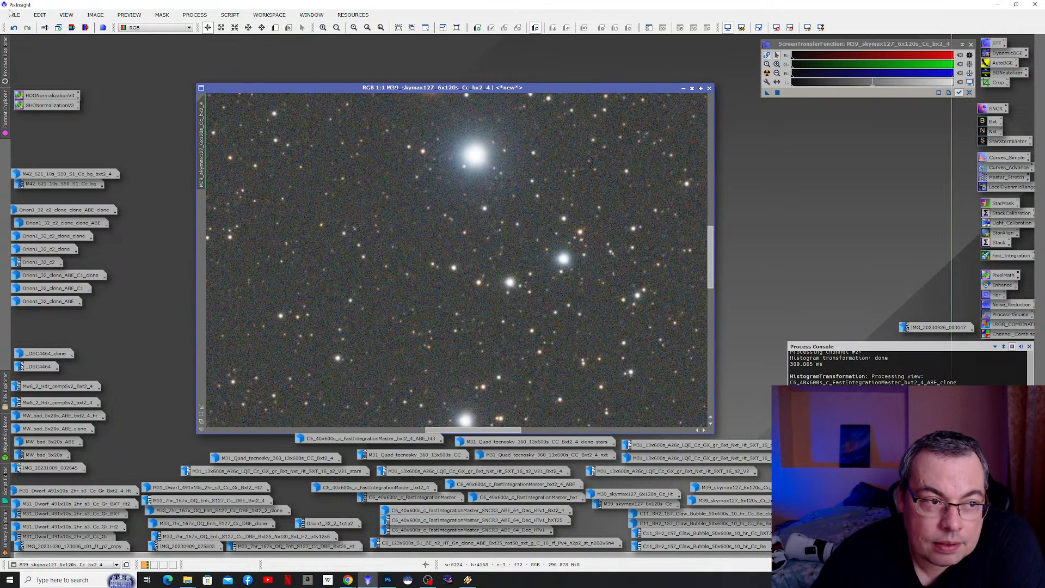
left_click(14, 28)
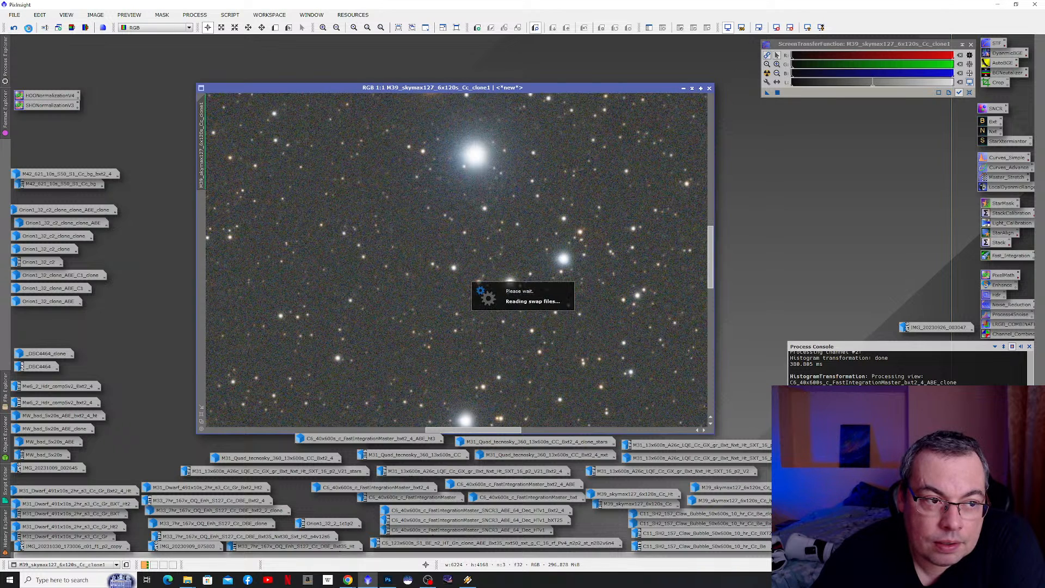
left_click(27, 28)
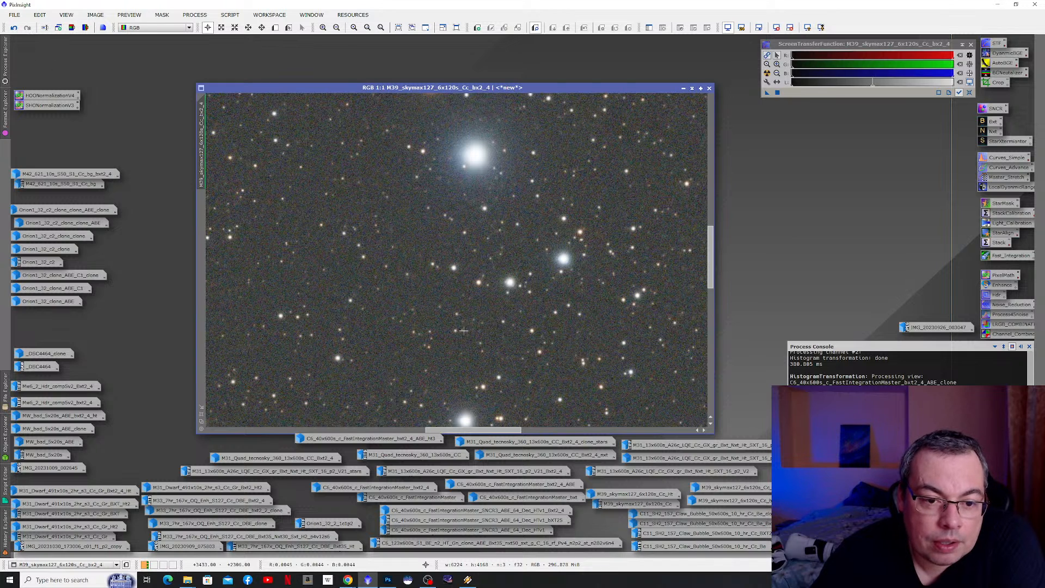
left_click(15, 28)
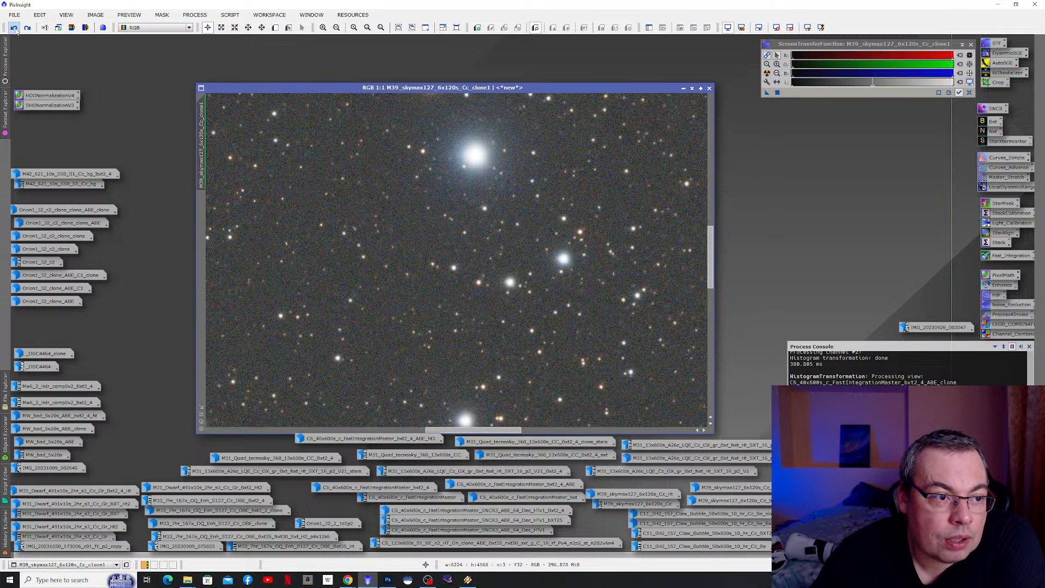
left_click(16, 31)
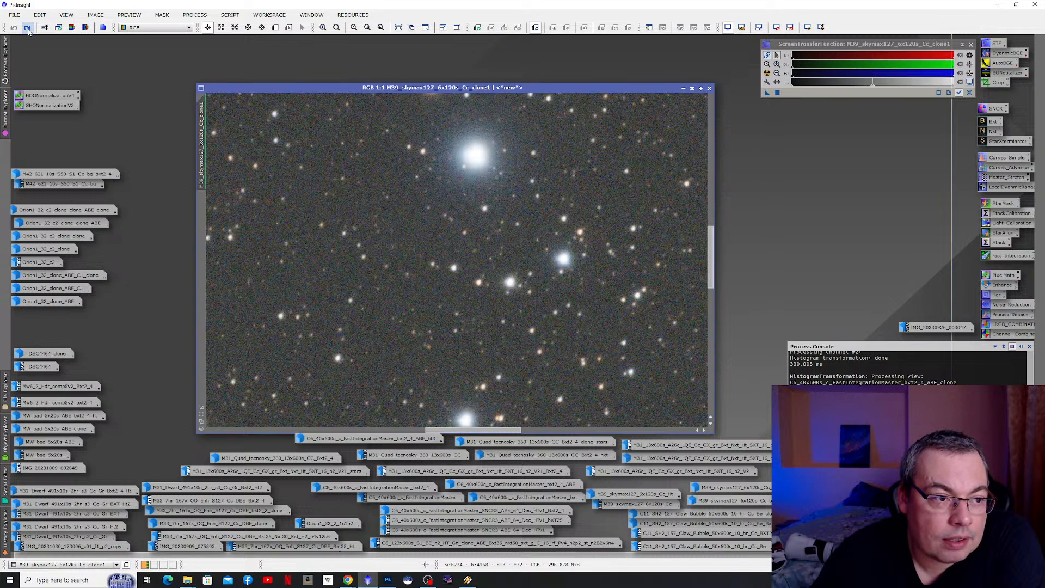
left_click(27, 31)
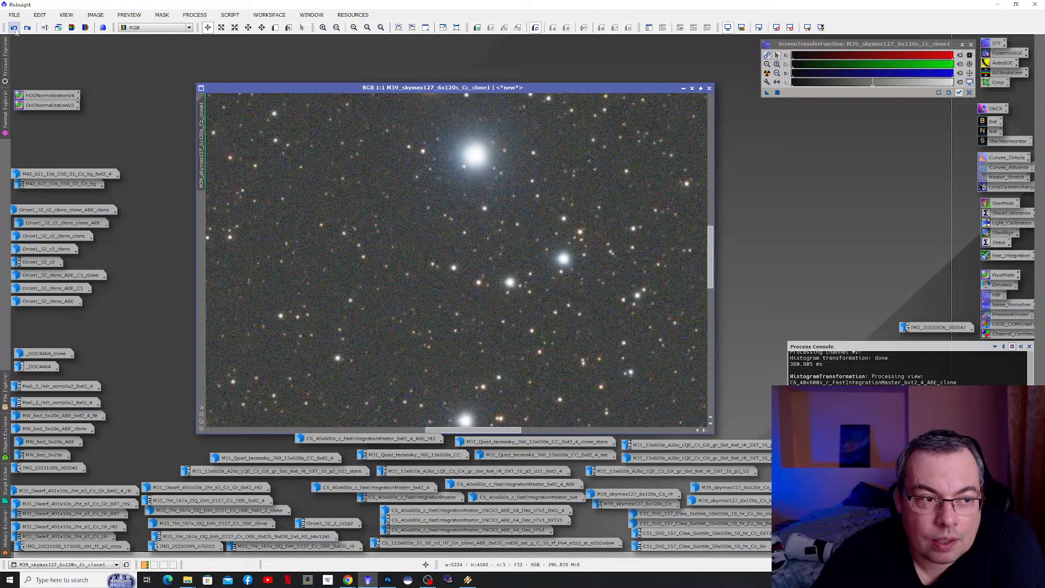
- Compare the stars in the M39 field's lower-left area at 1:1 before and after BlurXTerminator, ending with the correction reapplied
scroll(412, 357, "up", 1)
scroll(413, 358, "down", 3)
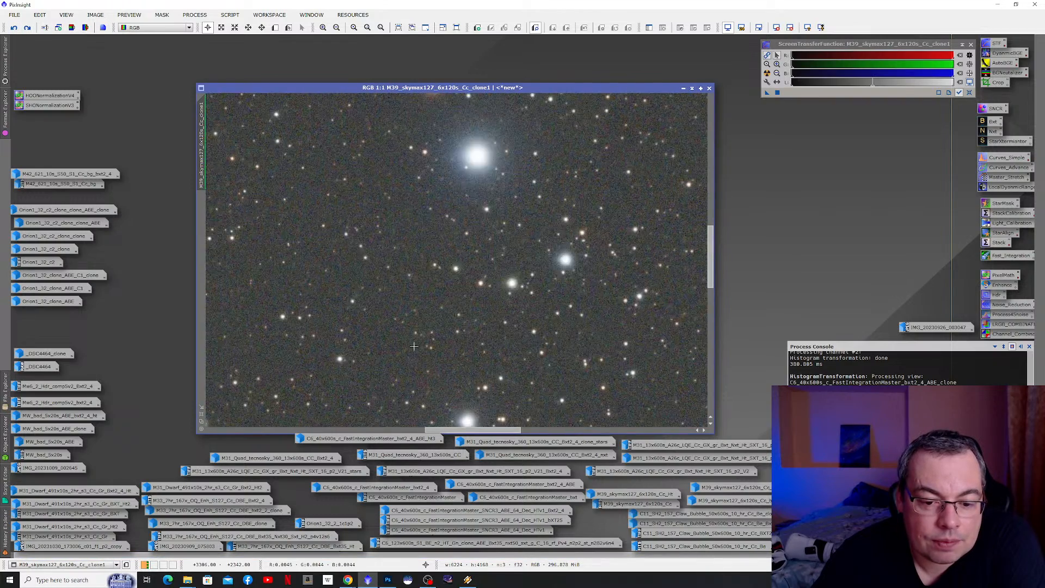
scroll(266, 389, "down", 4)
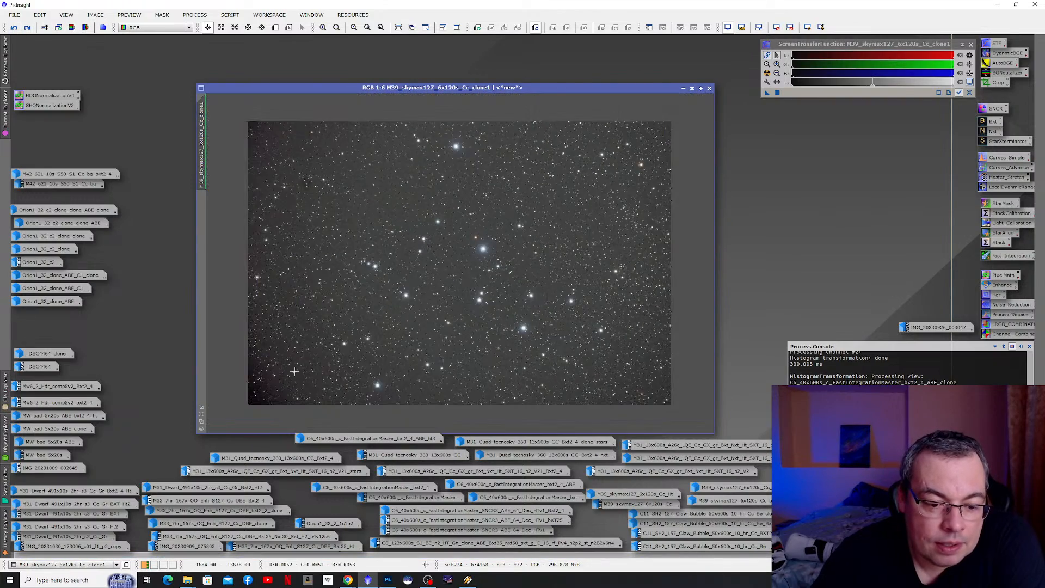
scroll(271, 384, "up", 3)
scroll(271, 384, "up", 3)
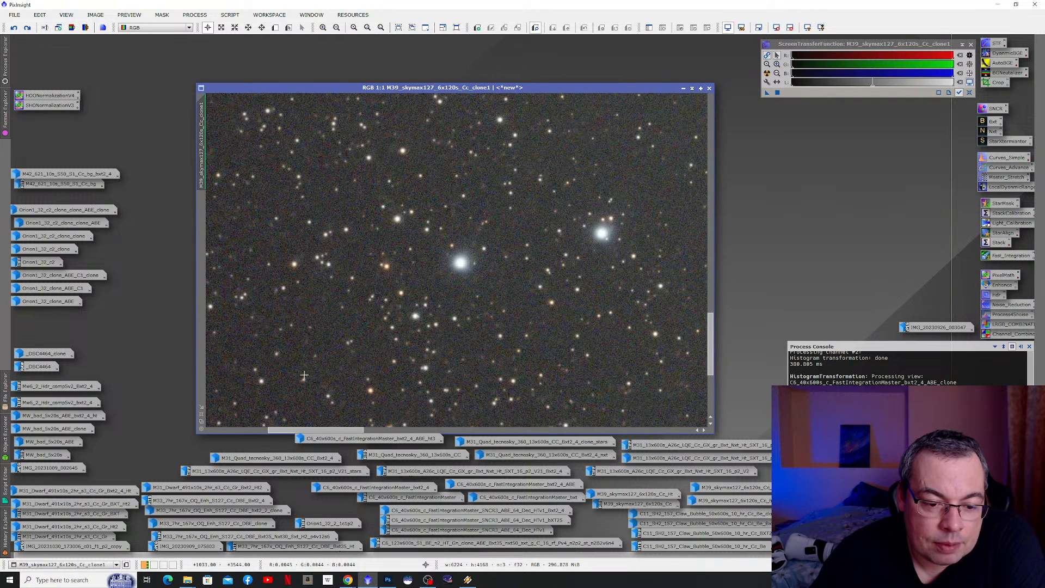
left_click(14, 29)
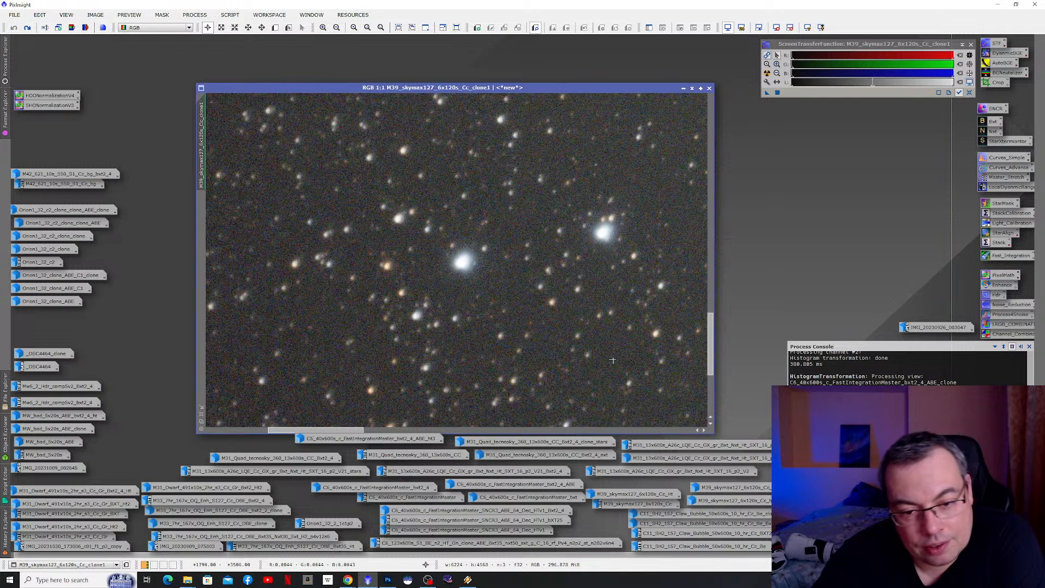
left_click(27, 27)
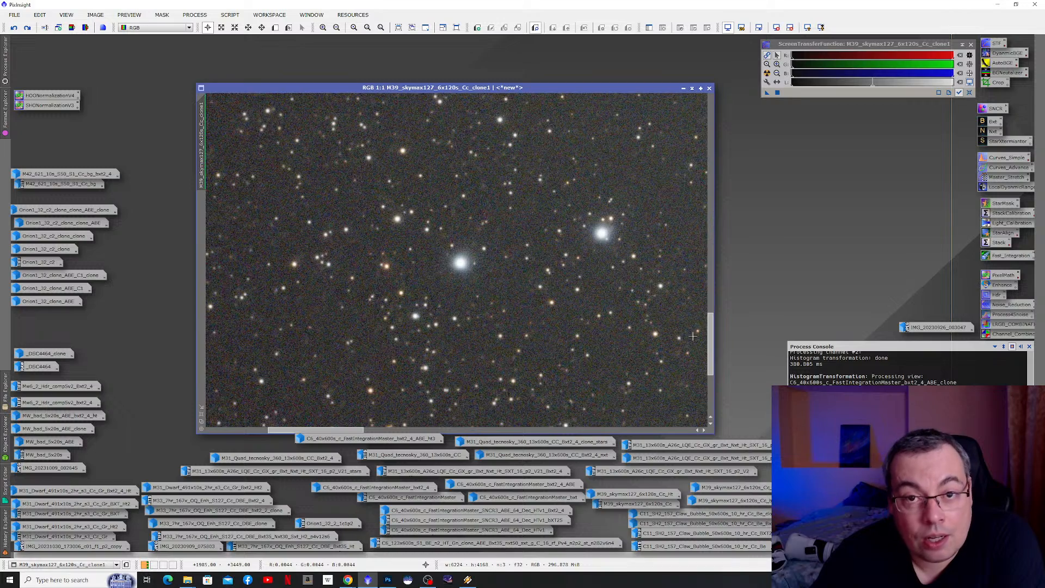
- Return to the whole M39 field with the final bx2_4 state restored, and minimise the image
scroll(539, 281, "up", 2)
scroll(538, 280, "down", 3)
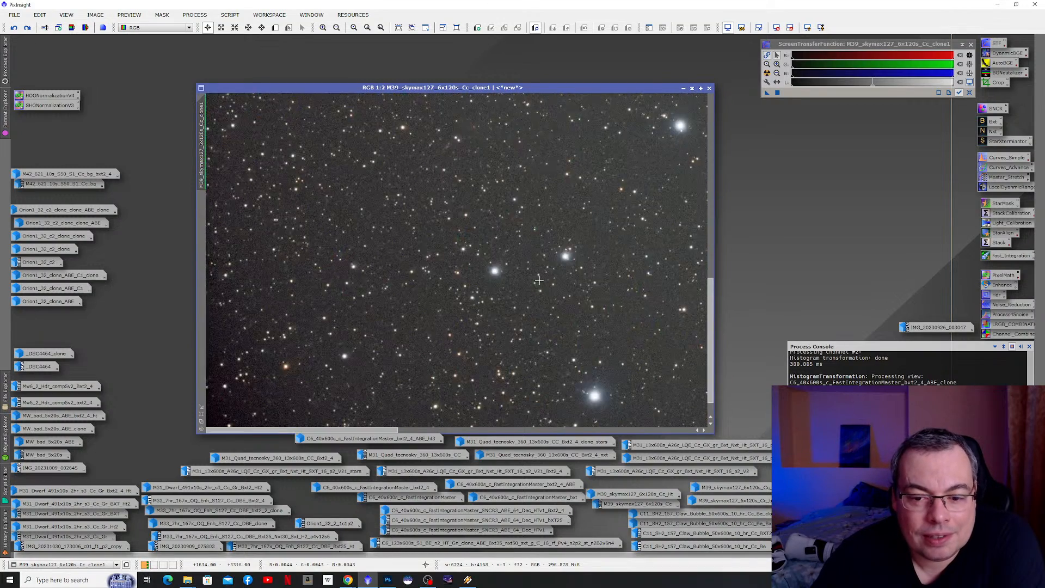
scroll(539, 280, "down", 3)
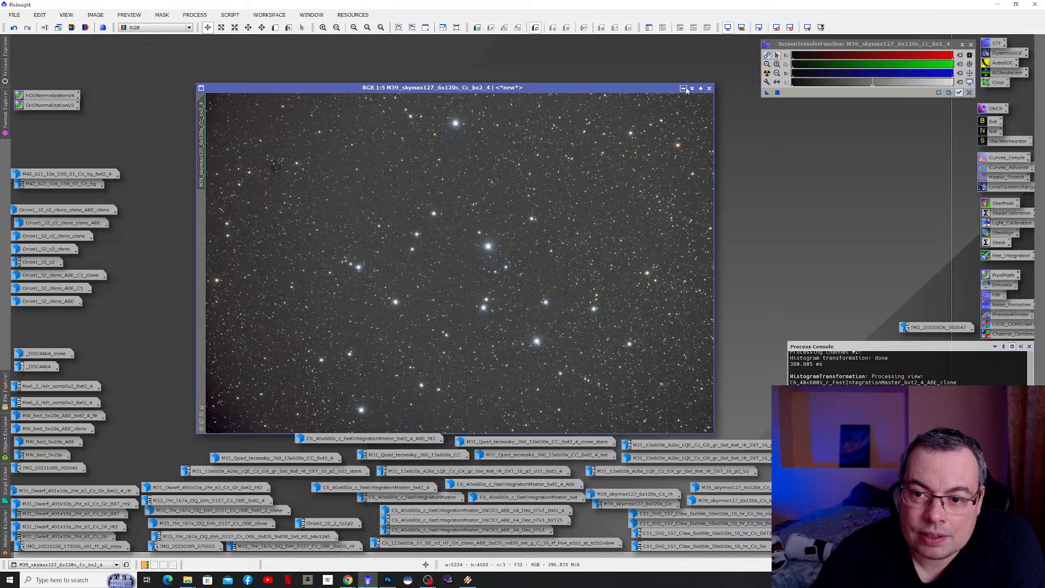
left_click(684, 89)
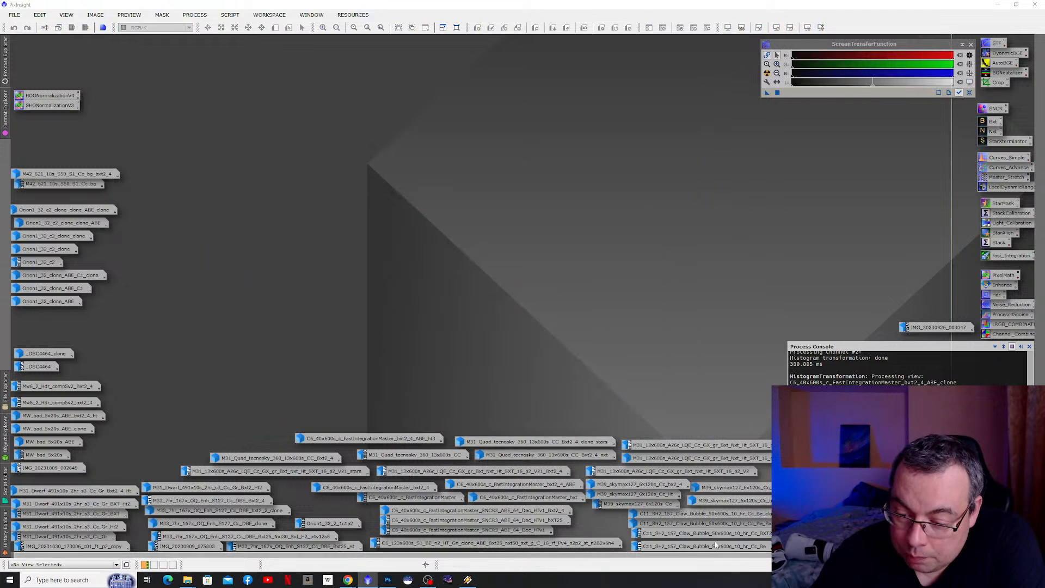
- Open C11_SH2_157_Claw_Bubble_50x600s_10_hr_Cc_Be and examine the Claw nebula at 1:2 and the lower-left star cluster at 1:1
mouse_move(724, 505)
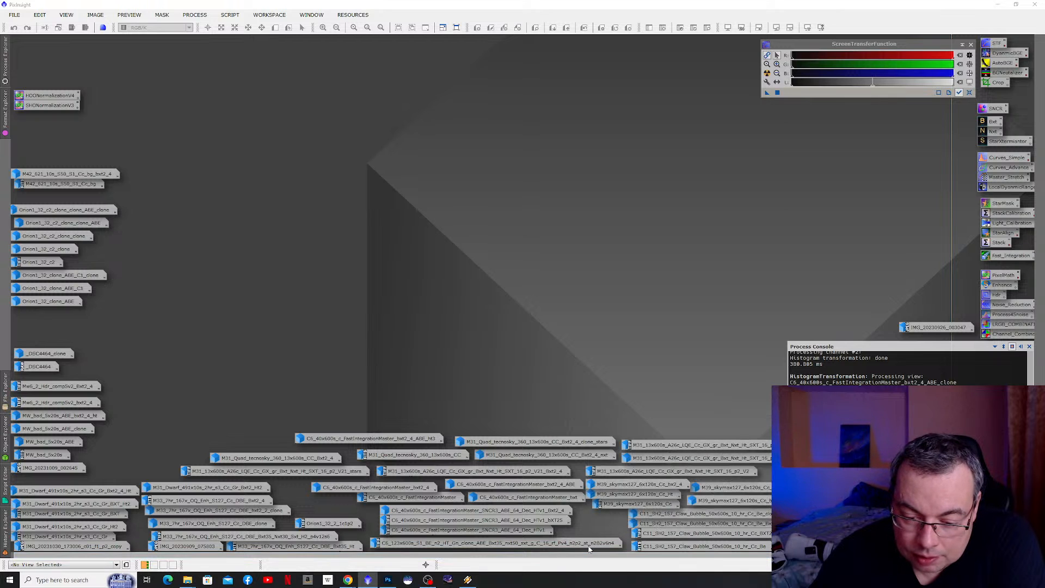
mouse_move(670, 547)
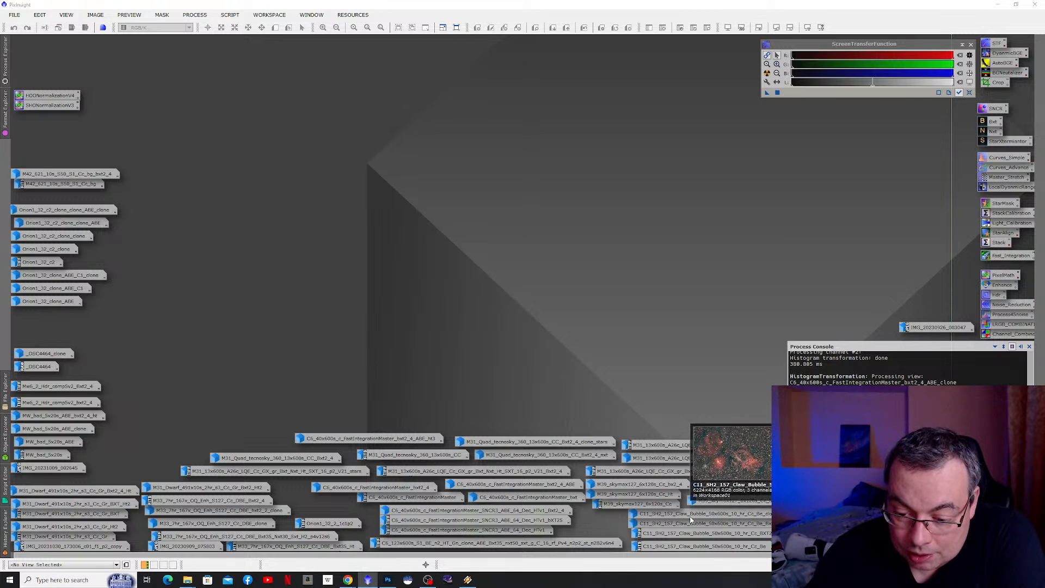
double_click(725, 547)
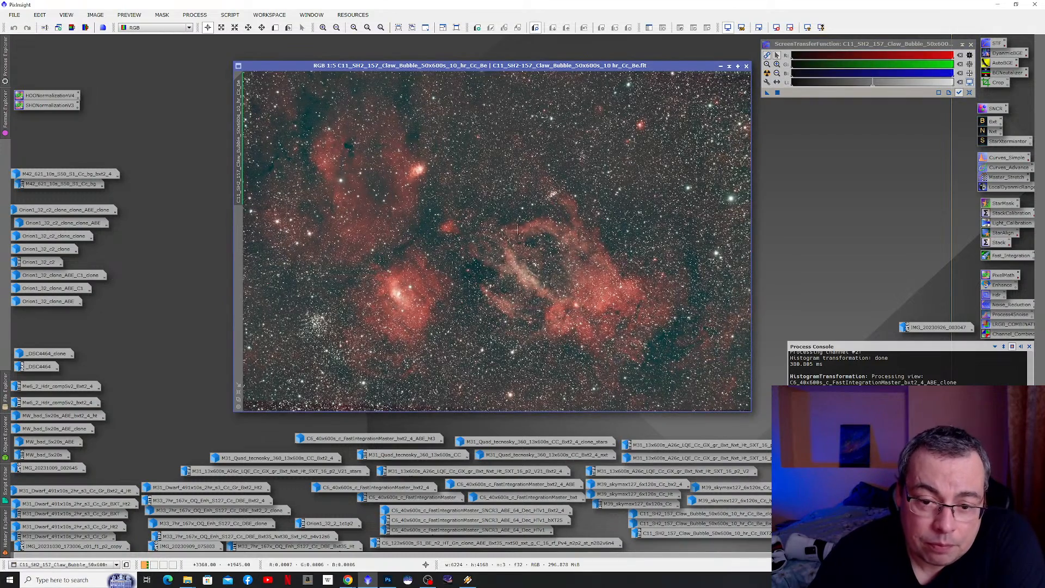
scroll(574, 290, "up", 2)
scroll(572, 261, "up", 3)
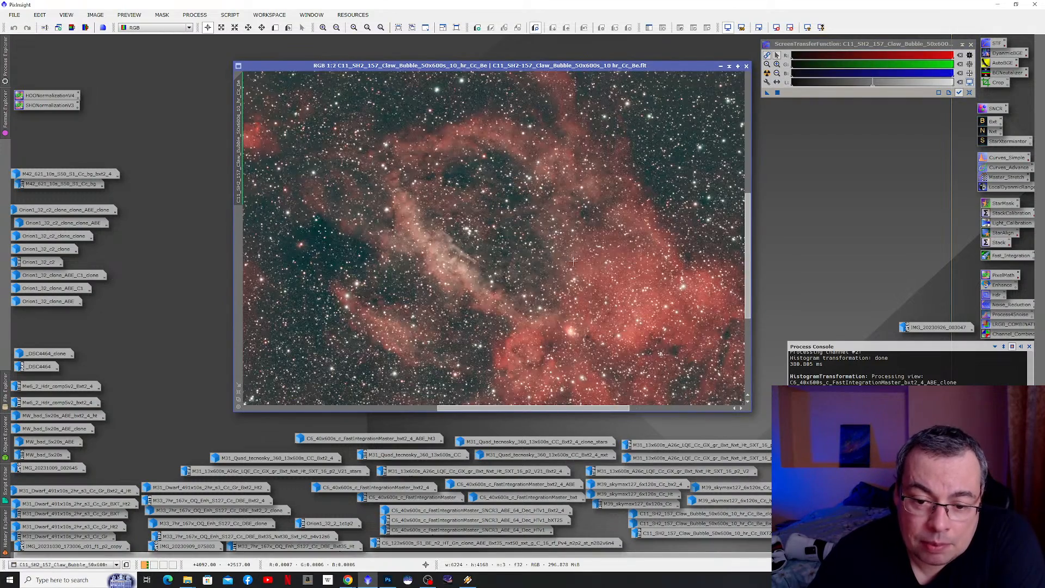
scroll(572, 261, "down", 6)
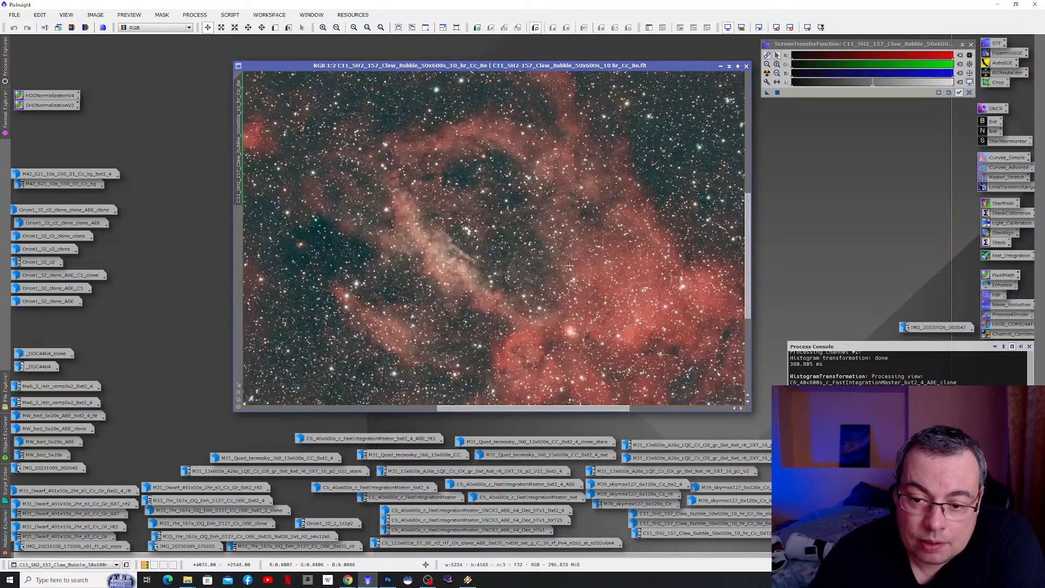
scroll(304, 354, "up", 5)
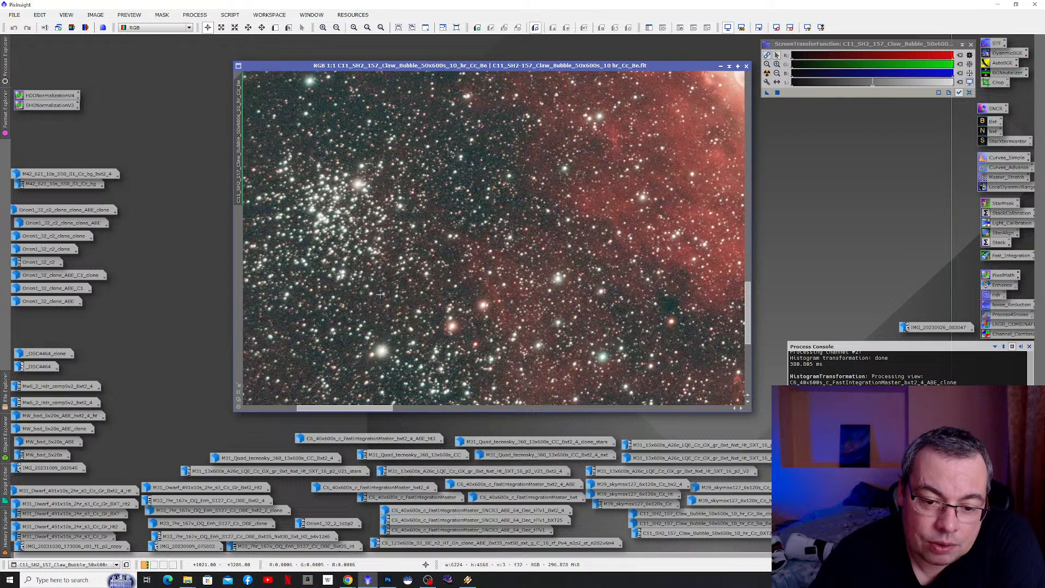
- Return from the star cluster to a 1:4 view of the Claw and Bubble field, and minimise the image
scroll(386, 299, "down", 1)
scroll(388, 300, "down", 1)
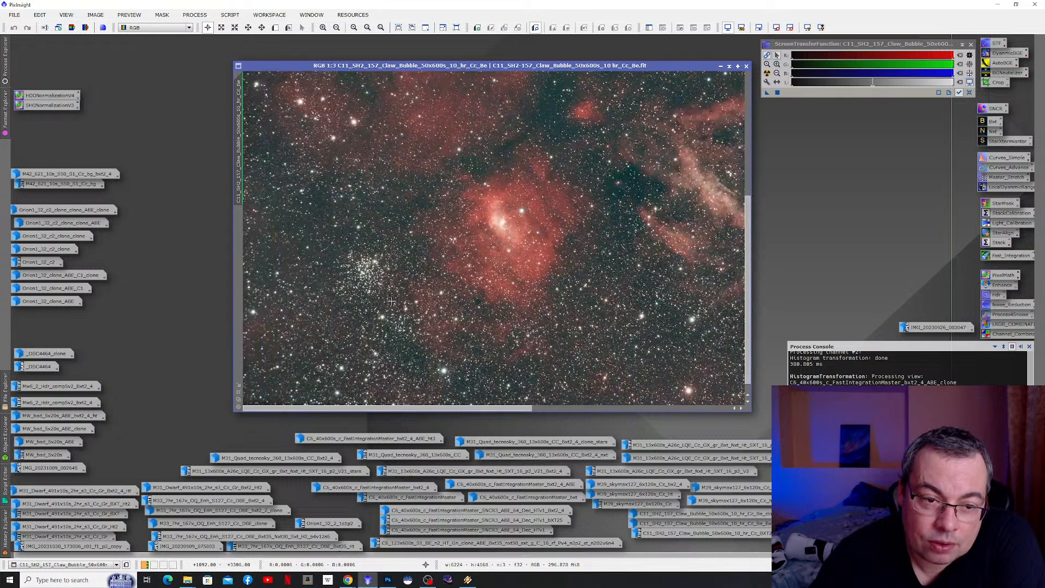
scroll(391, 301, "down", 1)
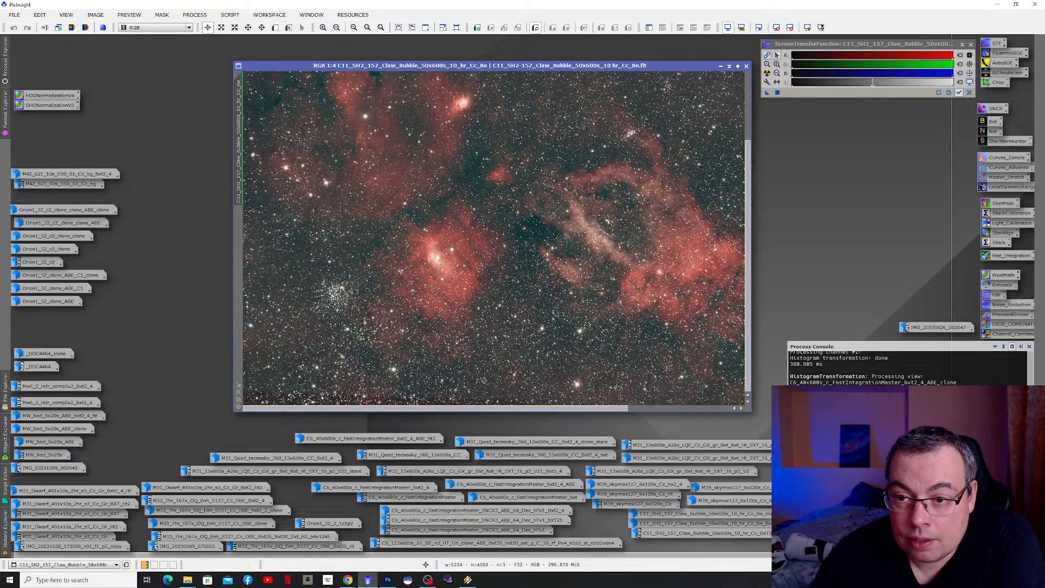
left_click(720, 66)
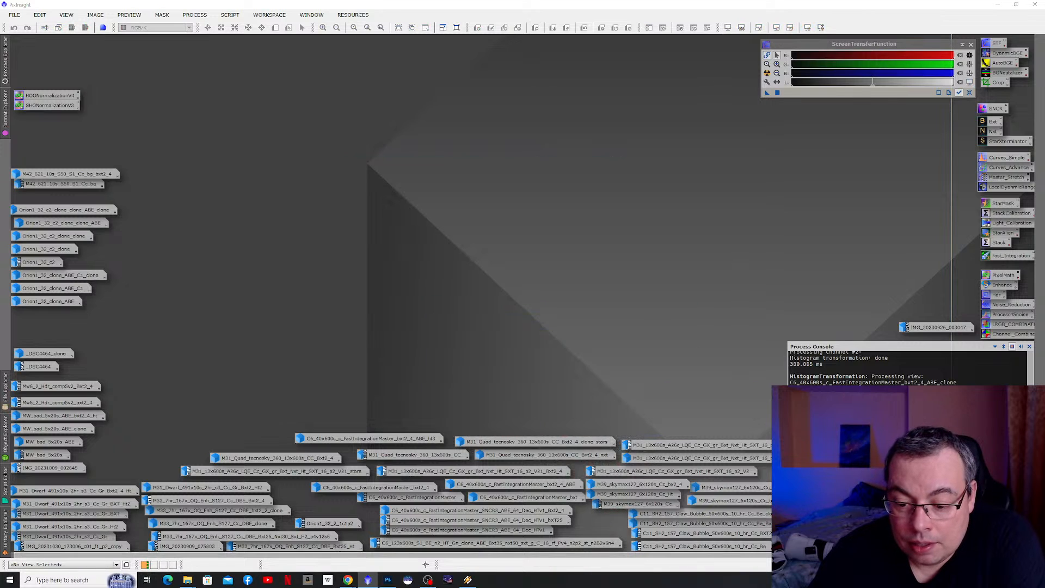
- Open C11_SH2_157_Claw_Bubble_50x600s_10_hr_Cc_BXT25, show its whole field at 1:5, and move its window clear of the image icons
double_click(669, 534)
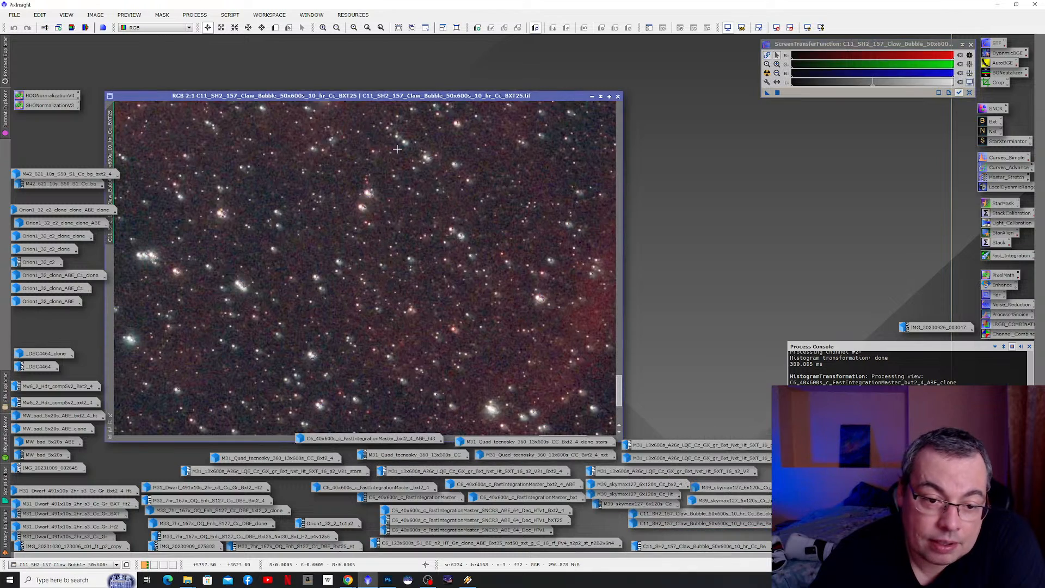
scroll(430, 185, "down", 2)
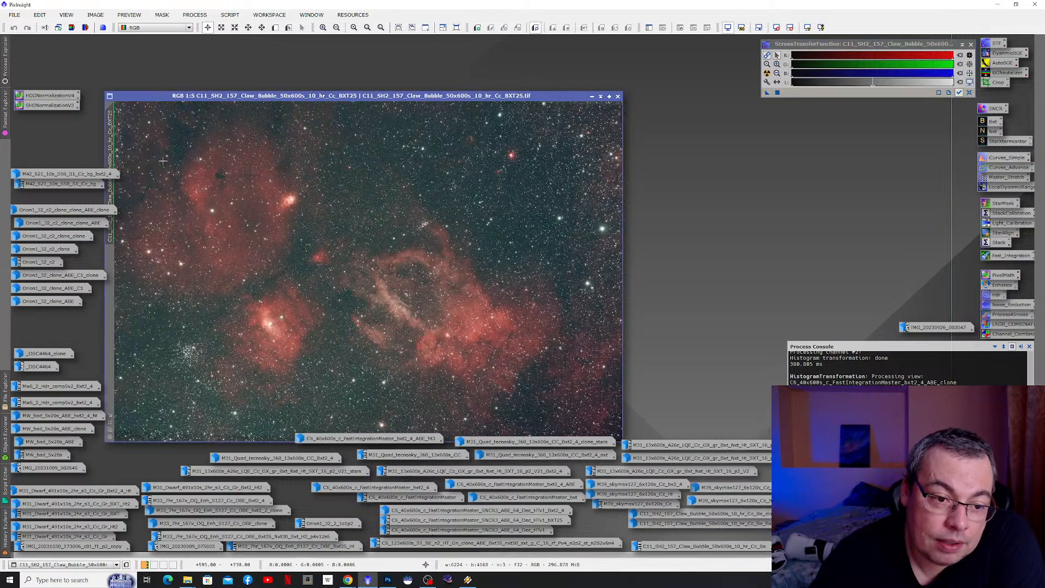
scroll(228, 240, "down", 2)
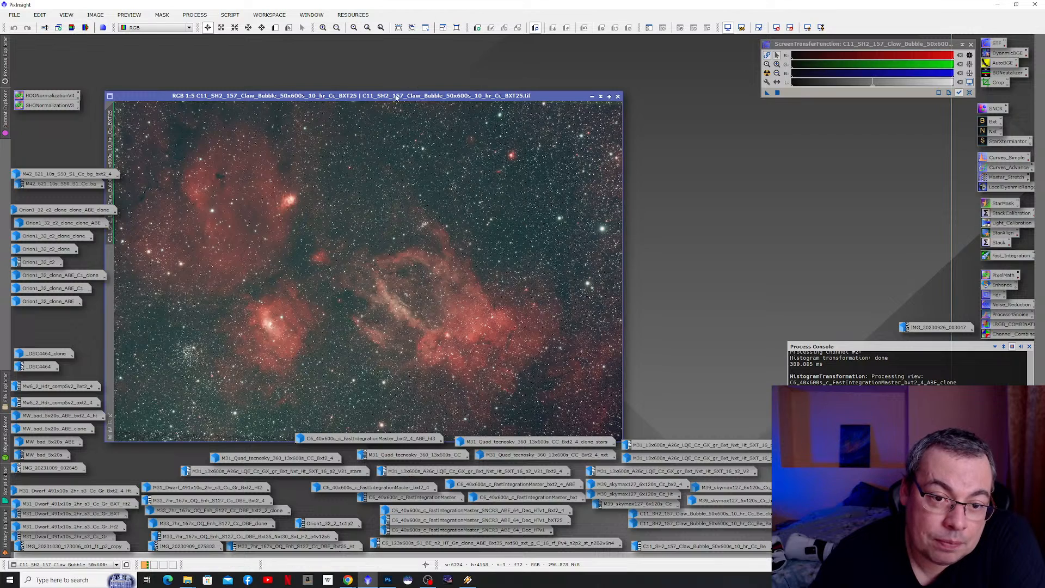
left_click_drag(396, 97, 441, 60)
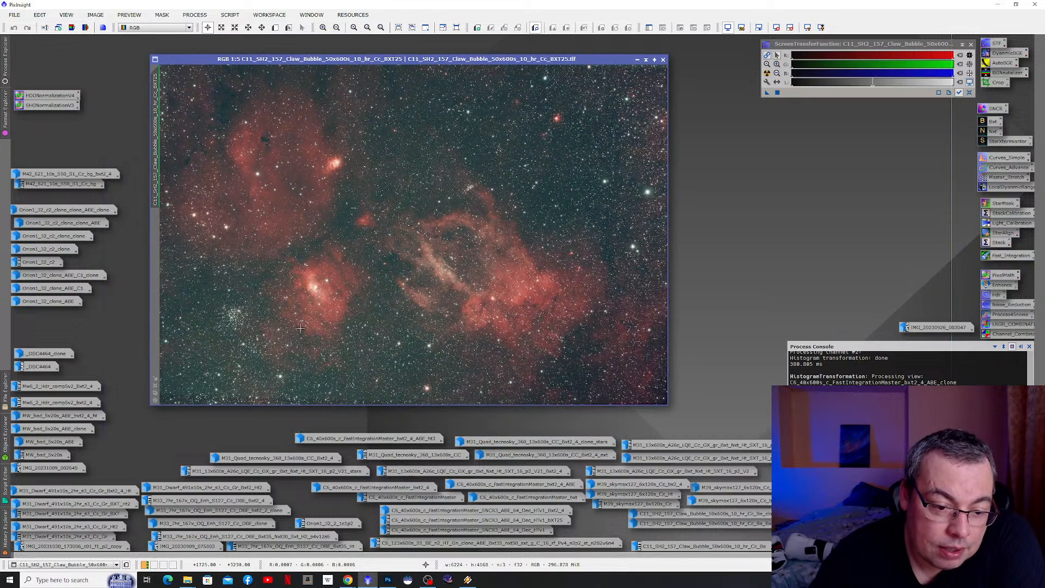
- Examine the BXT25 image's star cluster at 2:1 and the stars near its lower-left edge at up to 5:1
scroll(211, 346, "up", 2)
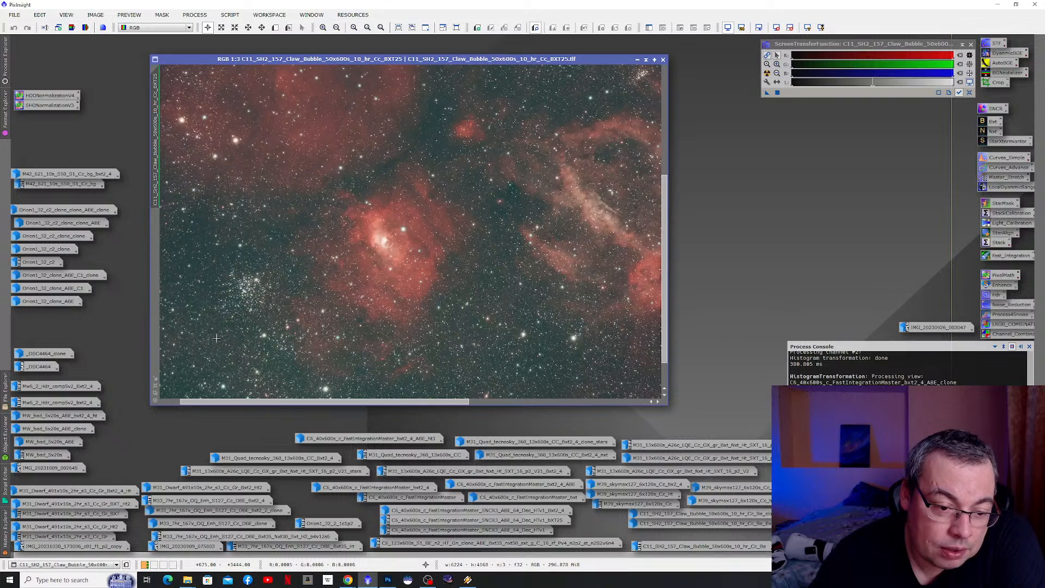
scroll(216, 338, "up", 2)
scroll(339, 148, "up", 1)
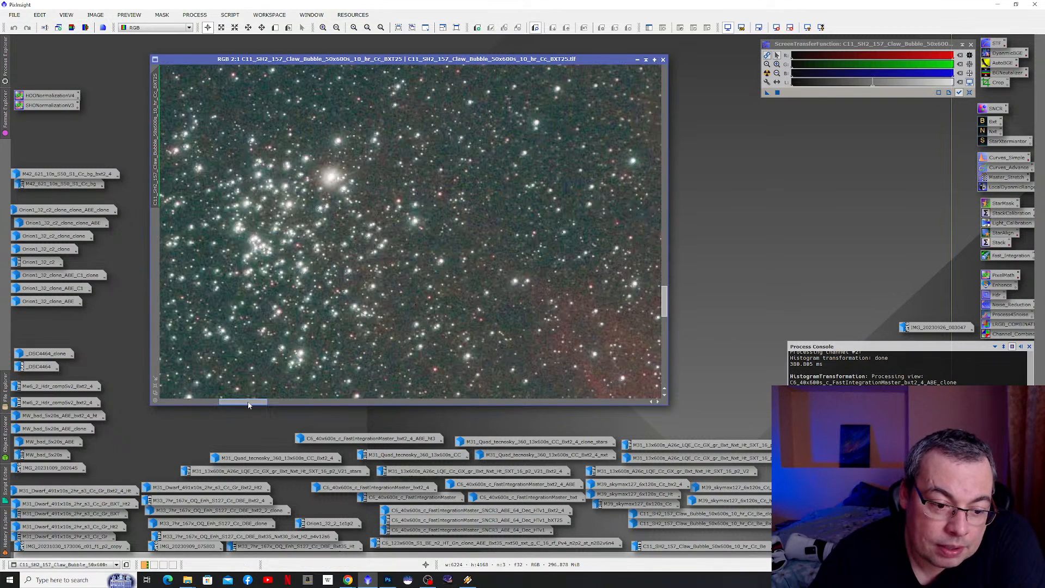
left_click_drag(243, 402, 189, 408)
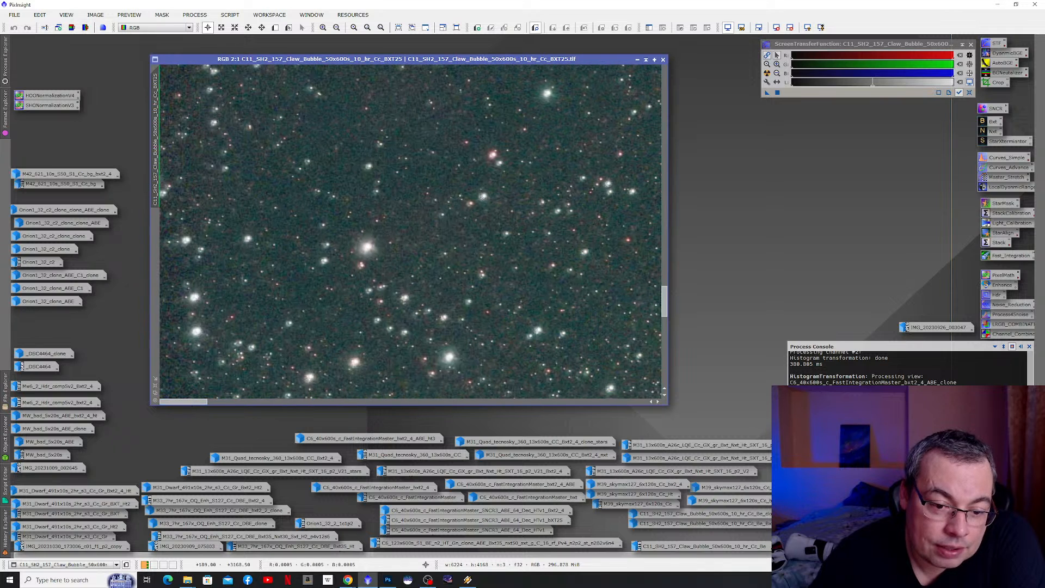
scroll(354, 172, "up", 1)
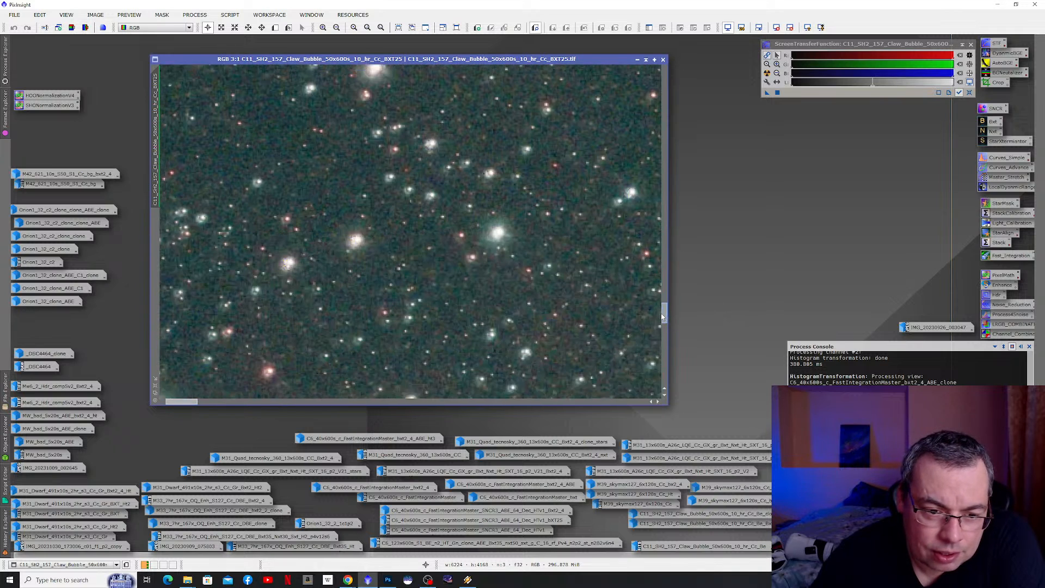
scroll(407, 197, "up", 1)
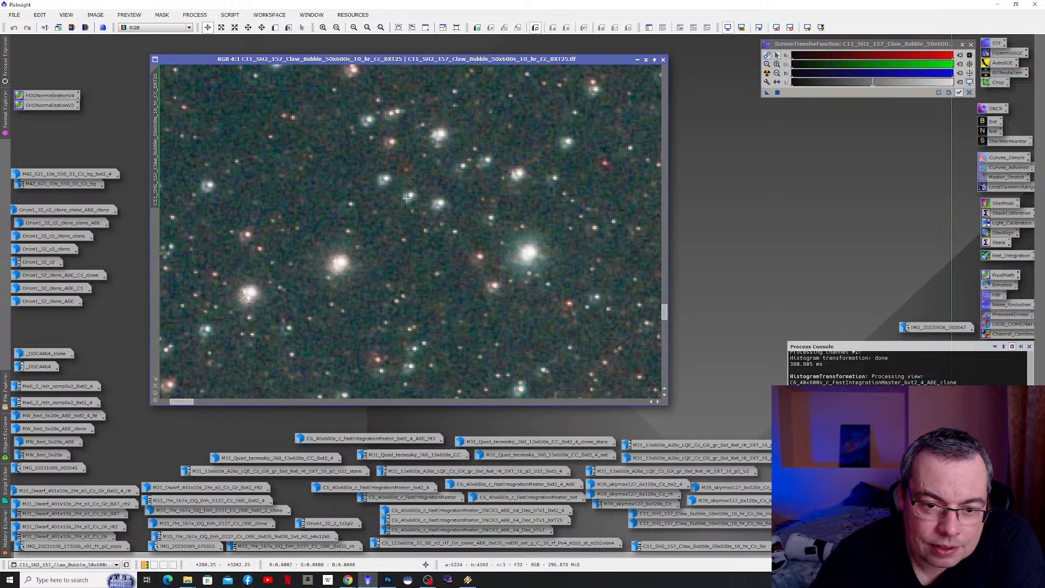
scroll(408, 197, "up", 2)
scroll(409, 195, "down", 1)
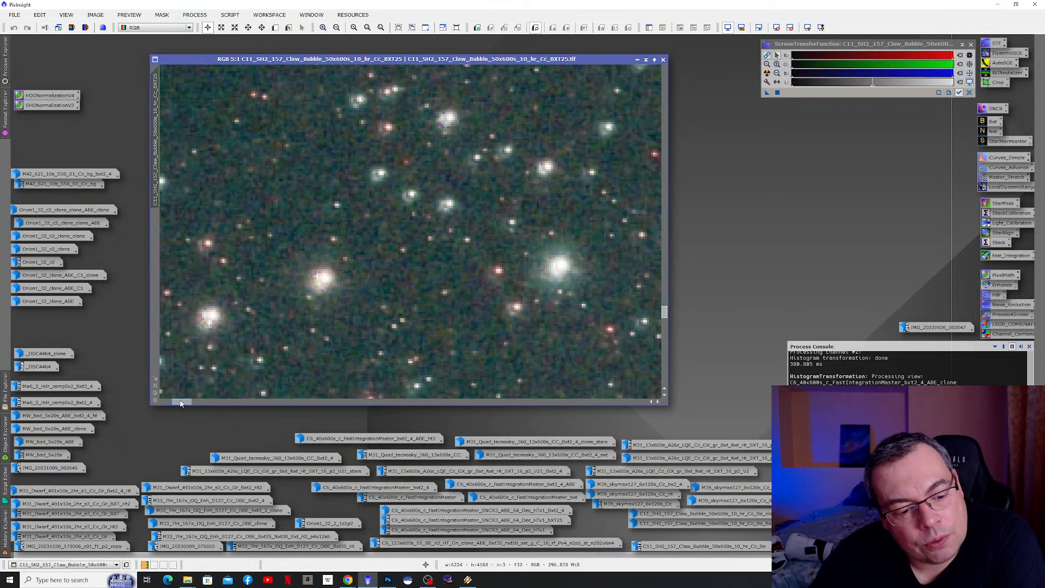
- Examine the BXT25 stars at the extreme left edge at 5:1, recheck the bright neighbouring stars at 4:1, and return to the wide view
left_click_drag(181, 403, 156, 407)
scroll(517, 188, "down", 2)
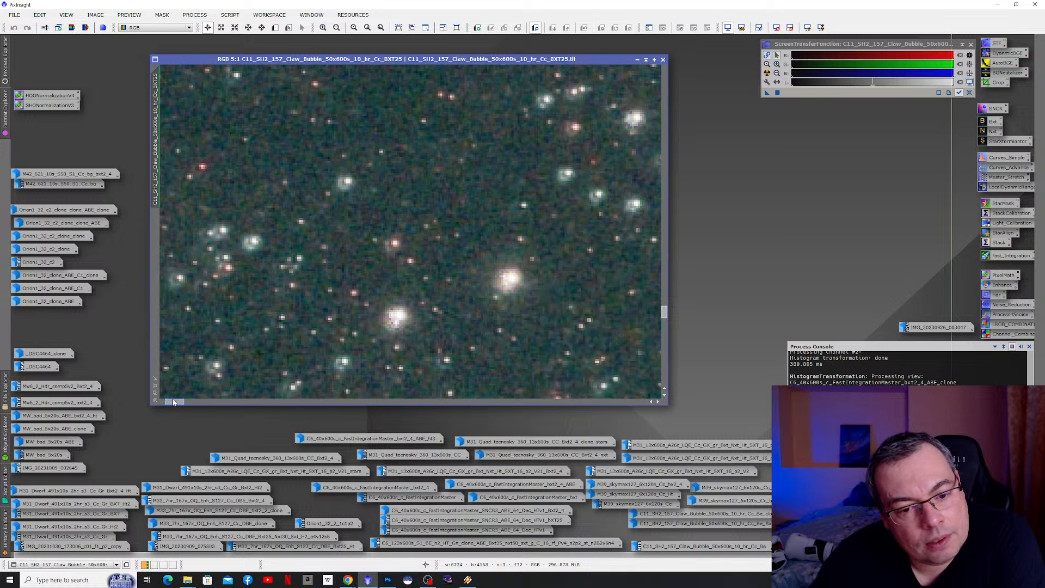
scroll(517, 189, "down", 1)
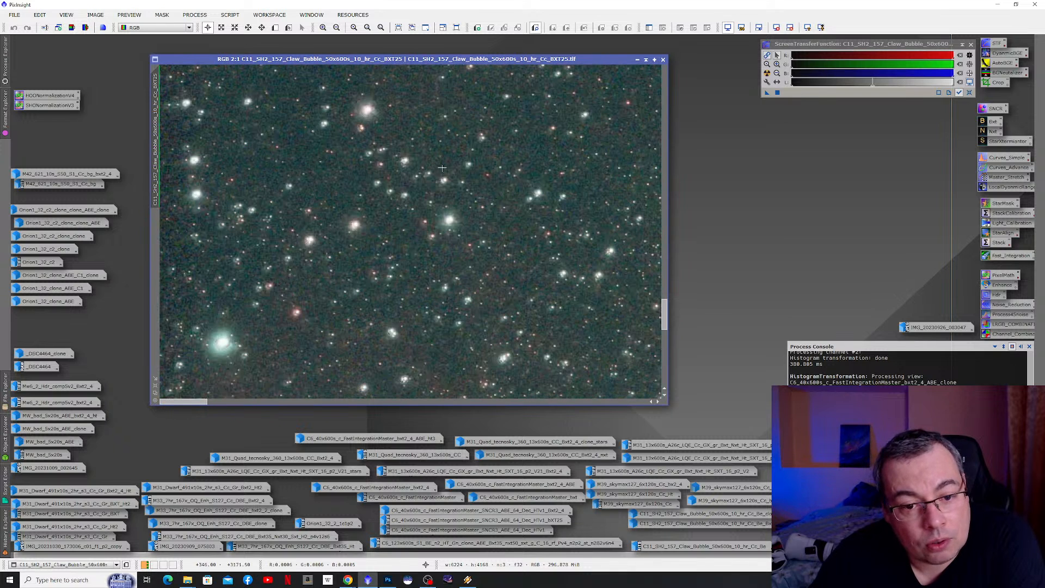
scroll(422, 158, "up", 1)
scroll(419, 170, "up", 1)
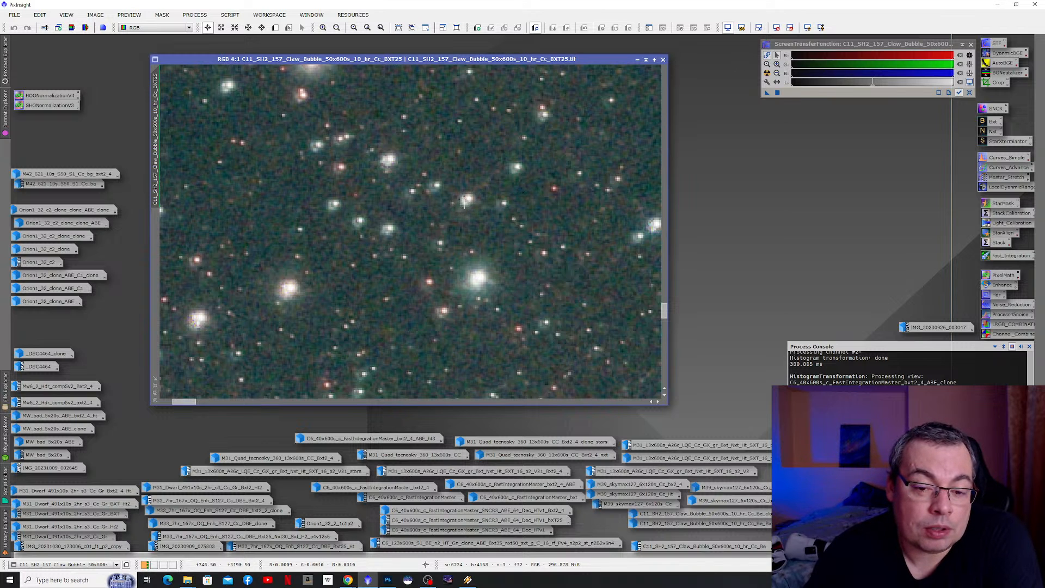
scroll(514, 234, "down", 5)
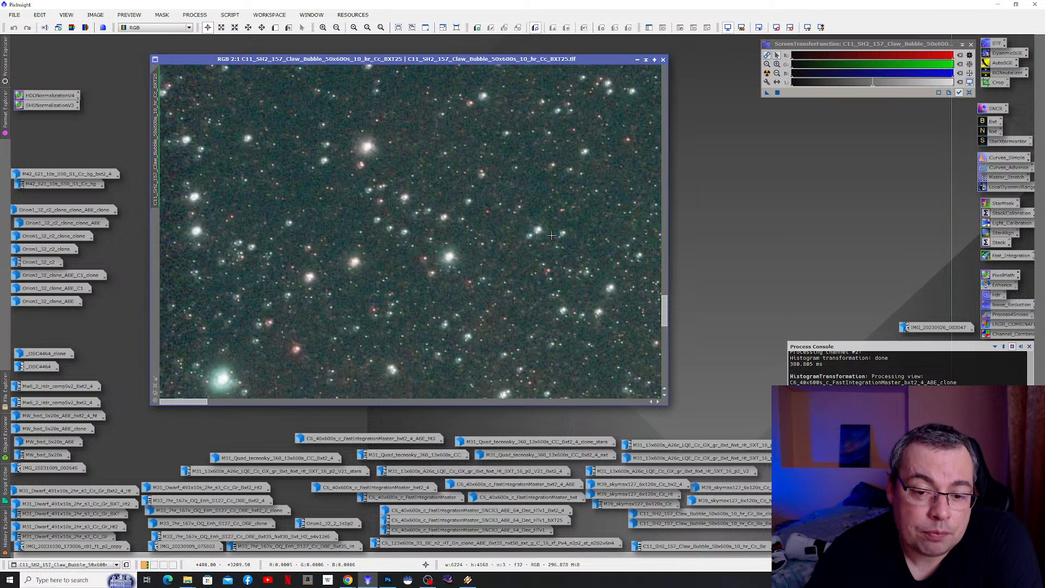
scroll(556, 200, "down", 1)
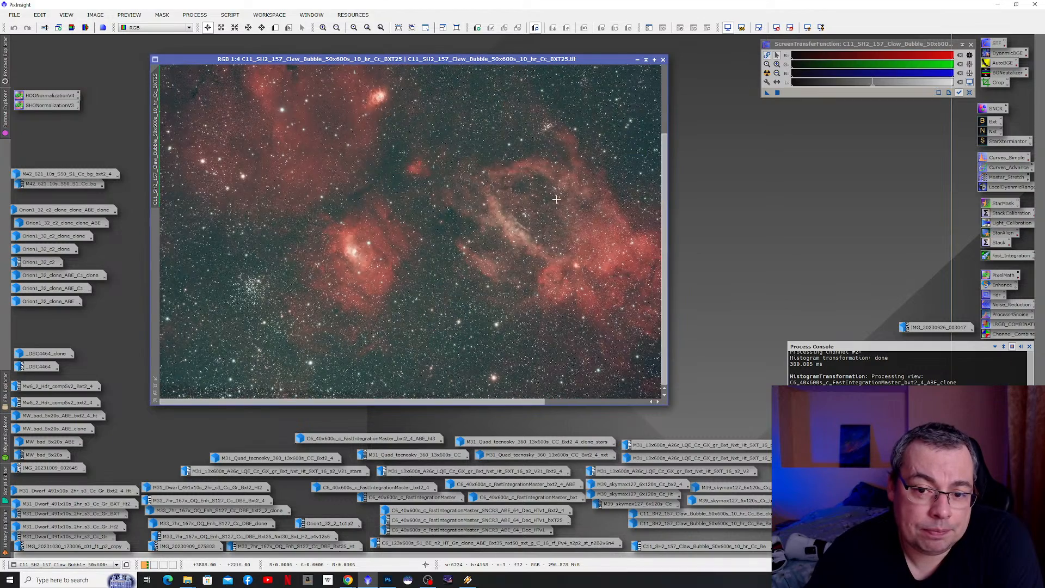
- Examine the stars in the BXT25 image's upper-right area at 2:1, return to the whole field, and minimise the image
scroll(640, 87, "up", 3)
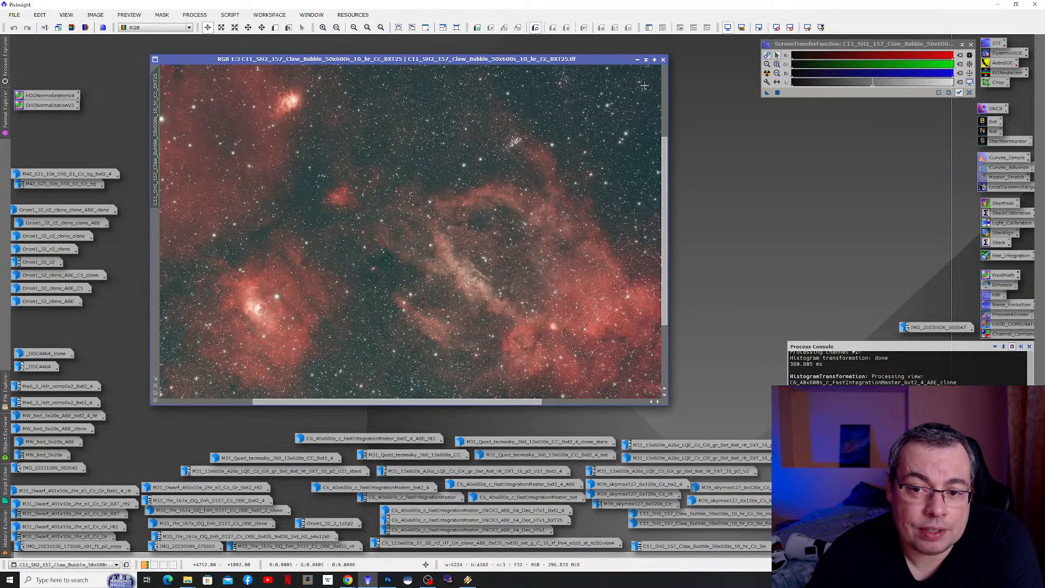
scroll(637, 92, "up", 1)
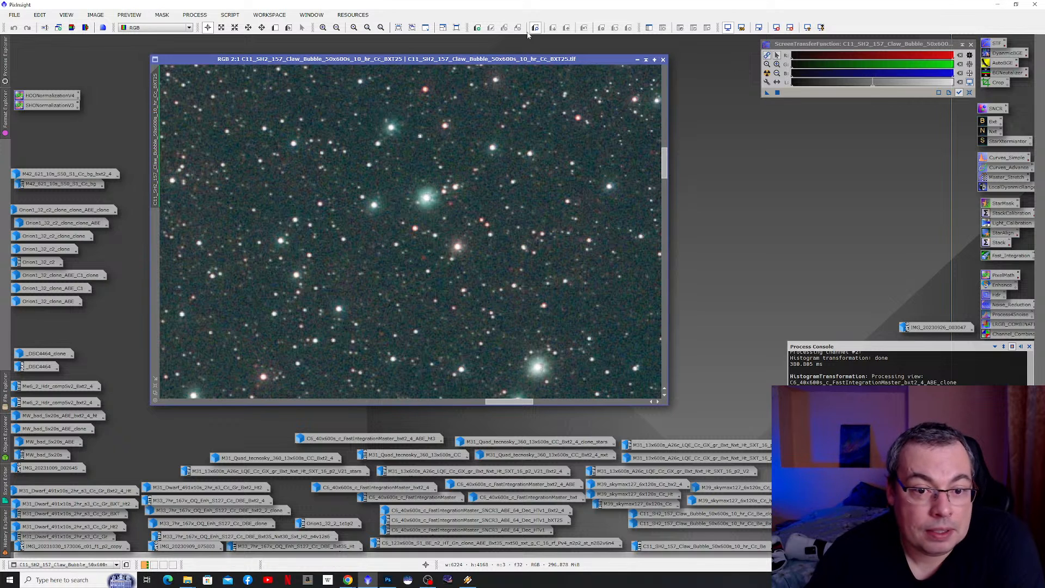
scroll(554, 171, "down", 3)
scroll(542, 204, "down", 2)
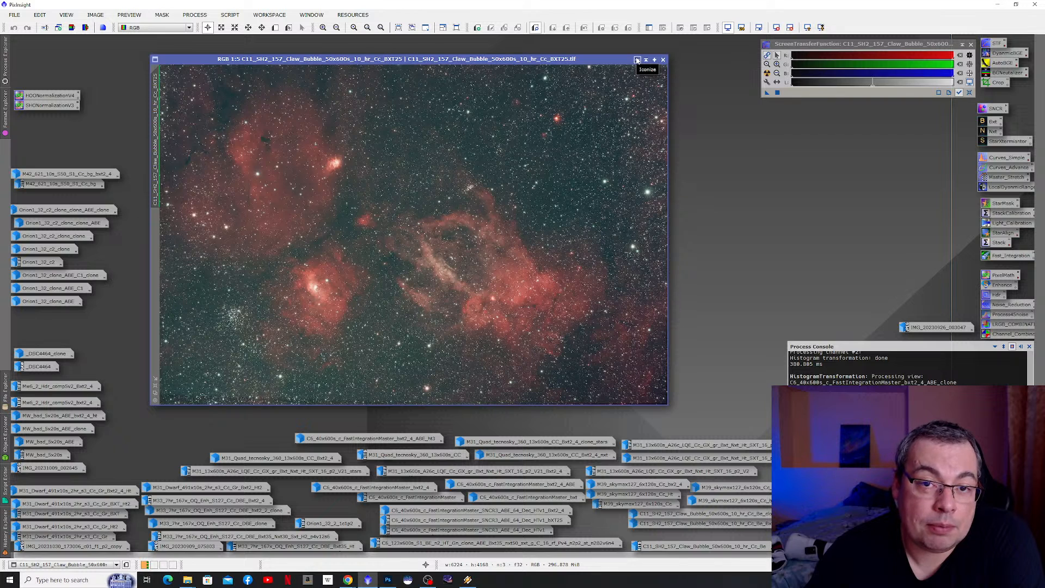
left_click(637, 60)
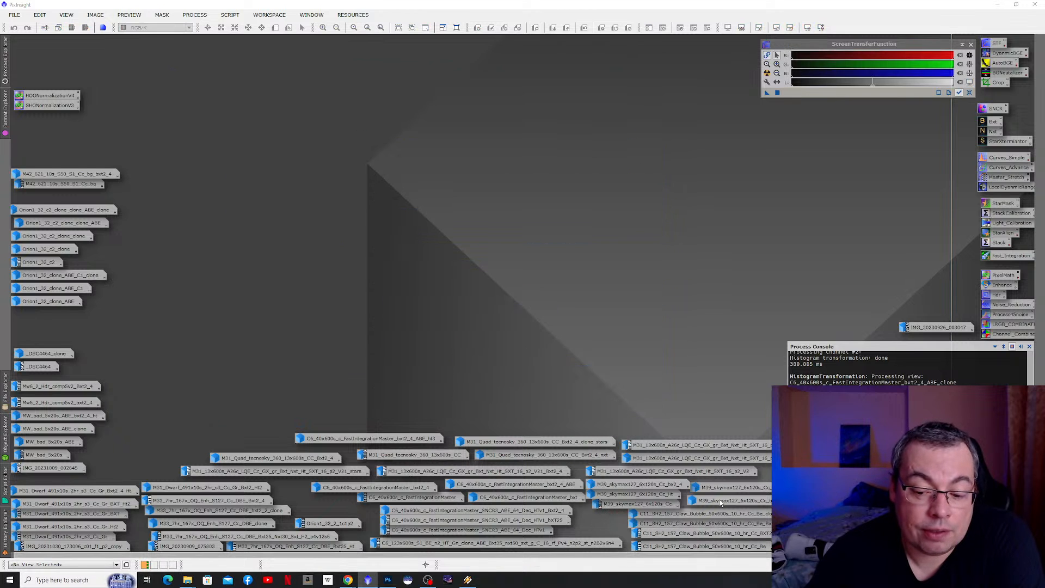
- Open C11_SH2_157_Claw_Bubble_50x600s_10_hr_Cc_Be_Bxt2_4_corect_only and demonstrate BlurXTerminator's Correct Only option by enabling and disabling it
mouse_move(720, 521)
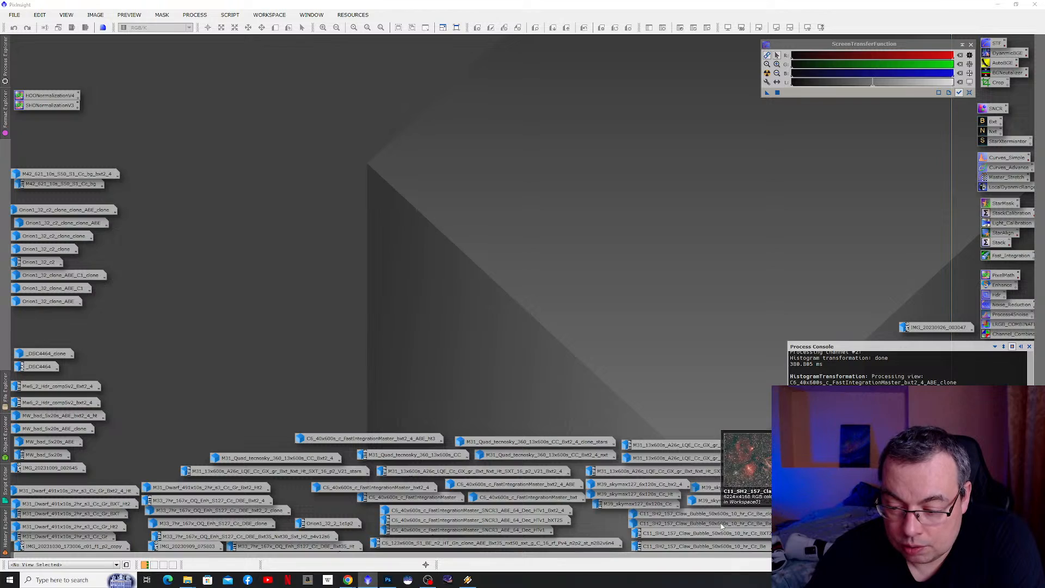
double_click(721, 524)
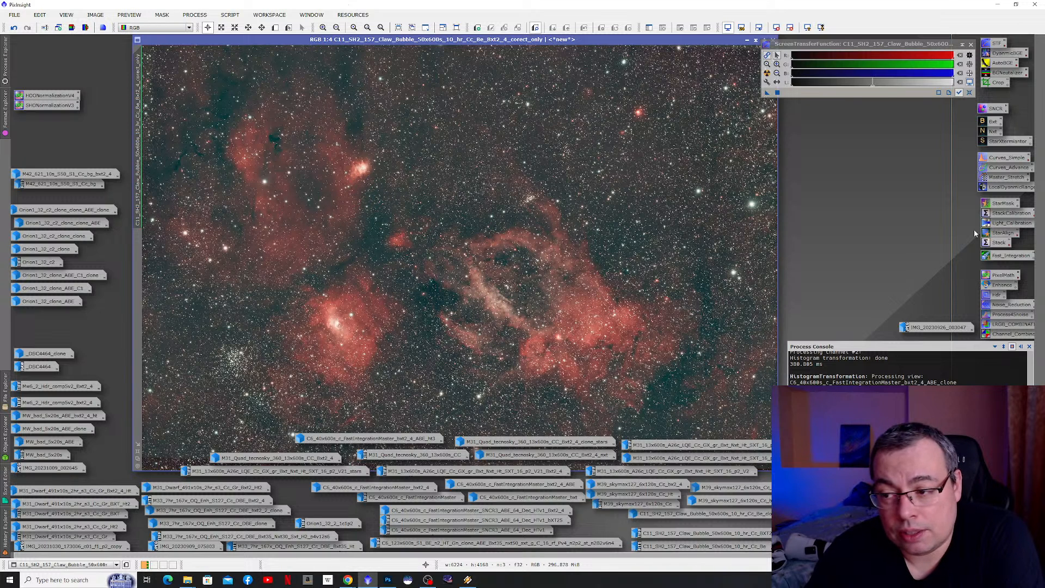
double_click(989, 122)
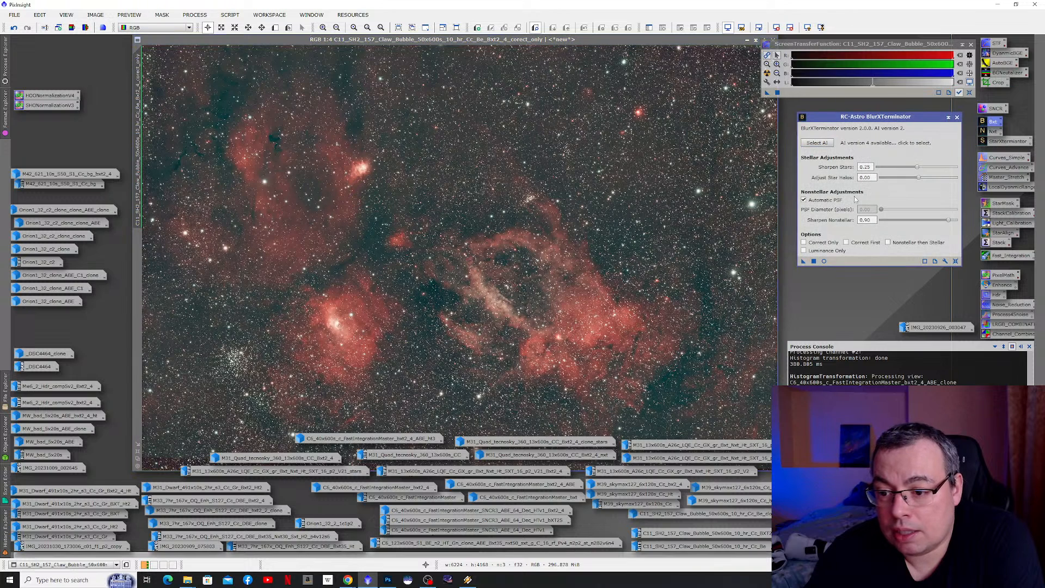
left_click(804, 243)
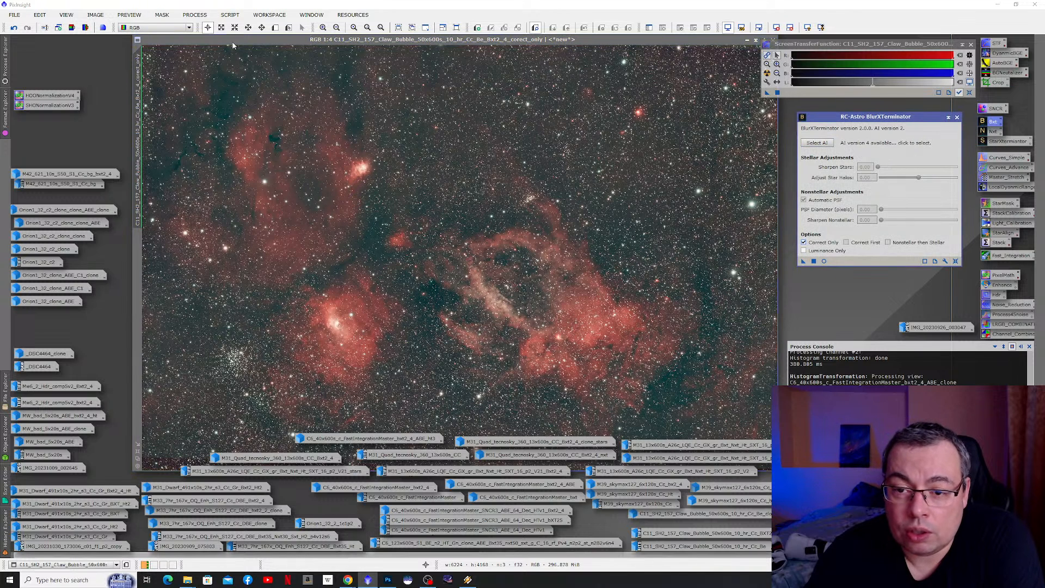
left_click(804, 243)
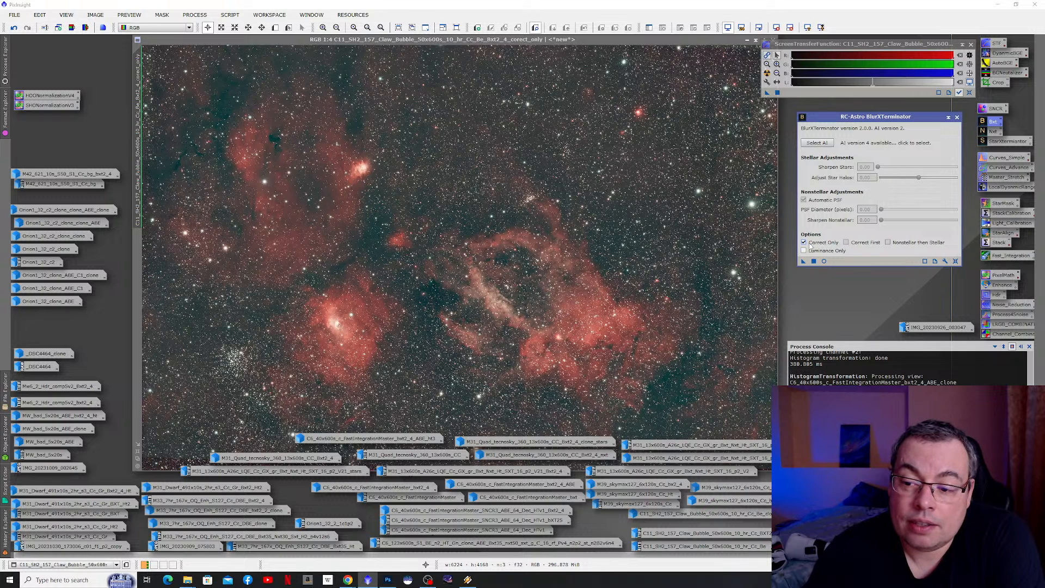
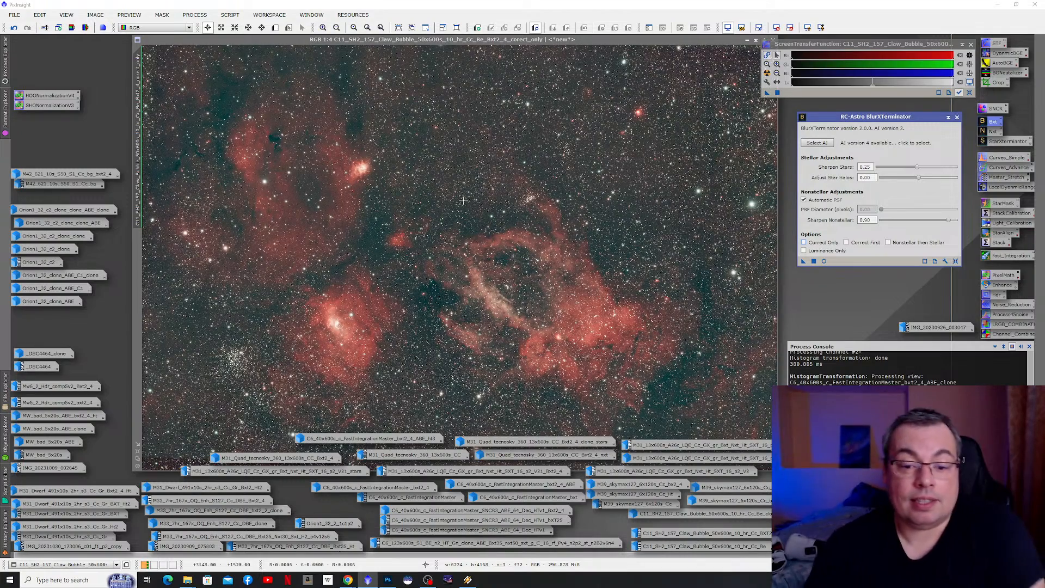
- Compare the stars above the Claw nebula at 1:1 by undoing back past BlurXTerminator and redoing it, ending with the correction applied
left_click(590, 226)
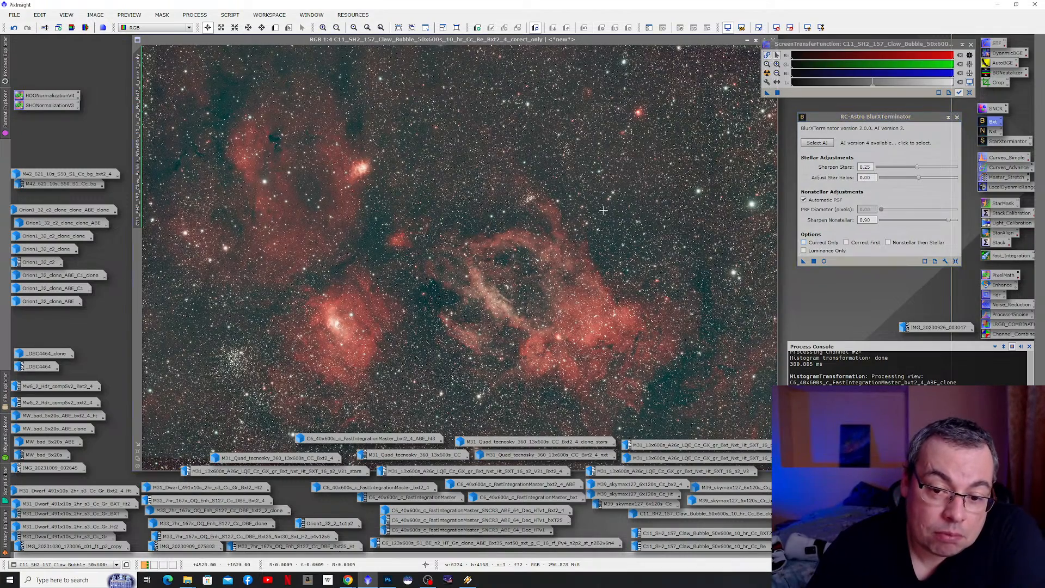
scroll(591, 226, "up", 1)
scroll(468, 215, "up", 1)
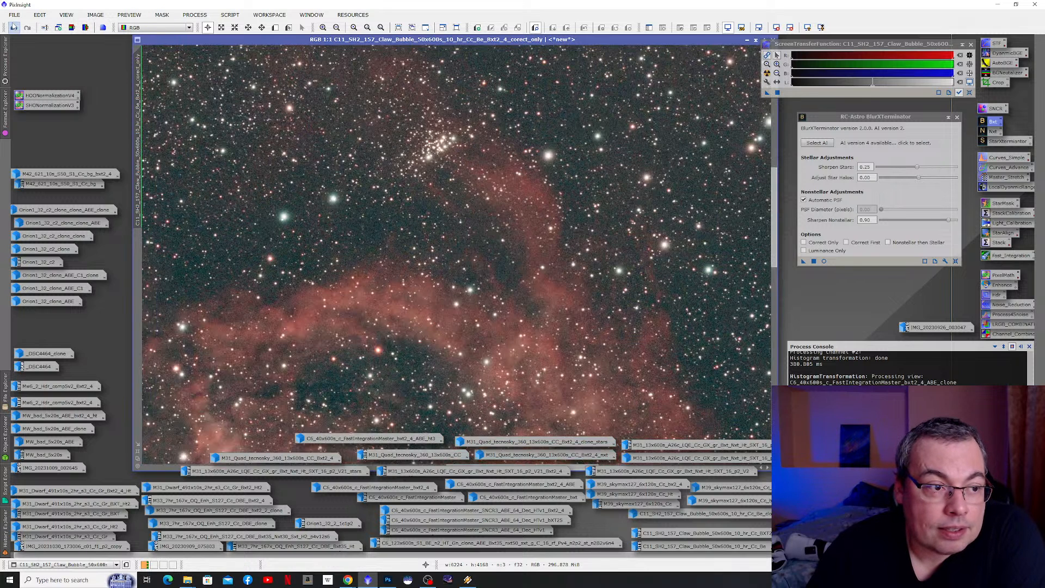
left_click(13, 27)
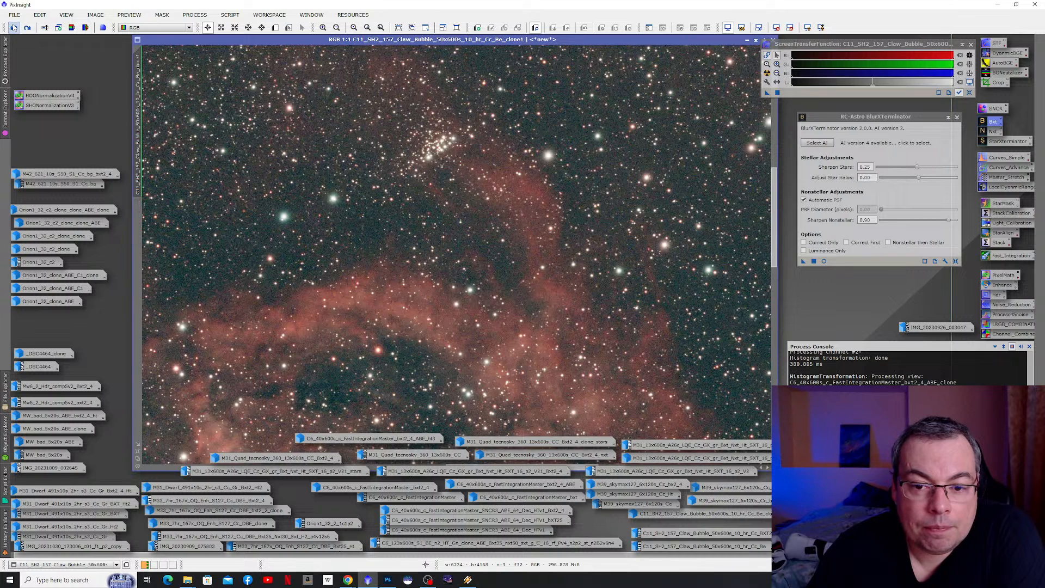
left_click(14, 27)
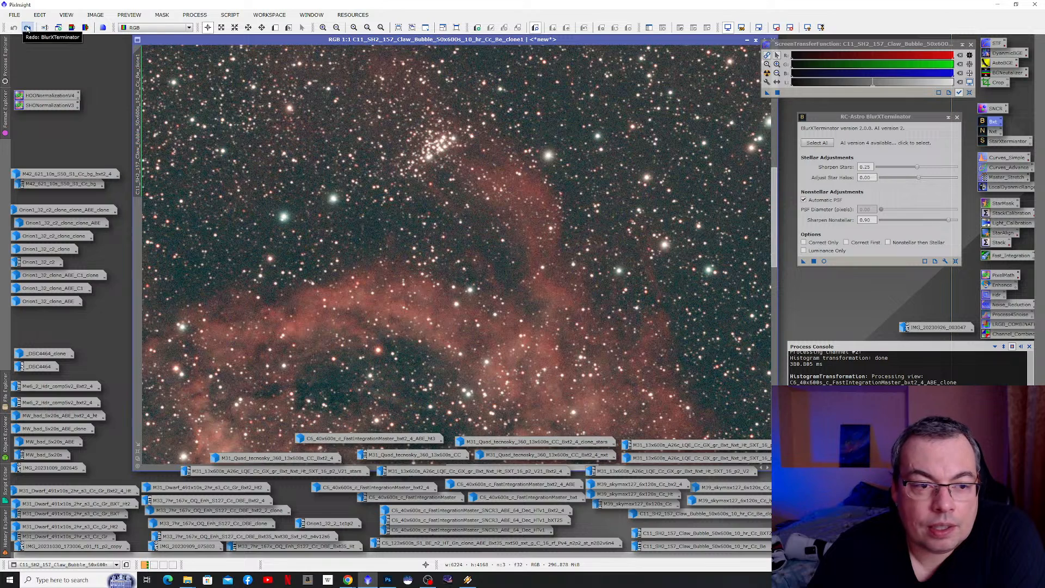
left_click(27, 28)
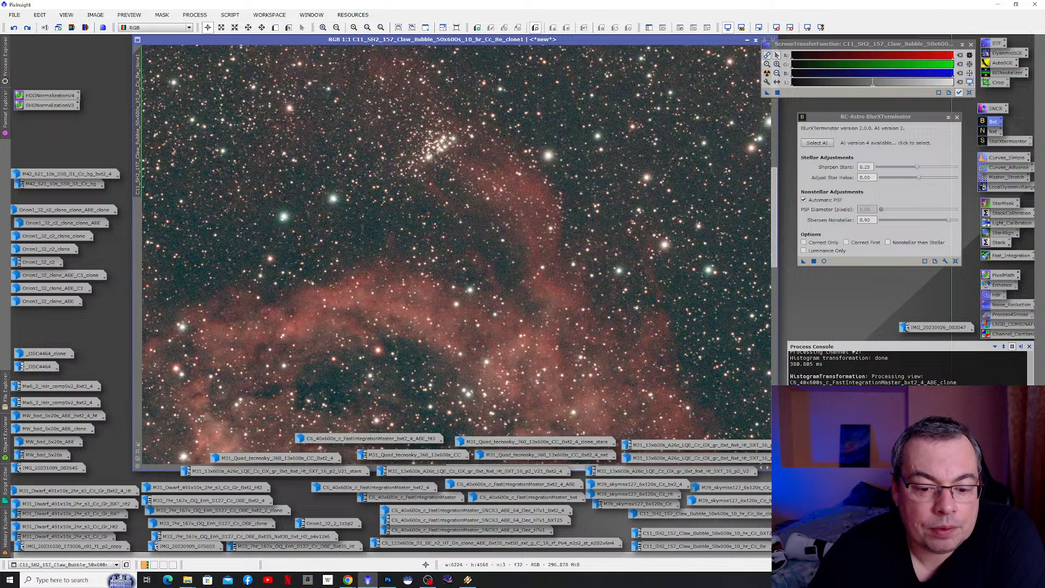
- Examine the corrected stars around the Claw nebula and across the image's upper-right area at zoom levels up to 2:1
scroll(647, 166, "down", 1)
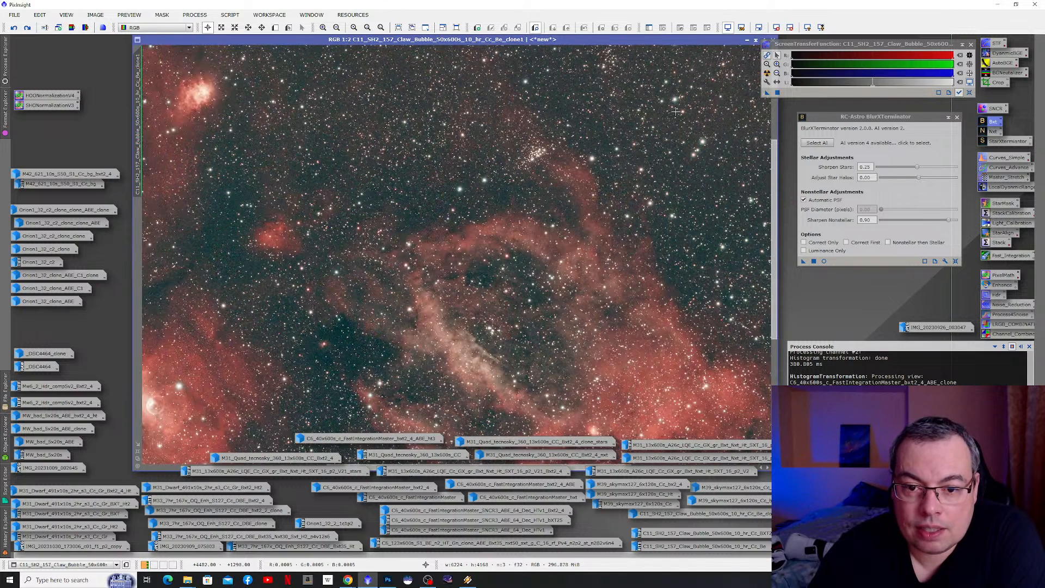
scroll(675, 103, "up", 4)
scroll(676, 130, "down", 3)
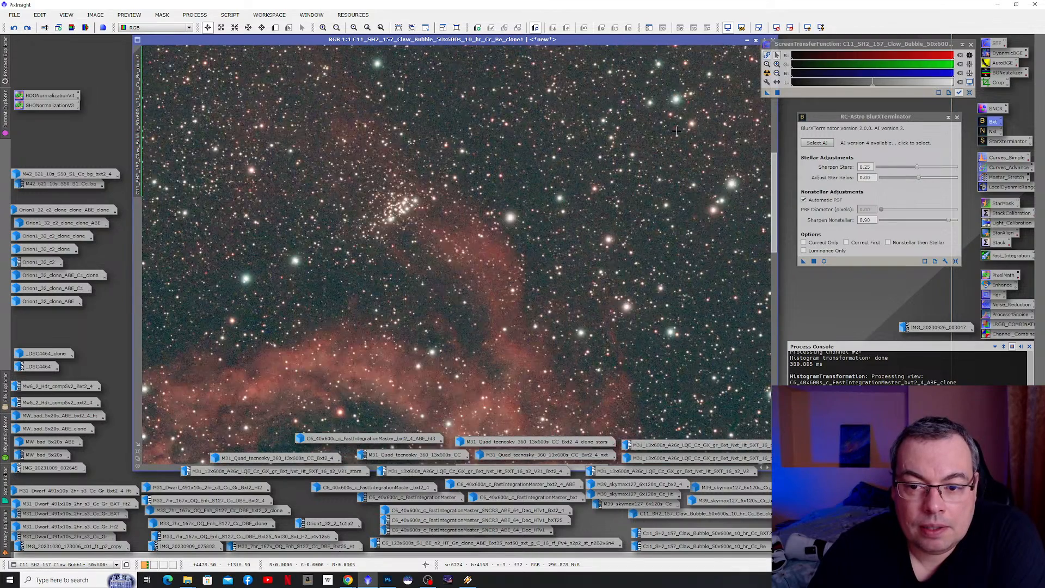
scroll(676, 130, "down", 4)
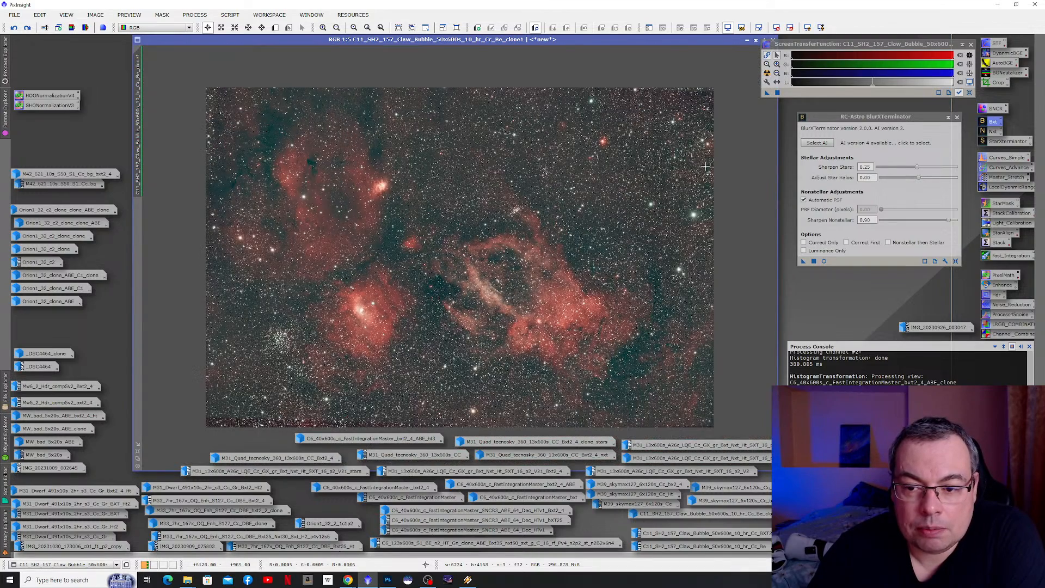
scroll(705, 166, "up", 2)
scroll(727, 109, "up", 2)
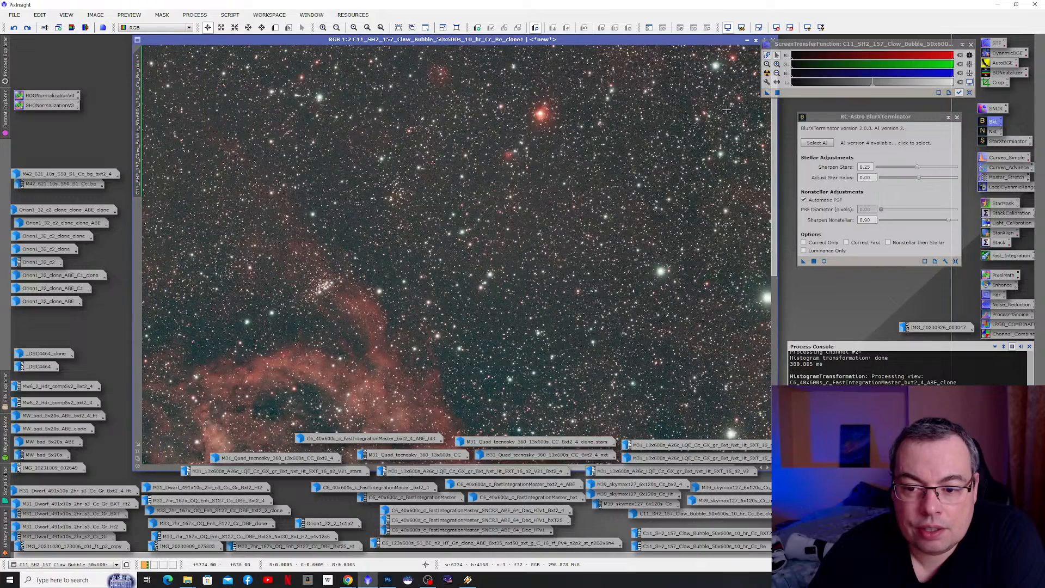
left_click_drag(775, 162, 779, 133)
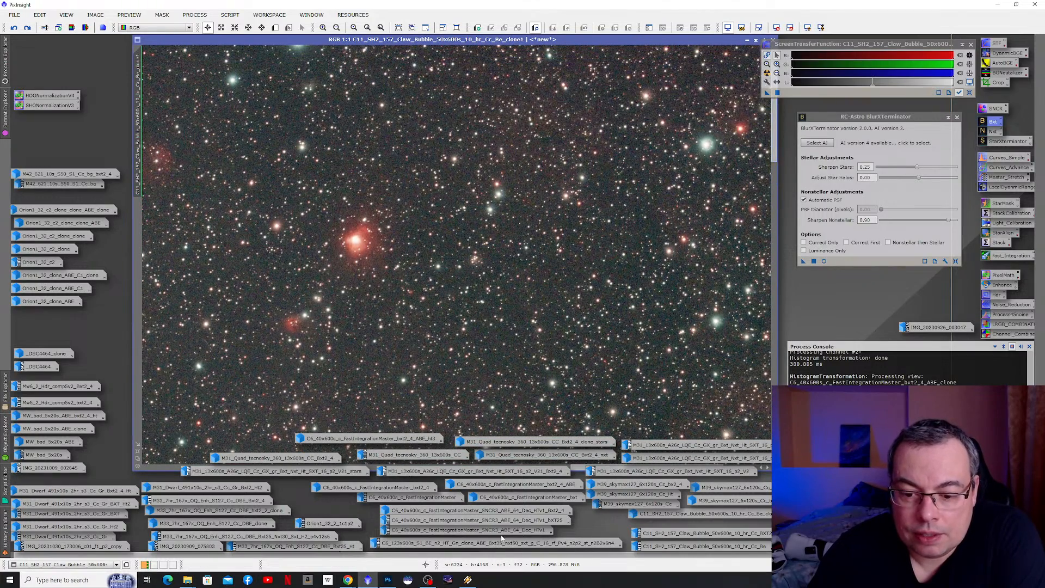
scroll(726, 140, "up", 1)
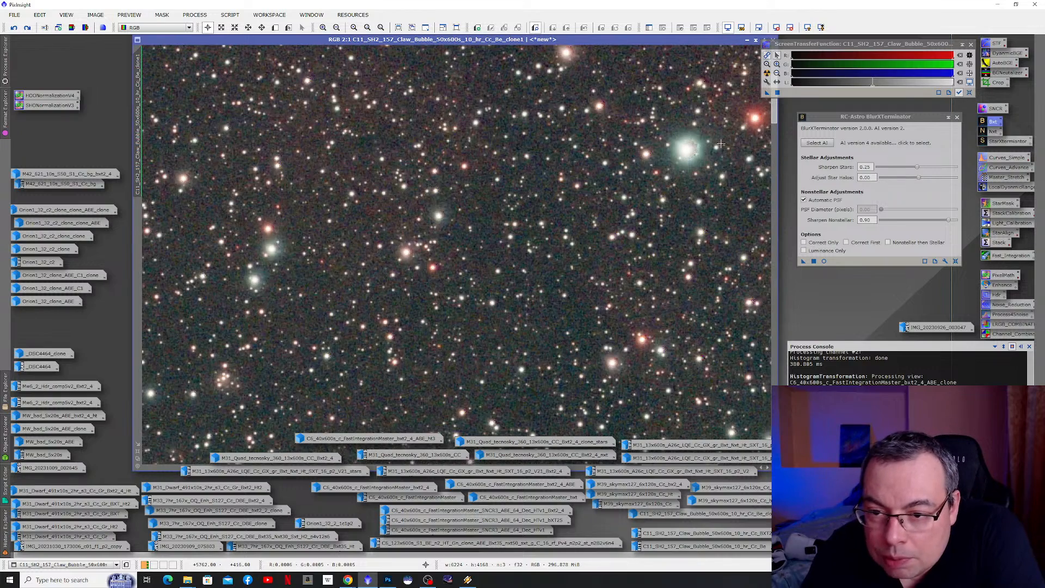
scroll(709, 152, "down", 1)
scroll(705, 143, "up", 1)
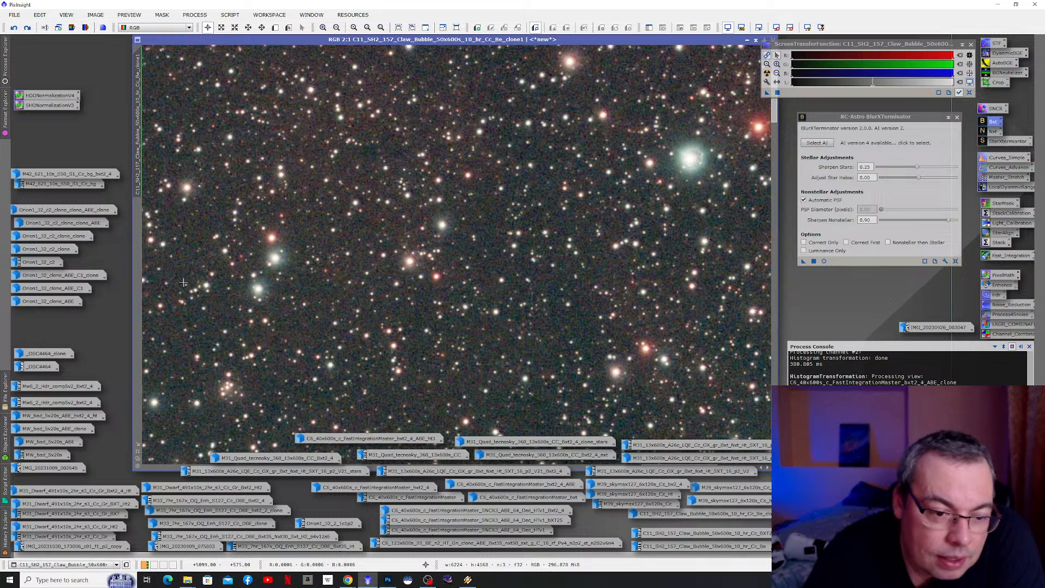
scroll(659, 131, "down", 1)
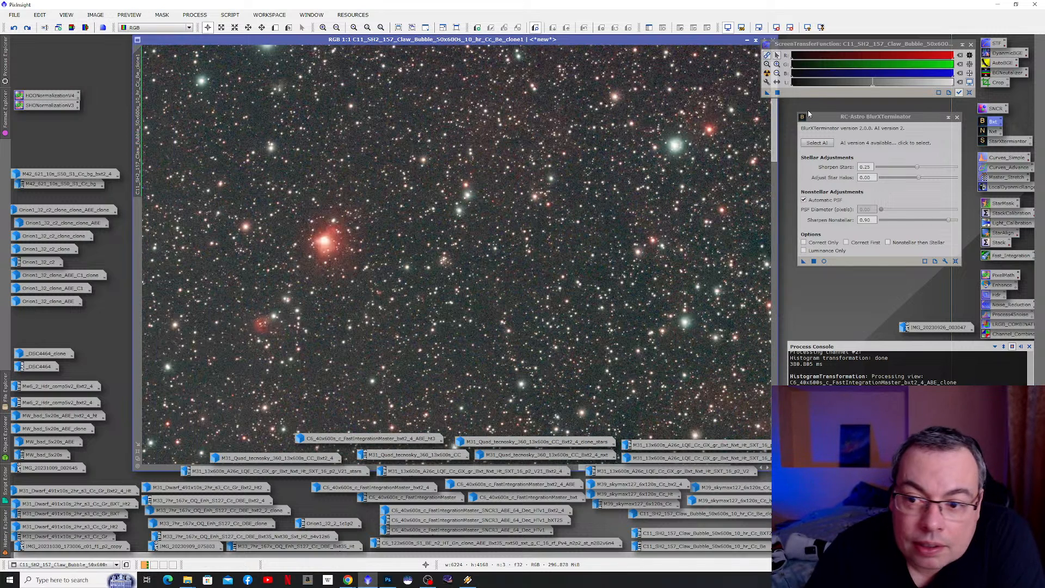
- Compare the stars near the image's upper-right corner at 2:1 by repeatedly undoing and redoing BlurXTerminator, ending with the correction applied
left_click_drag(776, 137, 778, 117)
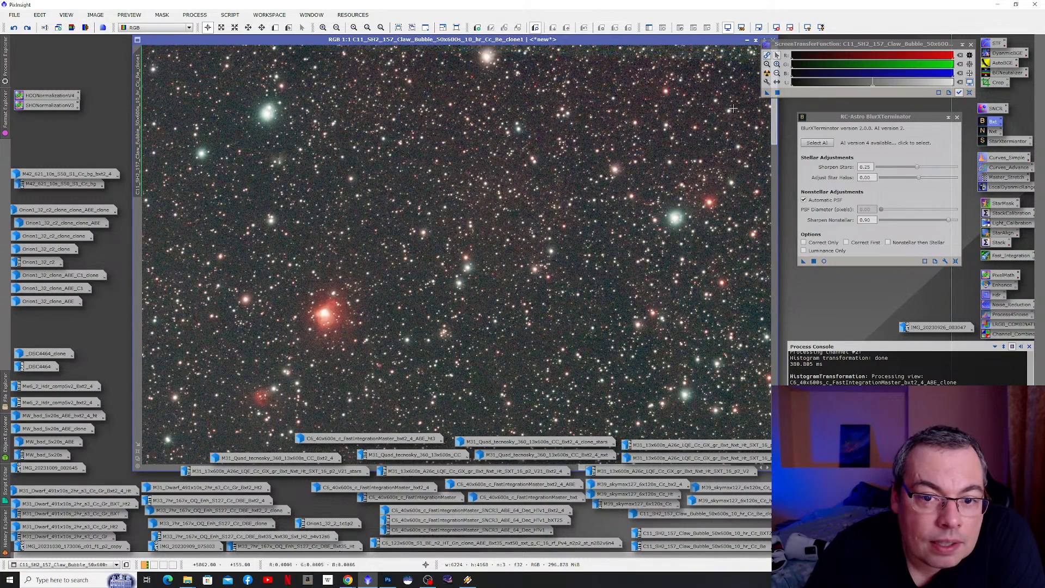
scroll(209, 78, "up", 1)
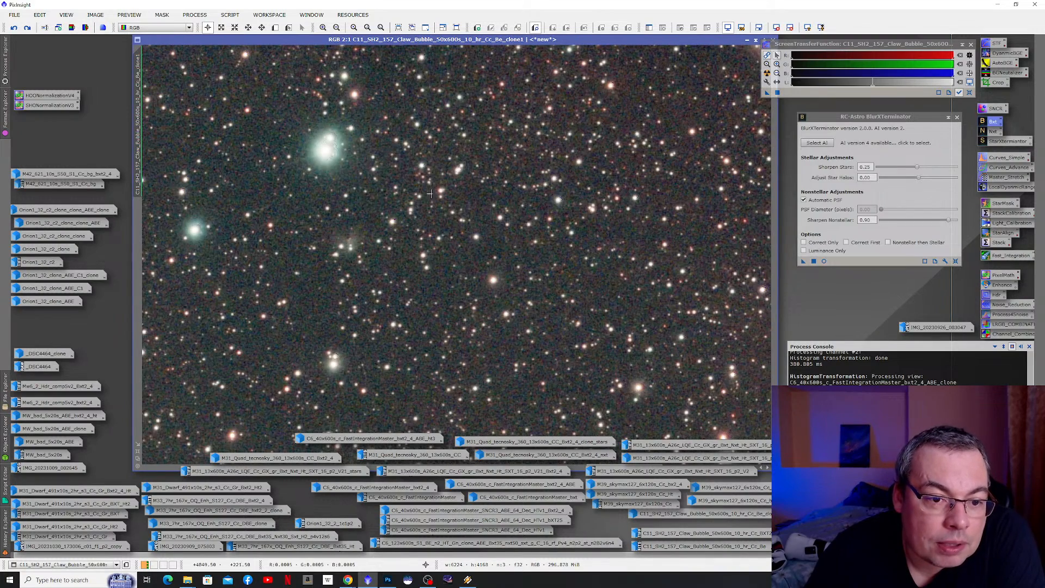
left_click(15, 29)
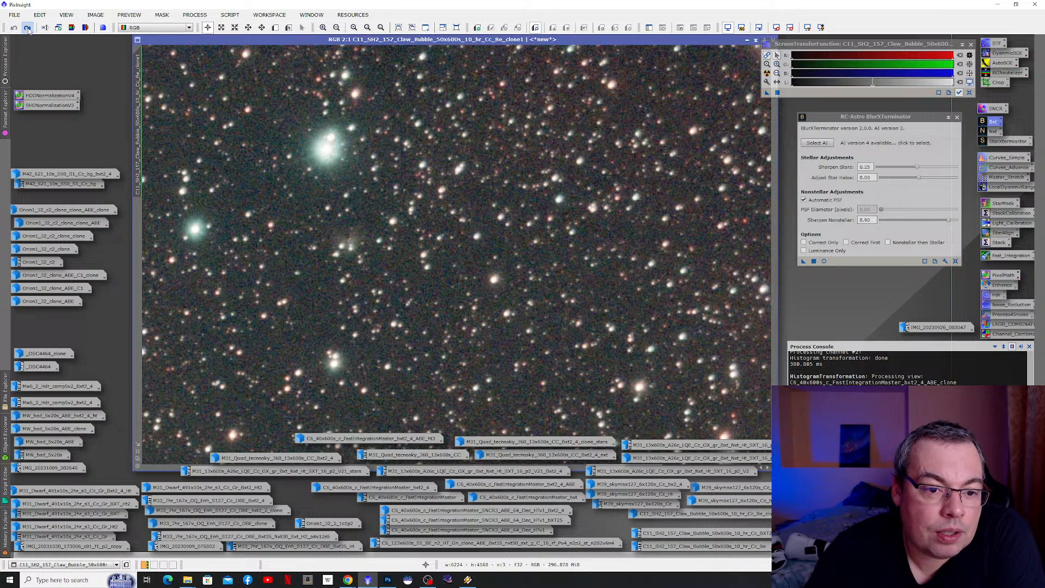
left_click(28, 28)
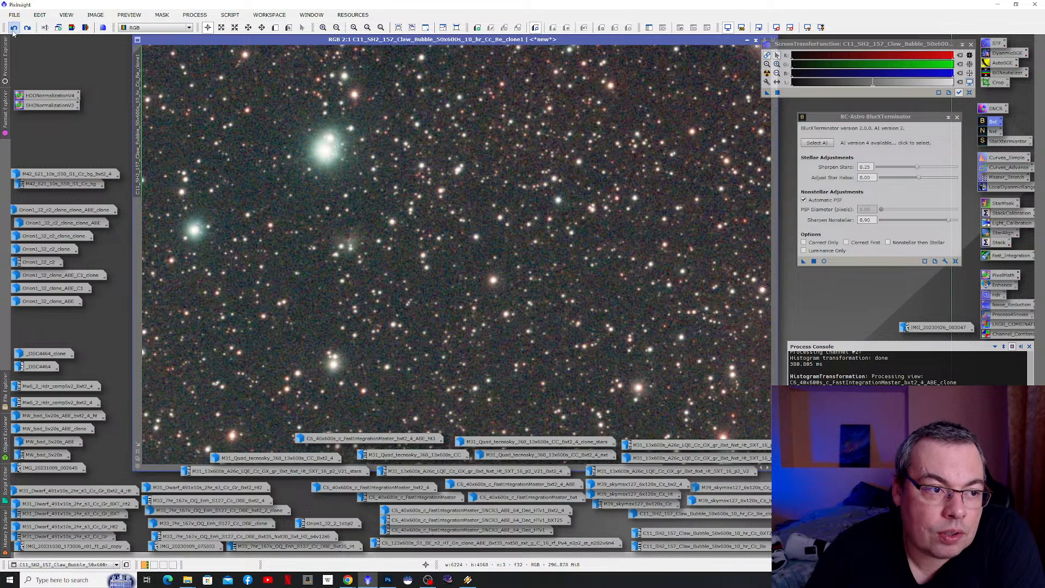
left_click(14, 30)
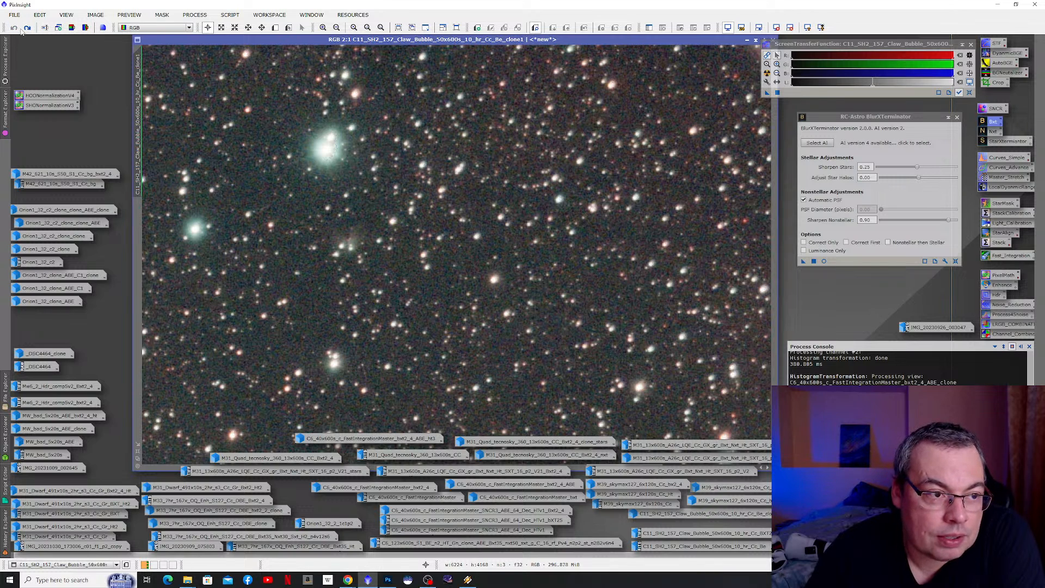
left_click(27, 28)
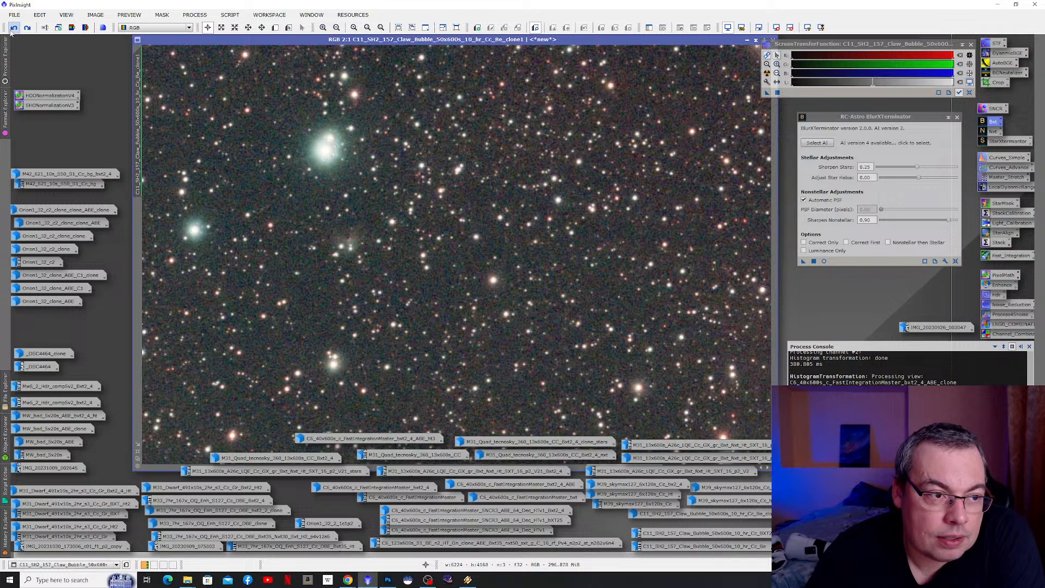
left_click(13, 28)
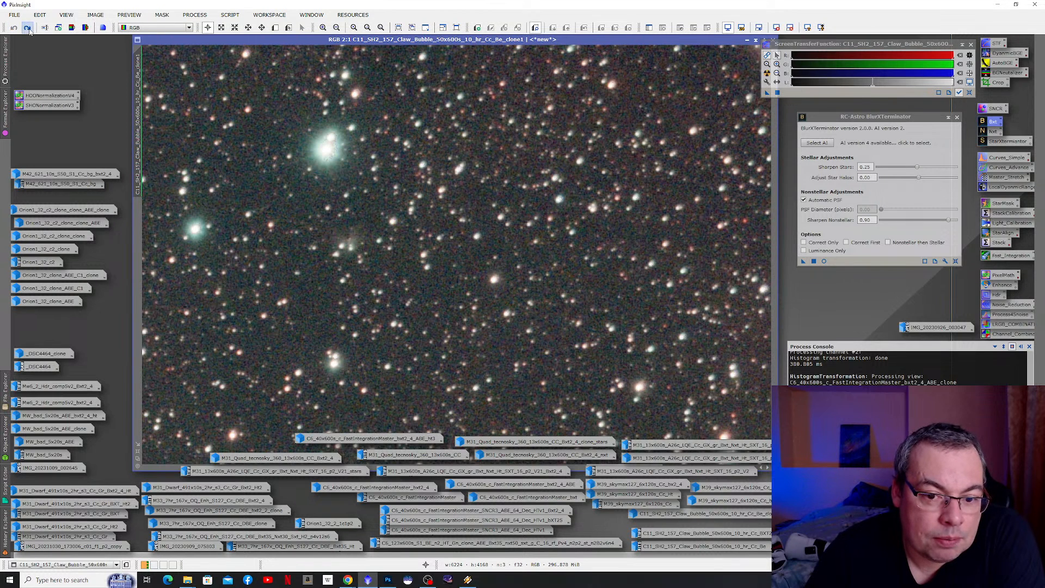
left_click(29, 31)
left_click(14, 28)
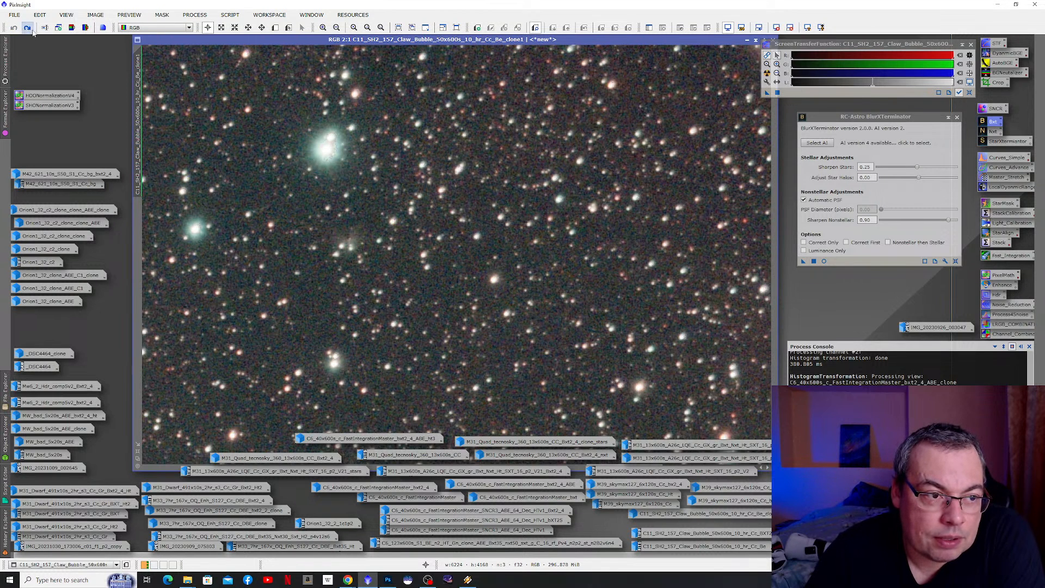
left_click(27, 28)
- Compare the open cluster in the image's lower-left area at 2:1 by undoing and redoing BlurXTerminator, and return to the whole field
scroll(538, 311, "down", 4)
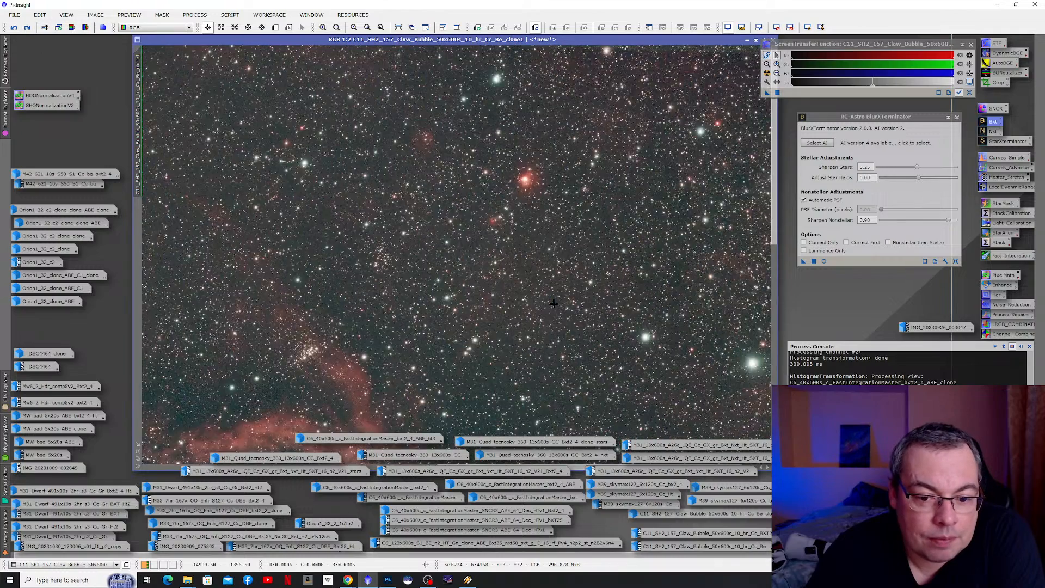
scroll(538, 311, "down", 2)
scroll(261, 369, "up", 2)
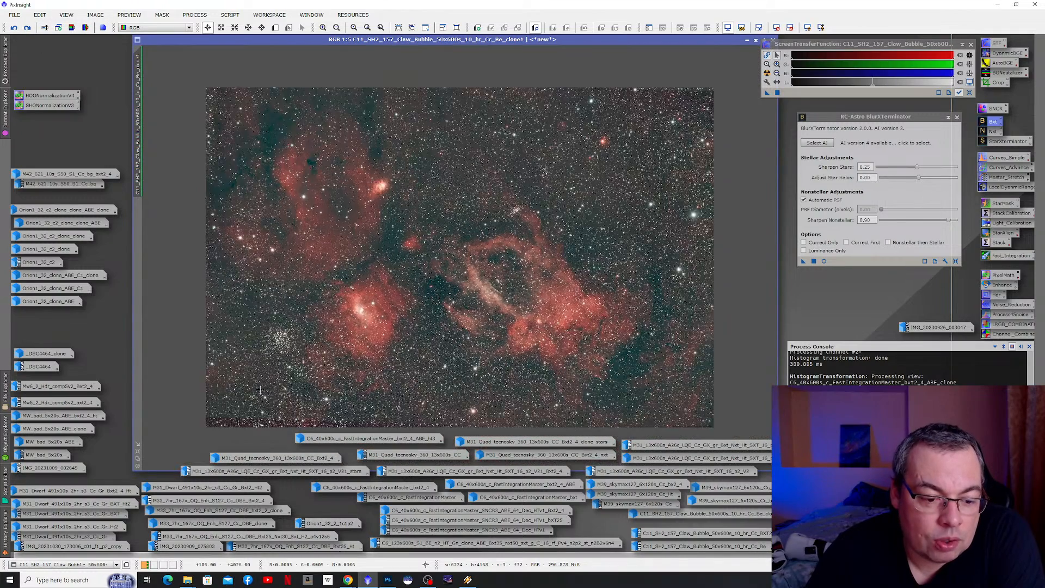
scroll(276, 369, "up", 4)
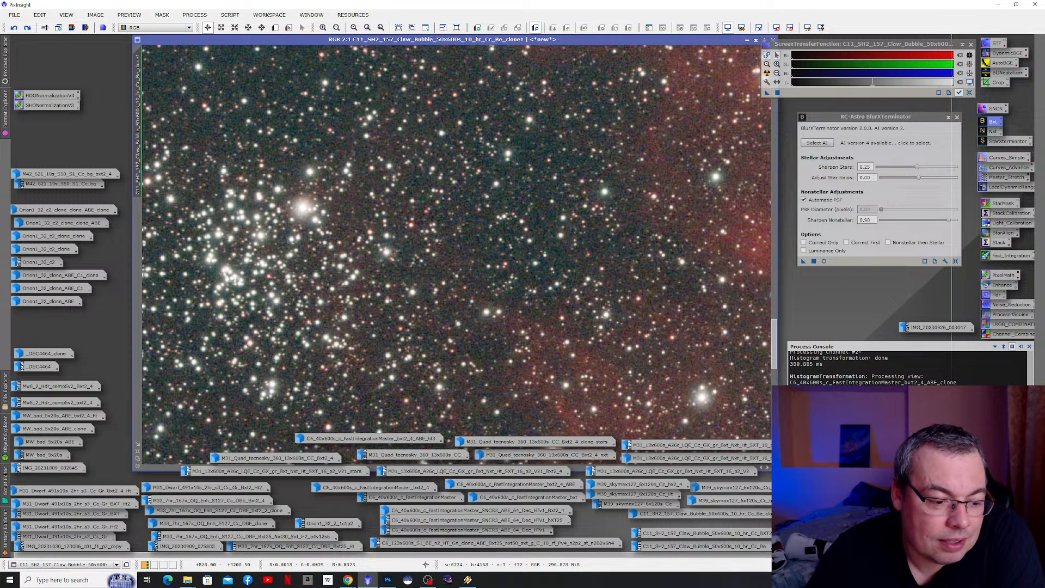
left_click(14, 27)
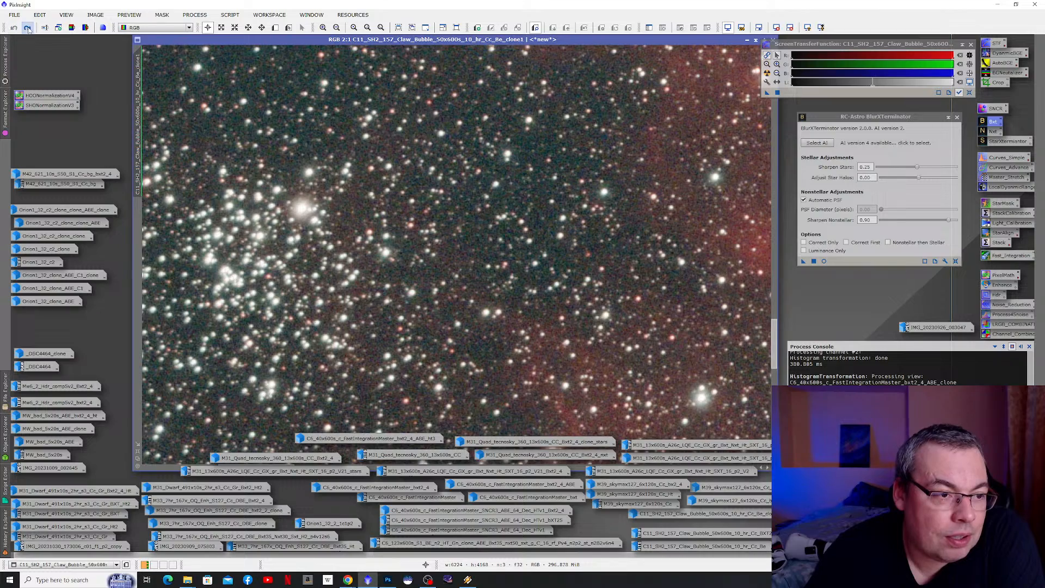
left_click(27, 28)
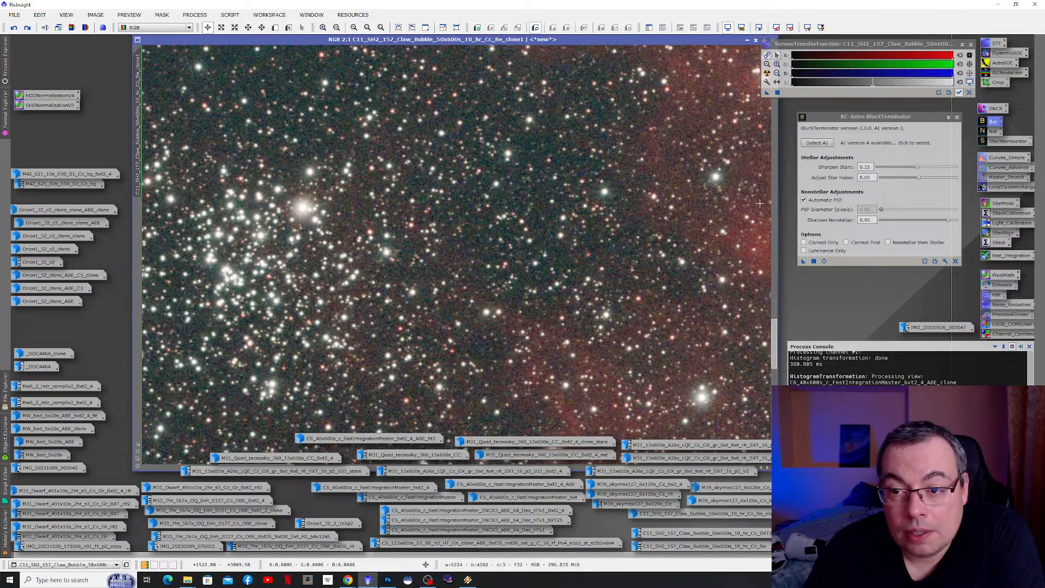
scroll(588, 304, "down", 1)
scroll(588, 304, "down", 4)
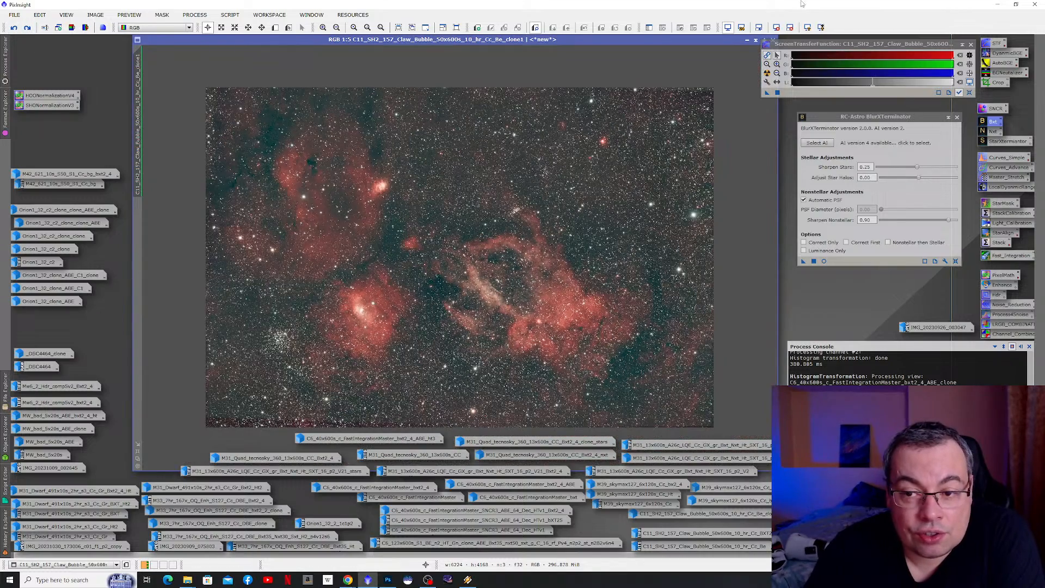
- Minimise the current image, open C11_SH2_157_Claw_Bubble_50x600s_10_hr_Cc_Be_clone, and move its window up clear of the minimised images
left_click(747, 40)
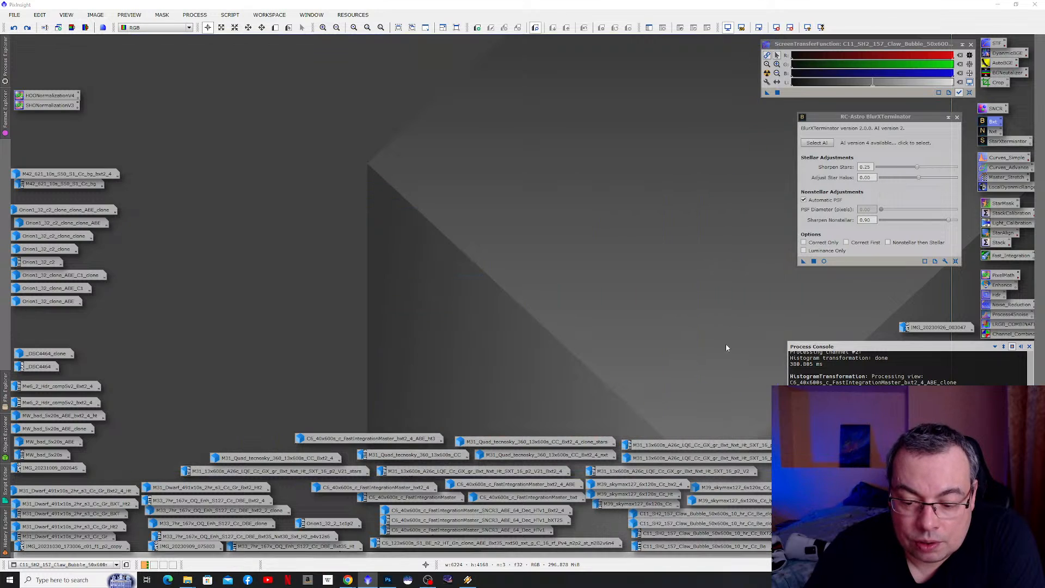
left_click(726, 513)
double_click(726, 514)
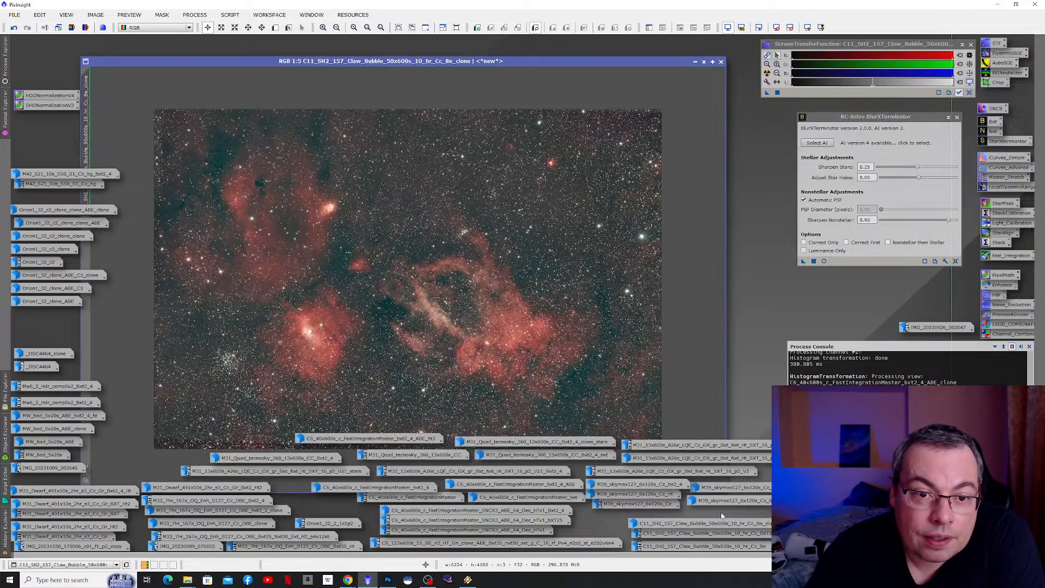
left_click_drag(352, 59, 363, 32)
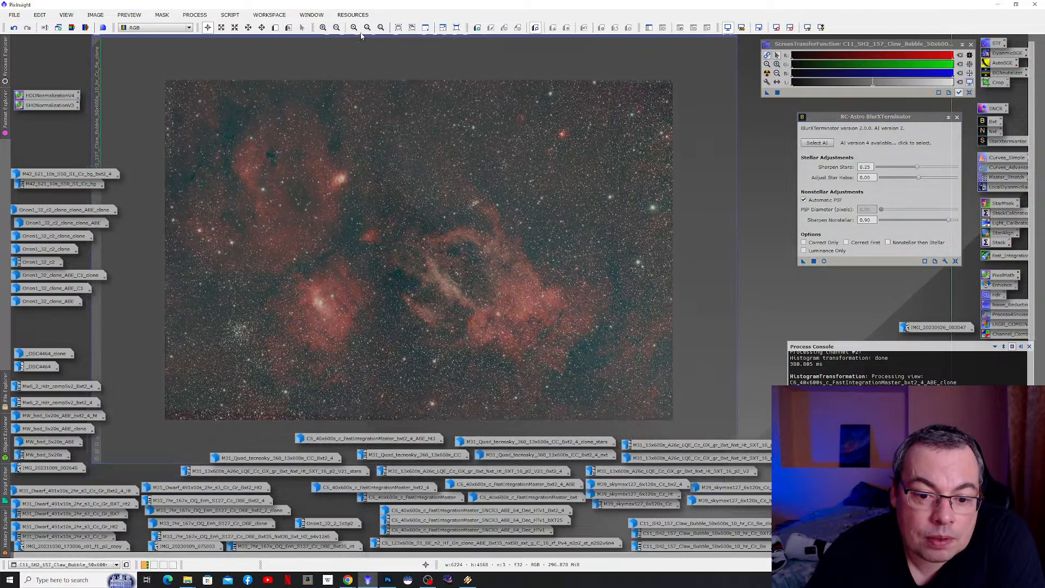
- Compare this clone's stars beside the lower-left open cluster at 2:1 by undoing and redoing BlurXTerminator twice, ending with it applied
scroll(245, 337, "up", 1)
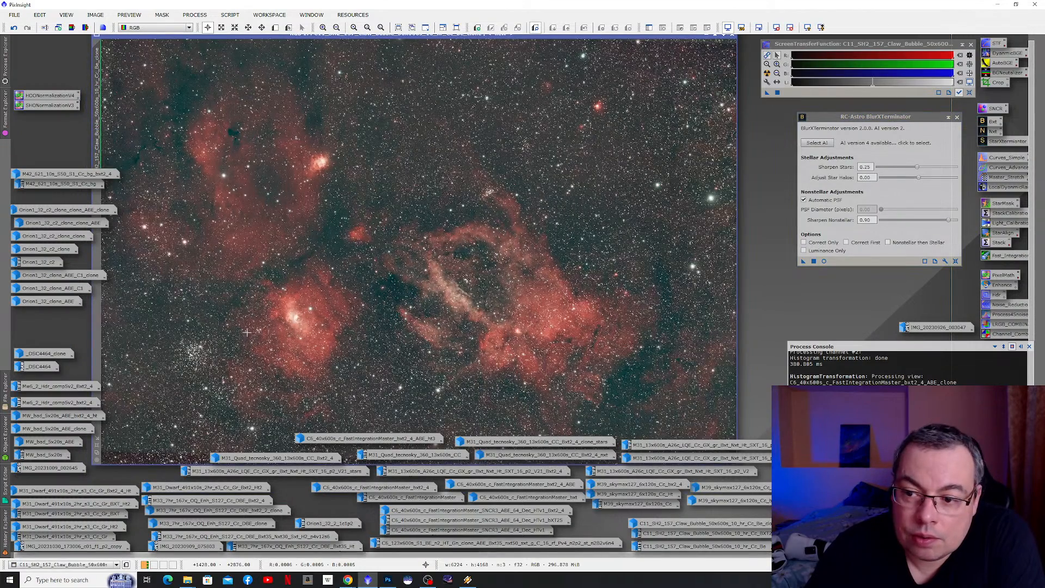
scroll(246, 329, "up", 3)
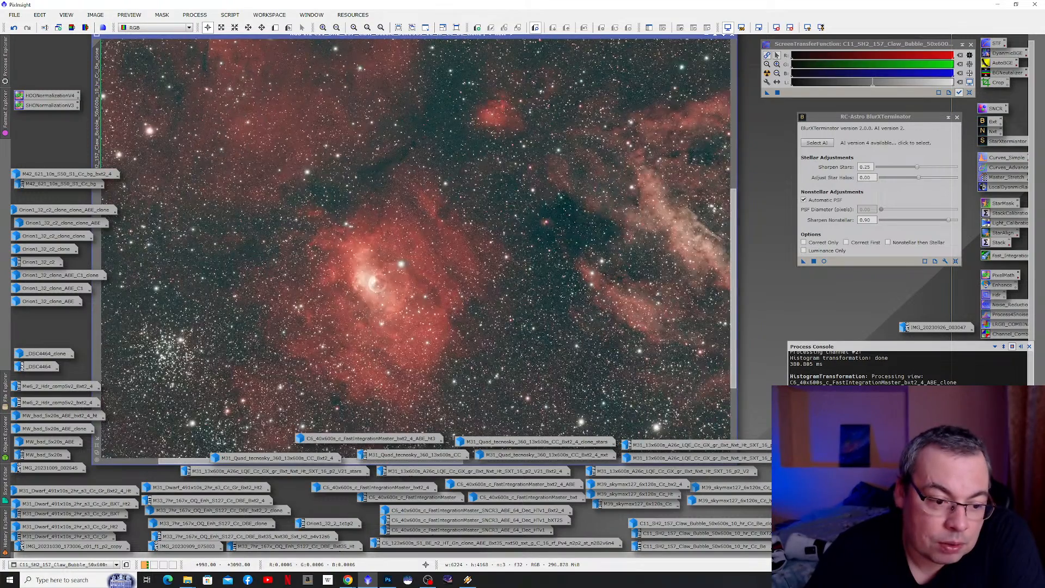
scroll(184, 355, "up", 1)
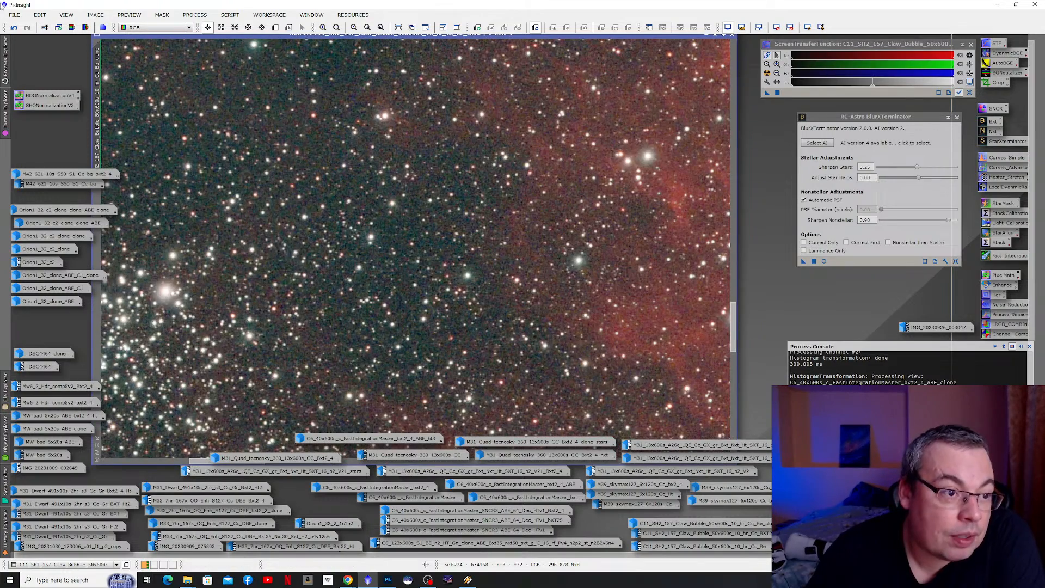
left_click(16, 29)
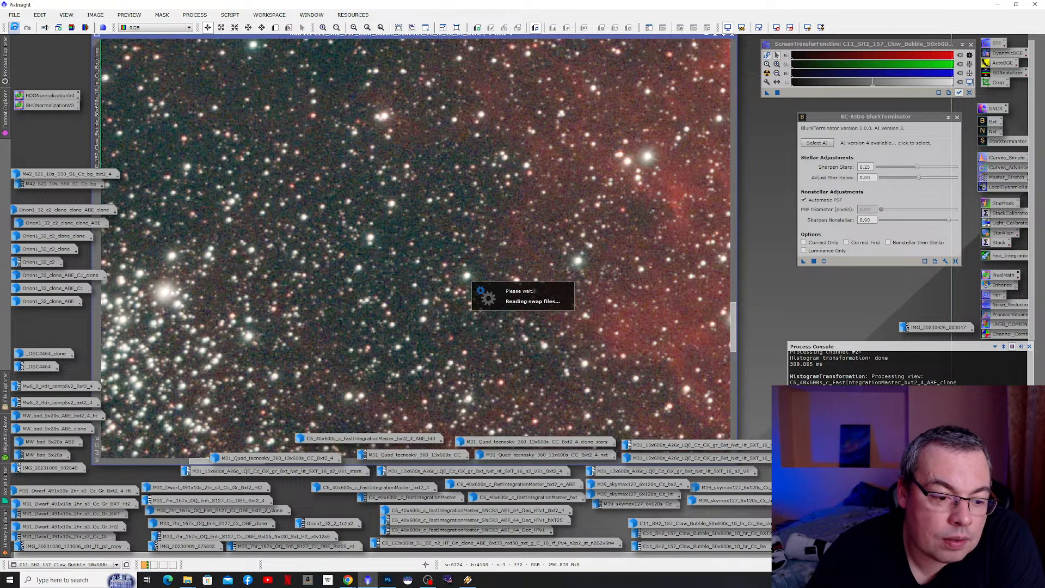
left_click(27, 29)
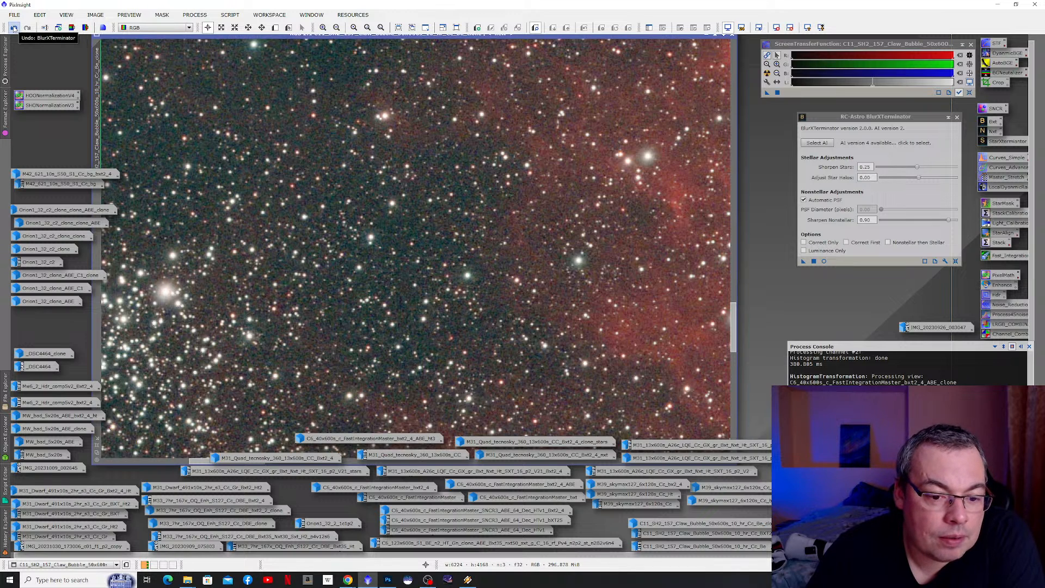
left_click(14, 28)
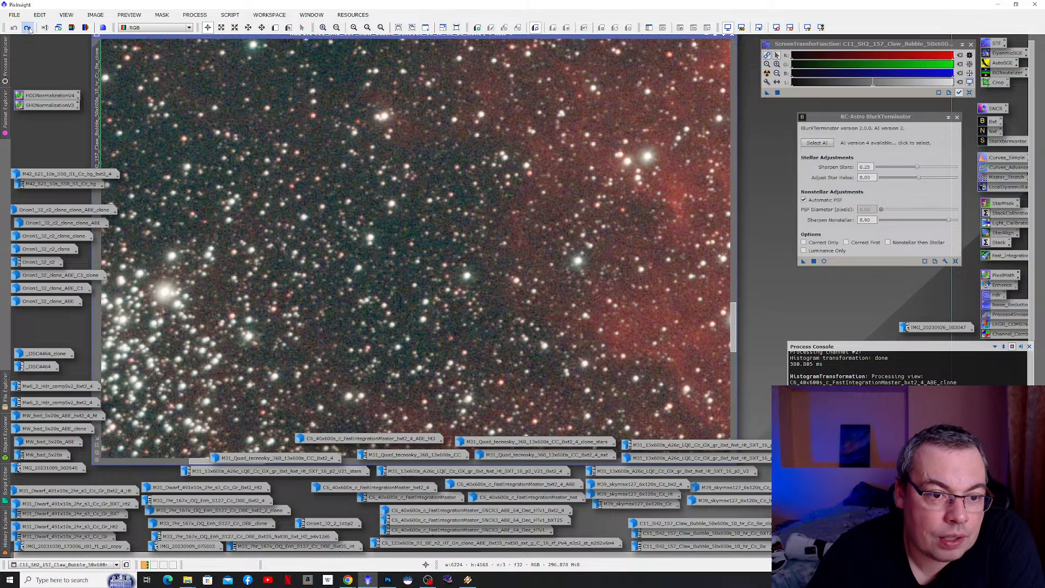
left_click(28, 29)
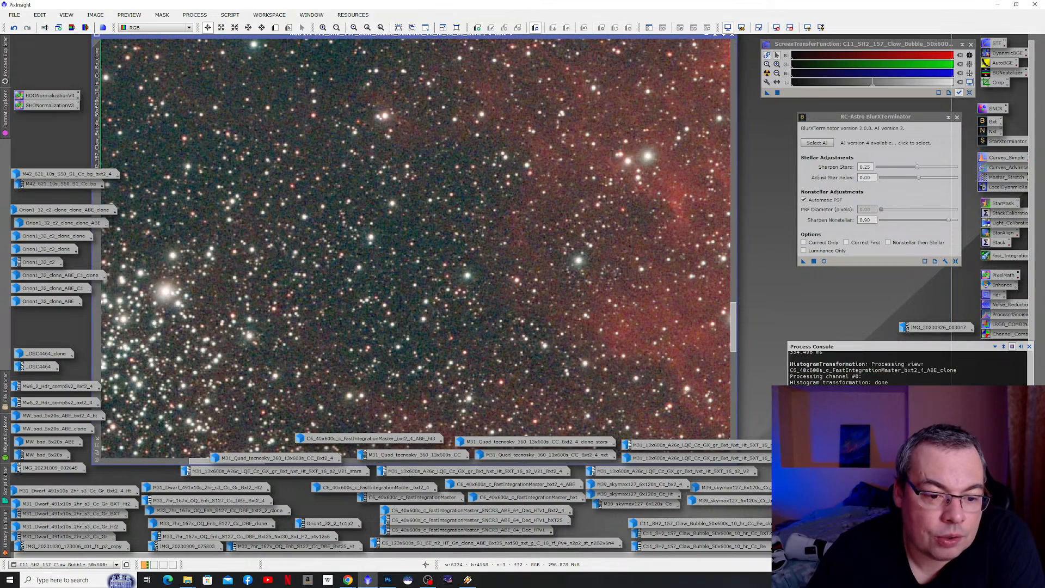
- Compare the stars around the small red nebula in the image's upper-right area by undoing and redoing BlurXTerminator, ending with it applied
scroll(567, 329, "down", 3)
scroll(574, 321, "down", 1)
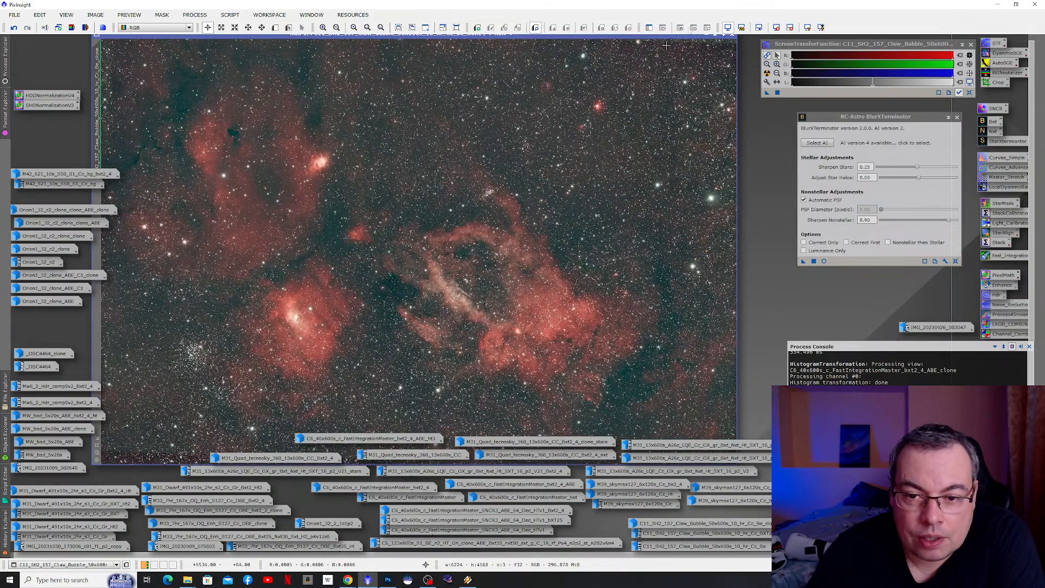
scroll(666, 57, "up", 3)
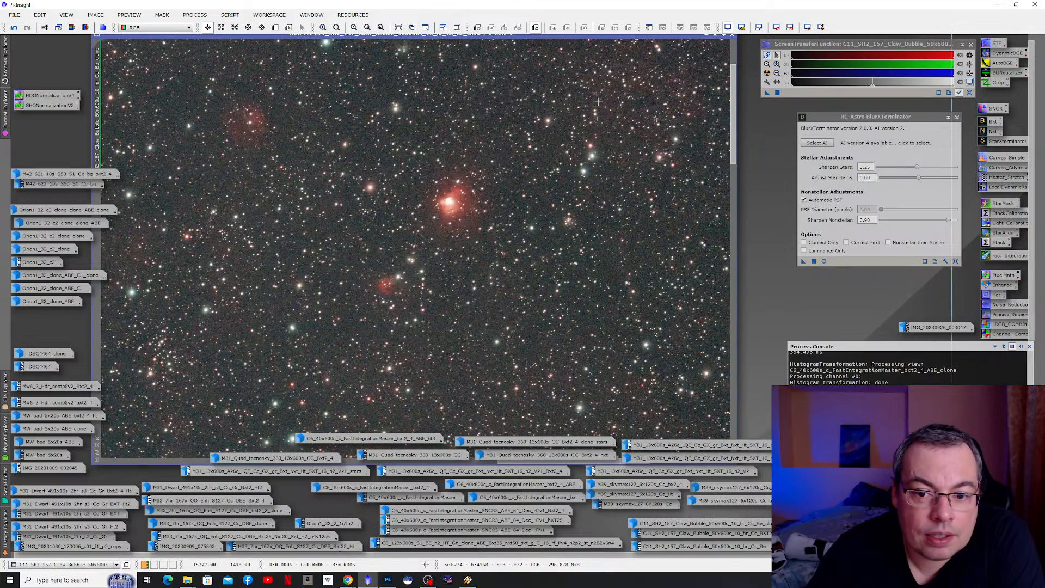
scroll(619, 118, "up", 1)
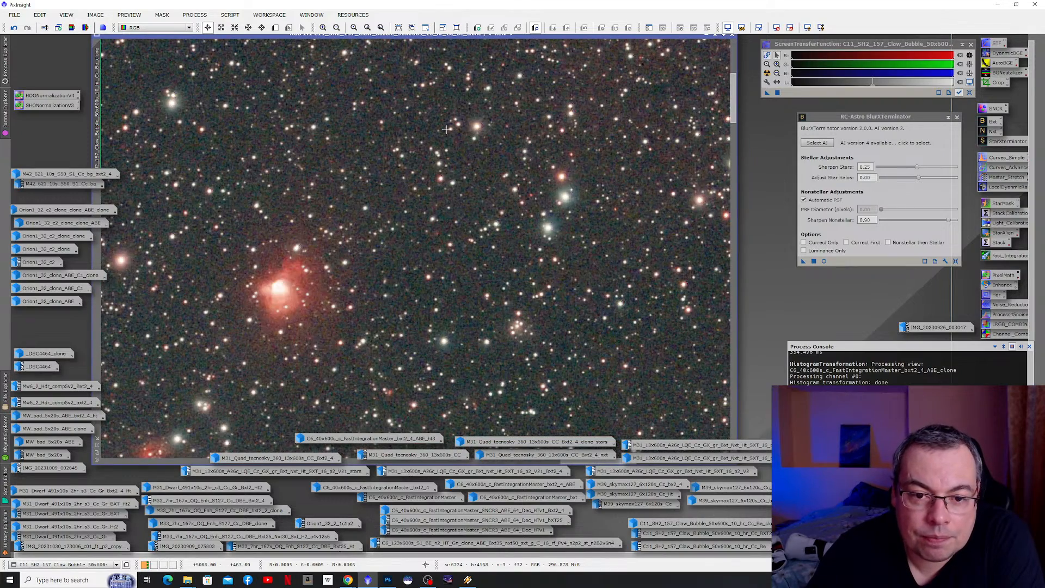
left_click(13, 27)
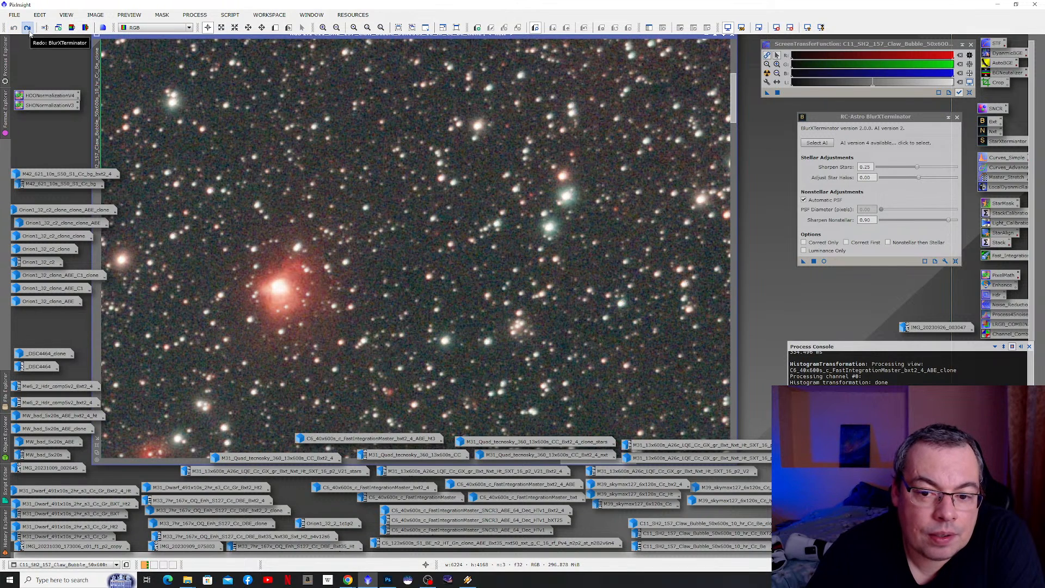
left_click(27, 27)
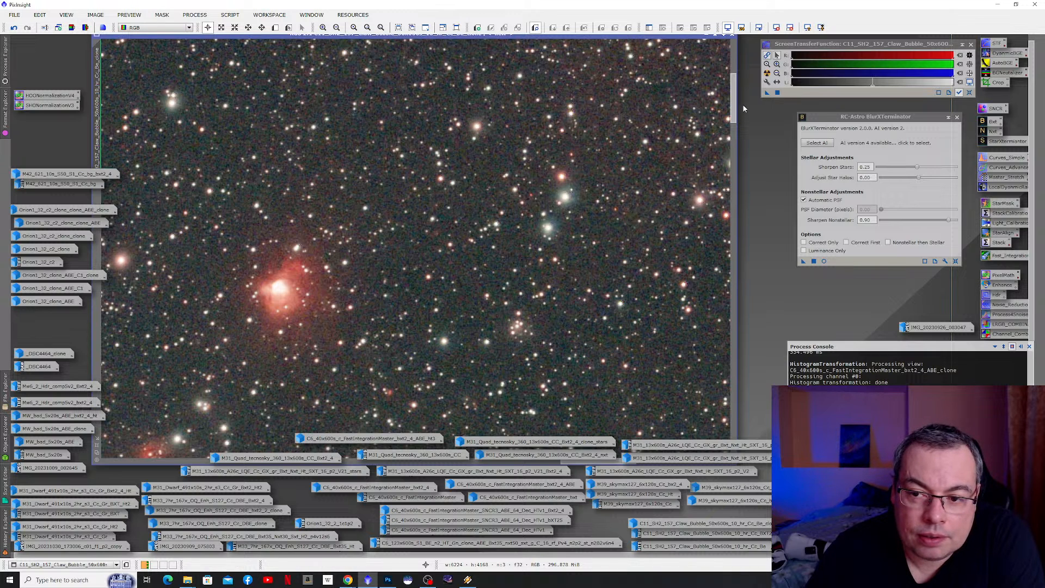
- Compare the star field just below the small red nebula by undoing and redoing BlurXTerminator, and inspect its stars more closely
left_click_drag(734, 104, 728, 127)
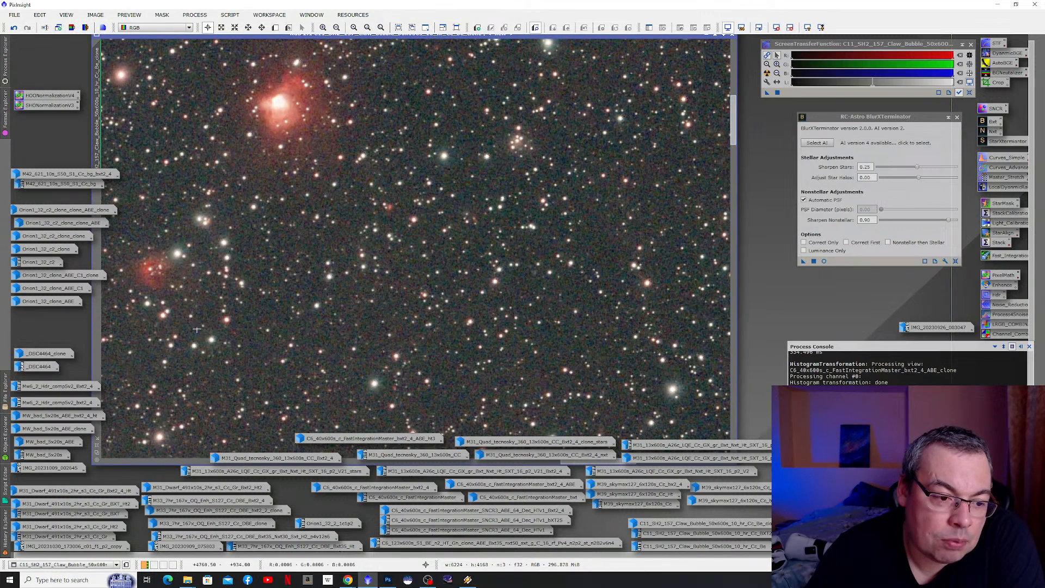
left_click(13, 28)
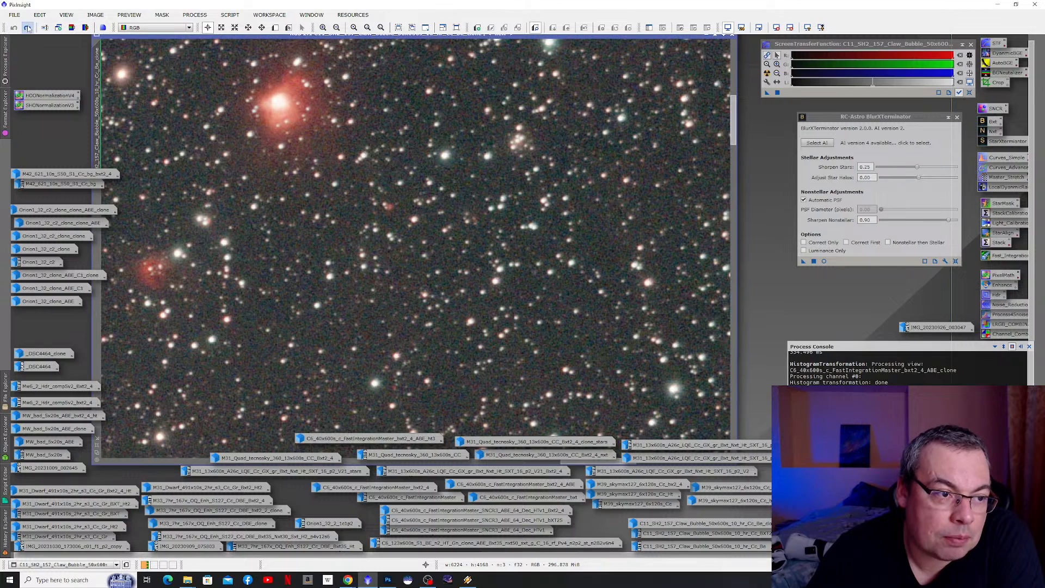
left_click(27, 29)
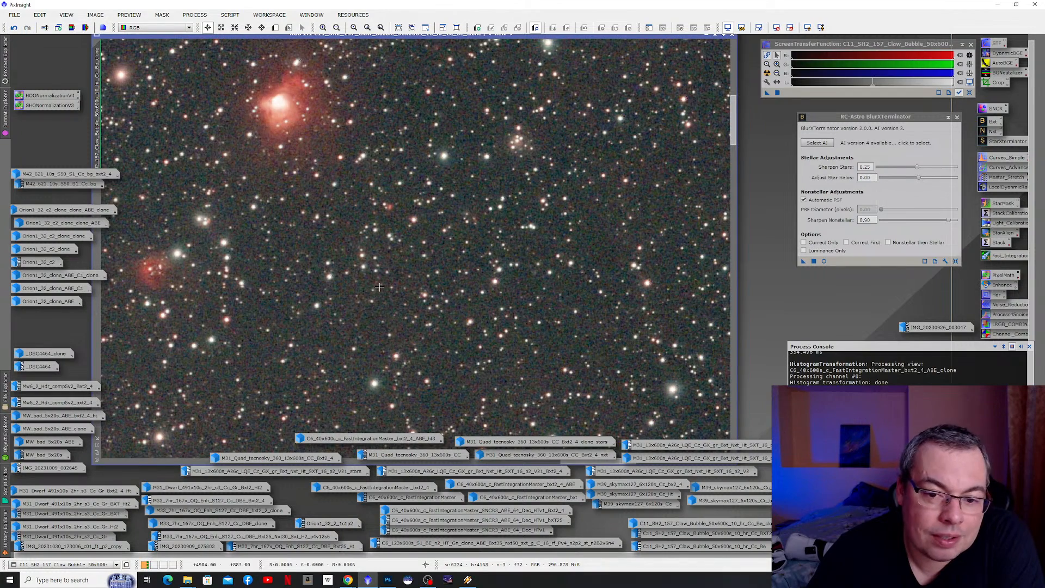
scroll(385, 285, "up", 2)
scroll(384, 289, "down", 2)
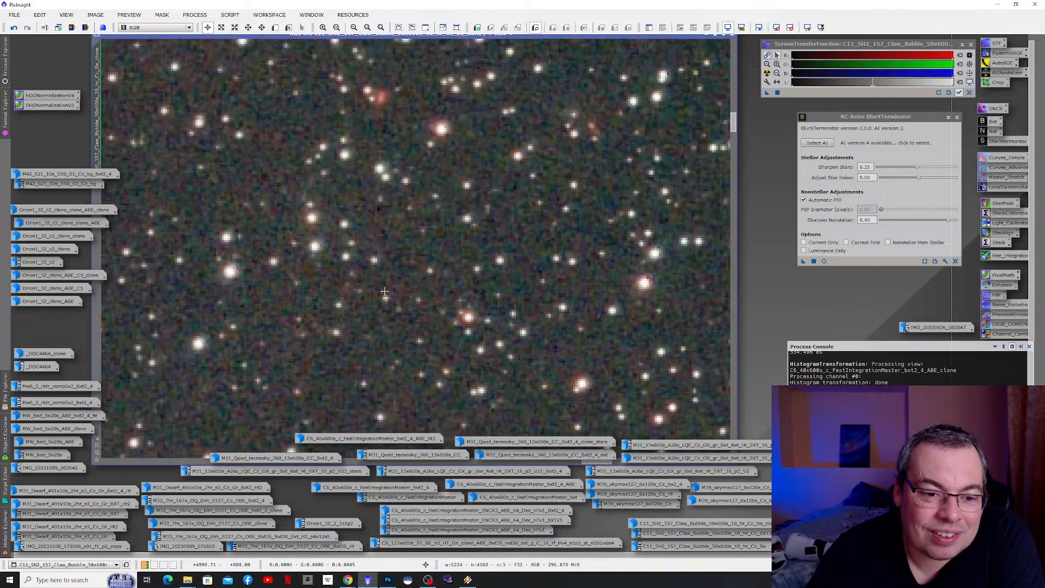
- Compare the bright nebula knot in the image's upper-left area and its nearby stars by undoing and redoing BlurXTerminator twice
scroll(384, 292, "down", 3)
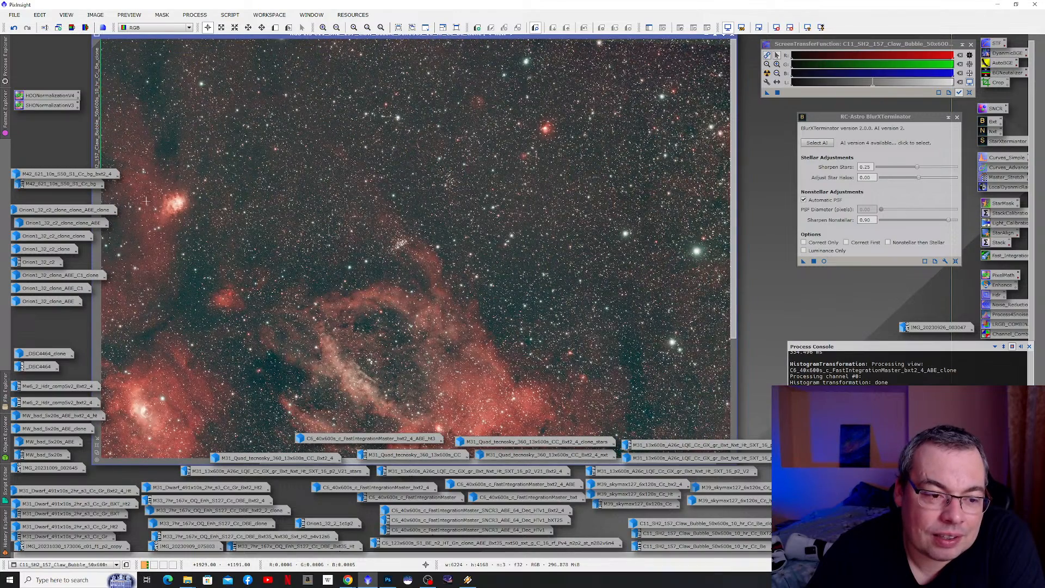
scroll(158, 210, "up", 3)
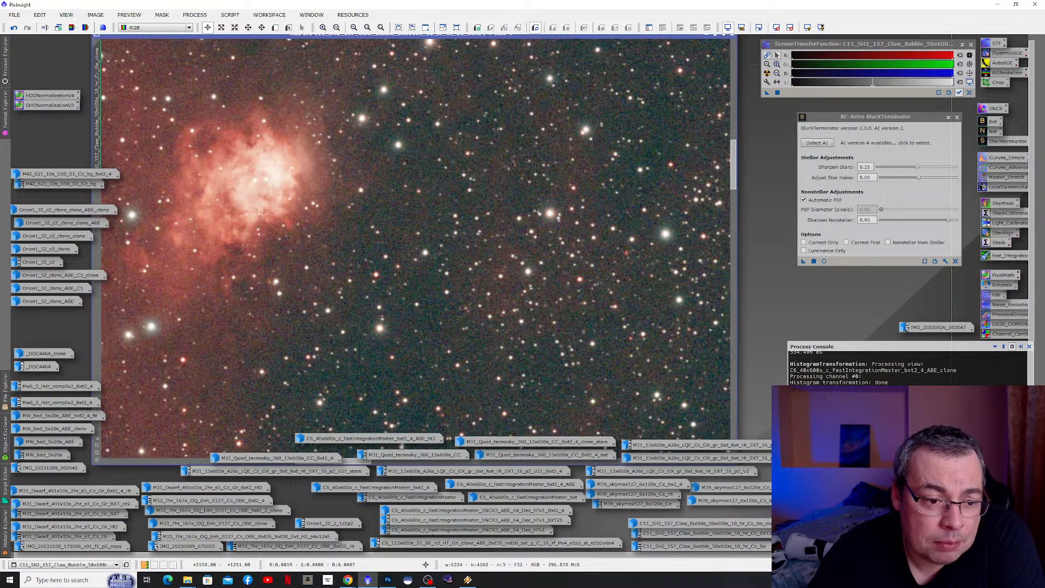
left_click(15, 27)
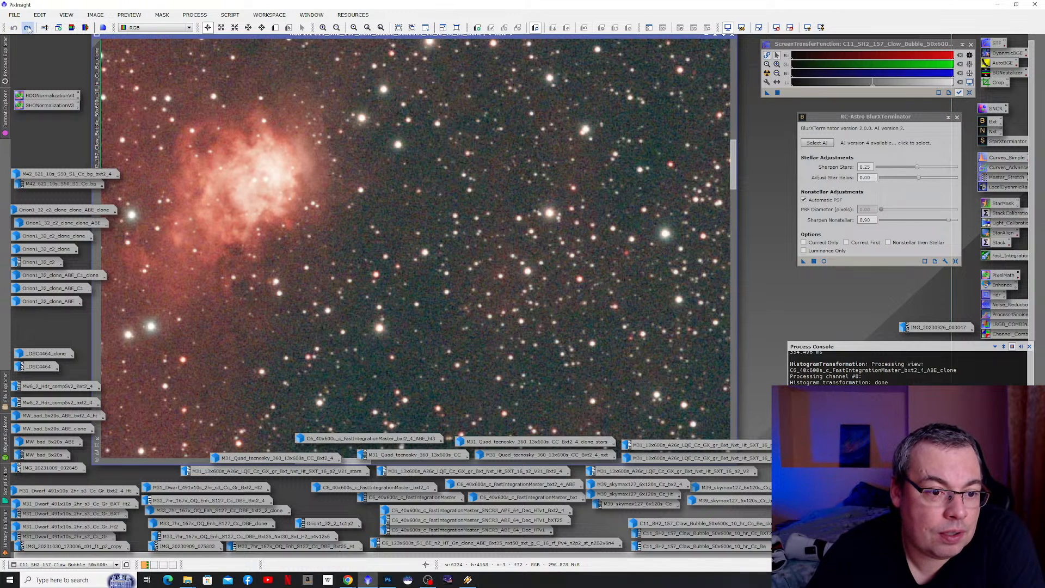
left_click(27, 28)
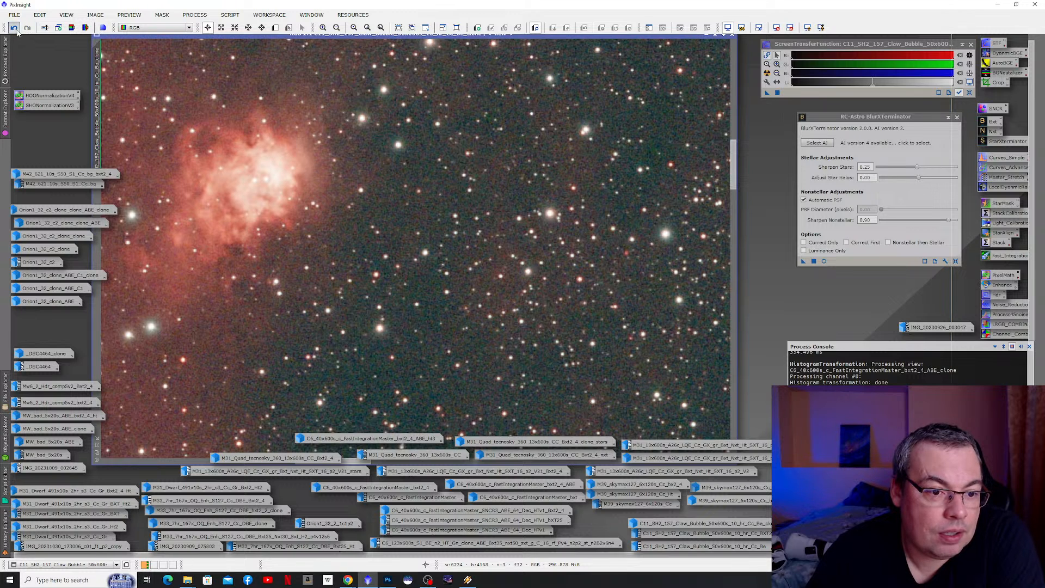
left_click(16, 29)
left_click(29, 28)
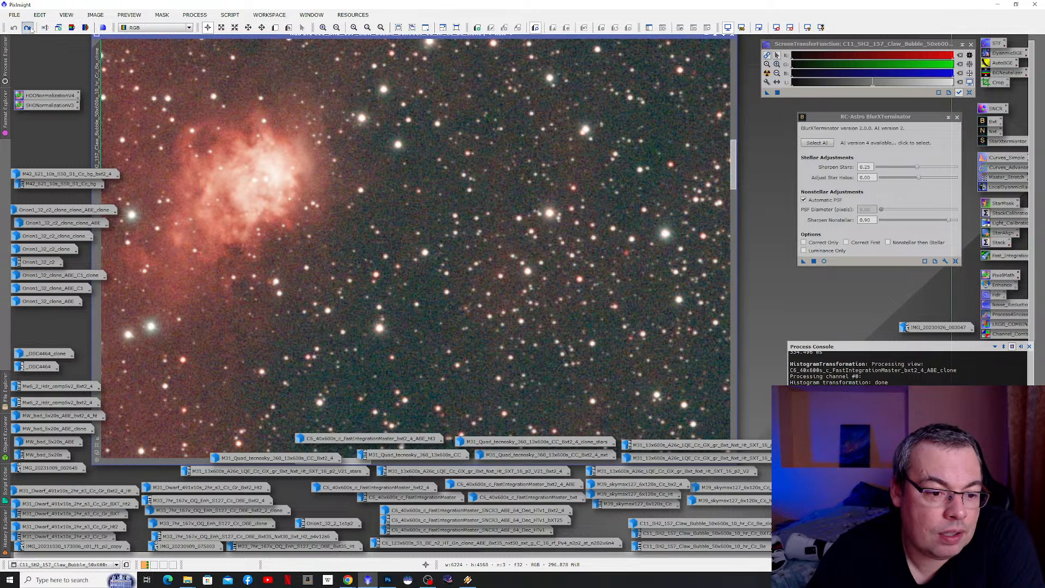
- Compare the Bubble Nebula and its surrounding stars by repeatedly undoing and redoing BlurXTerminator, and return to the whole field
scroll(372, 278, "down", 4)
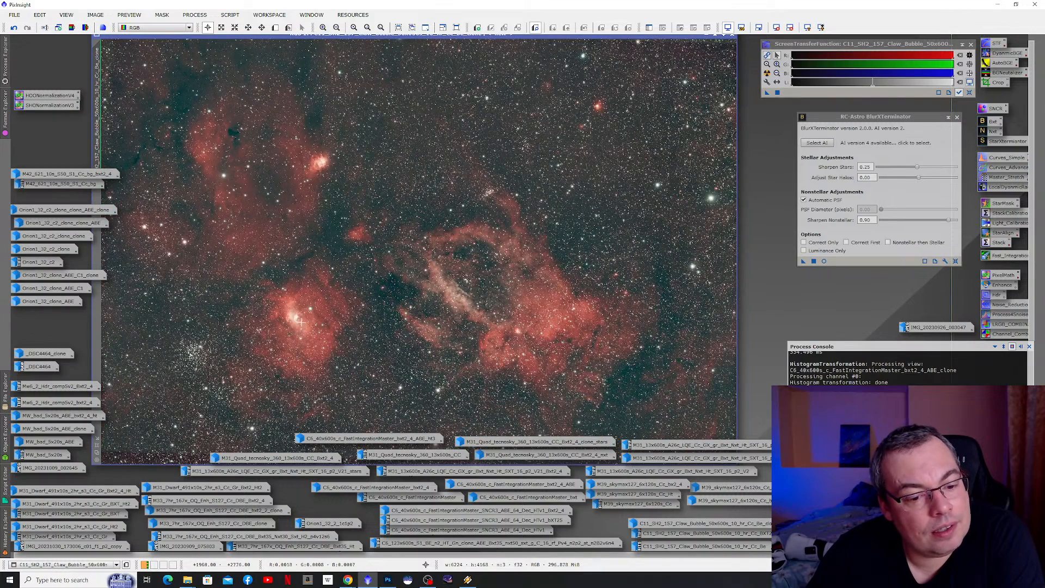
scroll(300, 322, "up", 4)
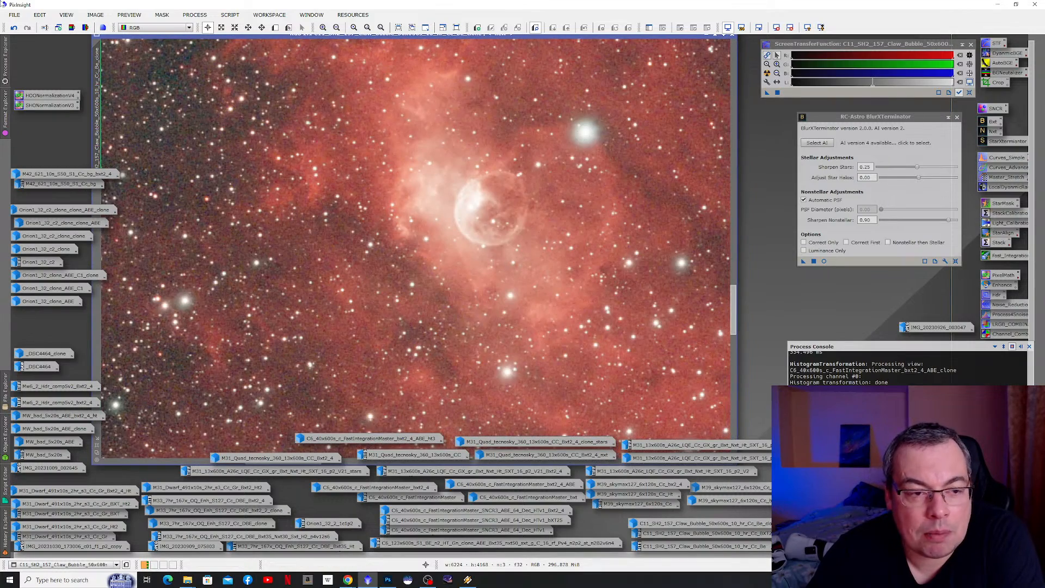
left_click(14, 28)
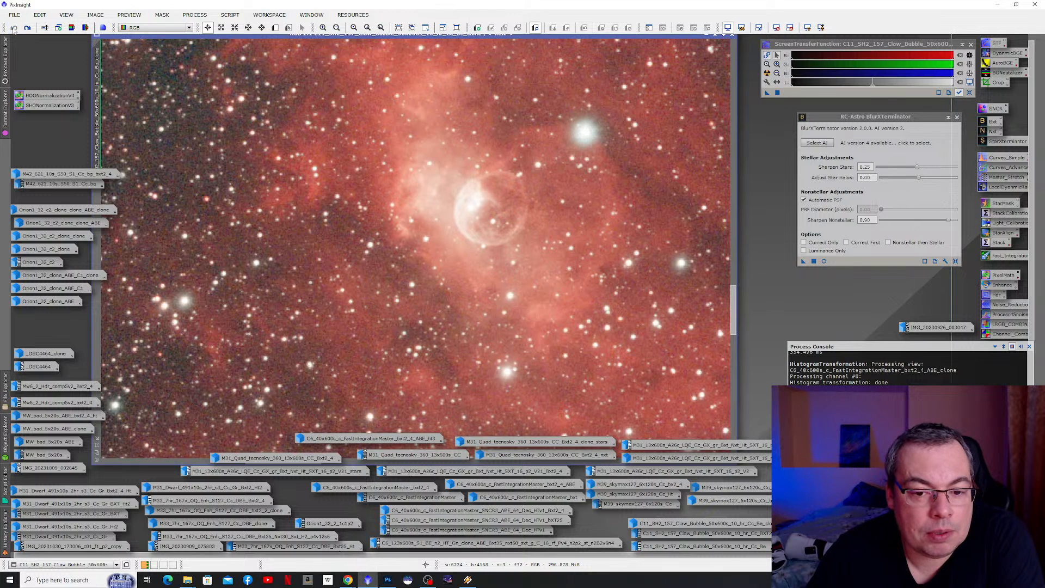
left_click(31, 32)
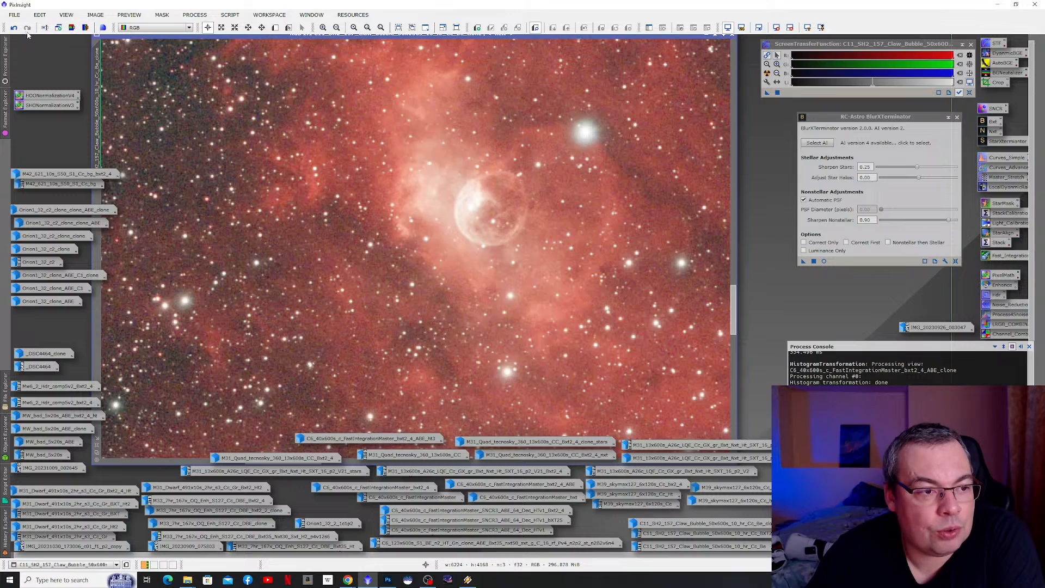
left_click(27, 30)
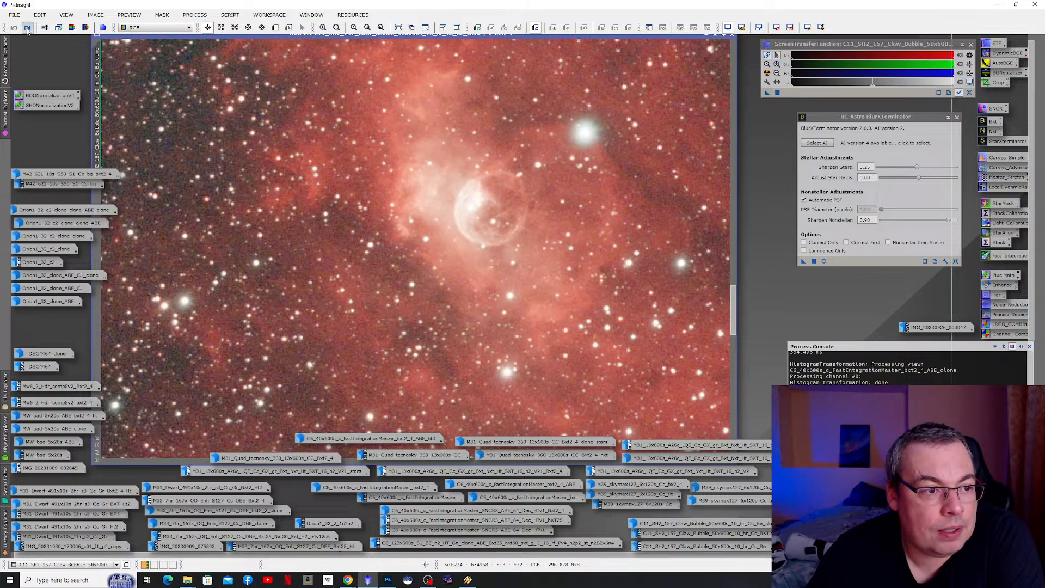
scroll(612, 305, "down", 2)
scroll(621, 308, "down", 3)
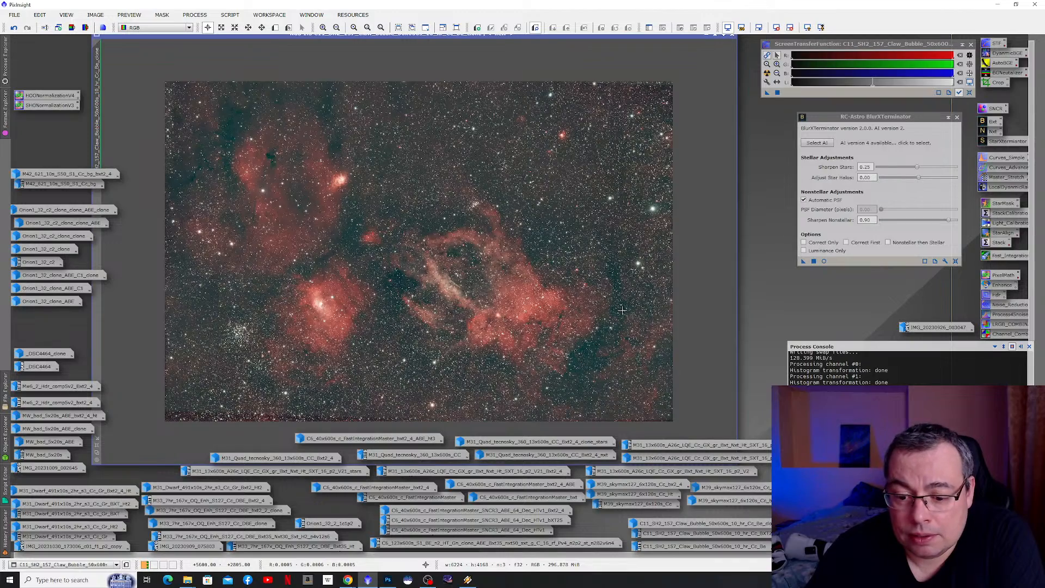
- Examine the stars around the compact cluster above the Claw nebula up close, and return to the whole field
scroll(559, 297, "up", 1)
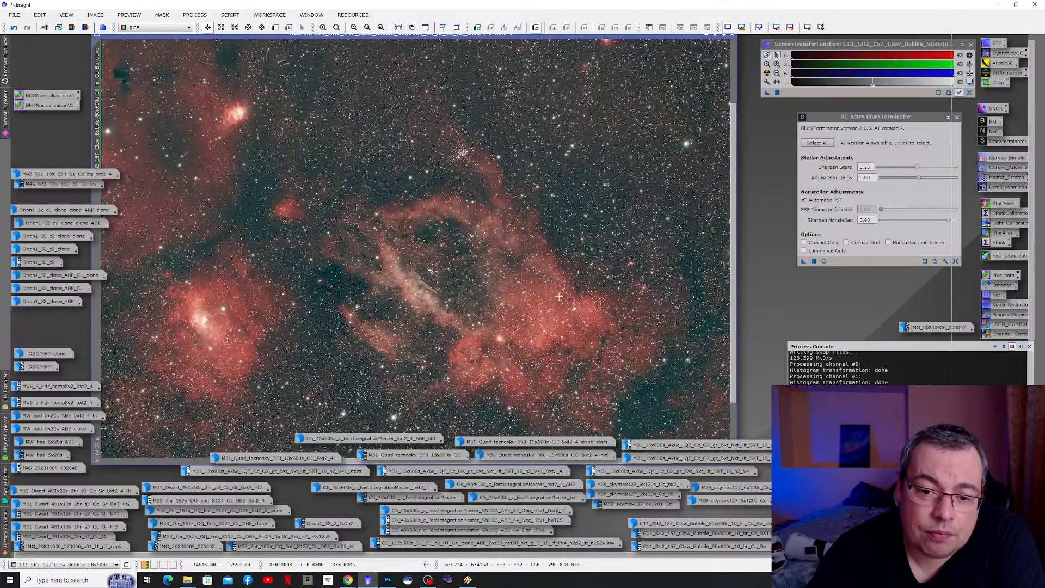
scroll(403, 287, "down", 1)
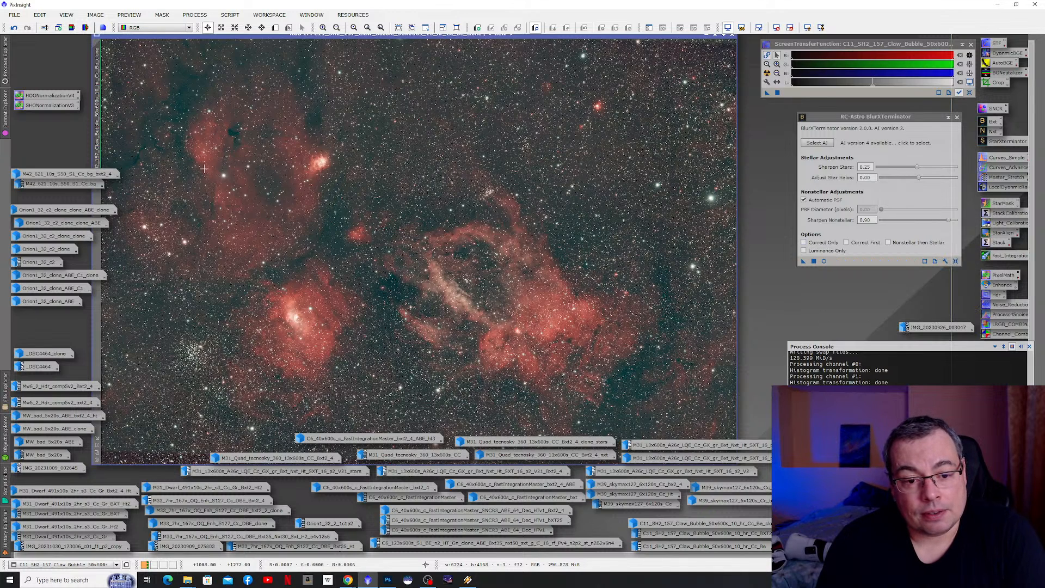
scroll(459, 226, "up", 1)
scroll(459, 226, "up", 1)
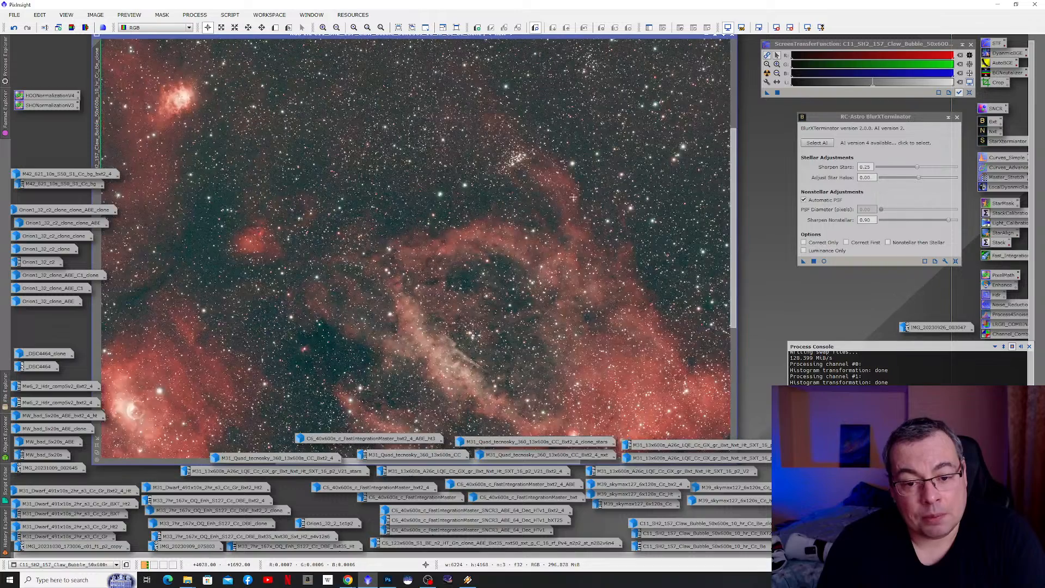
scroll(574, 172, "up", 1)
scroll(557, 161, "up", 1)
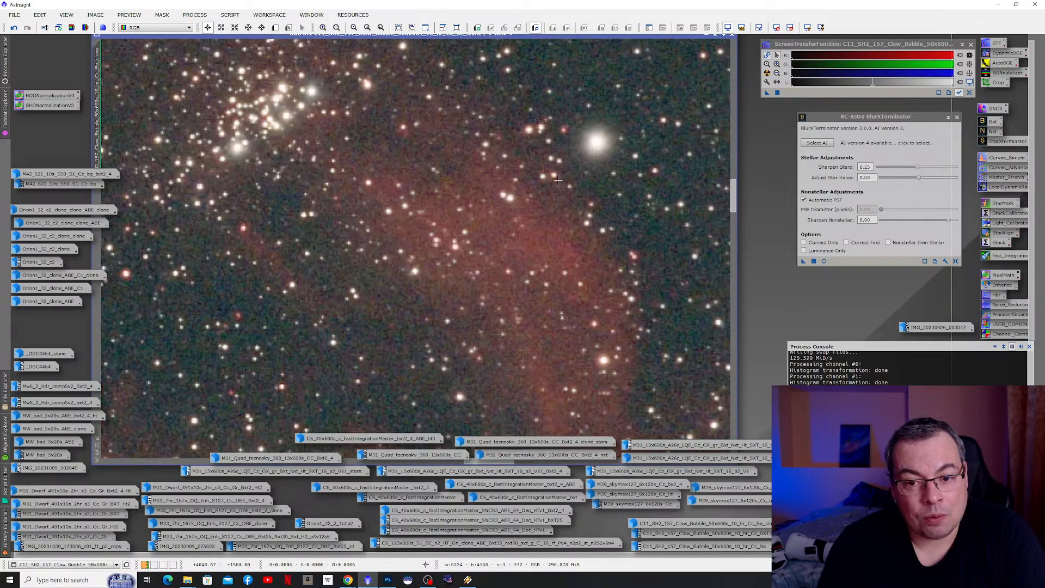
scroll(555, 179, "down", 4)
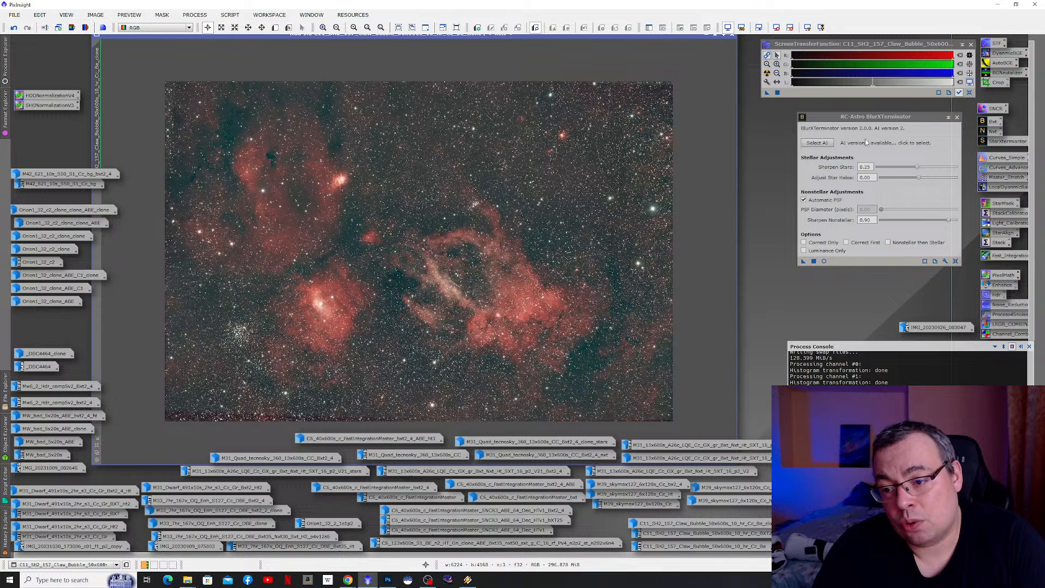
- Switch the BlurXTerminator AI model to version 4 by loading BlurXTerminator.4.pb from the PixInsight library folder
left_click(825, 144)
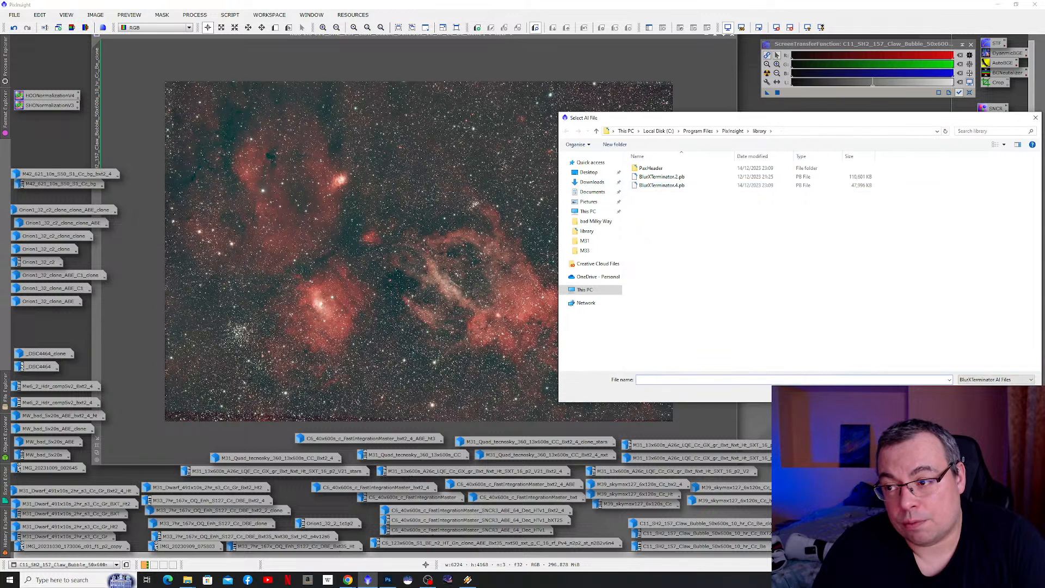
left_click(1035, 118)
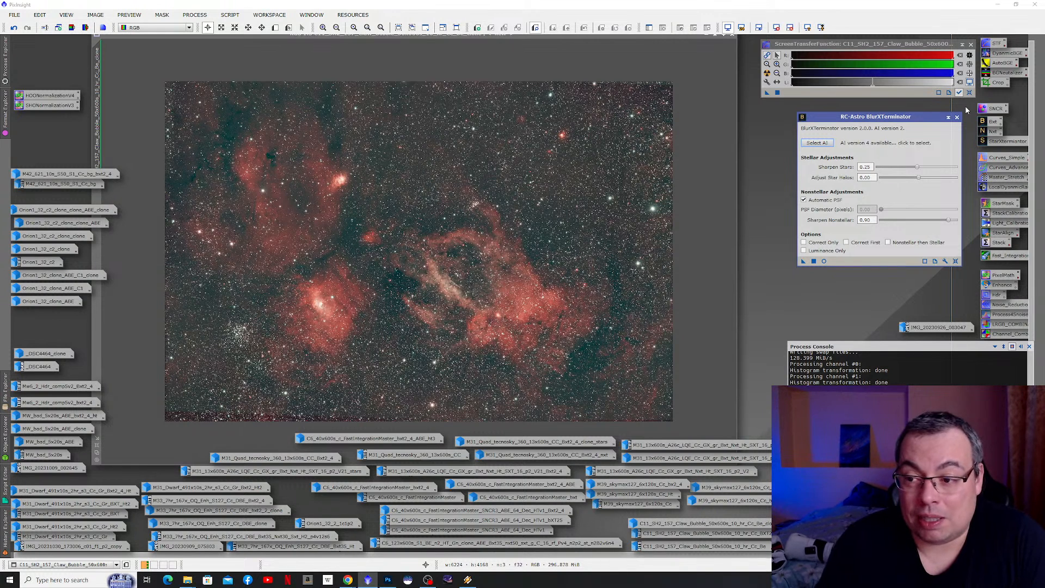
left_click(816, 143)
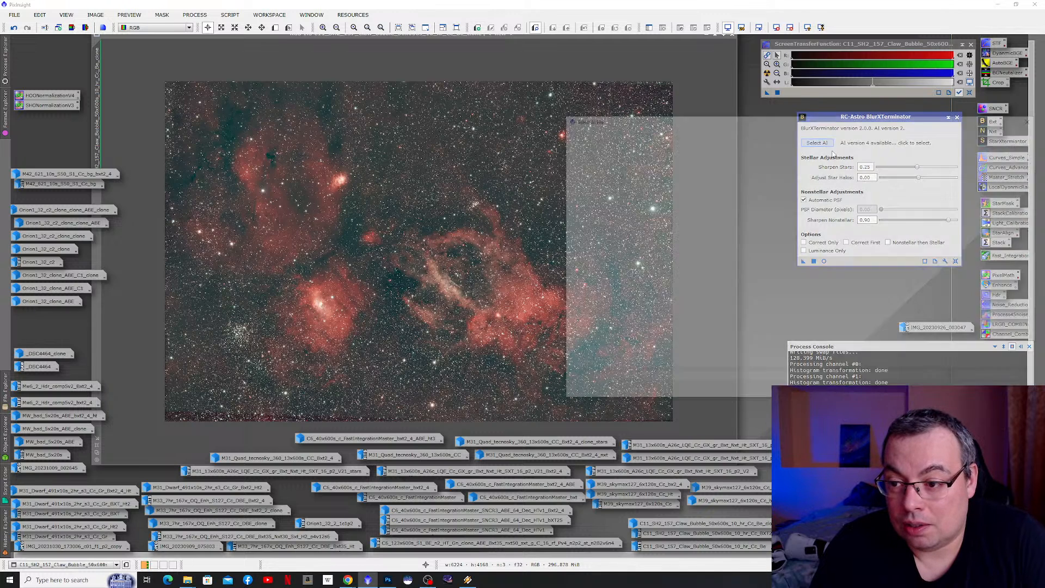
left_click(790, 186)
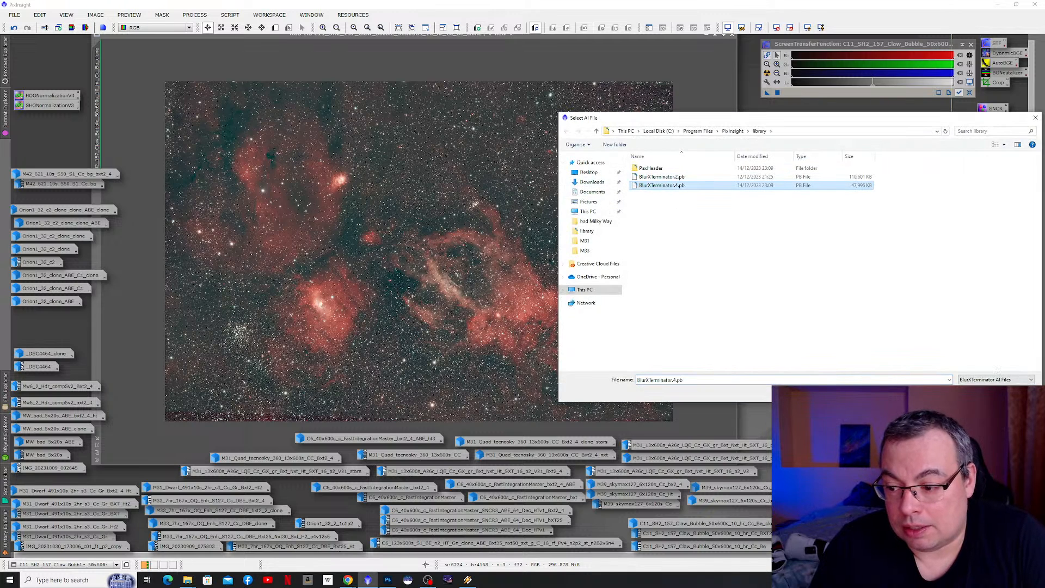
left_click(976, 393)
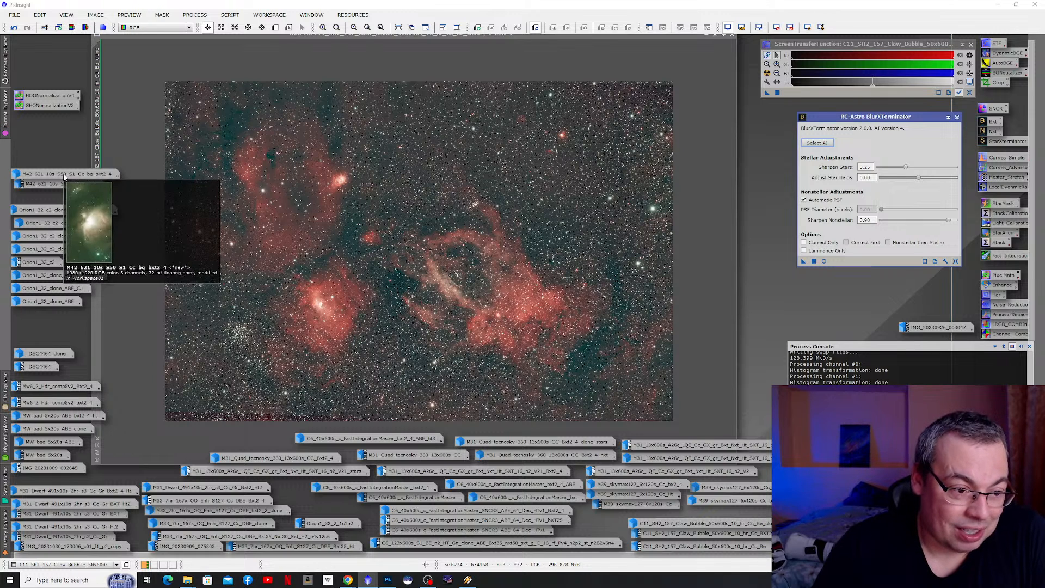
- View the minimised images Orion1_32_c2_clone_clone_ABE_clone and Orion1_32_c2_clone_clone one after the other, minimising each again
double_click(64, 212)
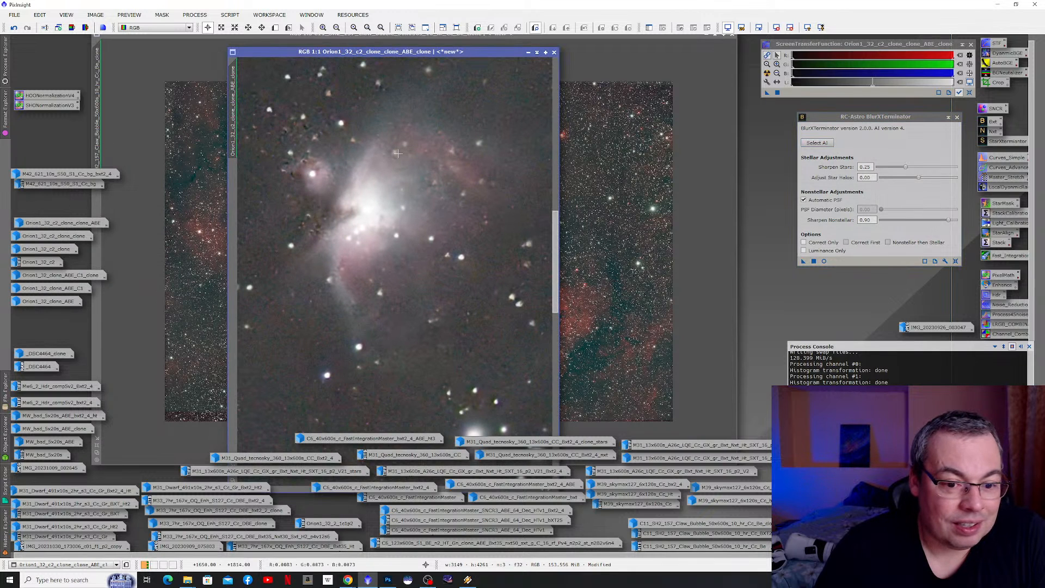
left_click(529, 53)
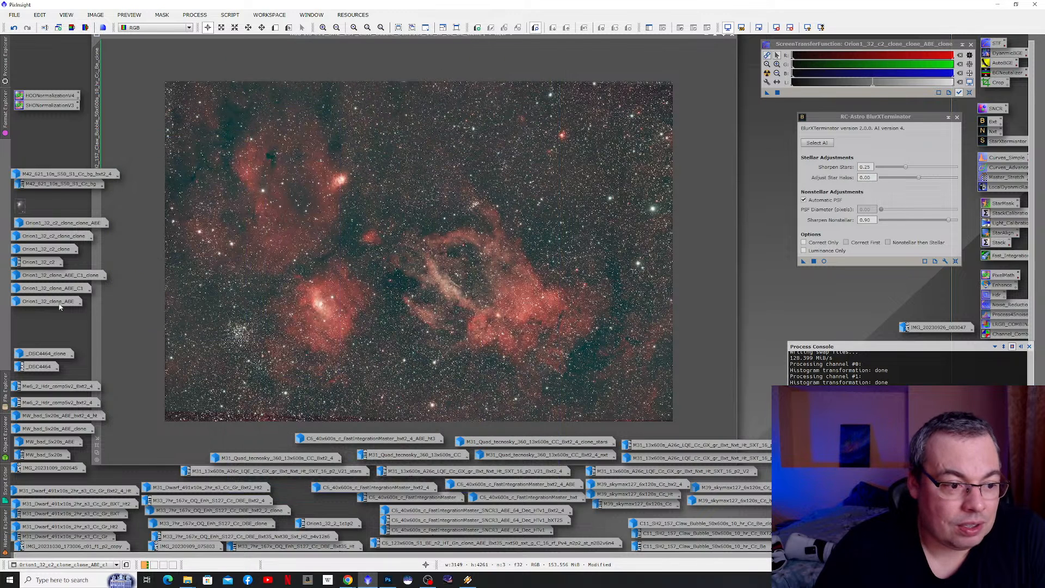
double_click(54, 237)
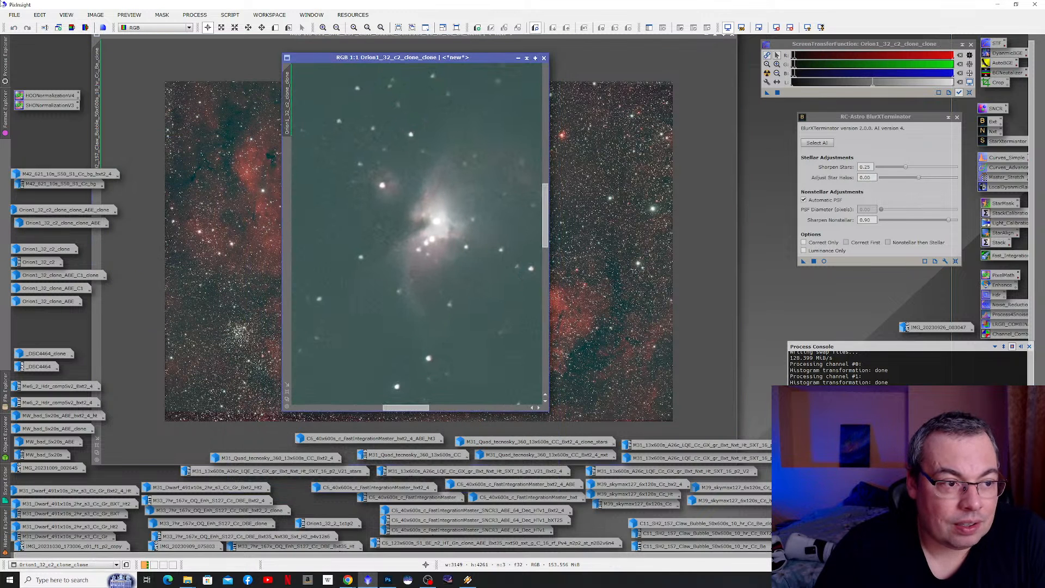
left_click(517, 58)
- Restore Orion1_32_c2_clone, compare the Orion Nebula core up close across its processing history, and minimise the image again
double_click(50, 249)
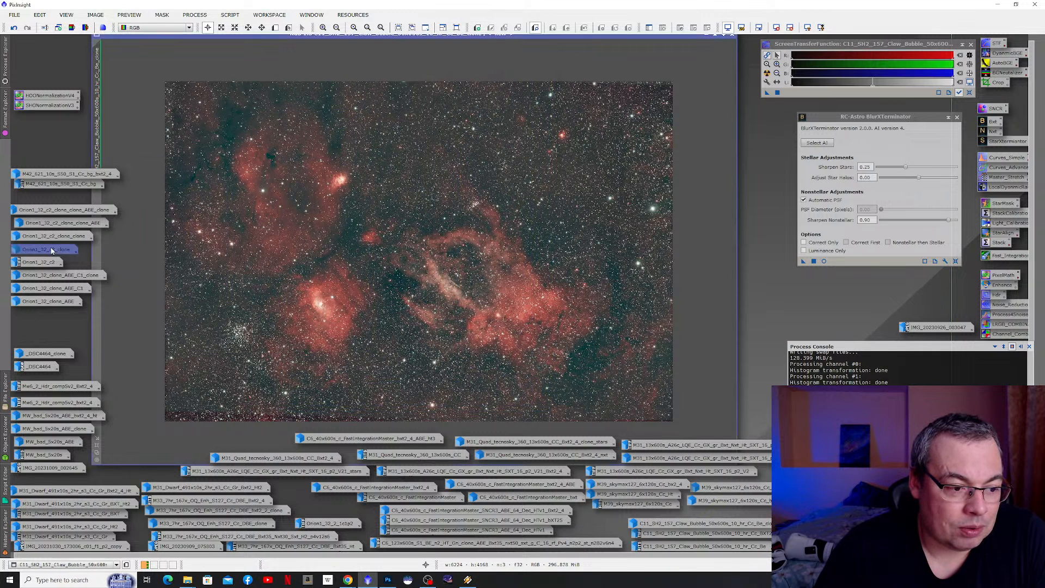
scroll(342, 226, "up", 2)
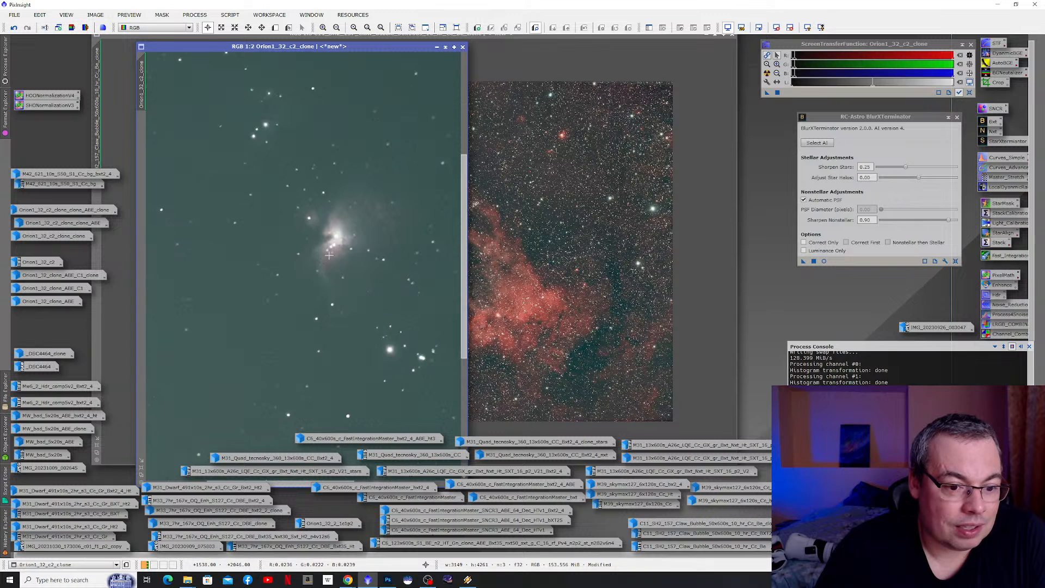
scroll(342, 227, "up", 1)
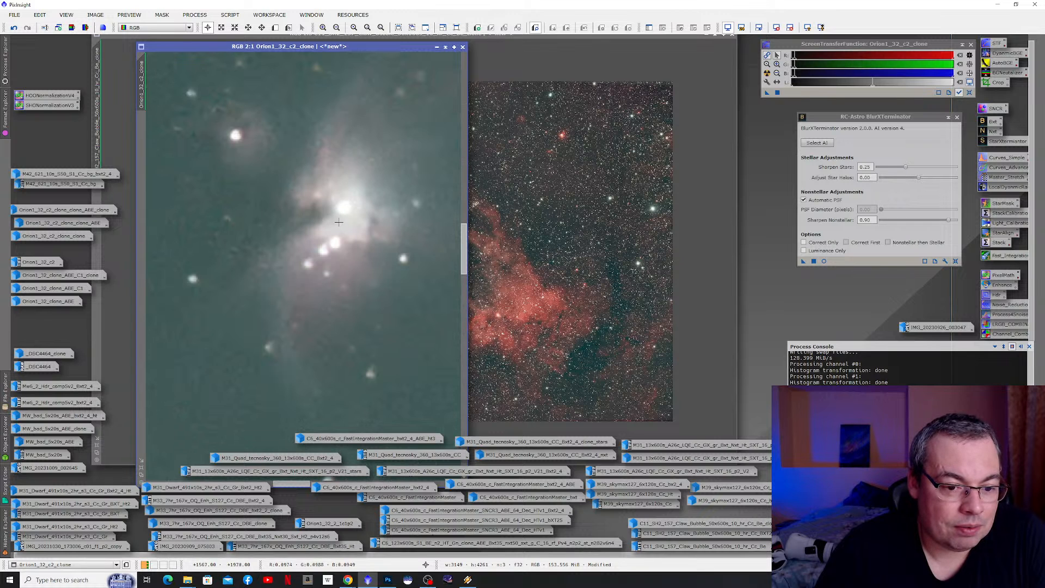
left_click(27, 27)
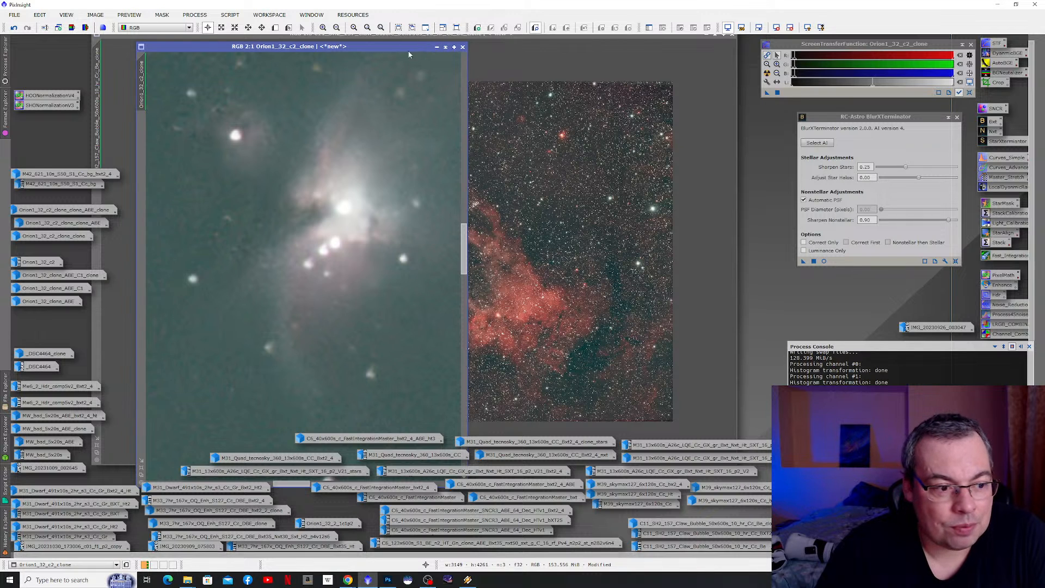
left_click(436, 47)
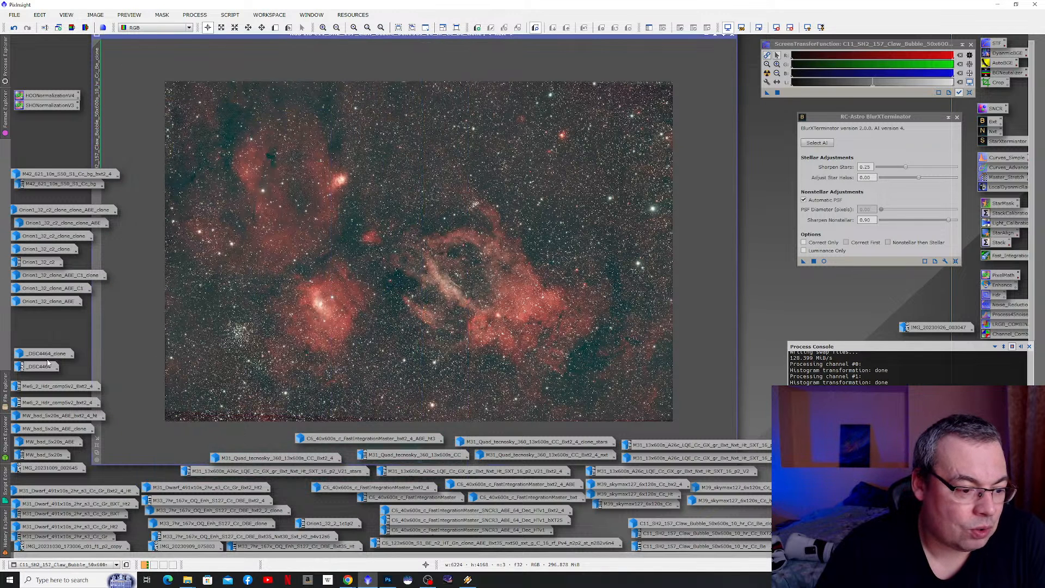
- Restore the Milky Way image Mw6_2_Hdr_comp5v2_Bxt2_4 and examine the magenta patch above the horizon and the stars beside the Milky Way
mouse_move(47, 389)
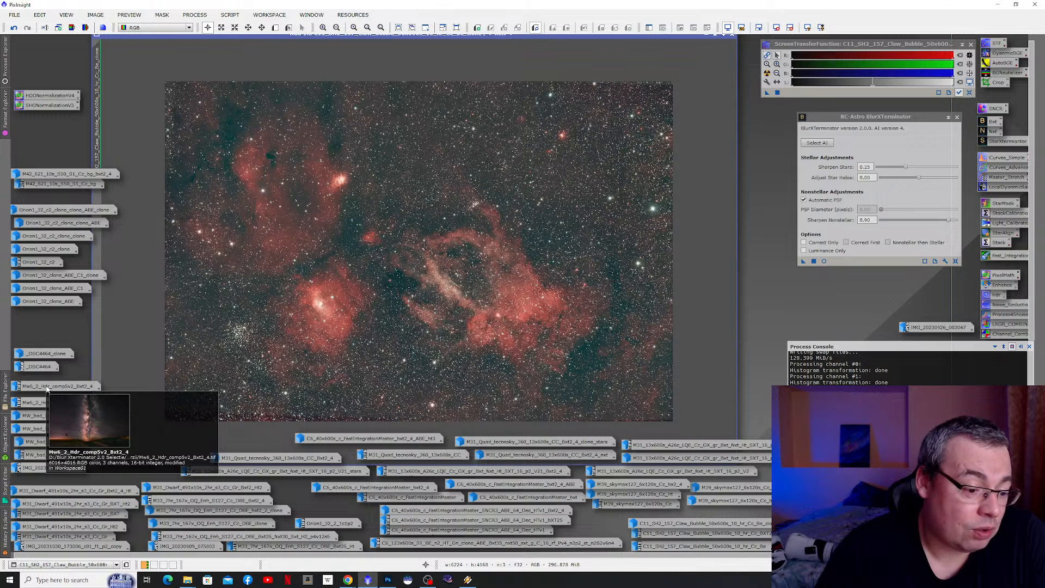
double_click(47, 389)
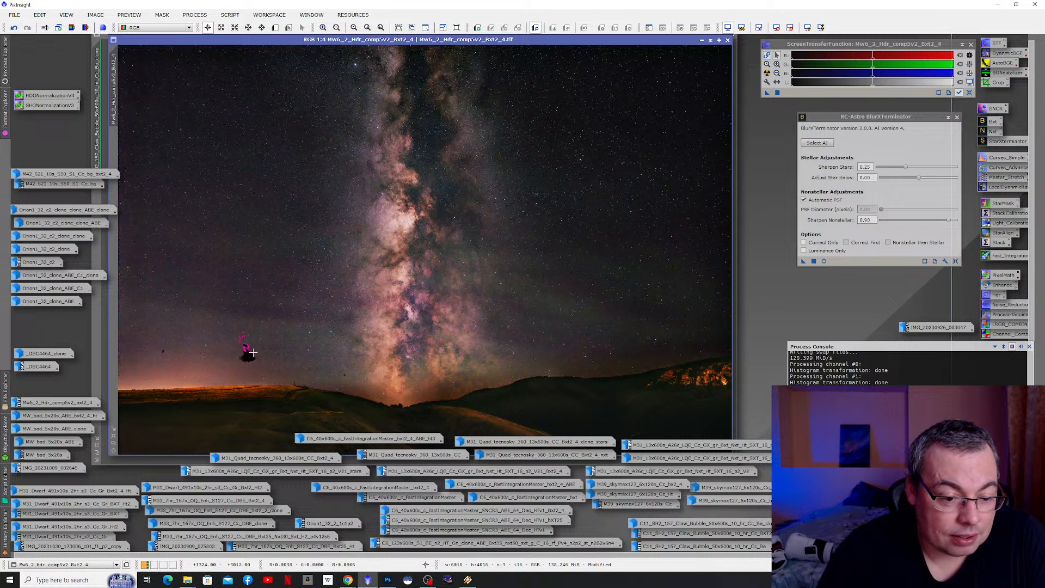
scroll(246, 351, "up", 2)
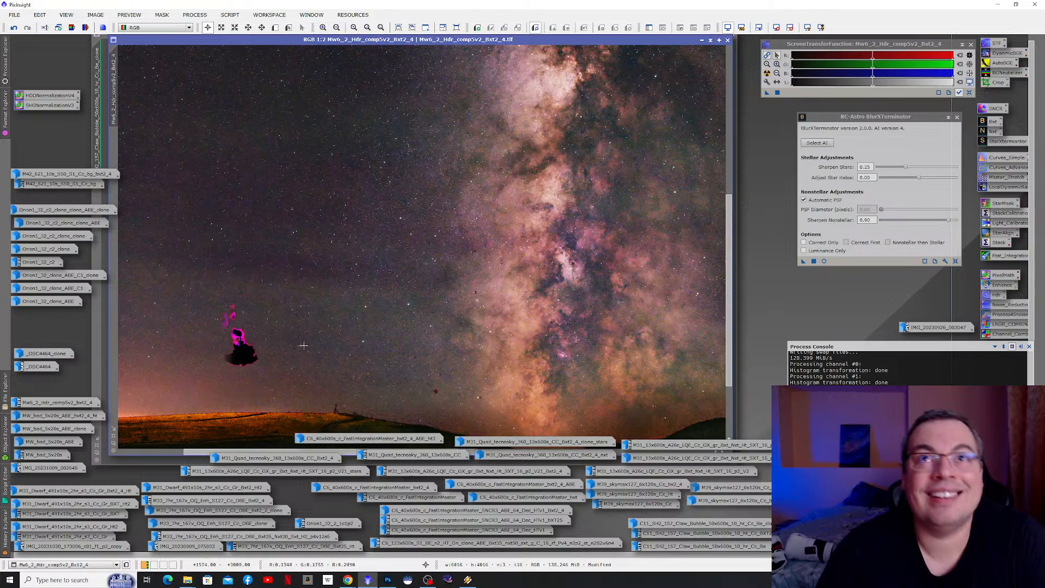
scroll(310, 348, "down", 1)
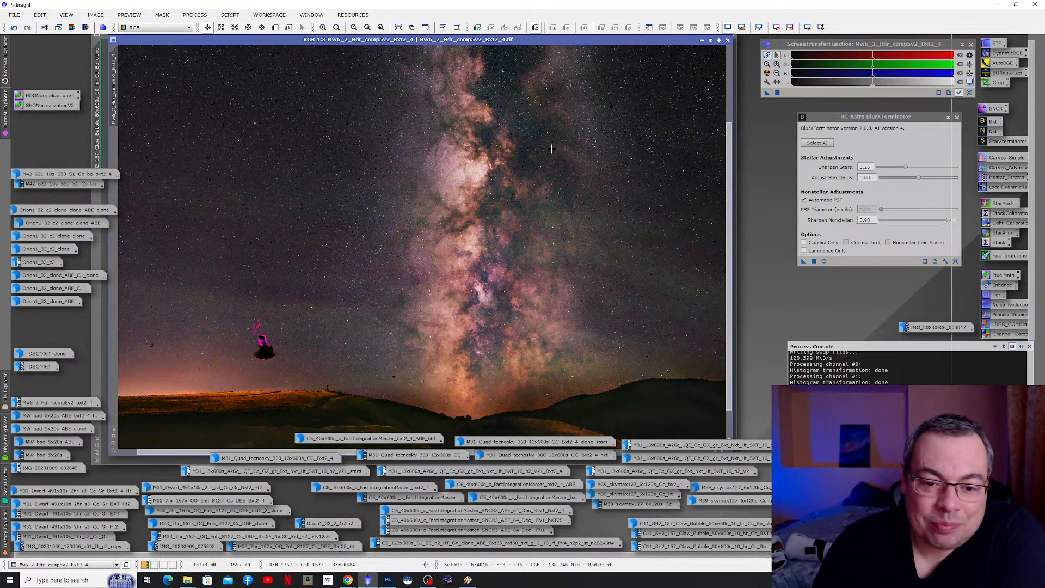
scroll(551, 148, "up", 2)
scroll(486, 102, "up", 1)
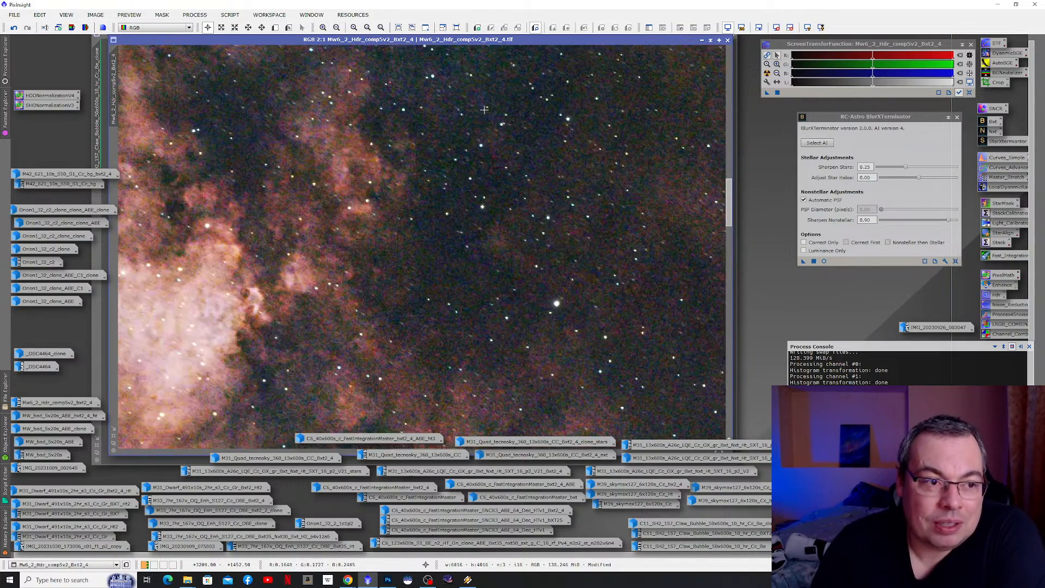
- Compare the stars beside the bright Milky Way core by repeatedly undoing and redoing BlurXTerminator, and minimise the image
left_click(13, 27)
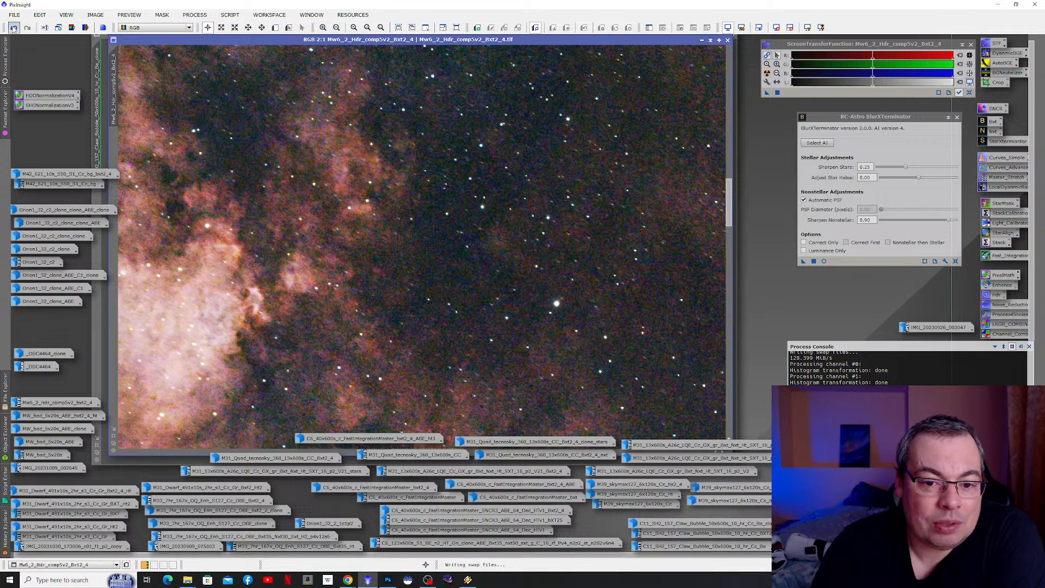
left_click(14, 27)
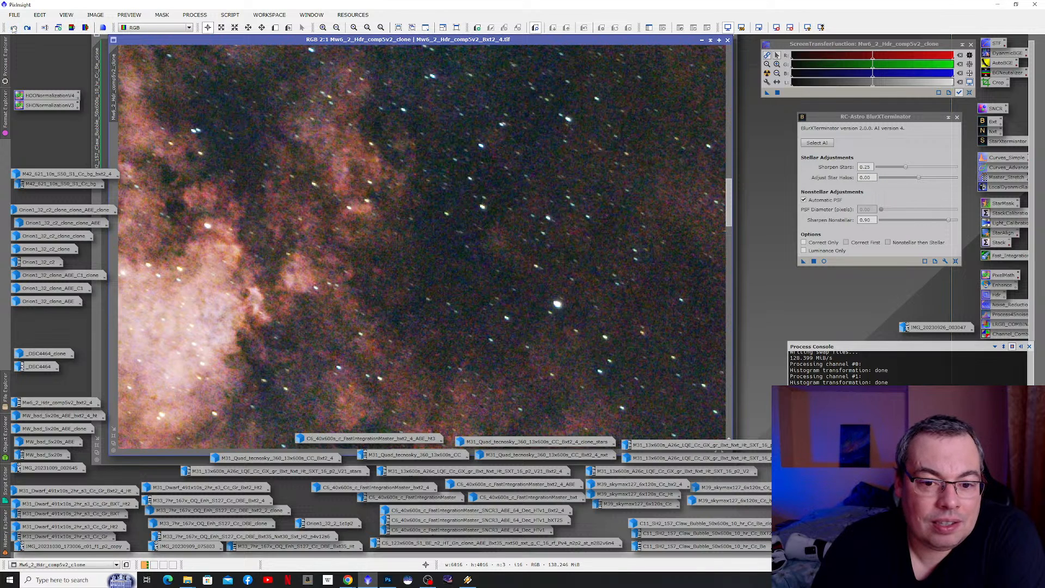
left_click(29, 30)
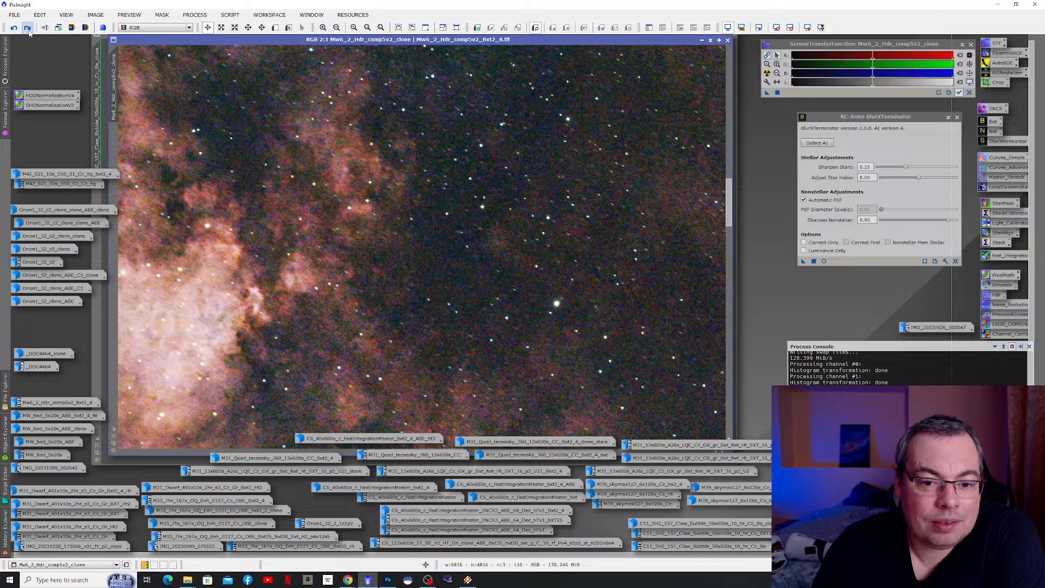
left_click(14, 28)
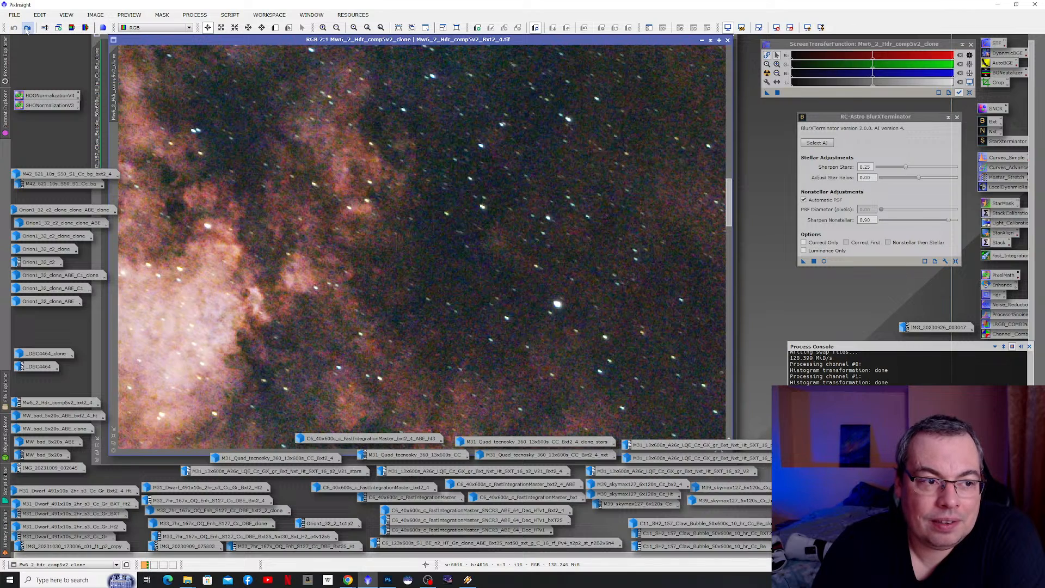
left_click(27, 30)
scroll(532, 280, "down", 3)
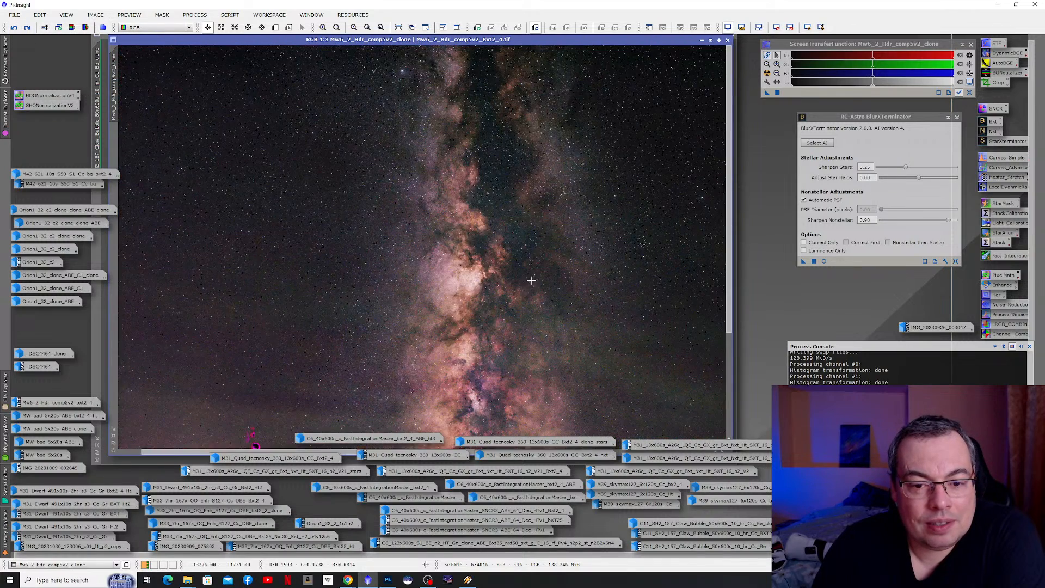
scroll(531, 280, "down", 2)
left_click(702, 40)
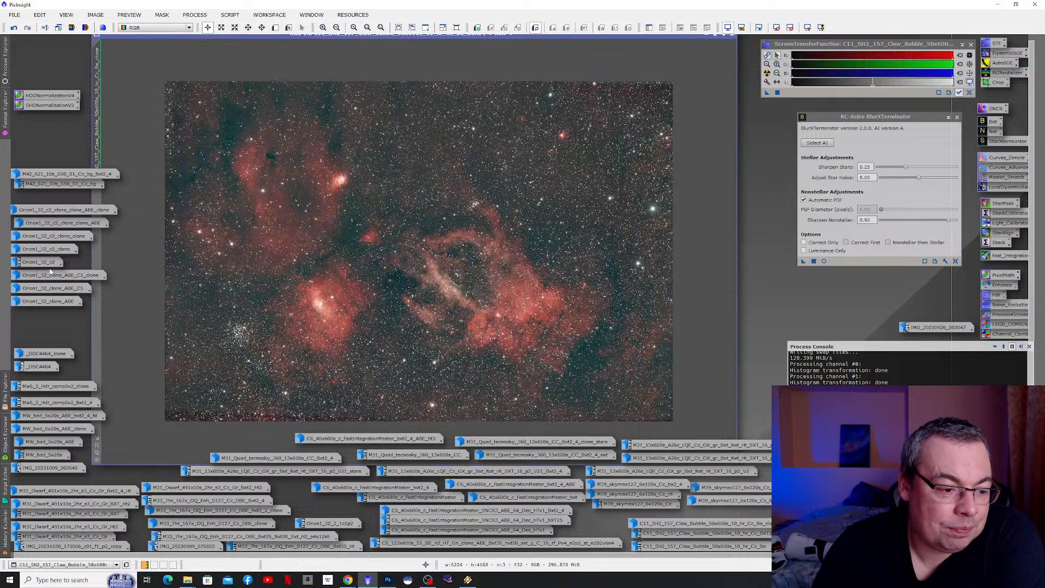
- Restore MW_bad_5x20s_ABE_clone, compare the stars in the central Milky Way by undoing and redoing BlurXTerminator, and return to the whole field
mouse_move(49, 277)
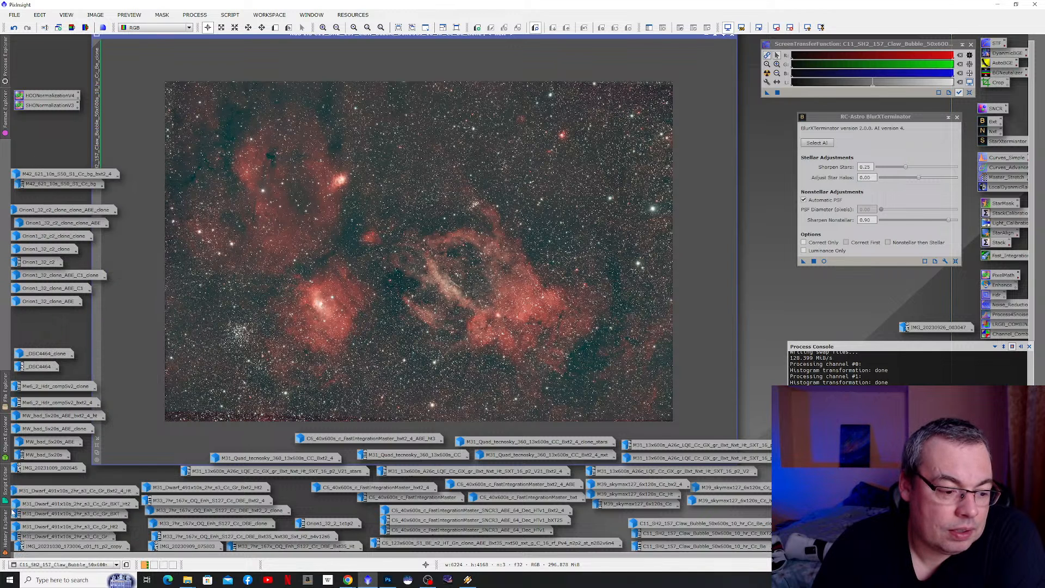
mouse_move(55, 426)
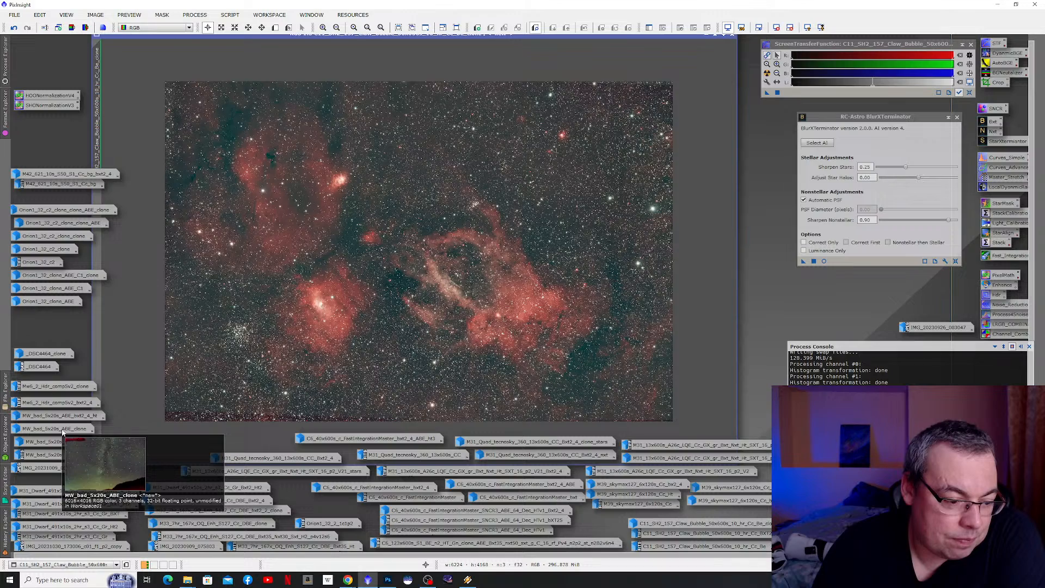
double_click(66, 429)
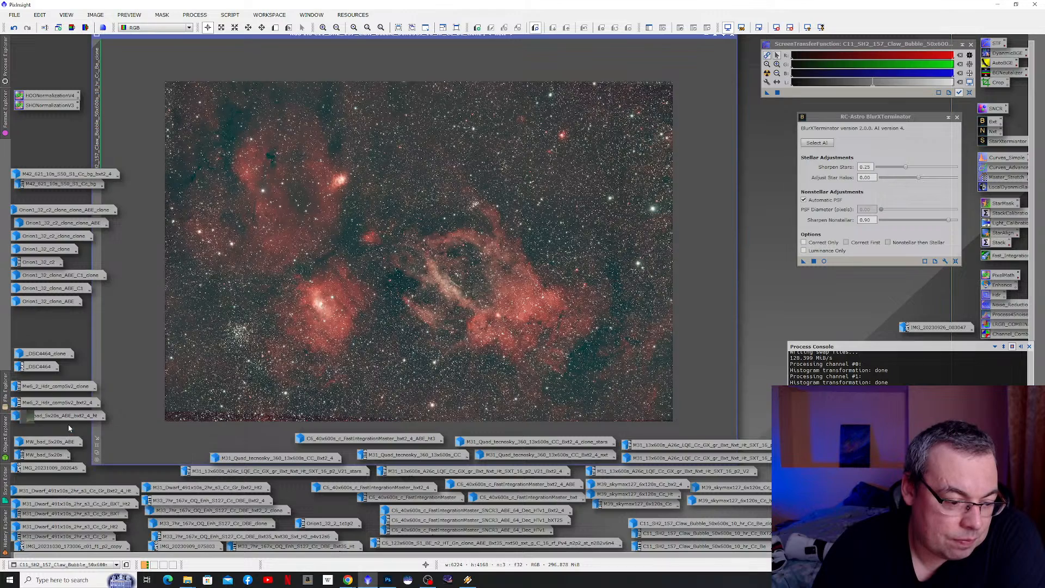
scroll(443, 210, "up", 1)
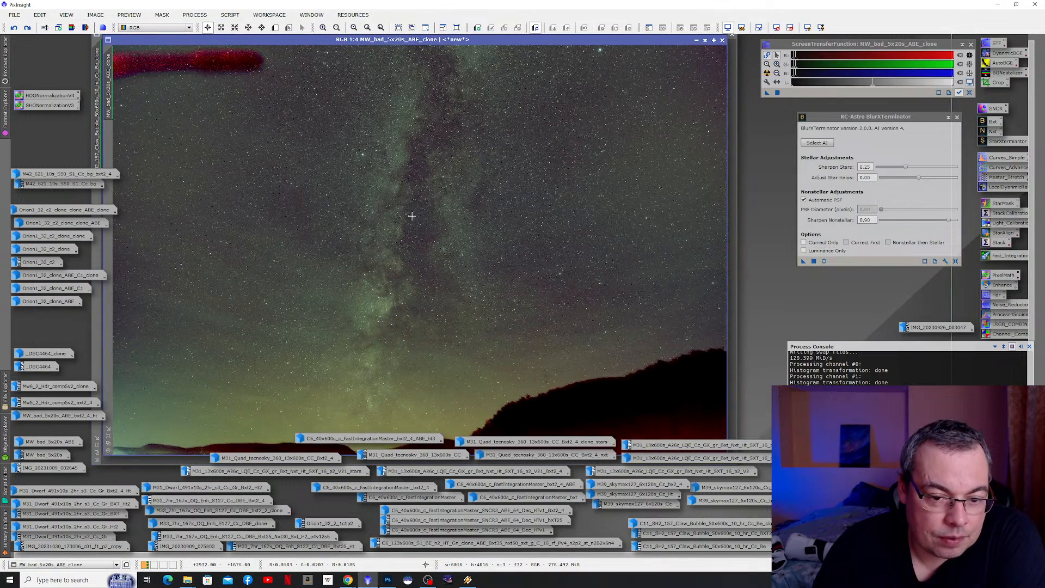
scroll(412, 216, "up", 4)
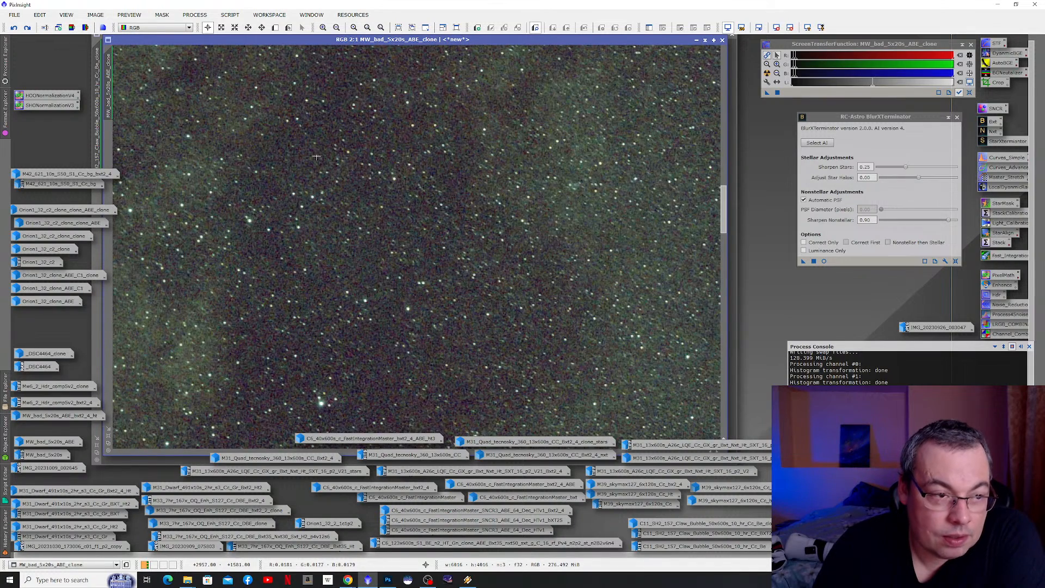
left_click(13, 28)
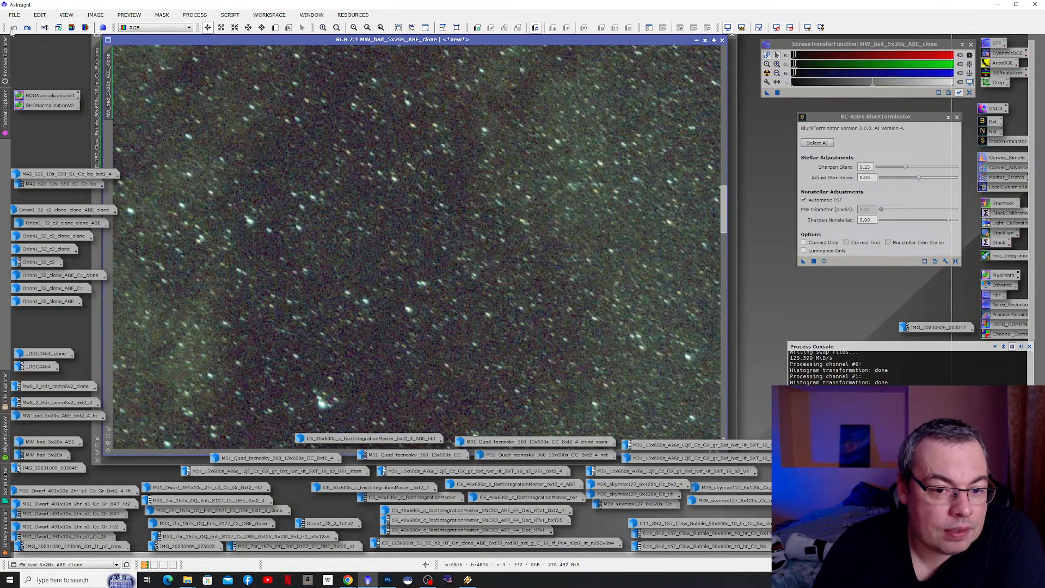
left_click(26, 28)
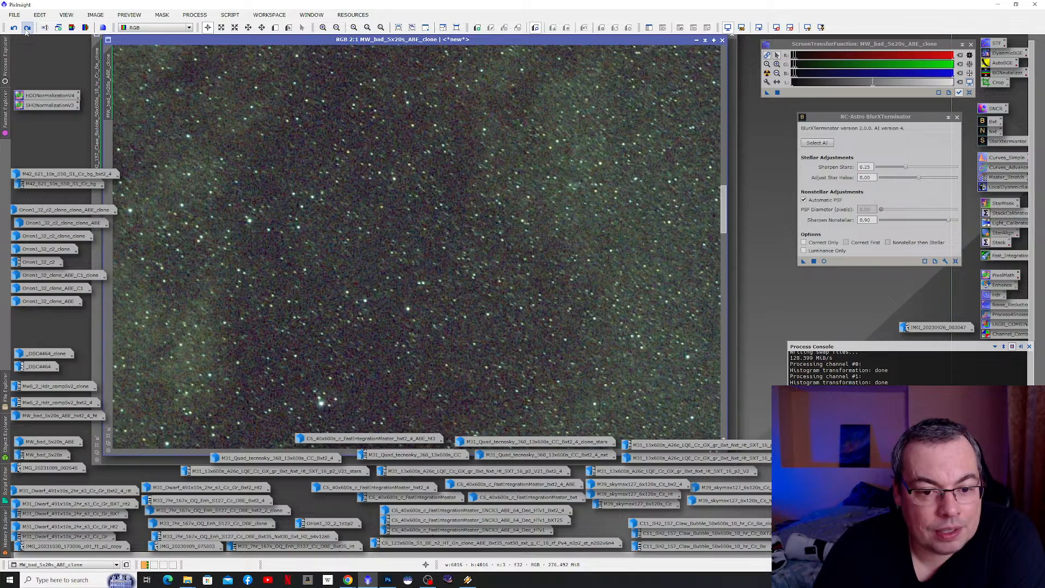
scroll(612, 365, "down", 4)
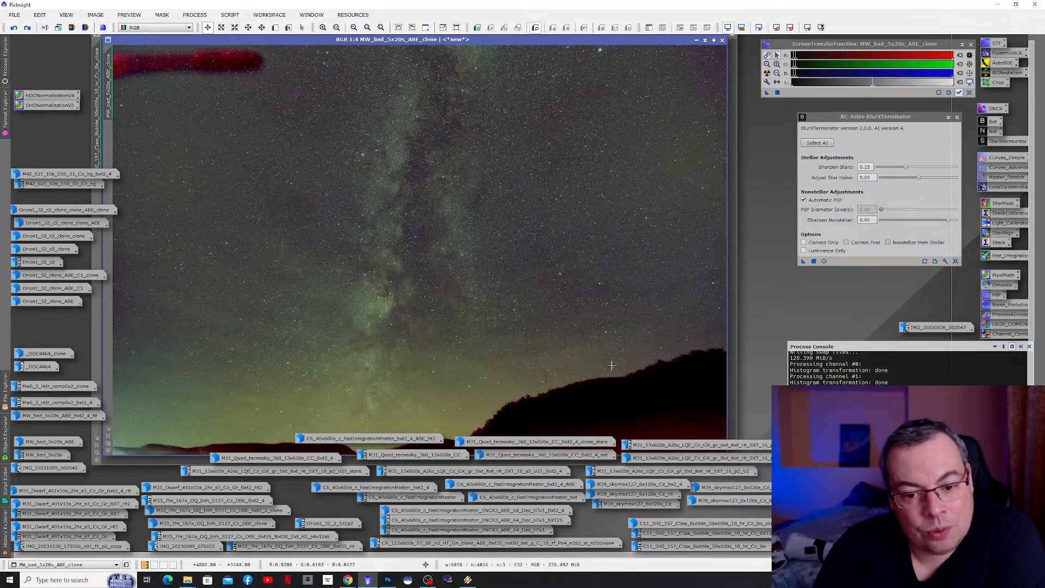
scroll(604, 363, "down", 1)
- Compare the stars in the lower Milky Way of MW_bad_5x20s_ABE_clone before and after BlurXTerminator, and minimise the image
scroll(381, 338, "up", 2)
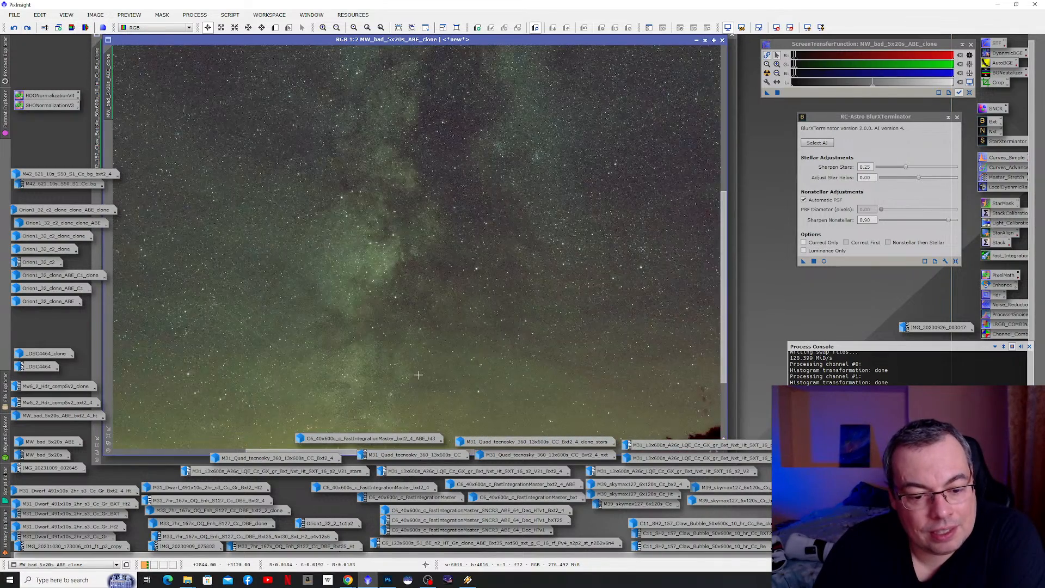
scroll(418, 374, "up", 1)
scroll(519, 94, "up", 1)
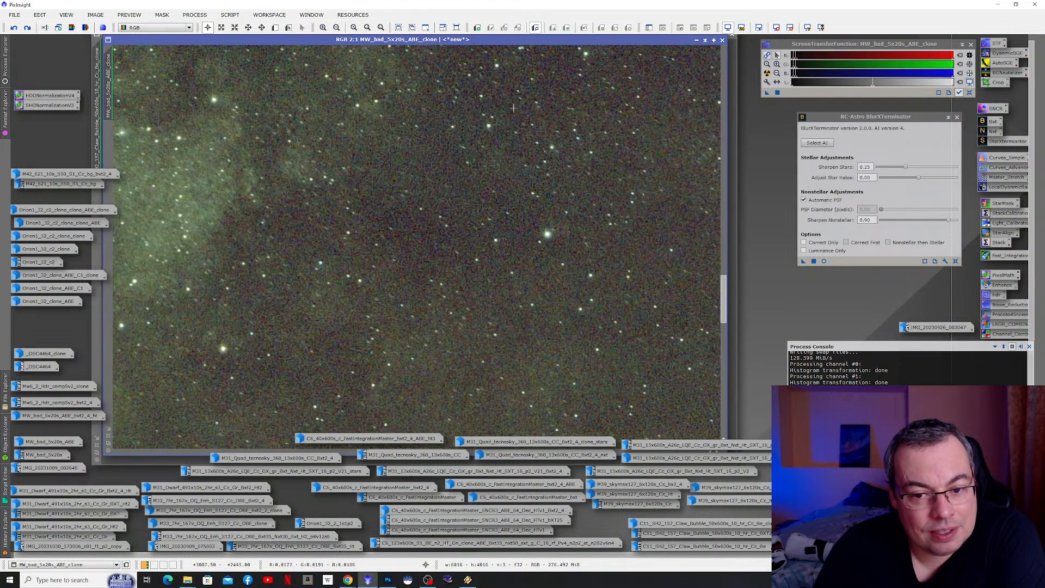
left_click(5, 57)
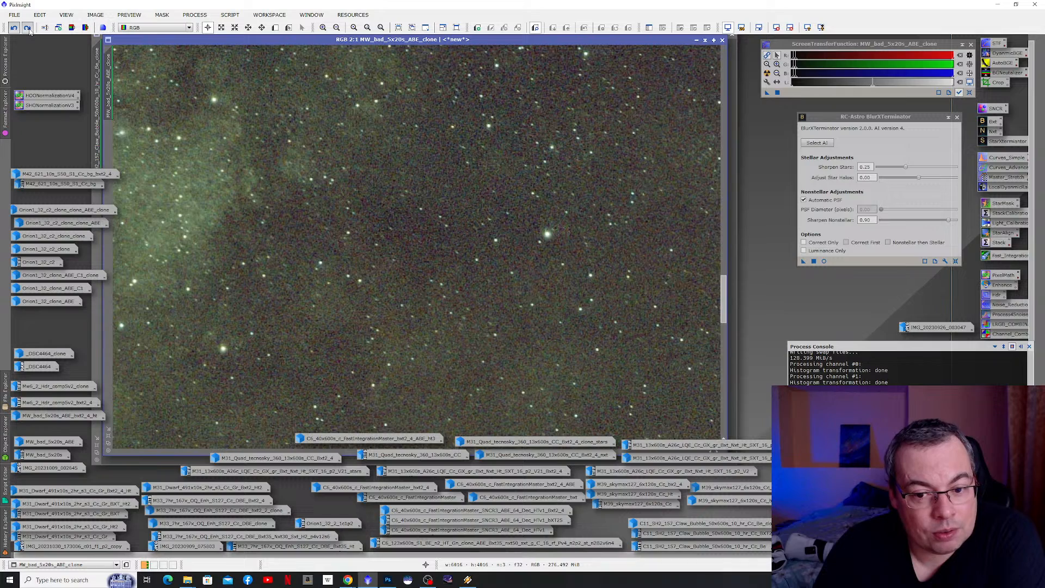
left_click(30, 30)
left_click(15, 28)
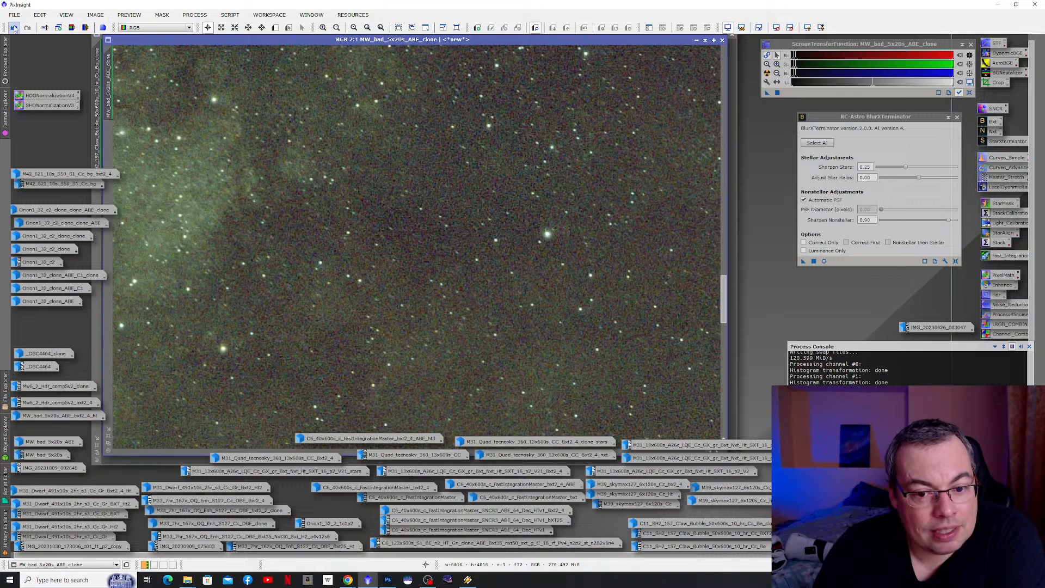
scroll(385, 263, "down", 4)
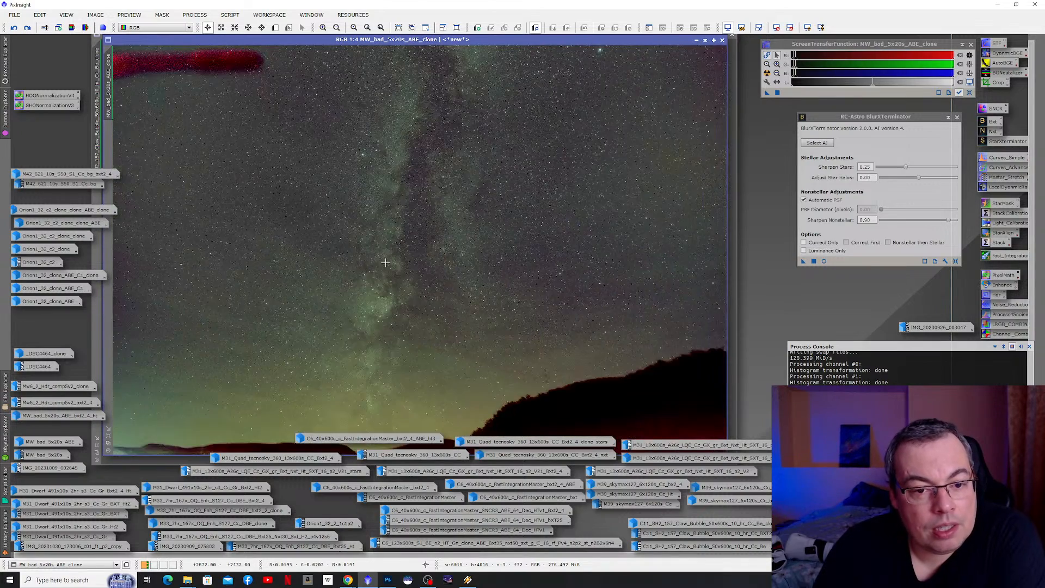
scroll(385, 262, "down", 1)
scroll(383, 259, "up", 1)
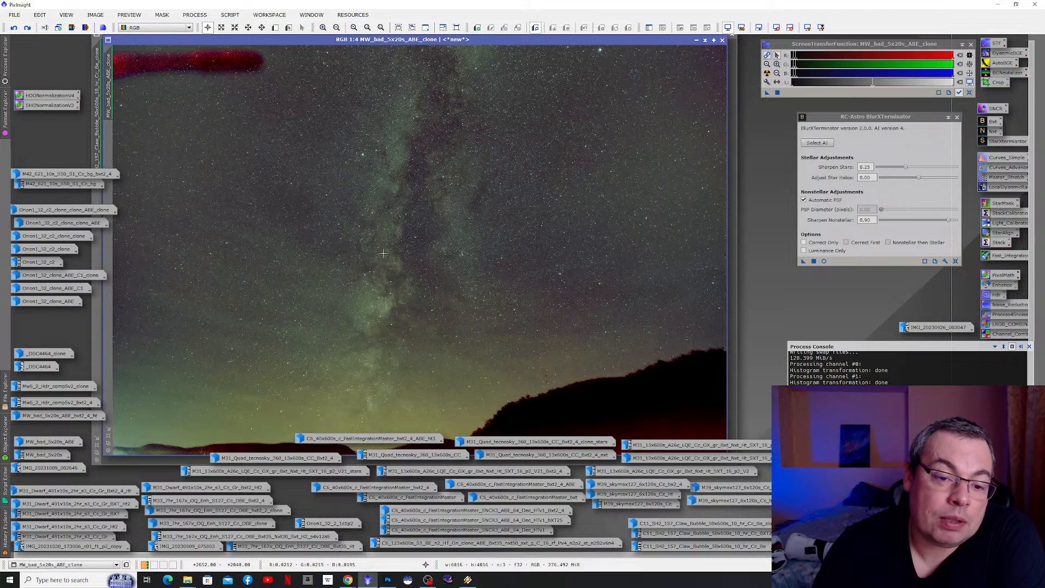
left_click(696, 41)
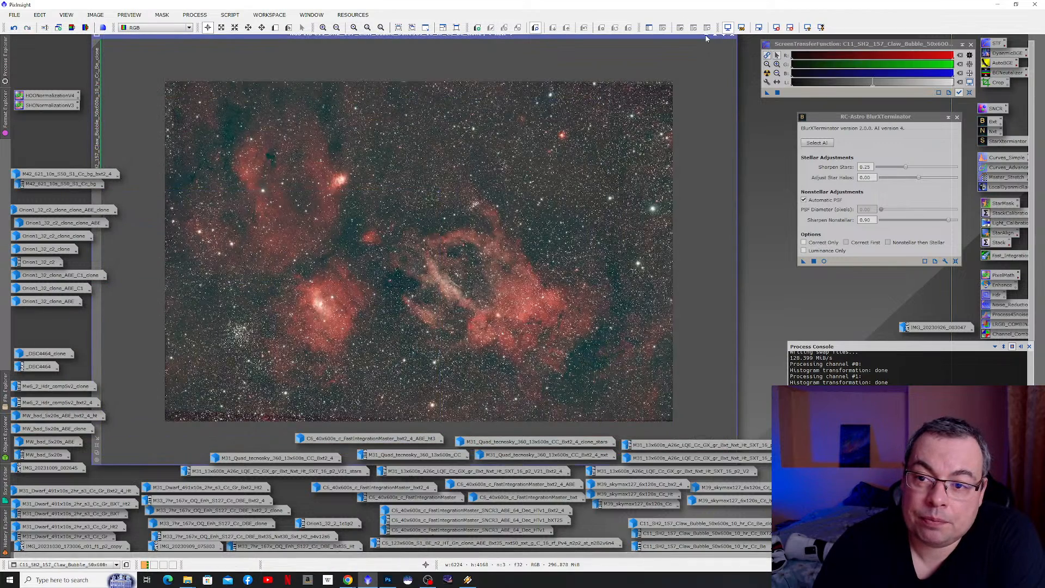
- Minimise the SH2-157 image, restore the M31_13x600s image ending in V2_bxt_4_S2, and examine the stars in the dark field beside the galaxy
left_click(706, 37)
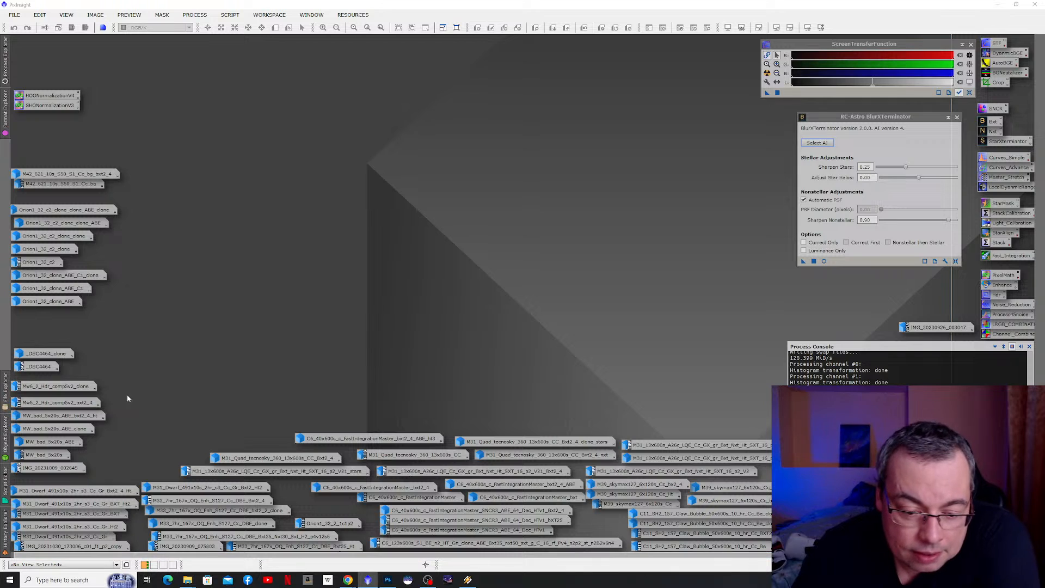
double_click(732, 457)
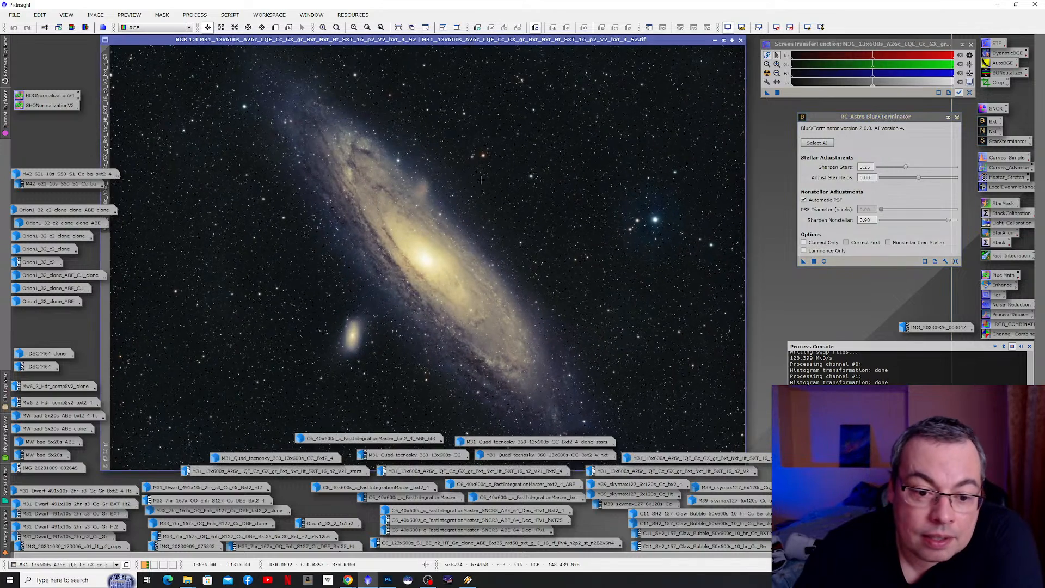
scroll(582, 354, "up", 4)
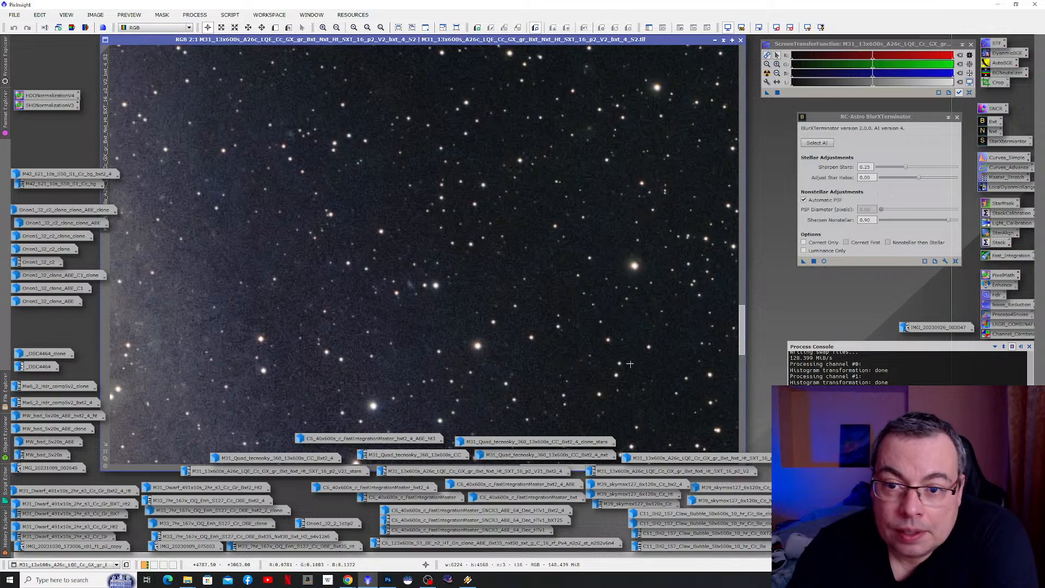
scroll(697, 282, "down", 3)
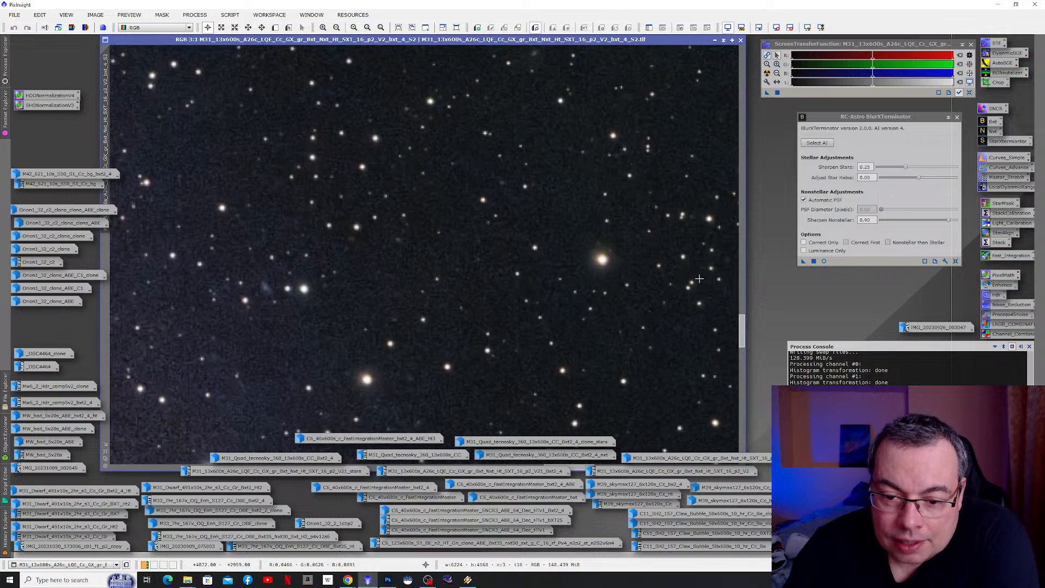
scroll(695, 279, "down", 1)
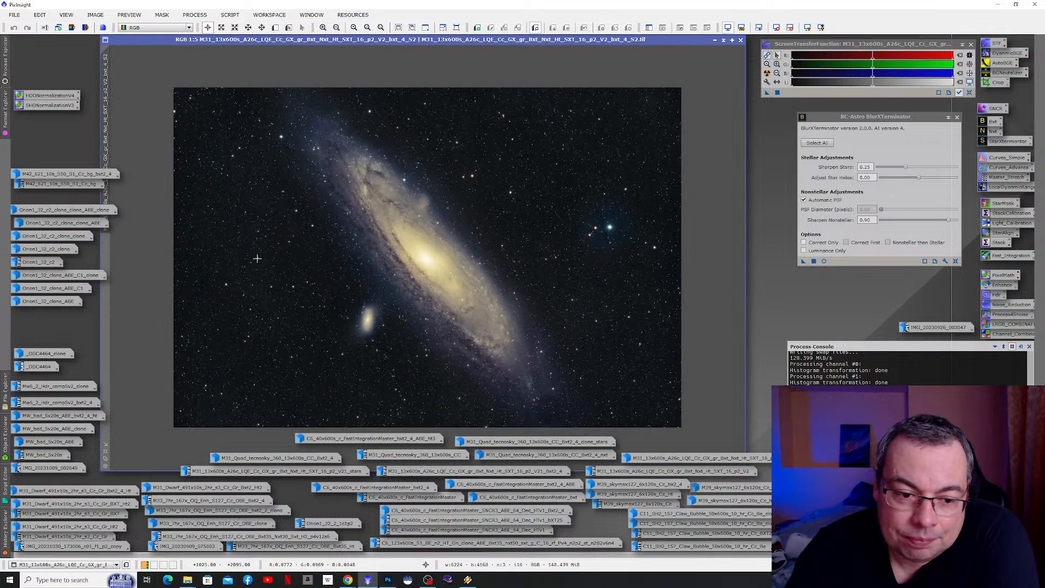
- Examine the stars along M31's dark dust lanes and across its bright disk at up to 2:1 magnification
scroll(351, 232, "up", 2)
scroll(351, 232, "up", 1)
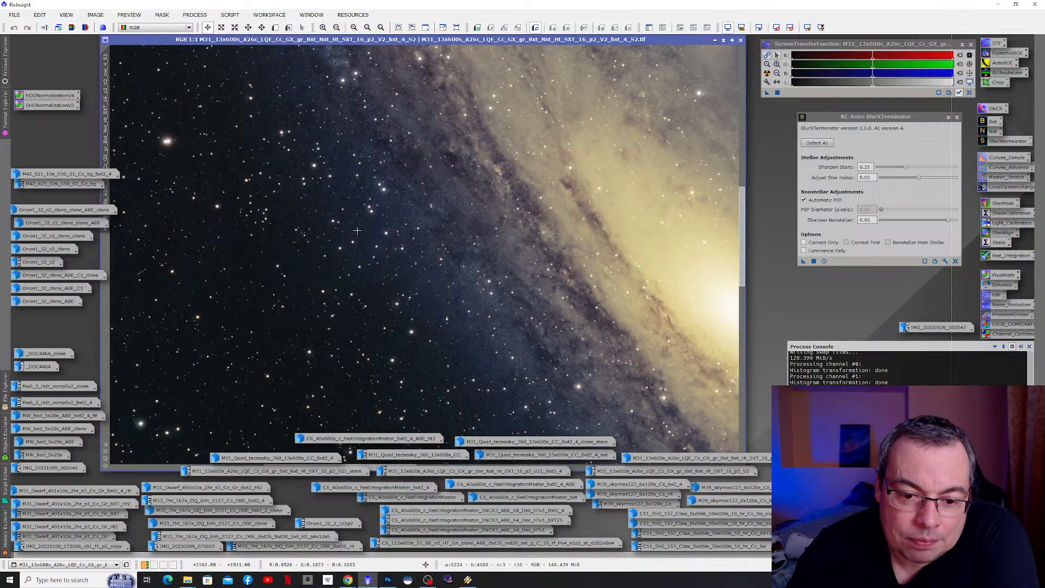
scroll(622, 170, "down", 1)
scroll(622, 170, "down", 1)
scroll(578, 282, "up", 2)
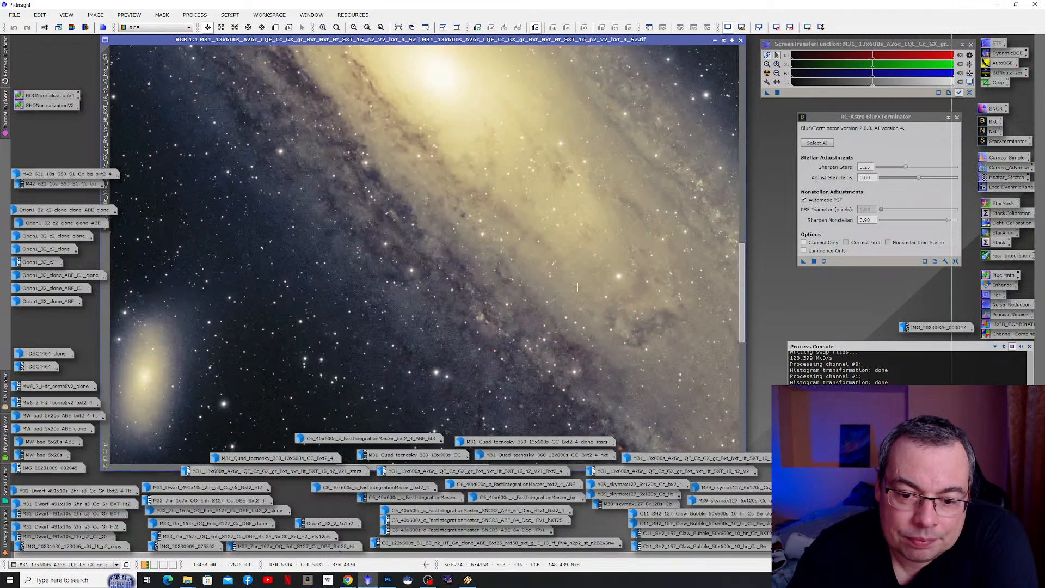
scroll(578, 283, "up", 1)
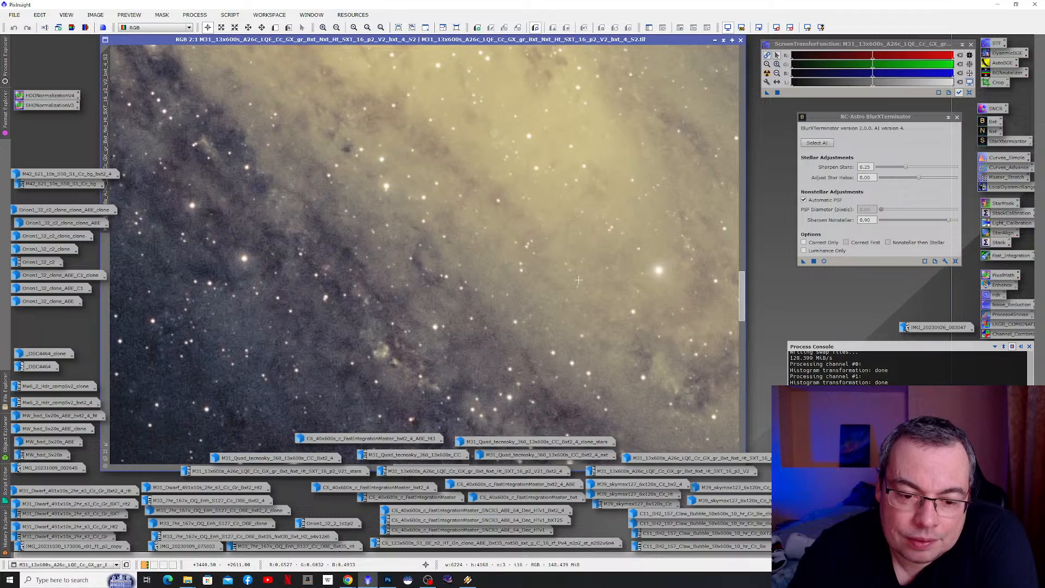
- Compare the whole M31 galaxy with close views of its outer disk and the star field near the brightest star
scroll(578, 279, "down", 6)
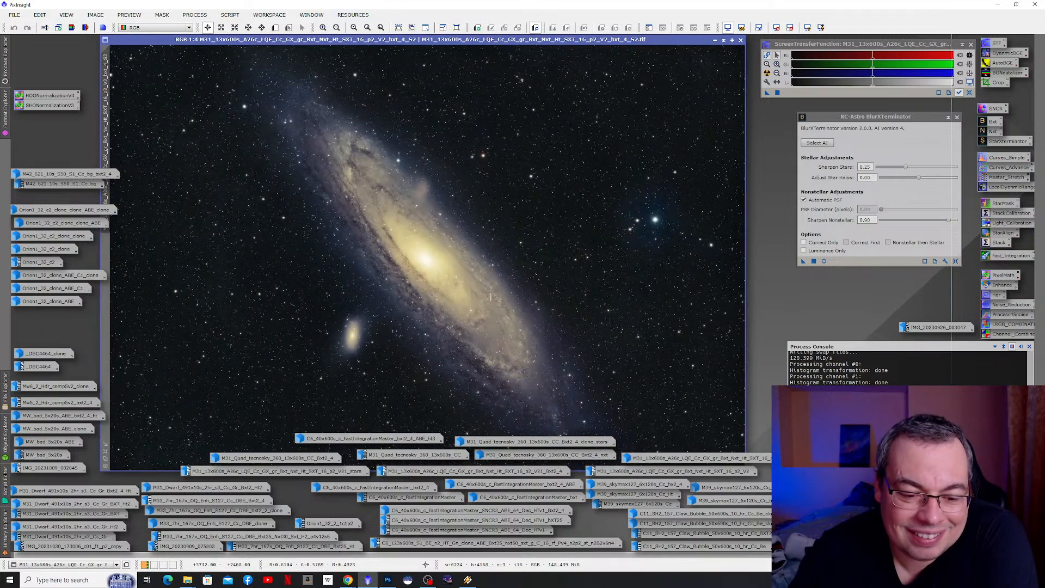
scroll(448, 366, "up", 5)
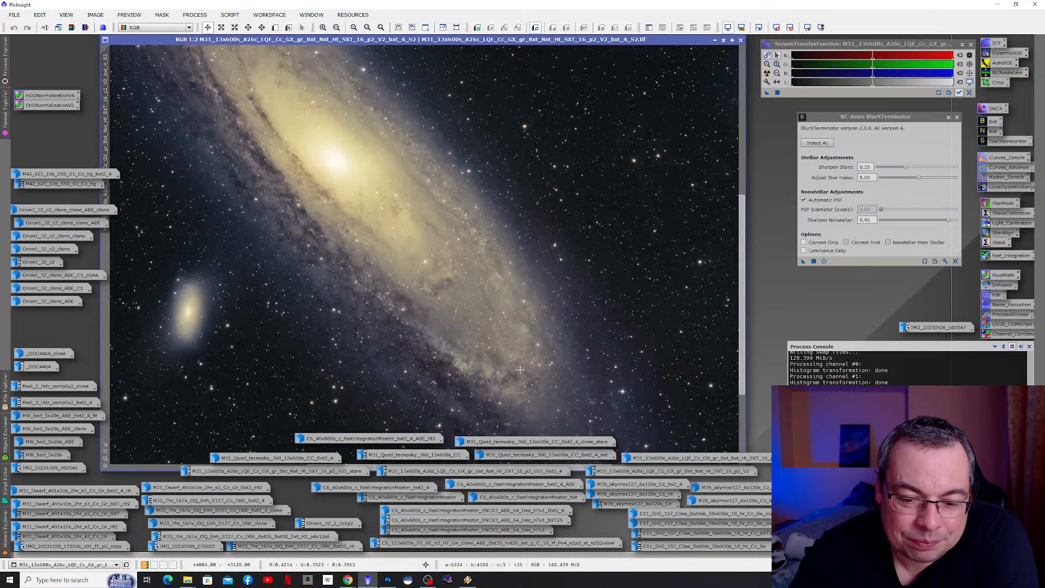
scroll(524, 366, "down", 3)
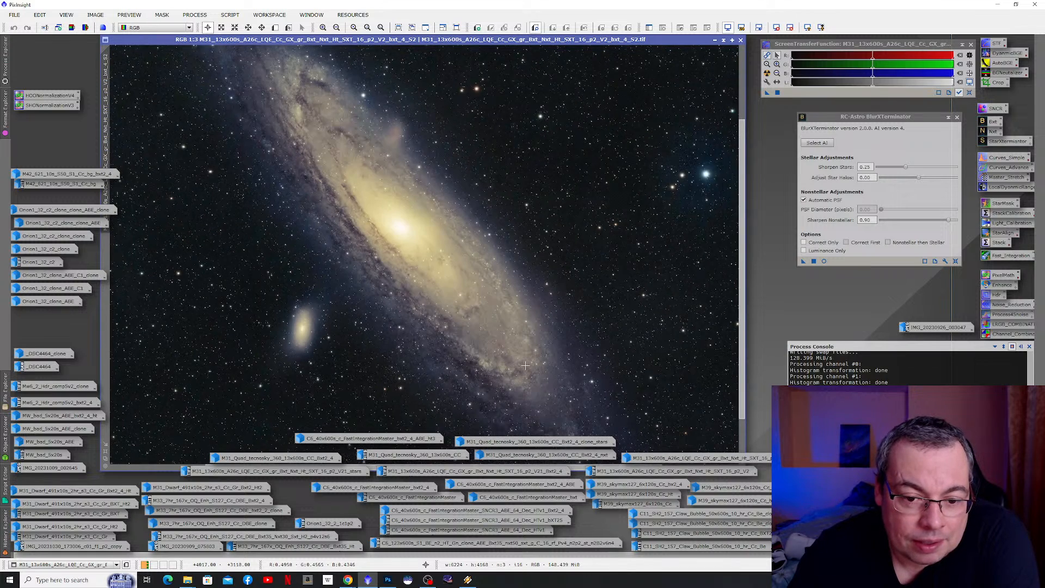
scroll(526, 363, "down", 1)
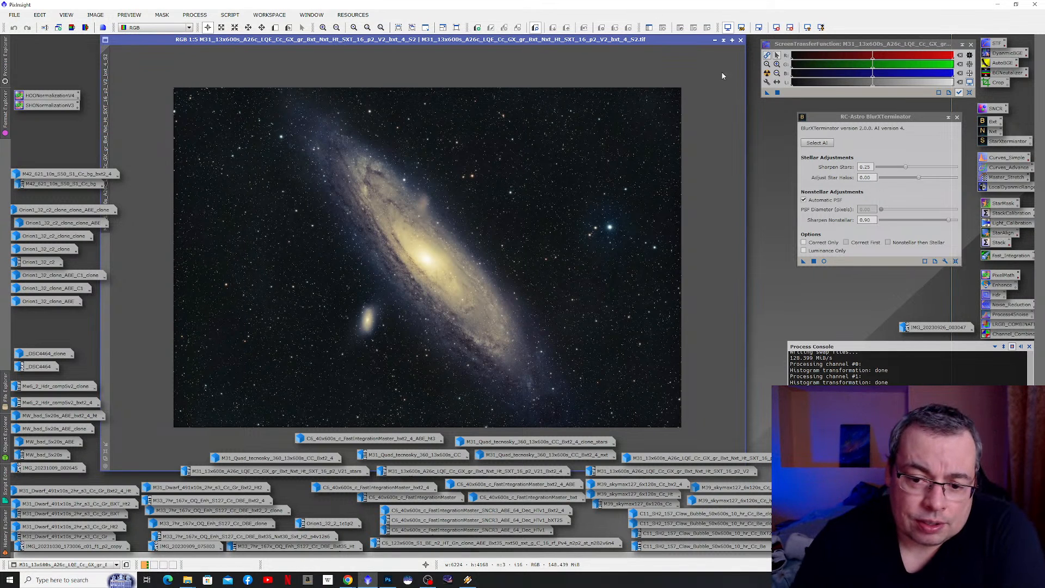
scroll(486, 241, "up", 5)
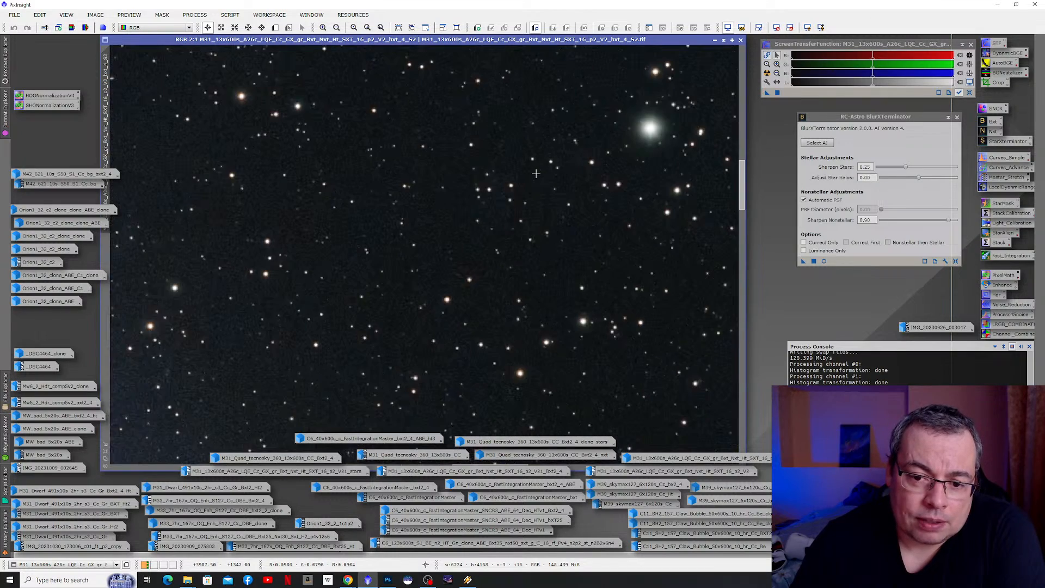
scroll(529, 187, "down", 4)
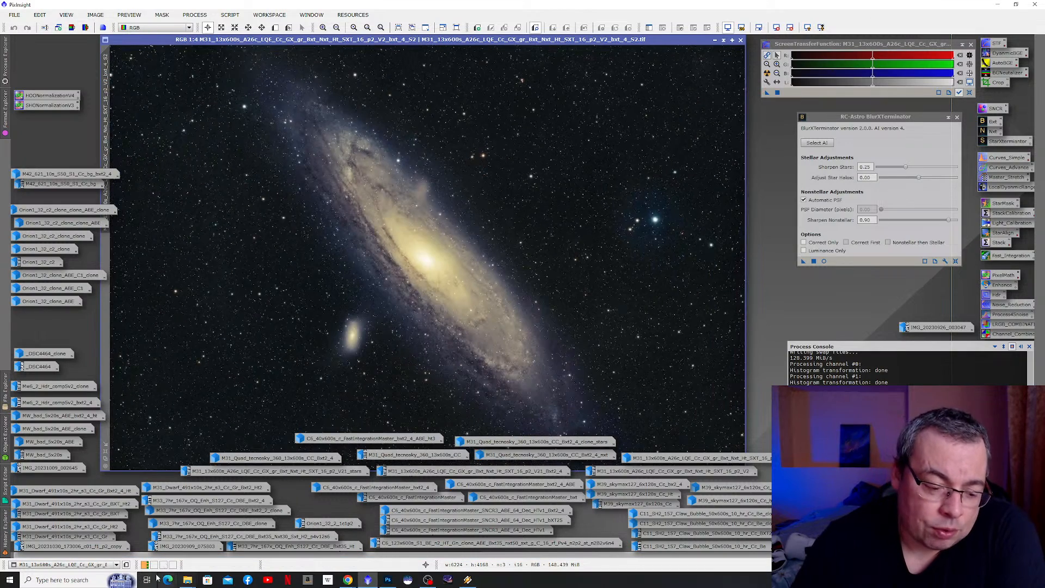
- Switch to the M33 window in File Explorer and preview the comet stack in the Comet Ztf folder of Skymax 127
mouse_move(190, 585)
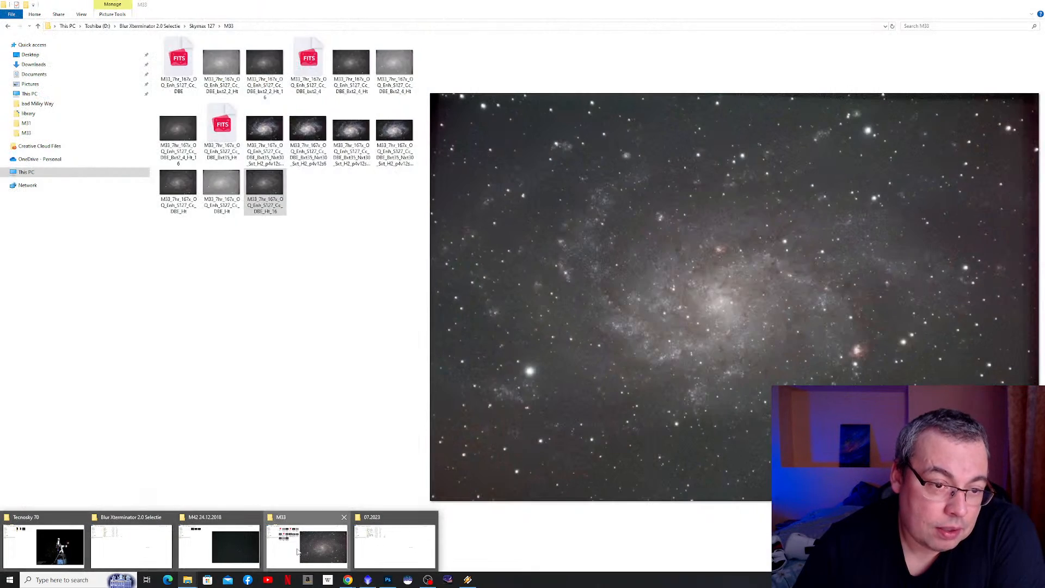
left_click(307, 544)
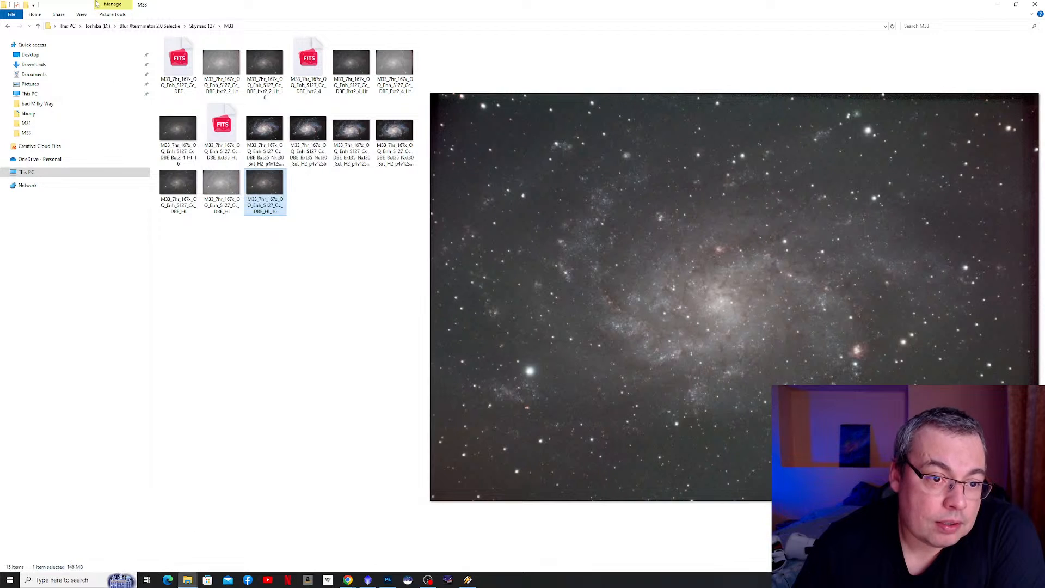
left_click(200, 28)
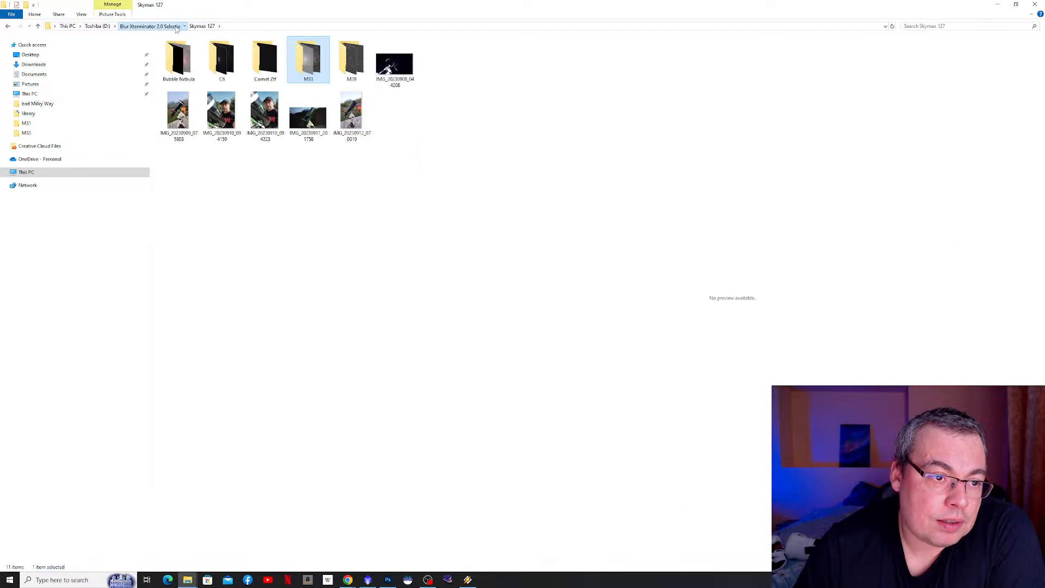
left_click(175, 29)
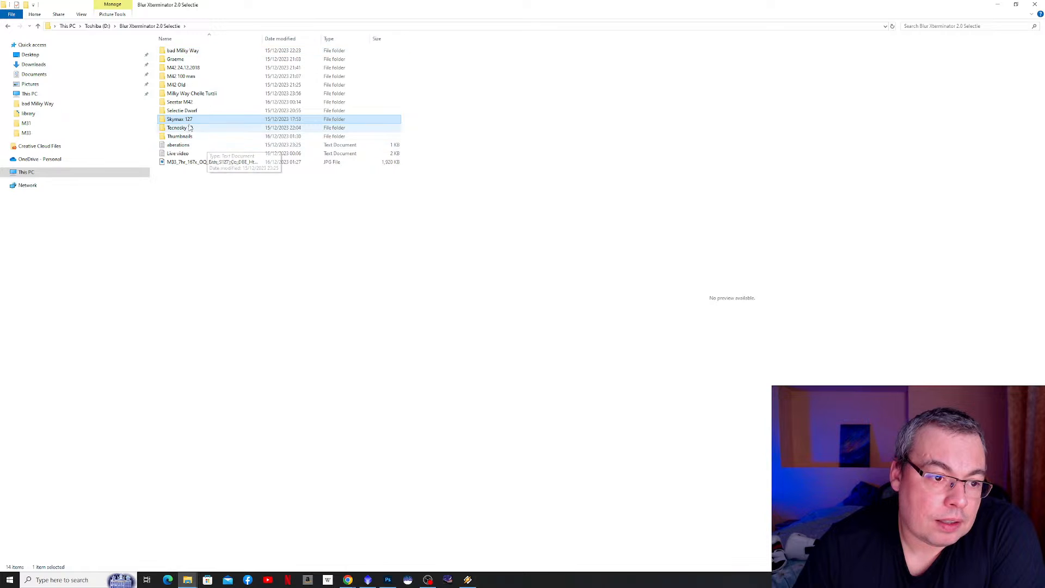
double_click(191, 120)
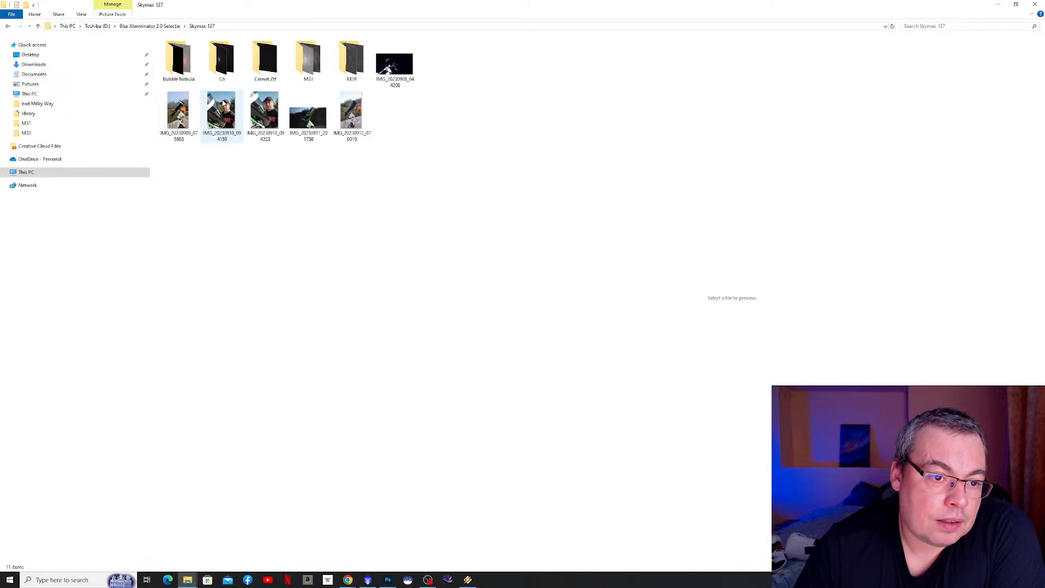
double_click(268, 57)
left_click(175, 62)
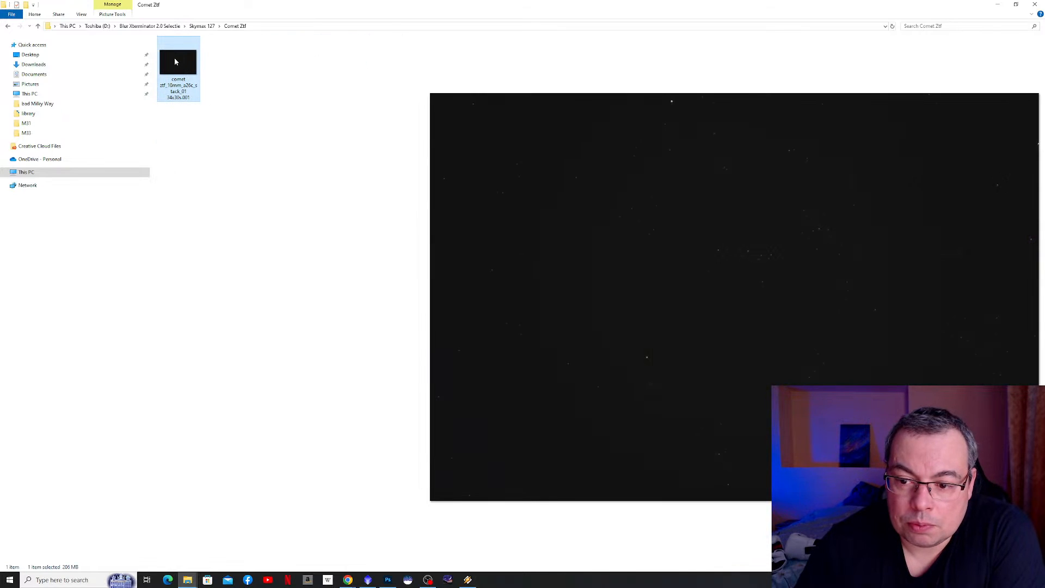
left_click(204, 26)
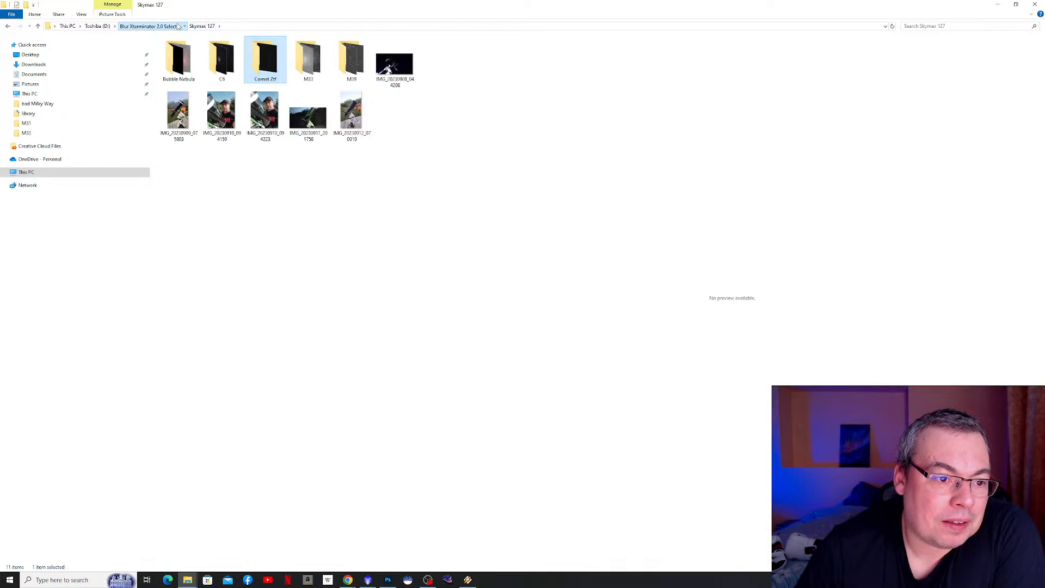
- Preview both M42 ND200_600x1s stacks in the M42 100 mm folder and return to Blur Xterminator 2.0 Selectie
left_click(150, 26)
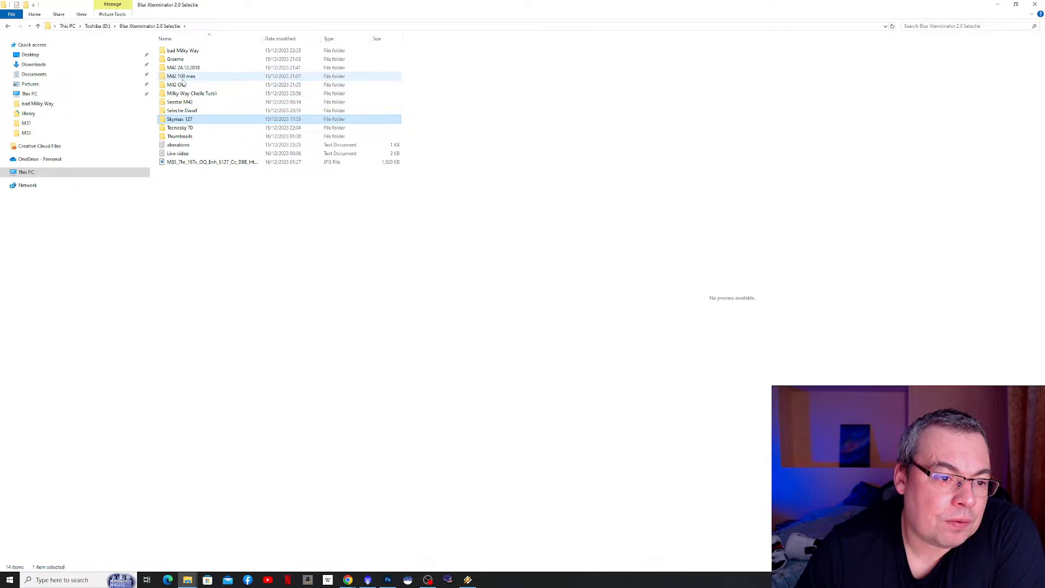
double_click(183, 80)
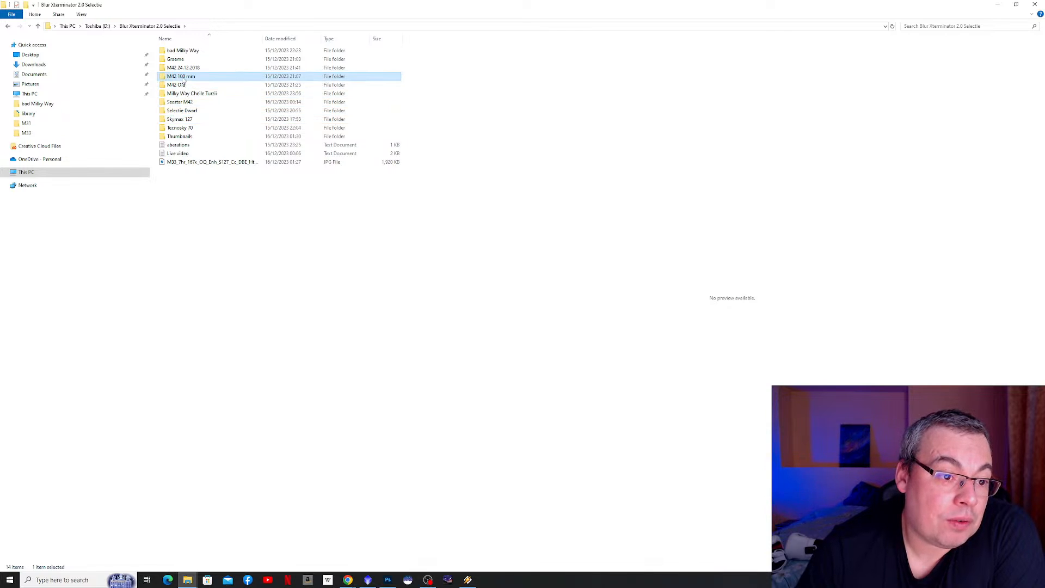
left_click(221, 68)
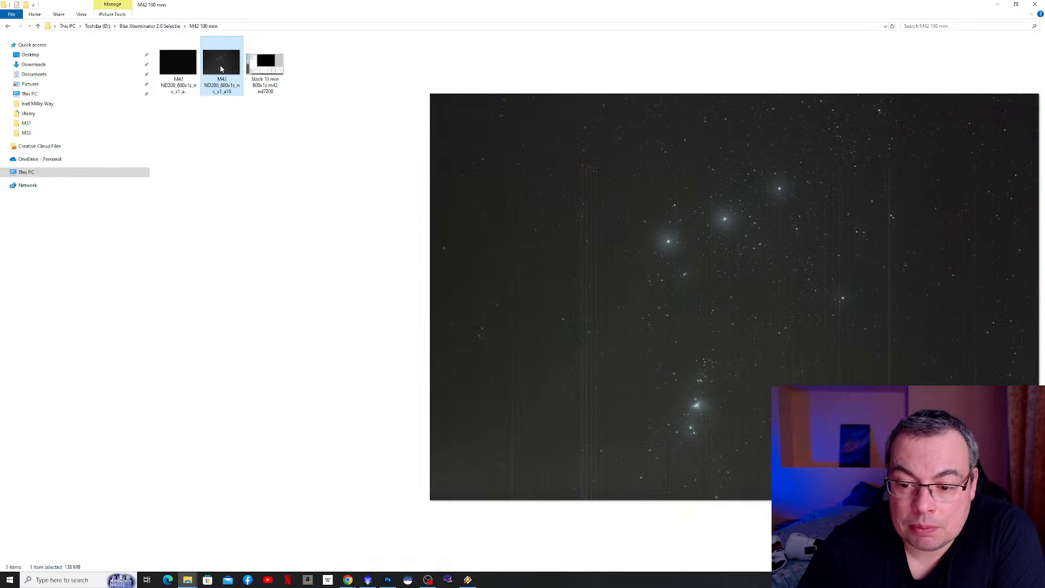
left_click(172, 56)
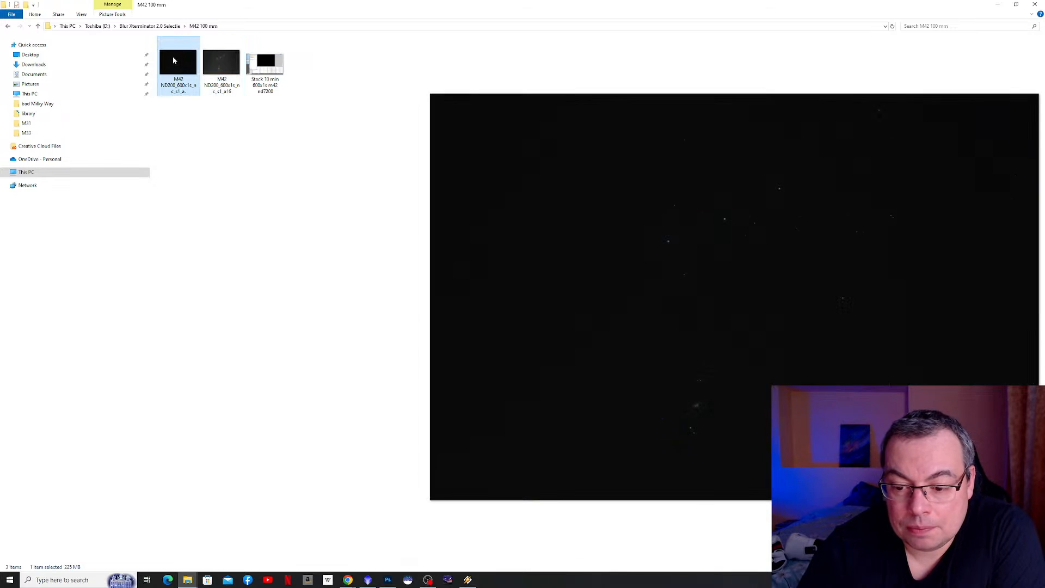
left_click(184, 27)
left_click(184, 26)
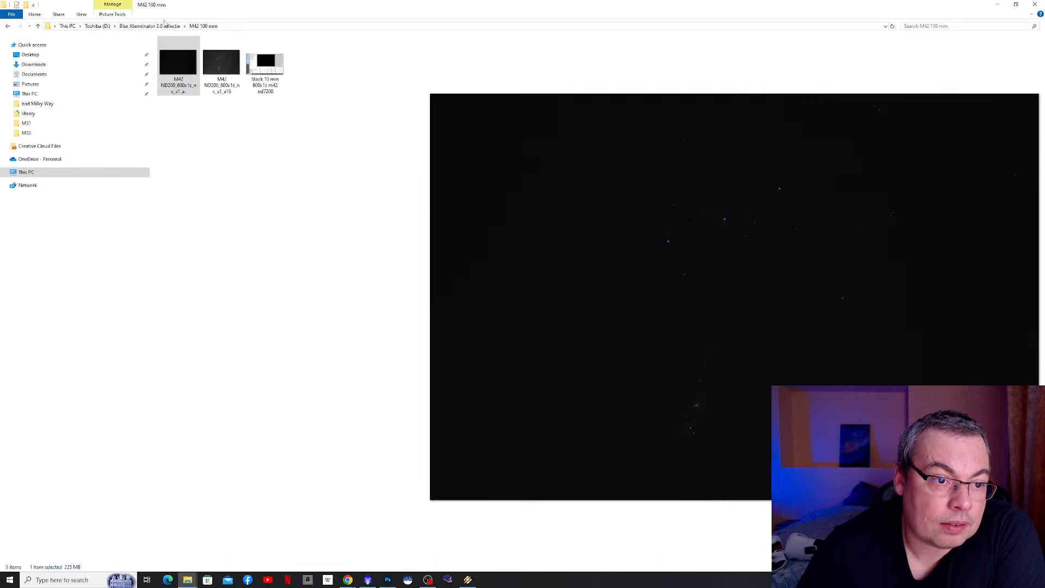
left_click(166, 26)
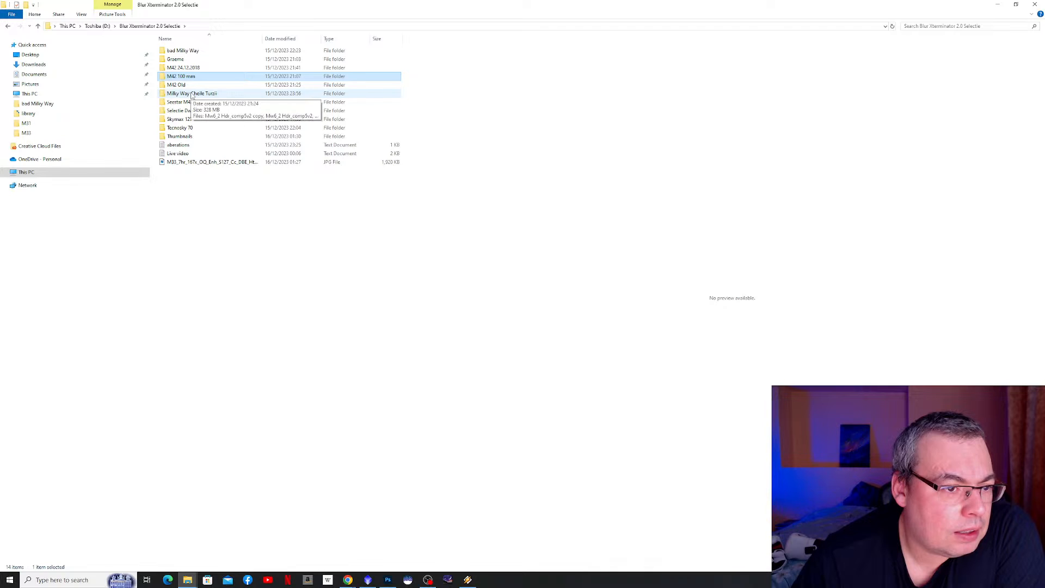
- Preview the stars-only SH2-157 image in Tecnosky 70's Bubble Nebula & Lobster Claw nebula folder, and return to Blur Xterminator 2.0 Selectie
double_click(192, 128)
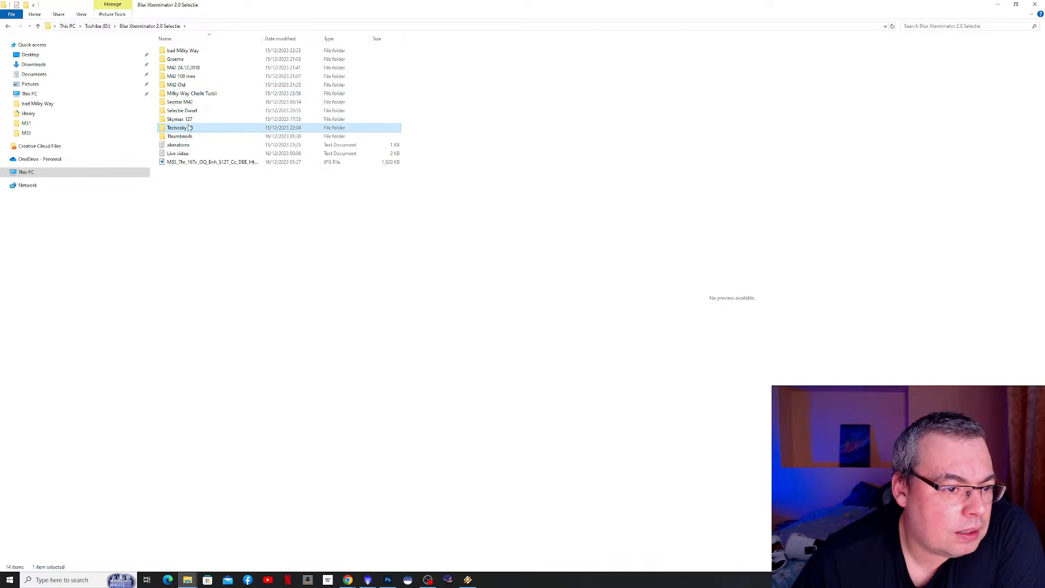
left_click(218, 67)
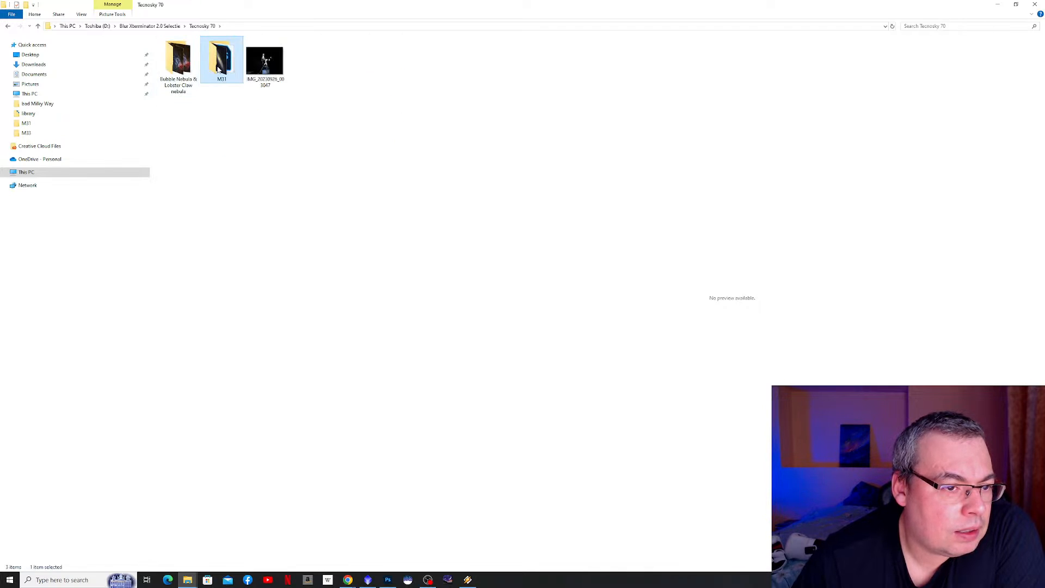
double_click(179, 60)
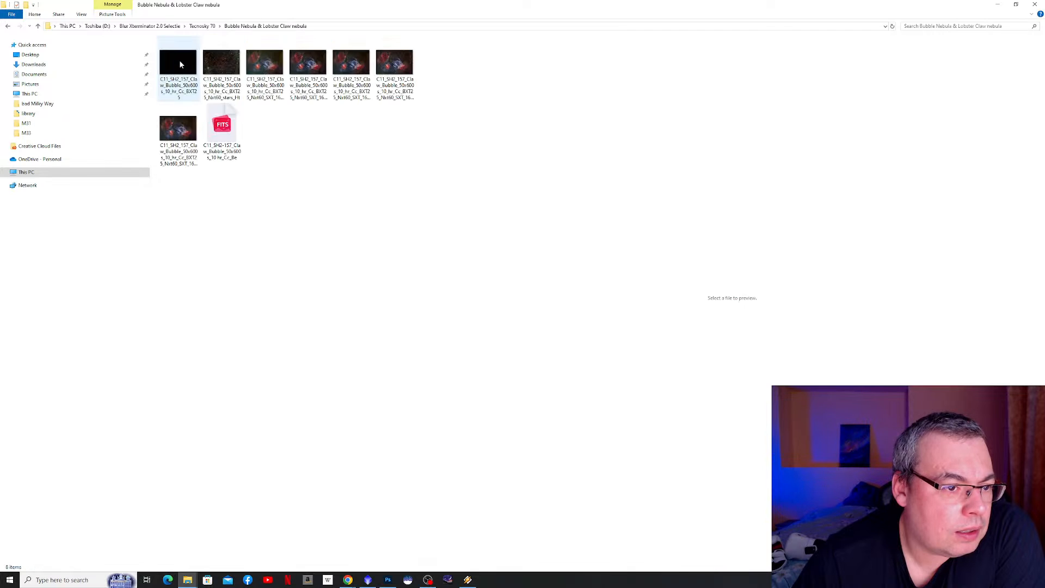
left_click(230, 62)
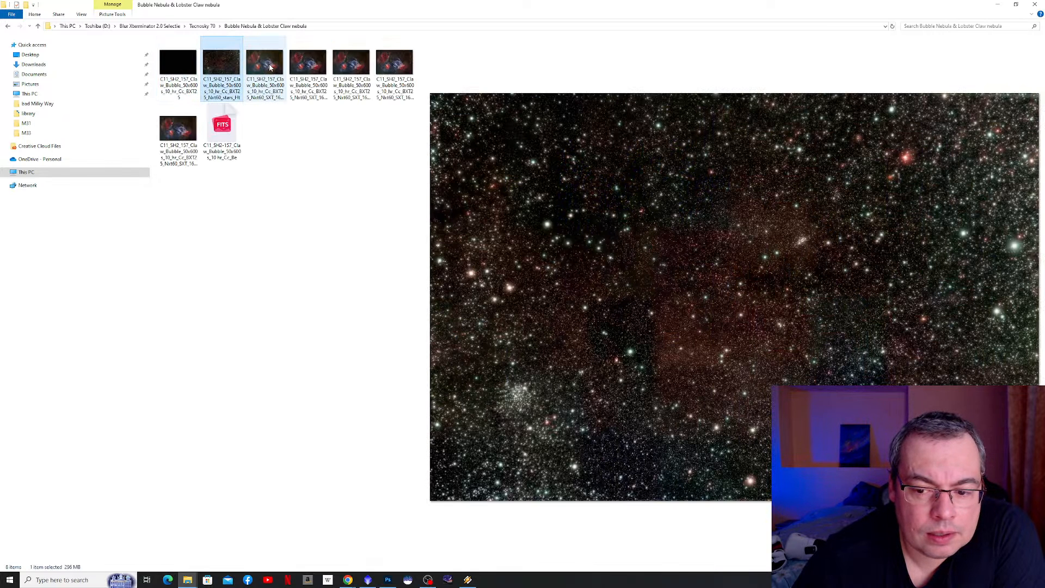
left_click(202, 26)
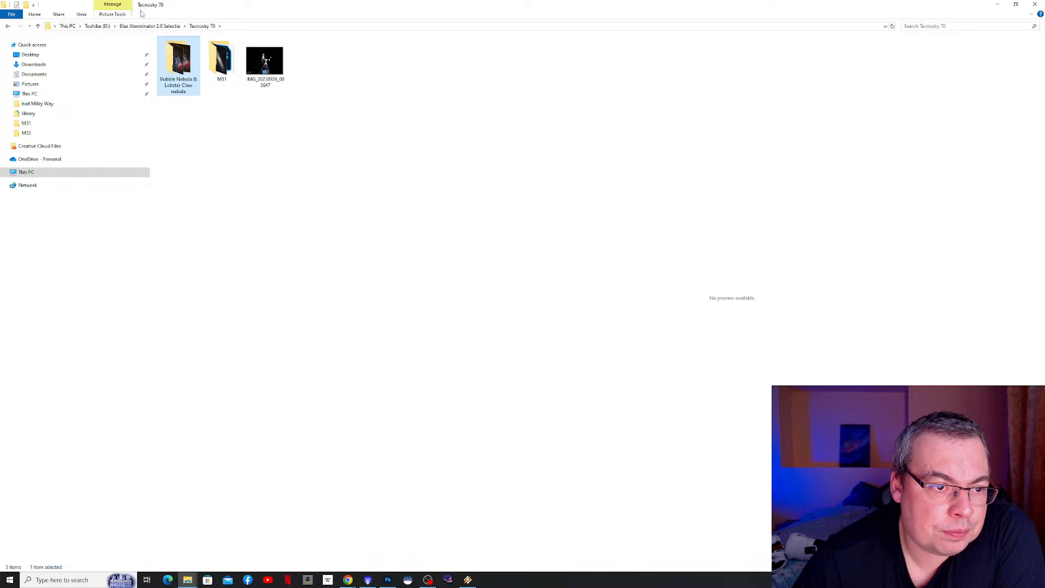
left_click(150, 26)
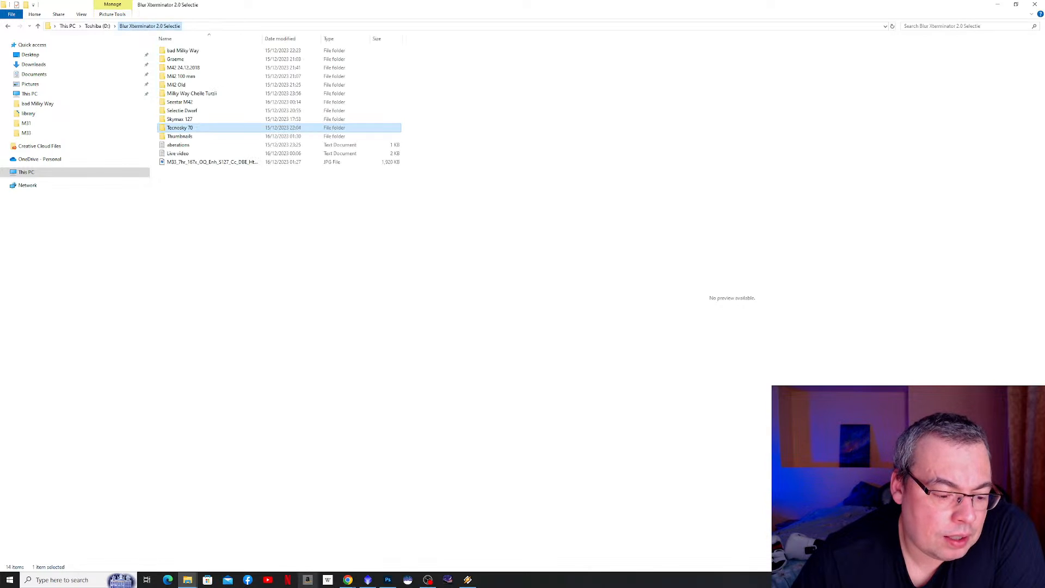
- Switch to the Tecnosky 70 window in File Explorer and open the M42 Quad enhance full moon folder in Siril on drive E
left_click(186, 581)
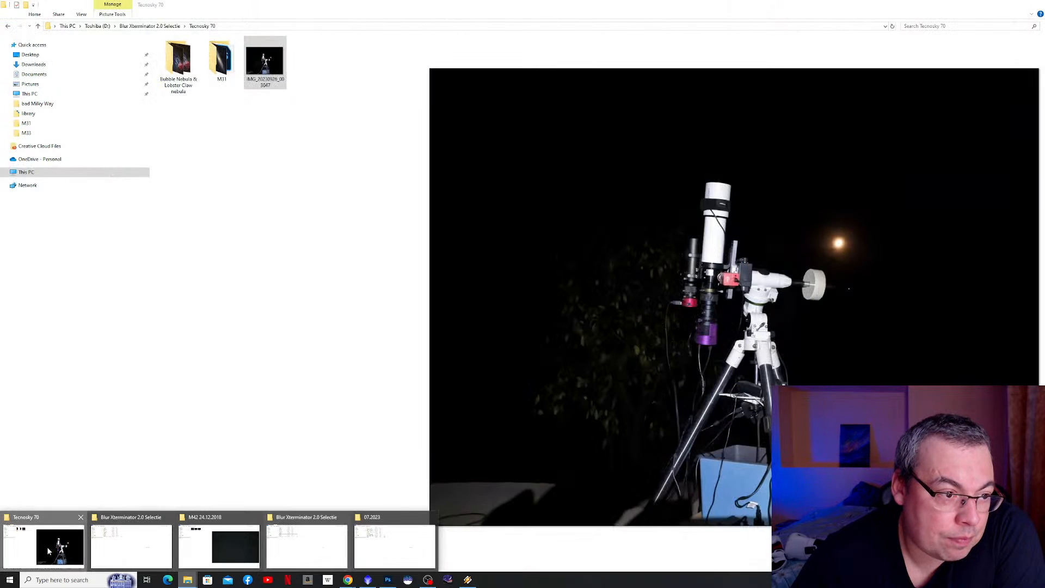
left_click(33, 543)
left_click(31, 94)
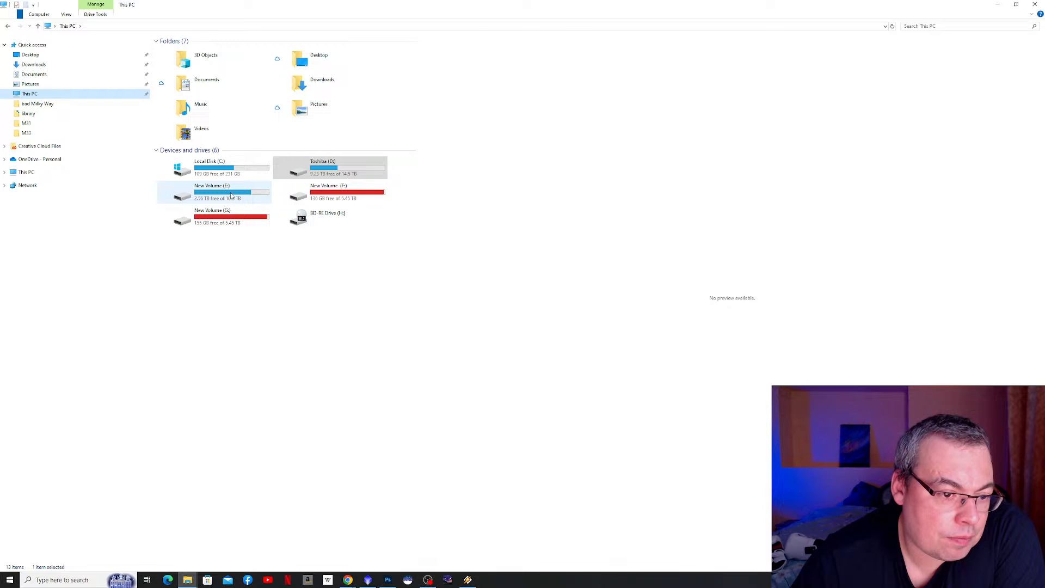
double_click(241, 191)
scroll(218, 433, "down", 3)
scroll(217, 432, "down", 1)
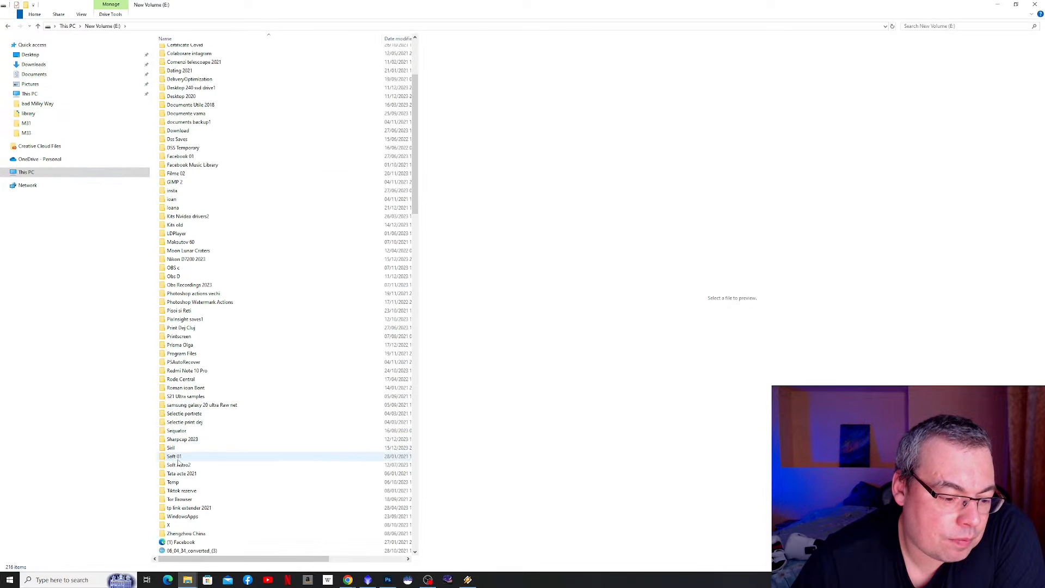
double_click(171, 447)
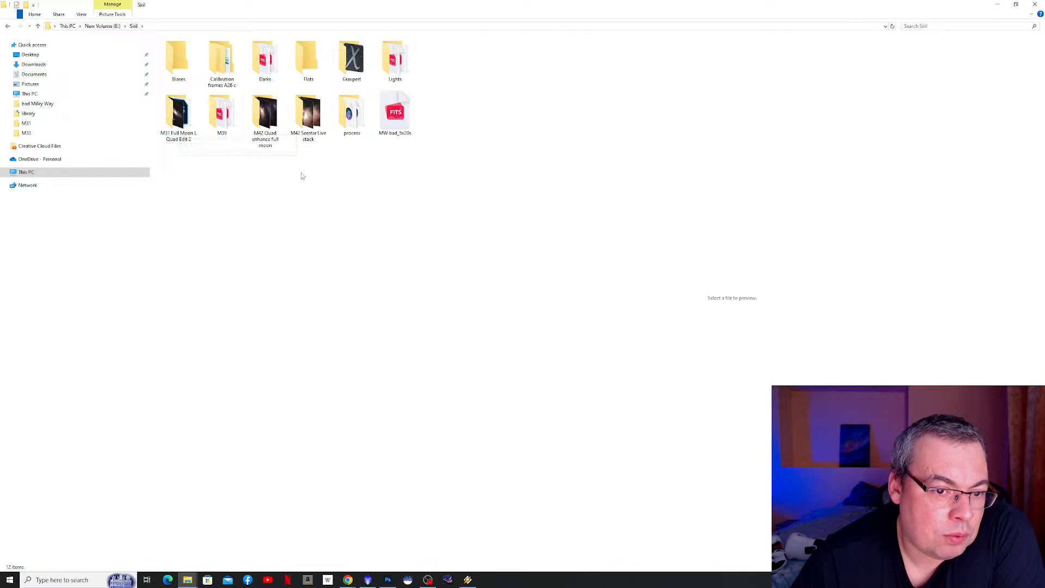
left_click(256, 116)
double_click(256, 115)
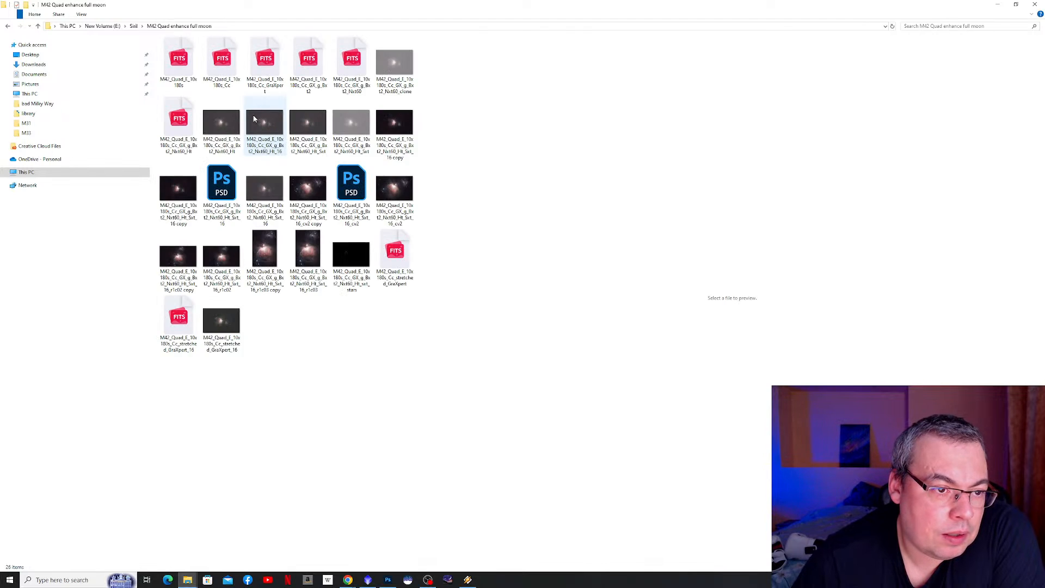
- Preview the finished, starless and stretched M42 Quad versions, and return to the Siril folder
left_click(326, 188)
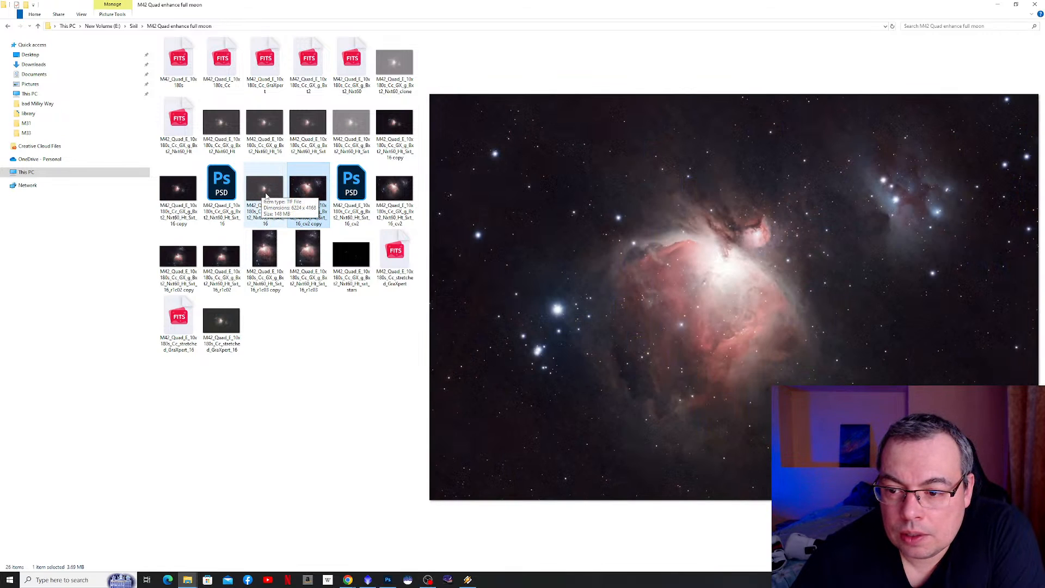
left_click(266, 196)
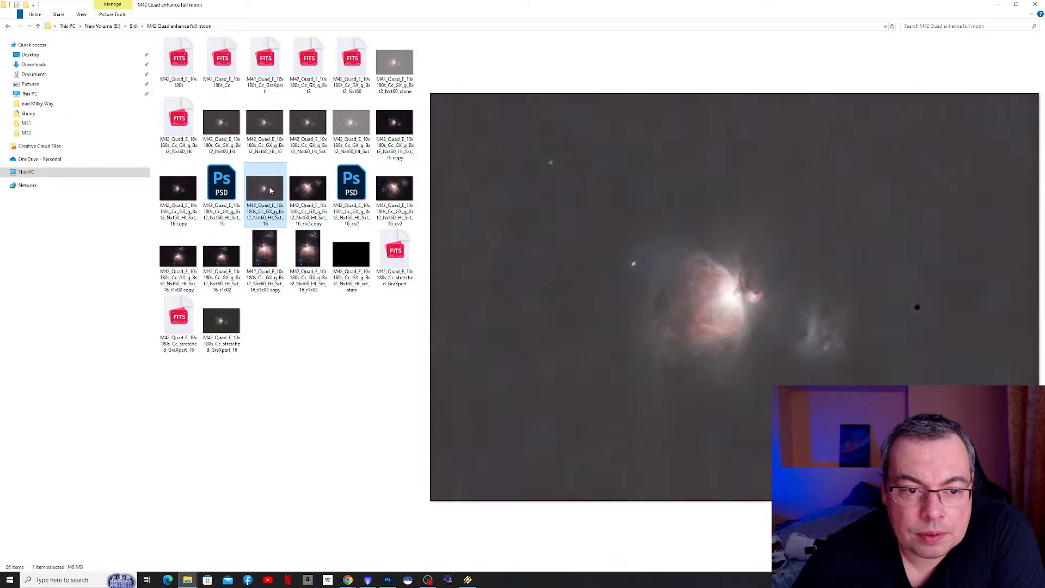
left_click(314, 117)
left_click(232, 123)
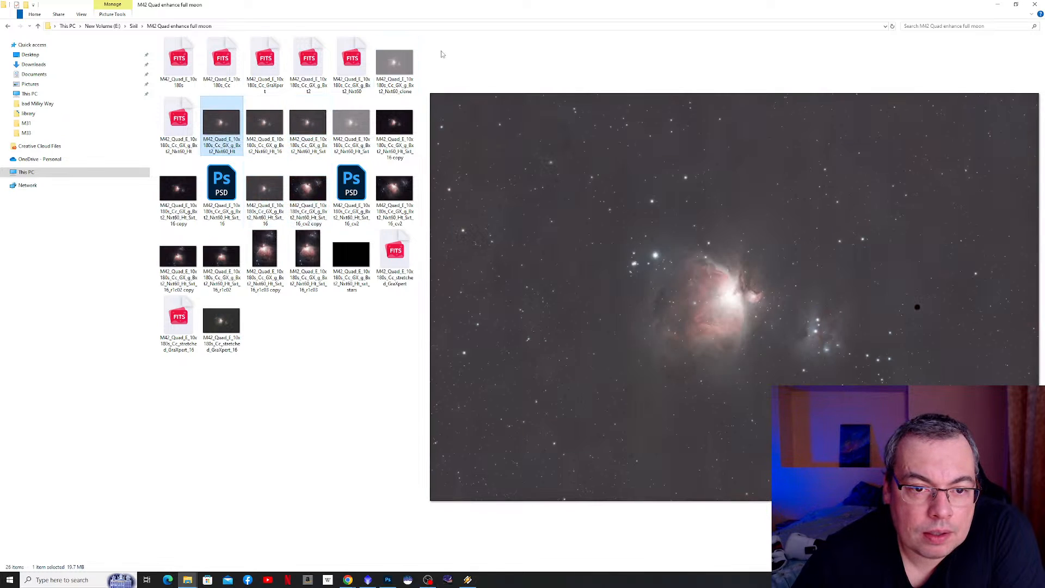
left_click(134, 26)
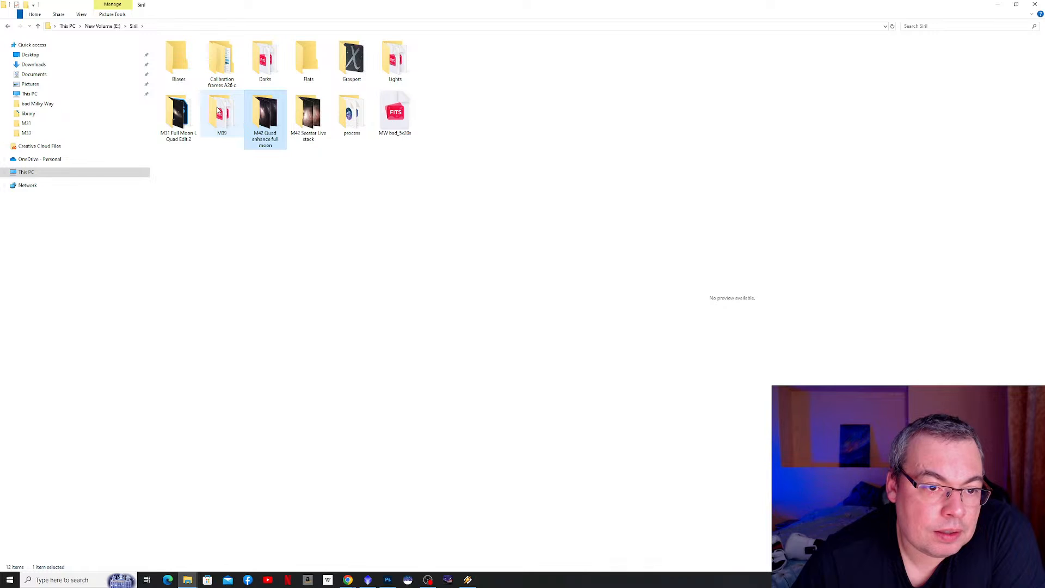
- Switch to PixInsight and check the previews of the minimized image windows, including Orion1_32_2_1c1p2
left_click(186, 580)
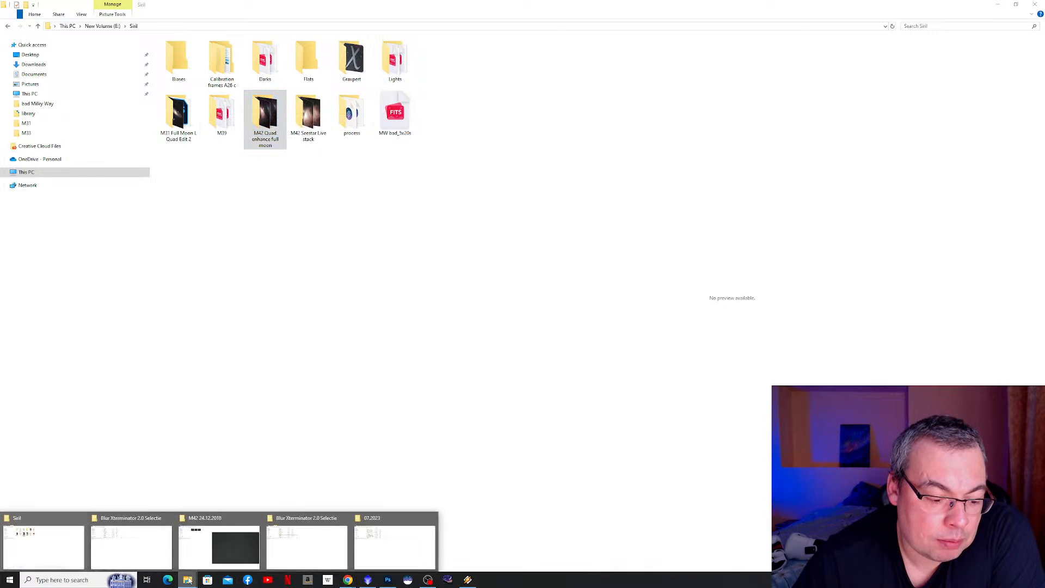
left_click(367, 580)
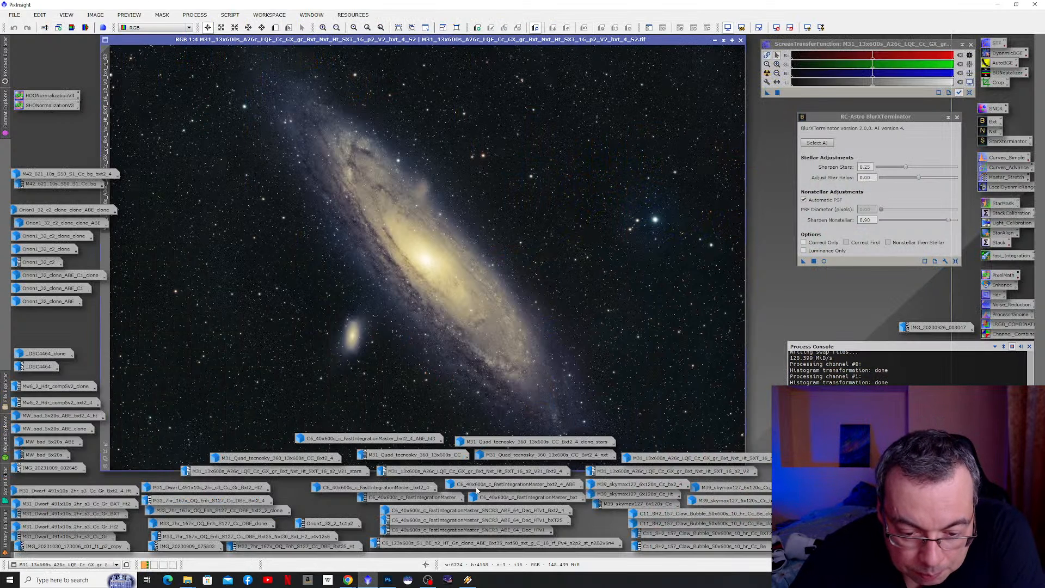
mouse_move(472, 489)
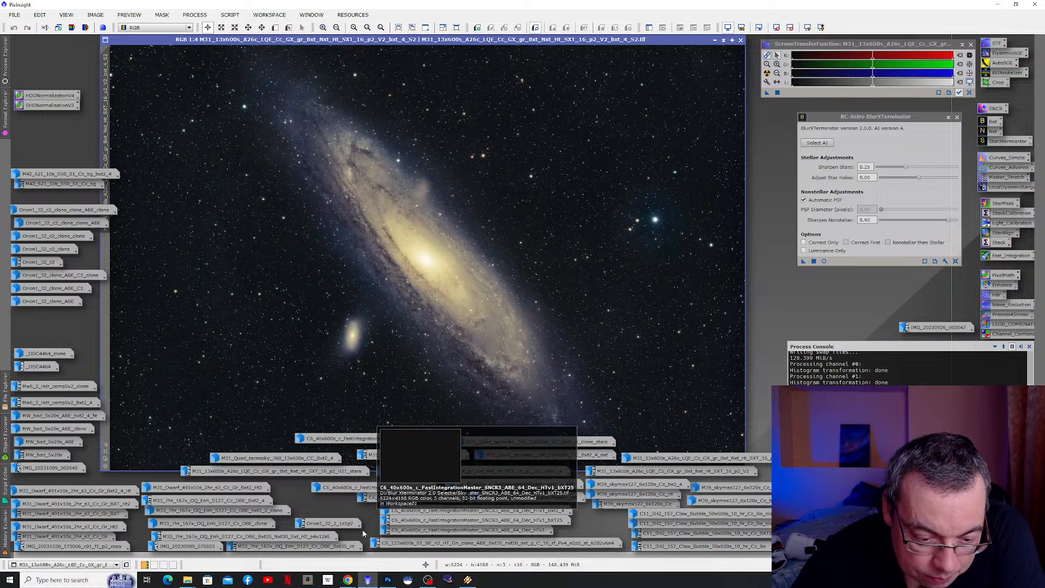
mouse_move(329, 528)
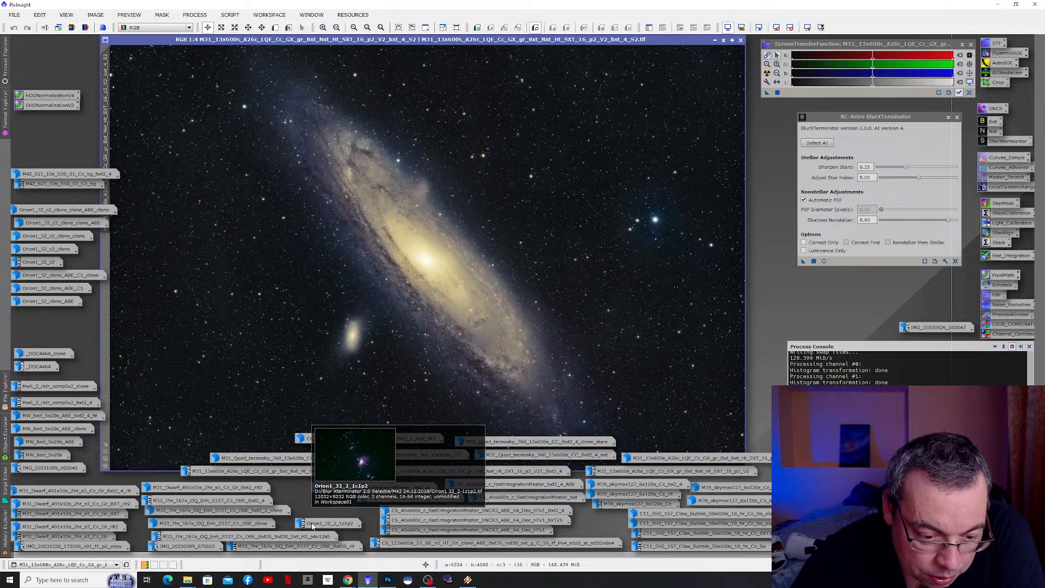
mouse_move(88, 490)
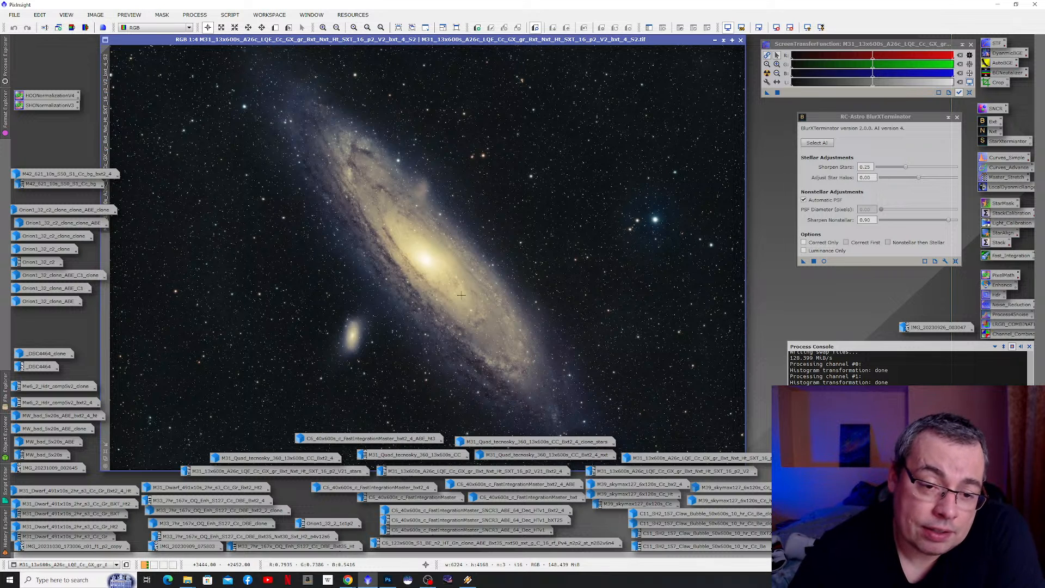
- Compare the whole M31 galaxy with close views of its core, upper disk and the surrounding star field at up to 2:1
scroll(436, 266, "up", 2)
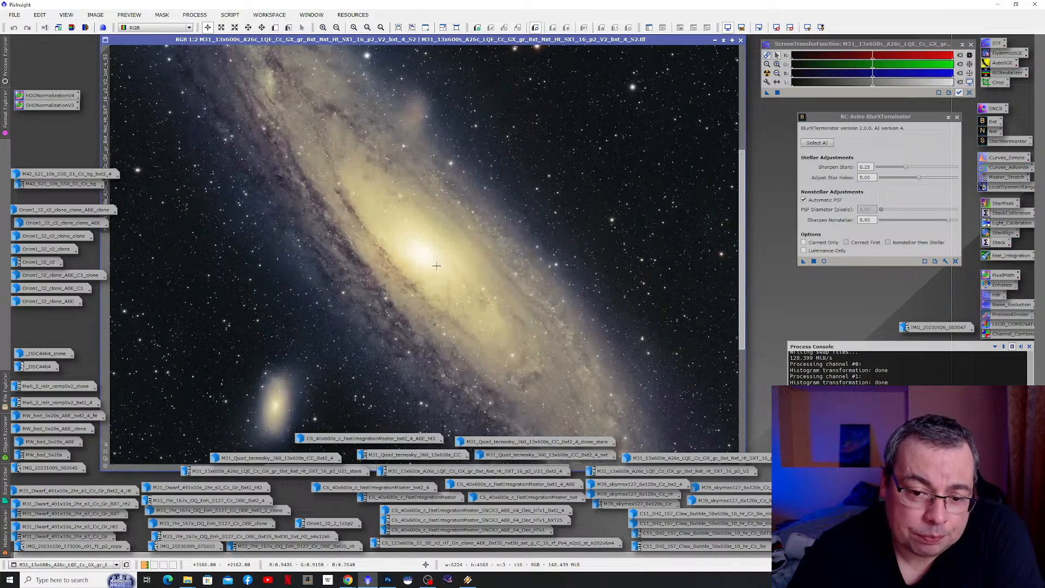
scroll(437, 266, "down", 2)
scroll(438, 266, "down", 2)
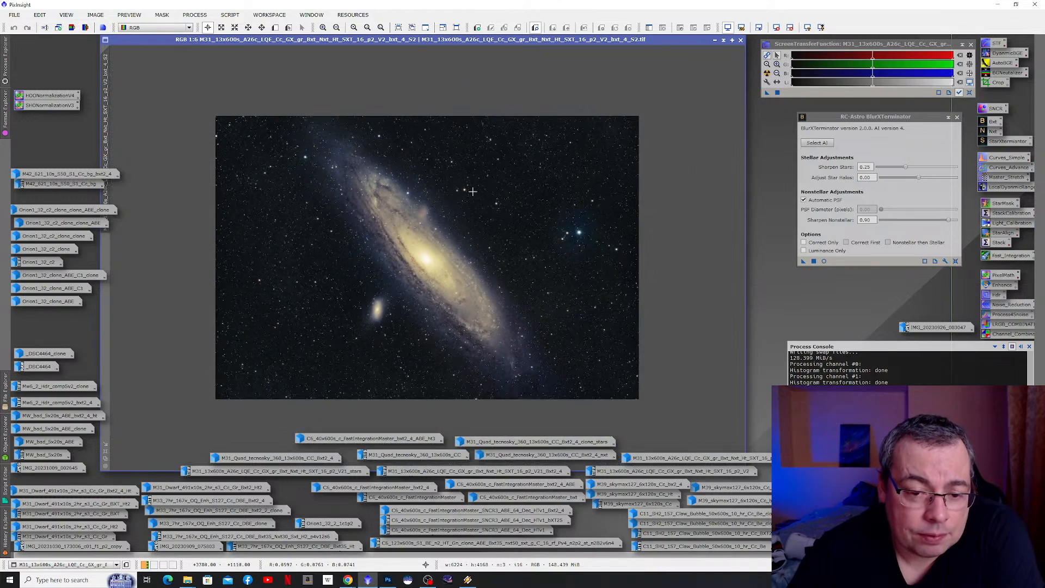
scroll(472, 189, "up", 4)
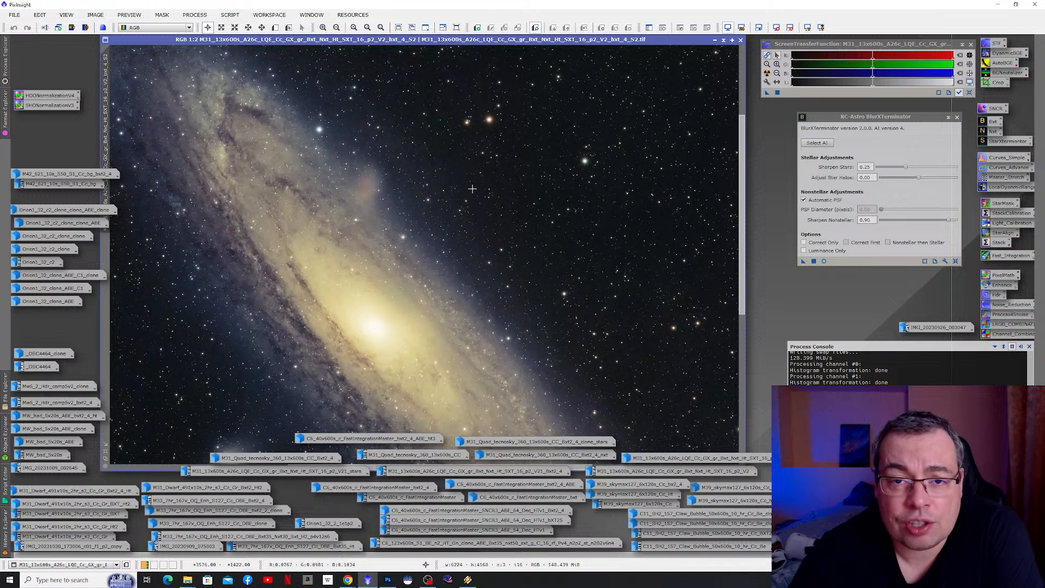
scroll(472, 189, "down", 4)
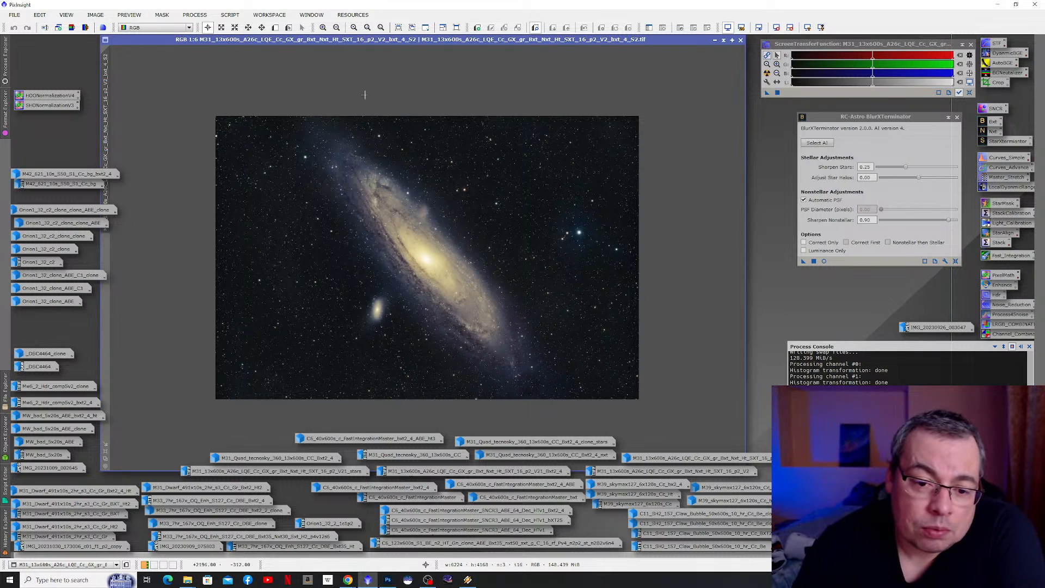
scroll(582, 252, "up", 1)
scroll(564, 169, "up", 1)
scroll(565, 169, "up", 2)
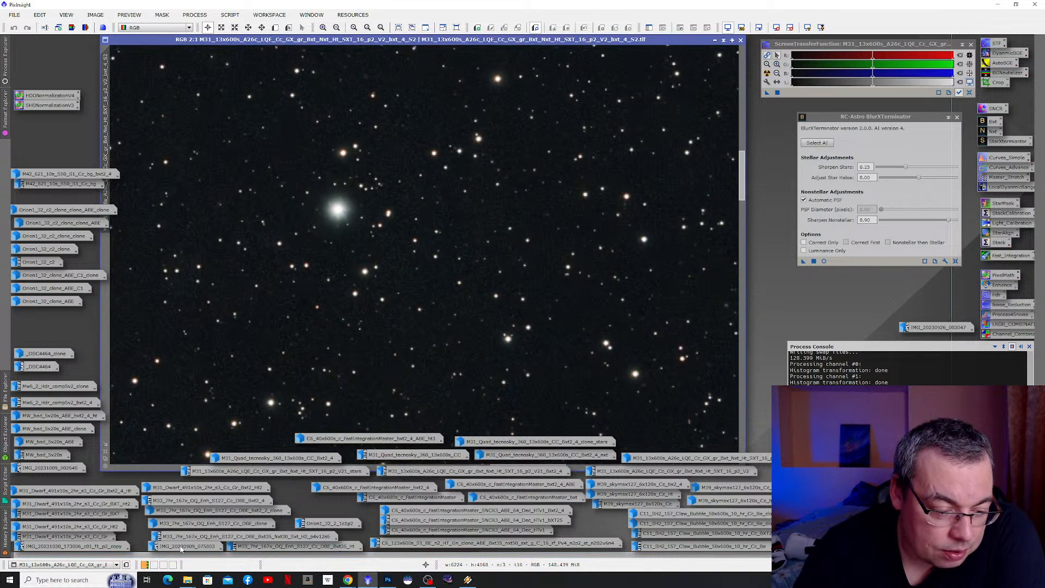
- Restore the minimized M39_skymax127_6x120s_Cc_bx2_4 image and examine its bright stars at 2:1
mouse_move(64, 530)
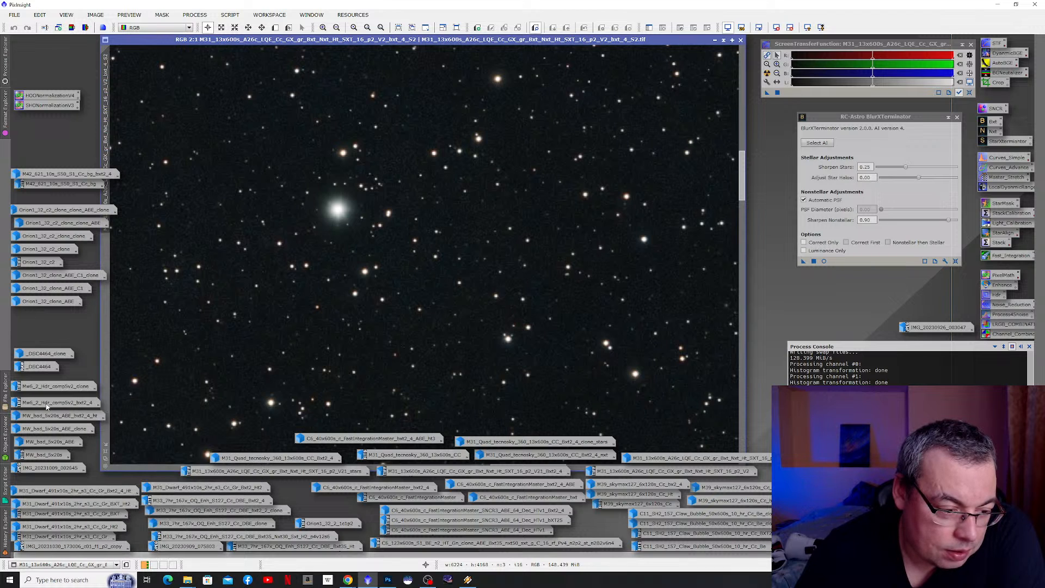
mouse_move(48, 407)
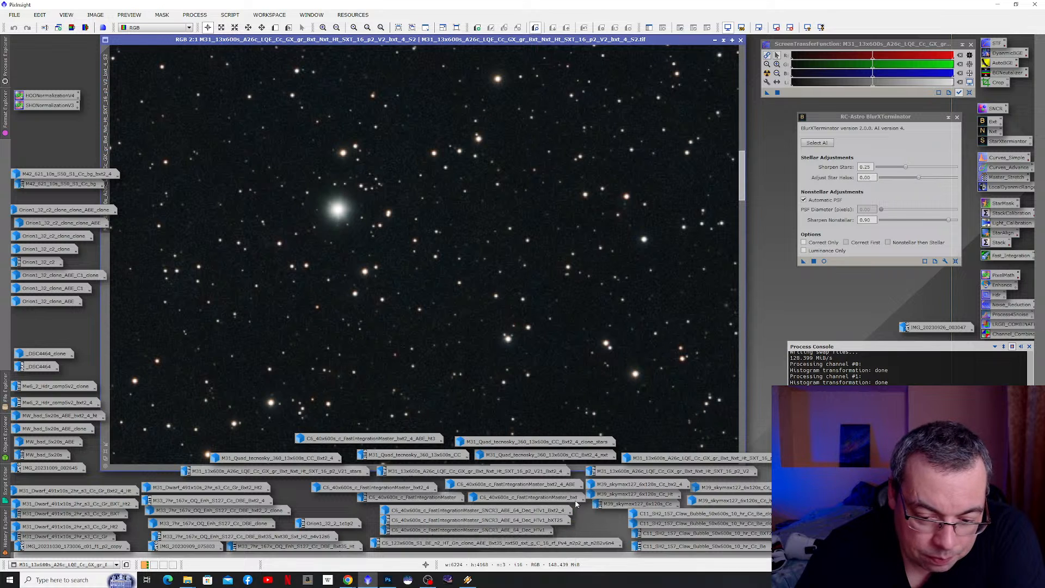
mouse_move(672, 502)
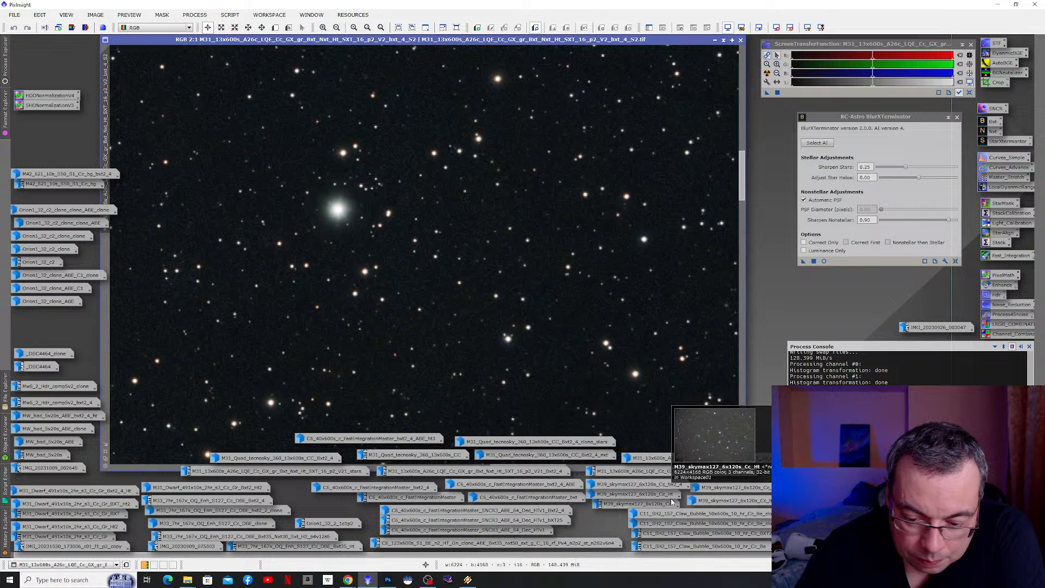
double_click(664, 485)
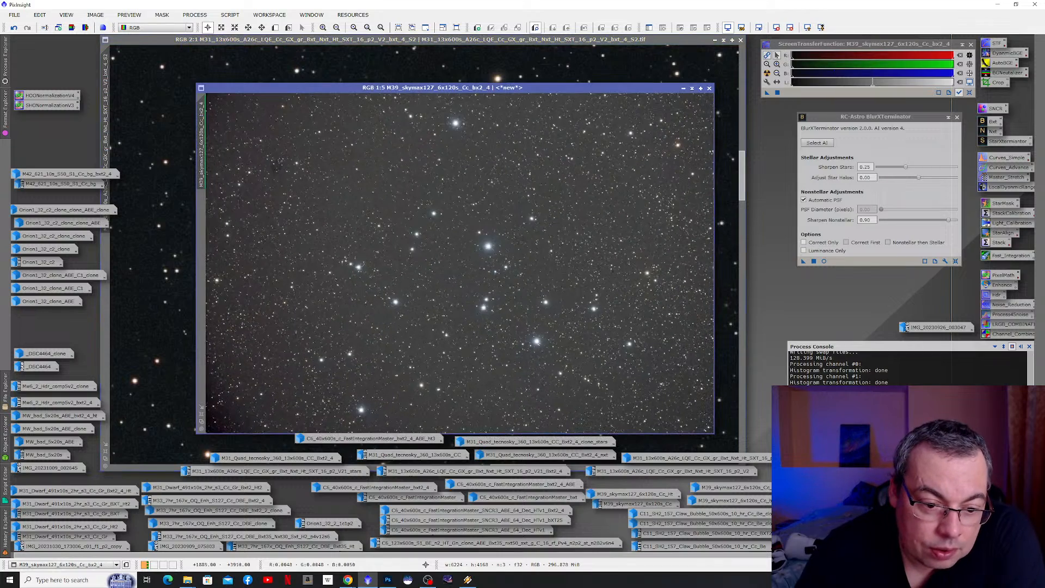
scroll(337, 372, "up", 2)
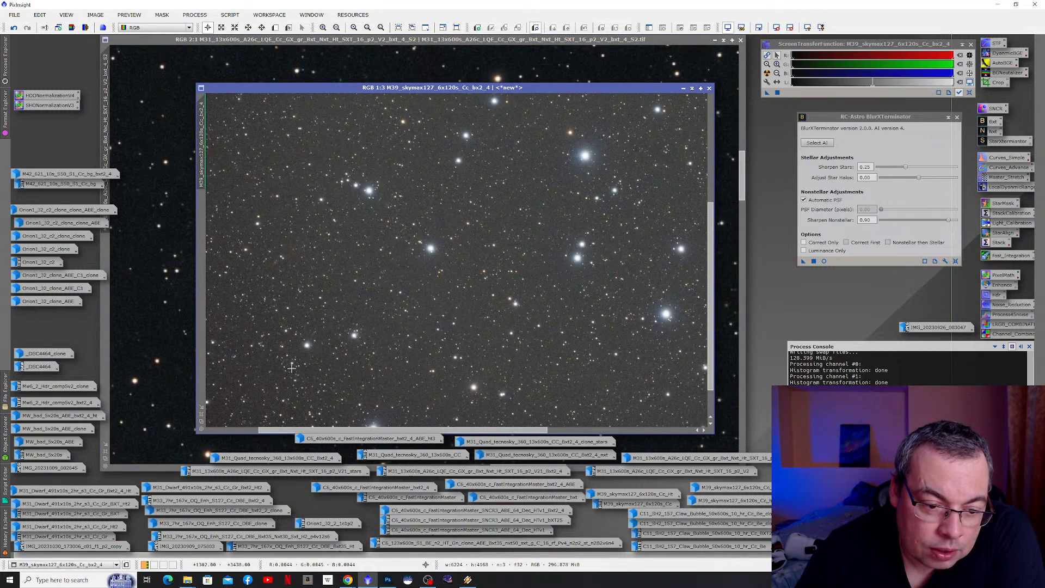
scroll(295, 365, "up", 2)
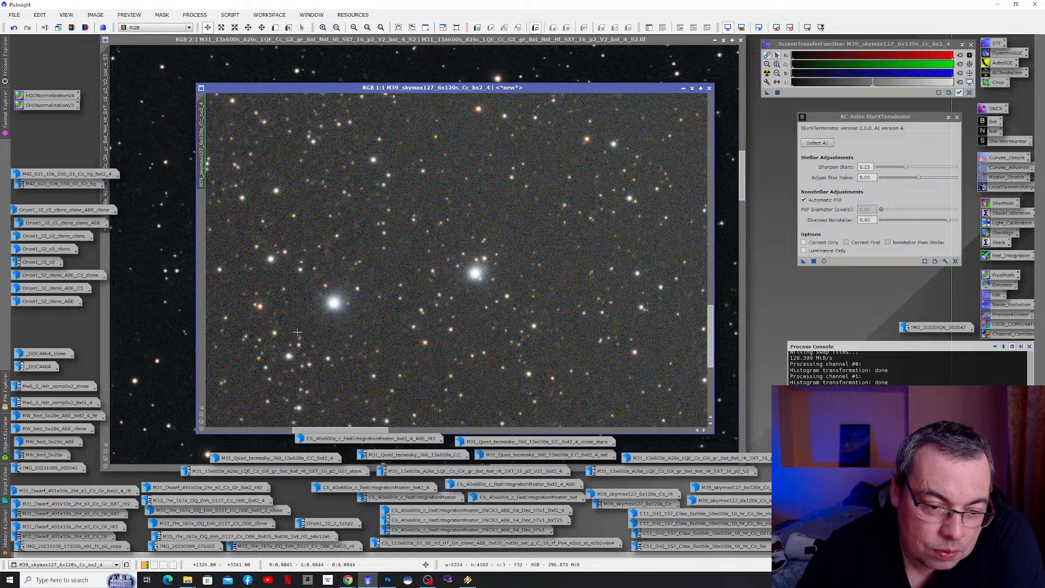
scroll(332, 310, "up", 1)
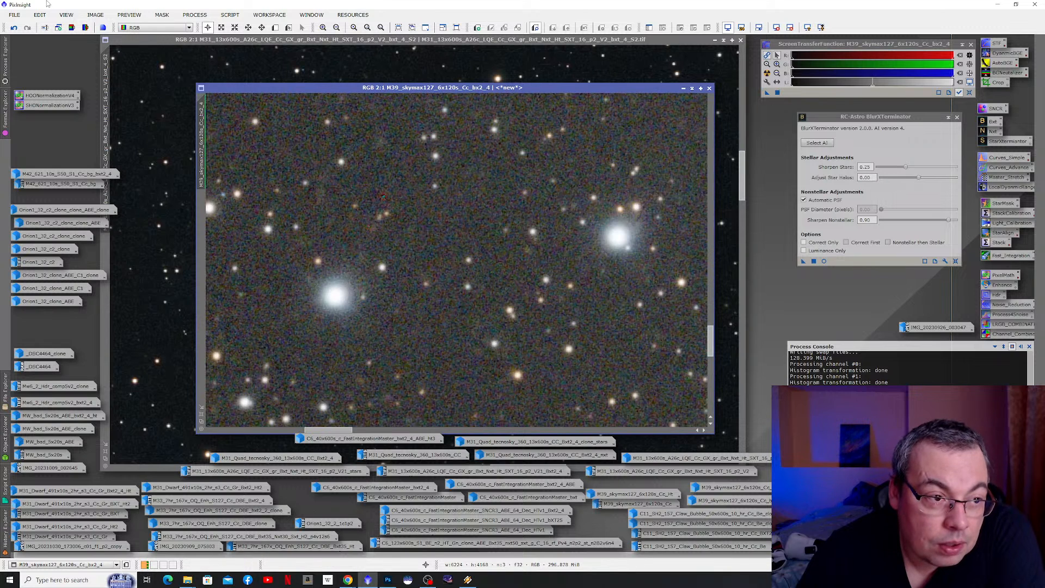
- Compare the M39 star shapes before and after BlurXTerminator by repeatedly undoing and redoing the process
left_click(14, 28)
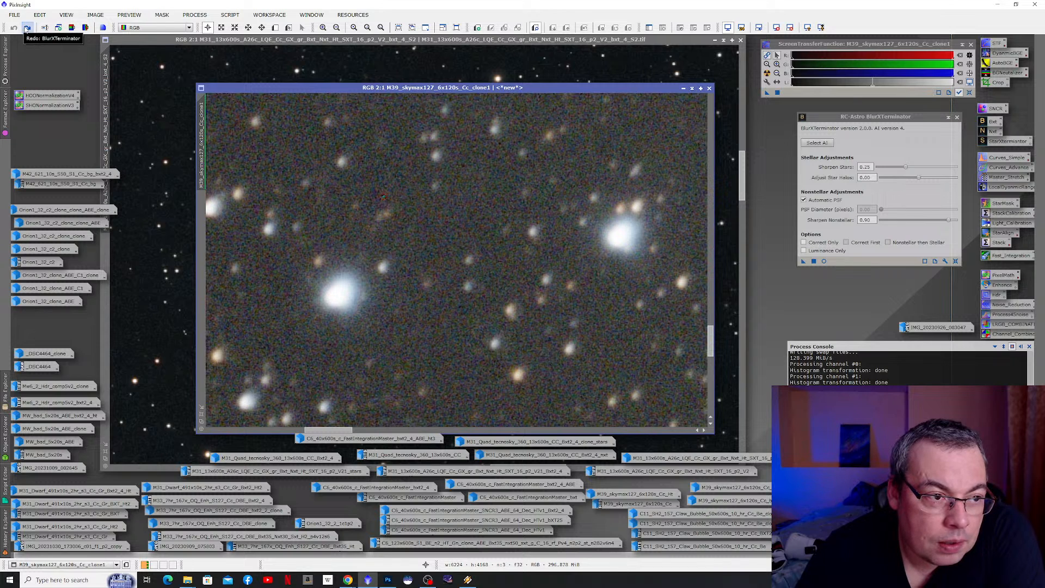
left_click(27, 28)
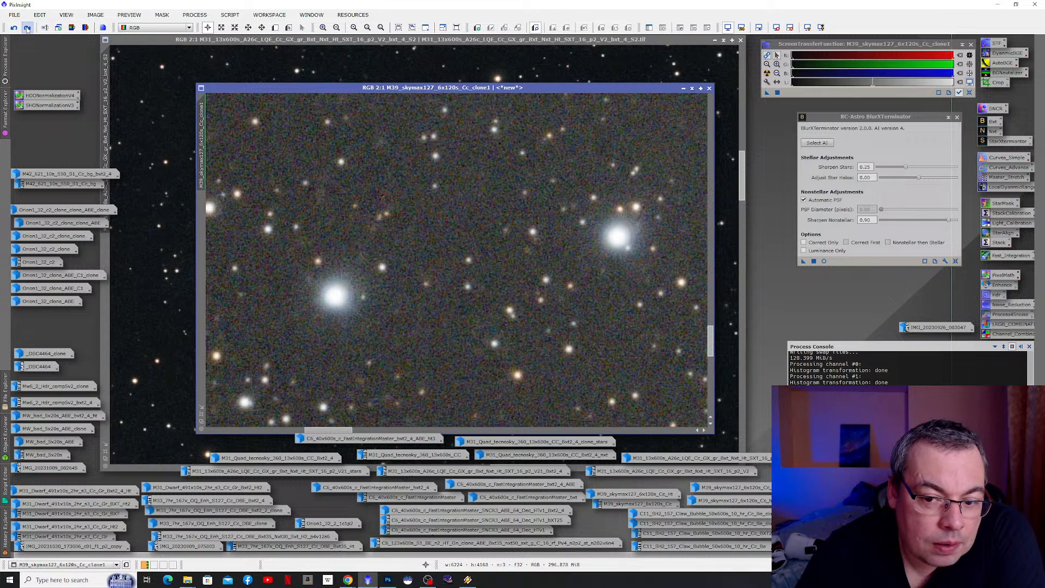
left_click(15, 29)
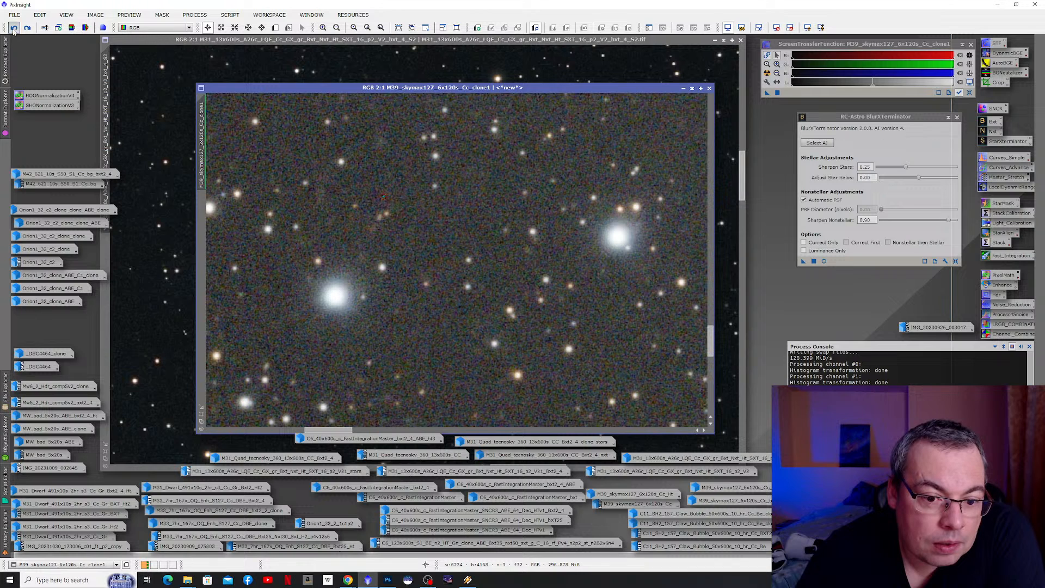
left_click(27, 29)
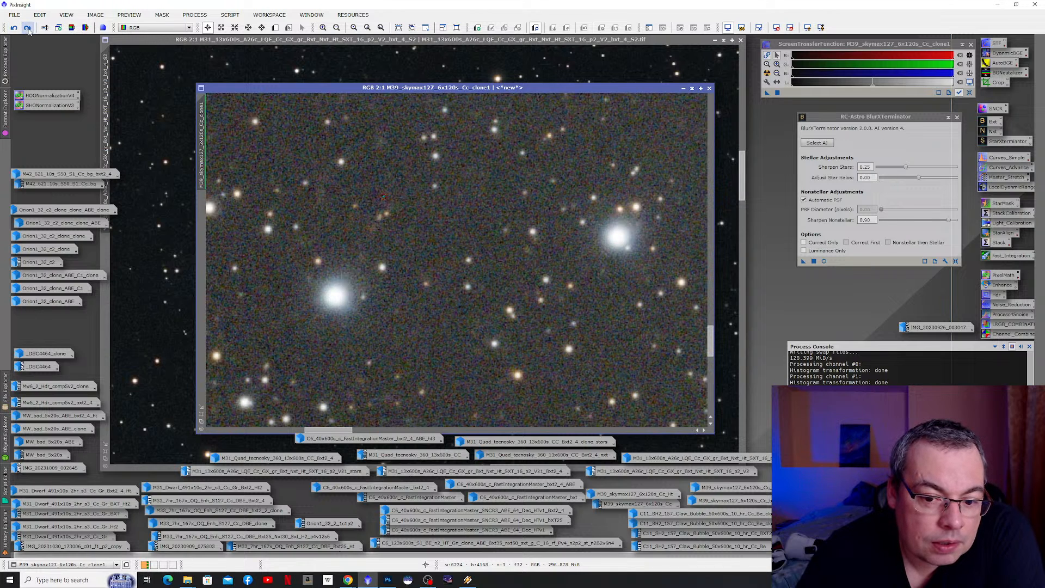
left_click(14, 28)
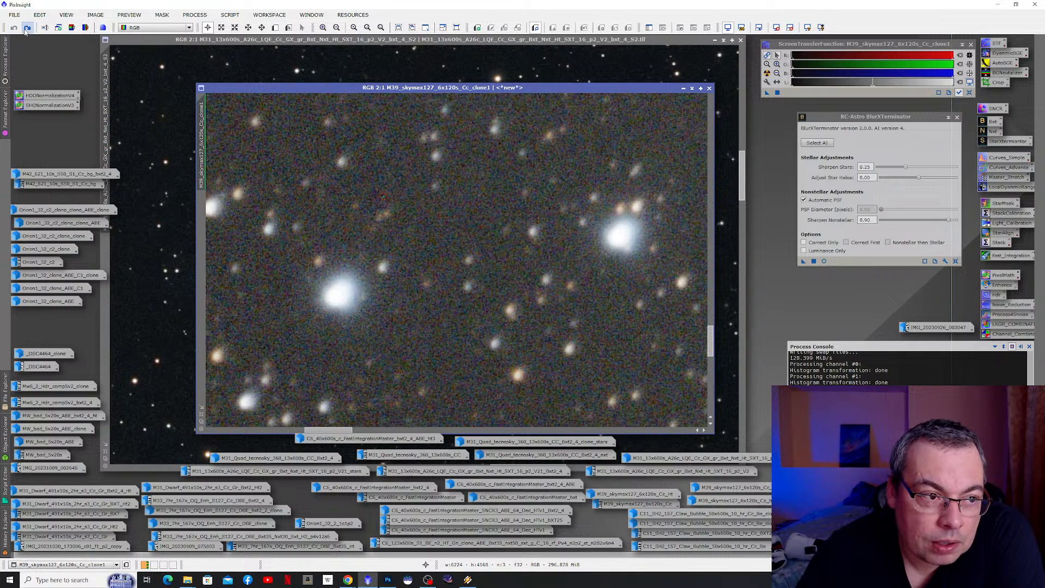
left_click(27, 29)
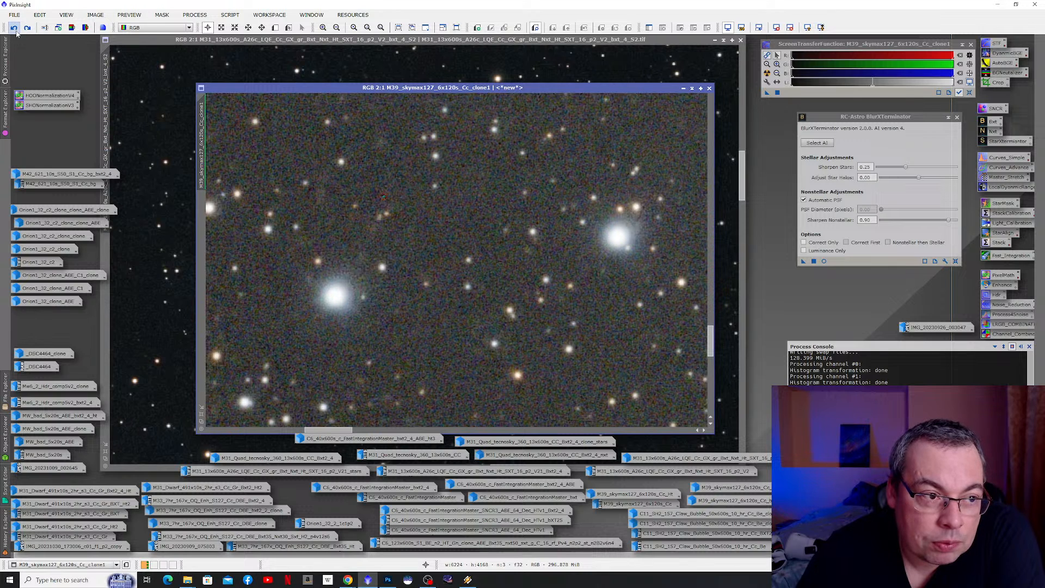
left_click(14, 28)
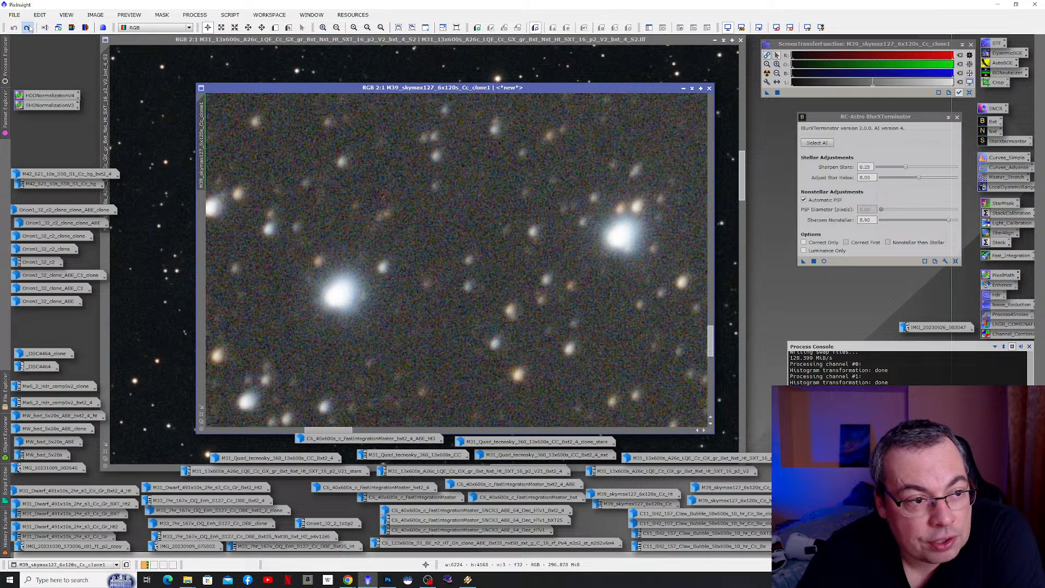
left_click(28, 29)
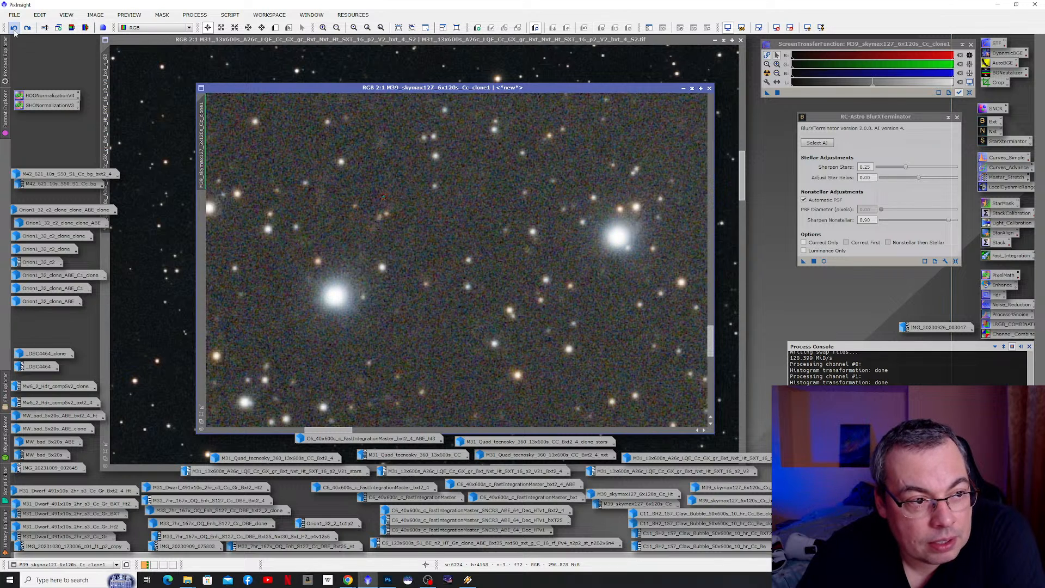
left_click(14, 28)
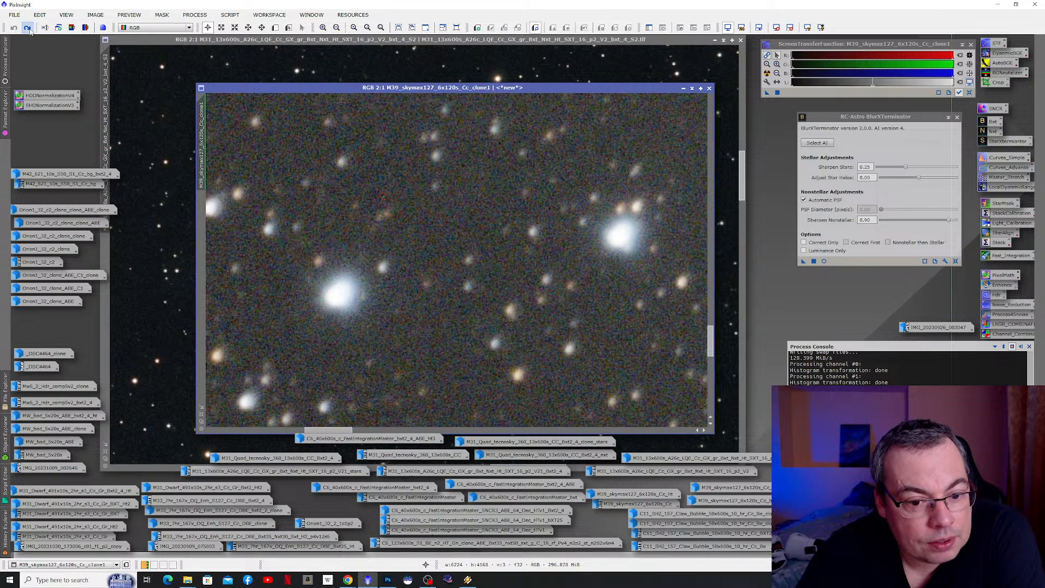
- Toggle BlurXTerminator once more on M39_skymax127_6x120s_Cc_clone1 at 2:1, leaving the process applied
left_click(27, 28)
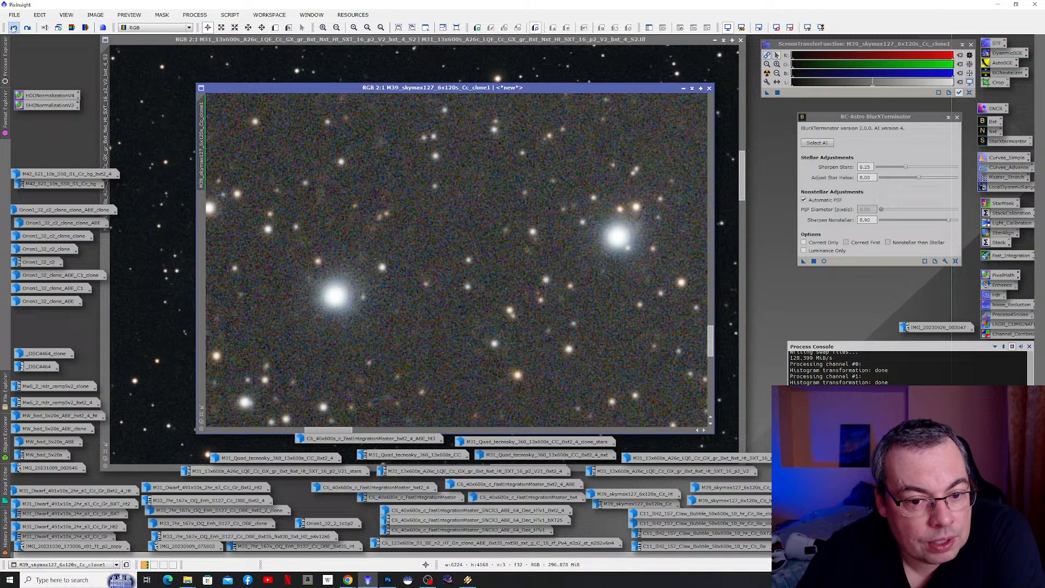
left_click(14, 28)
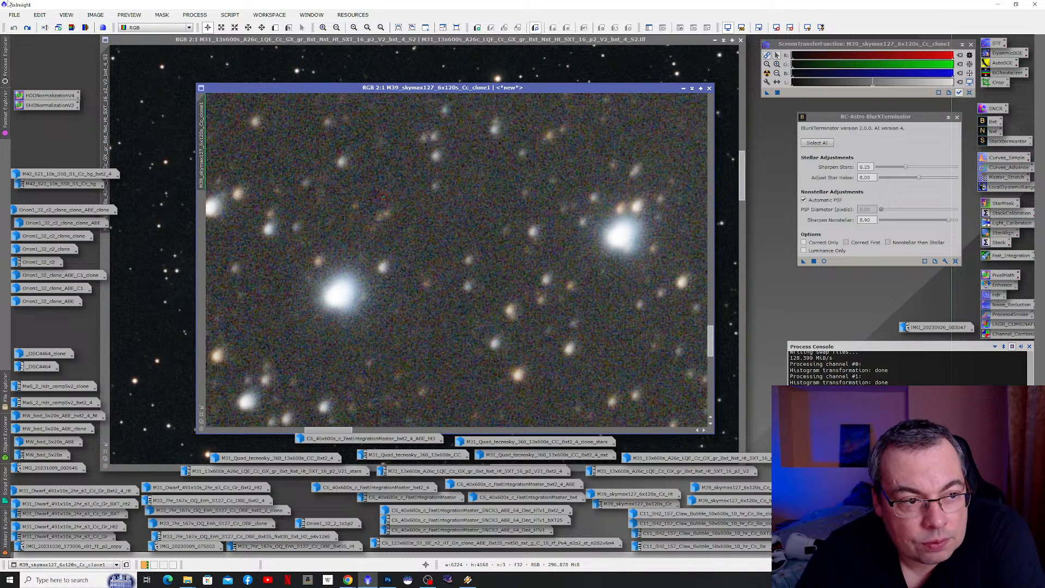
left_click(28, 28)
- Examine star shapes across the processed M39 field, alternating wide views with 2:1 close-ups away from the bright stars
scroll(675, 342, "down", 2)
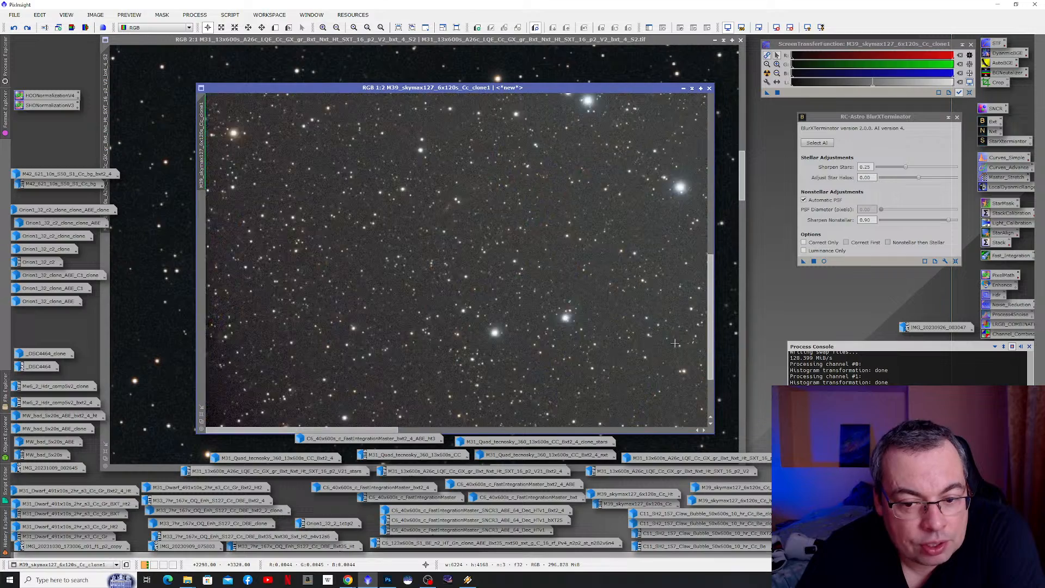
scroll(623, 270, "down", 1)
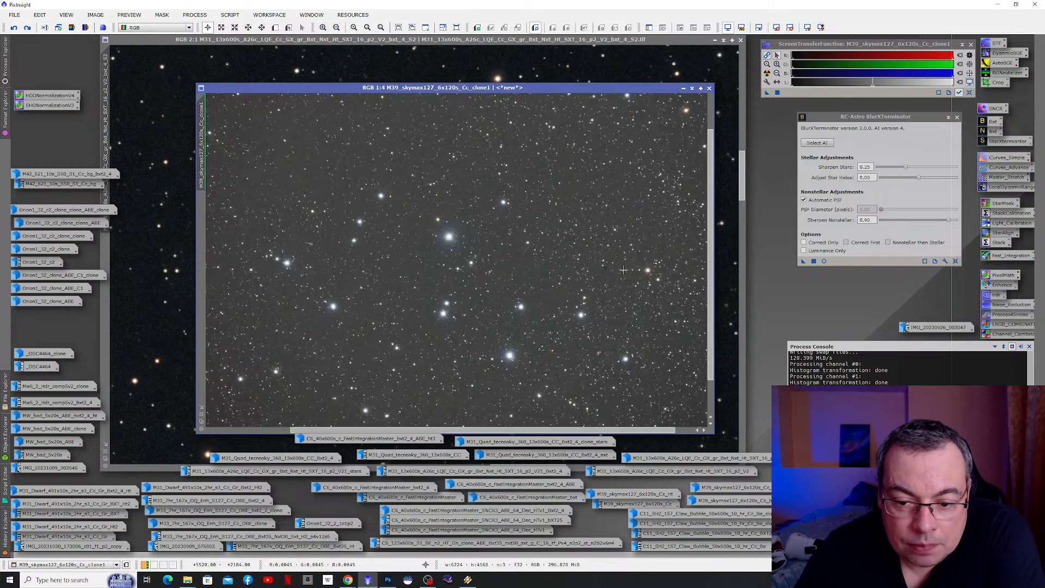
scroll(623, 269, "up", 4)
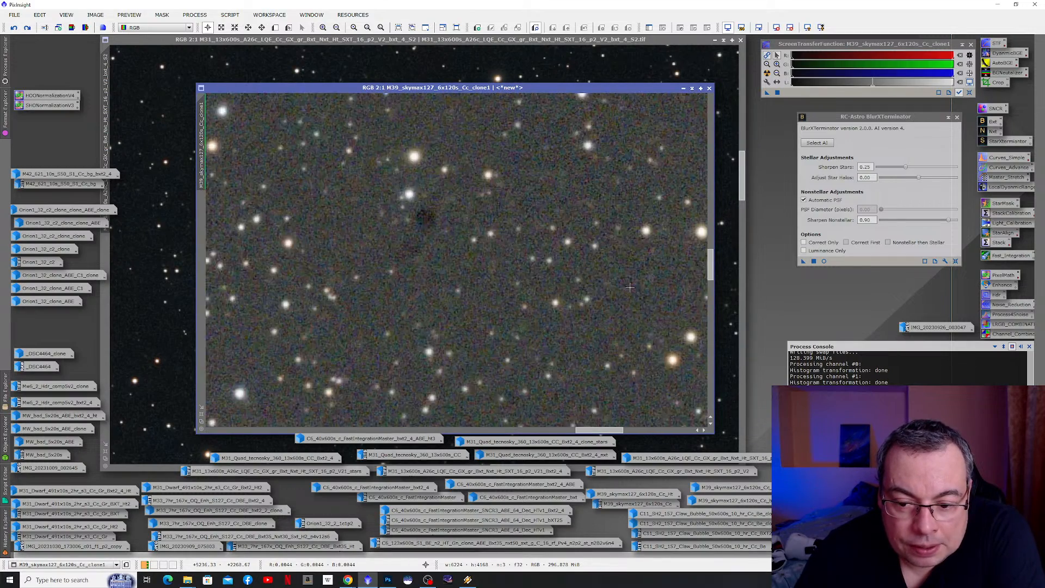
scroll(630, 287, "down", 4)
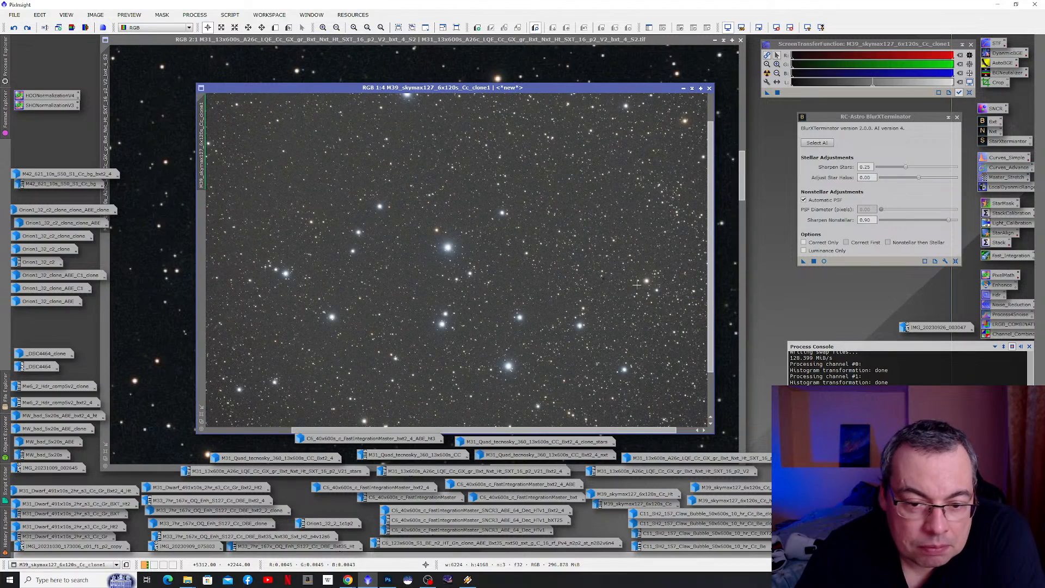
scroll(639, 275, "down", 1)
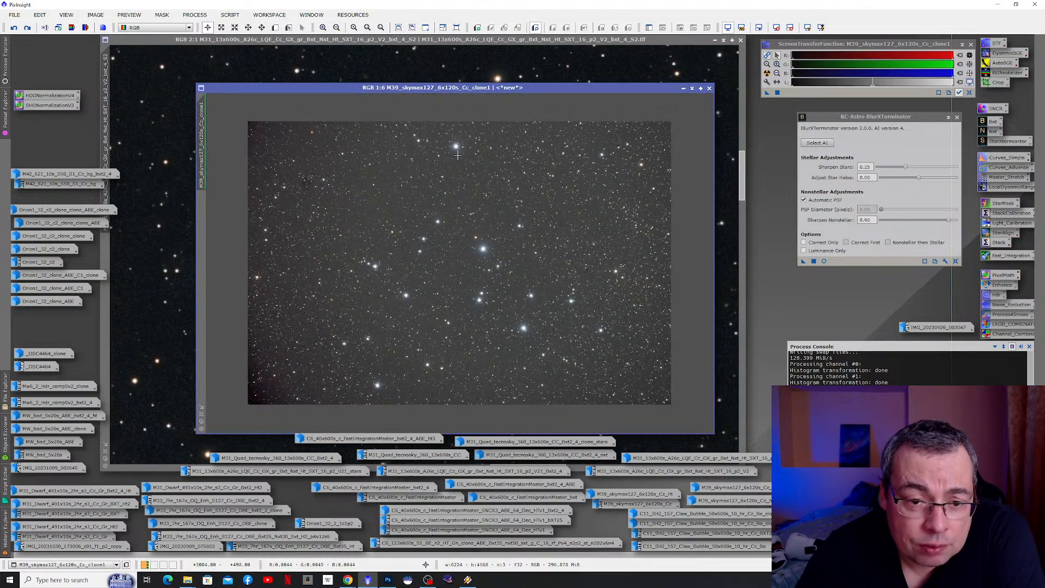
scroll(451, 164, "up", 5)
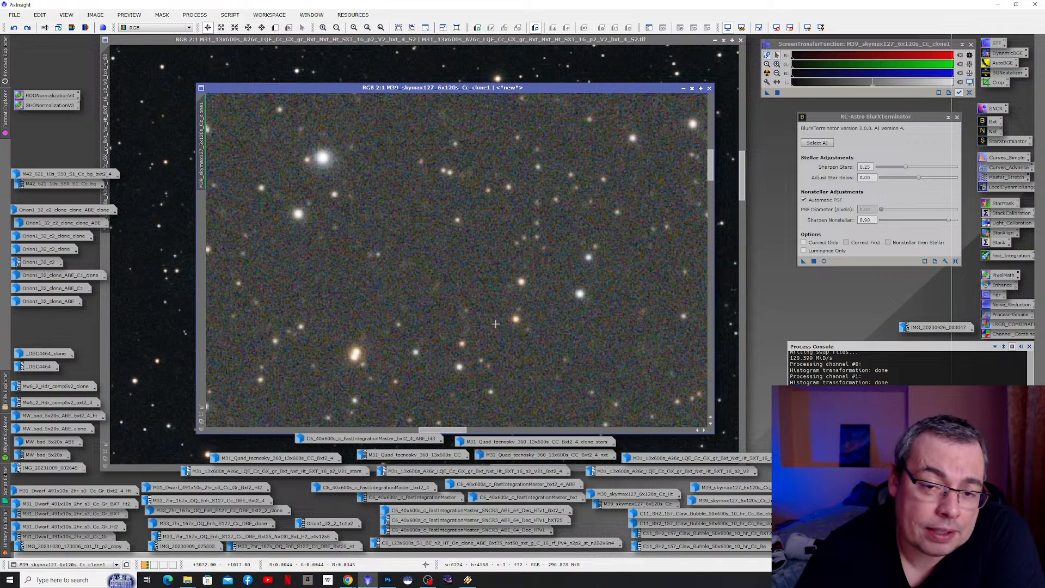
scroll(497, 325, "down", 3)
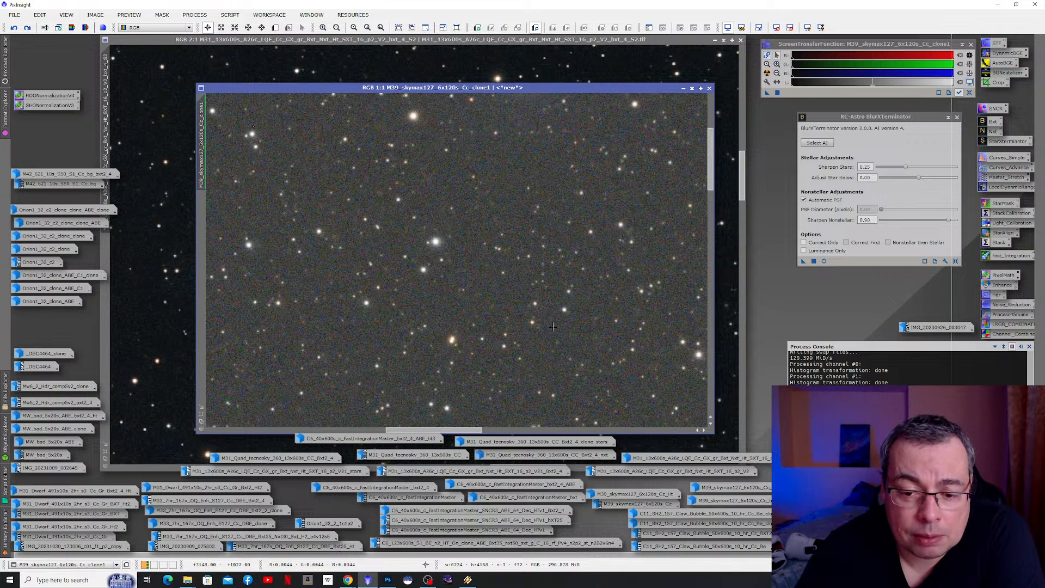
scroll(500, 341, "down", 2)
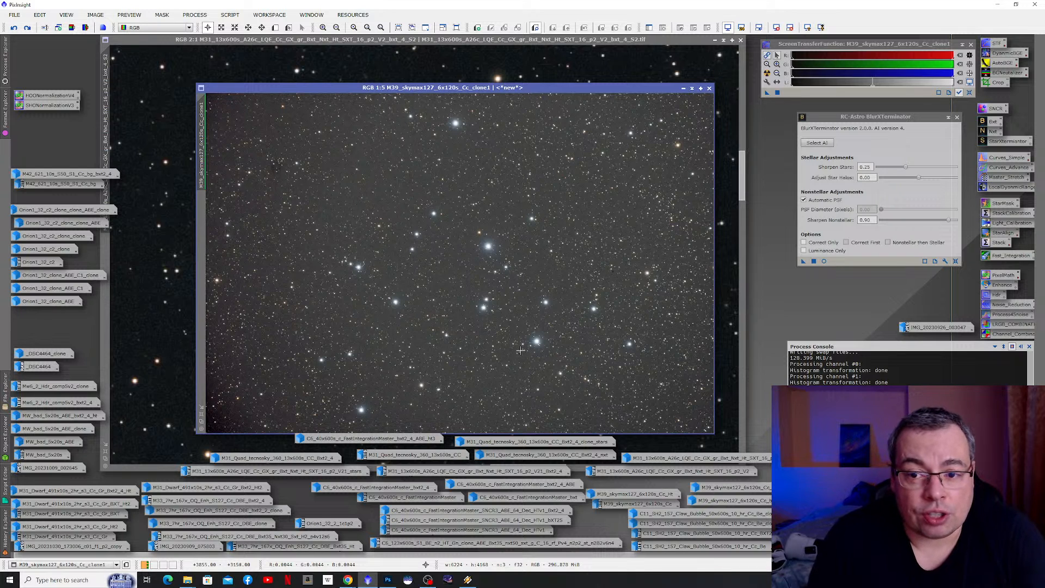
- Minimize the M39 clone image and show the entire M31 galaxy image at 1:5
left_click(683, 88)
scroll(404, 316, "down", 3)
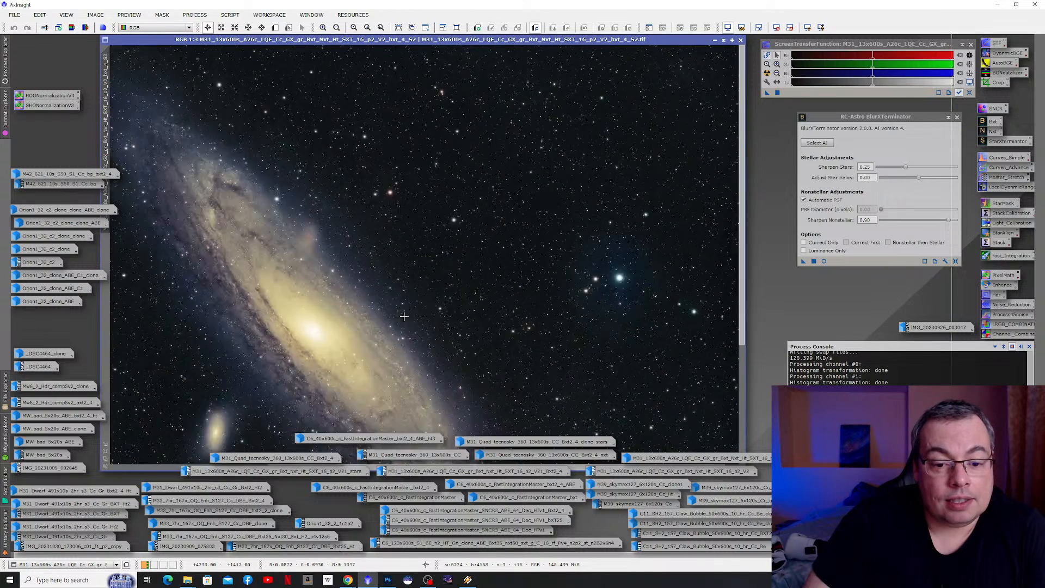
scroll(404, 316, "down", 3)
scroll(418, 320, "up", 1)
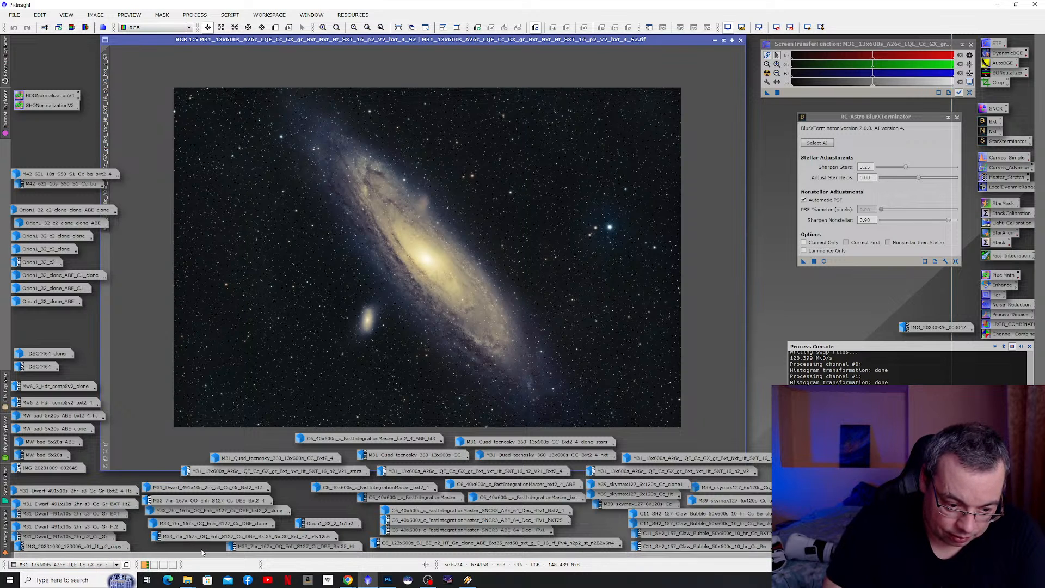
- View the telescope photos IMG_20230909_075803 and IMG_20230926_003047, minimizing each one after viewing
double_click(188, 546)
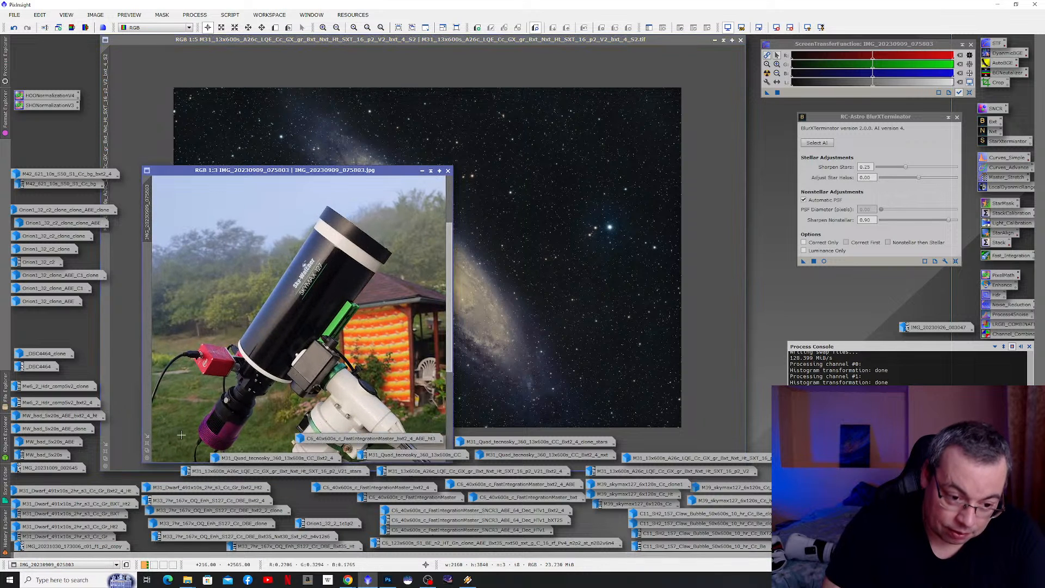
left_click(422, 171)
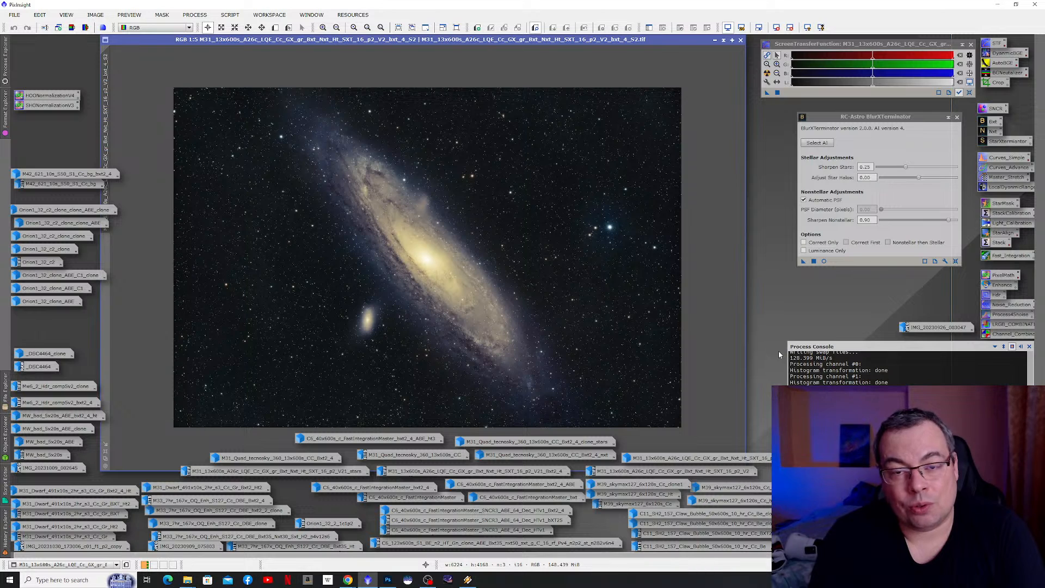
left_click(4, 487)
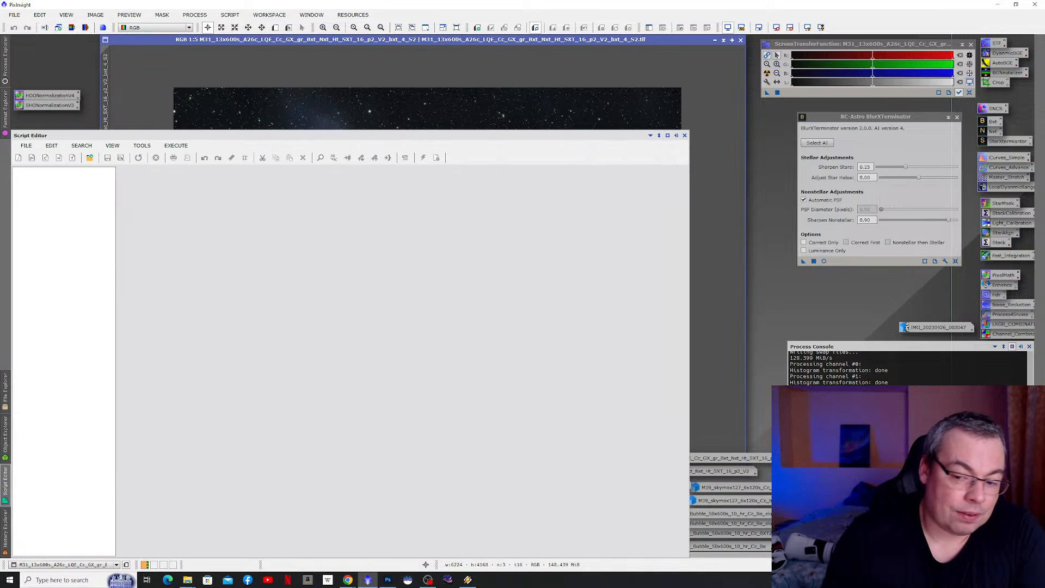
double_click(906, 327)
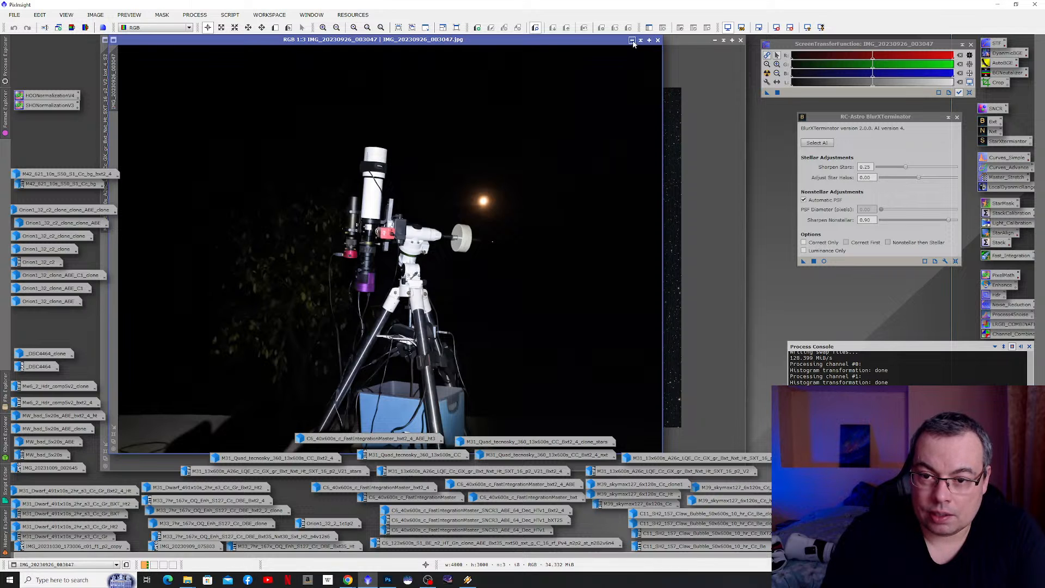
left_click(632, 40)
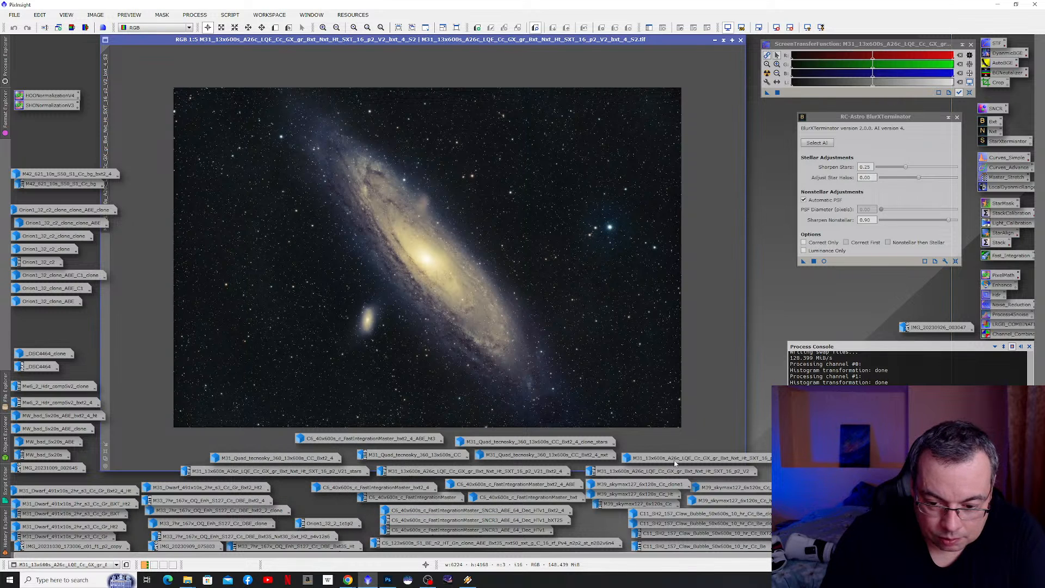
- View the night equipment photo IMG_20231009_002645 and minimize it again
mouse_move(675, 463)
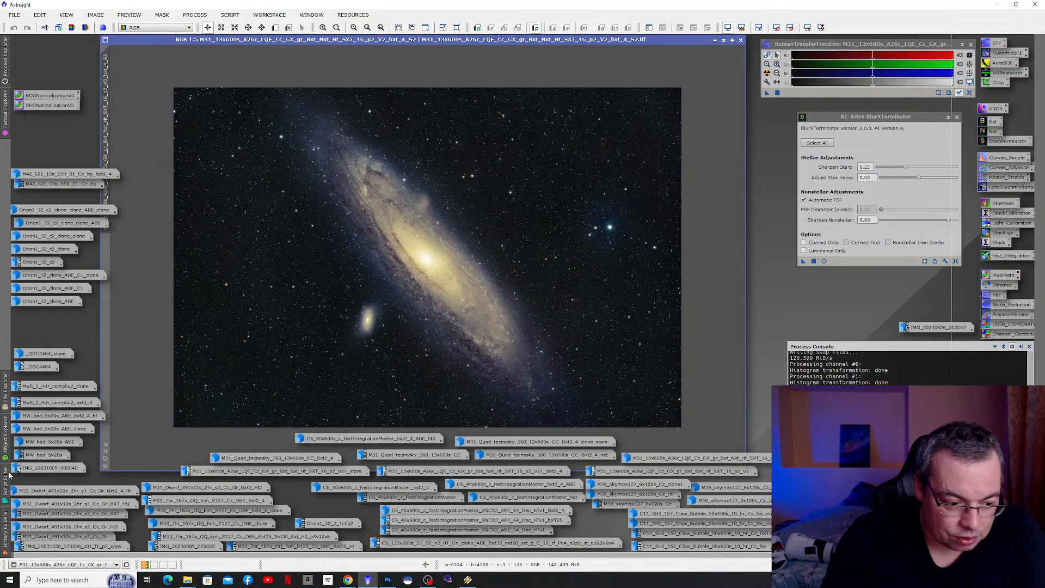
double_click(26, 469)
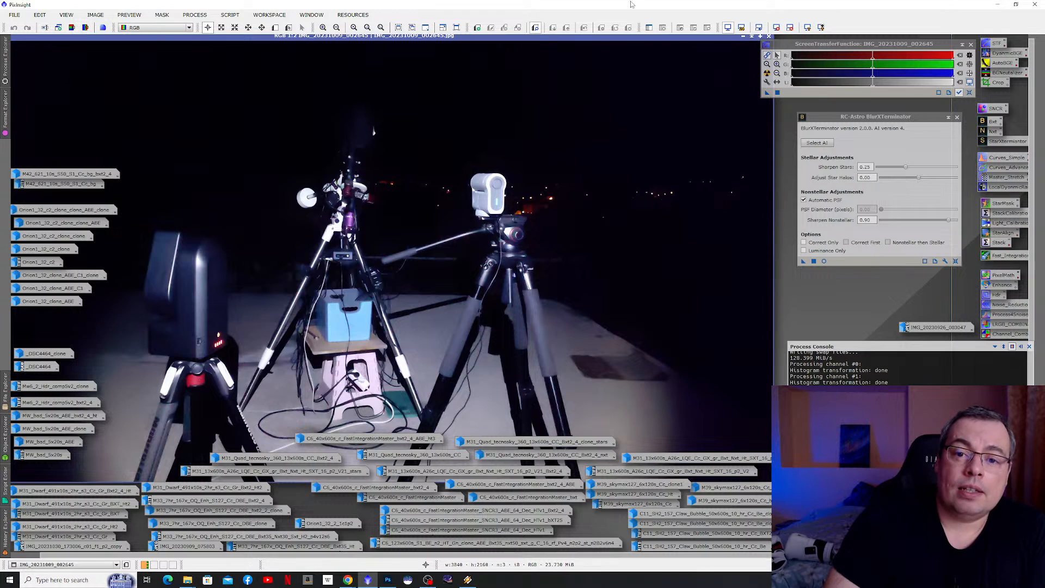
double_click(575, 38)
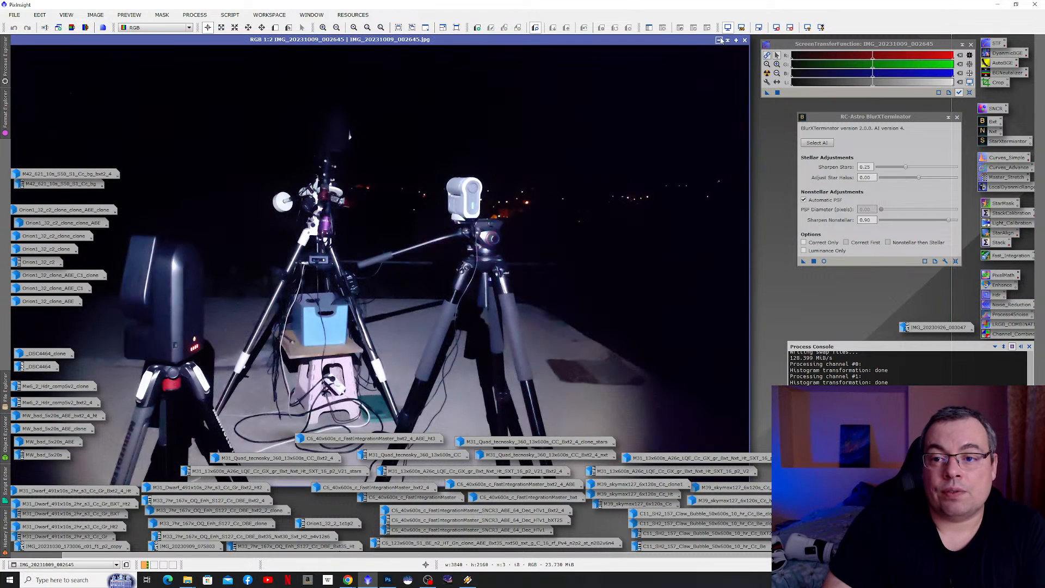
left_click(719, 40)
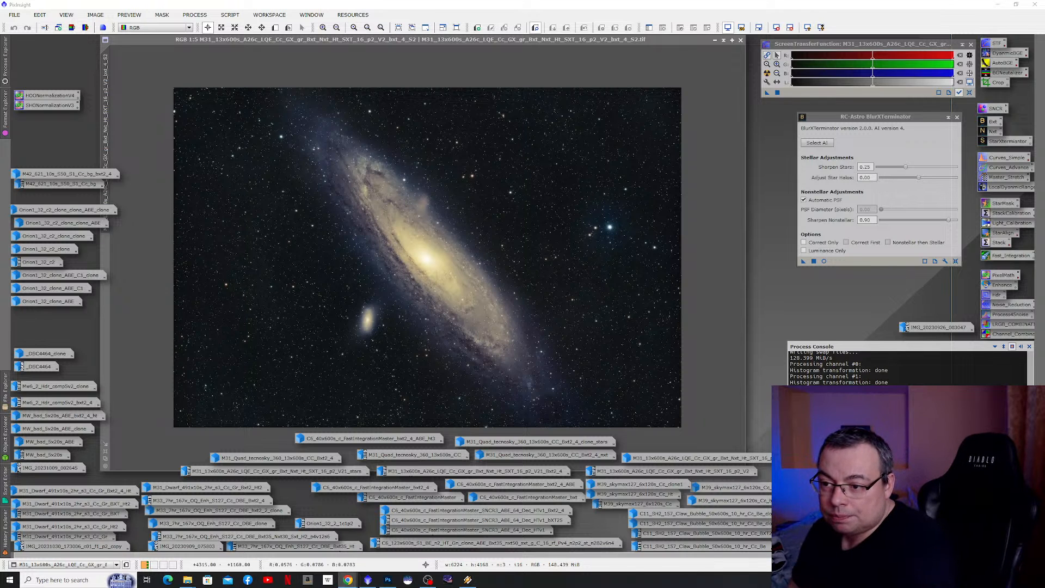
- Open the saved NoiseXTerminator and StarXTerminator processes to check their versions and settings, and close both windows
double_click(990, 132)
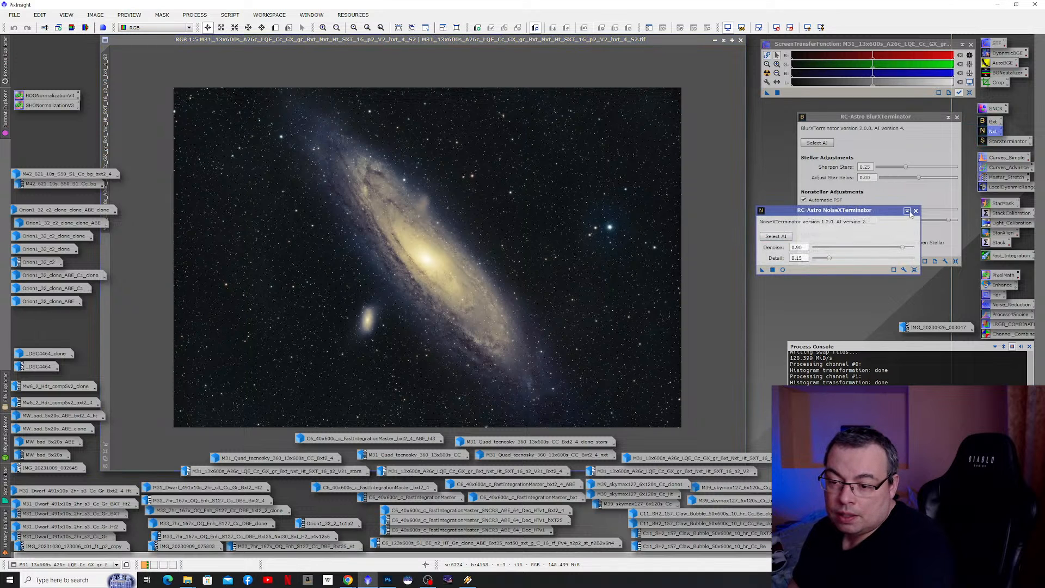
left_click(1001, 142)
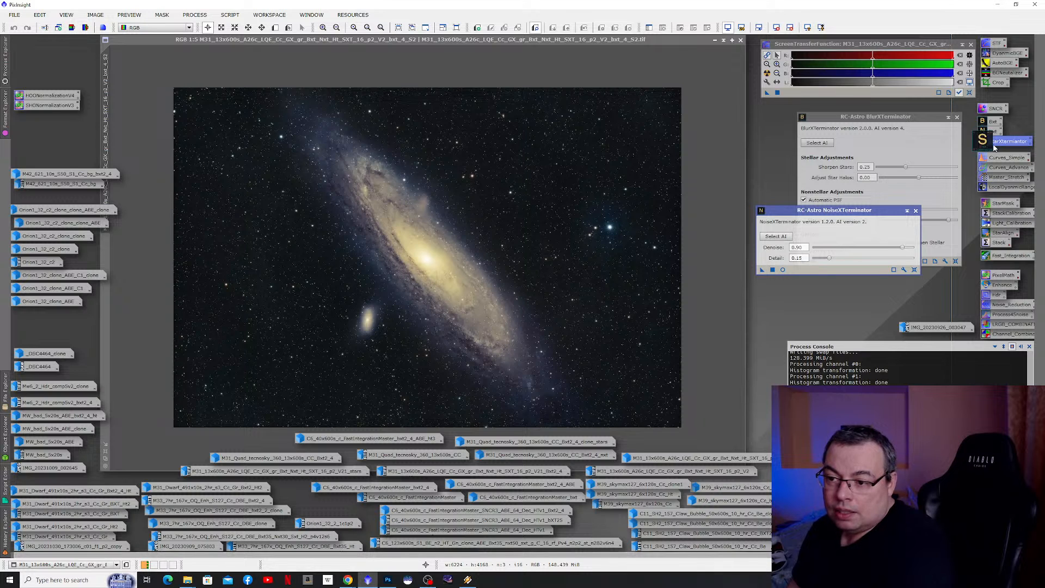
double_click(1003, 145)
left_click(907, 103)
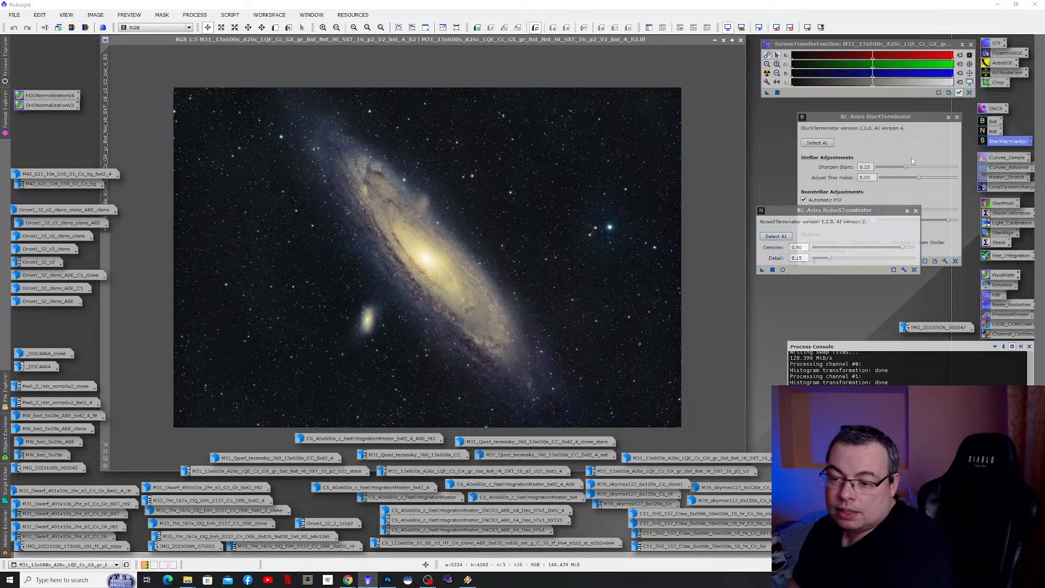
left_click(916, 211)
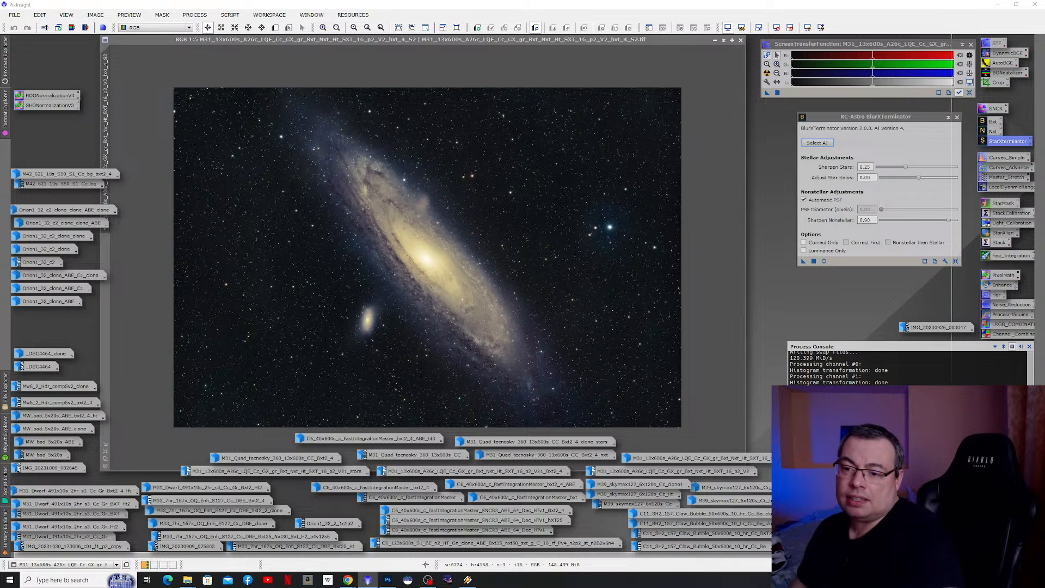